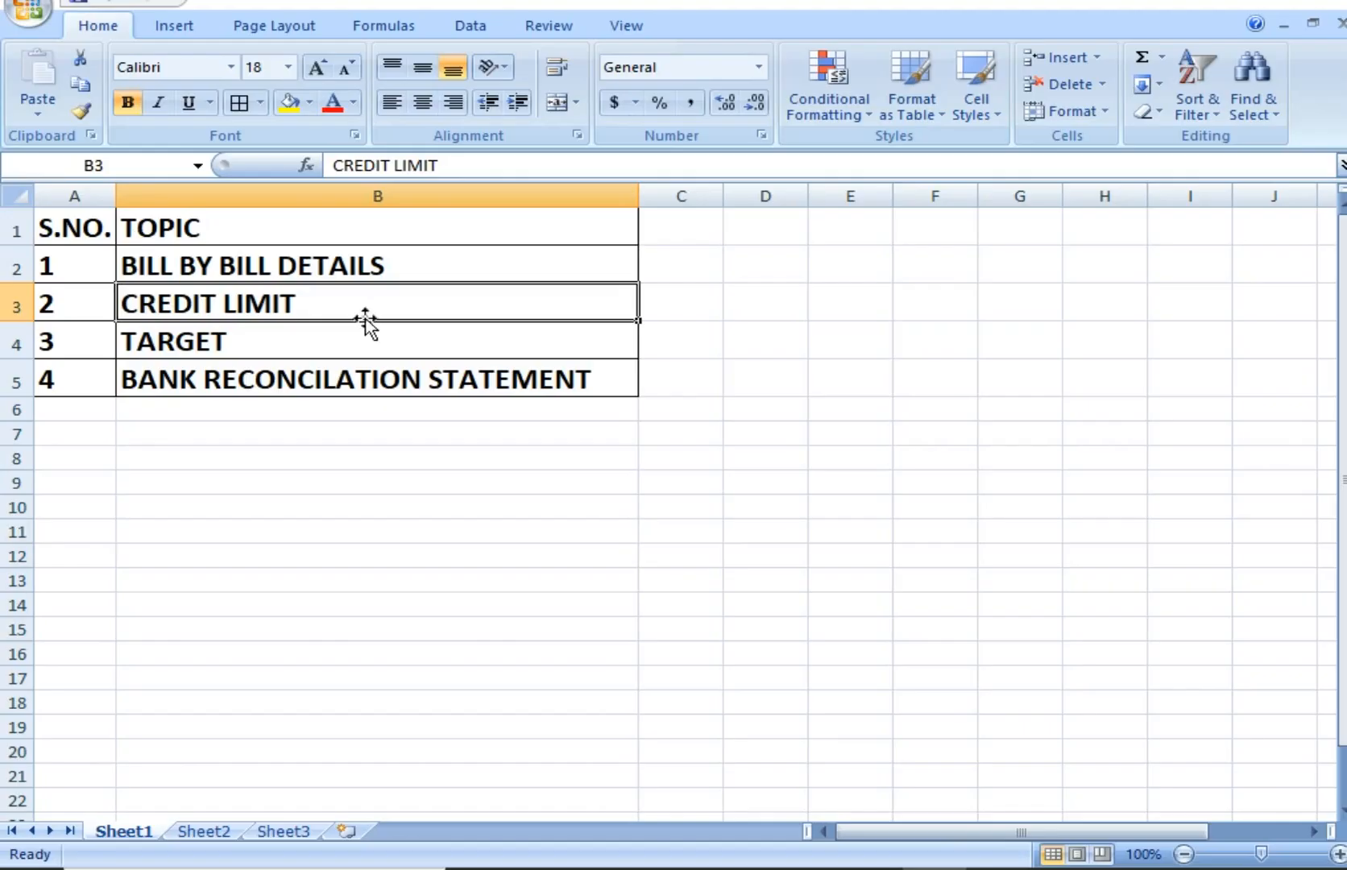
Step: Cancel the stray entry in cell D13 and undo the overwriting of the topic in cell B2
{"action": "left_click", "coordinate": [355, 343]}
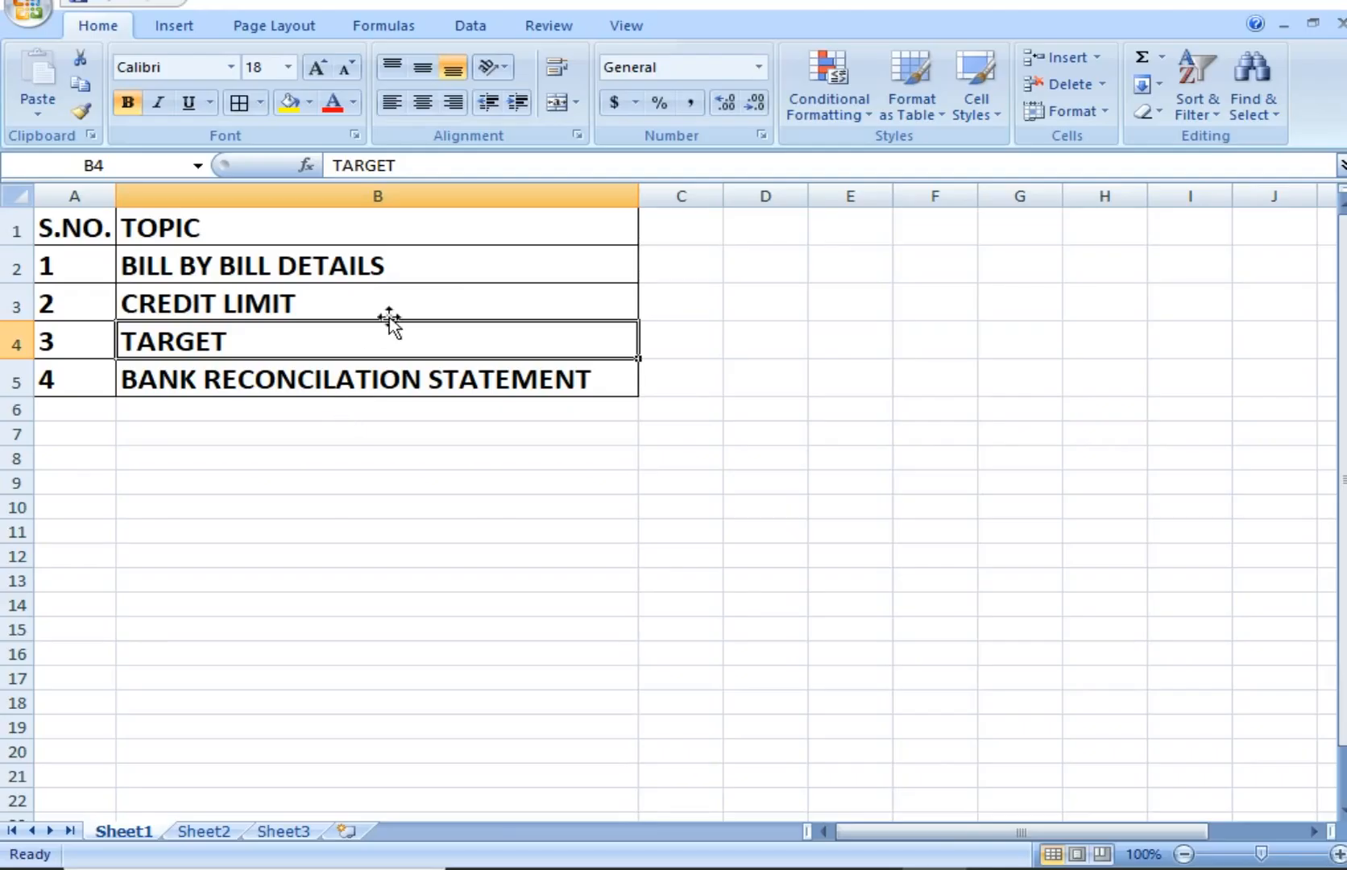
{"action": "left_click", "coordinate": [435, 274]}
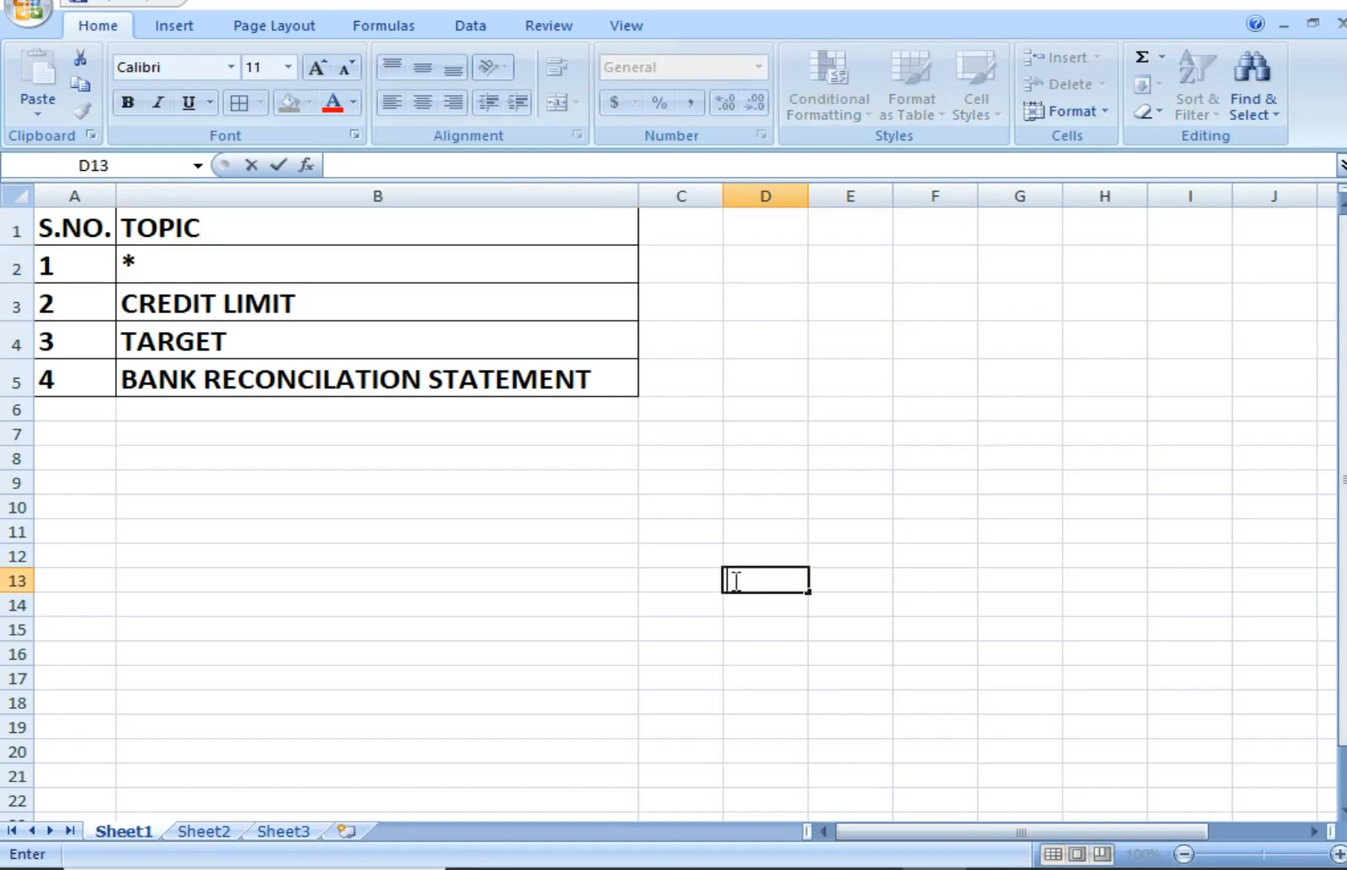
{"action": "key", "text": "Escape"}
{"action": "left_click", "coordinate": [428, 589]}
{"action": "key", "text": "ctrl+z"}
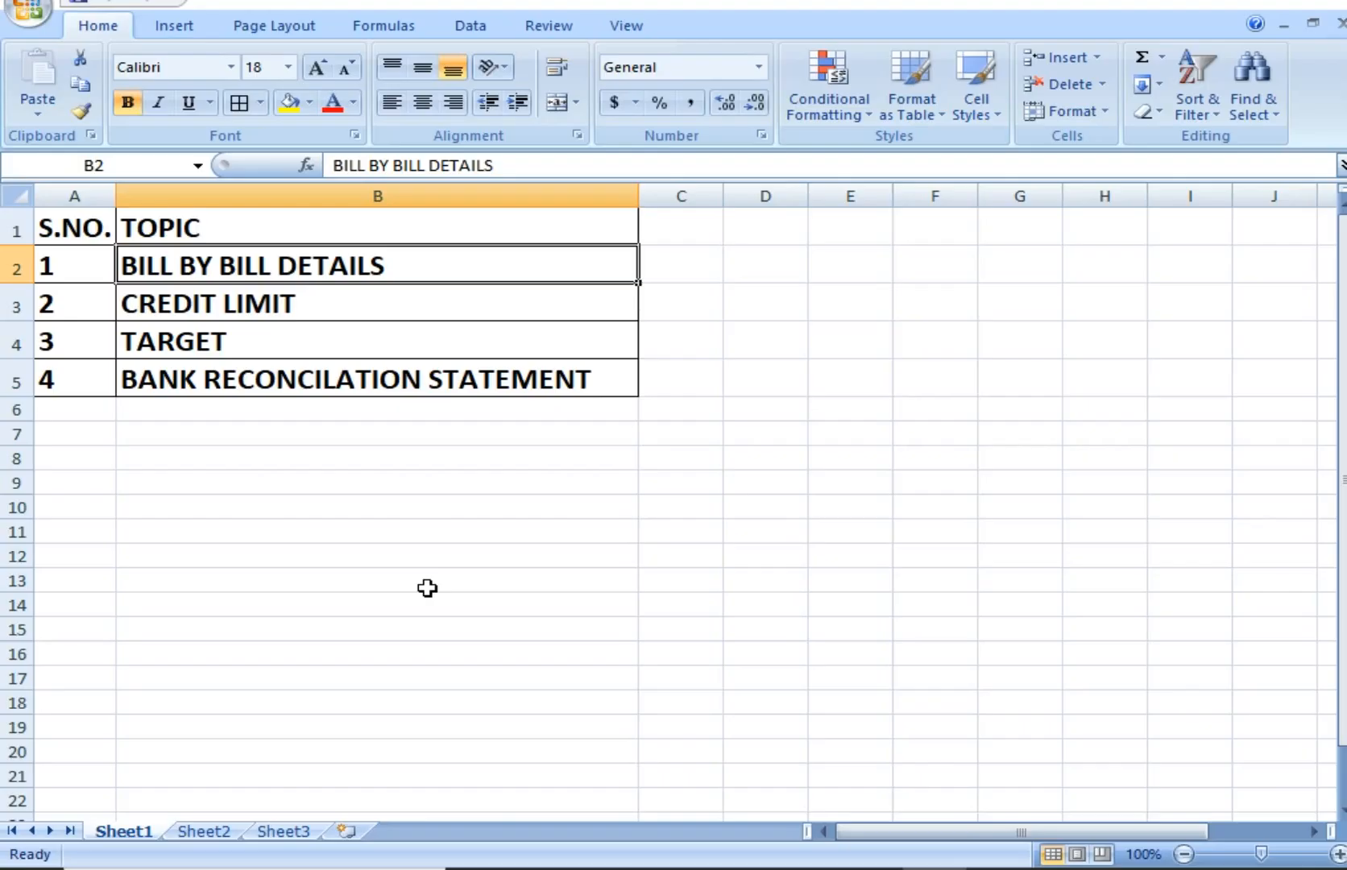
{"action": "left_click", "coordinate": [292, 339]}
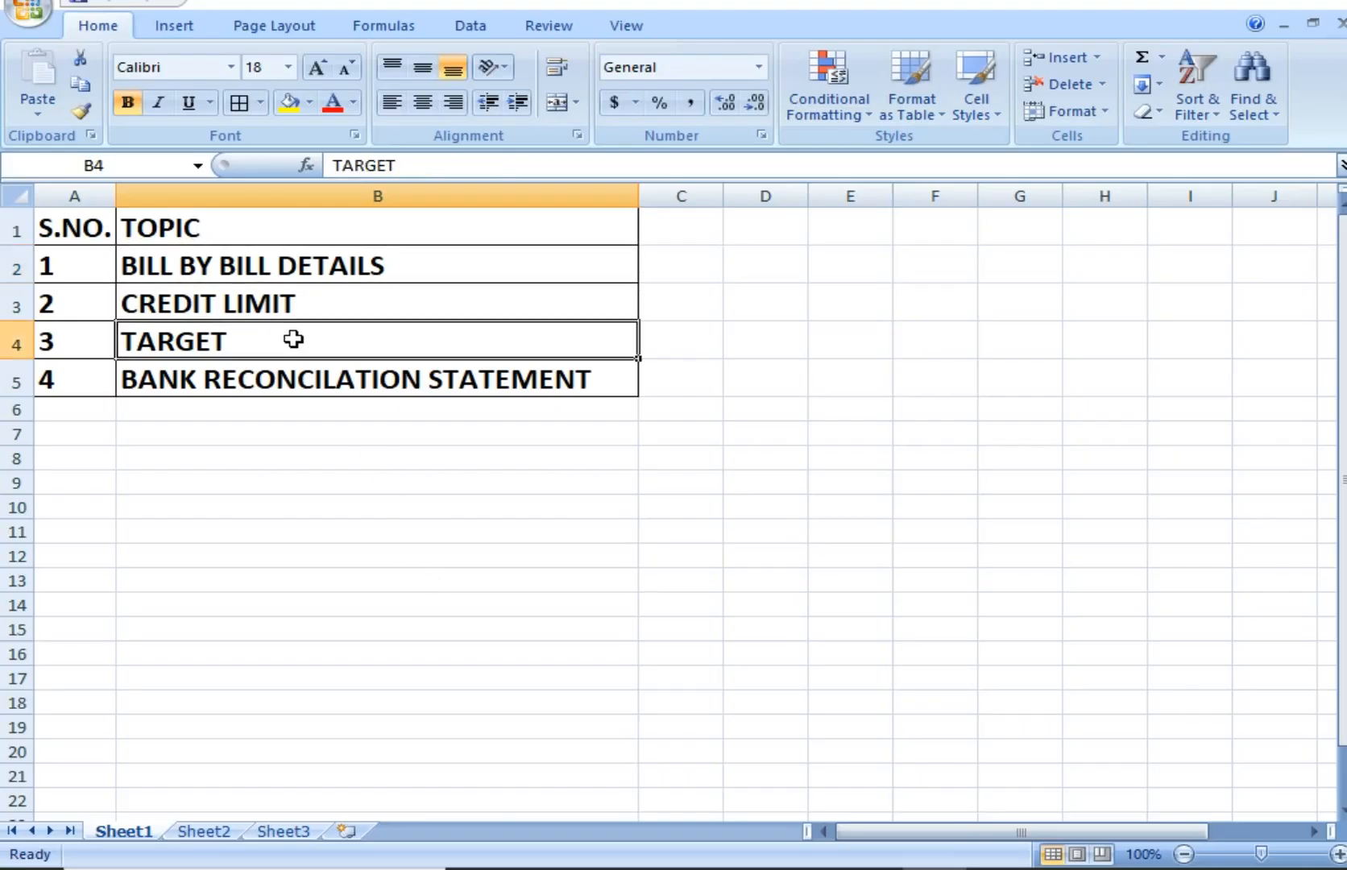
{"action": "left_click", "coordinate": [287, 430]}
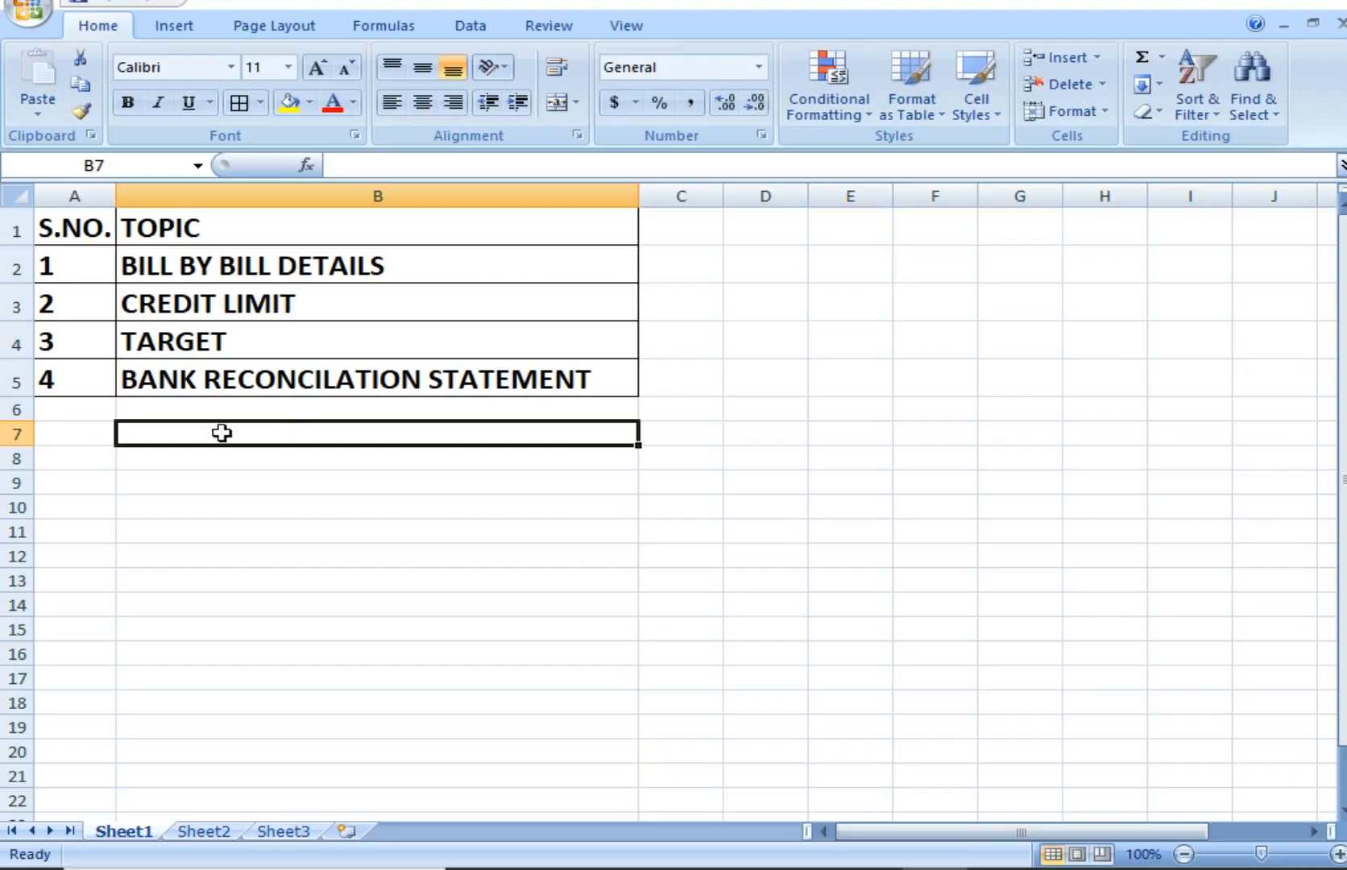
{"action": "left_click_drag", "start_coordinate": [90, 269], "coordinate": [276, 259]}
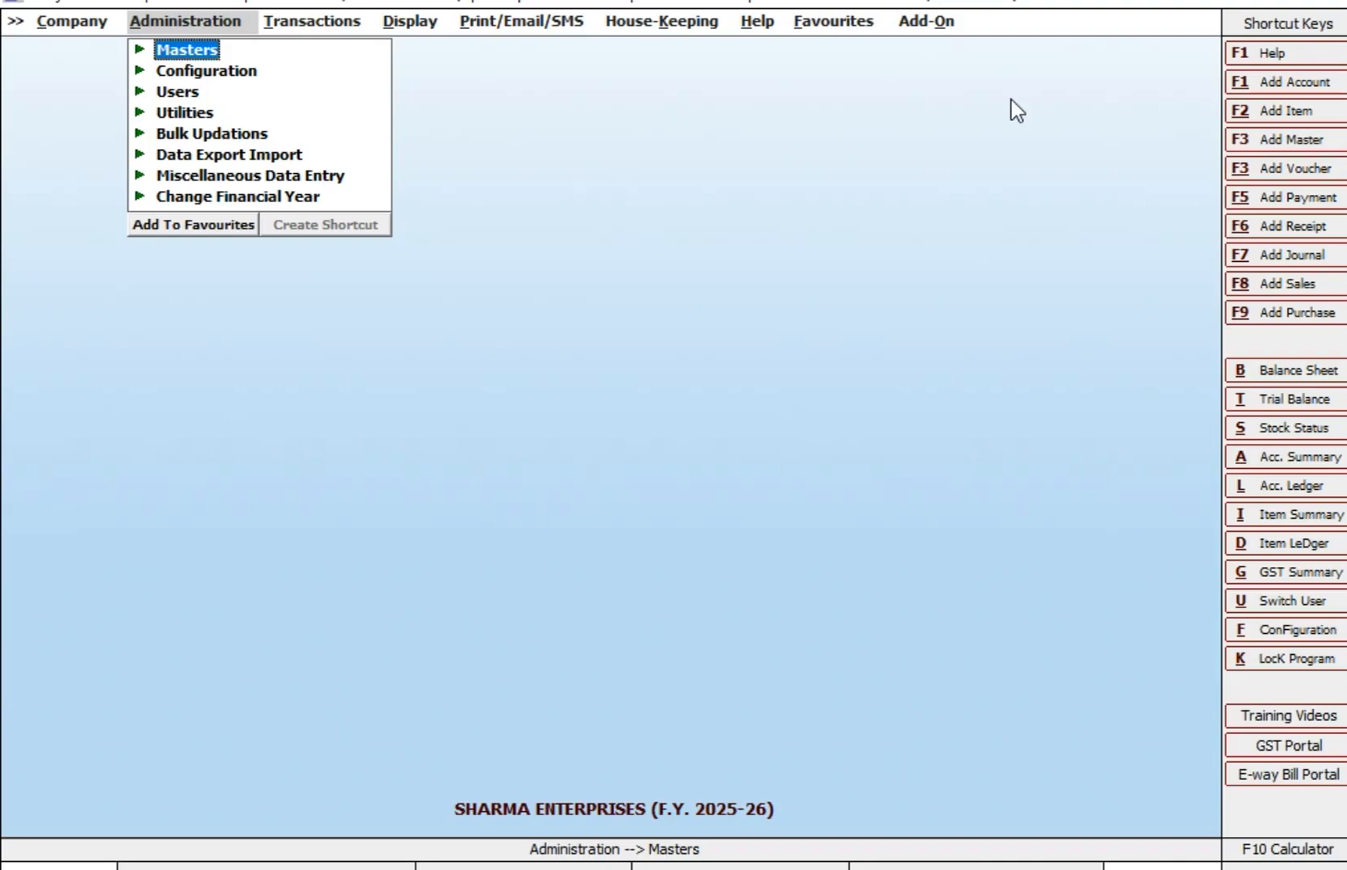
Step: In Busy, open the Bill-by-bill Details configuration within the Accounts features, accept its bill reference settings and save the options
{"action": "left_click", "coordinate": [209, 73]}
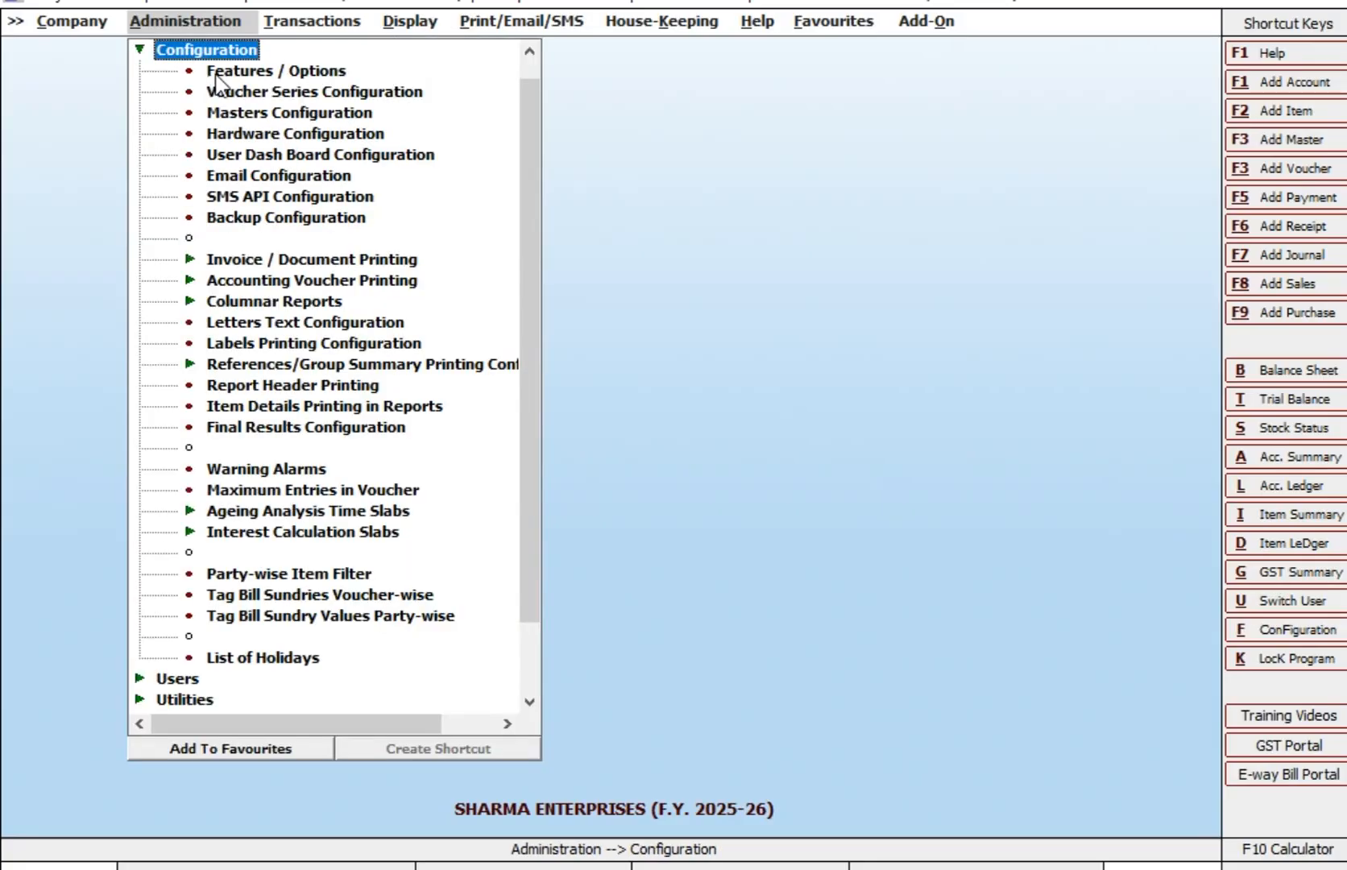
{"action": "left_click", "coordinate": [216, 79]}
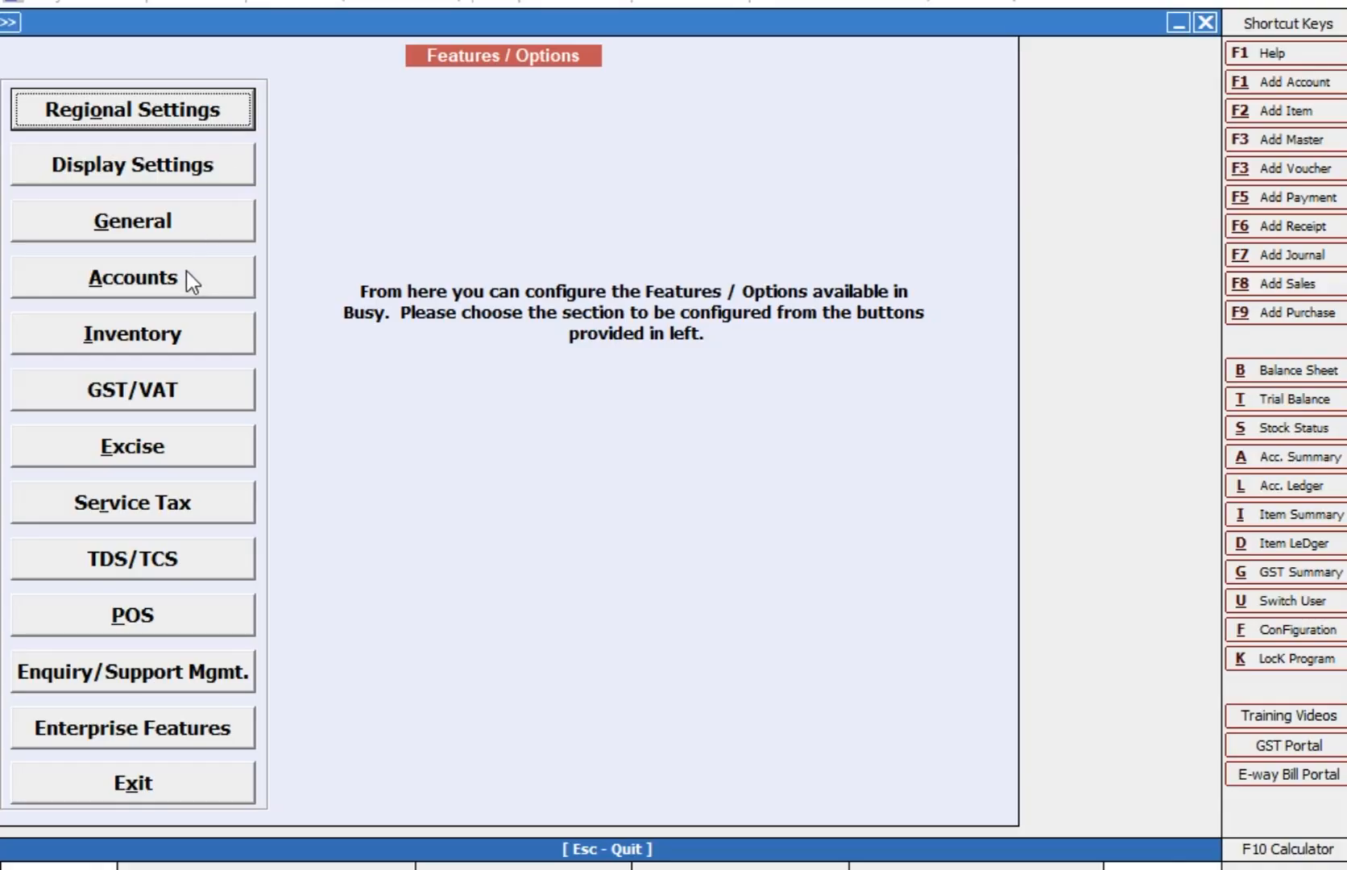
{"action": "left_click", "coordinate": [185, 271]}
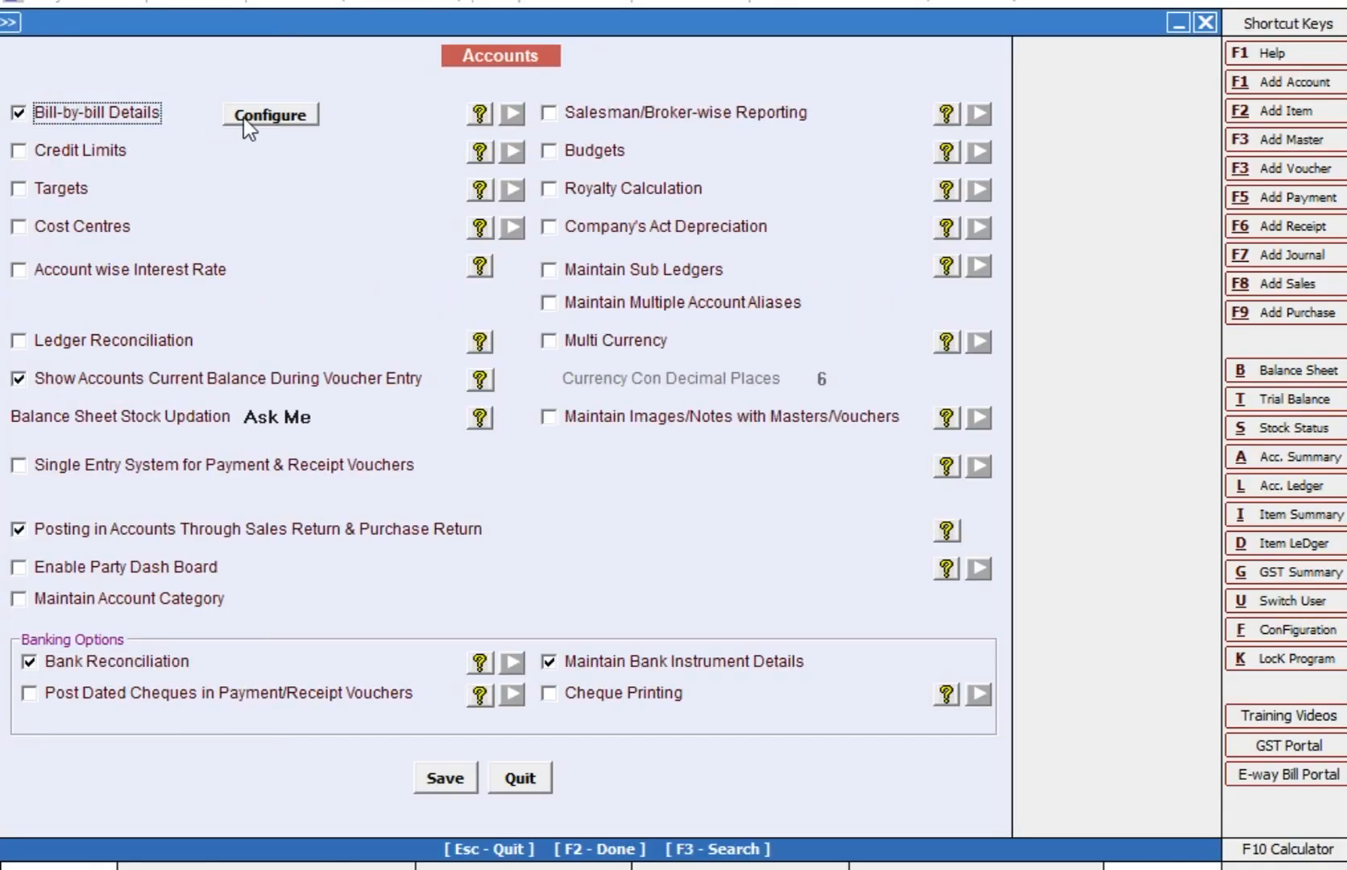
{"action": "left_click", "coordinate": [261, 127]}
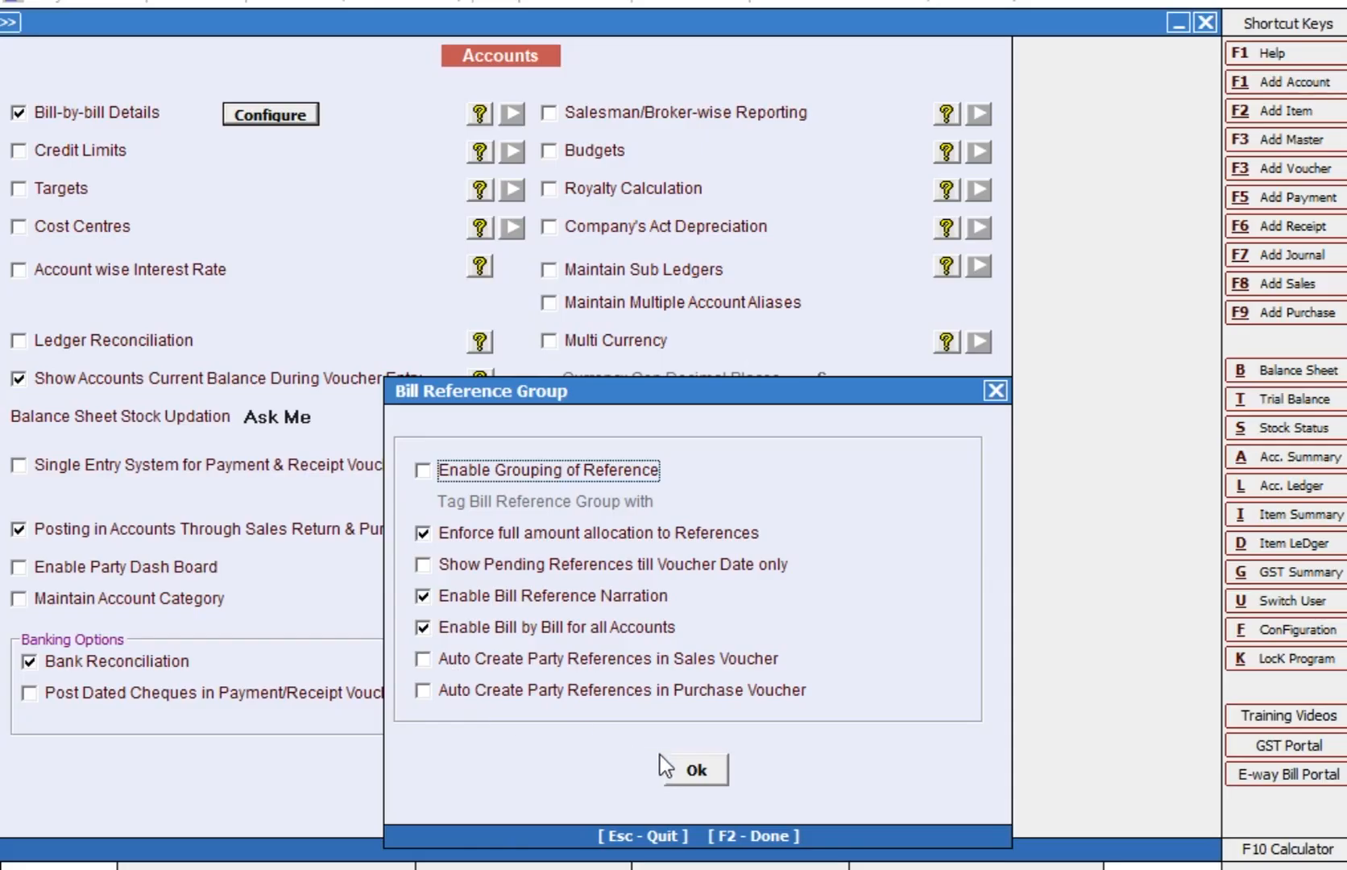
{"action": "left_click", "coordinate": [709, 778]}
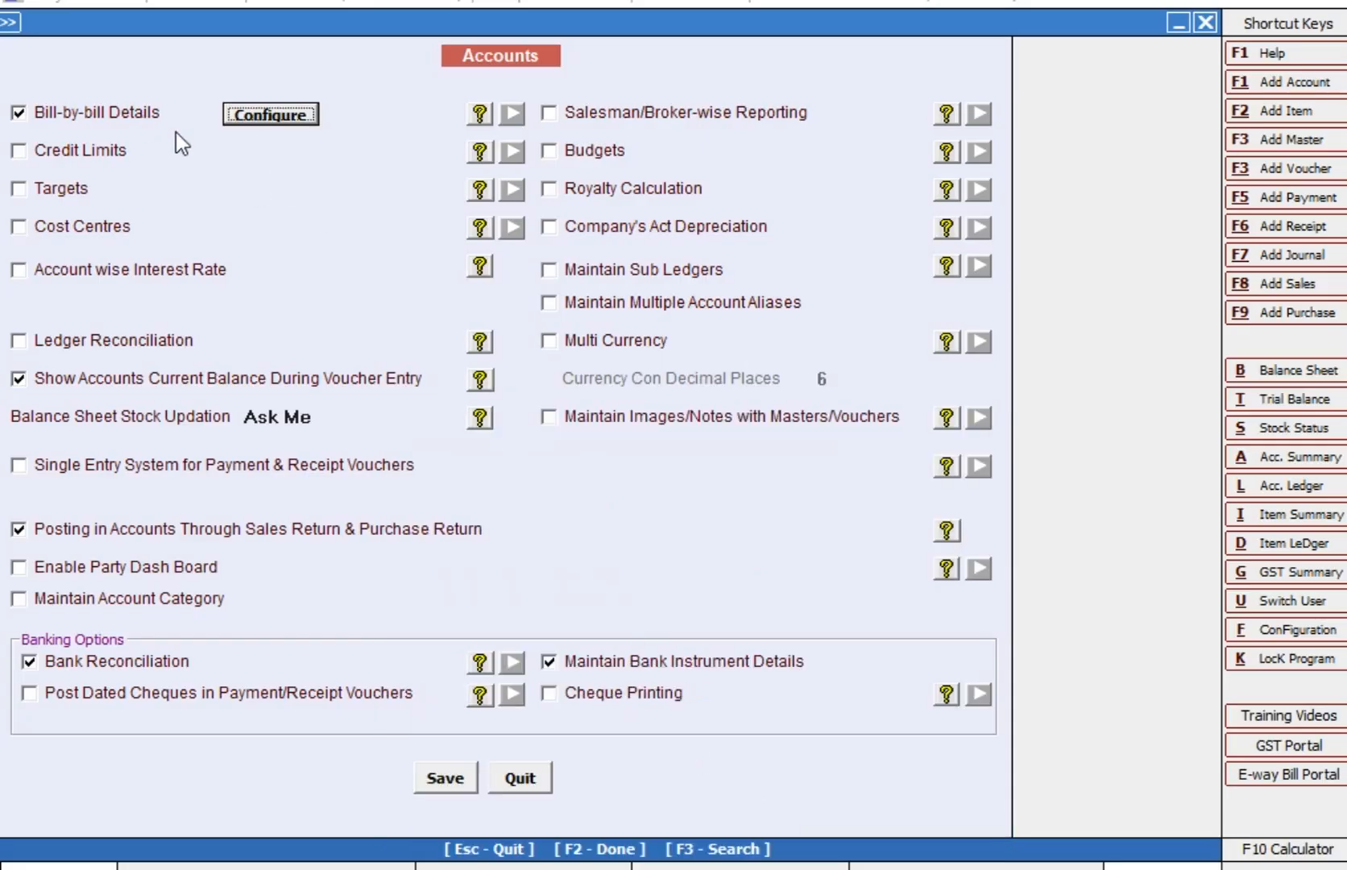
{"action": "left_click", "coordinate": [445, 780]}
{"action": "key", "text": "Escape"}
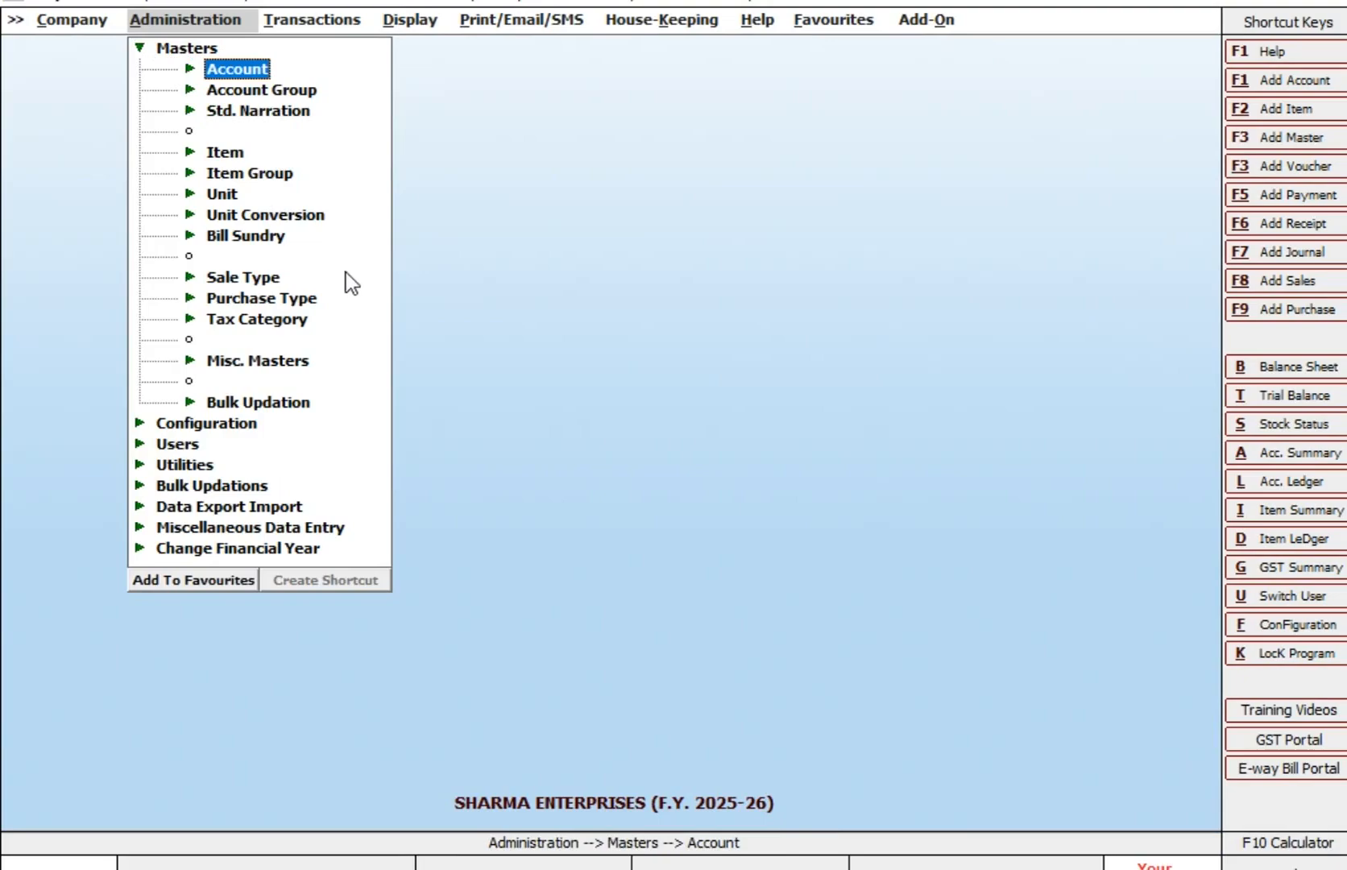
Step: Start a new account master named MR A (SALES PARTY) in the Sundry Debtors group
{"action": "left_click", "coordinate": [239, 72]}
{"action": "left_click", "coordinate": [269, 88]}
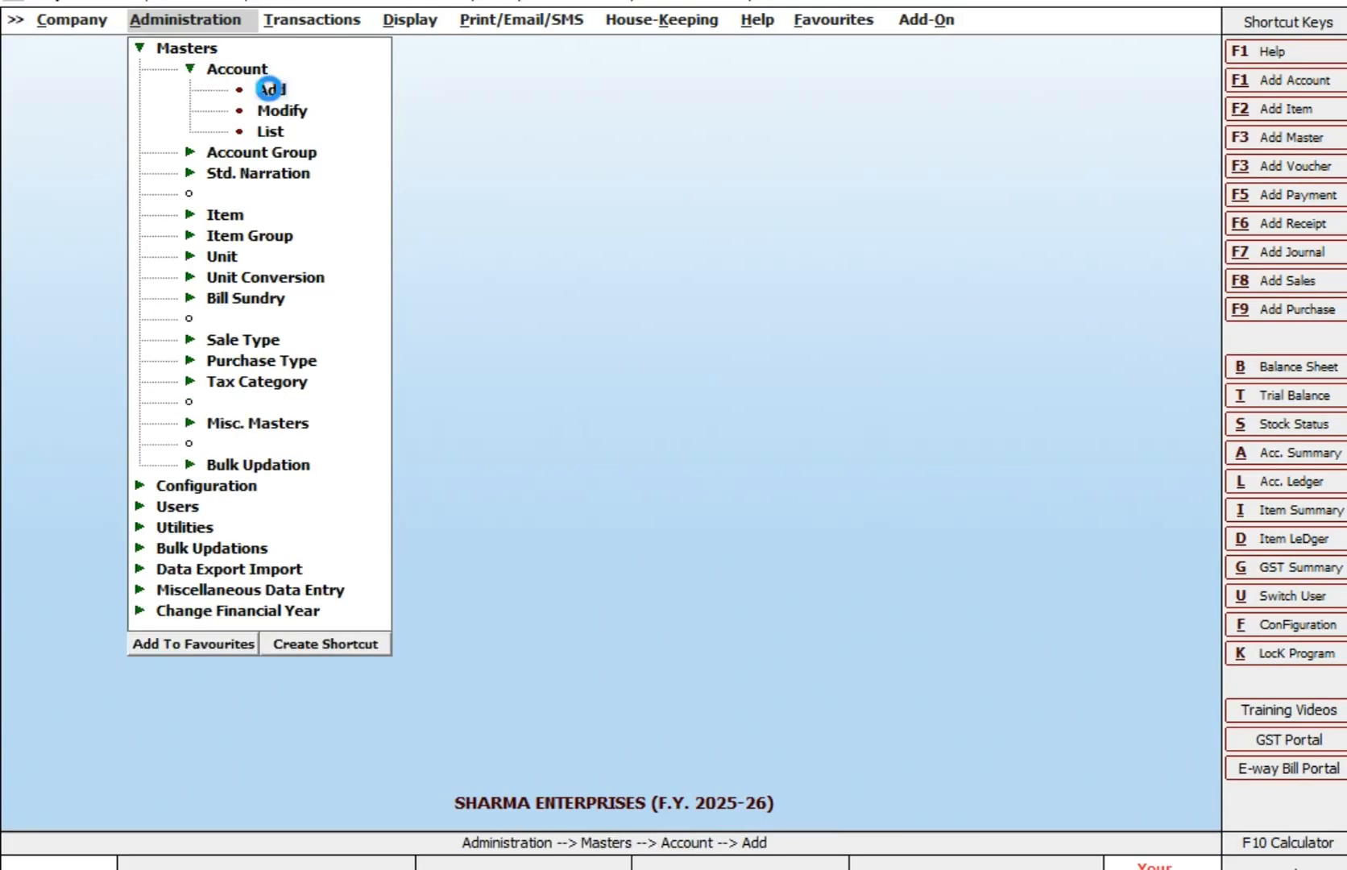
{"action": "type", "text": "MR A"}
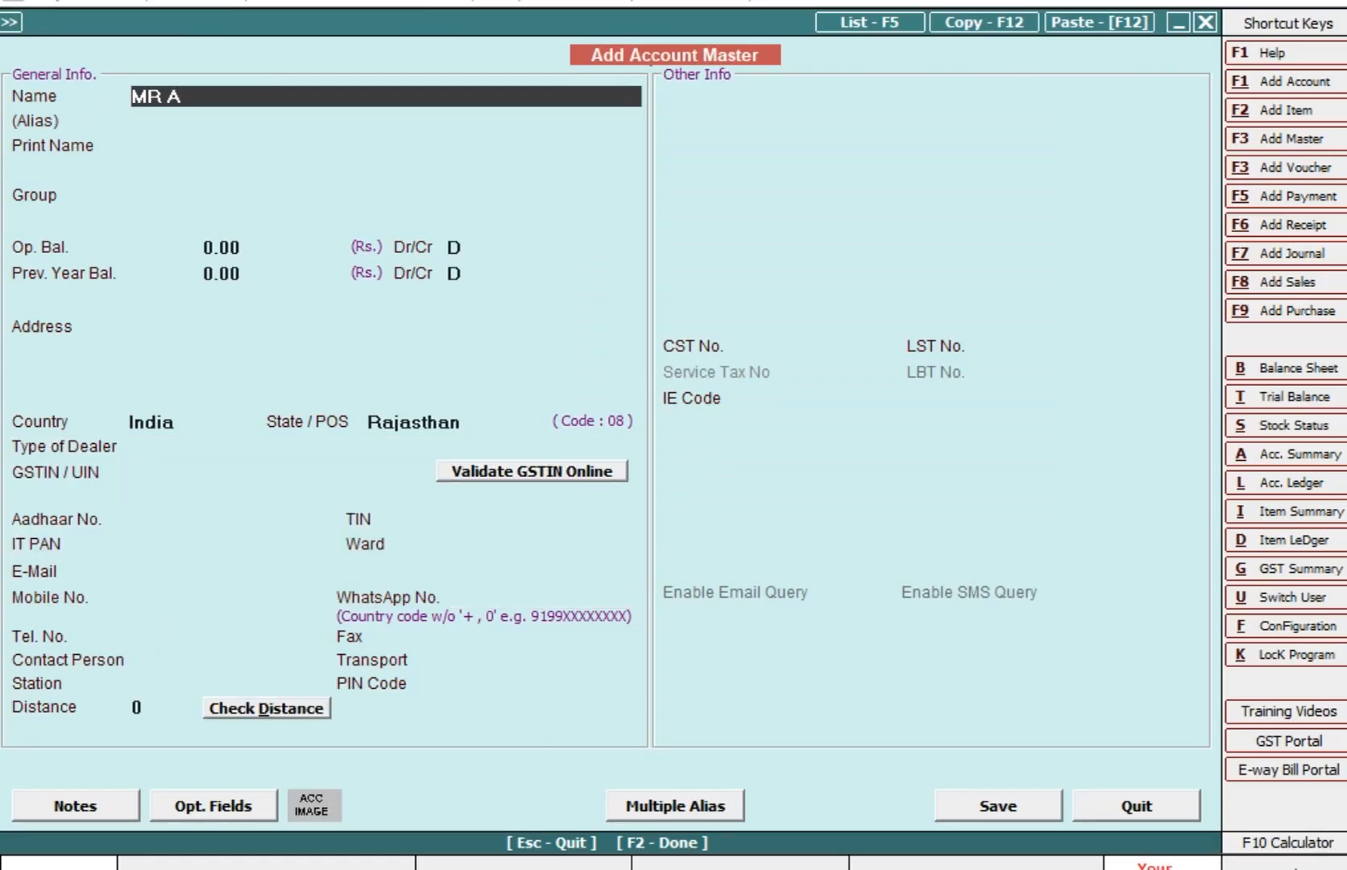
{"action": "type", "text": " (SALES PARTY)"}
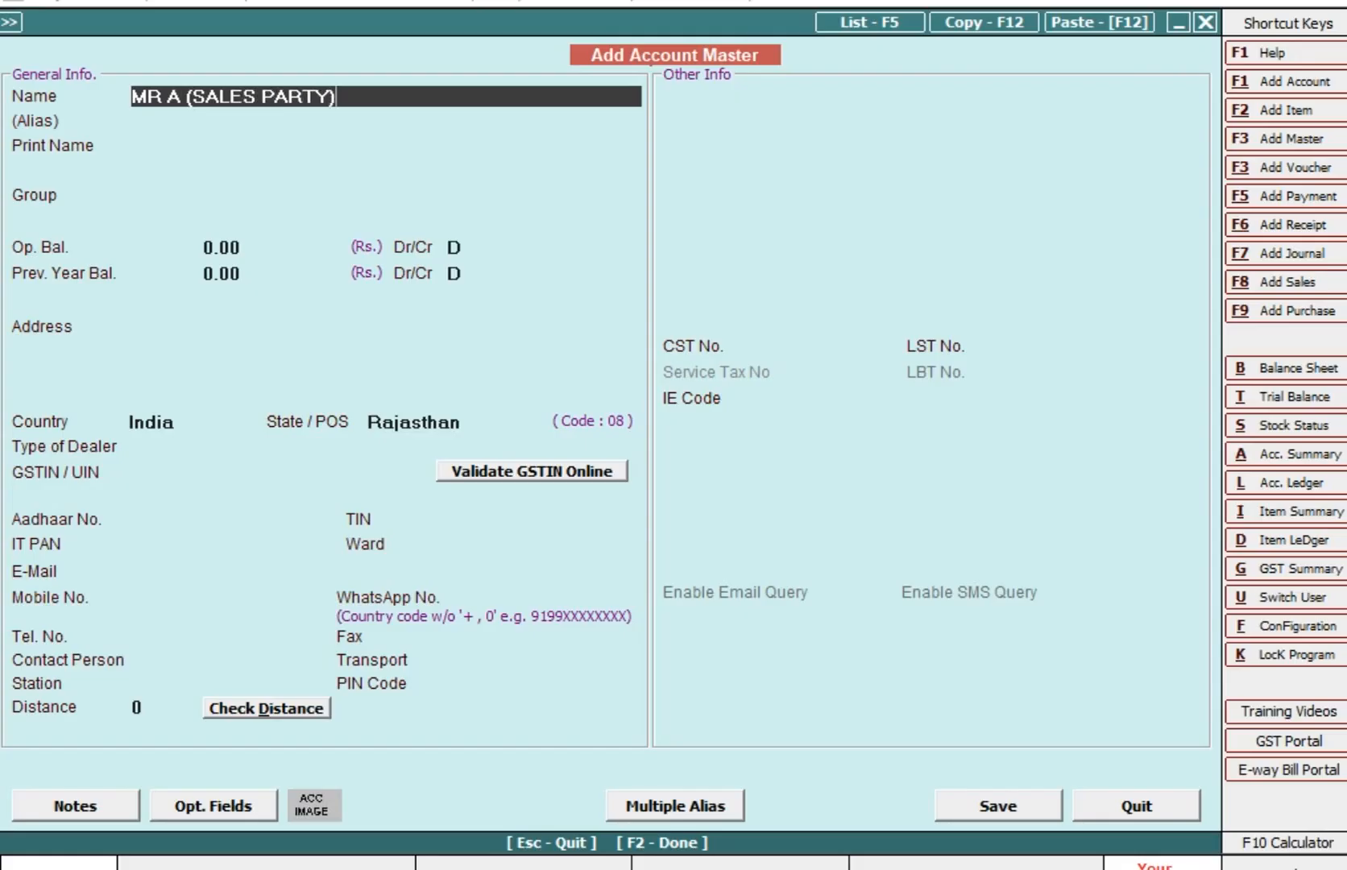
{"action": "key", "text": "Return"}
{"action": "key", "text": "Return"}
{"action": "type", "text": "S"}
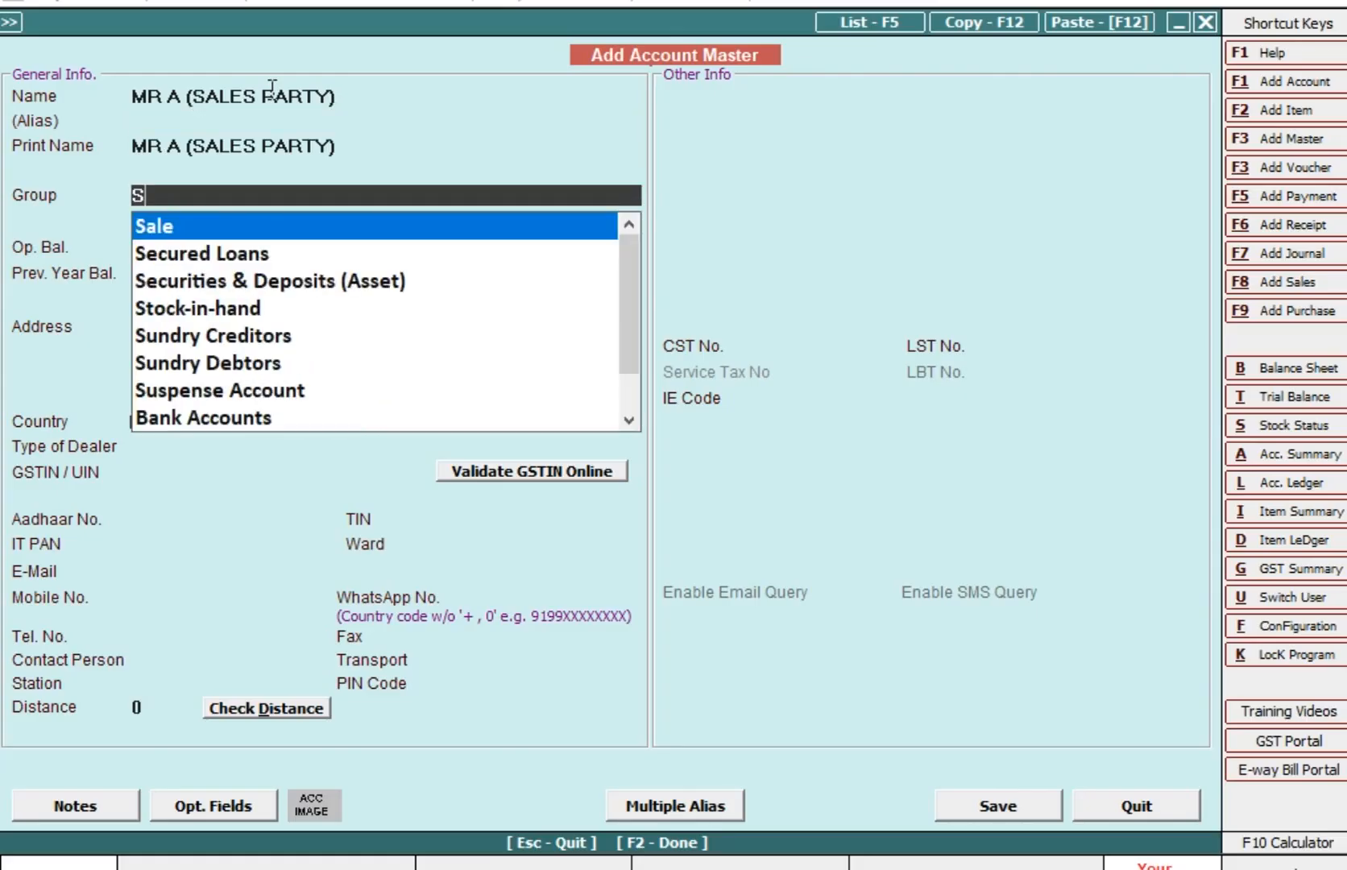
{"action": "type", "text": "UN"}
{"action": "key", "text": "Down"}
{"action": "key", "text": "Return"}
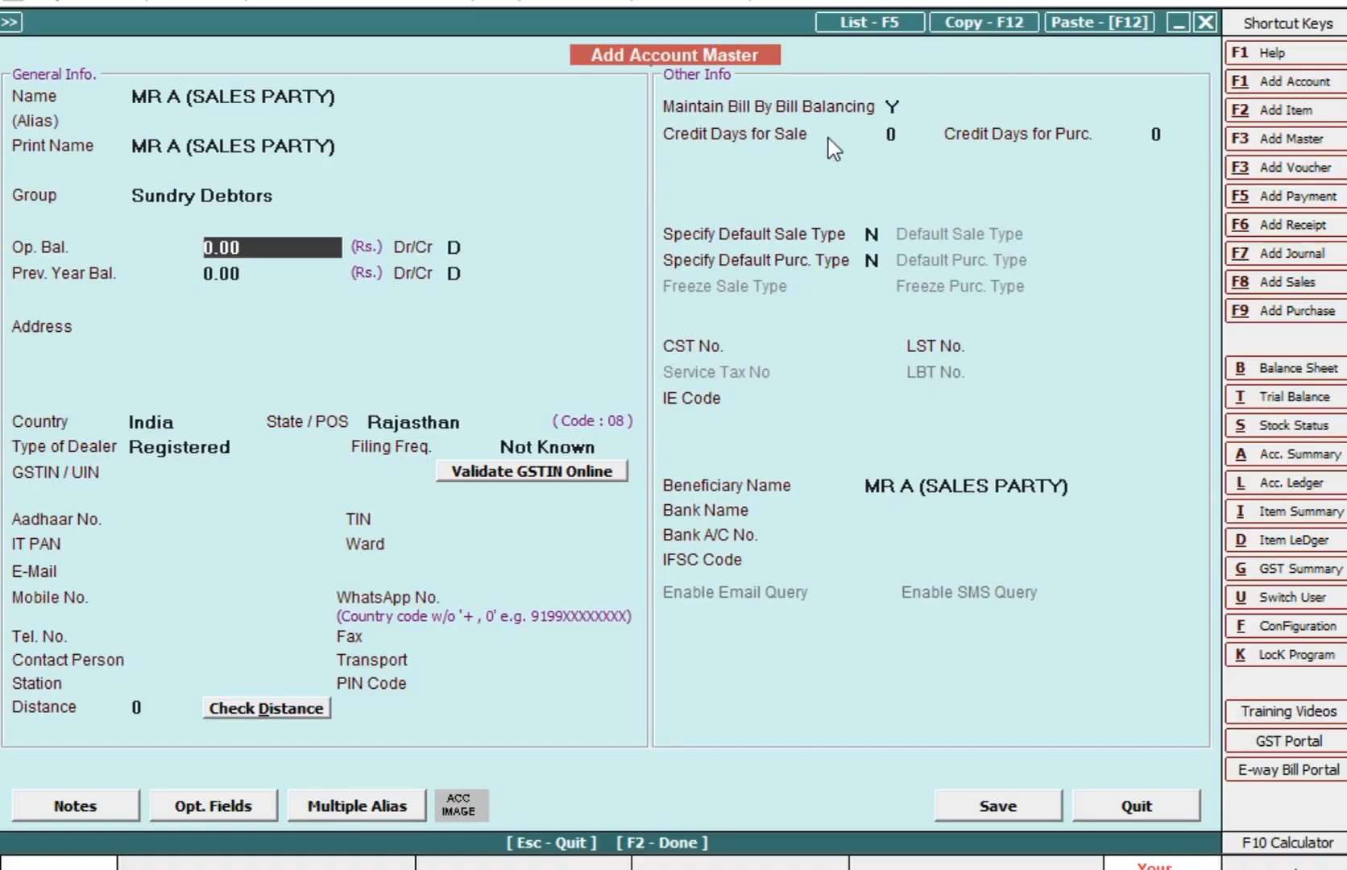
Step: Set the account's credit days for sale to 15, save the account and leave the account master form
{"action": "left_click", "coordinate": [892, 135]}
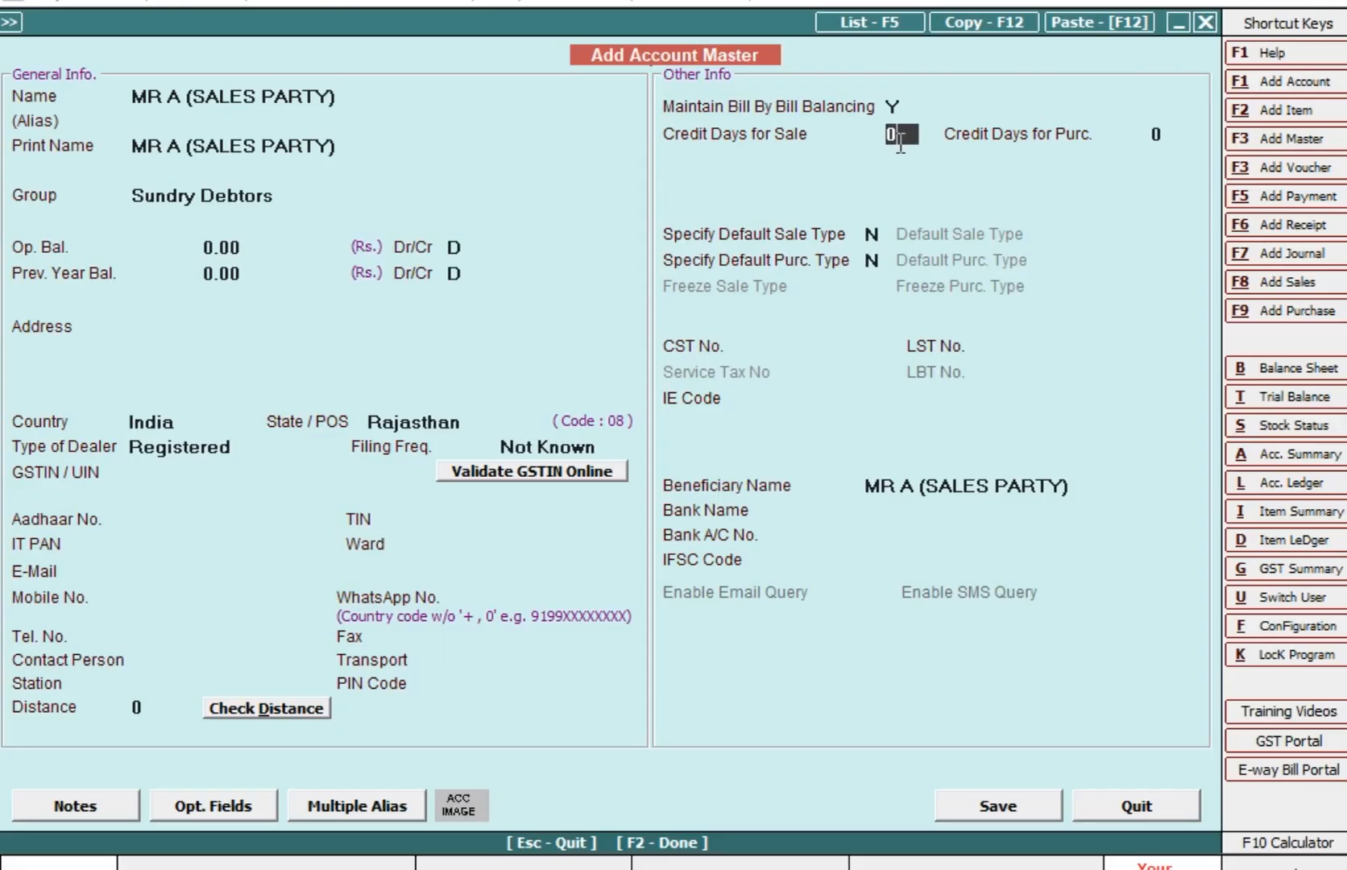
{"action": "type", "text": "15"}
{"action": "left_click", "coordinate": [1001, 805]}
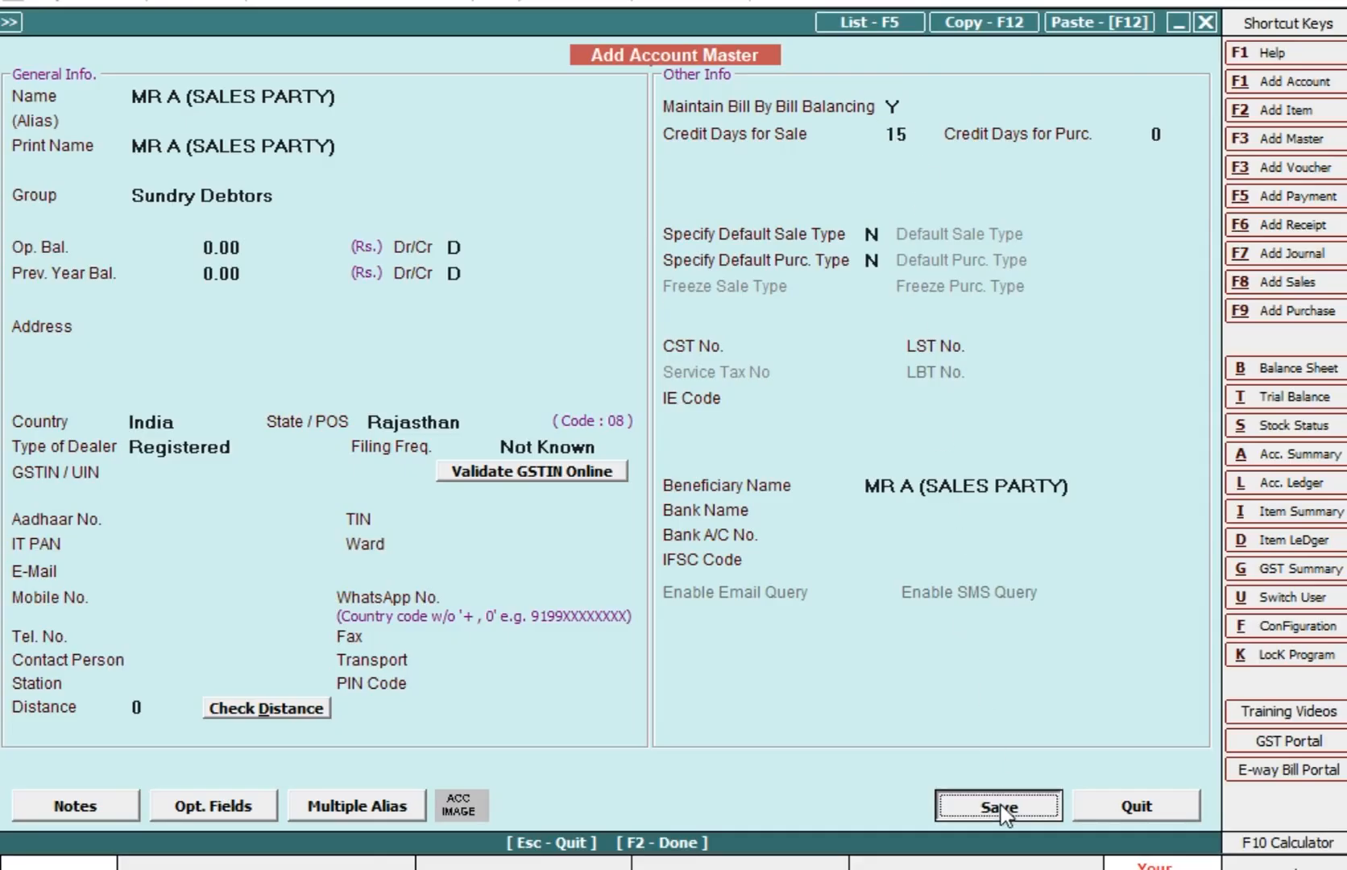
{"action": "left_click", "coordinate": [757, 518]}
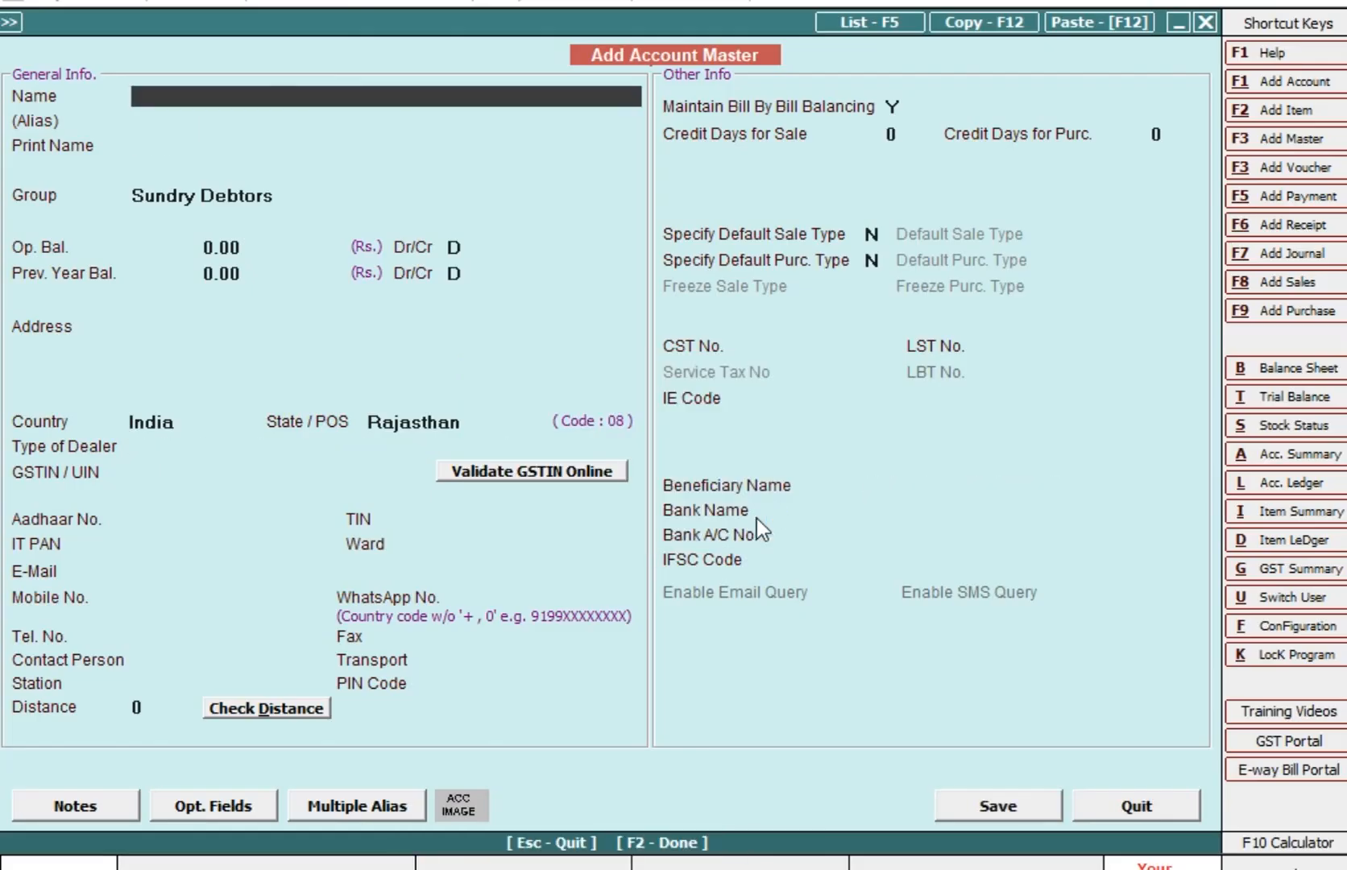
{"action": "key", "text": "Escape"}
{"action": "key", "text": "Escape"}
{"action": "key", "text": "Escape"}
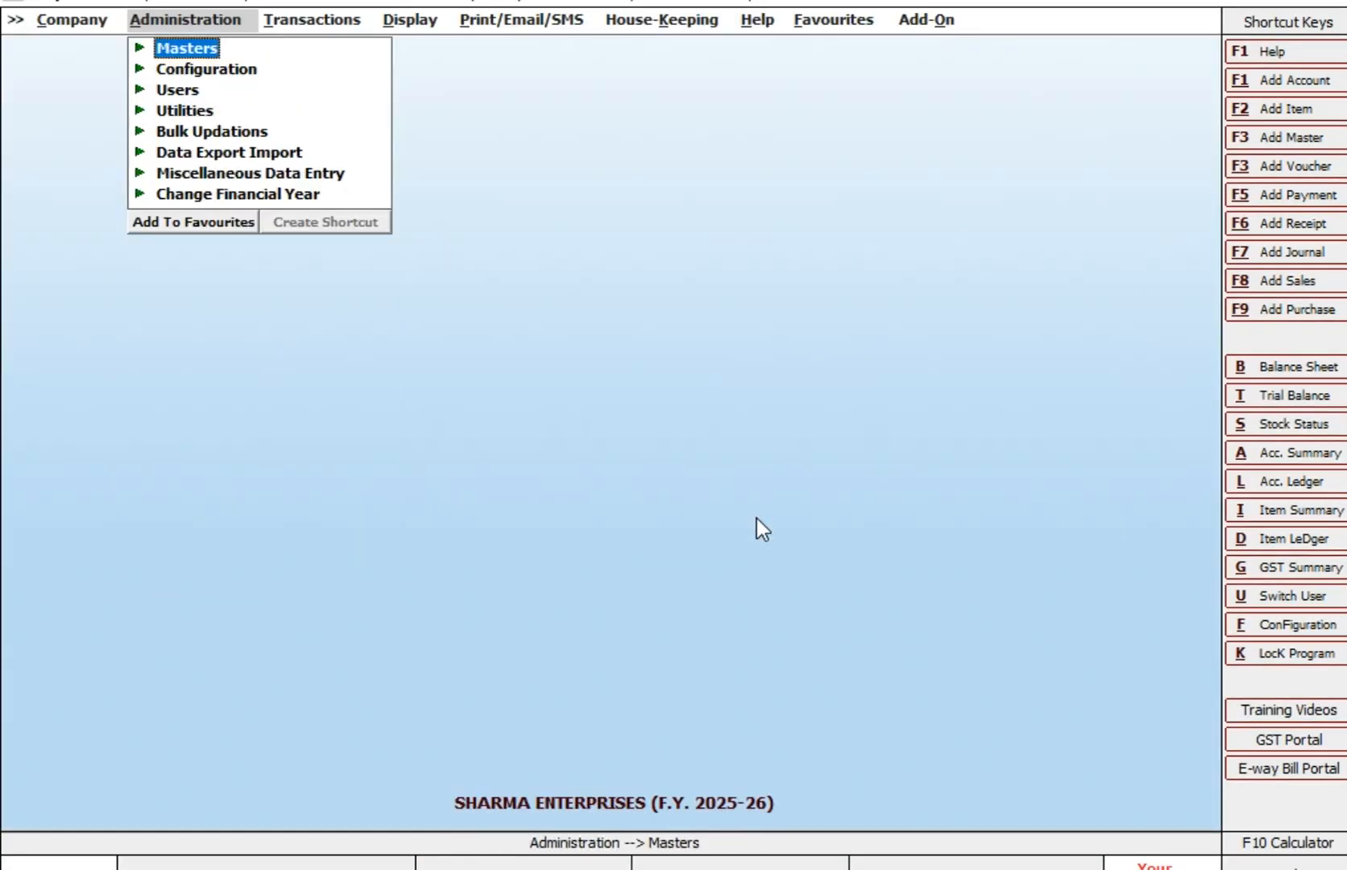
Step: Start a new sales voucher in the Main series dated 01-04-2025
{"action": "key", "text": "Right"}
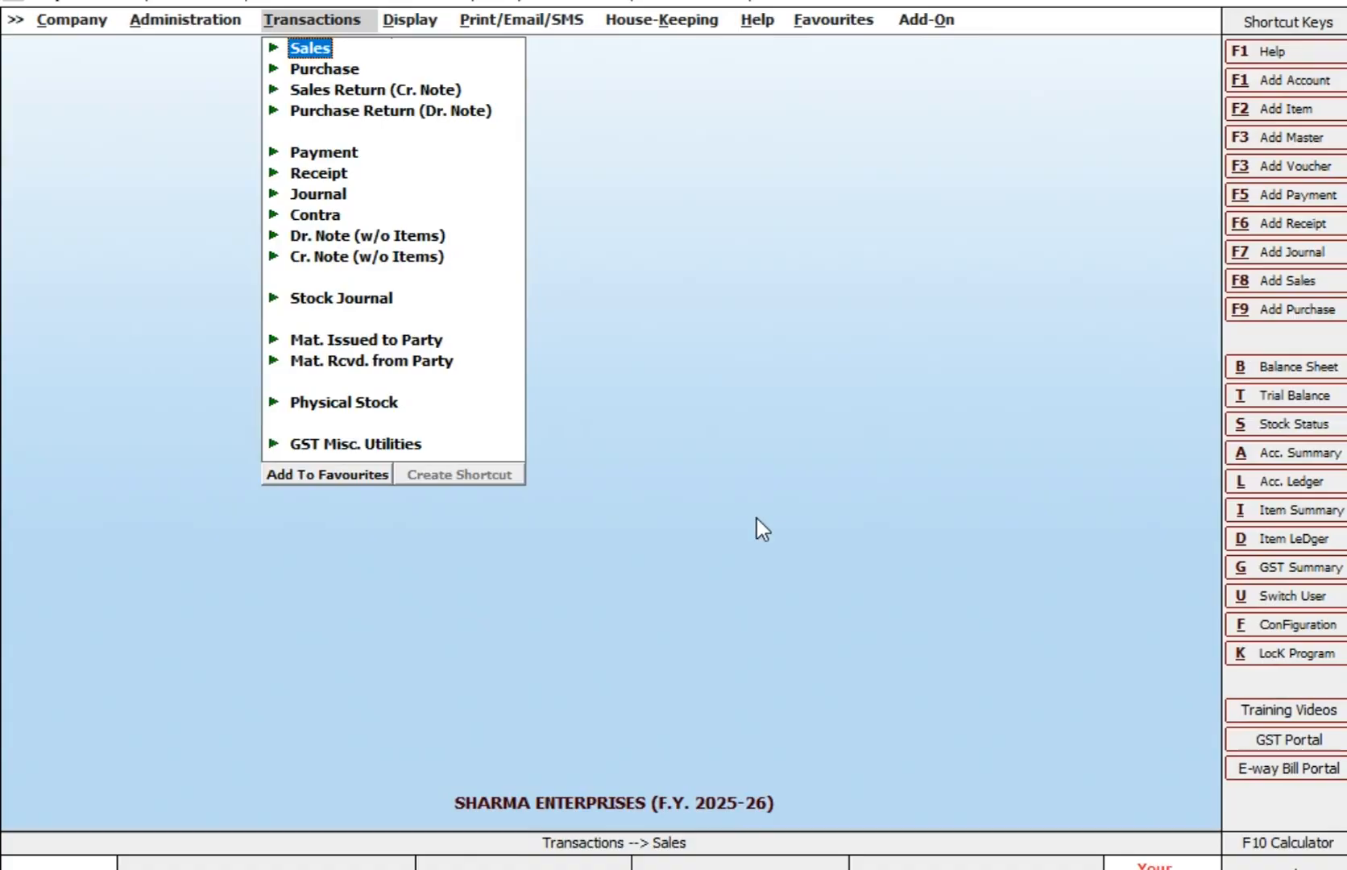
{"action": "key", "text": "Return"}
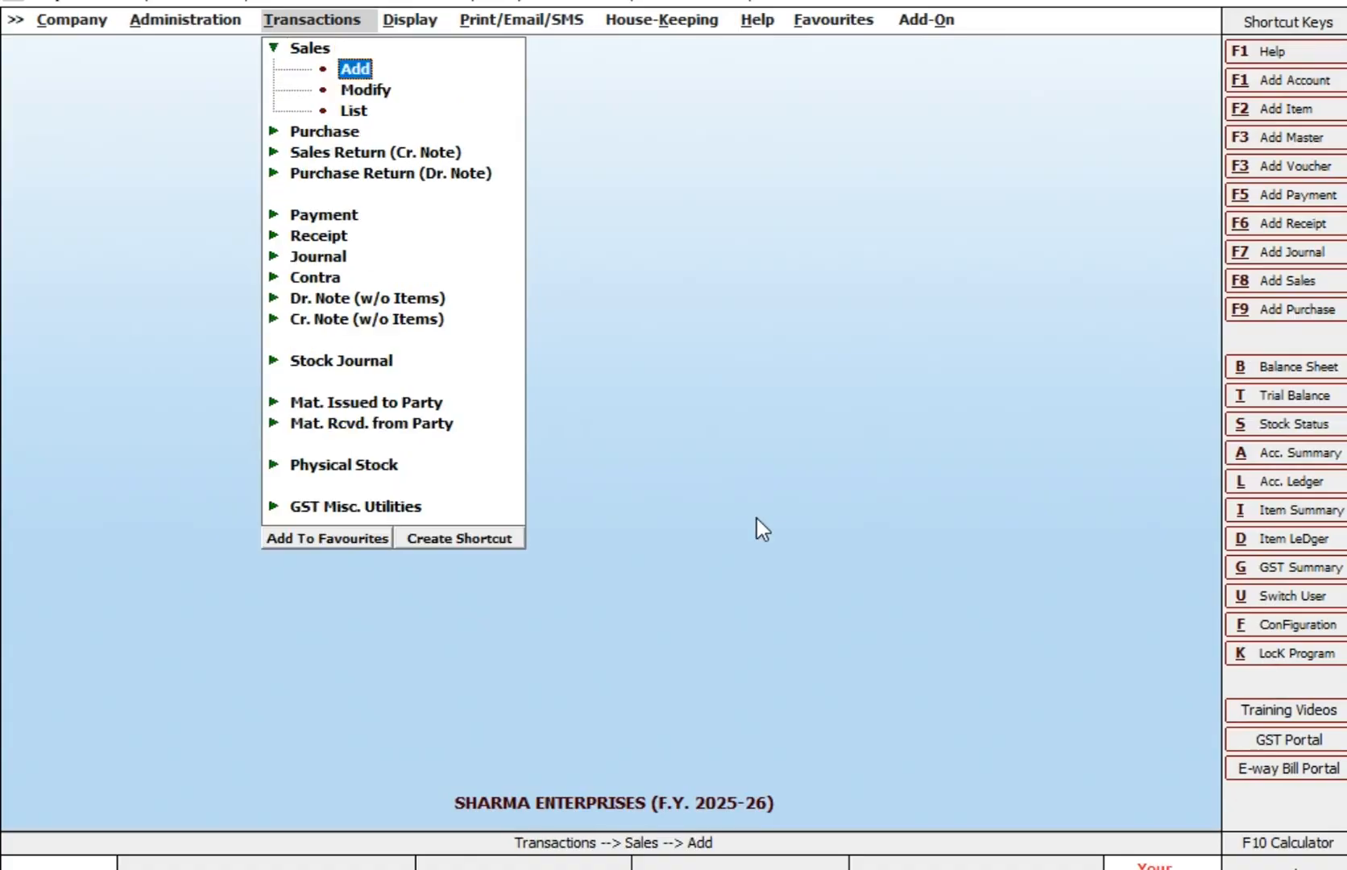
{"action": "key", "text": "Return"}
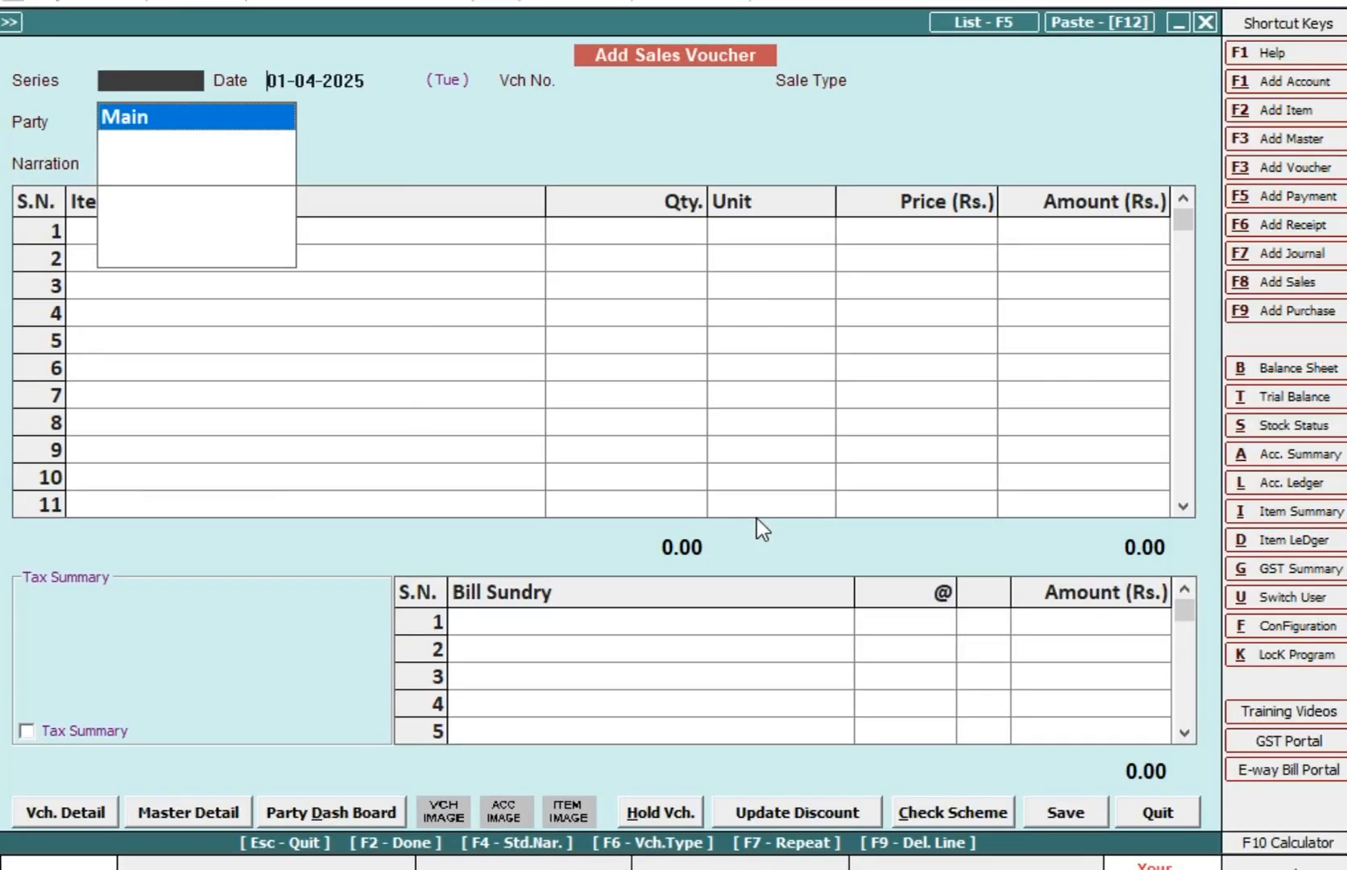
{"action": "key", "text": "Return"}
{"action": "key", "text": "Return"}
Step: Choose L/GST-MultiRate as the sale type and MR A (SALES PARTY) as the voucher's party
{"action": "type", "text": "L"}
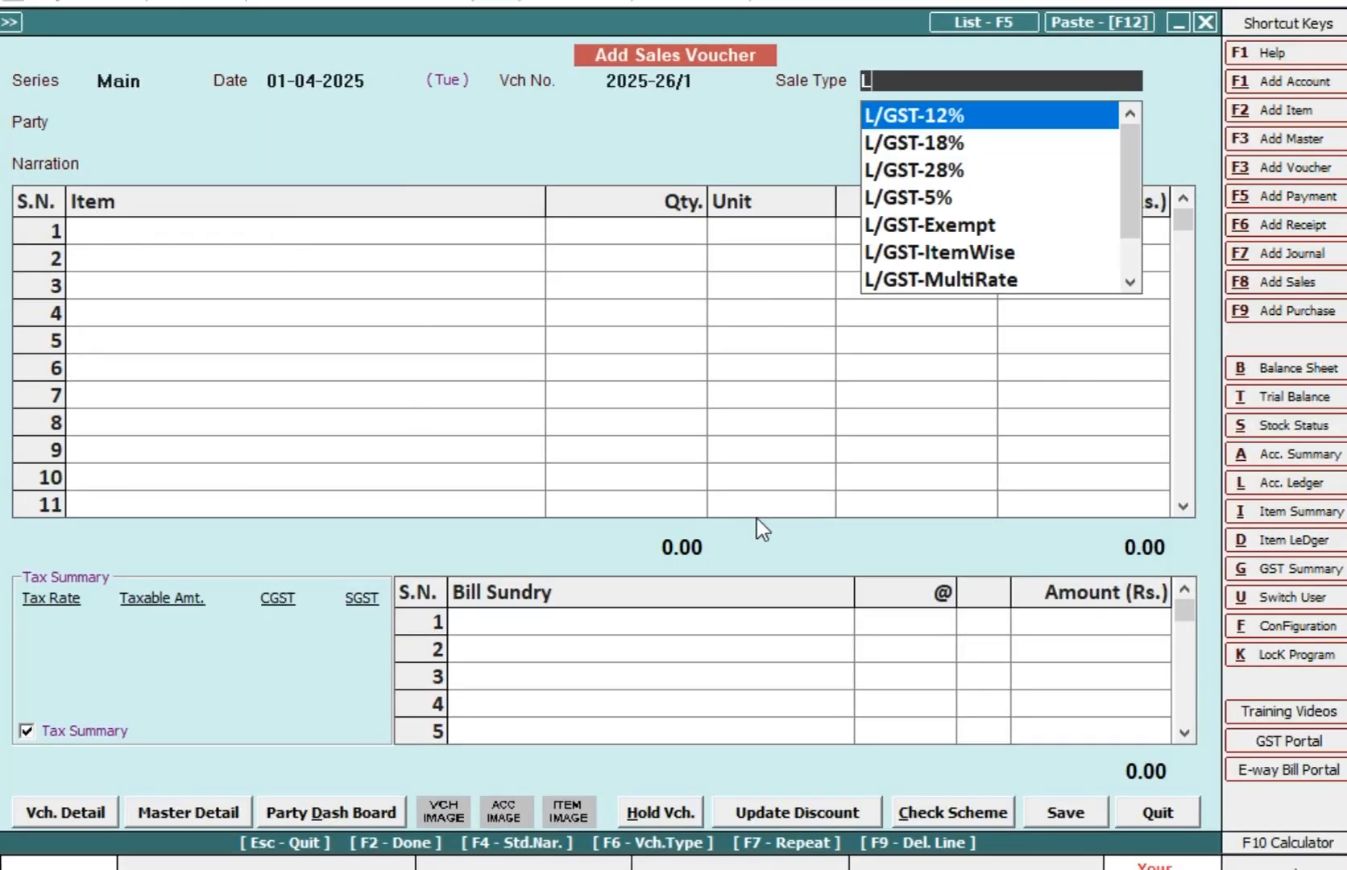
{"action": "key", "text": "Down"}
{"action": "key", "text": "Down"}
{"action": "key", "text": "Down"}
{"action": "key", "text": "Down"}
{"action": "key", "text": "Down"}
{"action": "key", "text": "Down"}
{"action": "key", "text": "Return"}
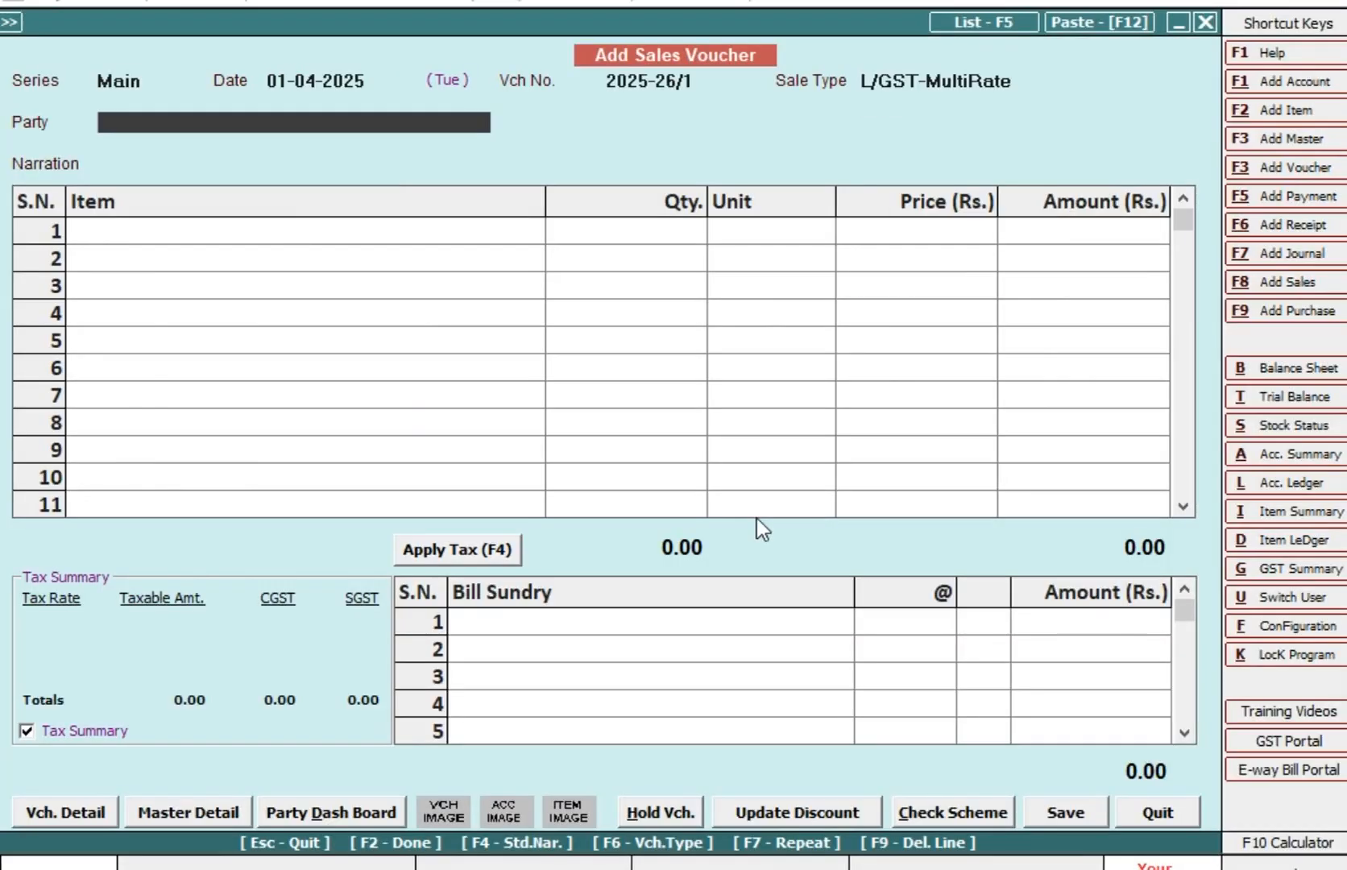
{"action": "type", "text": "MR"}
{"action": "key", "text": "Return"}
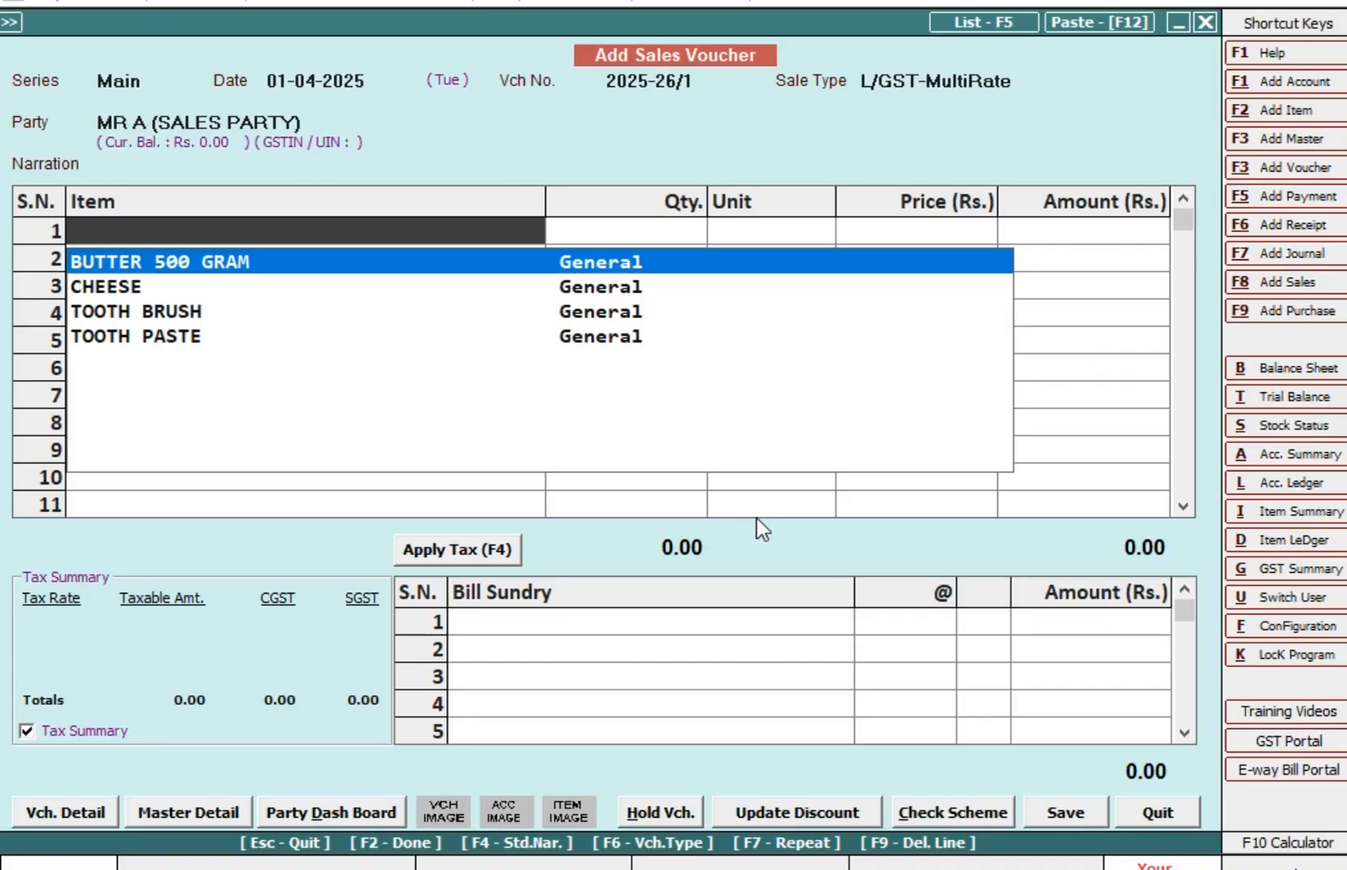
Step: Choose TOOTH BRUSH as the first item of the sales voucher
{"action": "key", "text": "Down"}
{"action": "key", "text": "Down"}
{"action": "key", "text": "Down"}
{"action": "key", "text": "Up"}
{"action": "key", "text": "Up"}
{"action": "key", "text": "Up"}
{"action": "key", "text": "Down"}
{"action": "key", "text": "Down"}
{"action": "key", "text": "Return"}
Step: Enter a quantity of 50 NOS. at a price of Rs. 500 for TOOTH BRUSH, allowing negative stock
{"action": "type", "text": "50"}
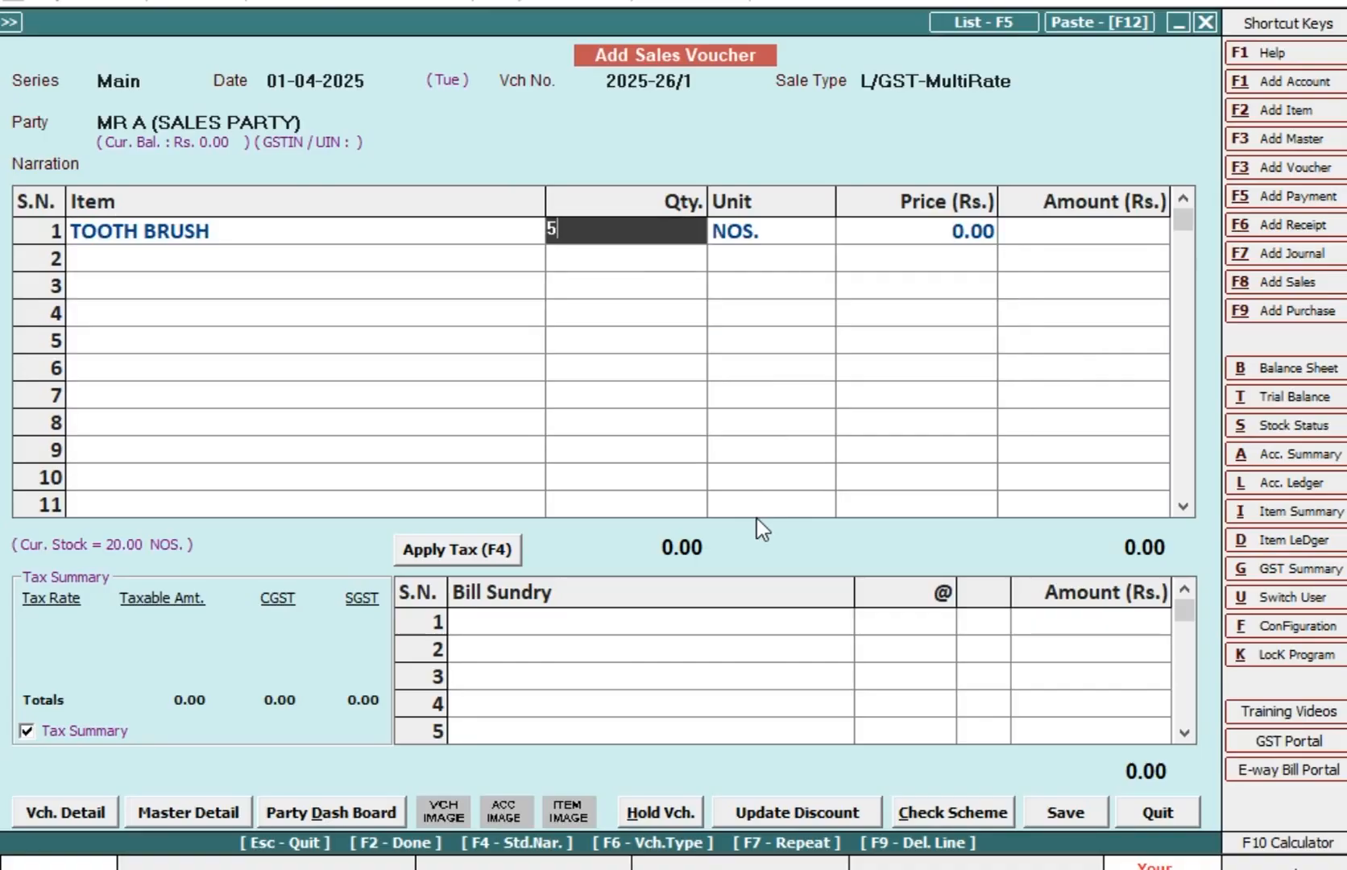
{"action": "key", "text": "Return"}
{"action": "key", "text": "Return"}
{"action": "key", "text": "Return"}
{"action": "key", "text": "Return"}
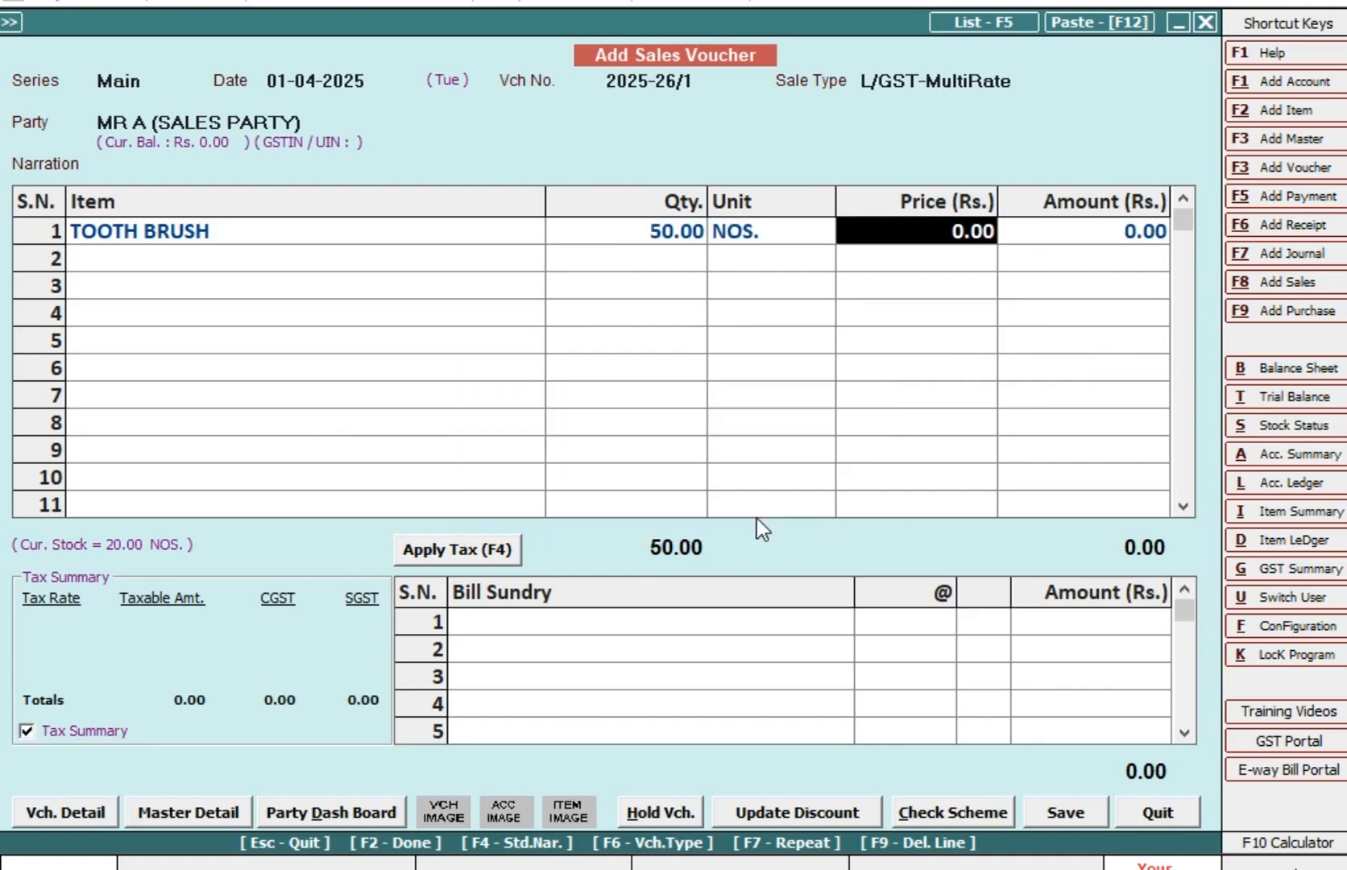
{"action": "type", "text": "500"}
{"action": "key", "text": "Return"}
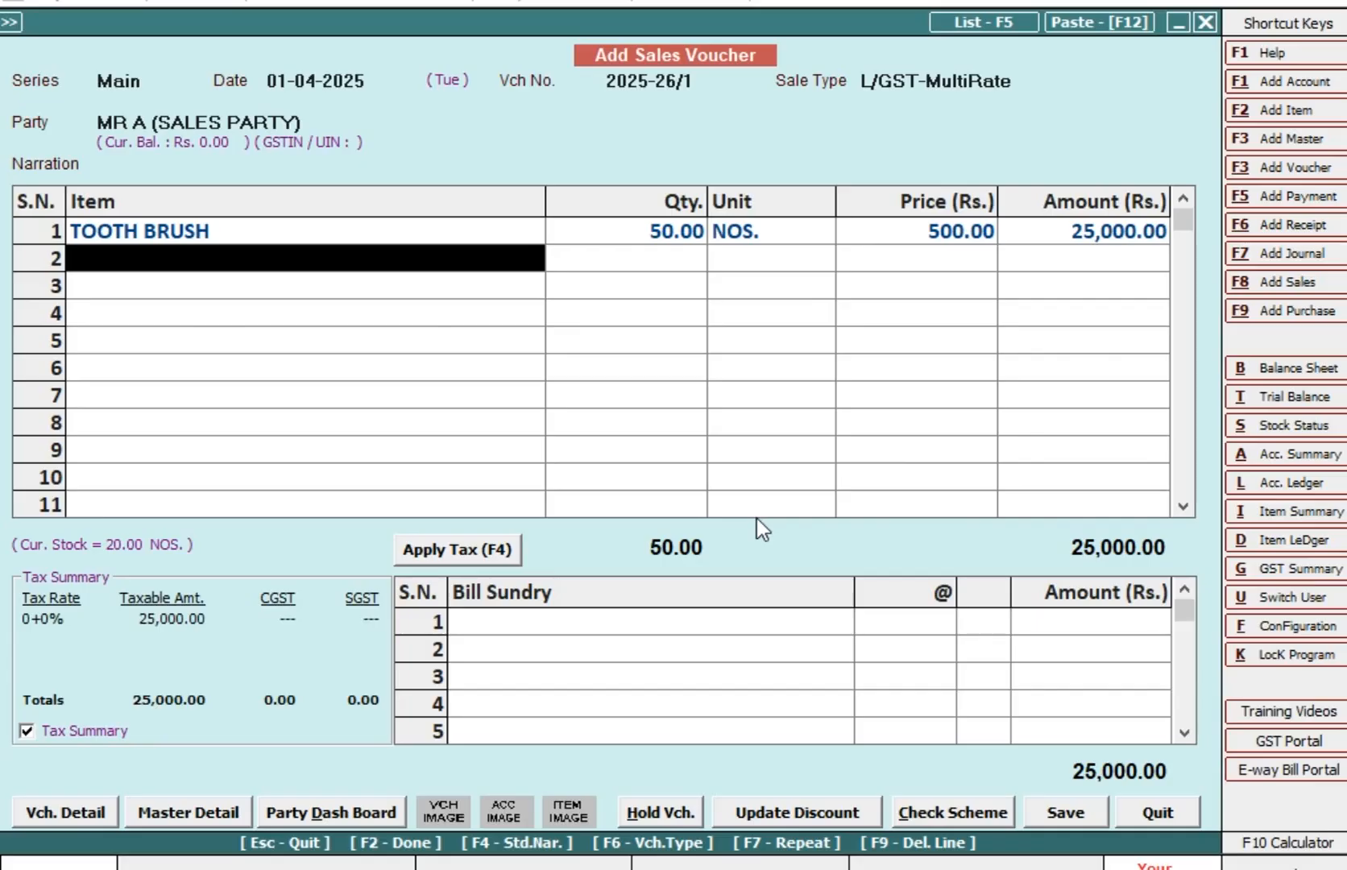
Step: Change the voucher's sale type to L/GST-TaxIncl. and reconfirm the TOOTH BRUSH line, allowing negative stock
{"action": "key", "text": "shift+Tab"}
{"action": "key", "text": "shift+Tab"}
{"action": "key", "text": "shift+Tab"}
{"action": "key", "text": "Down"}
{"action": "key", "text": "Down"}
{"action": "key", "text": "Down"}
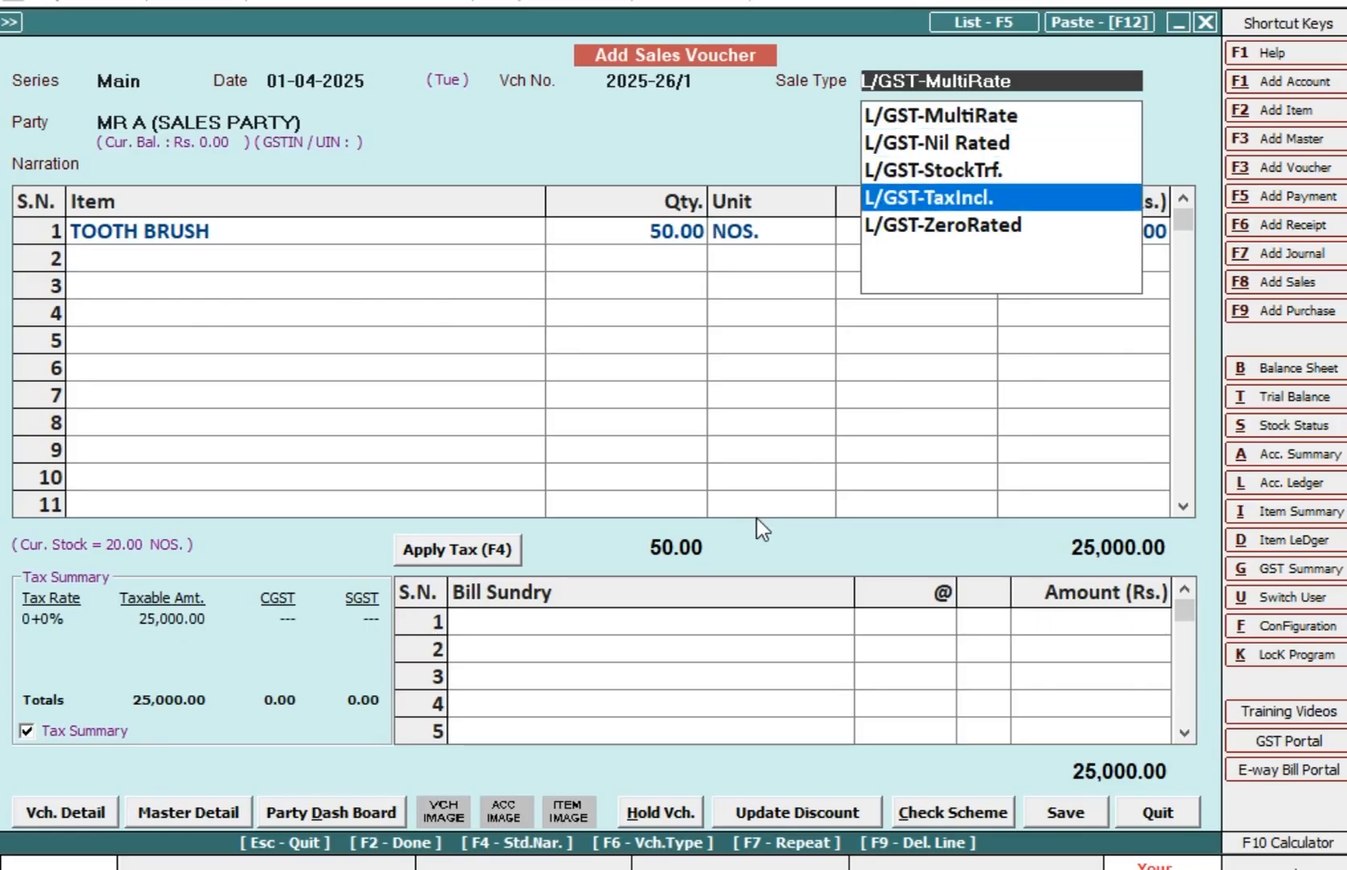
{"action": "key", "text": "Return"}
{"action": "key", "text": "Return"}
{"action": "key", "text": "Return"}
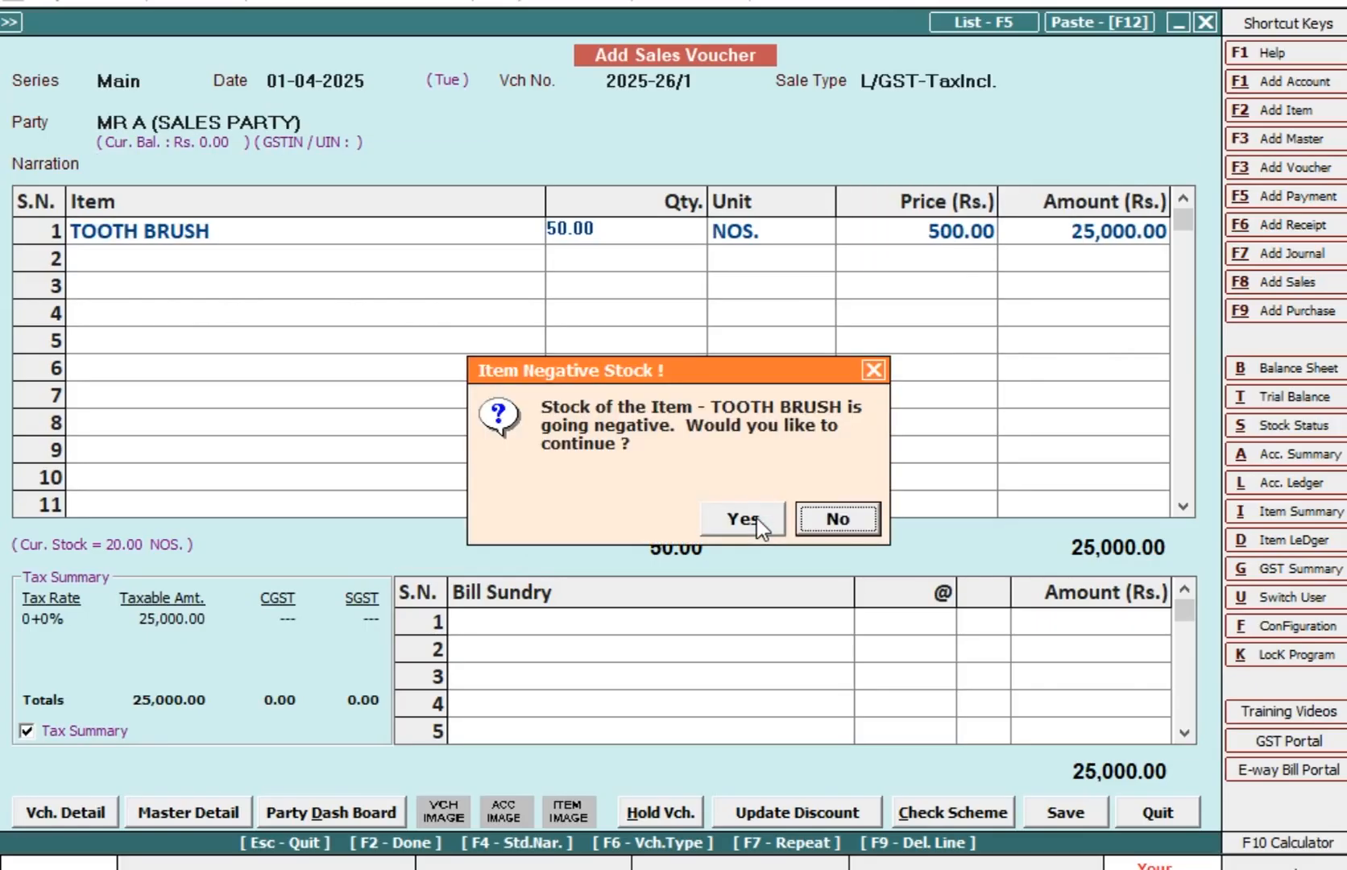
{"action": "key", "text": "Return"}
{"action": "key", "text": "Return"}
{"action": "key", "text": "Return"}
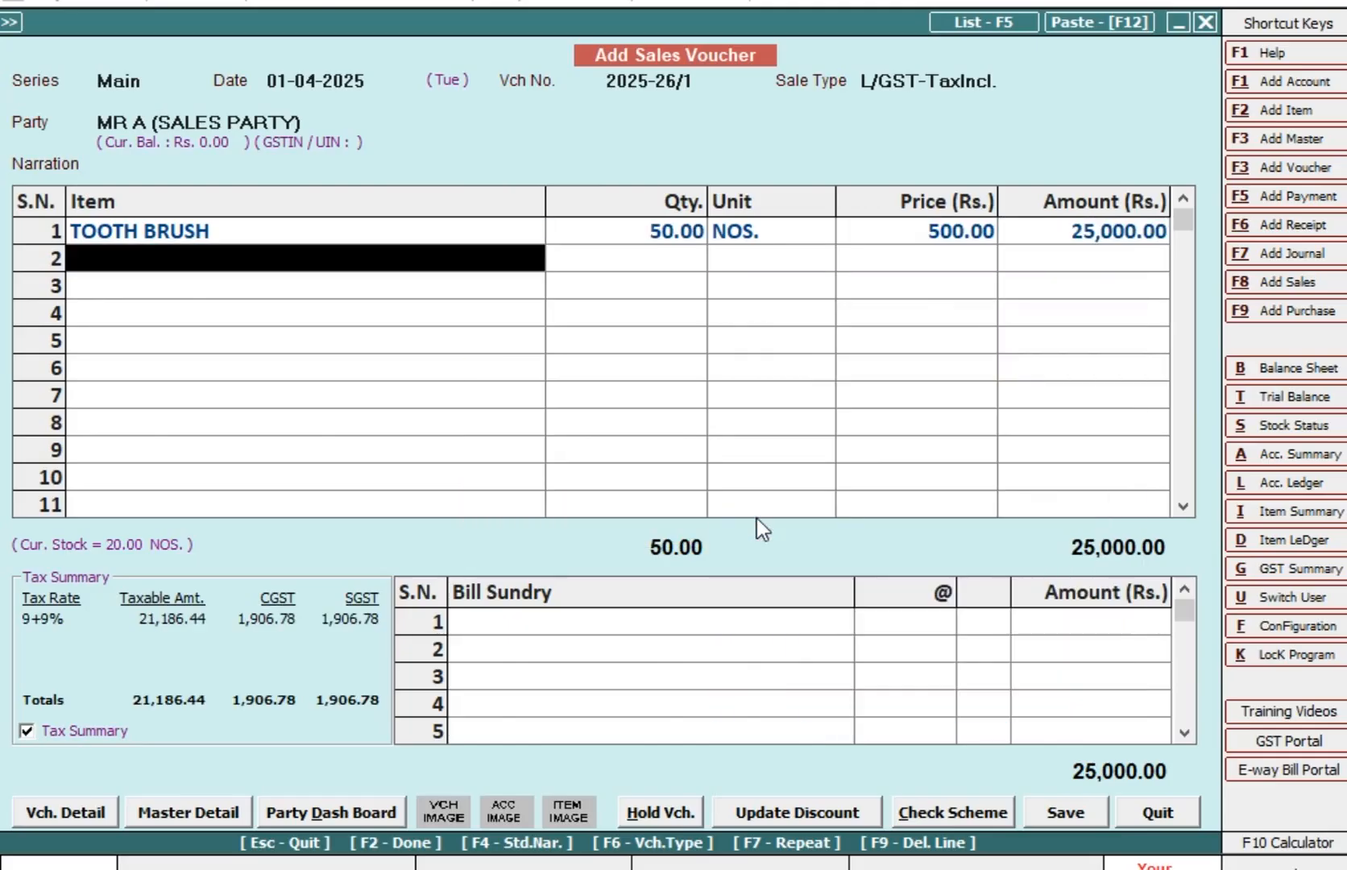
Step: Set the price of TOOTH BRUSH to Rs. 100
{"action": "key", "text": "Up"}
{"action": "key", "text": "Return"}
{"action": "key", "text": "Return"}
{"action": "key", "text": "Return"}
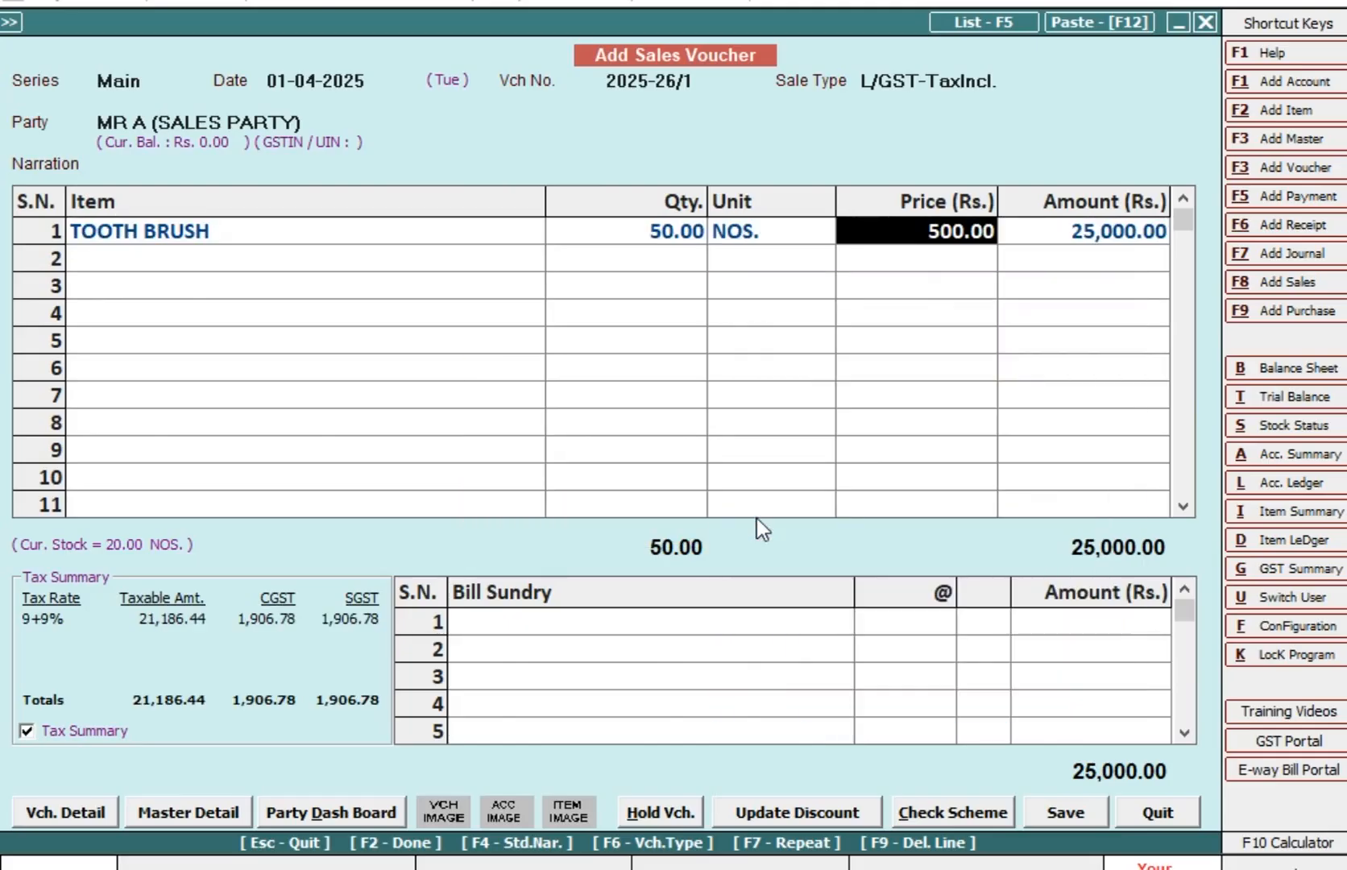
{"action": "type", "text": "100"}
{"action": "key", "text": "Return"}
{"action": "key", "text": "Return"}
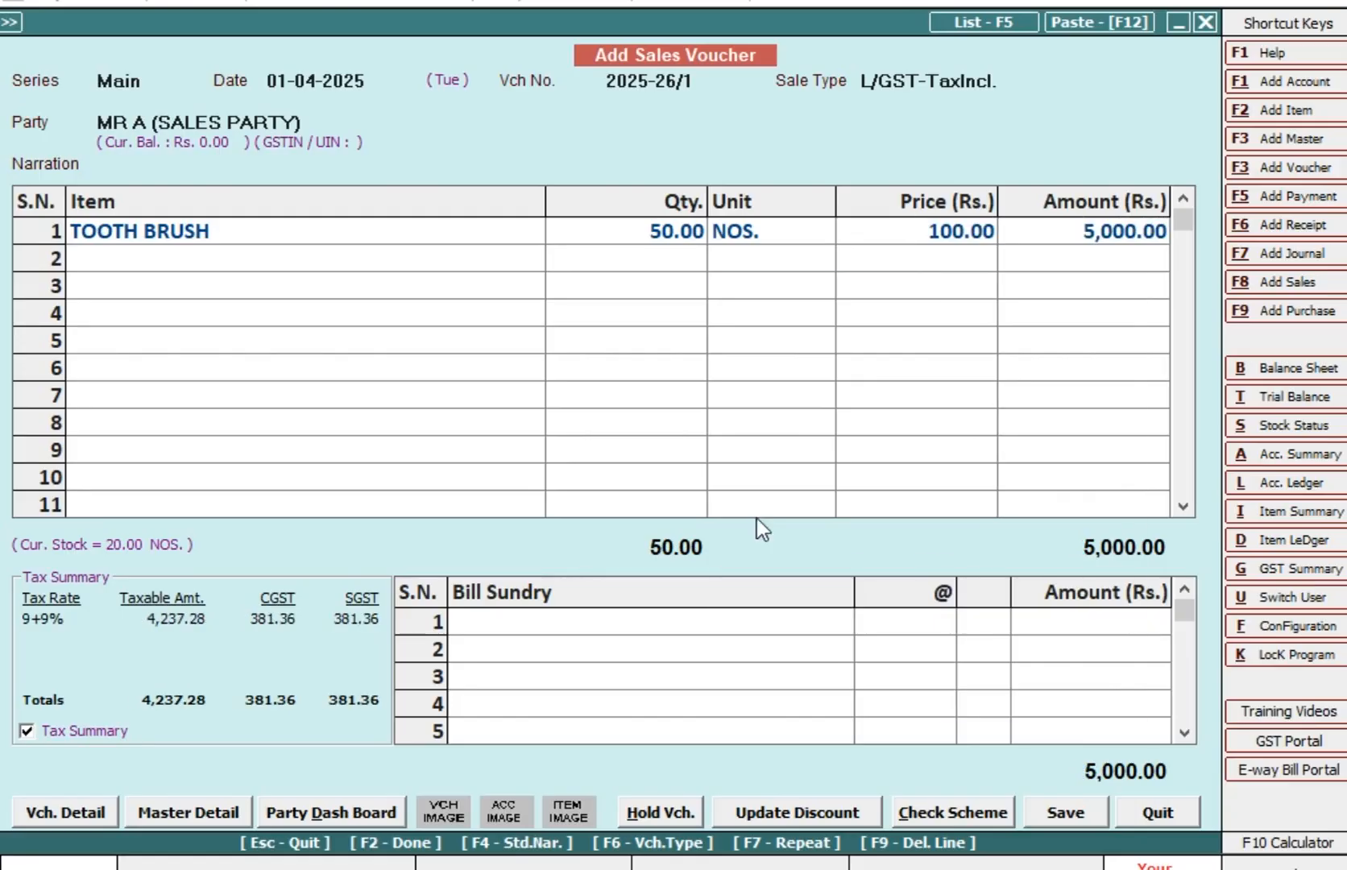
Step: Reconfirm the TOOTH BRUSH line and finish item entry to bring up the voucher's bill-by-bill adjustment
{"action": "key", "text": "Up"}
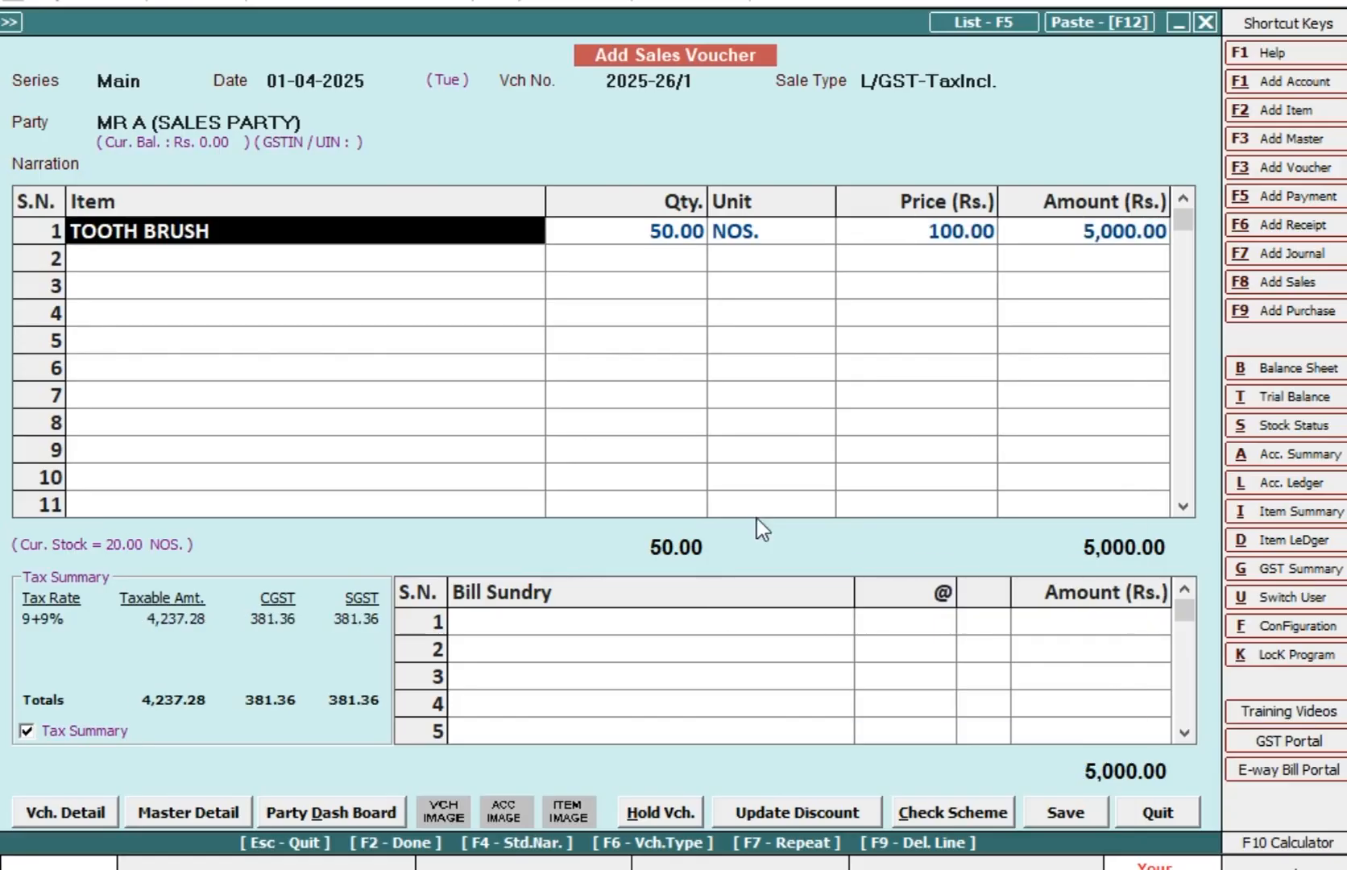
{"action": "key", "text": "Return"}
{"action": "key", "text": "Return"}
{"action": "key", "text": "Return"}
{"action": "key", "text": "Return"}
{"action": "key", "text": "Return"}
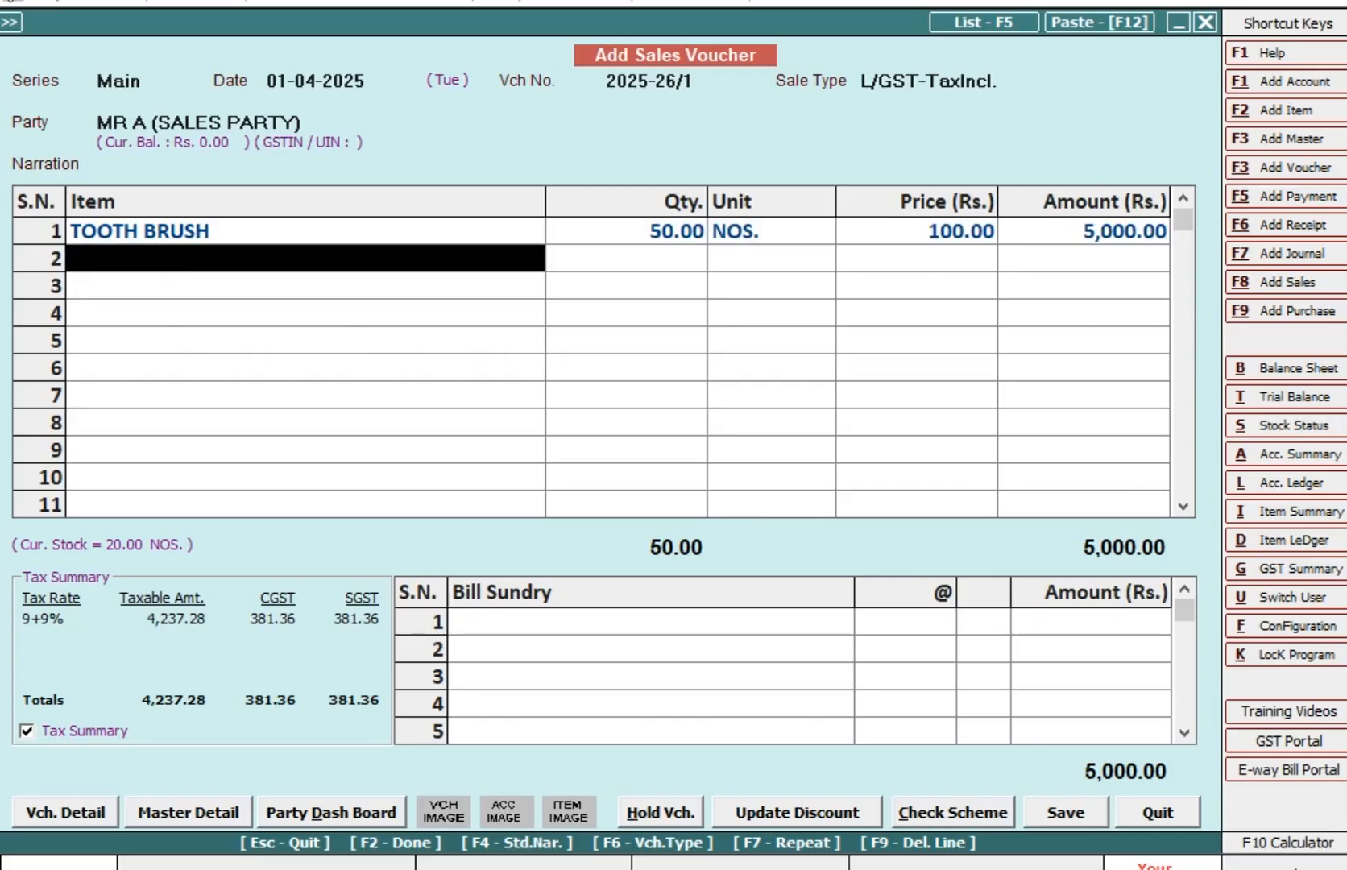
{"action": "key", "text": "F3"}
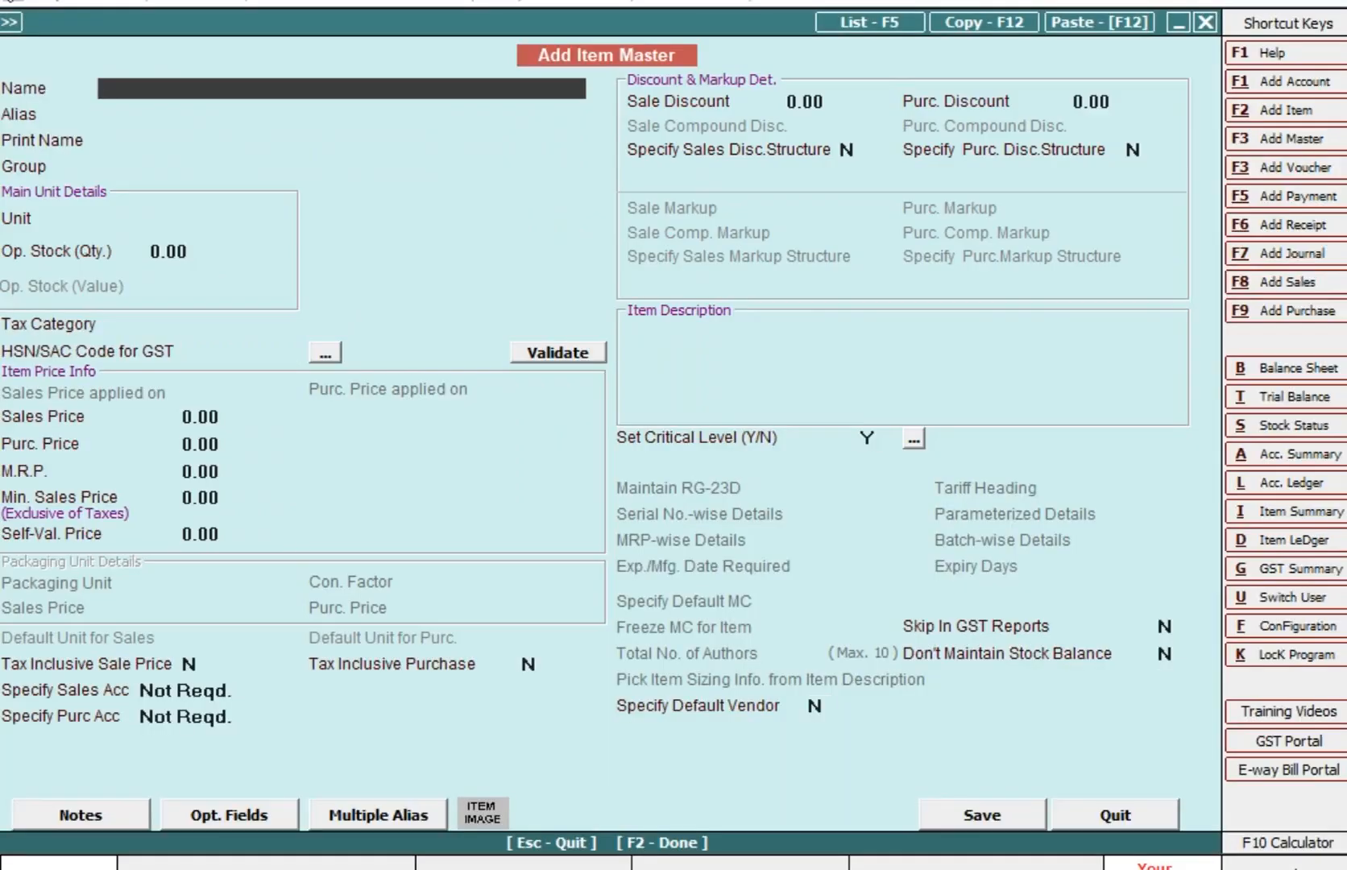
{"action": "key", "text": "Escape"}
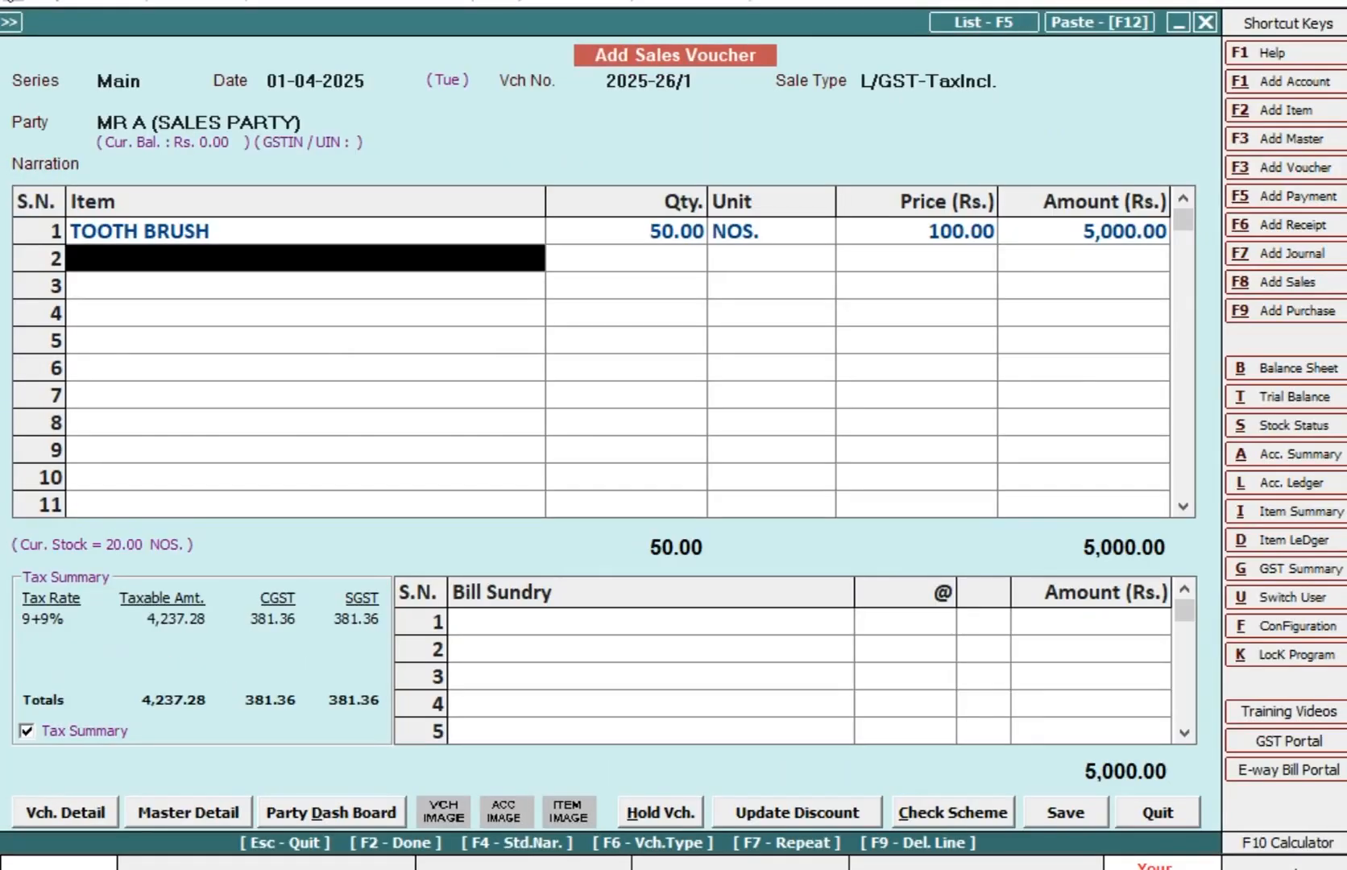
{"action": "key", "text": "Return"}
{"action": "key", "text": "Return"}
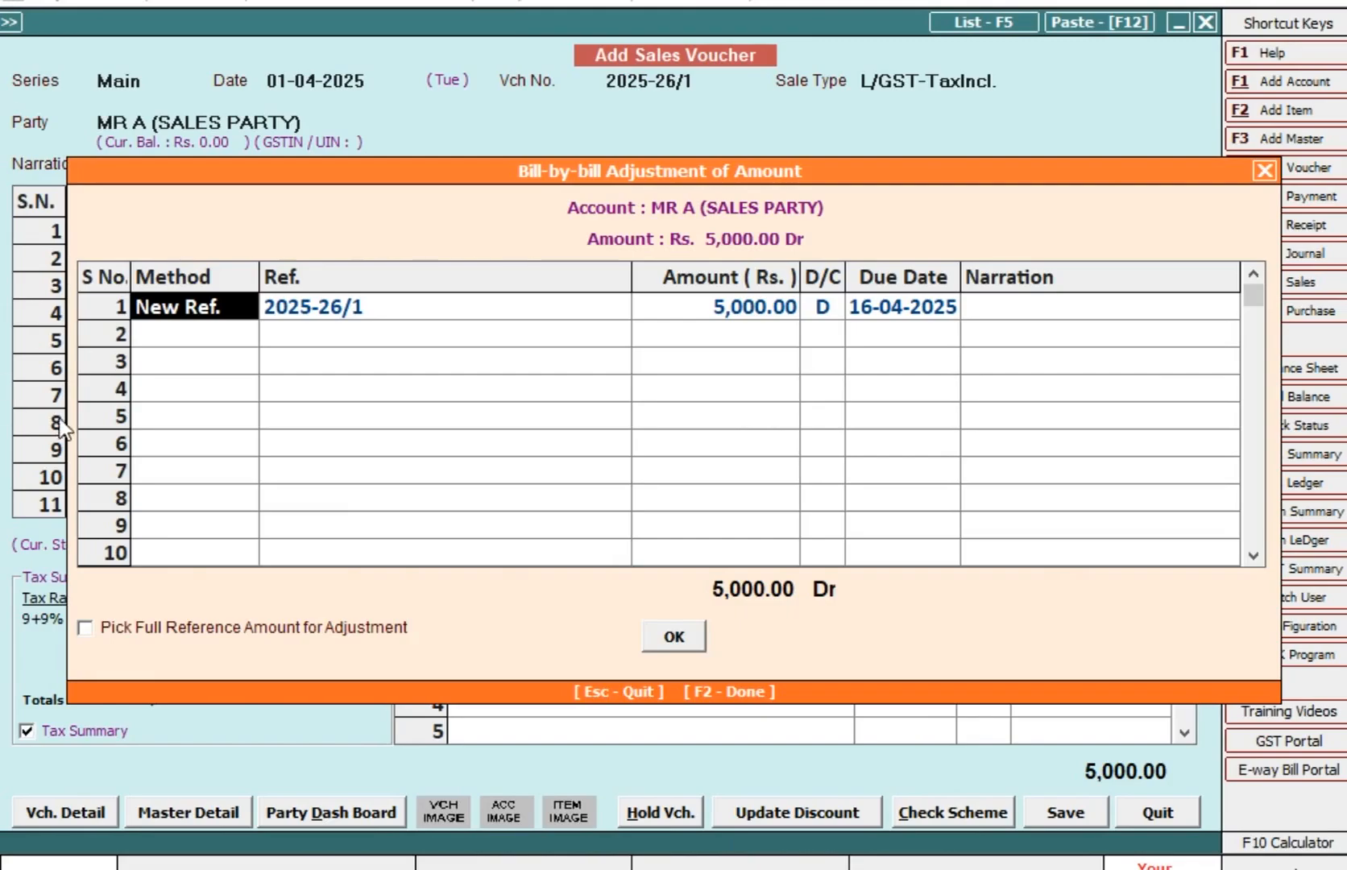
Step: Check the reference, due date and narration of the voucher's bill-by-bill entry, and decline saving the voucher
{"action": "left_click", "coordinate": [395, 308]}
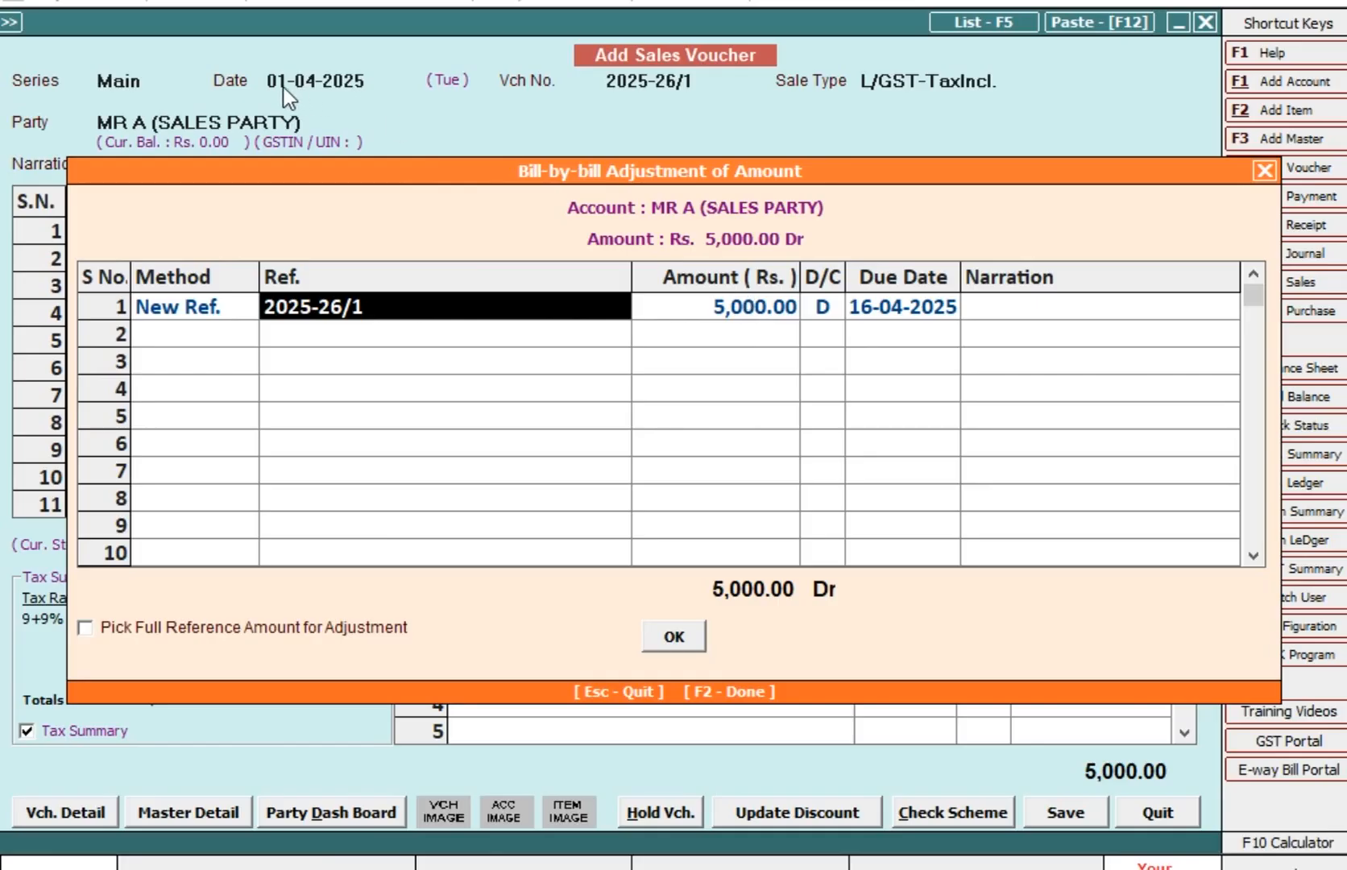
{"action": "left_click", "coordinate": [939, 313]}
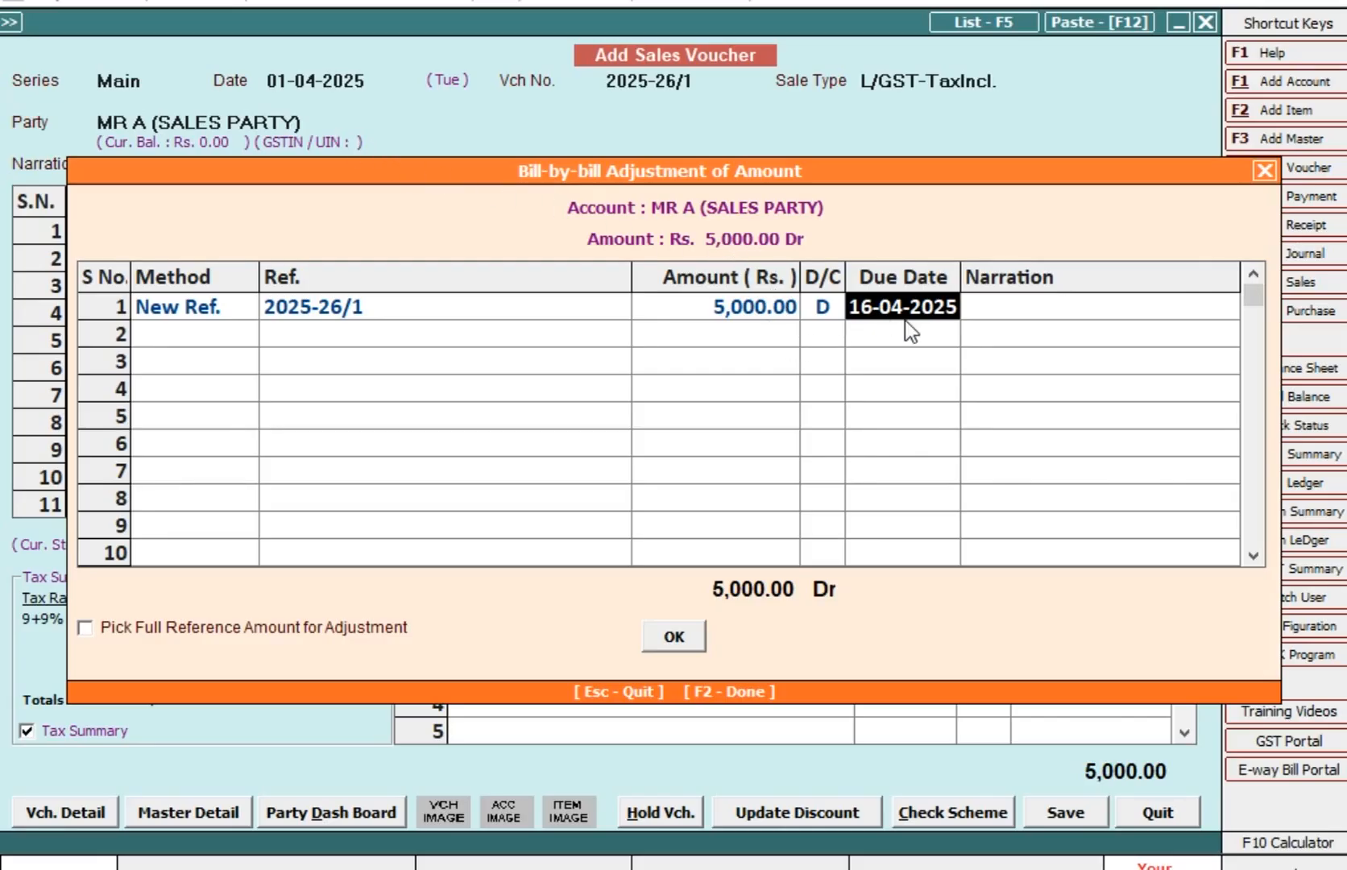
{"action": "left_click", "coordinate": [1009, 304]}
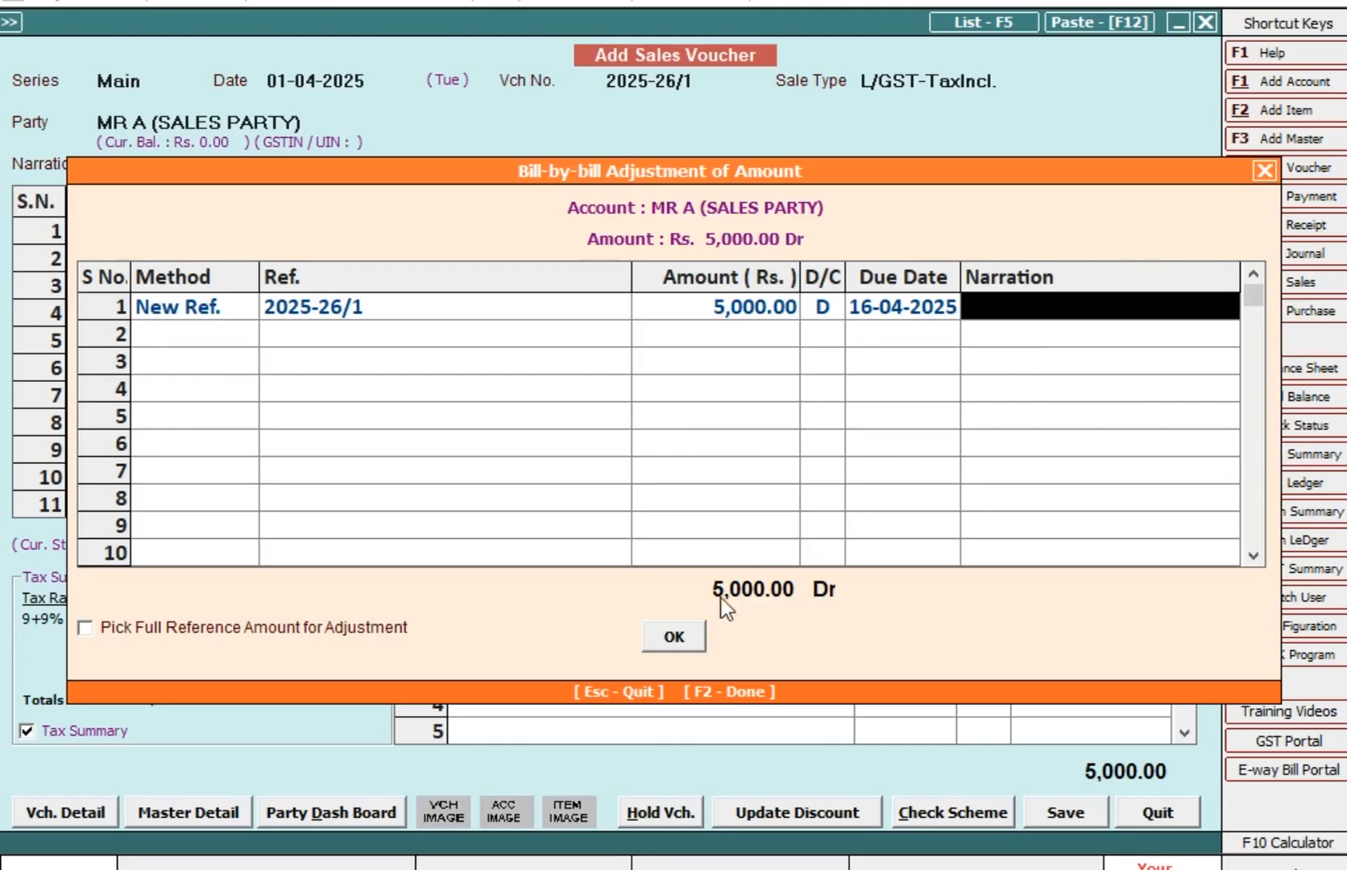
{"action": "key", "text": "F2"}
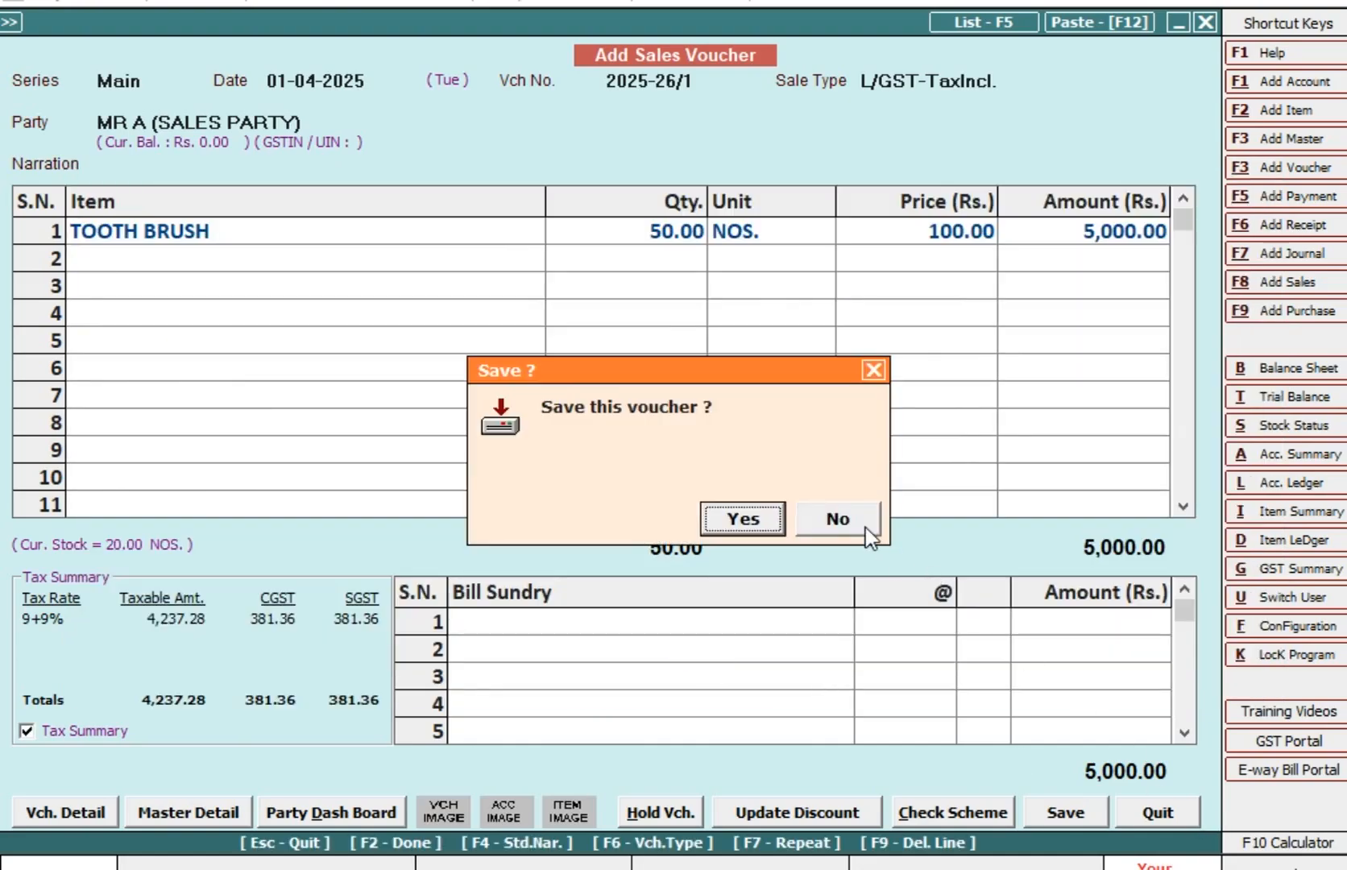
{"action": "left_click", "coordinate": [865, 527]}
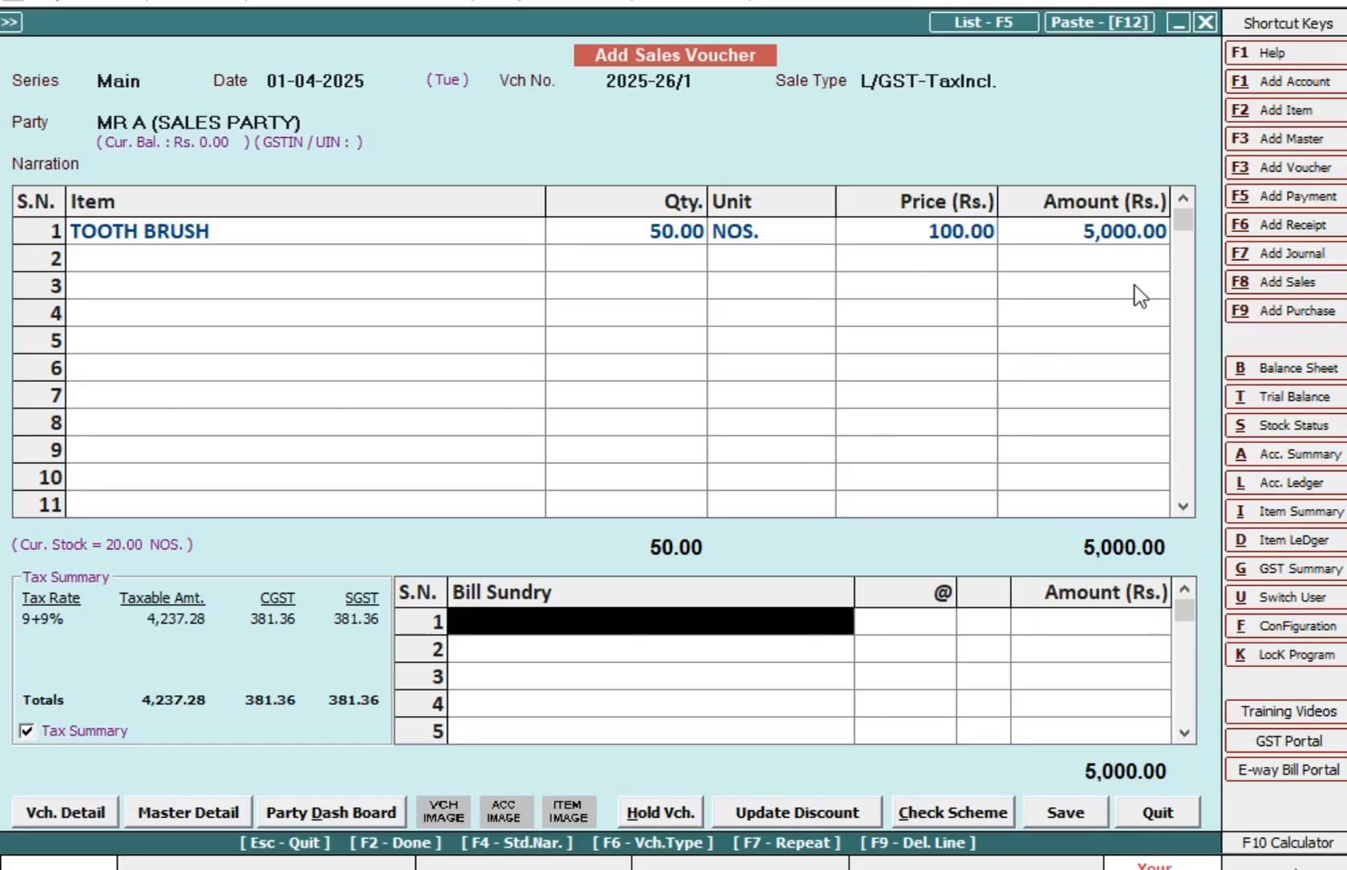
Step: Try to allocate only Rs. 4,000 of the voucher amount to the new reference in the bill-by-bill adjustment
{"action": "key", "text": "F2"}
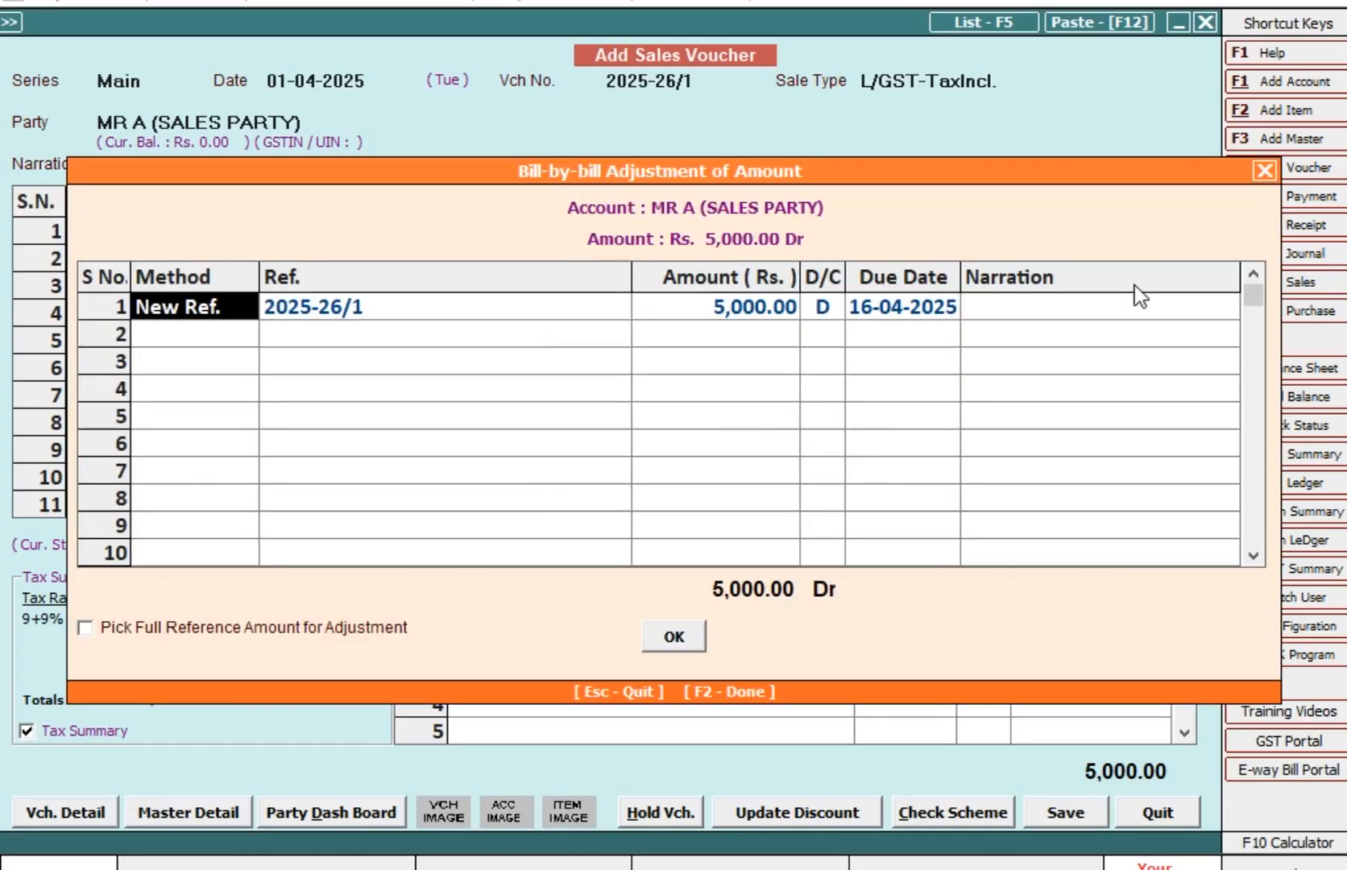
{"action": "key", "text": "Return"}
{"action": "key", "text": "Return"}
{"action": "type", "text": "4000"}
{"action": "key", "text": "Return"}
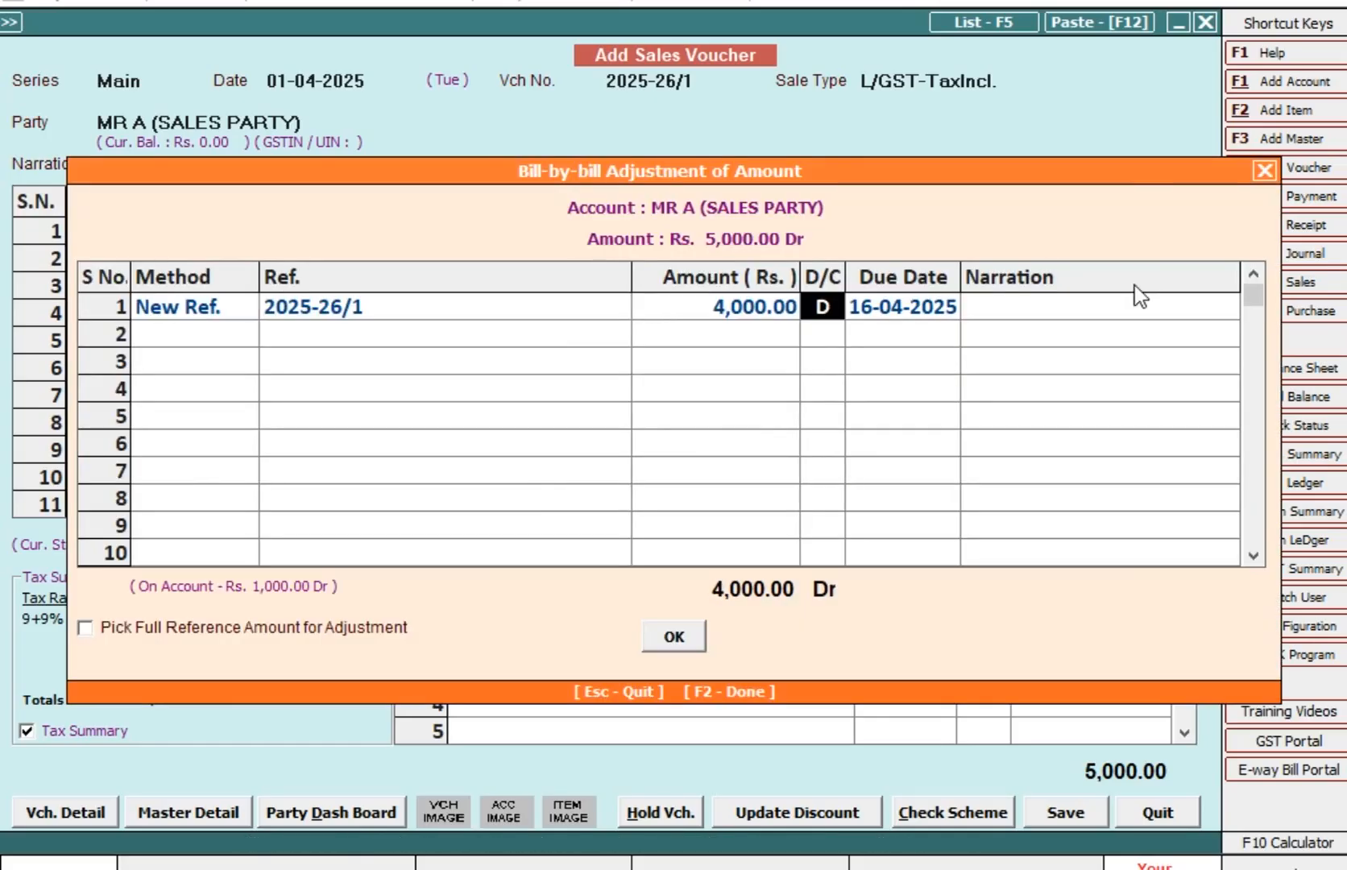
{"action": "key", "text": "Return"}
{"action": "key", "text": "Return"}
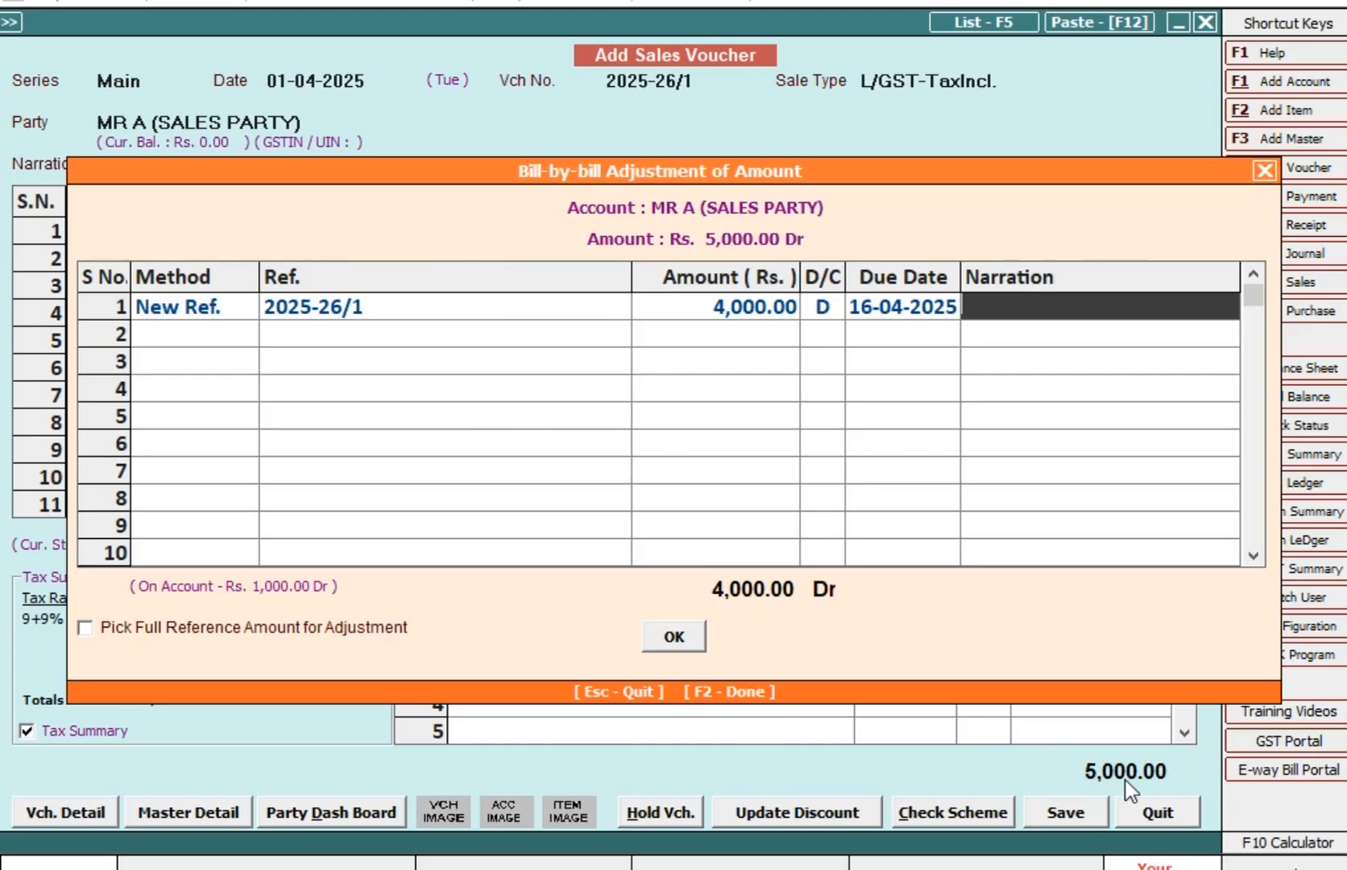
{"action": "left_click", "coordinate": [705, 314]}
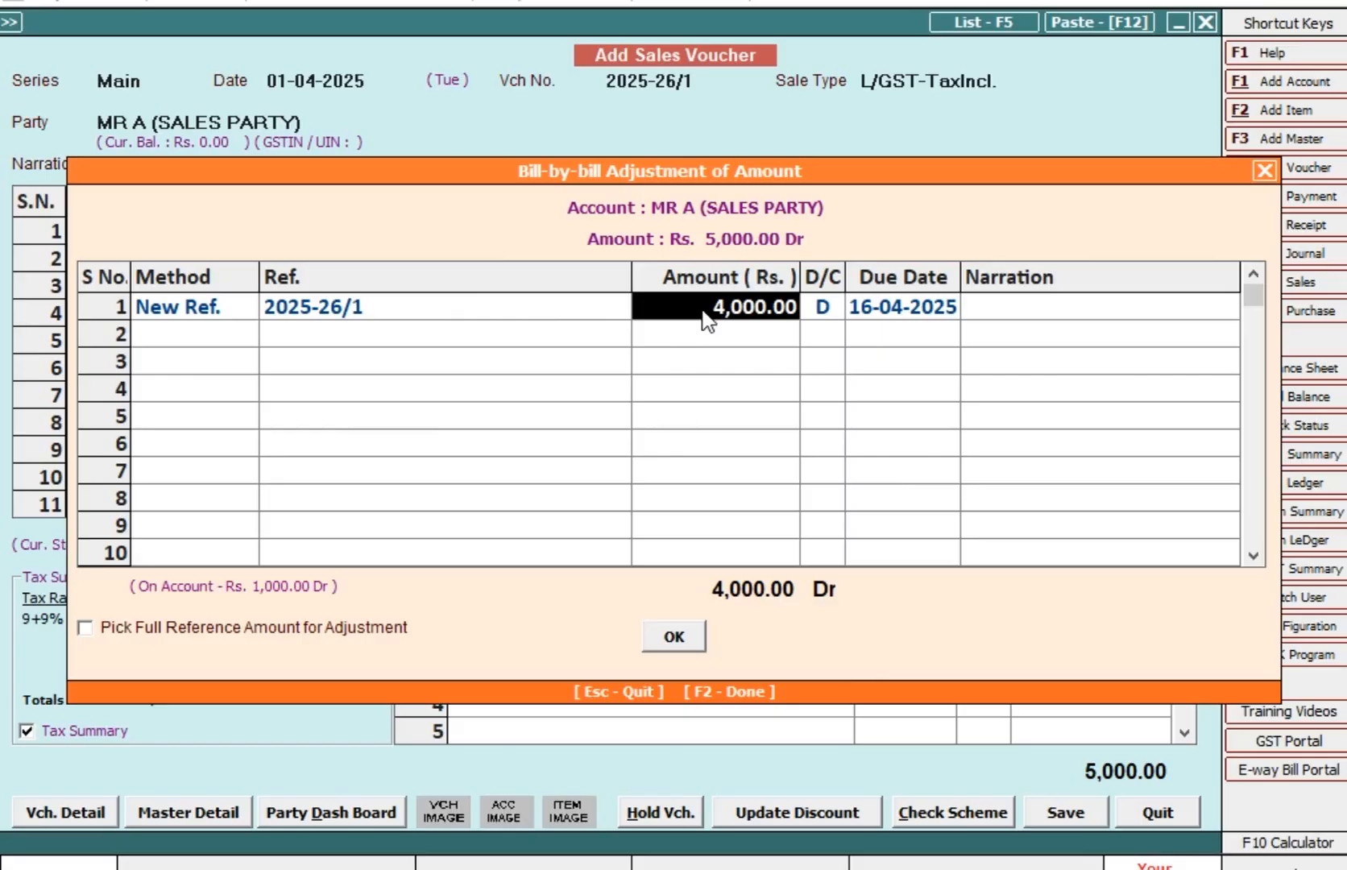
{"action": "key", "text": "F2"}
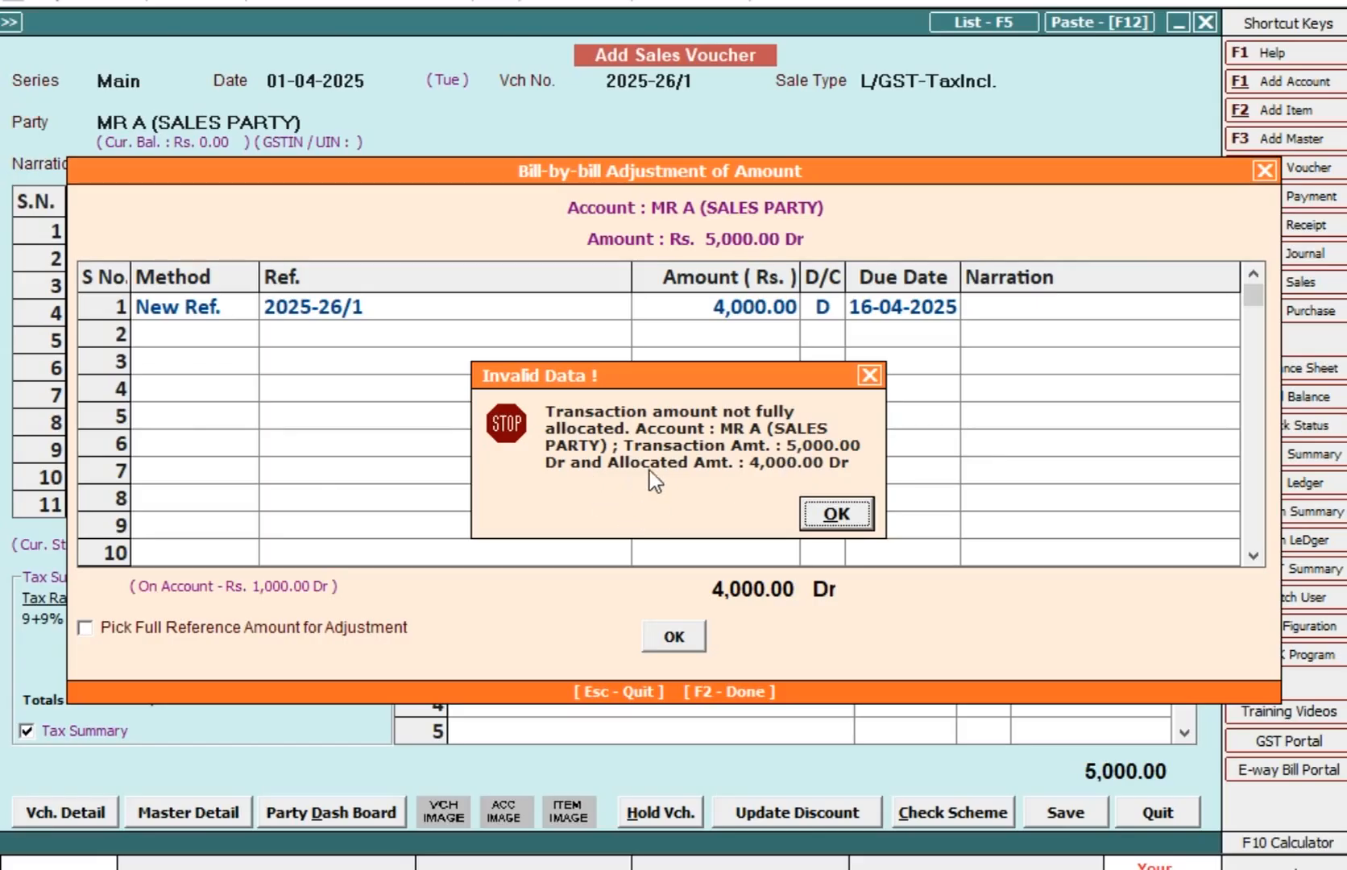
{"action": "left_click", "coordinate": [848, 522]}
Step: Set the new reference's amount to Rs. 5,000 and save the sales voucher without printing the invoice
{"action": "type", "text": "5000"}
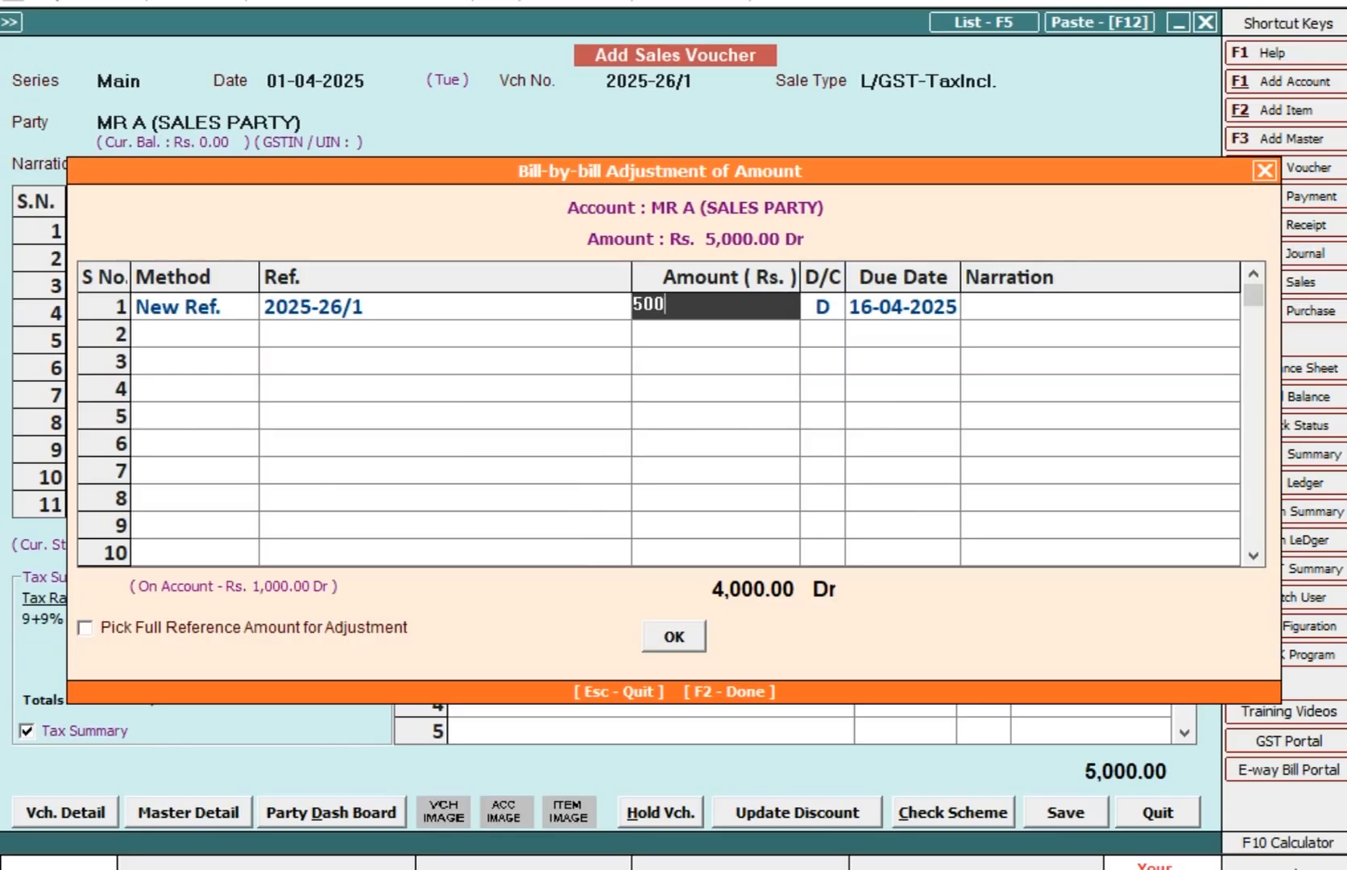
{"action": "key", "text": "Return"}
{"action": "key", "text": "Return"}
{"action": "key", "text": "Return"}
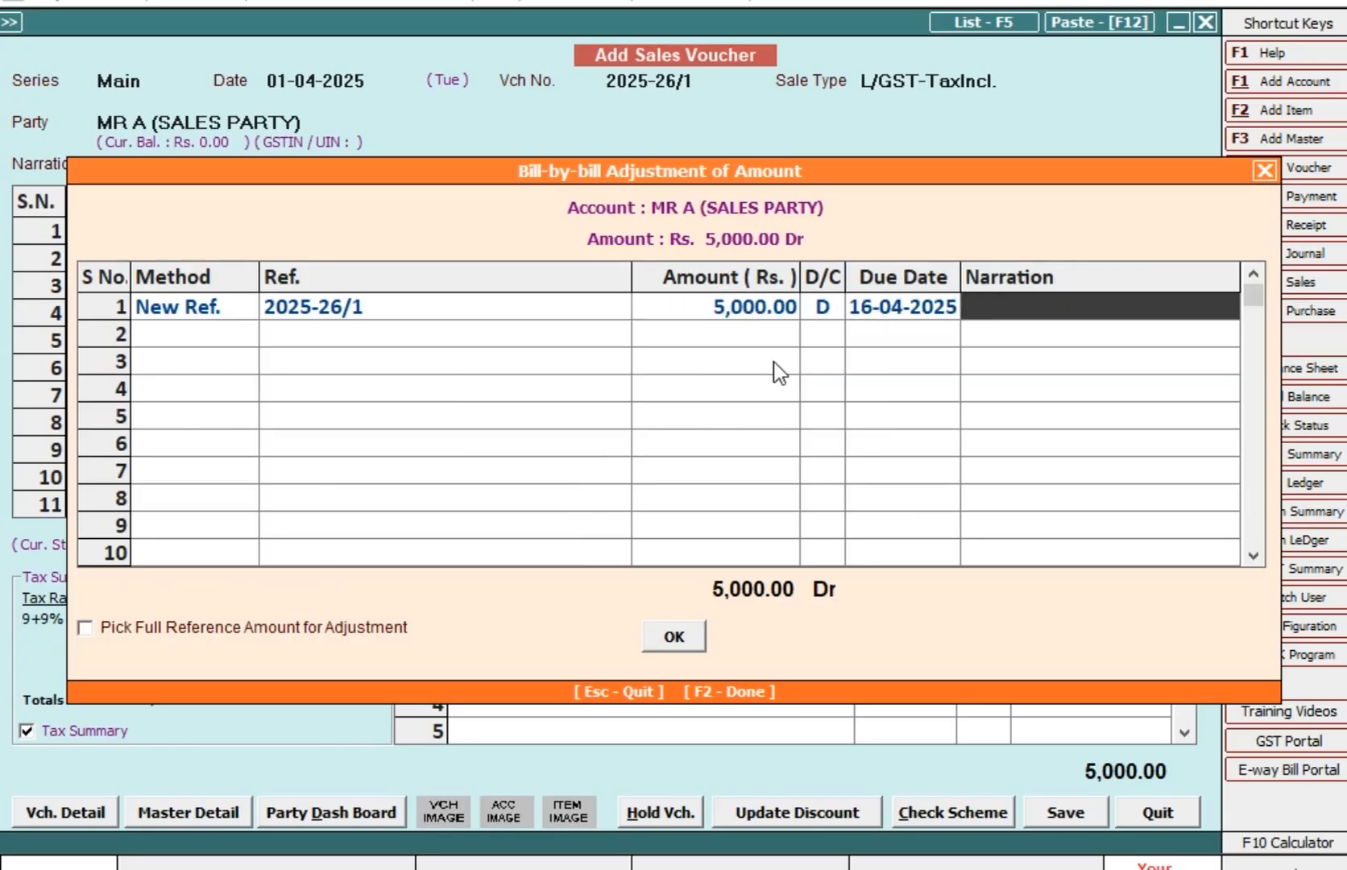
{"action": "key", "text": "Return"}
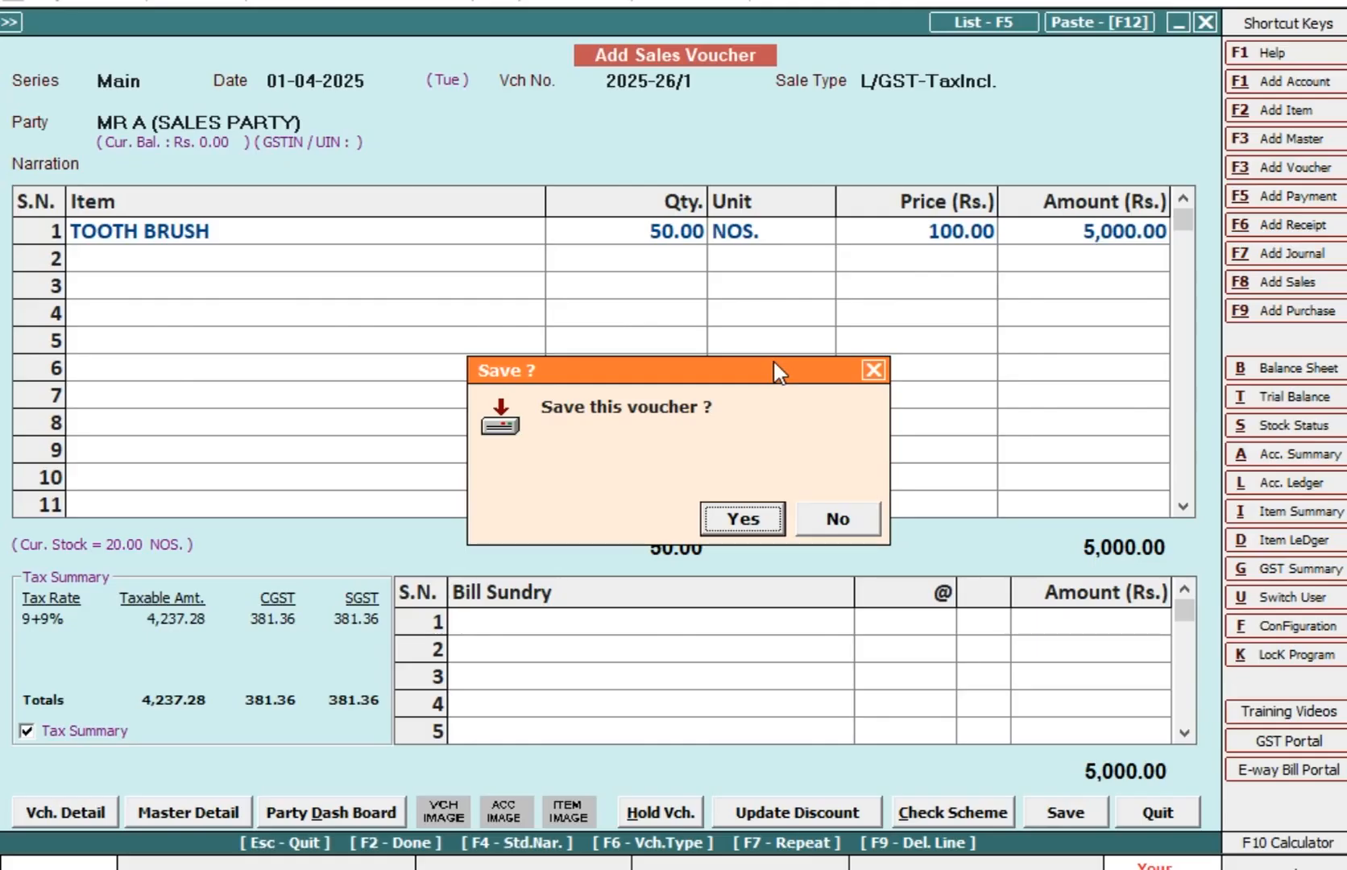
{"action": "key", "text": "Return"}
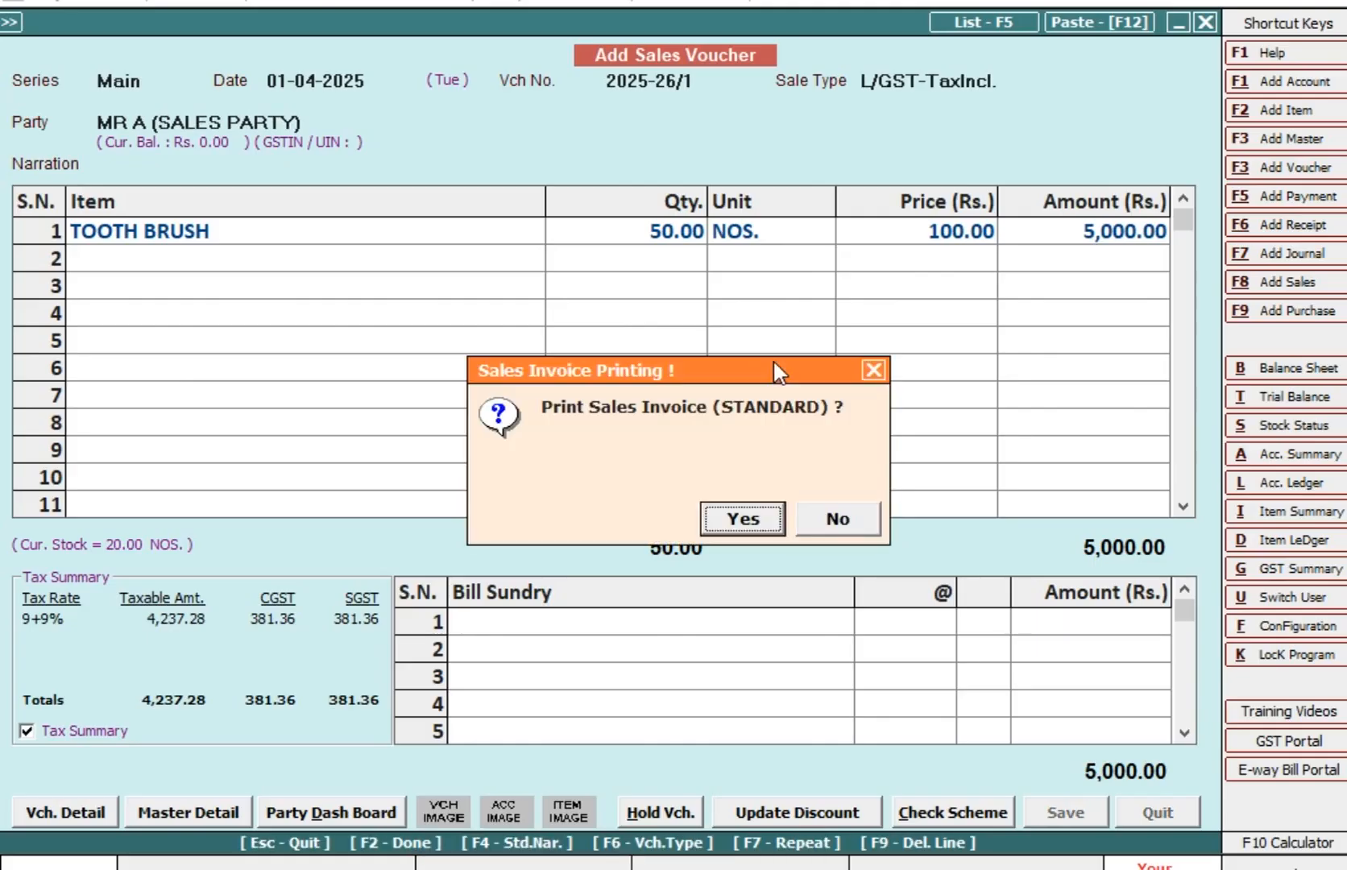
{"action": "key", "text": "Escape"}
{"action": "key", "text": "Escape"}
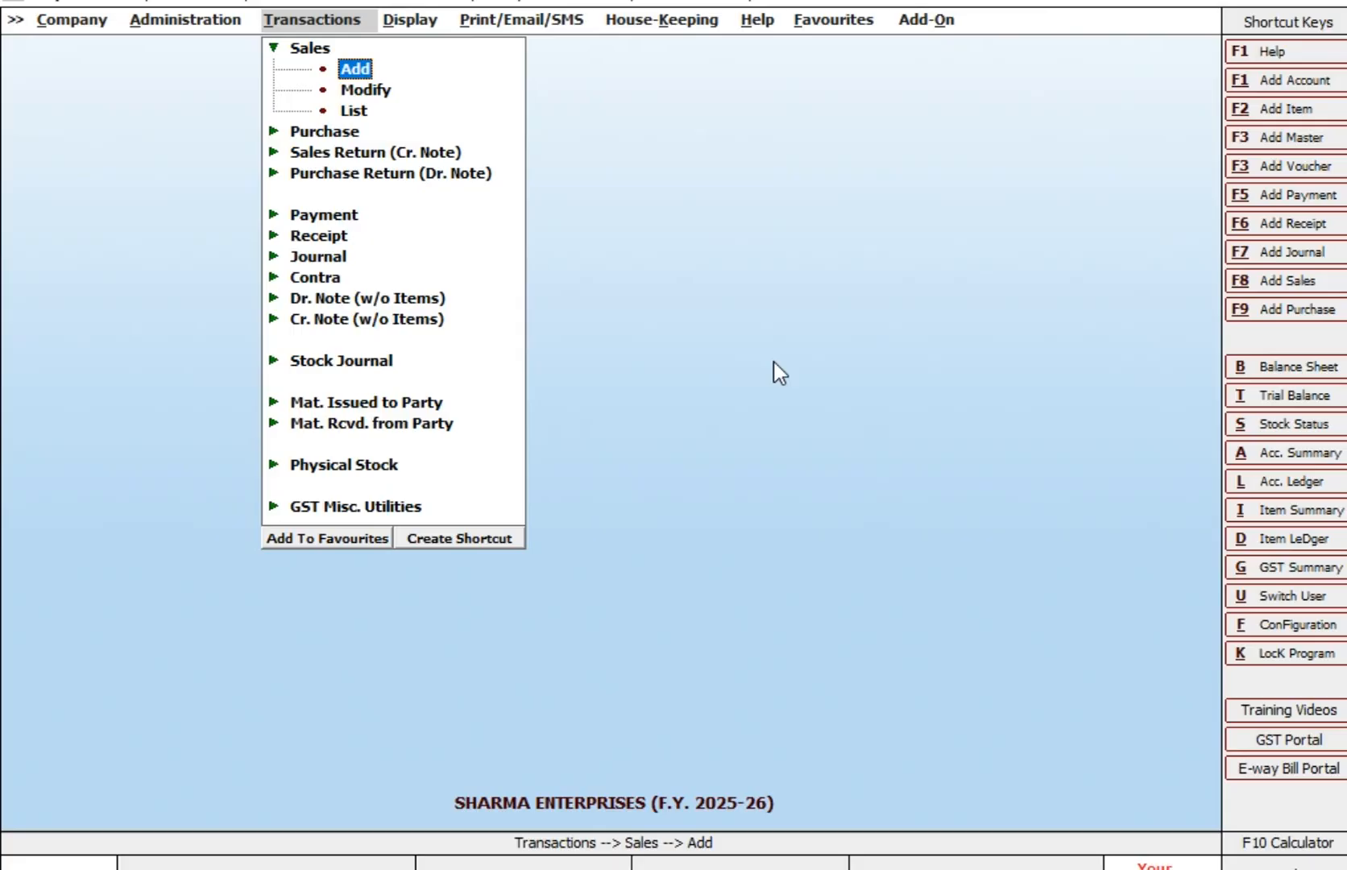
Step: Start a new account master named MR B (SALES PARTY), keeping the same print name
{"action": "key", "text": "Left"}
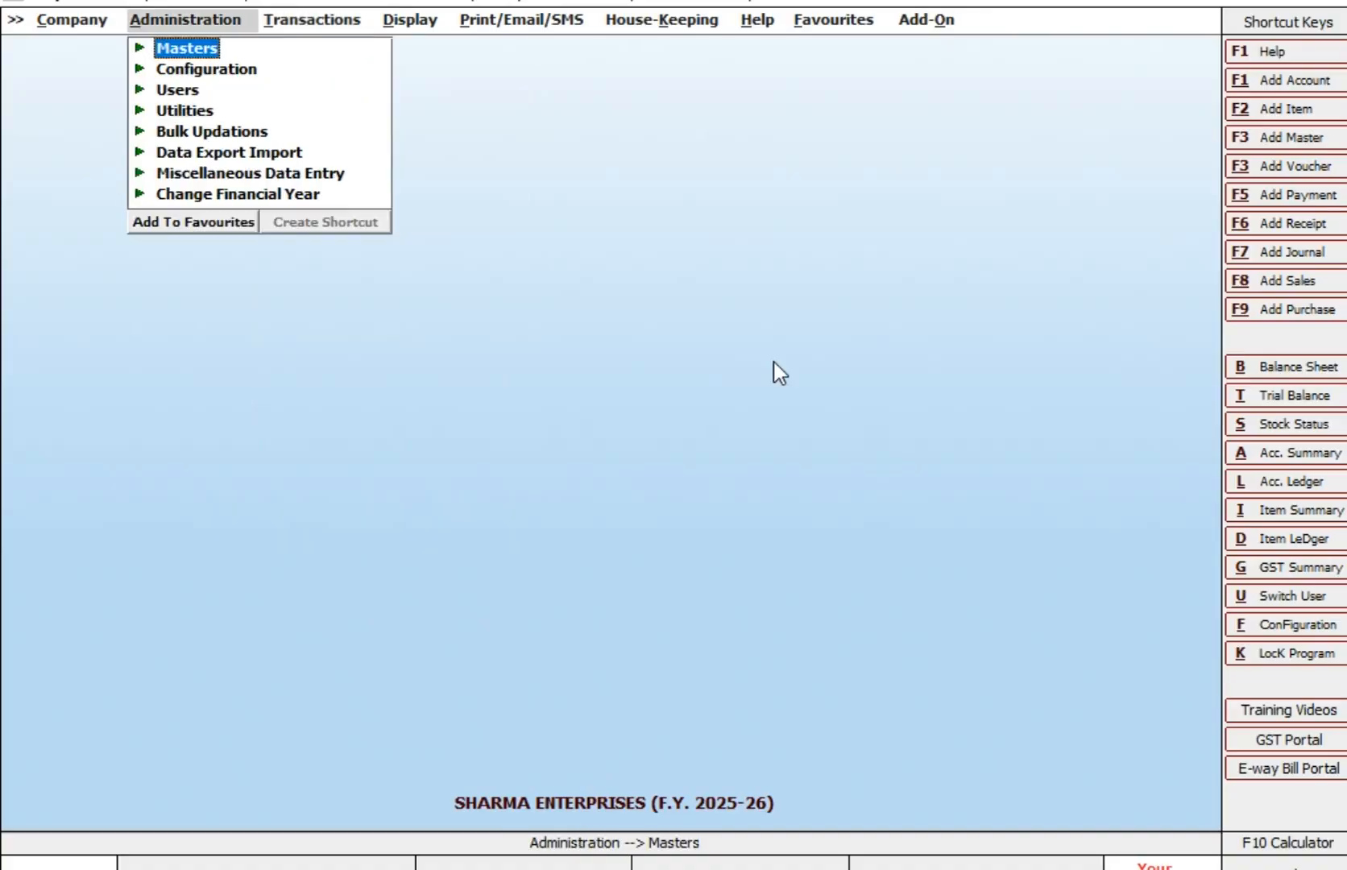
{"action": "key", "text": "Return"}
{"action": "key", "text": "Return"}
{"action": "key", "text": "Return"}
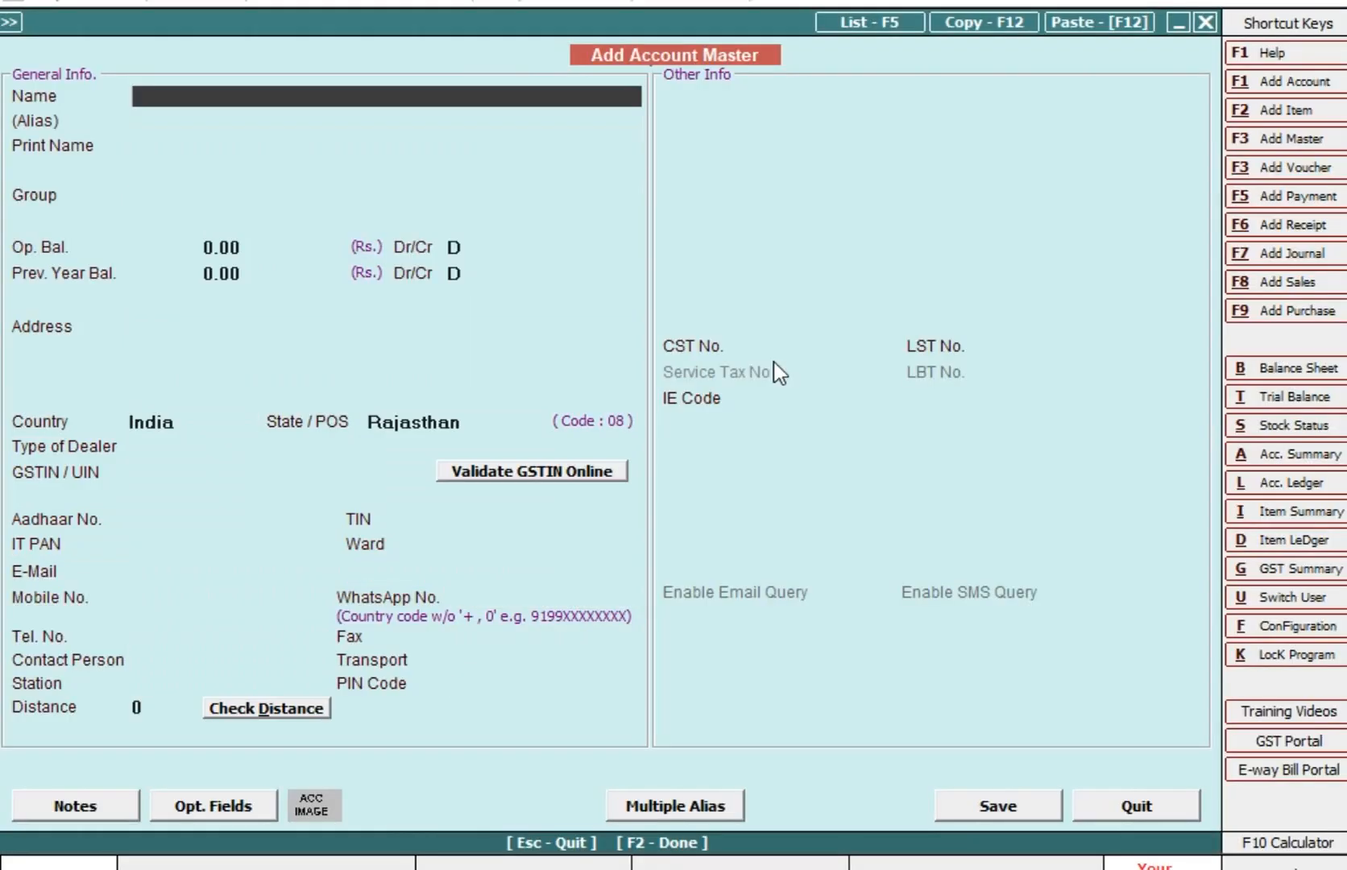
{"action": "type", "text": "MR B (SALES PARTY"}
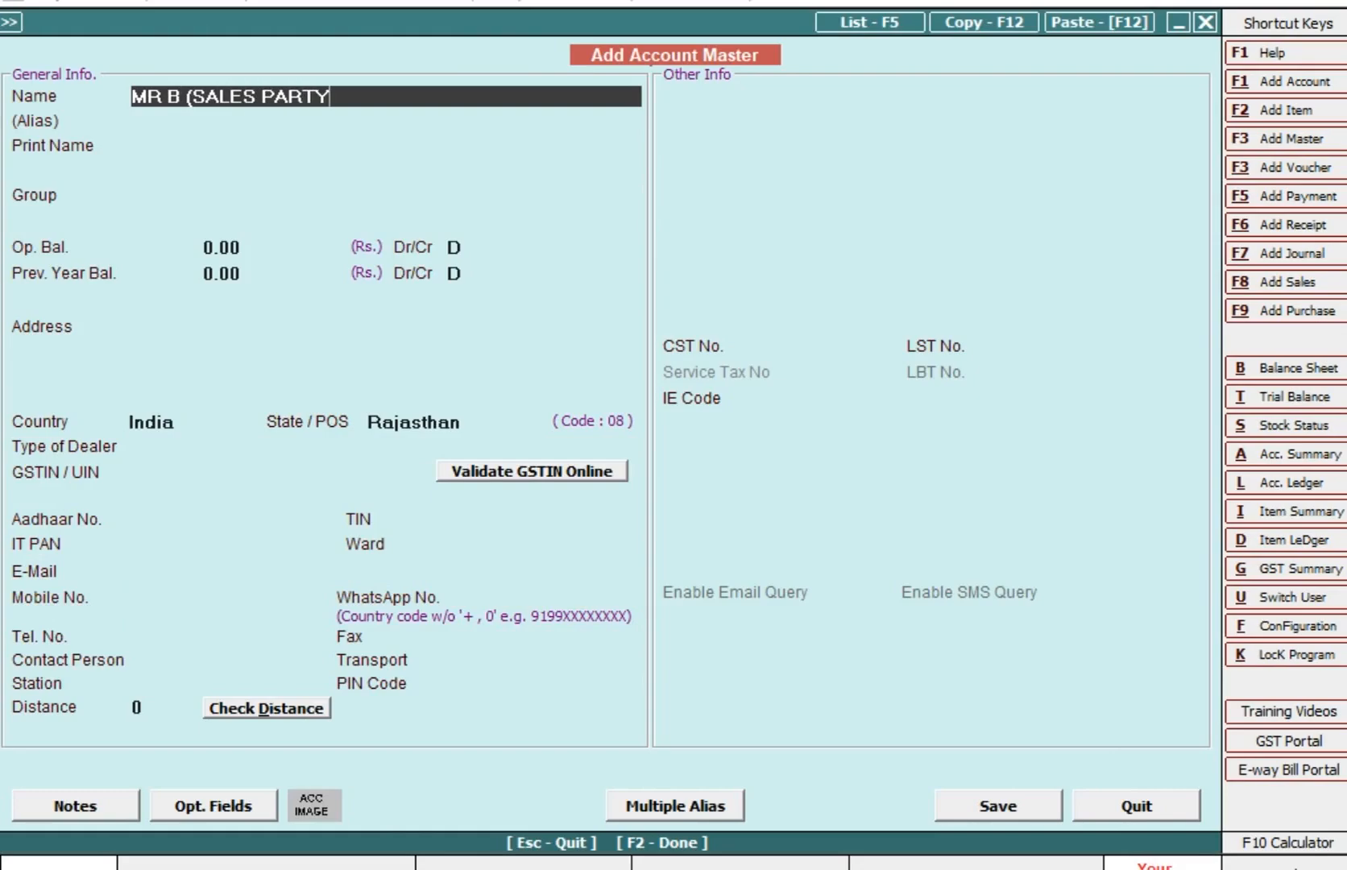
{"action": "type", "text": ")"}
{"action": "key", "text": "Return"}
{"action": "key", "text": "Return"}
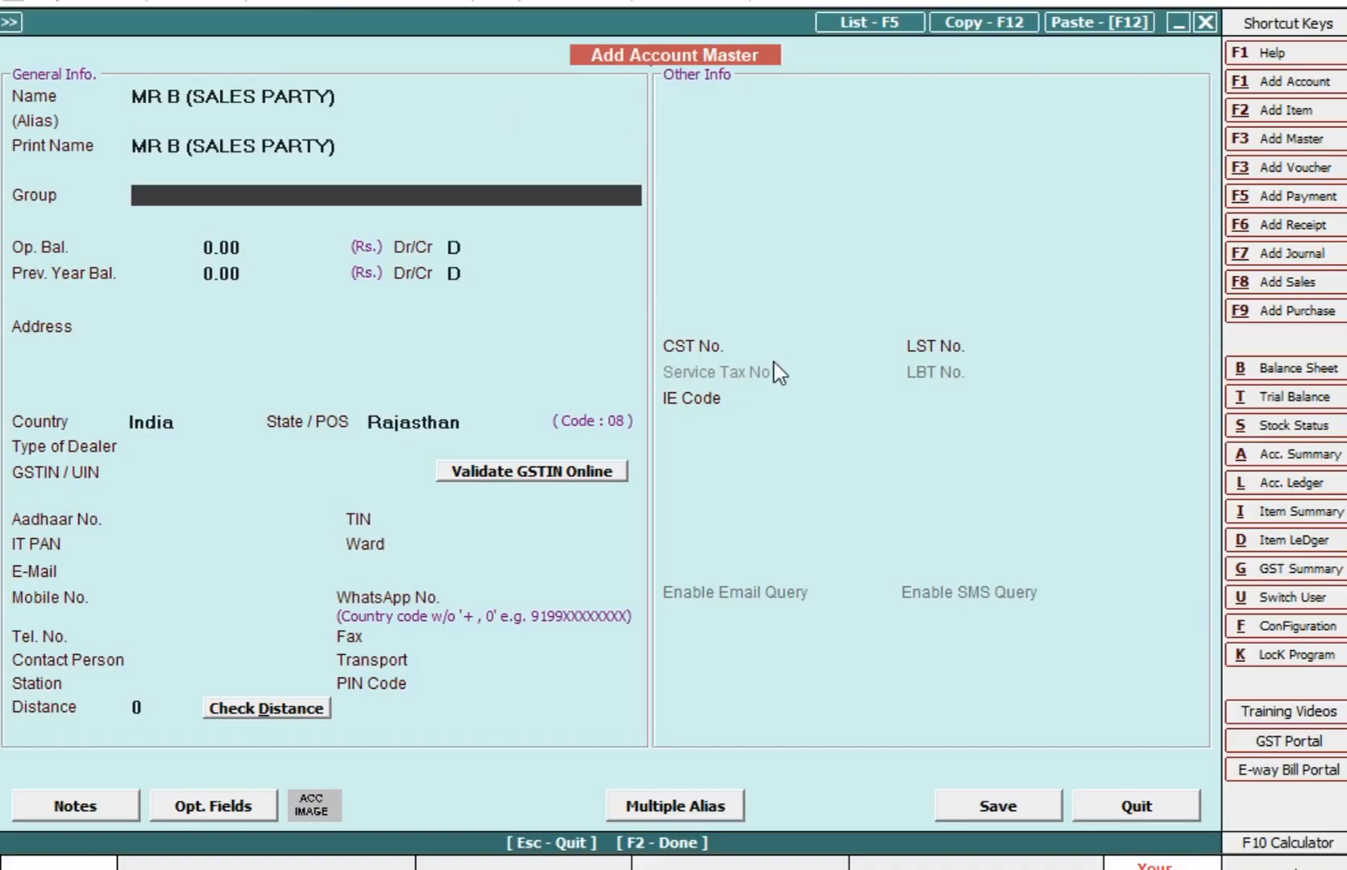
Step: Assign the new account to the Sundry Debtors group and accept the default opening and previous year balances
{"action": "type", "text": "SUN"}
{"action": "key", "text": "Down"}
{"action": "key", "text": "Return"}
{"action": "key", "text": "Return"}
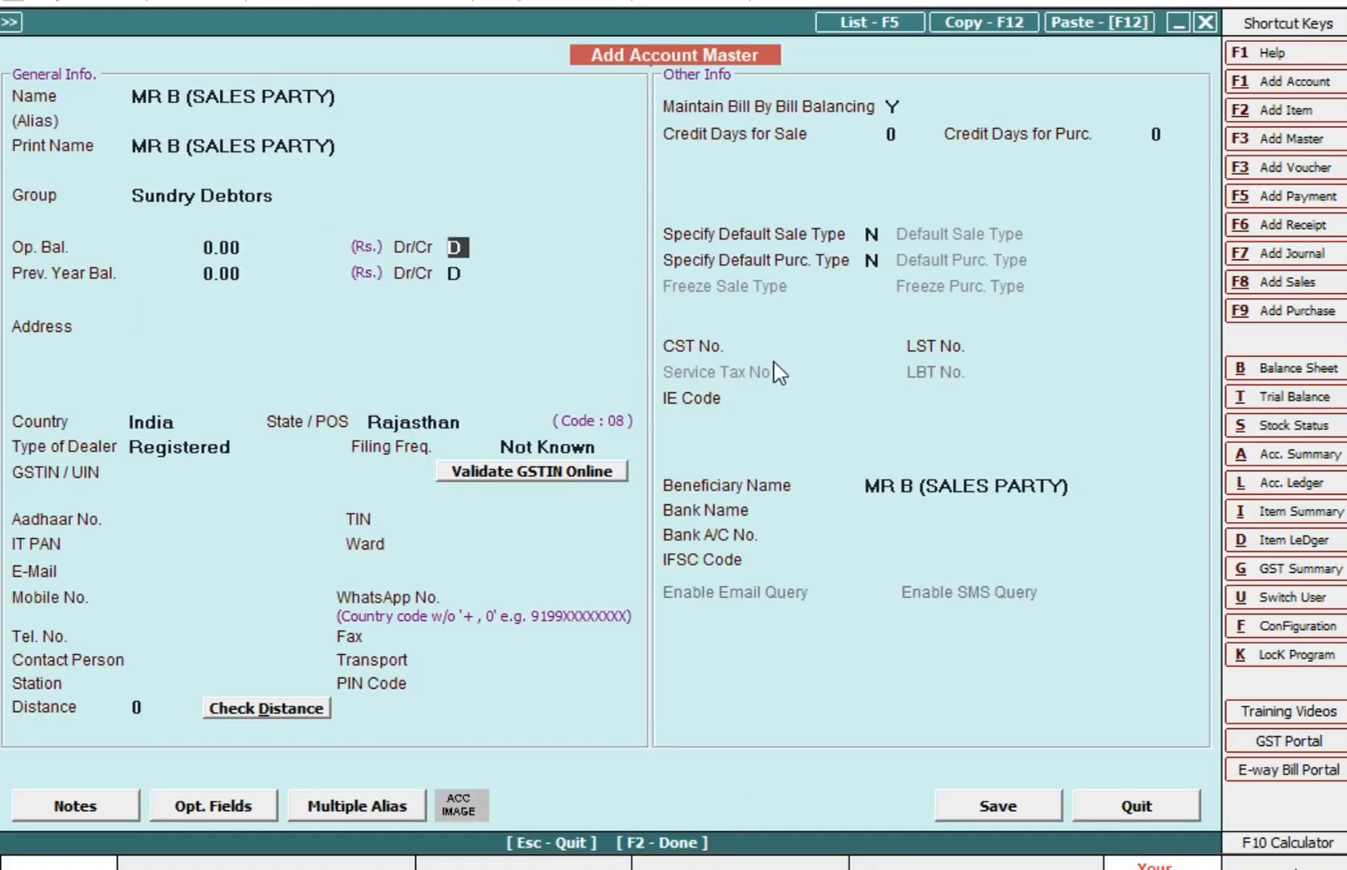
{"action": "key", "text": "Return"}
{"action": "key", "text": "Return"}
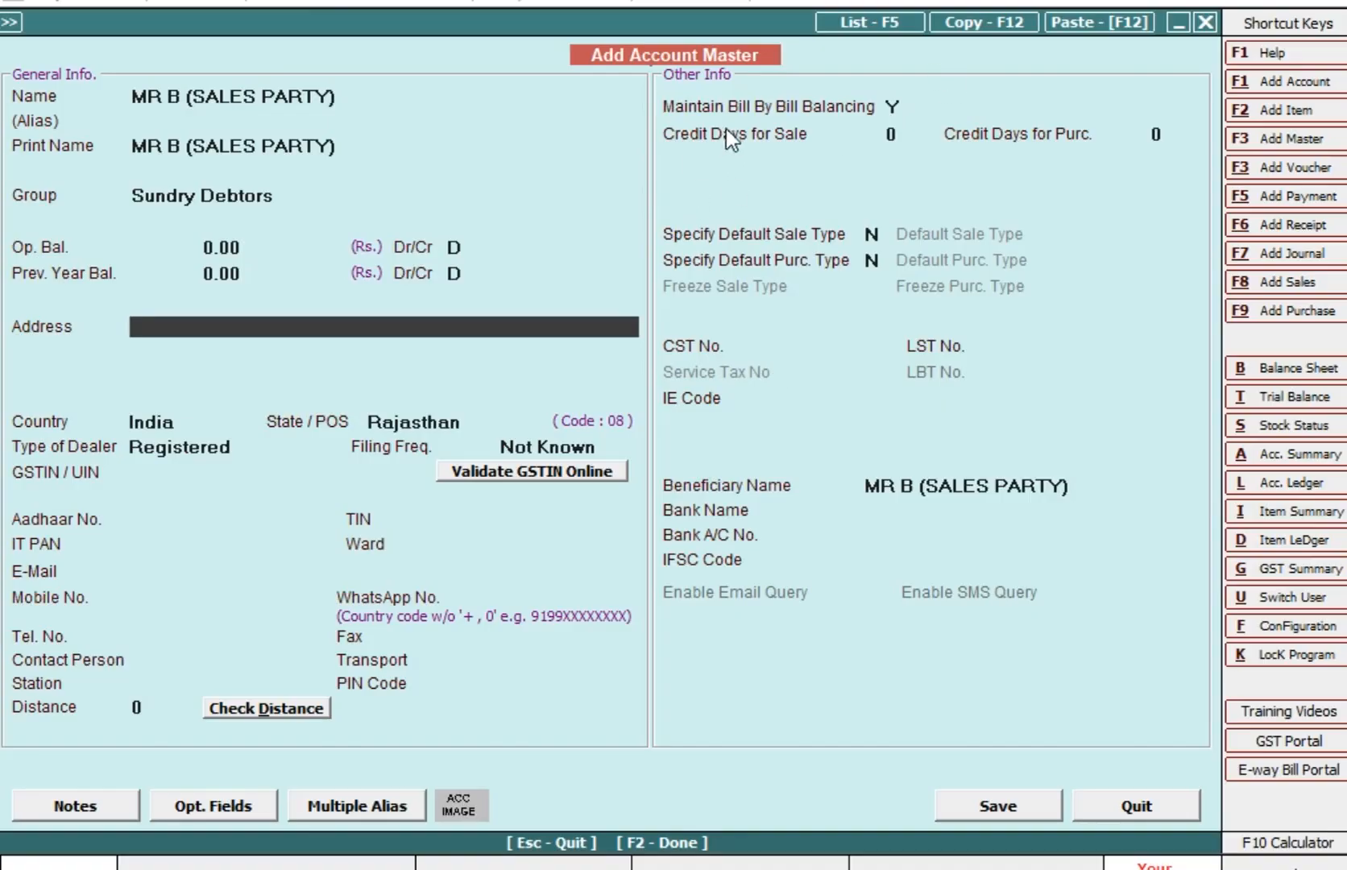
Step: Set the credit days for sale to 20 and save the account with its dealer type as Un-Registered
{"action": "left_click", "coordinate": [892, 136]}
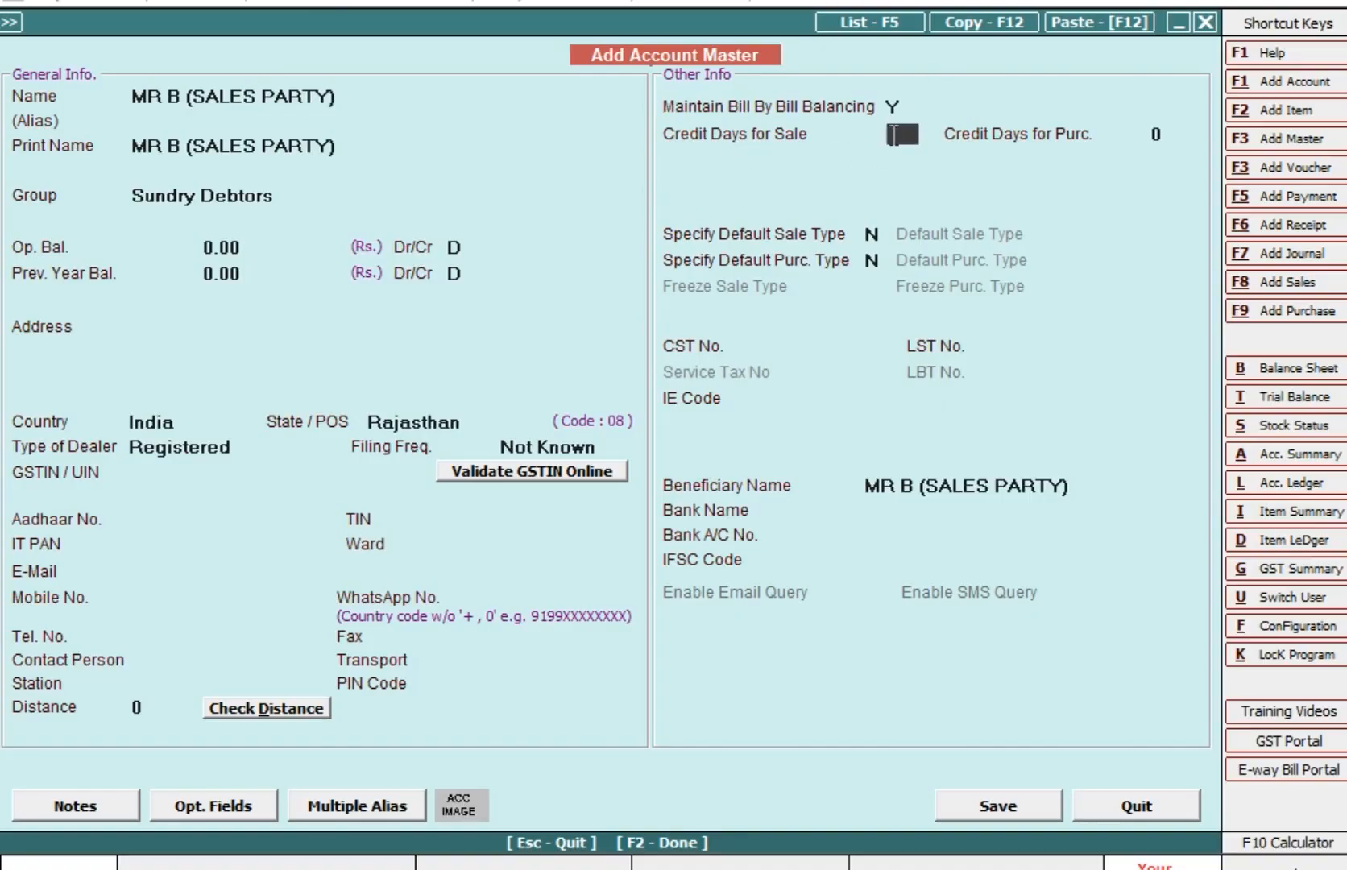
{"action": "type", "text": "20"}
{"action": "key", "text": "Return"}
{"action": "left_click", "coordinate": [997, 802]}
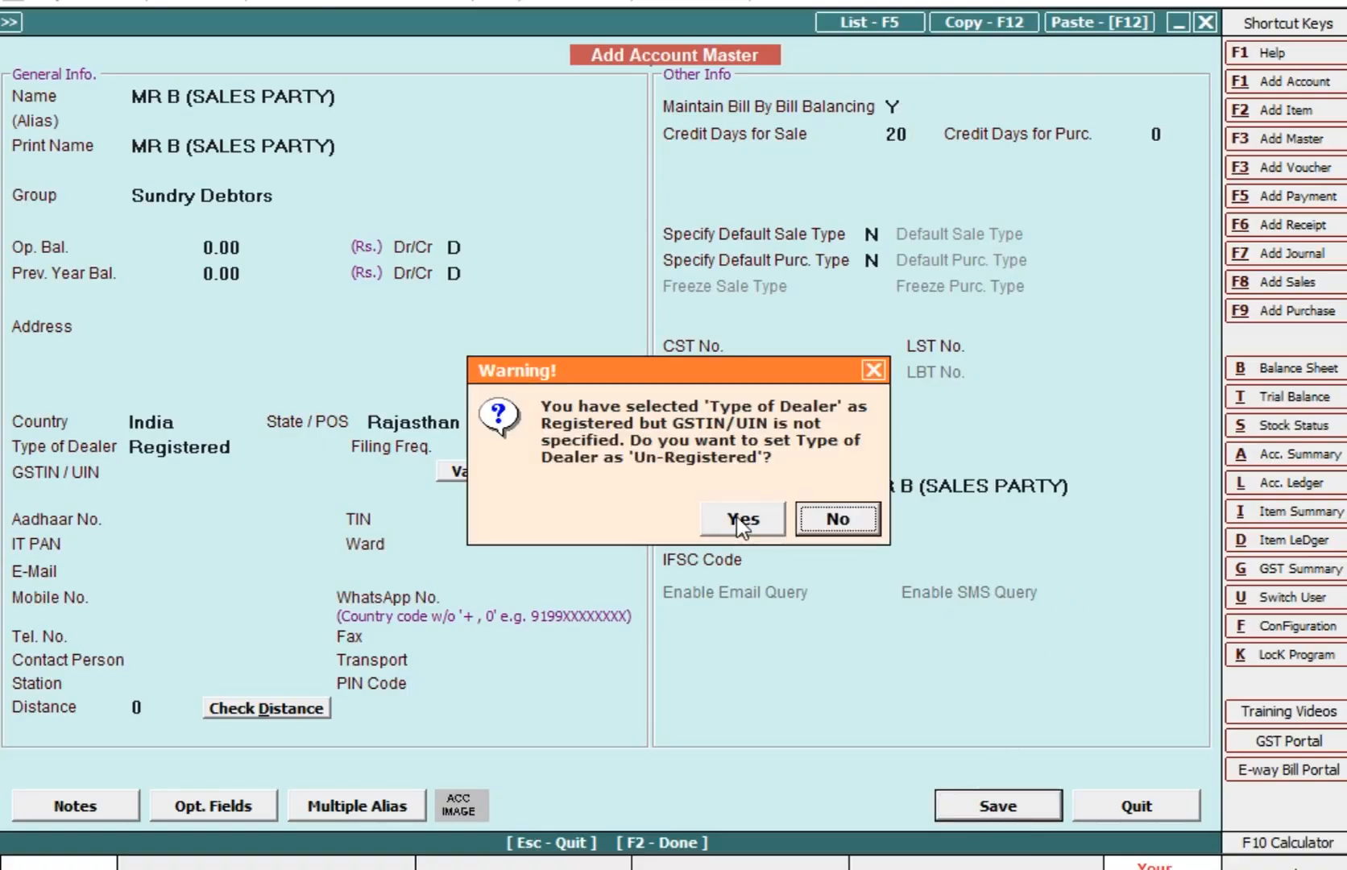
{"action": "left_click", "coordinate": [653, 519]}
{"action": "key", "text": "Escape"}
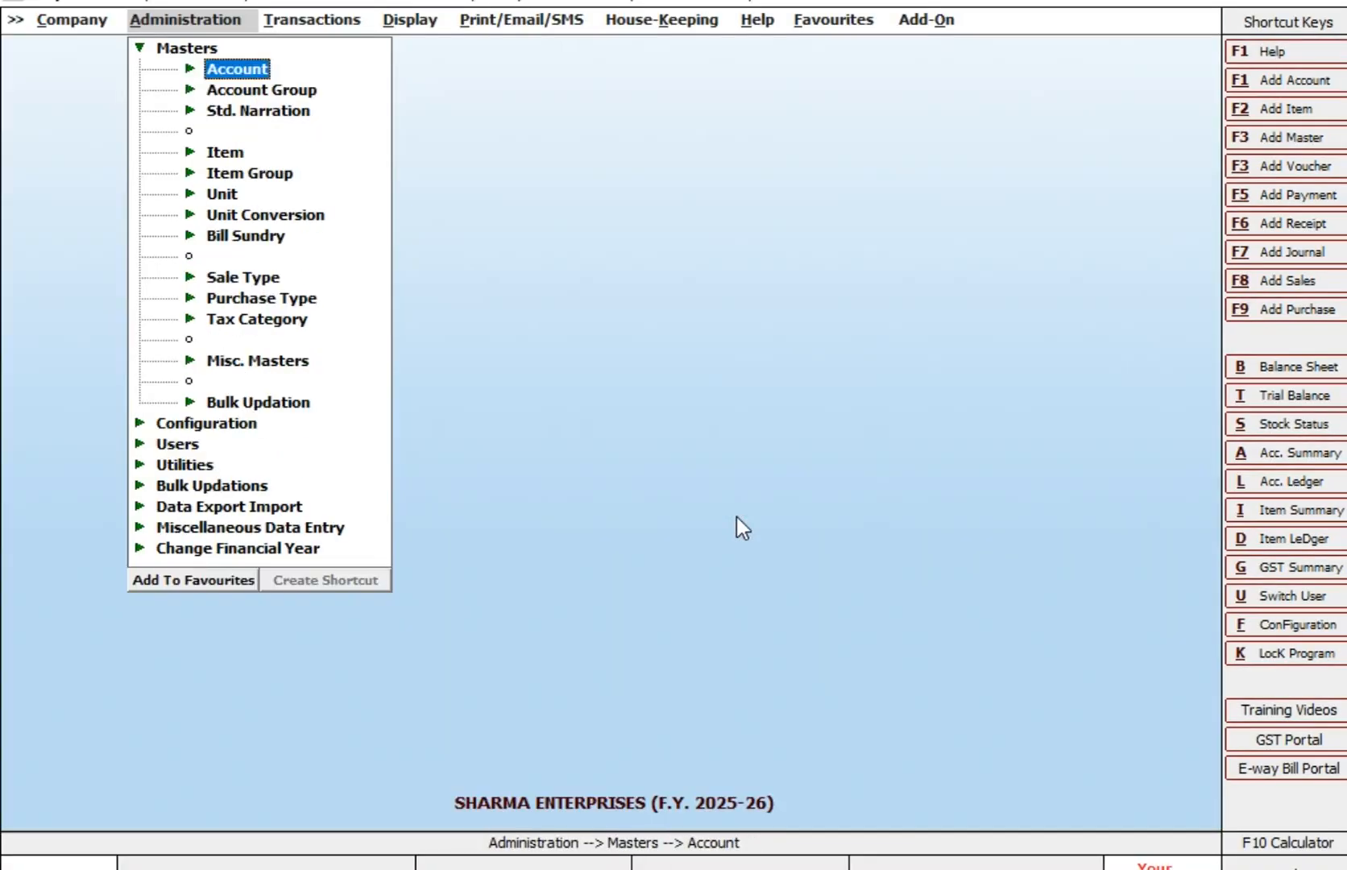
Step: Start a new sales voucher dated 05-04-2025 for the party MR B (SALES PARTY)
{"action": "key", "text": "Down"}
{"action": "key", "text": "Right"}
{"action": "key", "text": "Return"}
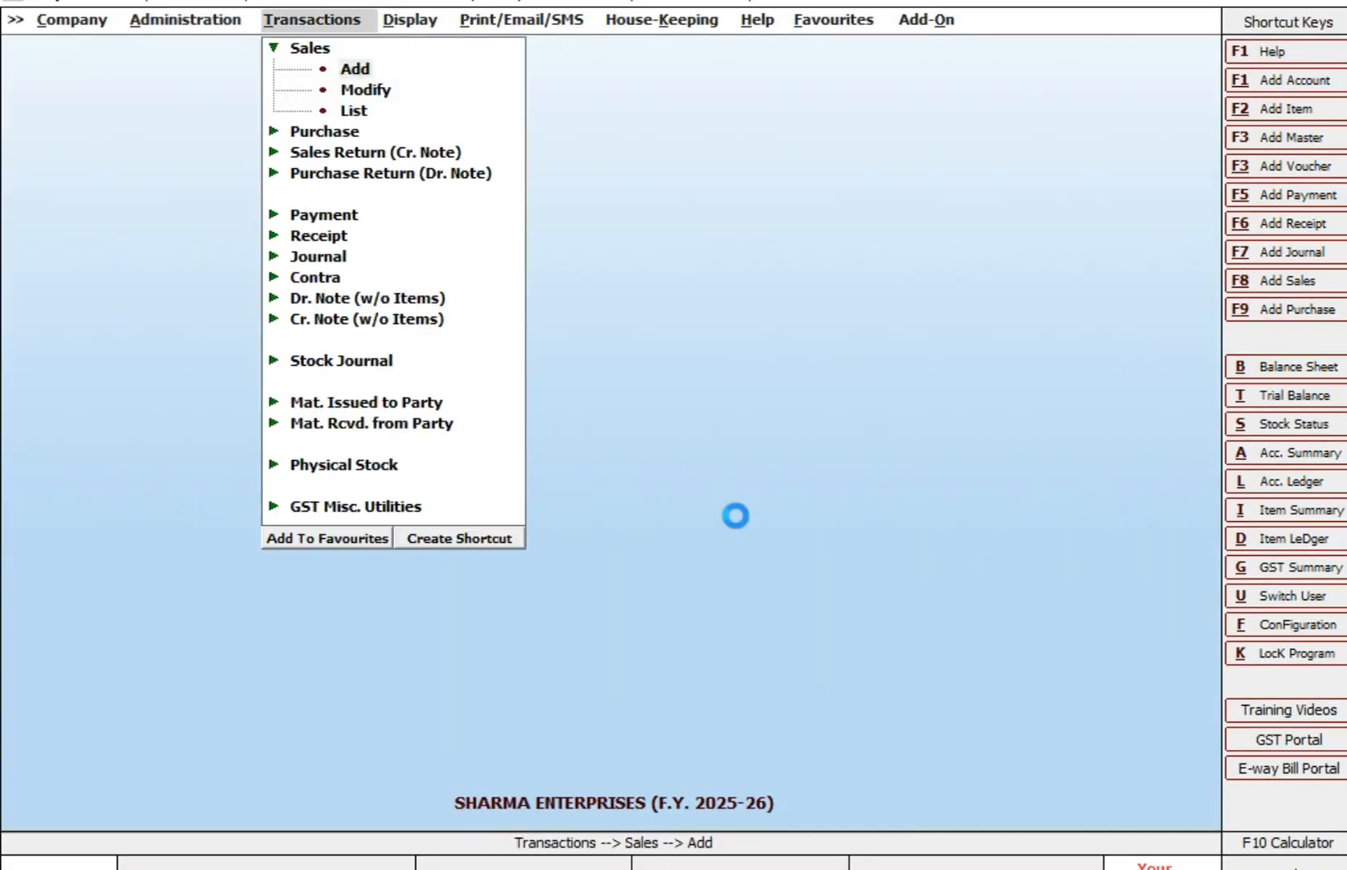
{"action": "type", "text": "5-4"}
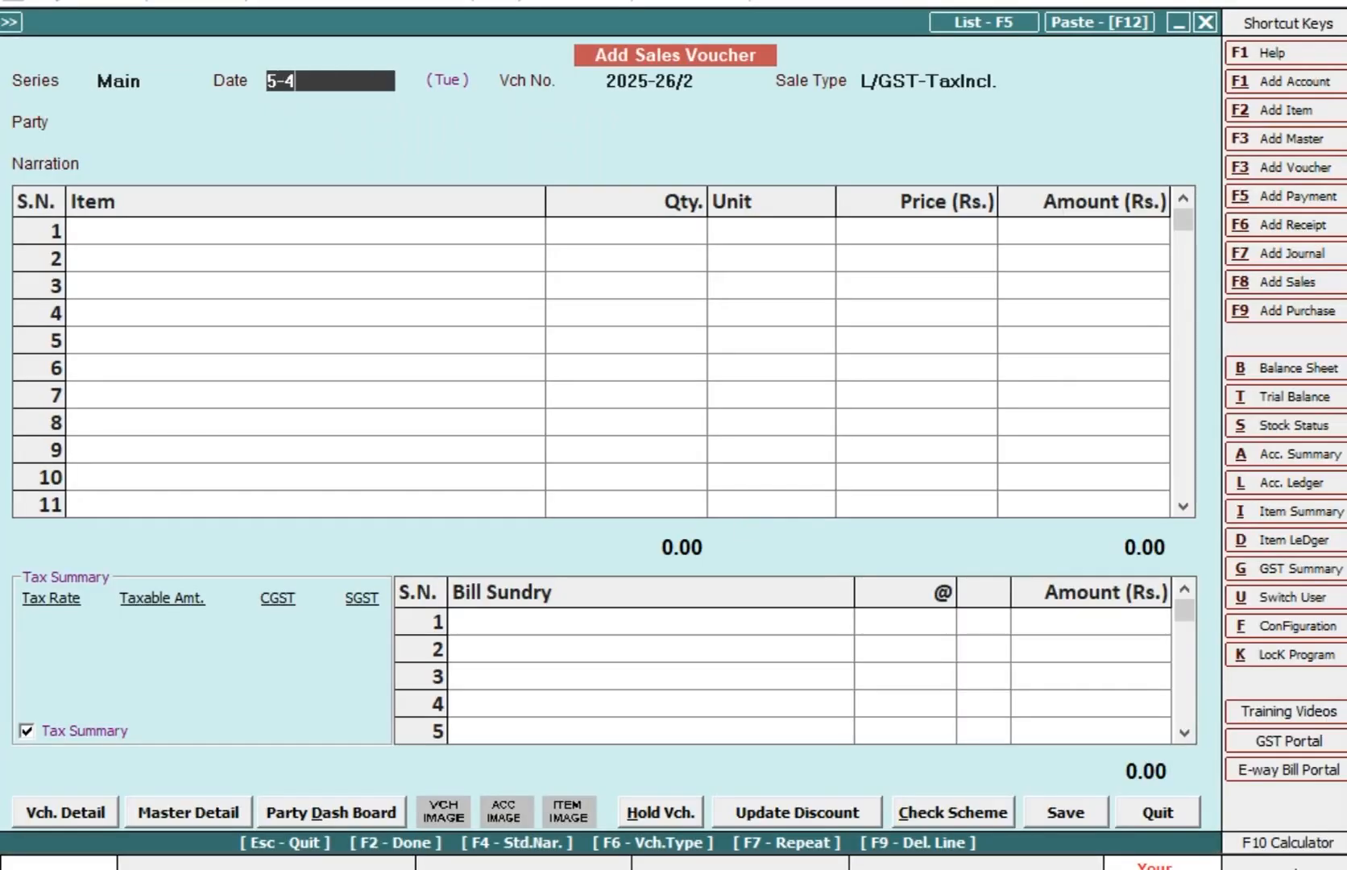
{"action": "key", "text": "Return"}
{"action": "type", "text": "MR"}
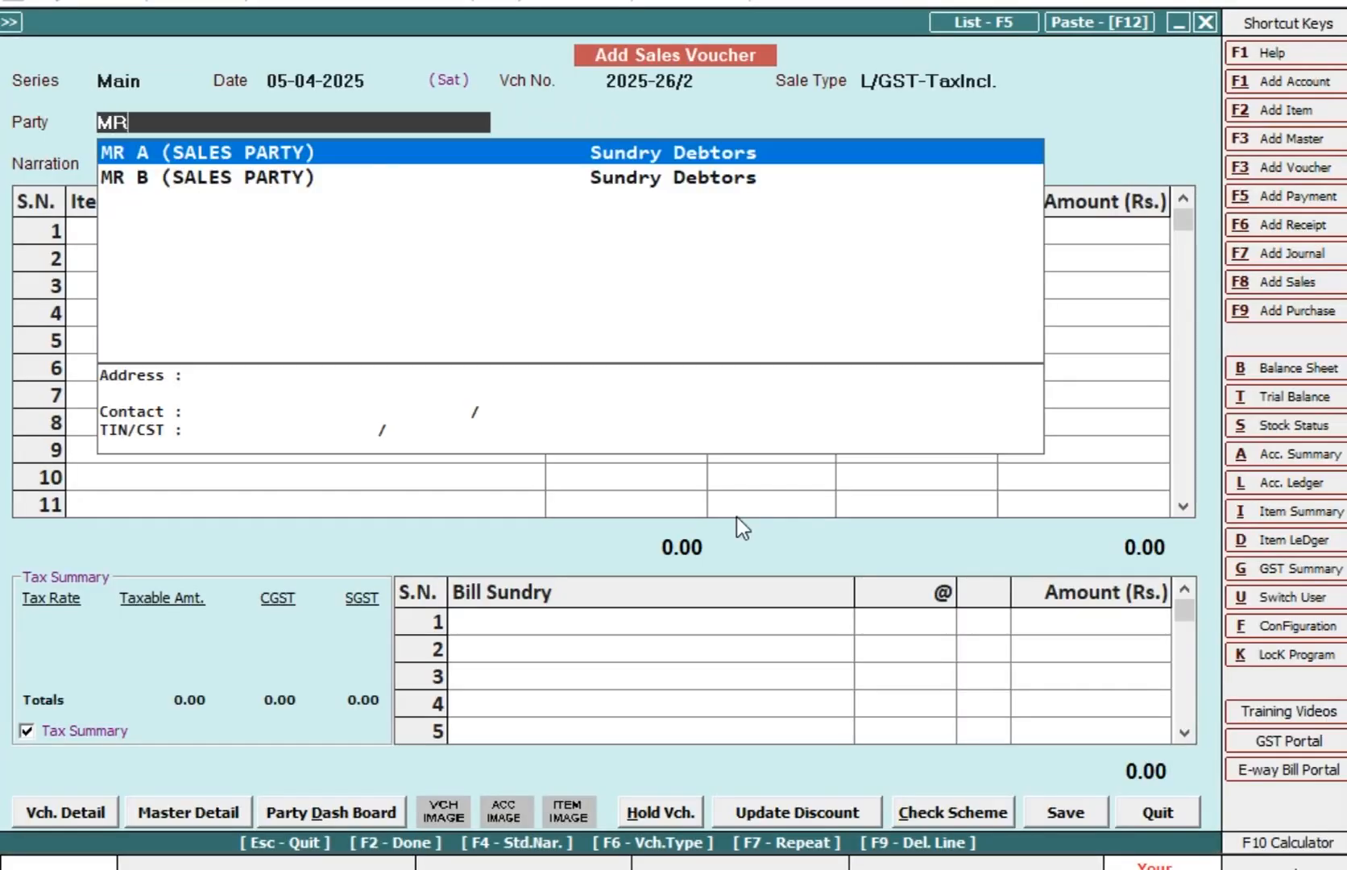
{"action": "key", "text": "Down"}
{"action": "key", "text": "Return"}
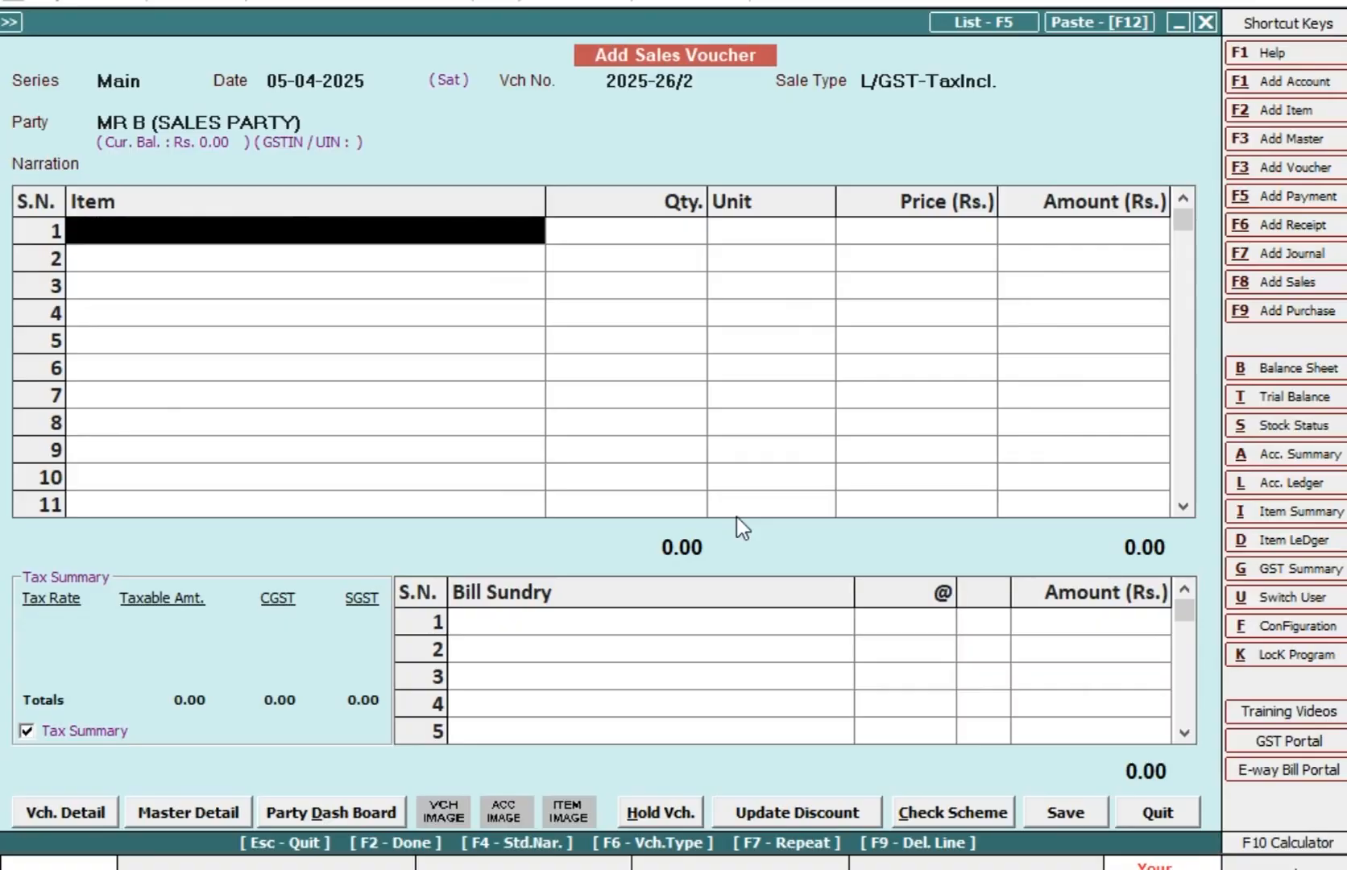
Step: Choose TOOTH BRUSH as the first item of the 05-04-2025 sales voucher
{"action": "type", "text": "b"}
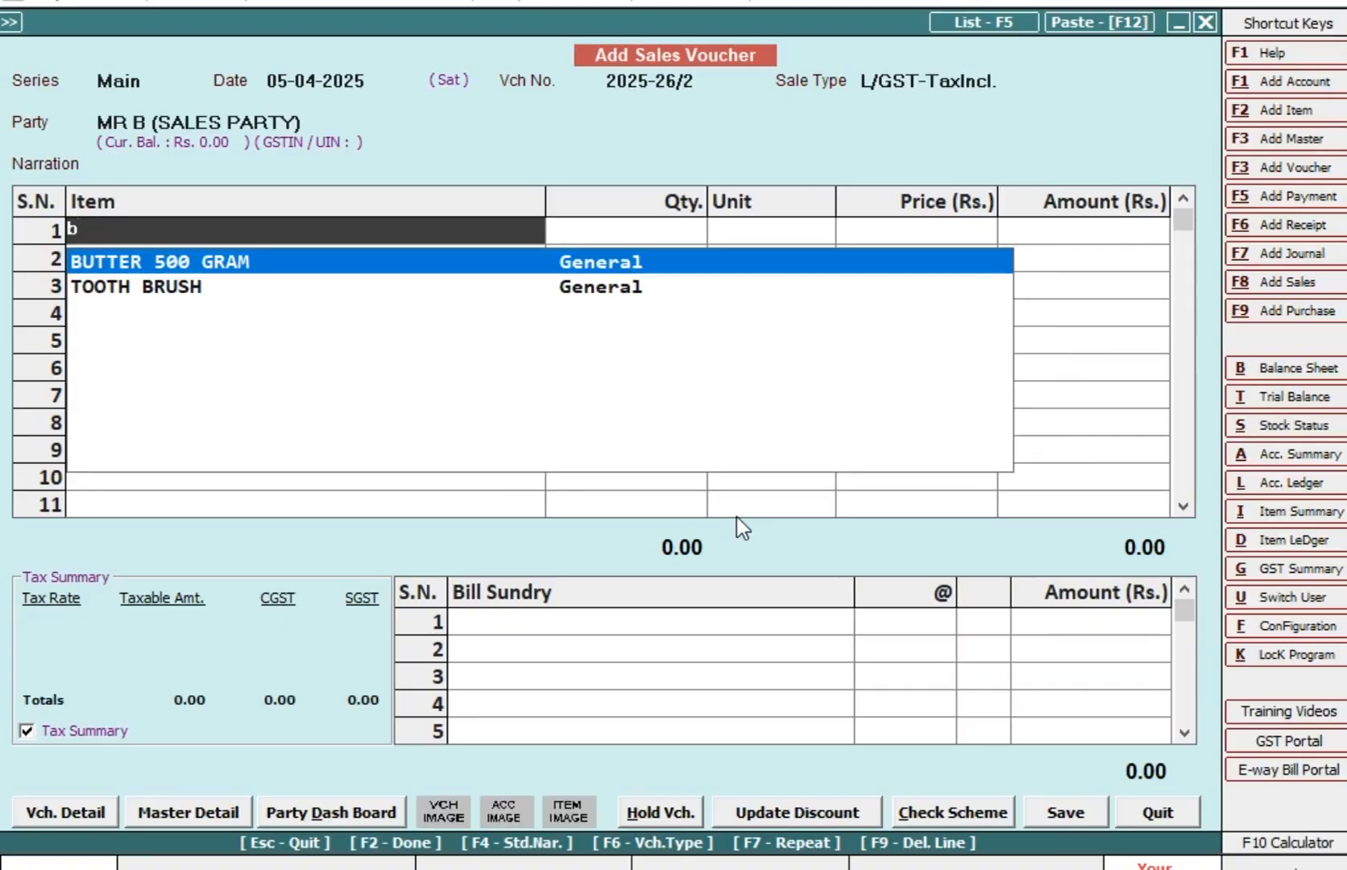
{"action": "key", "text": "Down"}
{"action": "key", "text": "Return"}
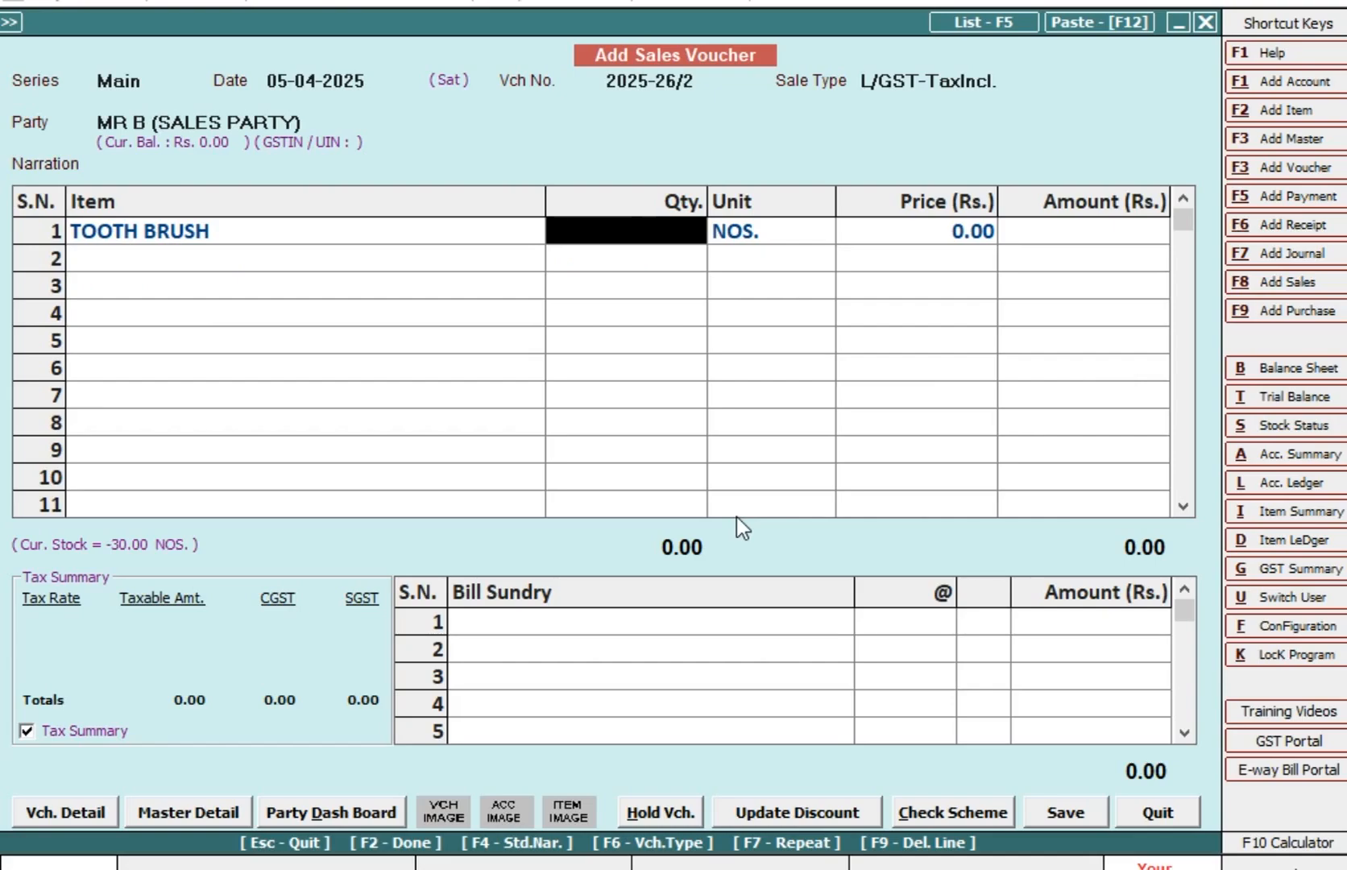
Step: Enter a quantity of 100 and a price of 60.00 for TOOTH BRUSH, accepting its item-wise tax information
{"action": "type", "text": "100"}
{"action": "key", "text": "Return"}
{"action": "left_click", "coordinate": [740, 519]}
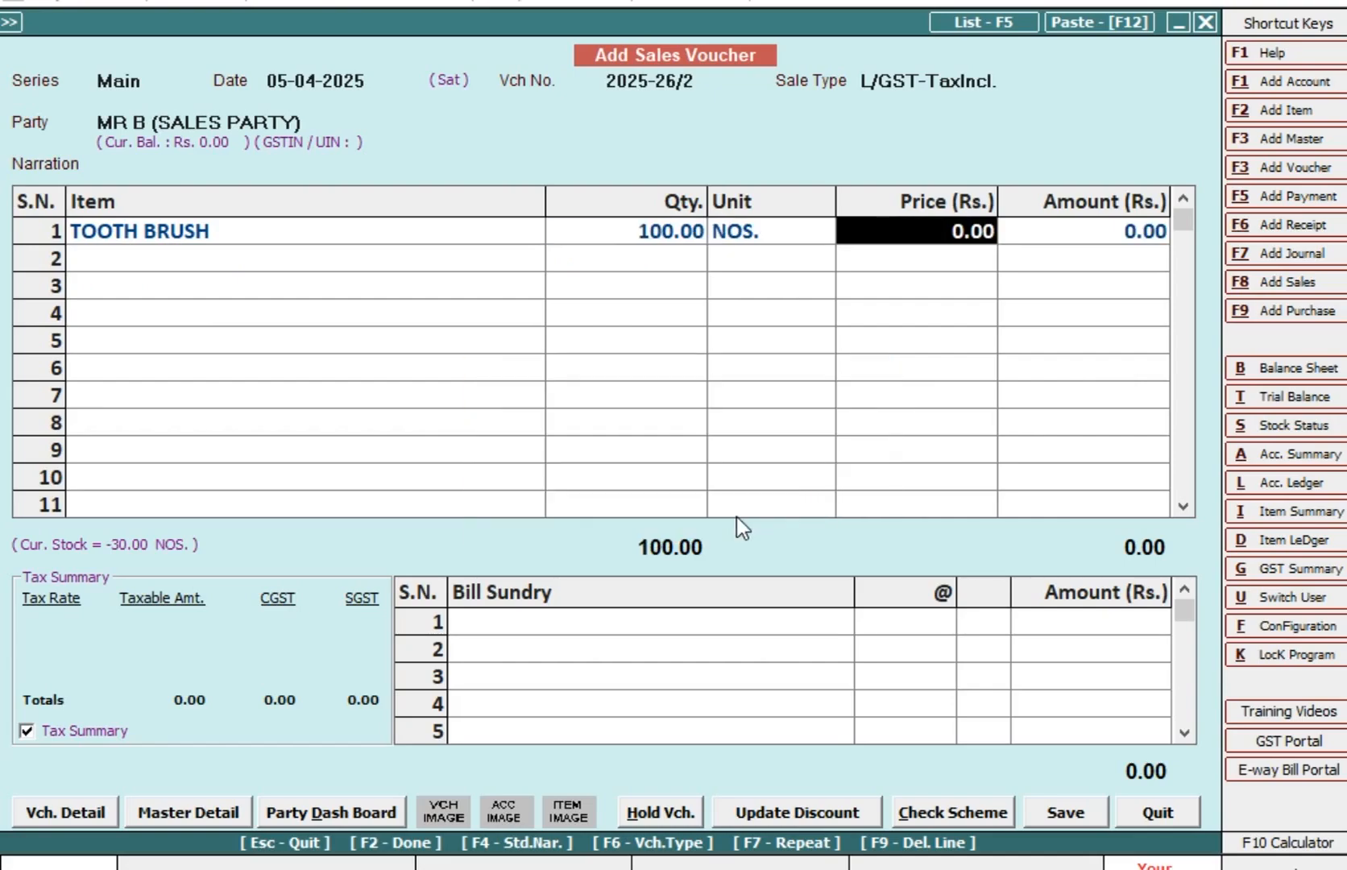
{"action": "type", "text": "60"}
{"action": "key", "text": "Return"}
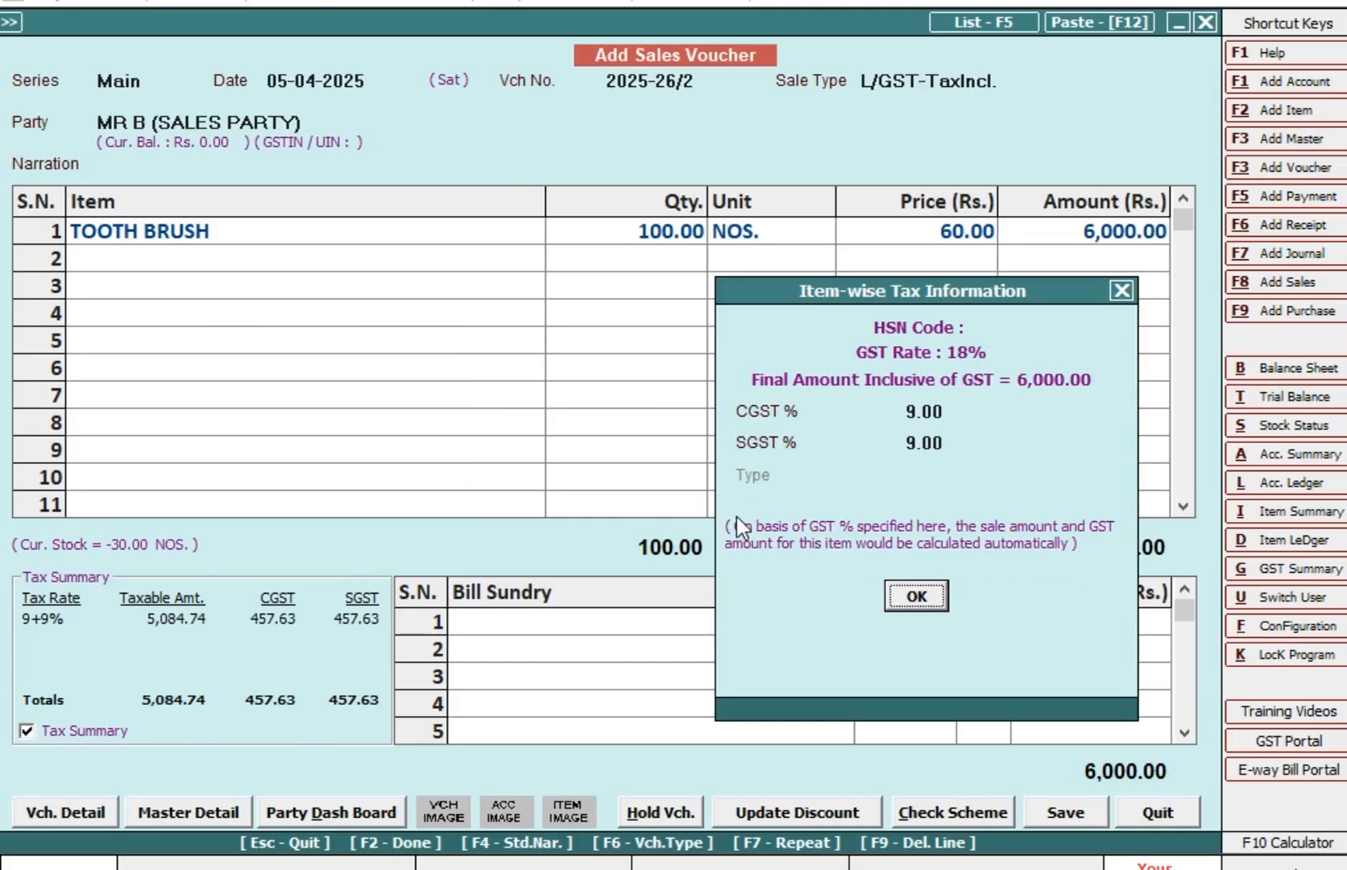
{"action": "key", "text": "Return"}
Step: Change the TOOTH BRUSH quantity to 150 and complete the item line
{"action": "key", "text": "Up"}
{"action": "key", "text": "Right"}
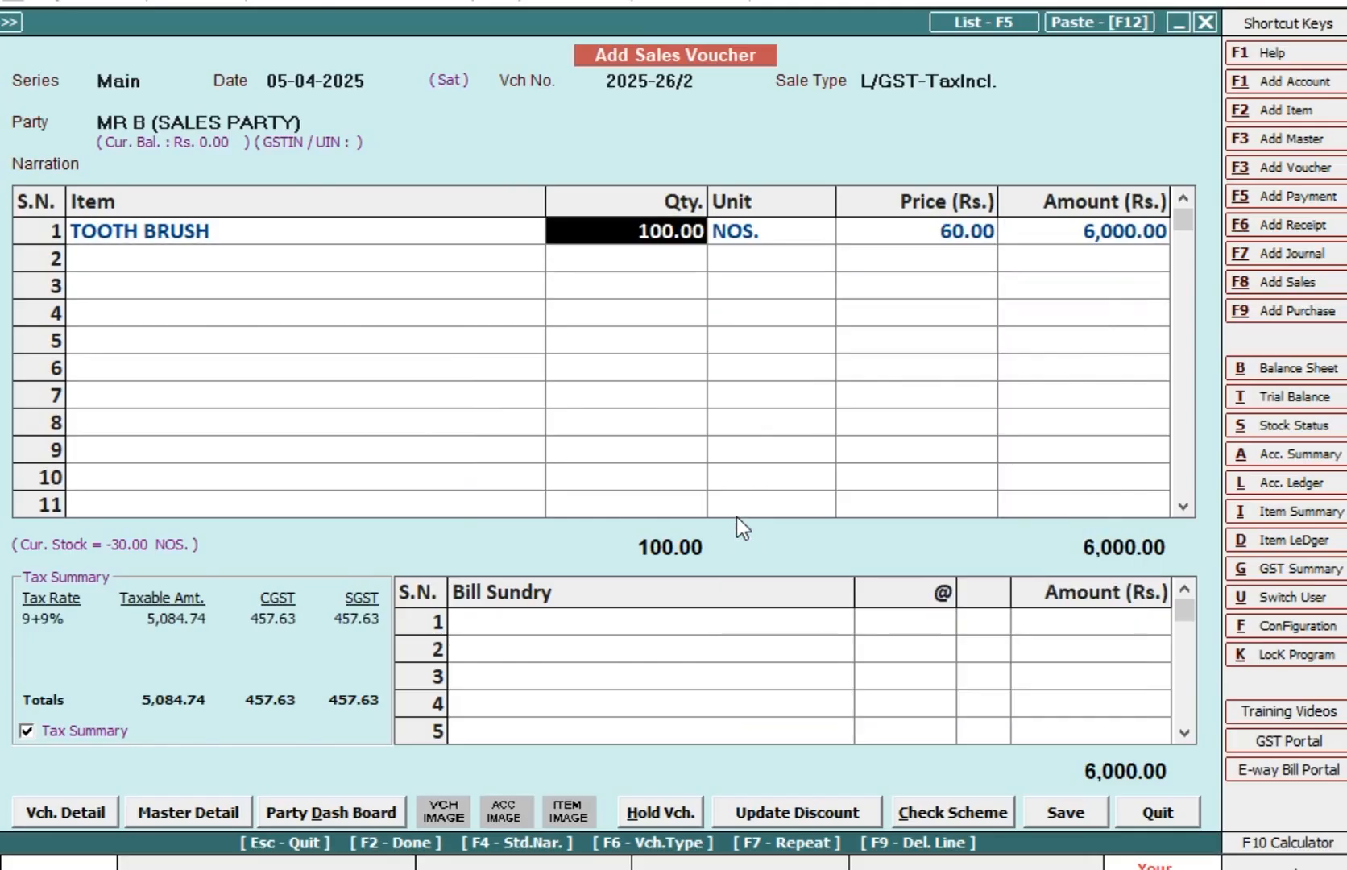
{"action": "type", "text": "150"}
{"action": "key", "text": "Return"}
{"action": "key", "text": "Return"}
{"action": "key", "text": "Return"}
{"action": "key", "text": "Return"}
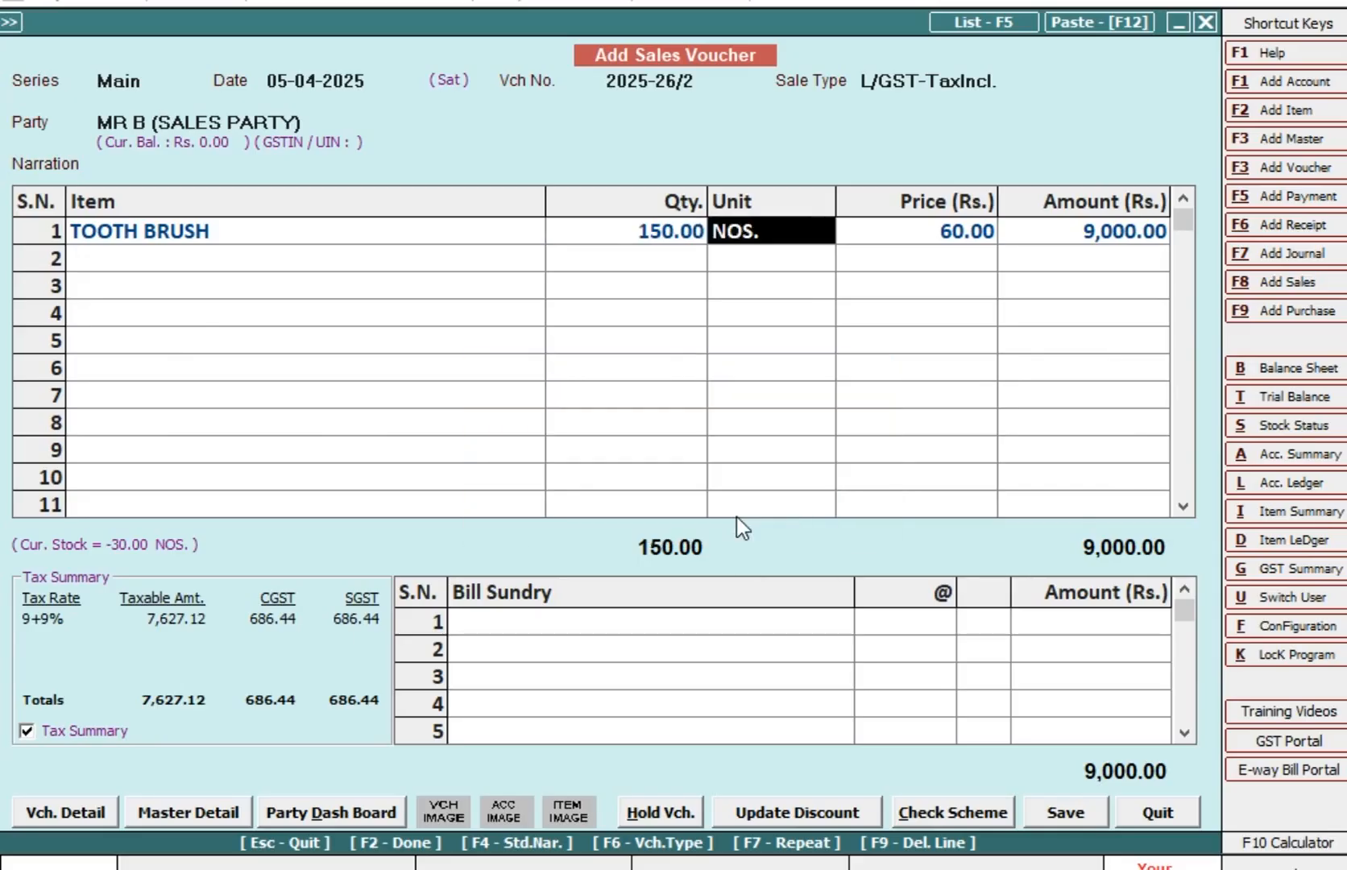
{"action": "key", "text": "Return"}
{"action": "key", "text": "Return"}
{"action": "key", "text": "Return"}
{"action": "key", "text": "Return"}
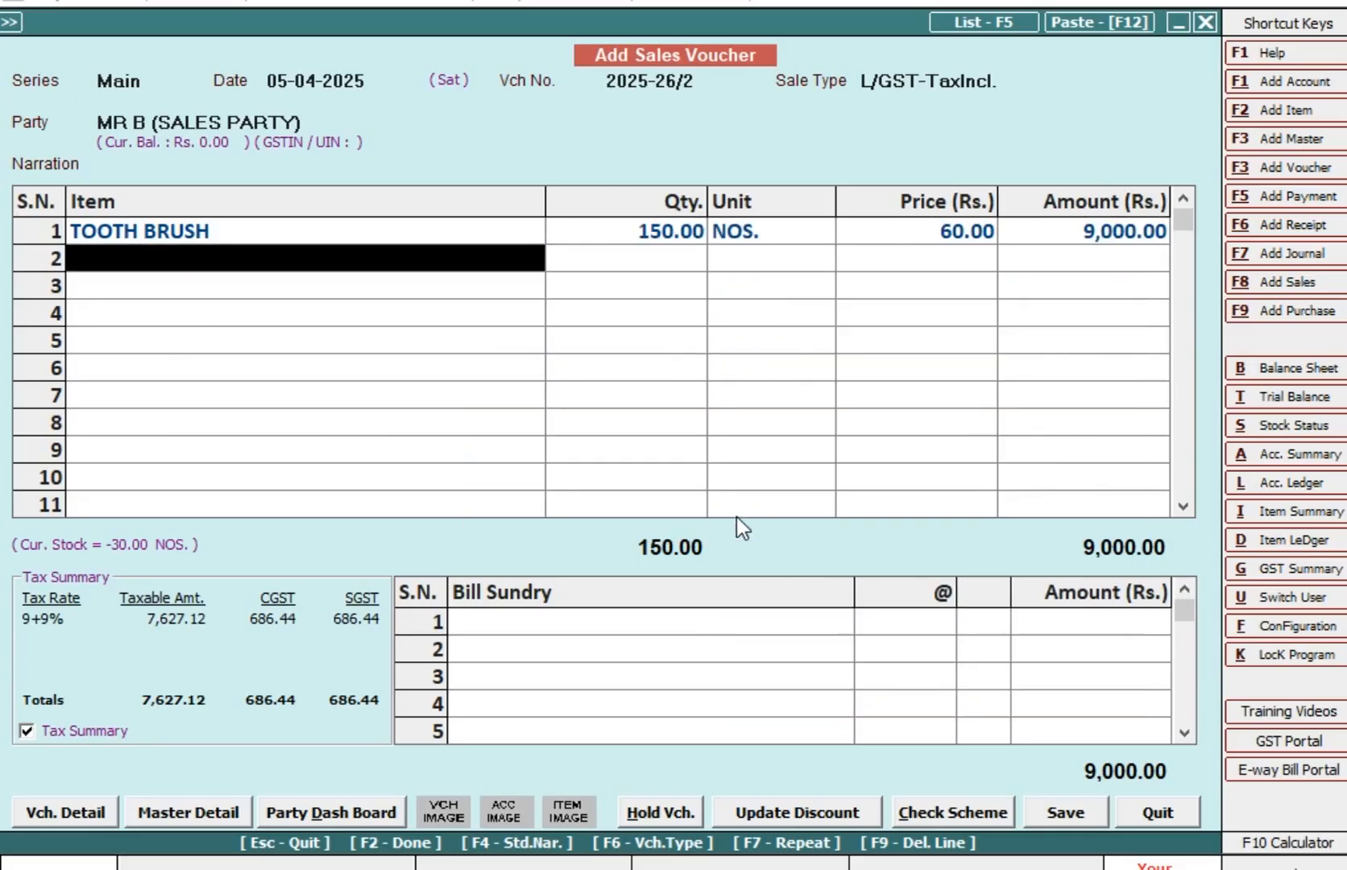
Step: Accept the new bill reference 2025-26/2 for 9,000.00 due 25-04-2025 and save the sales voucher without any bill sundry
{"action": "key", "text": "Return"}
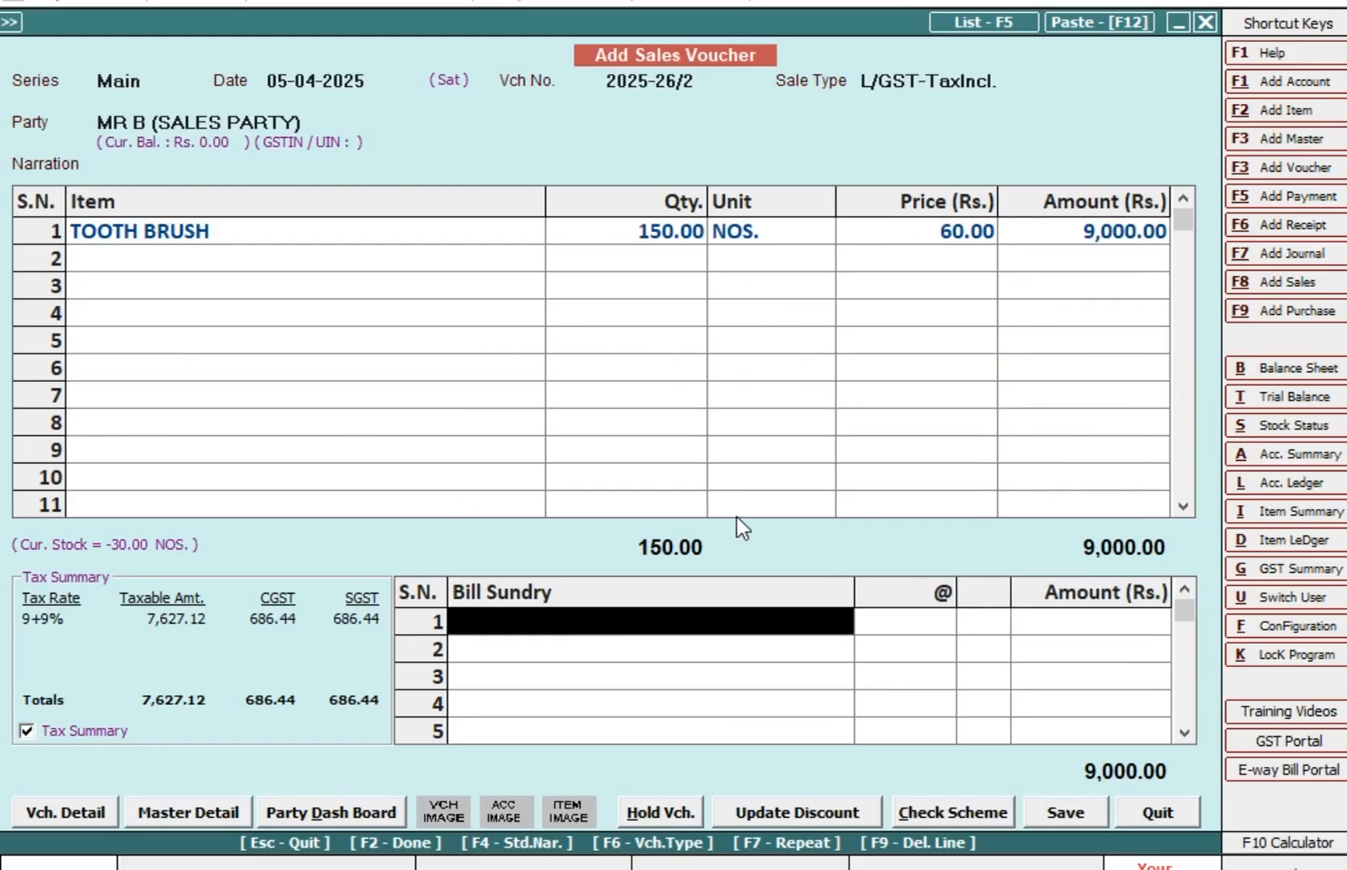
{"action": "key", "text": "Return"}
{"action": "key", "text": "Return"}
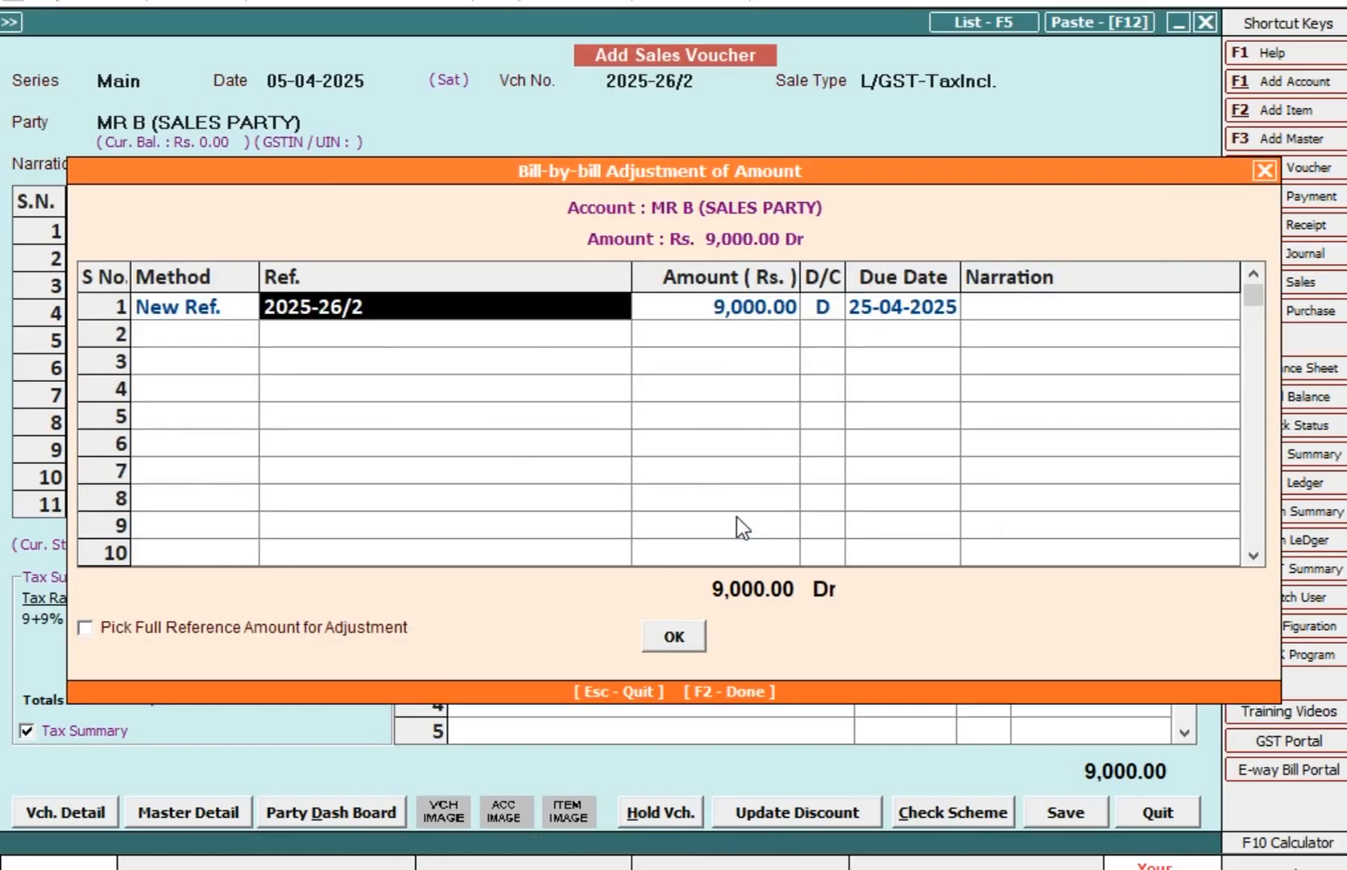
{"action": "key", "text": "Return"}
{"action": "key", "text": "Return"}
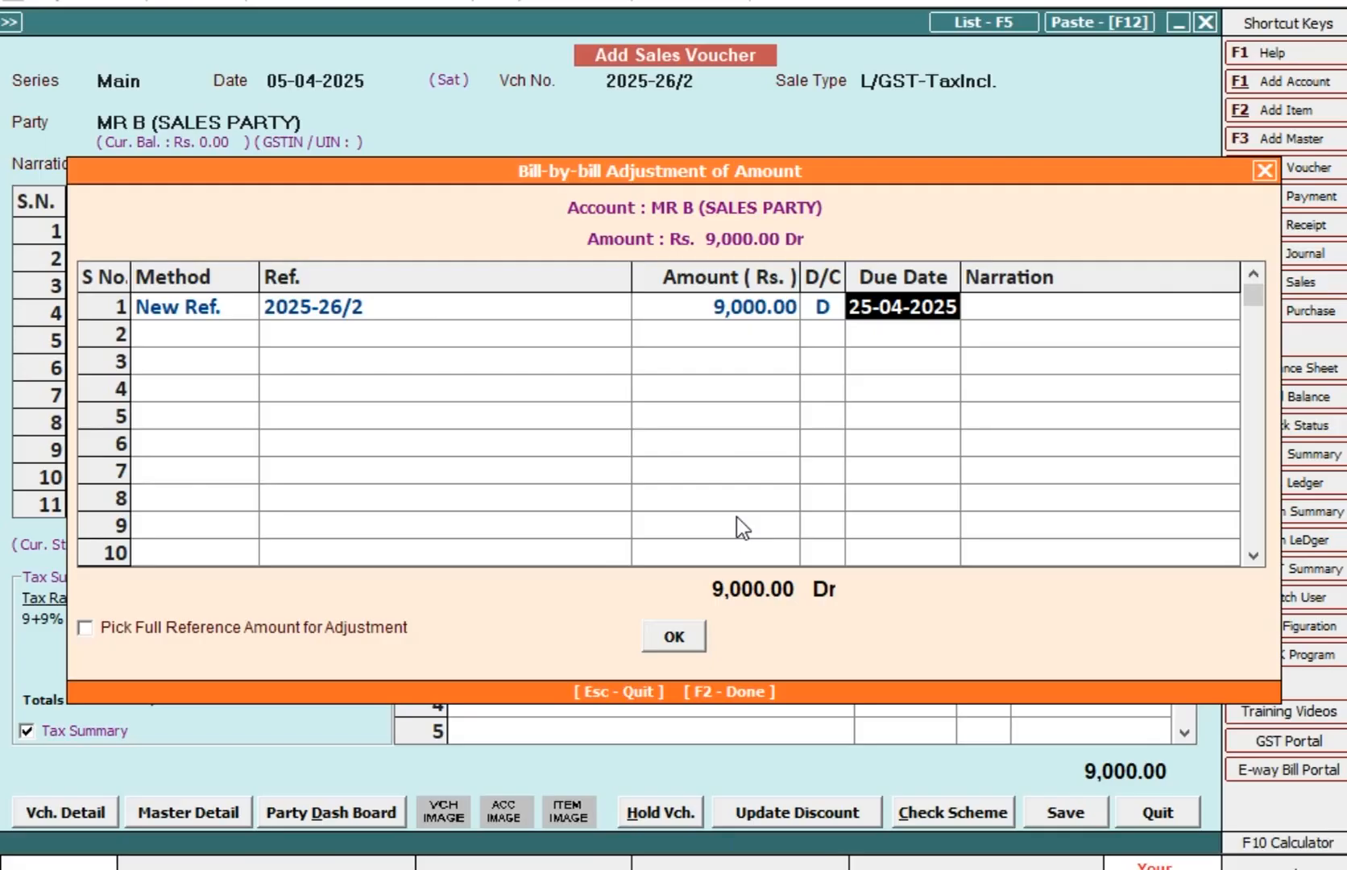
{"action": "key", "text": "Return"}
{"action": "key", "text": "Return"}
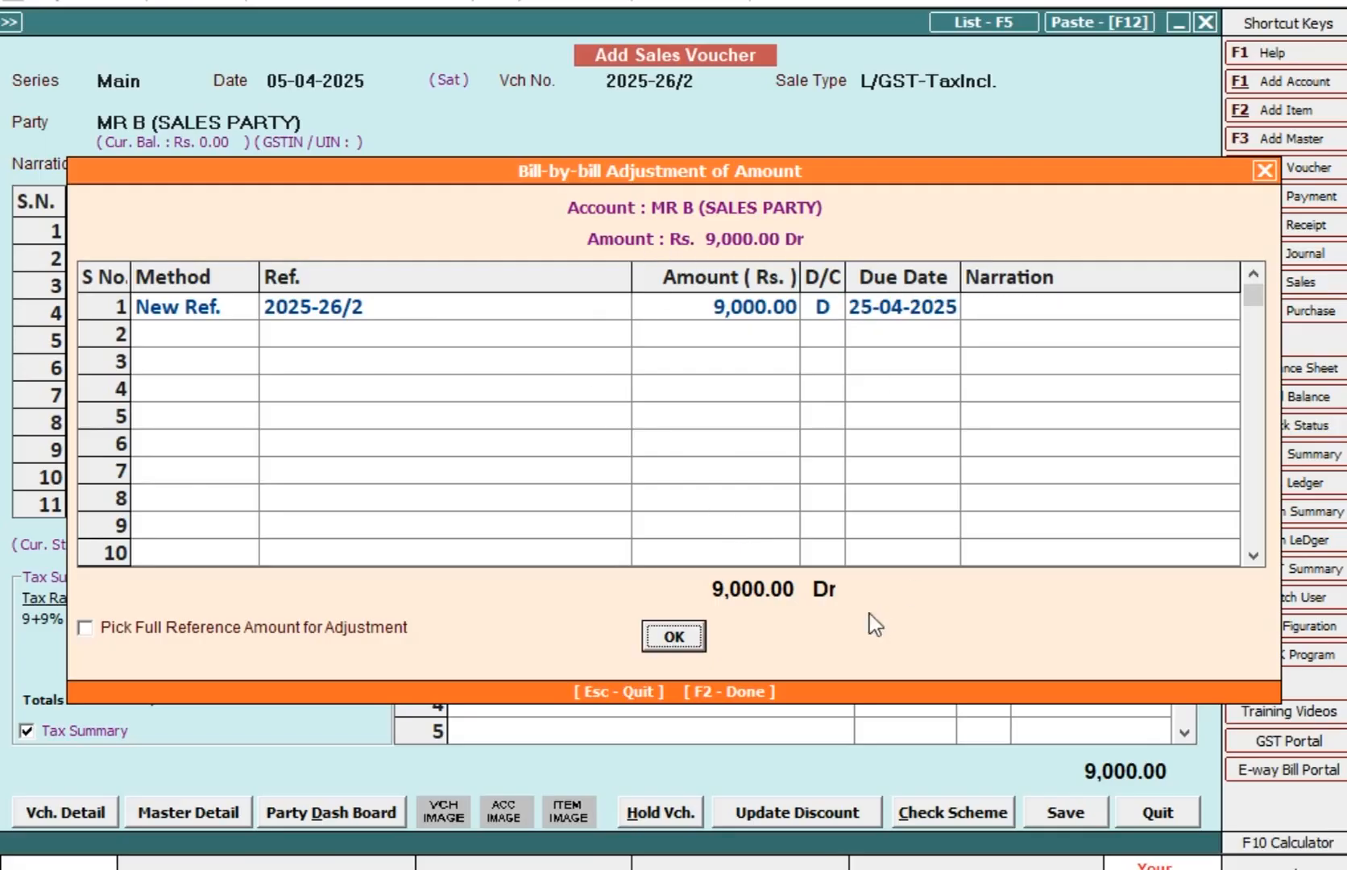
{"action": "left_click", "coordinate": [664, 649]}
{"action": "left_click", "coordinate": [659, 523]}
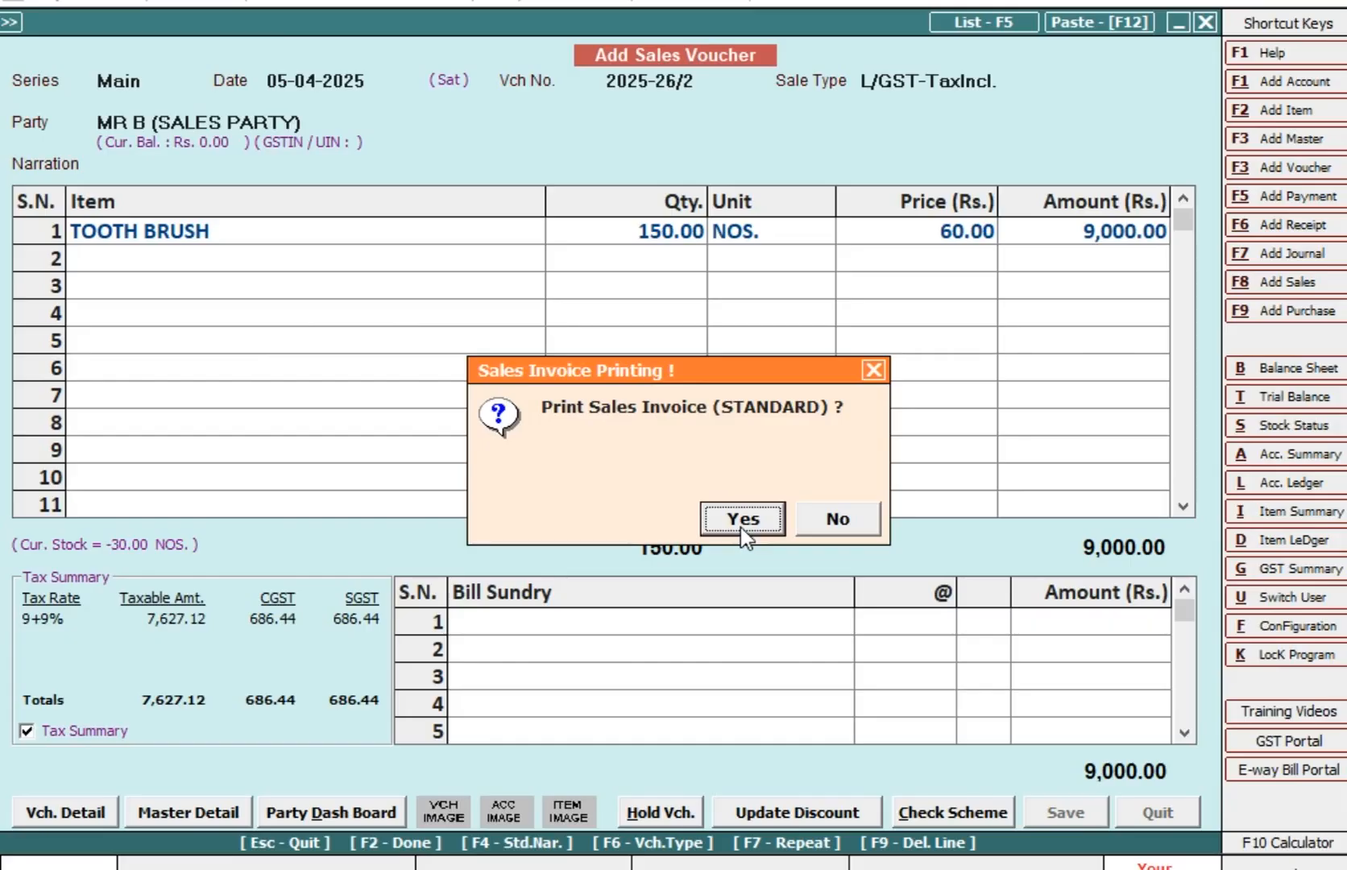
{"action": "left_click", "coordinate": [742, 522]}
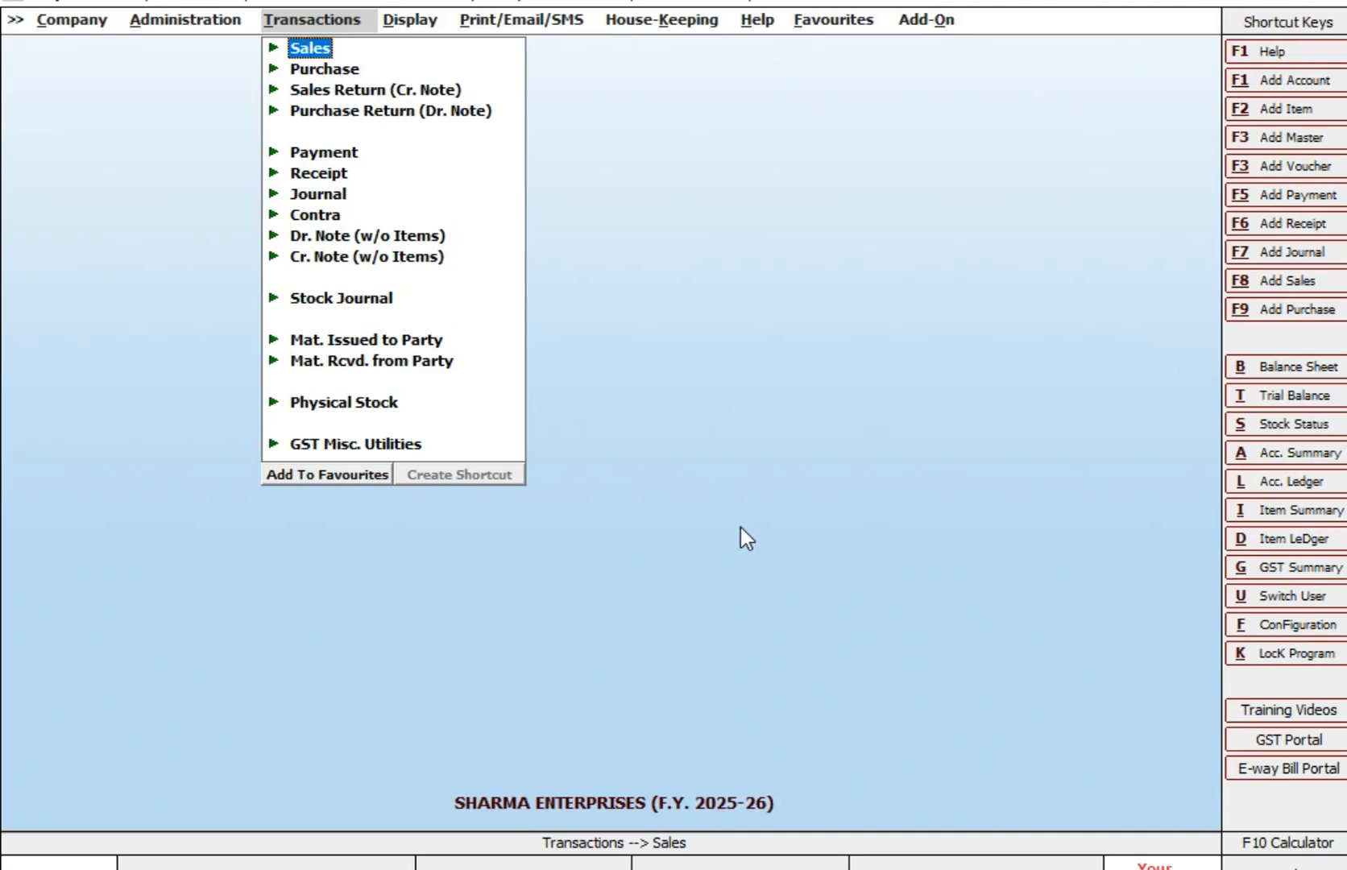
Step: Open the Bills Receivable report from the outstanding analysis reports
{"action": "key", "text": "Right"}
{"action": "key", "text": "Down"}
{"action": "key", "text": "Down"}
{"action": "key", "text": "Down"}
{"action": "key", "text": "Down"}
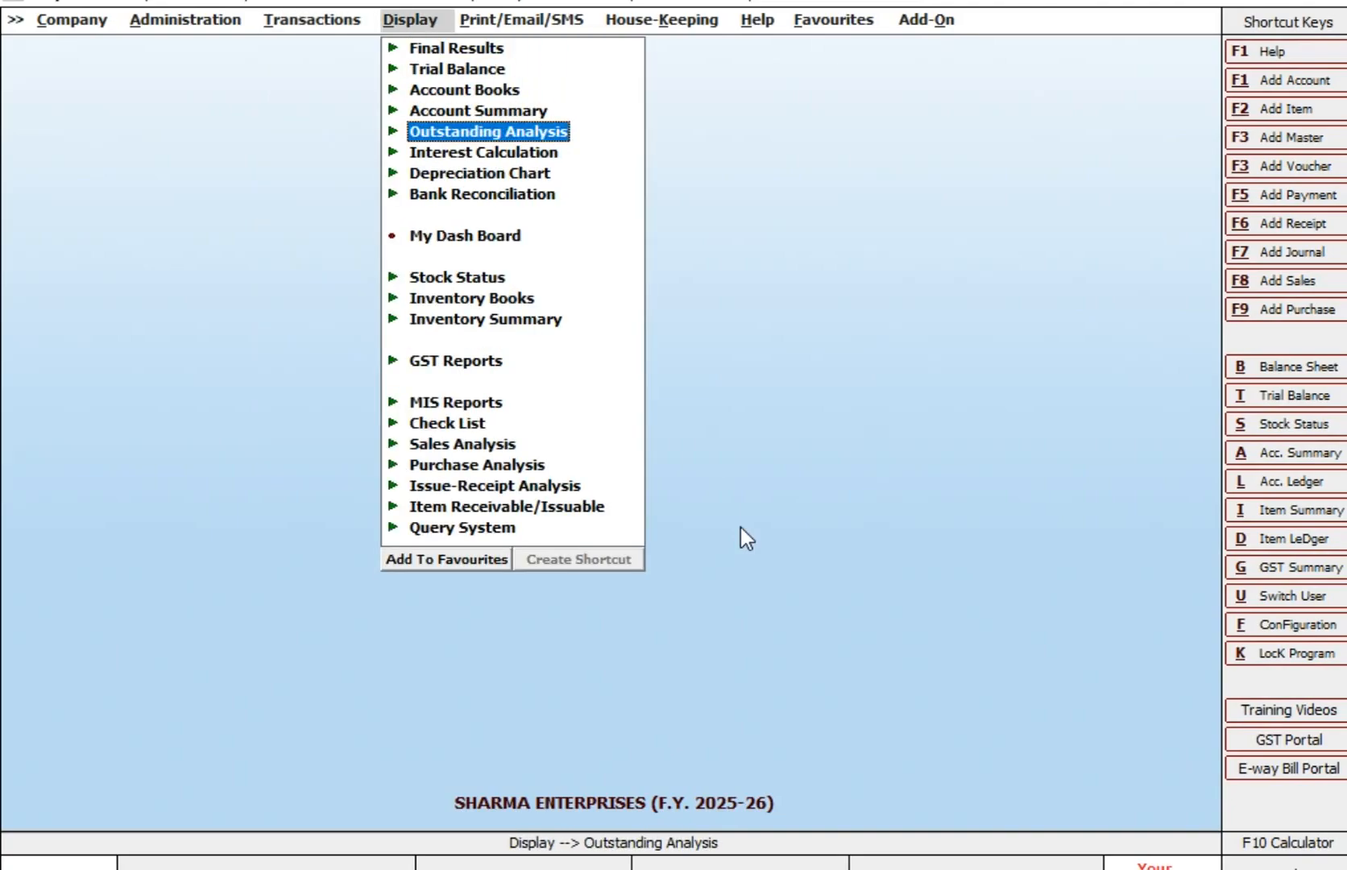
{"action": "key", "text": "Return"}
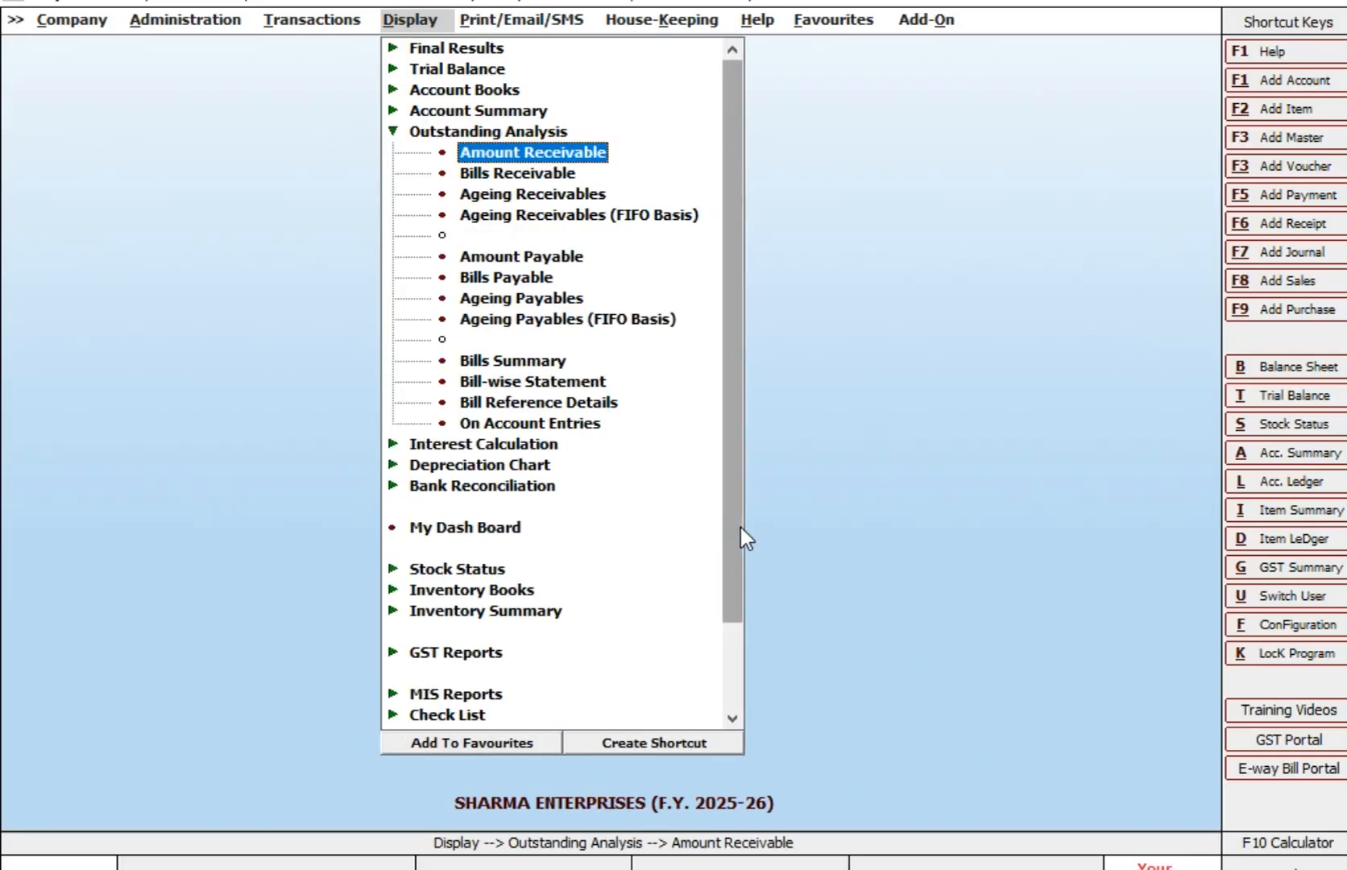
{"action": "key", "text": "Down"}
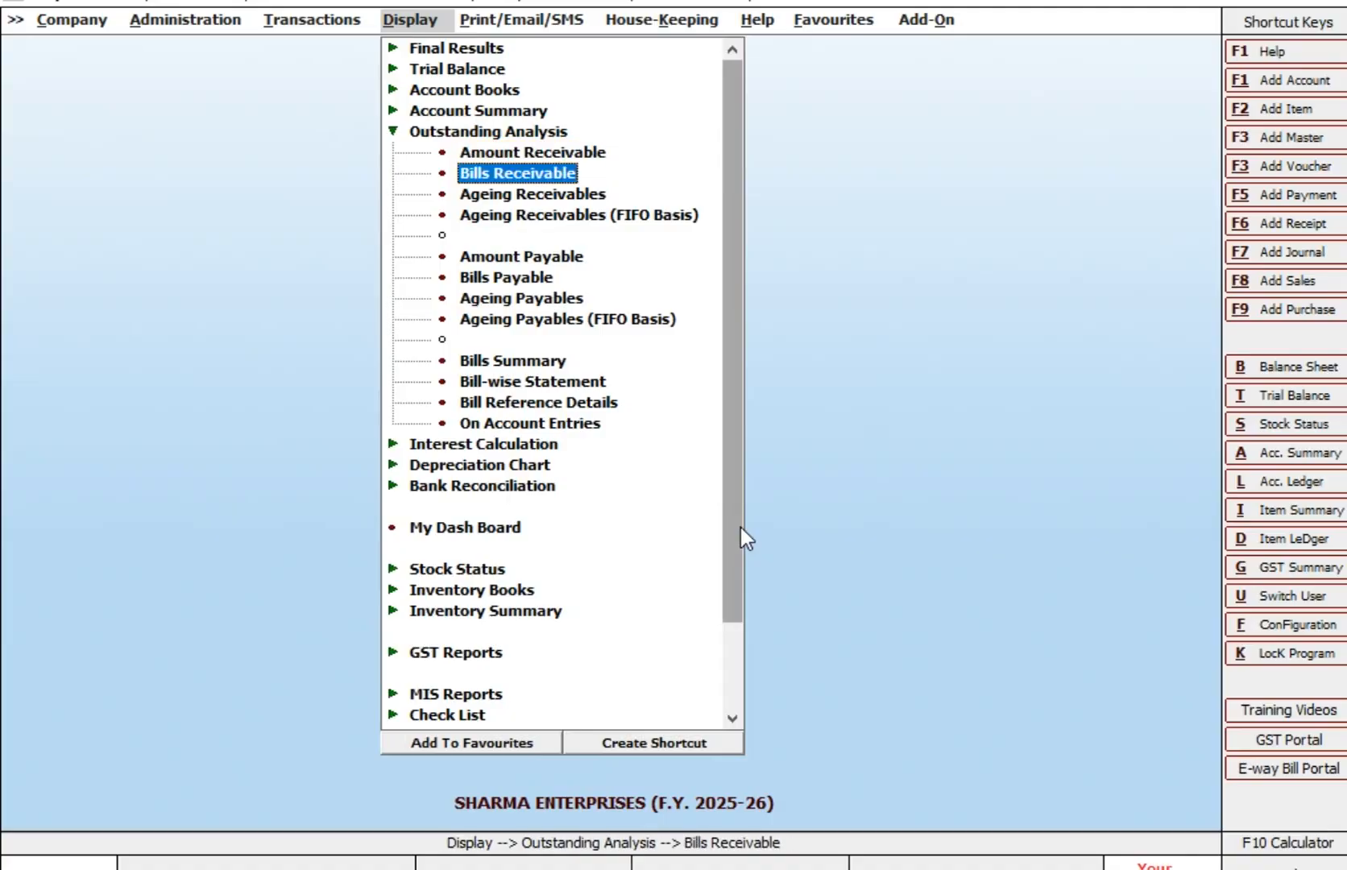
{"action": "key", "text": "Up"}
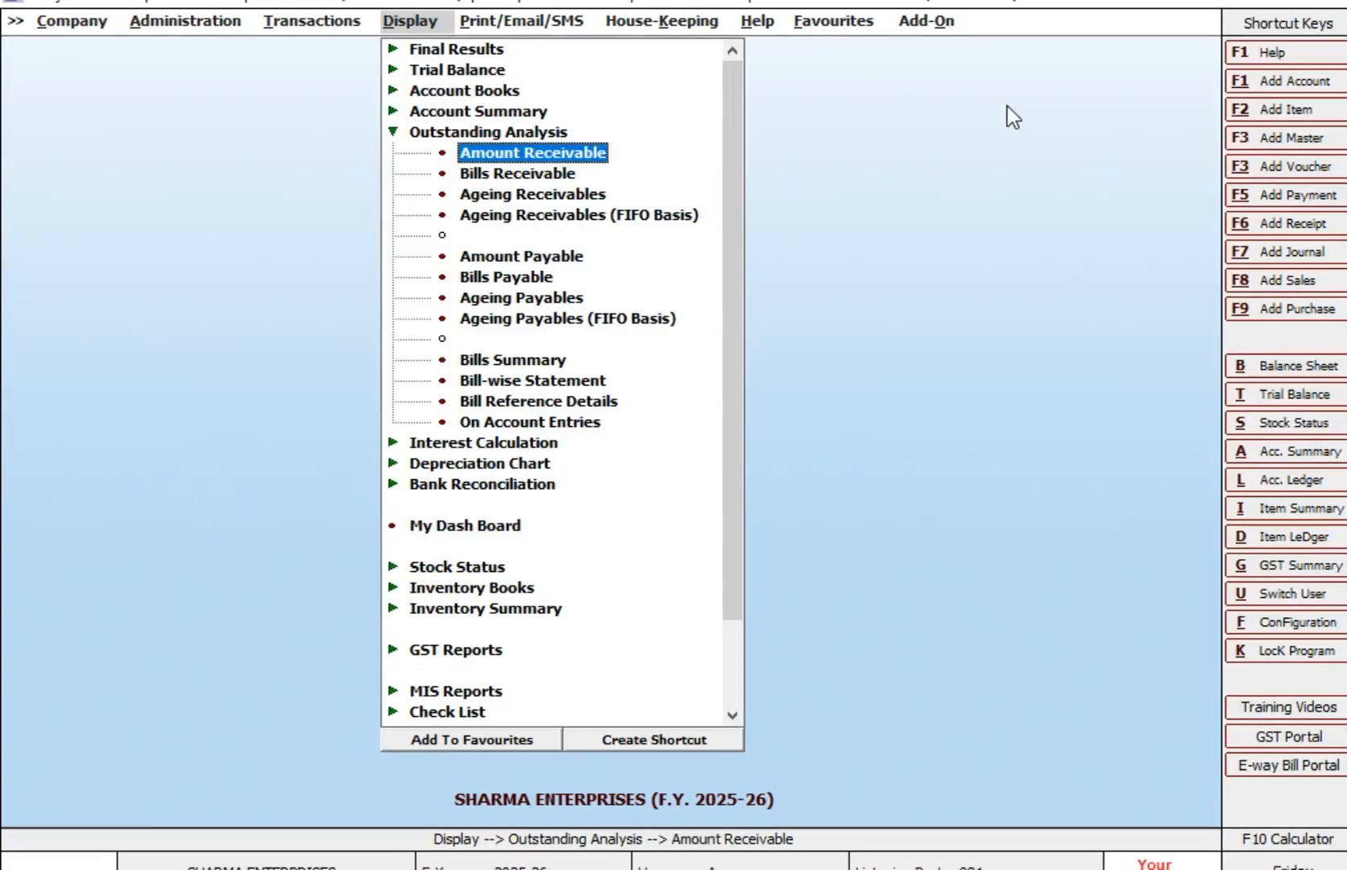
{"action": "key", "text": "Down"}
{"action": "key", "text": "Return"}
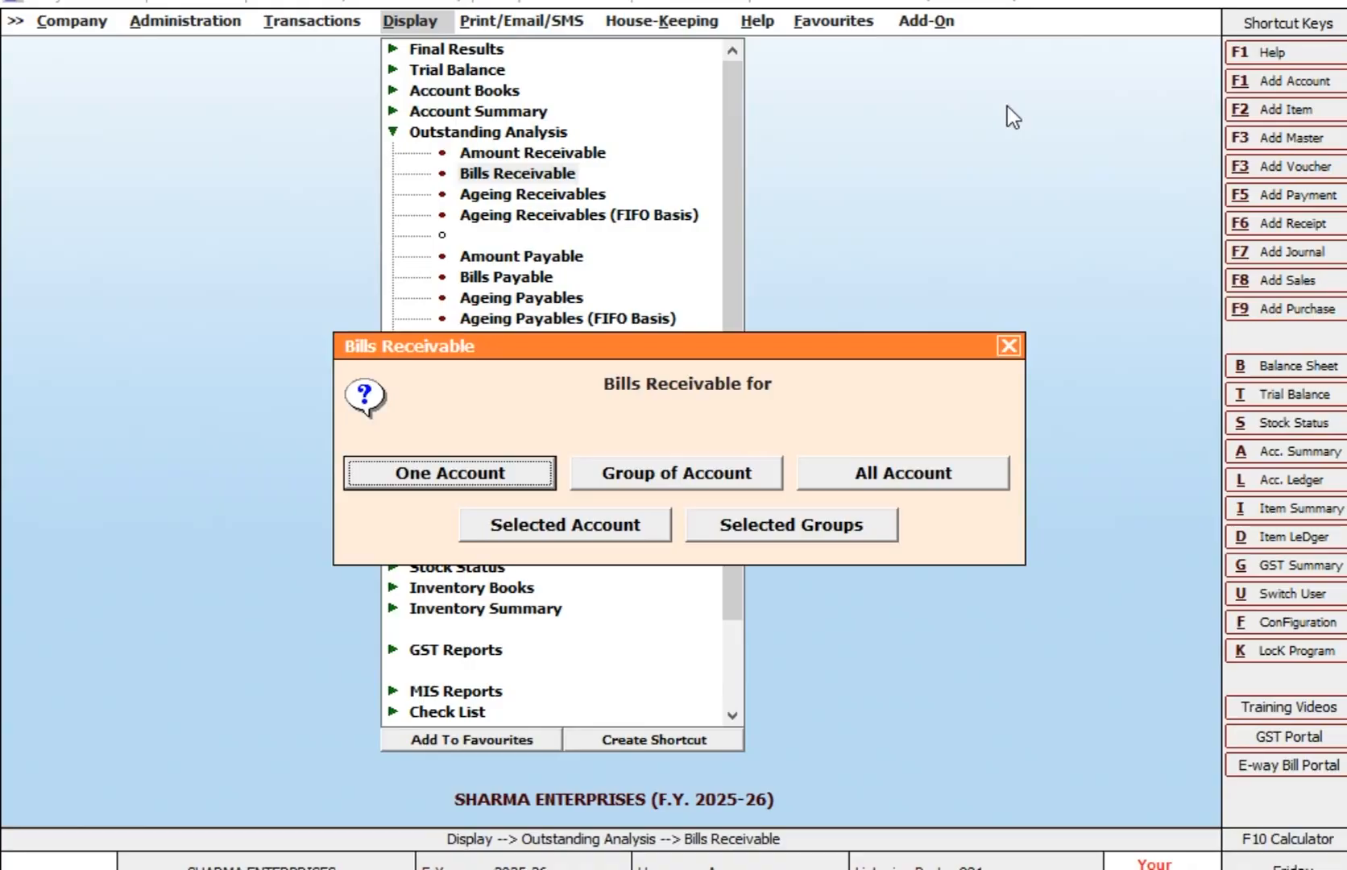
Step: Choose to run the Bills Receivable report for one account and select MR A (SALES PARTY)
{"action": "key", "text": "Right"}
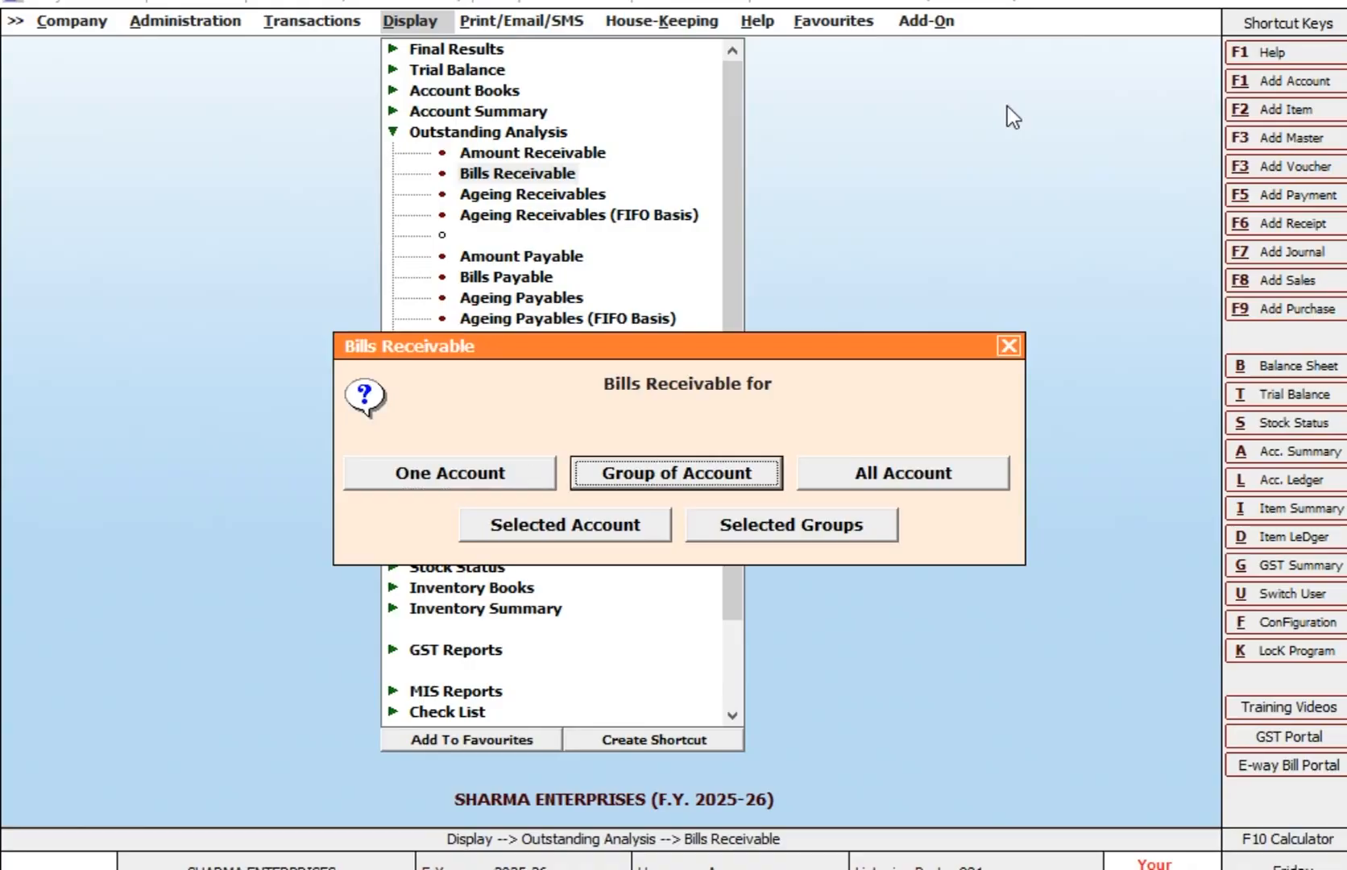
{"action": "key", "text": "Right"}
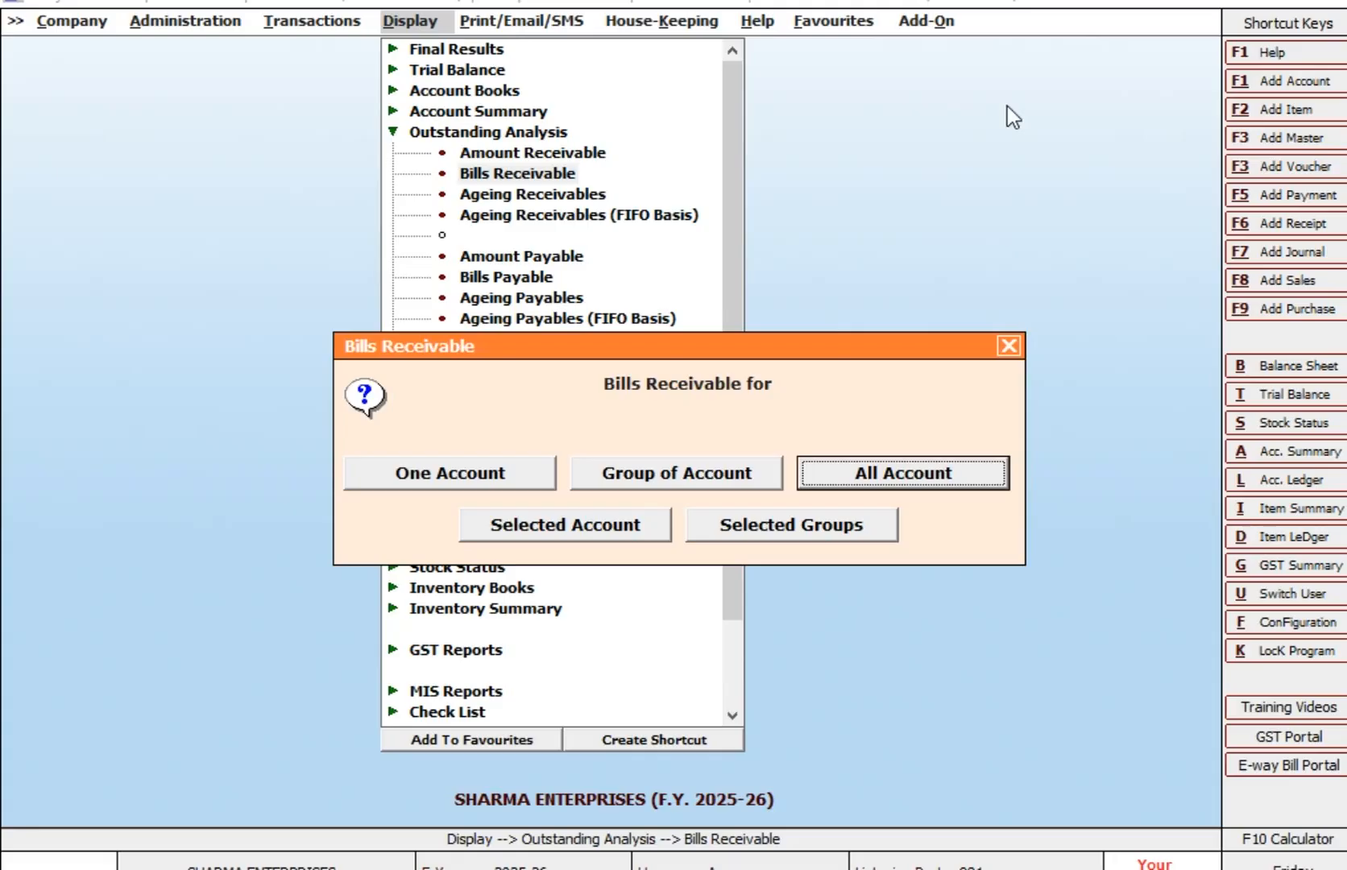
{"action": "key", "text": "Left"}
{"action": "key", "text": "Left"}
{"action": "key", "text": "Return"}
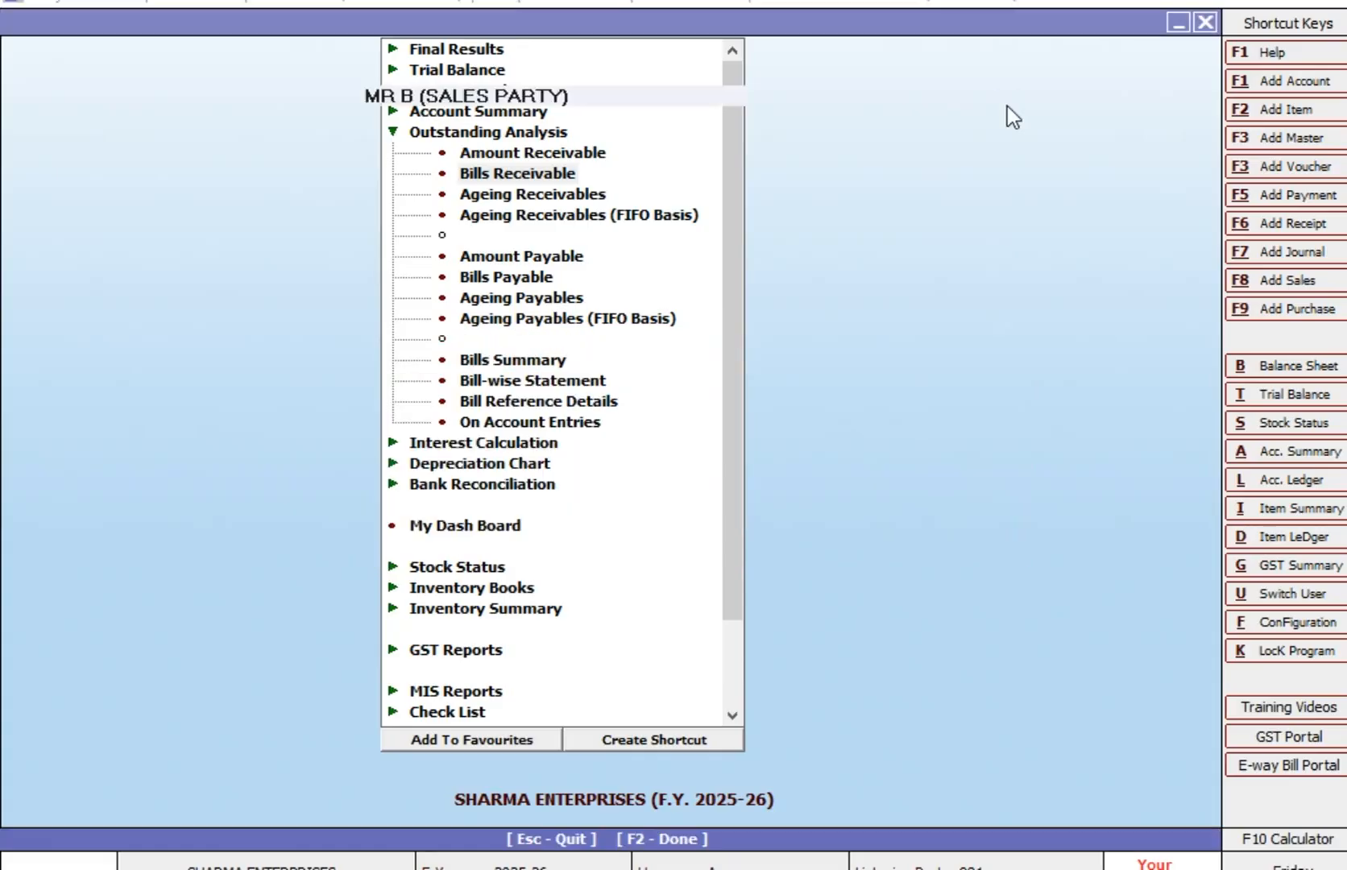
{"action": "type", "text": "MR"}
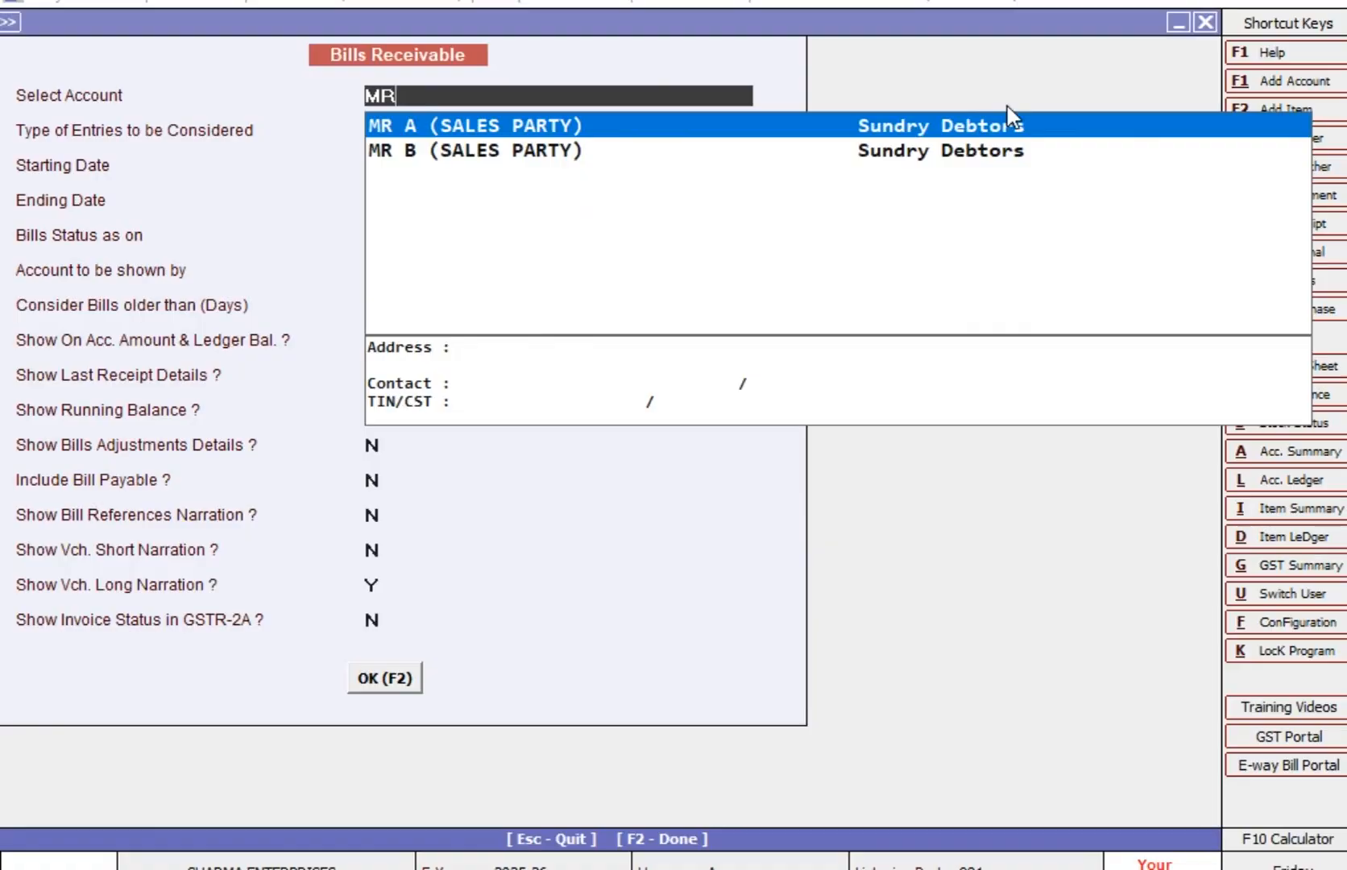
{"action": "key", "text": "Return"}
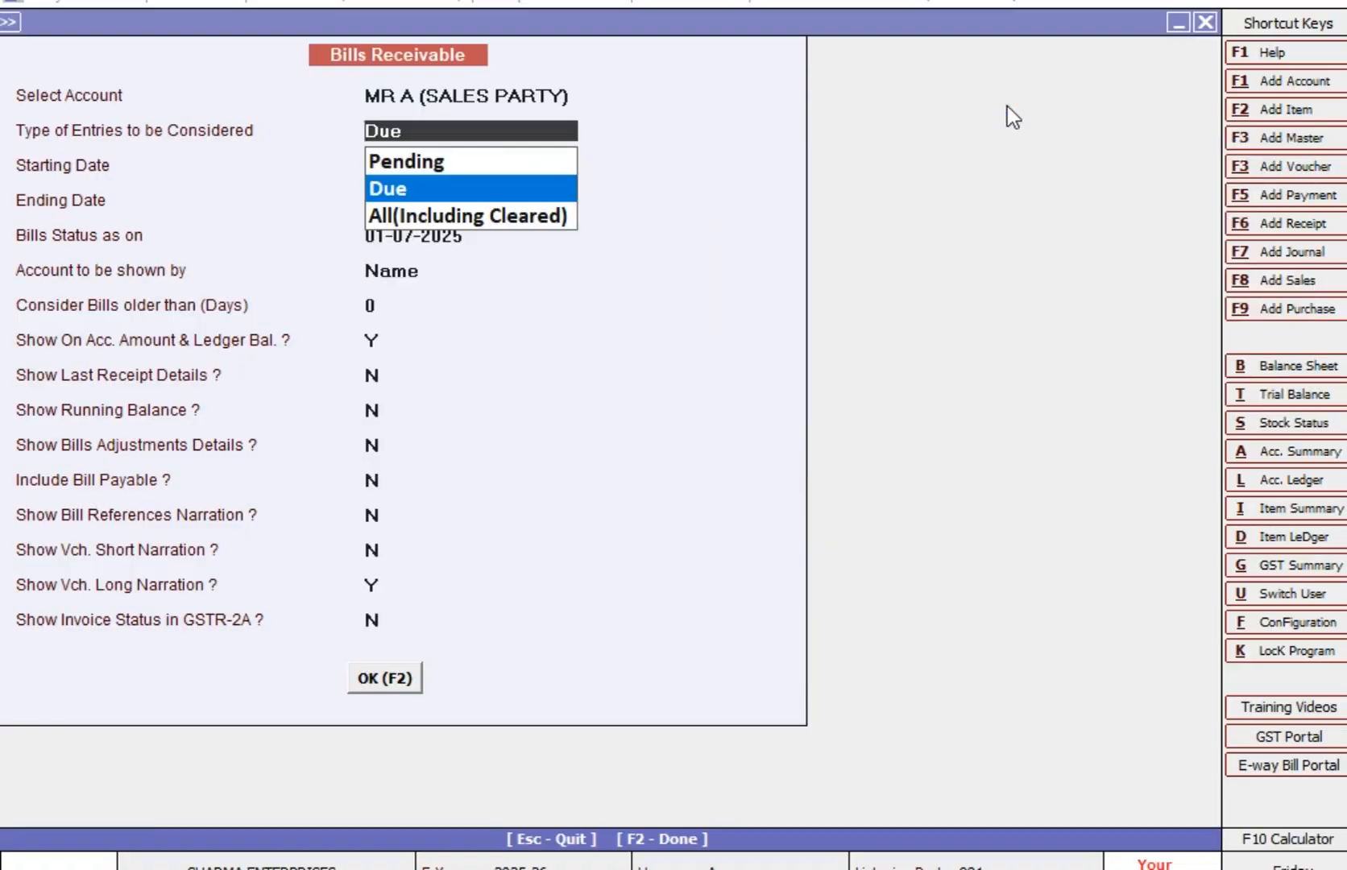
Step: Set the report to consider Pending entries from 01-04-2025 with the ending date 30-04-2025
{"action": "key", "text": "Up"}
{"action": "key", "text": "Down"}
{"action": "key", "text": "Down"}
{"action": "key", "text": "Up"}
{"action": "key", "text": "Up"}
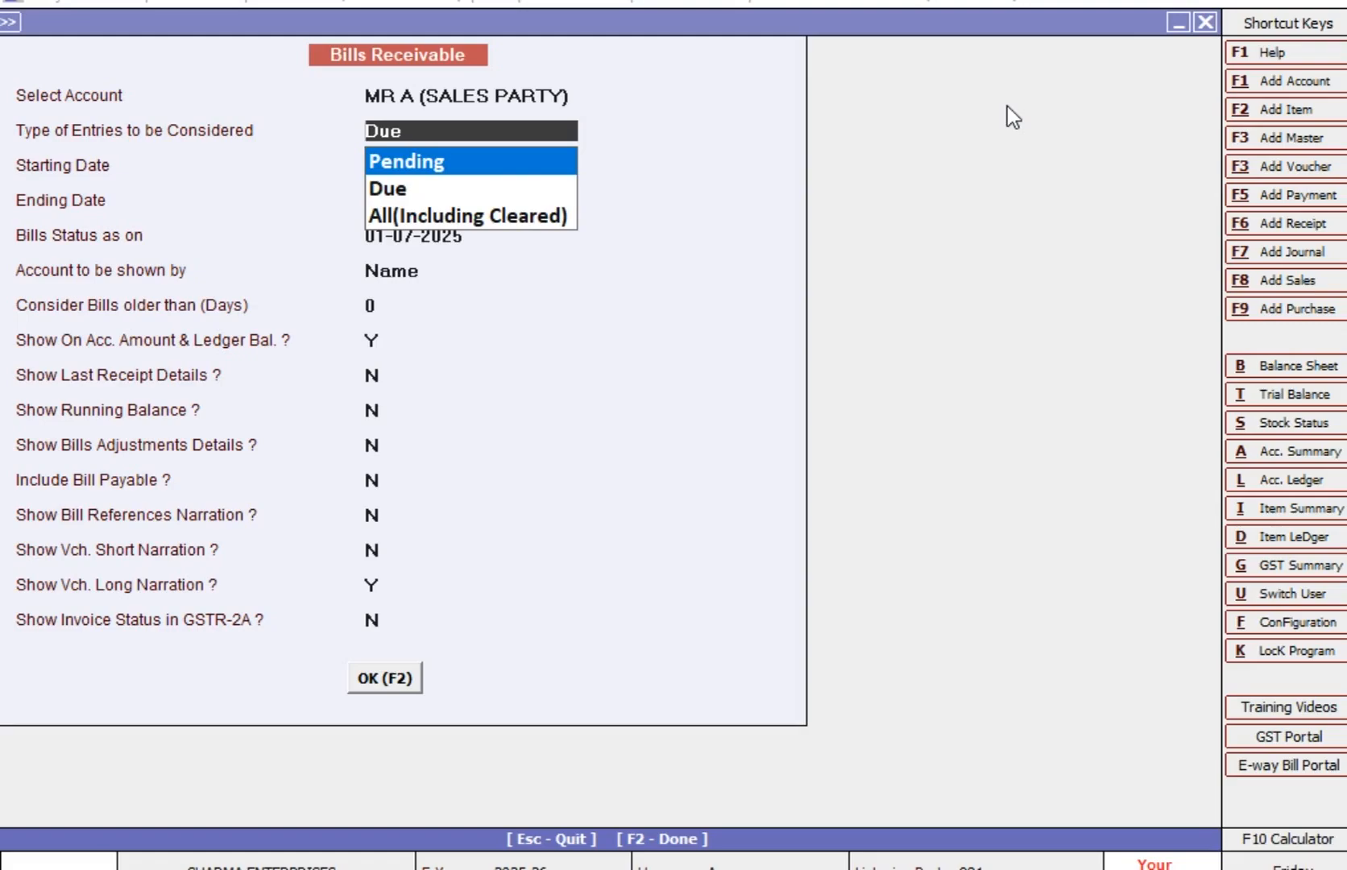
{"action": "key", "text": "Return"}
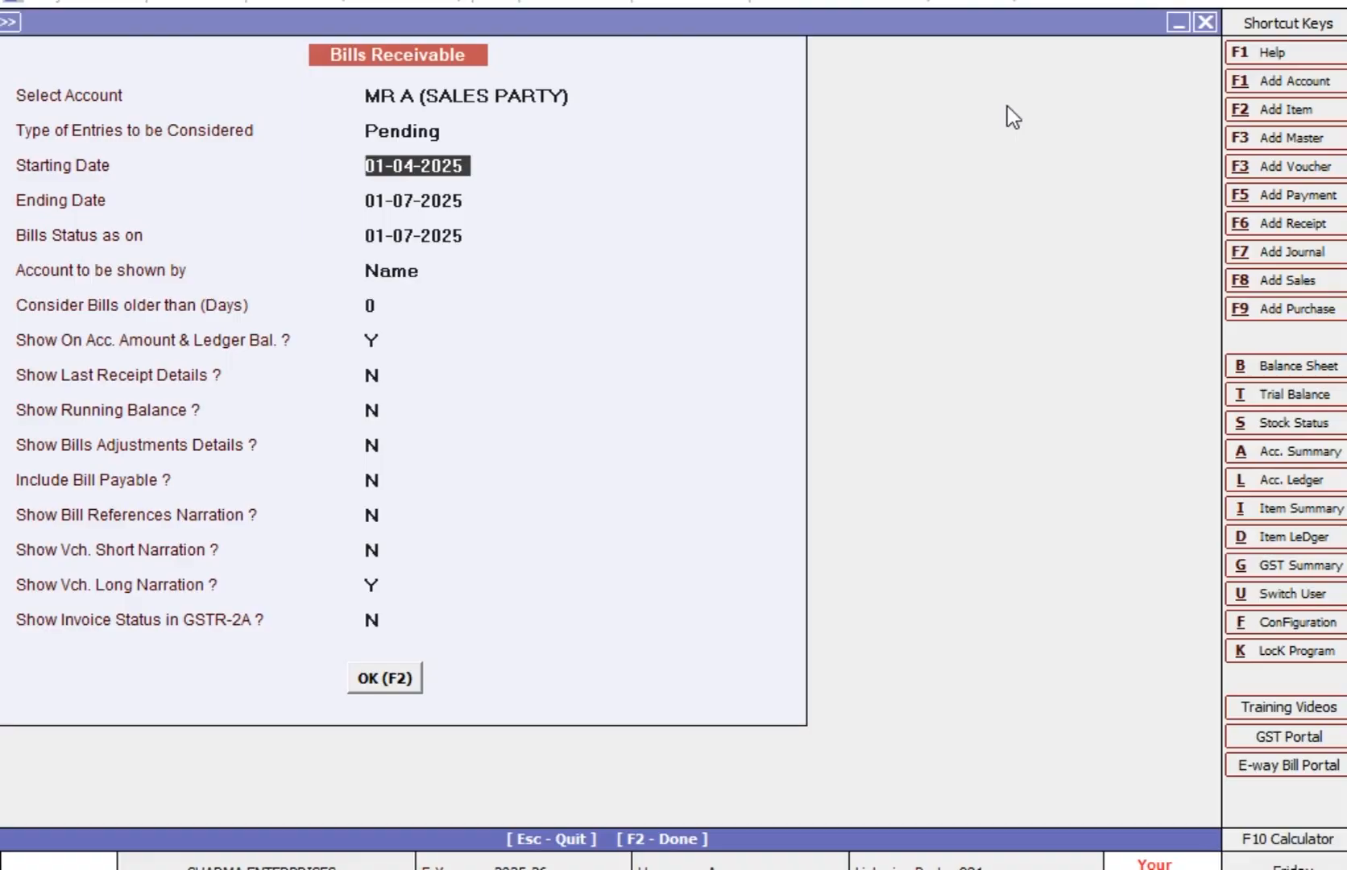
{"action": "key", "text": "Return"}
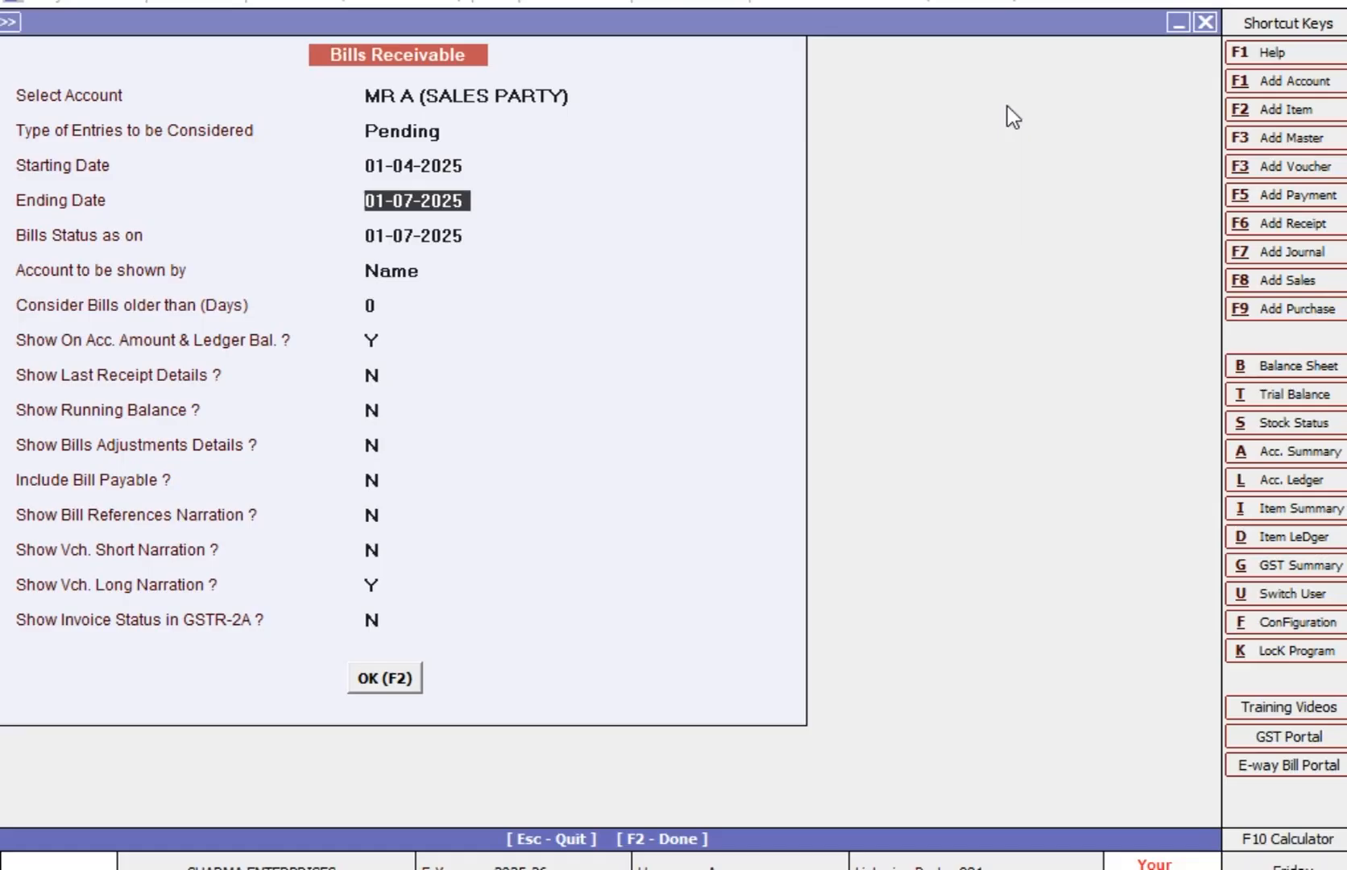
{"action": "type", "text": "30-4"}
{"action": "key", "text": "Return"}
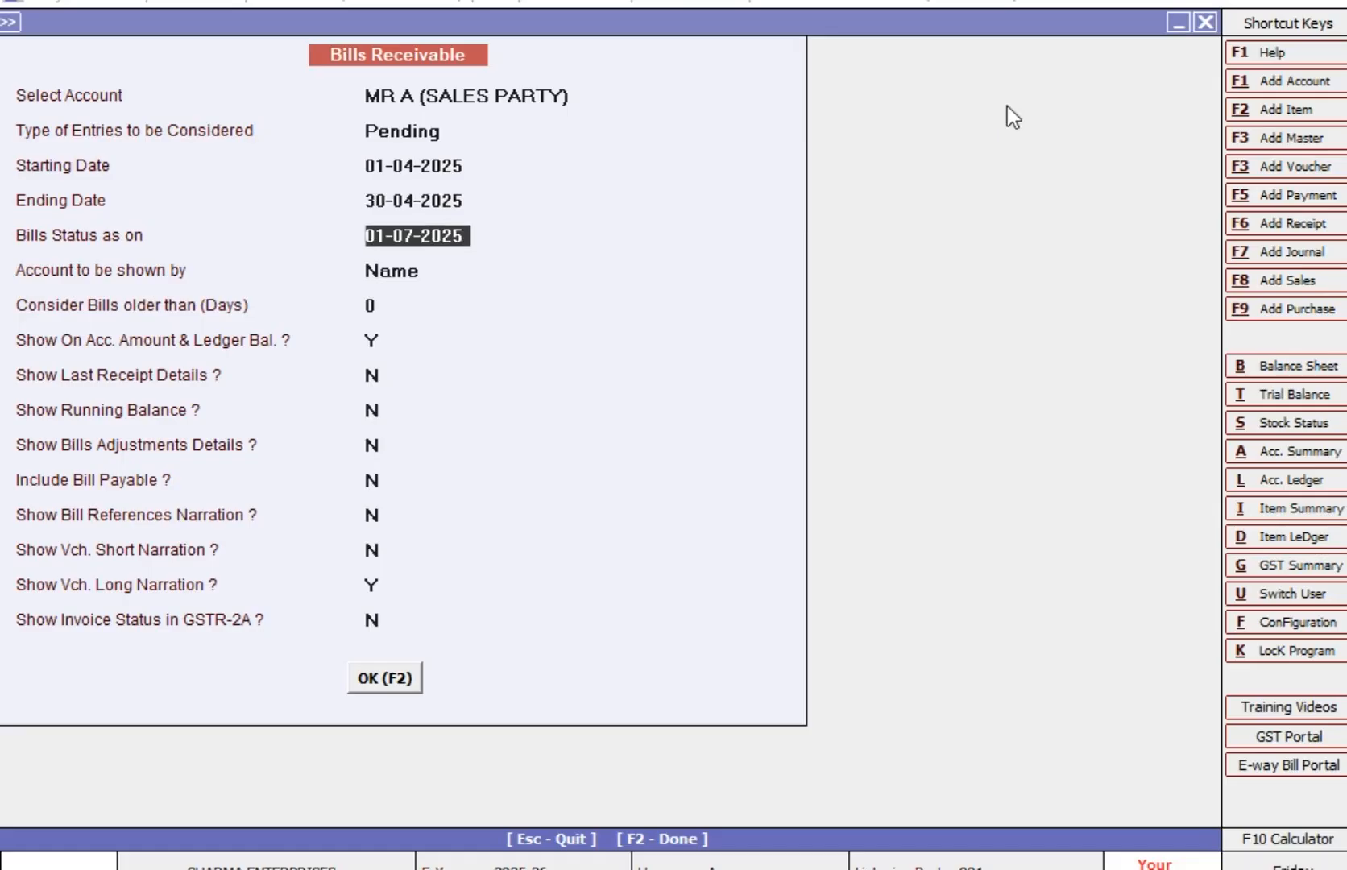
Step: Set the bills status date to 30-04-2025, keep the remaining options, and display the pending bills of MR A (SALES PARTY)
{"action": "type", "text": "30-"}
{"action": "key", "text": "BackSpace"}
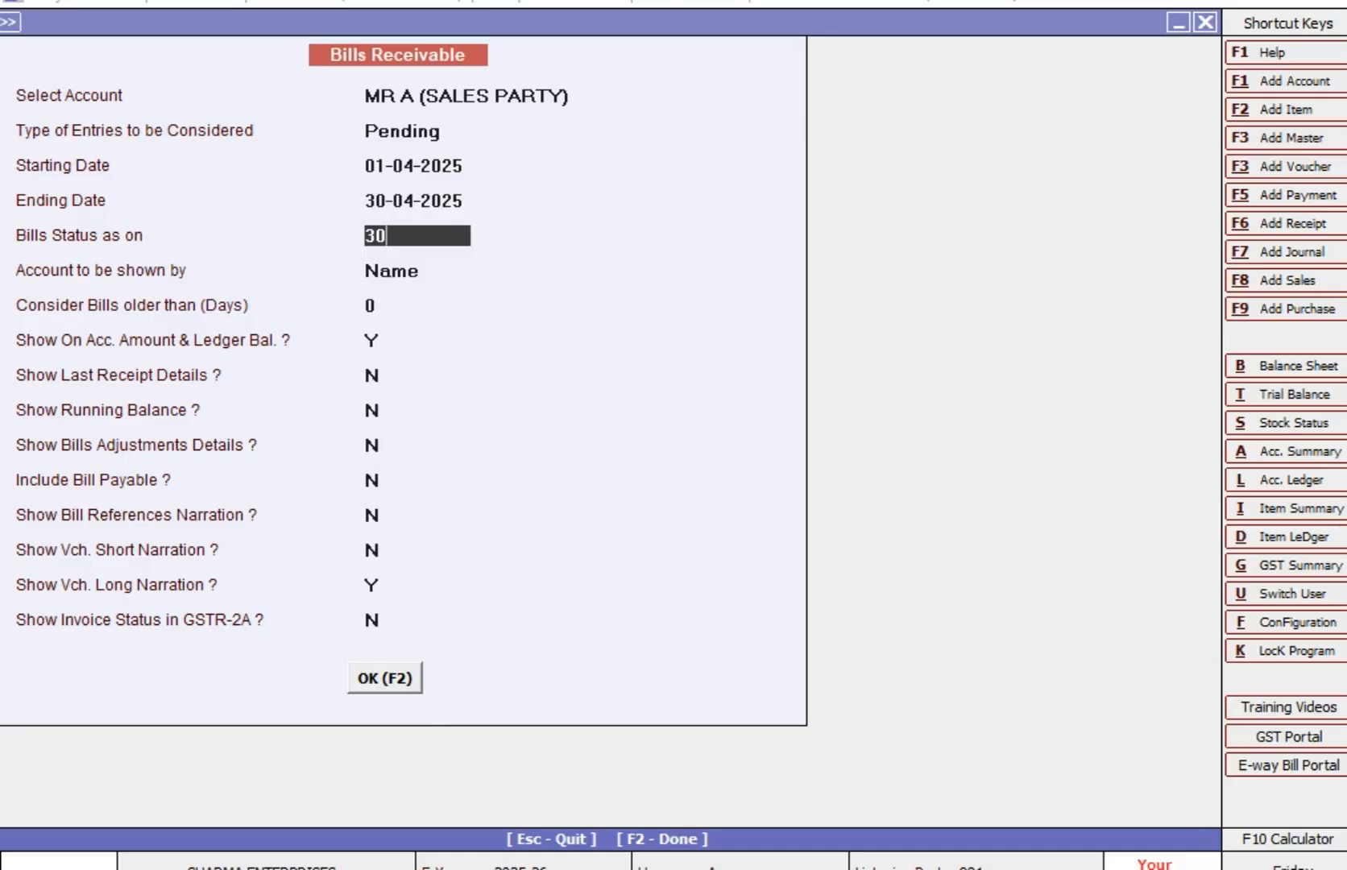
{"action": "type", "text": "-4"}
{"action": "key", "text": "Return"}
{"action": "key", "text": "Return"}
{"action": "key", "text": "Return"}
{"action": "key", "text": "Return"}
{"action": "key", "text": "Return"}
{"action": "key", "text": "Return"}
{"action": "key", "text": "Return"}
{"action": "key", "text": "Return"}
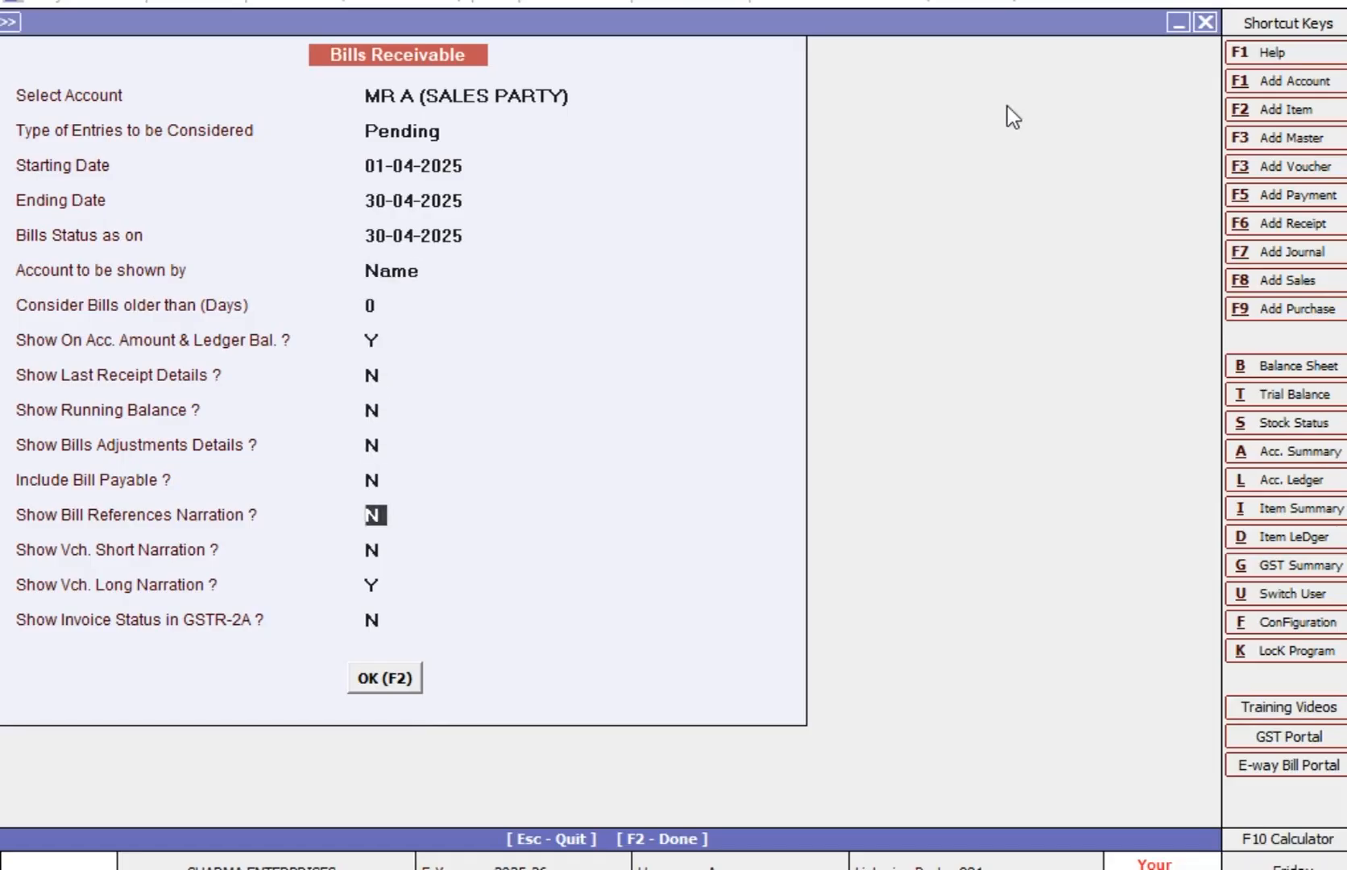
{"action": "key", "text": "Return"}
{"action": "key", "text": "Return"}
{"action": "key", "text": "Return"}
{"action": "key", "text": "Return"}
{"action": "key", "text": "Return"}
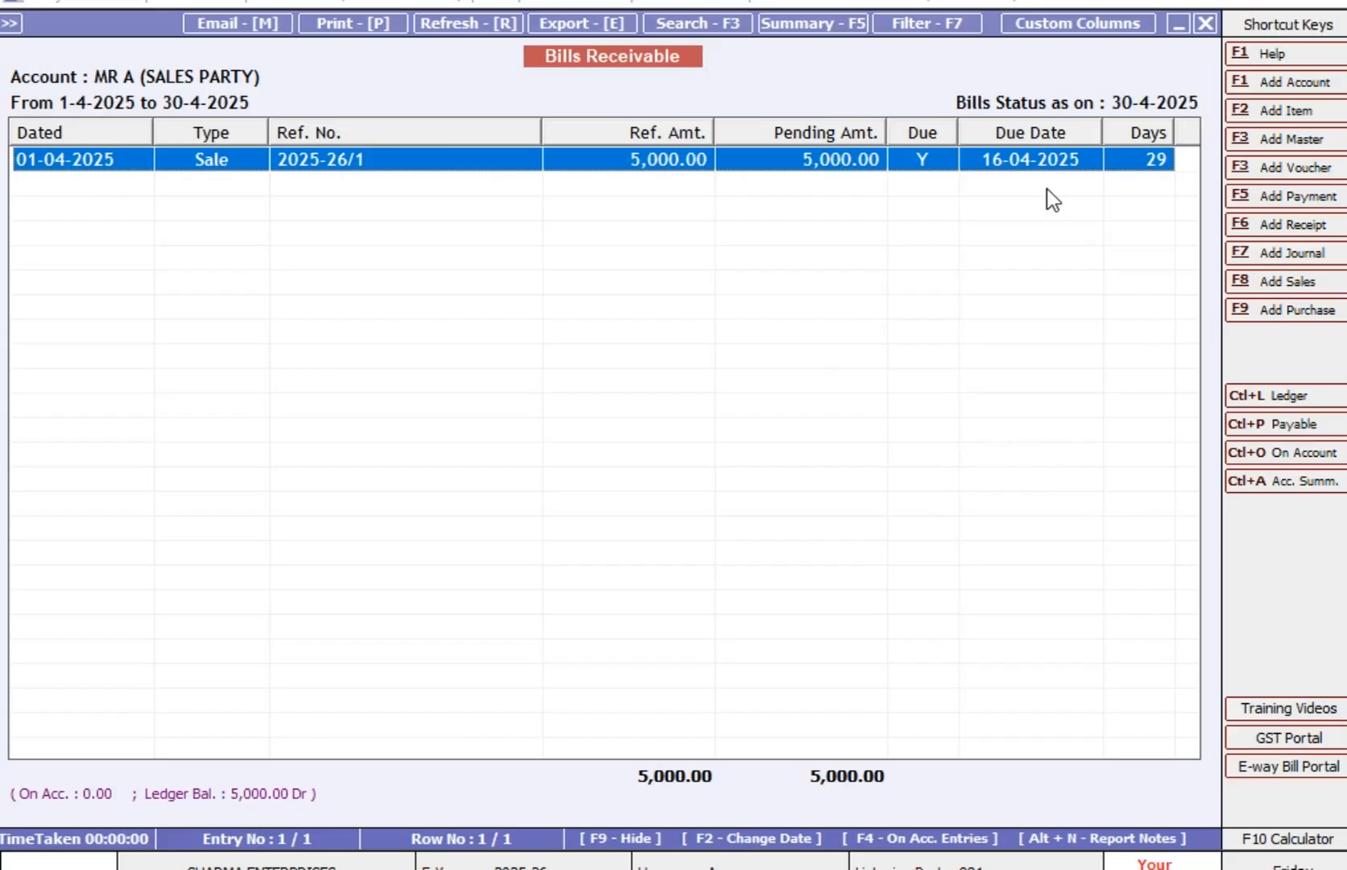
Step: Return to the Bills Receivable criteria for MR A (SALES PARTY) and switch the type of entries to Due
{"action": "key", "text": "Escape"}
{"action": "key", "text": "Return"}
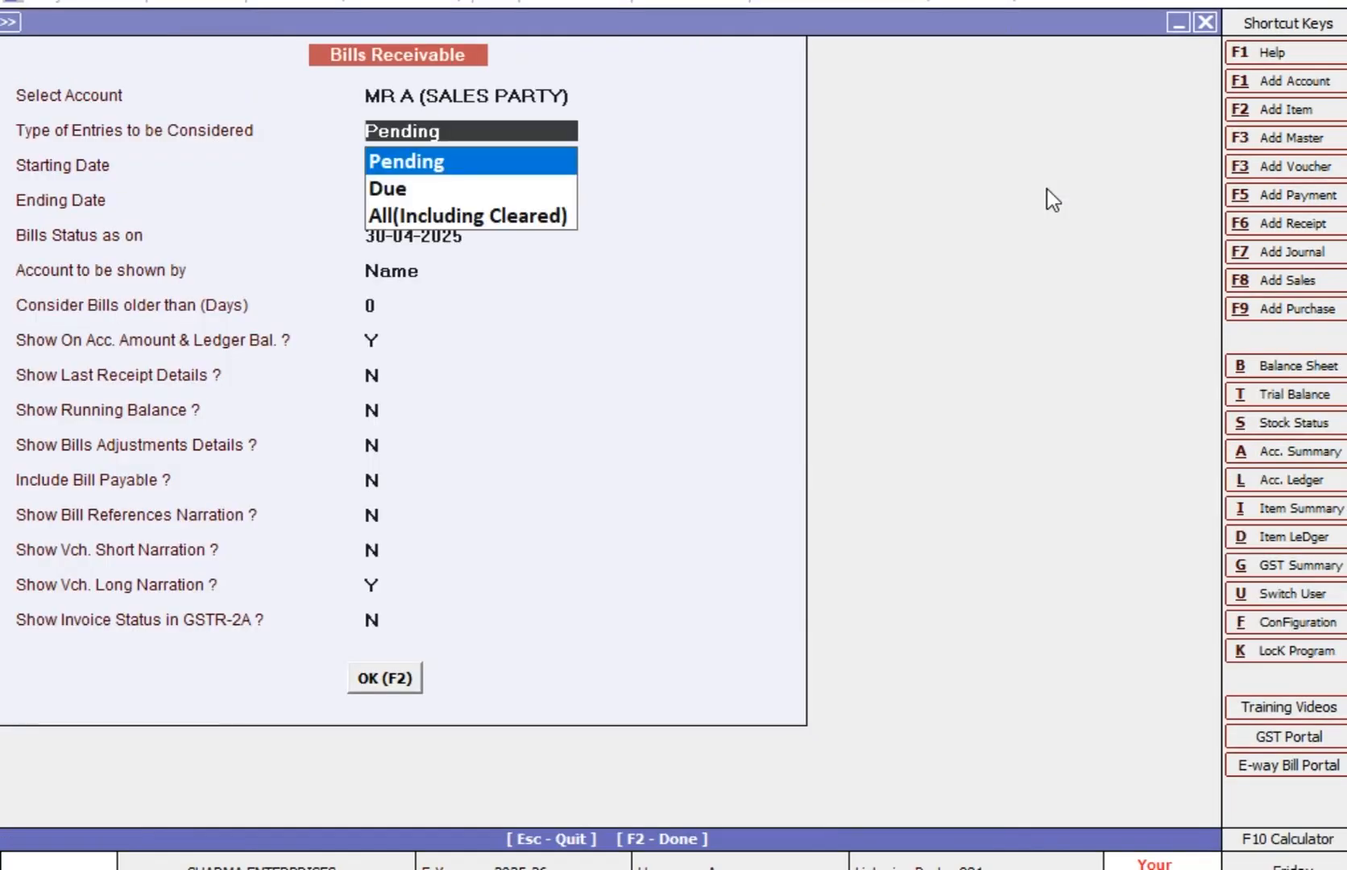
{"action": "key", "text": "Down"}
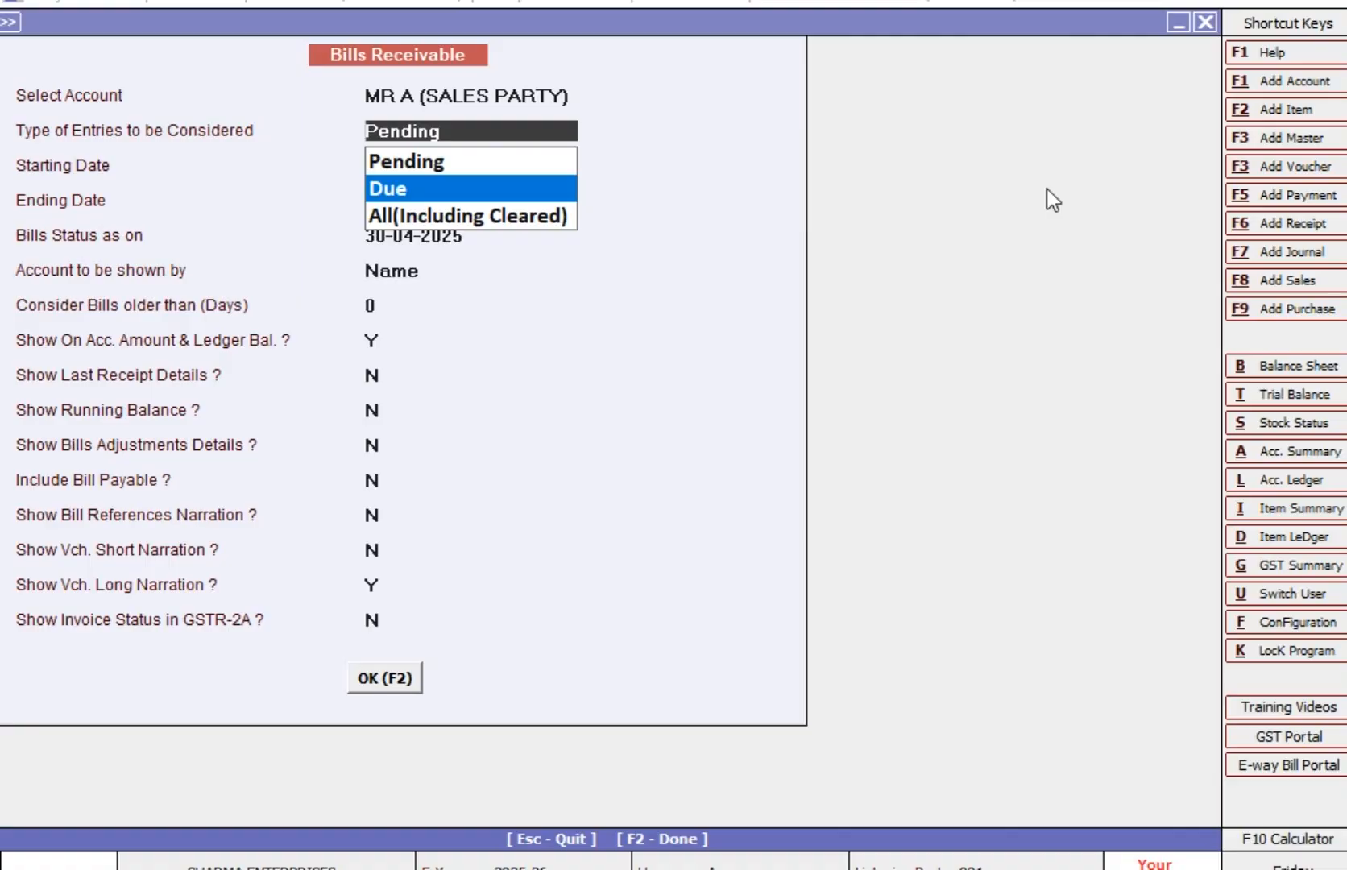
{"action": "key", "text": "Return"}
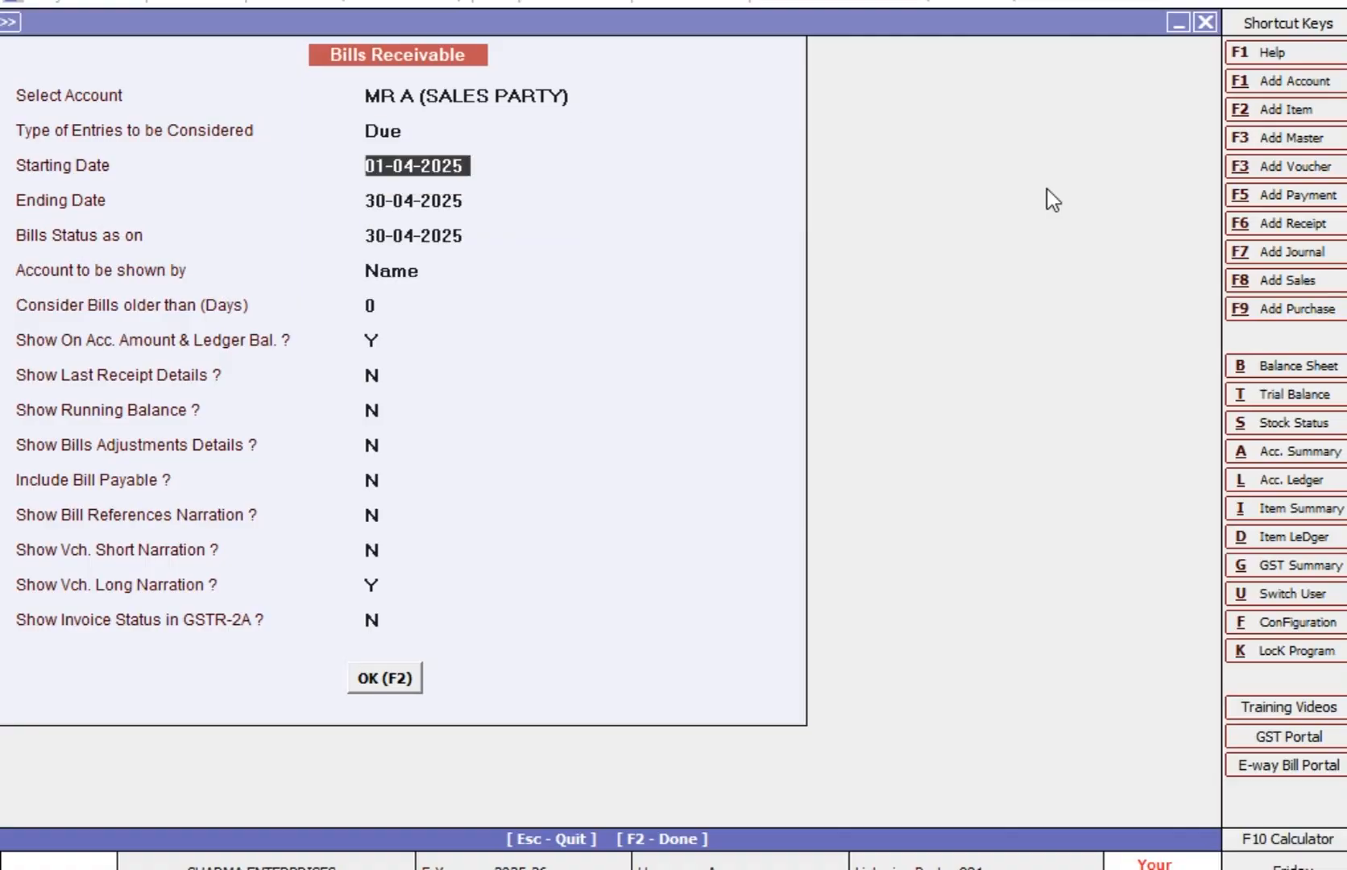
Step: Set the ending date and bills status date to 15-04-2025 and display the due bills of MR A (SALES PARTY)
{"action": "key", "text": "Return"}
{"action": "type", "text": "15-4"}
{"action": "key", "text": "Return"}
{"action": "type", "text": "15-4"}
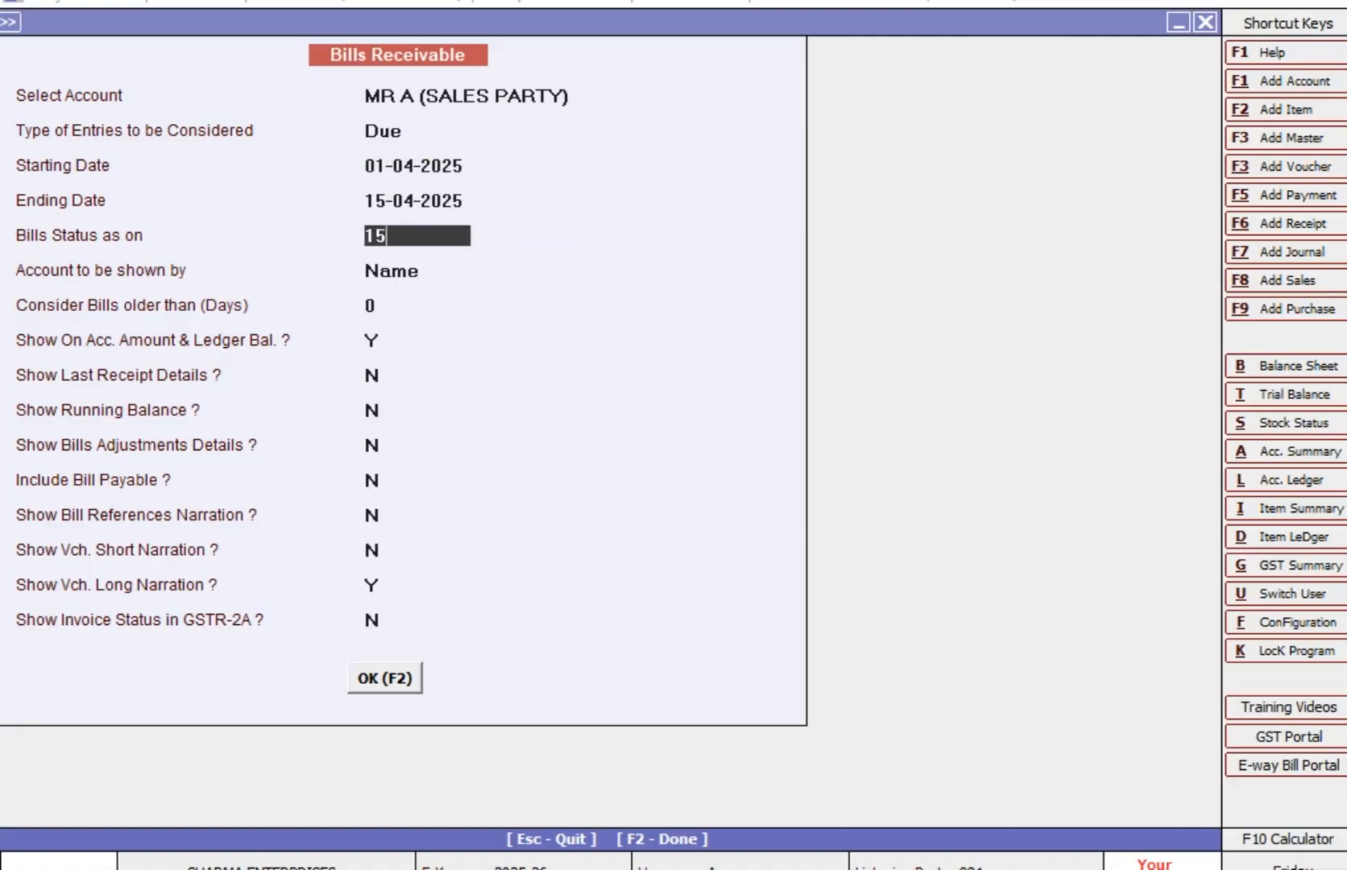
{"action": "key", "text": "Return"}
{"action": "key", "text": "Return"}
{"action": "key", "text": "Return"}
{"action": "key", "text": "Return"}
{"action": "key", "text": "Return"}
{"action": "key", "text": "Return"}
{"action": "key", "text": "Return"}
{"action": "key", "text": "Return"}
{"action": "key", "text": "Return"}
{"action": "key", "text": "F2"}
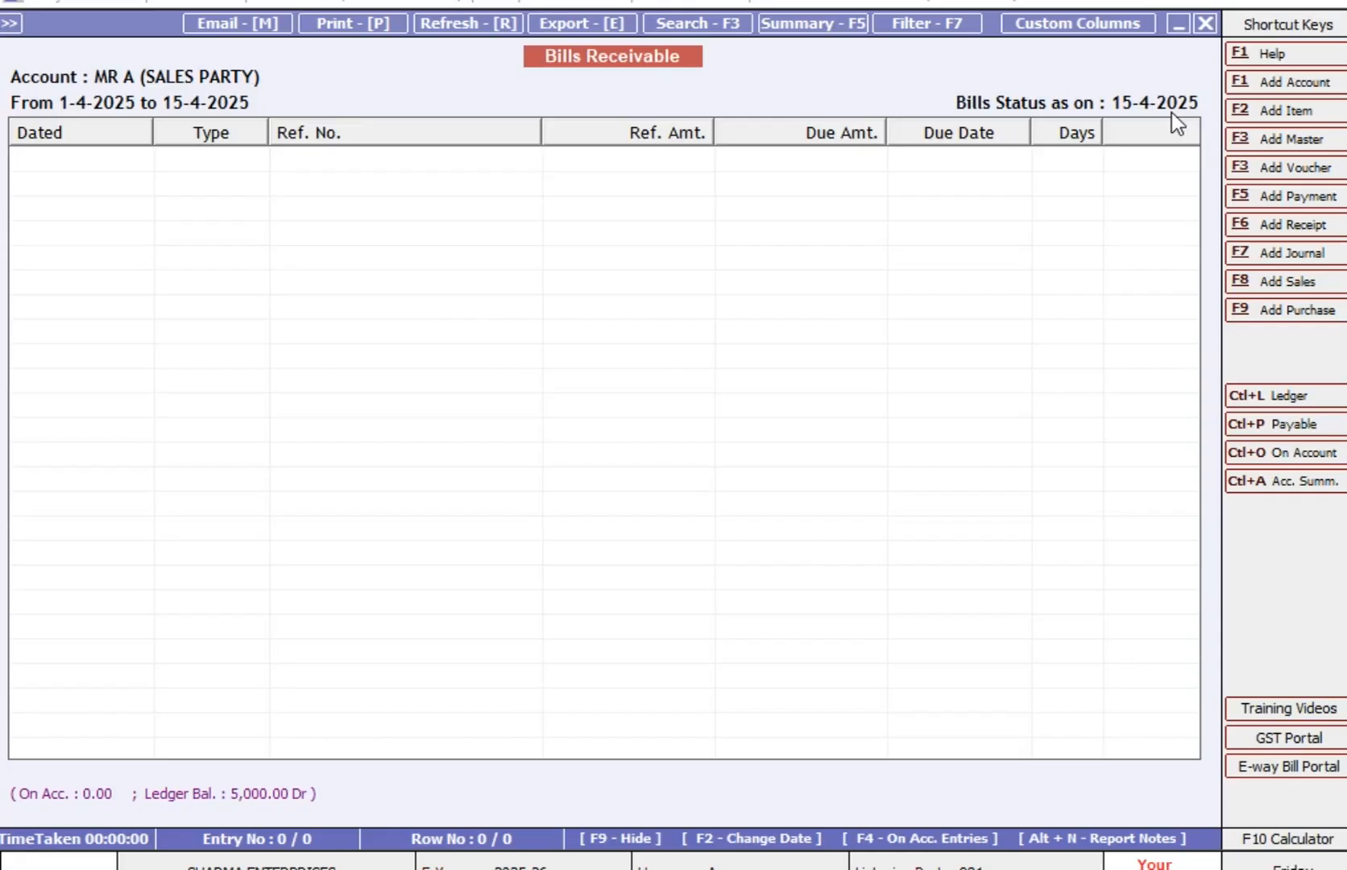
Step: Set the ending date and bills status date to 16-04-2025 and display the due bills of MR A (SALES PARTY)
{"action": "key", "text": "Escape"}
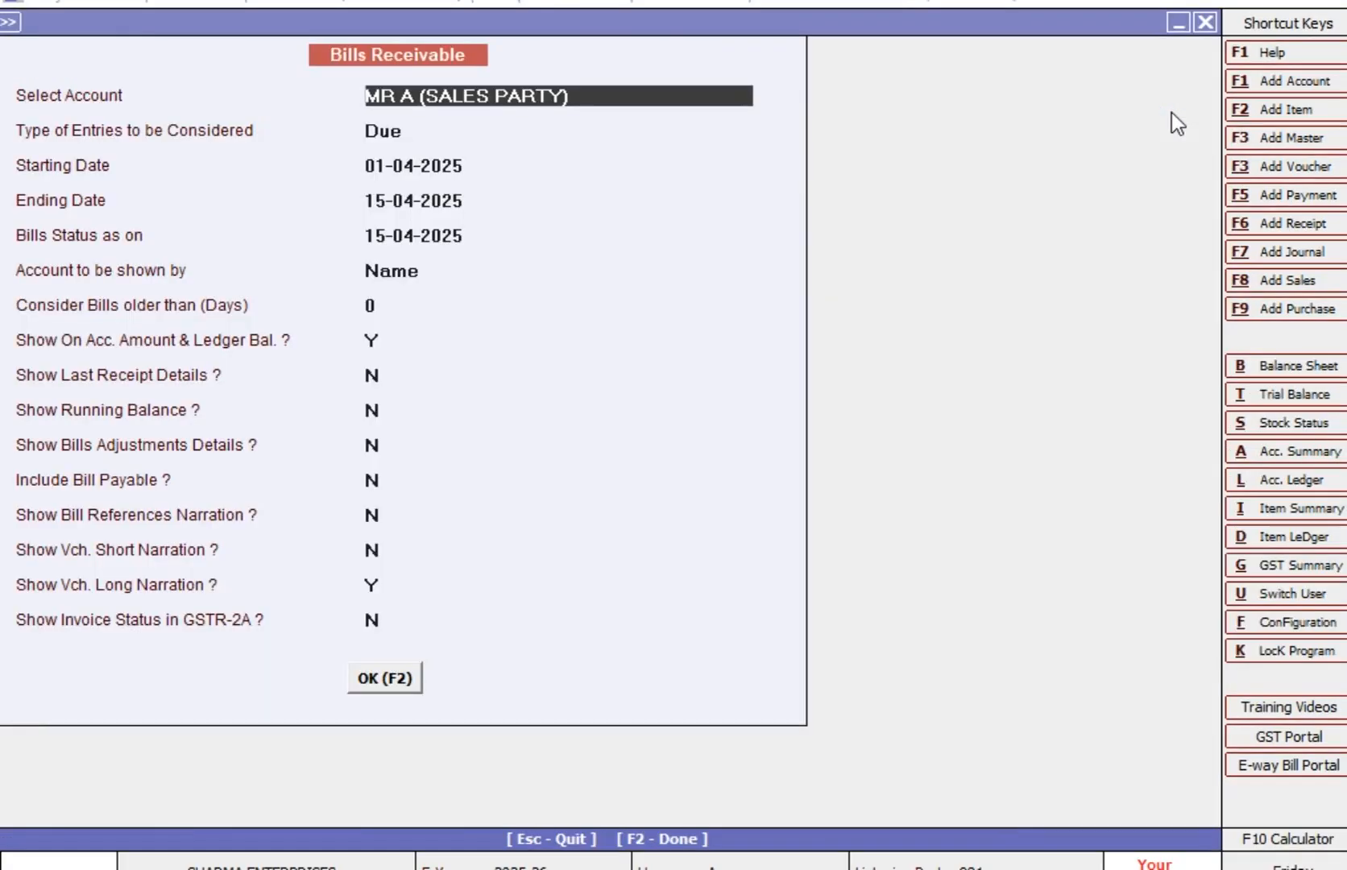
{"action": "key", "text": "Return"}
{"action": "key", "text": "Return"}
{"action": "key", "text": "Return"}
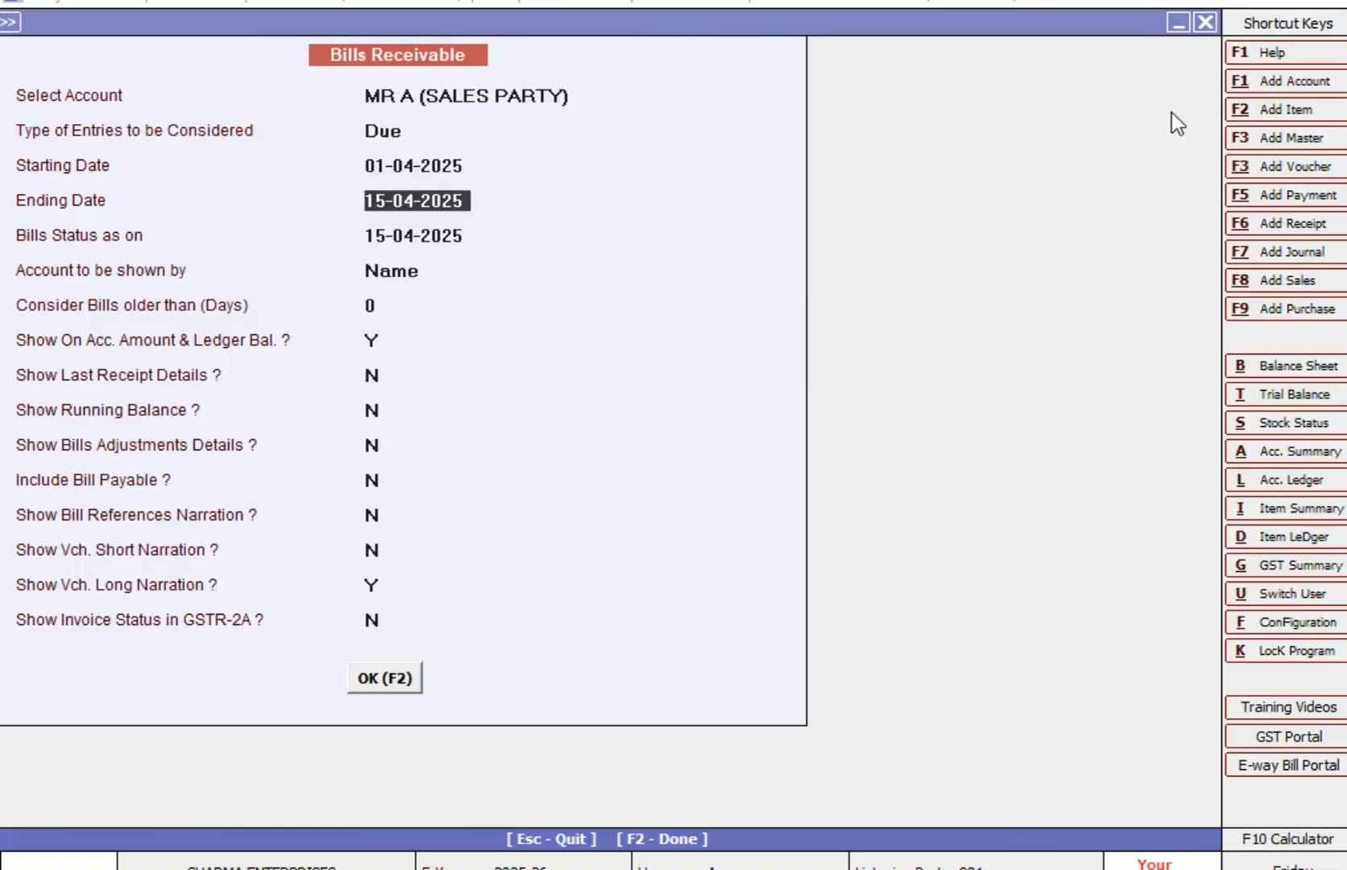
{"action": "type", "text": "16-04"}
{"action": "key", "text": "Return"}
{"action": "type", "text": "16-04"}
{"action": "key", "text": "Return"}
{"action": "key", "text": "Return"}
{"action": "key", "text": "Return"}
{"action": "key", "text": "Return"}
{"action": "key", "text": "Return"}
{"action": "key", "text": "Return"}
{"action": "key", "text": "Return"}
{"action": "key", "text": "Return"}
{"action": "key", "text": "Return"}
{"action": "key", "text": "Return"}
{"action": "key", "text": "Return"}
{"action": "key", "text": "Return"}
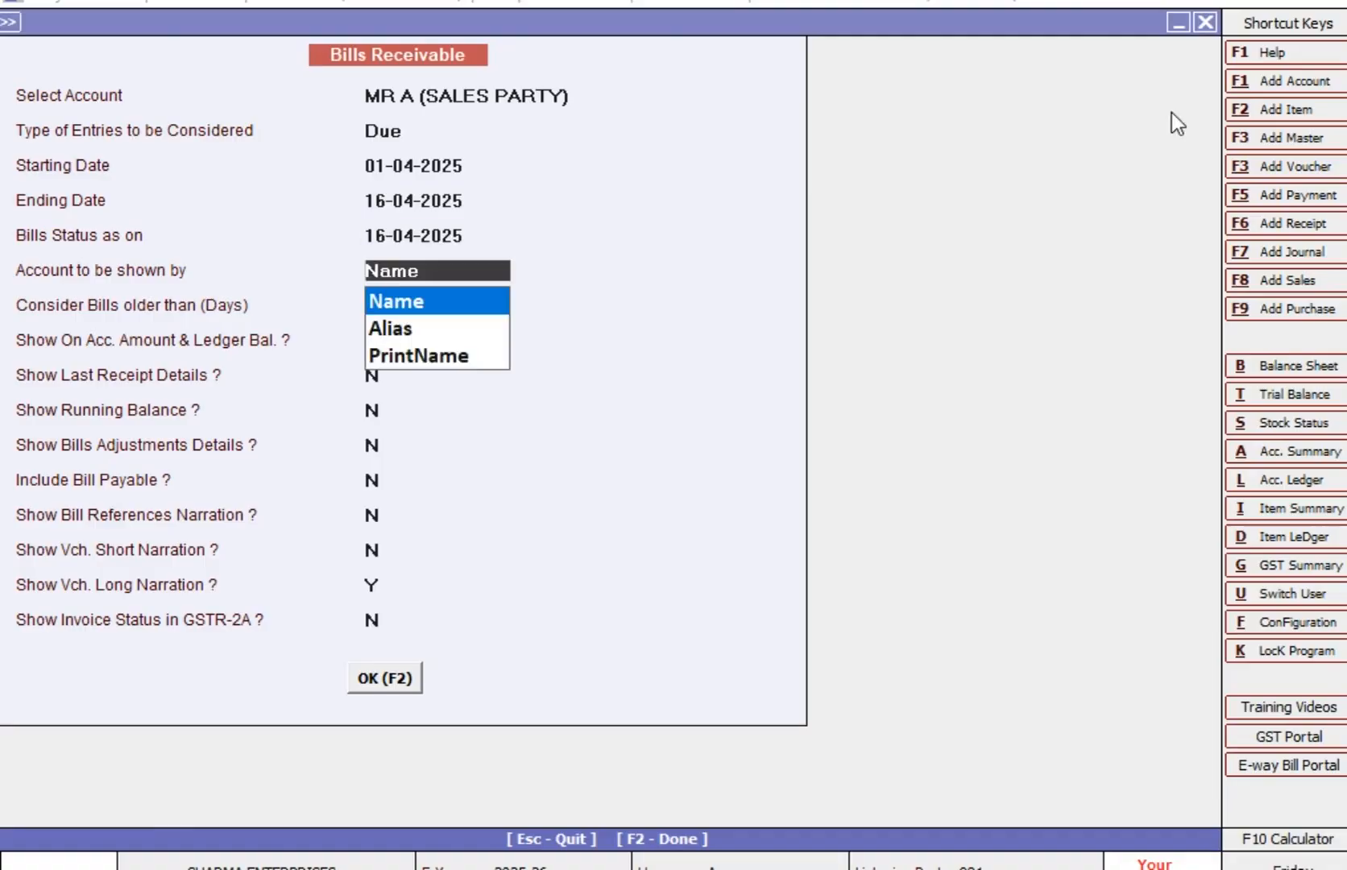
{"action": "key", "text": "F2"}
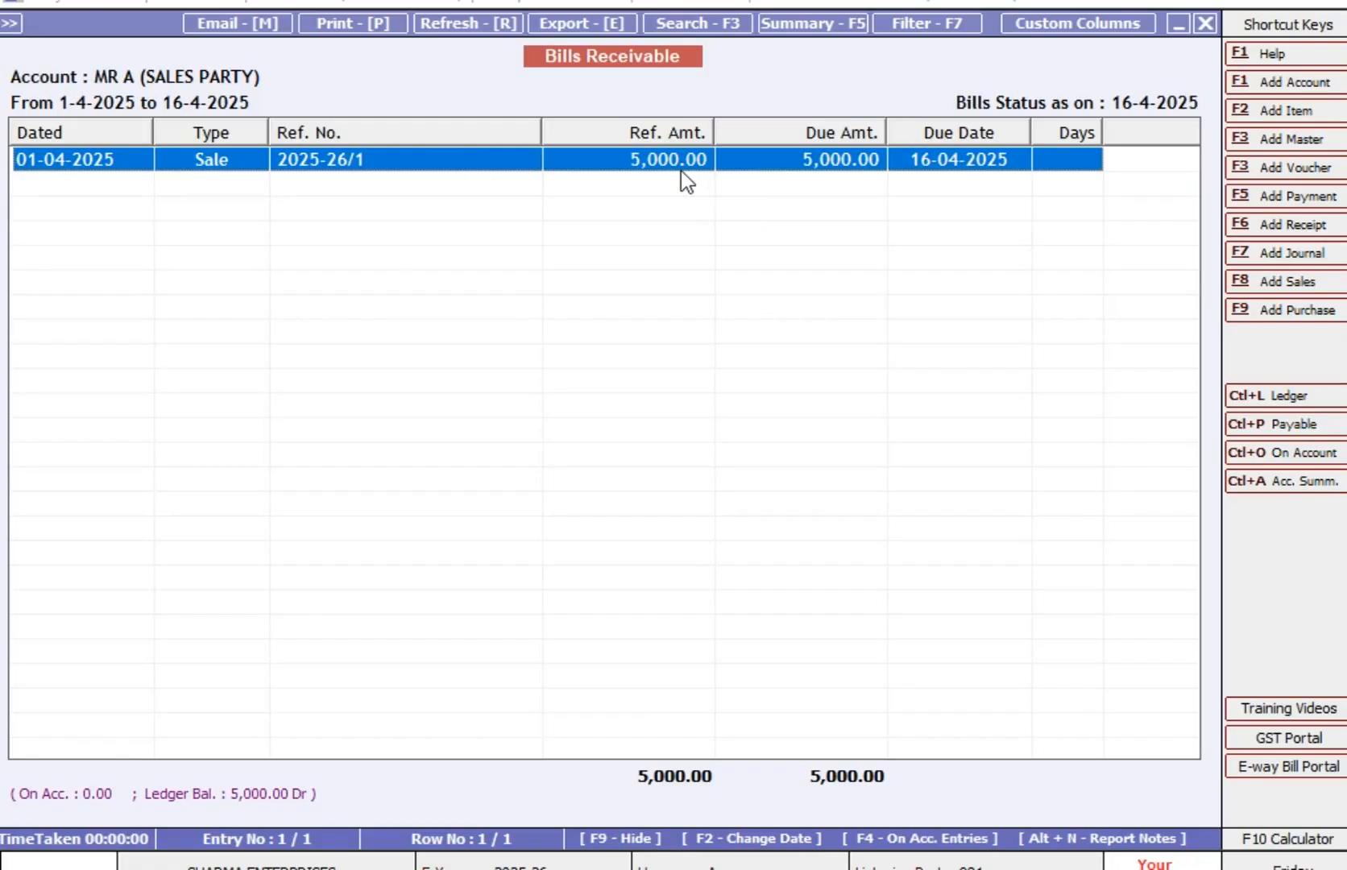
Step: Change the ending date and bills status date to 20-04-2025 and display the due bills of MR A (SALES PARTY)
{"action": "key", "text": "F2"}
{"action": "key", "text": "Return"}
{"action": "key", "text": "Return"}
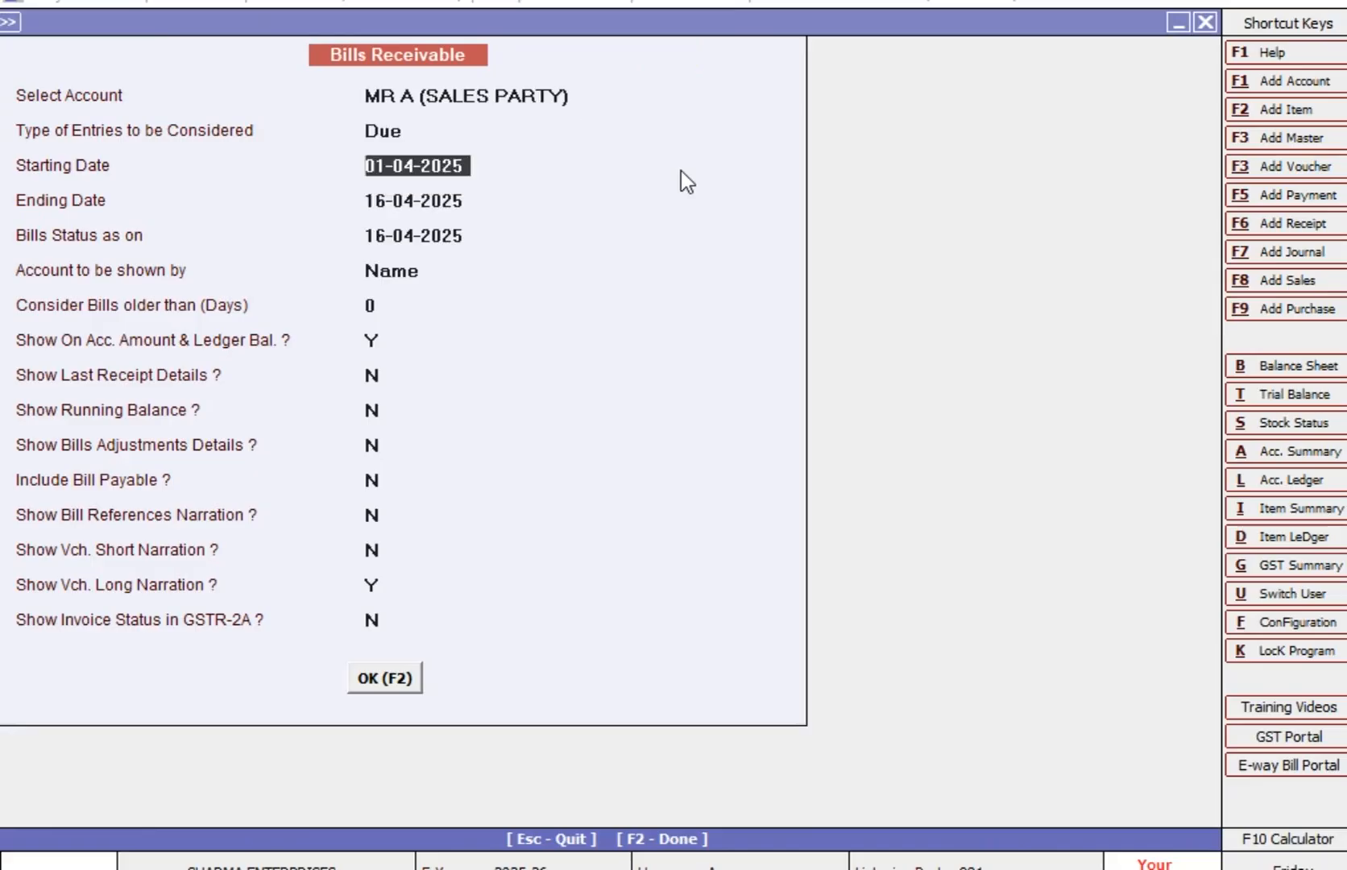
{"action": "key", "text": "Return"}
{"action": "type", "text": "20-"}
{"action": "key", "text": "Return"}
{"action": "type", "text": "20-4"}
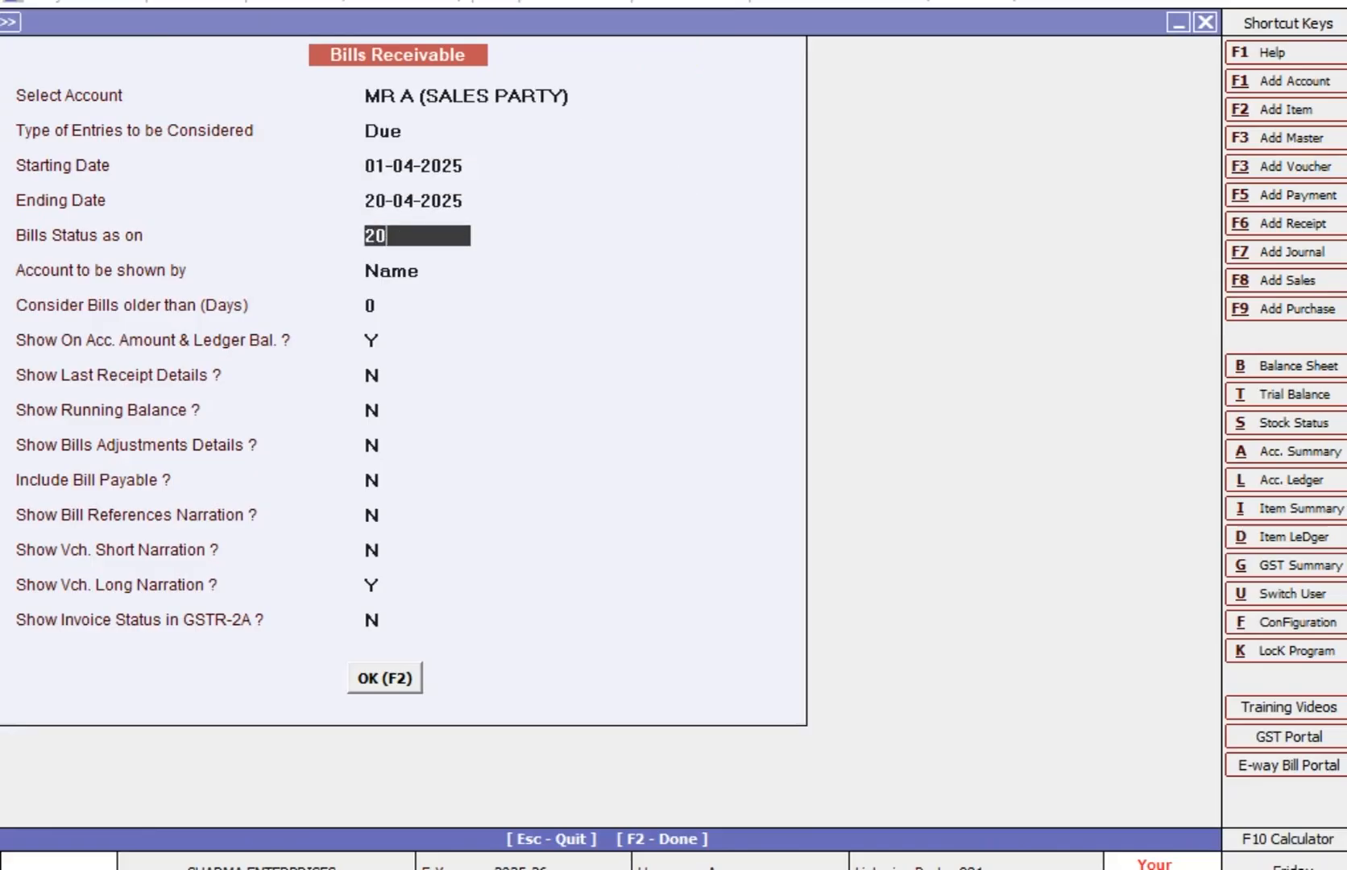
{"action": "key", "text": "Return"}
{"action": "key", "text": "Return"}
{"action": "key", "text": "Return"}
{"action": "key", "text": "Return"}
{"action": "key", "text": "Return"}
{"action": "key", "text": "Return"}
{"action": "key", "text": "Return"}
{"action": "key", "text": "Return"}
{"action": "key", "text": "Return"}
{"action": "key", "text": "Return"}
{"action": "key", "text": "Return"}
{"action": "key", "text": "Return"}
{"action": "key", "text": "Return"}
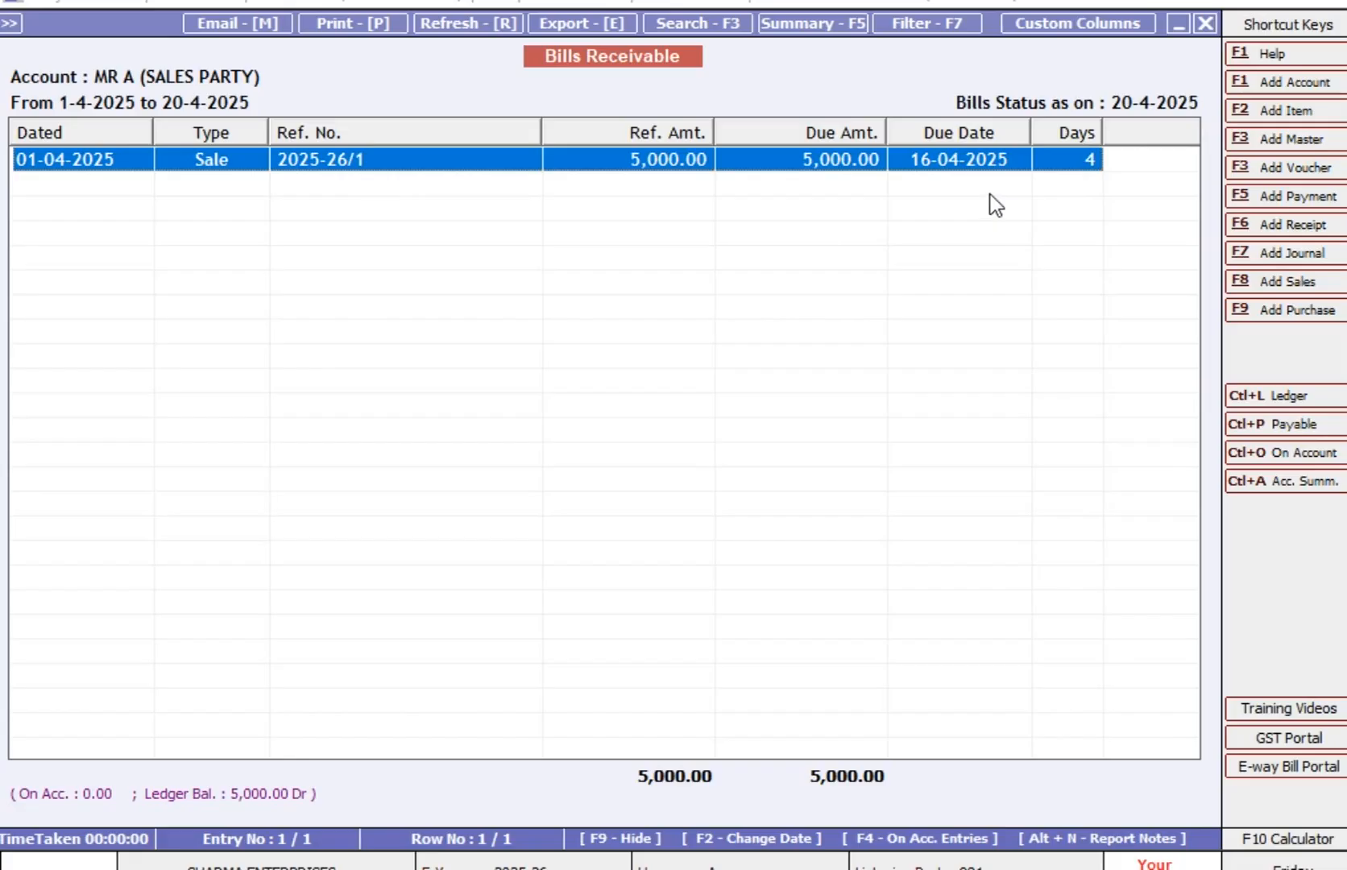
Step: Return to the Bills Receivable criteria and switch the type of entries to All(Including Cleared)
{"action": "key", "text": "Escape"}
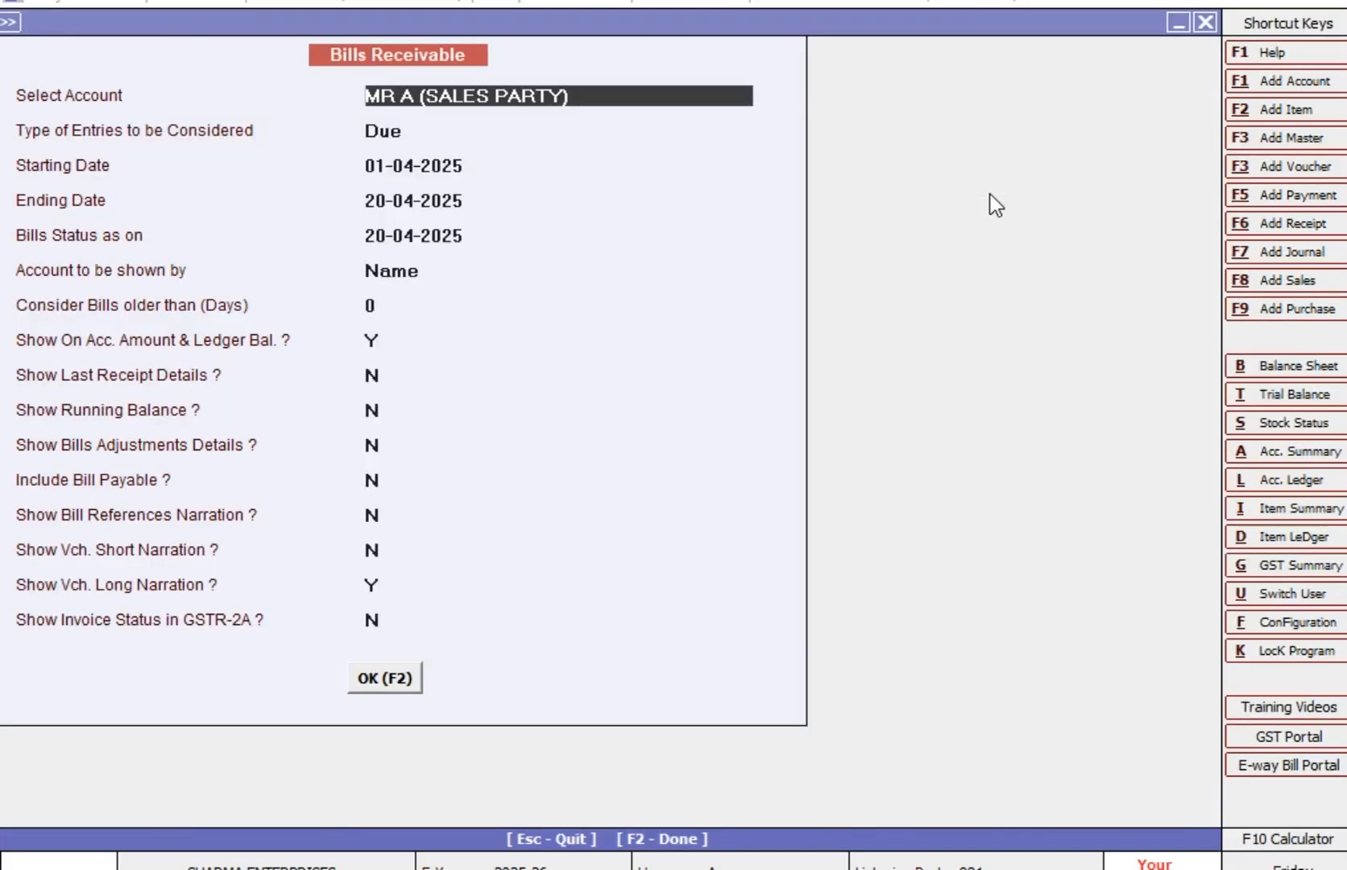
{"action": "key", "text": "Return"}
{"action": "key", "text": "Down"}
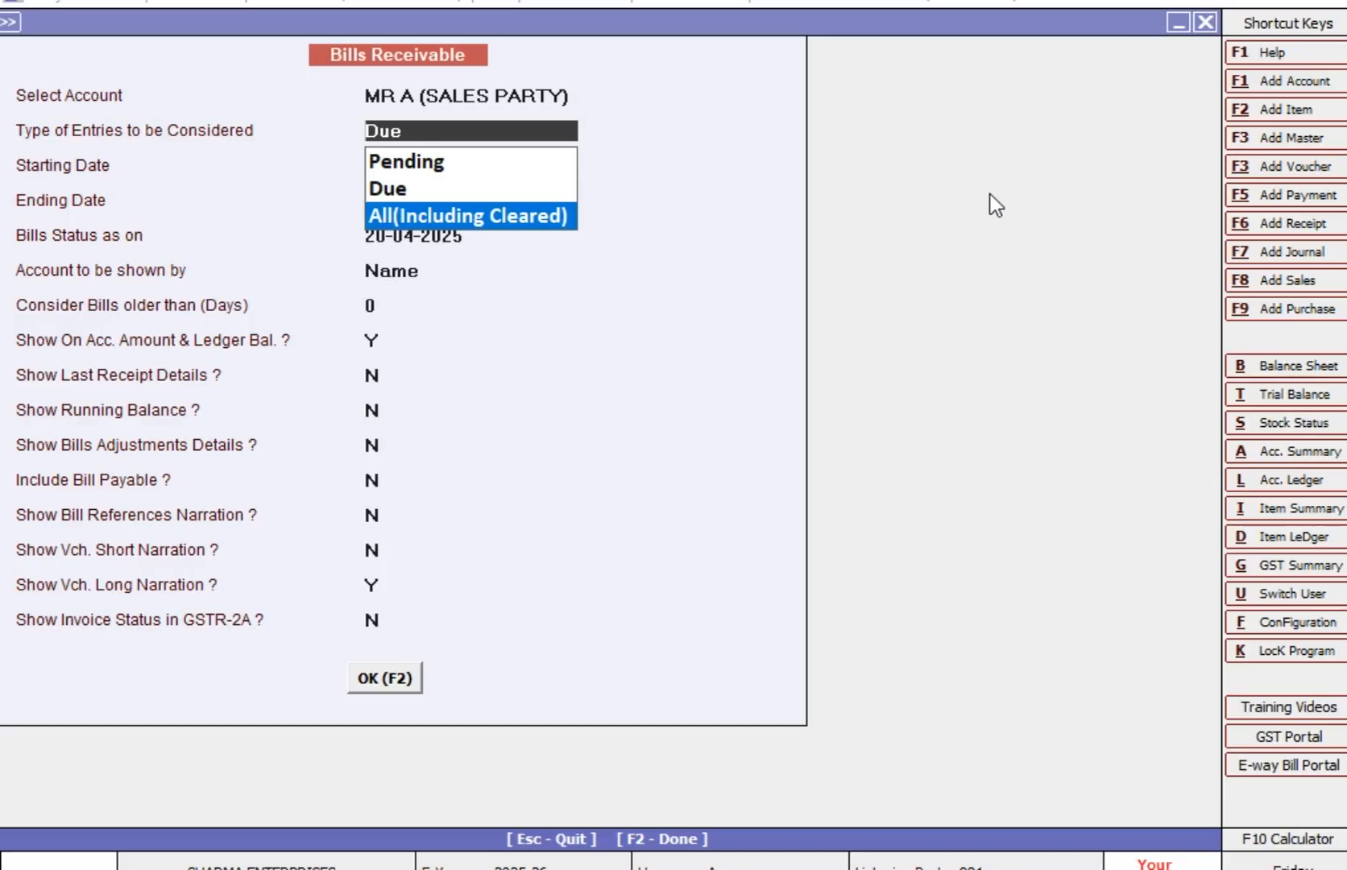
{"action": "key", "text": "Return"}
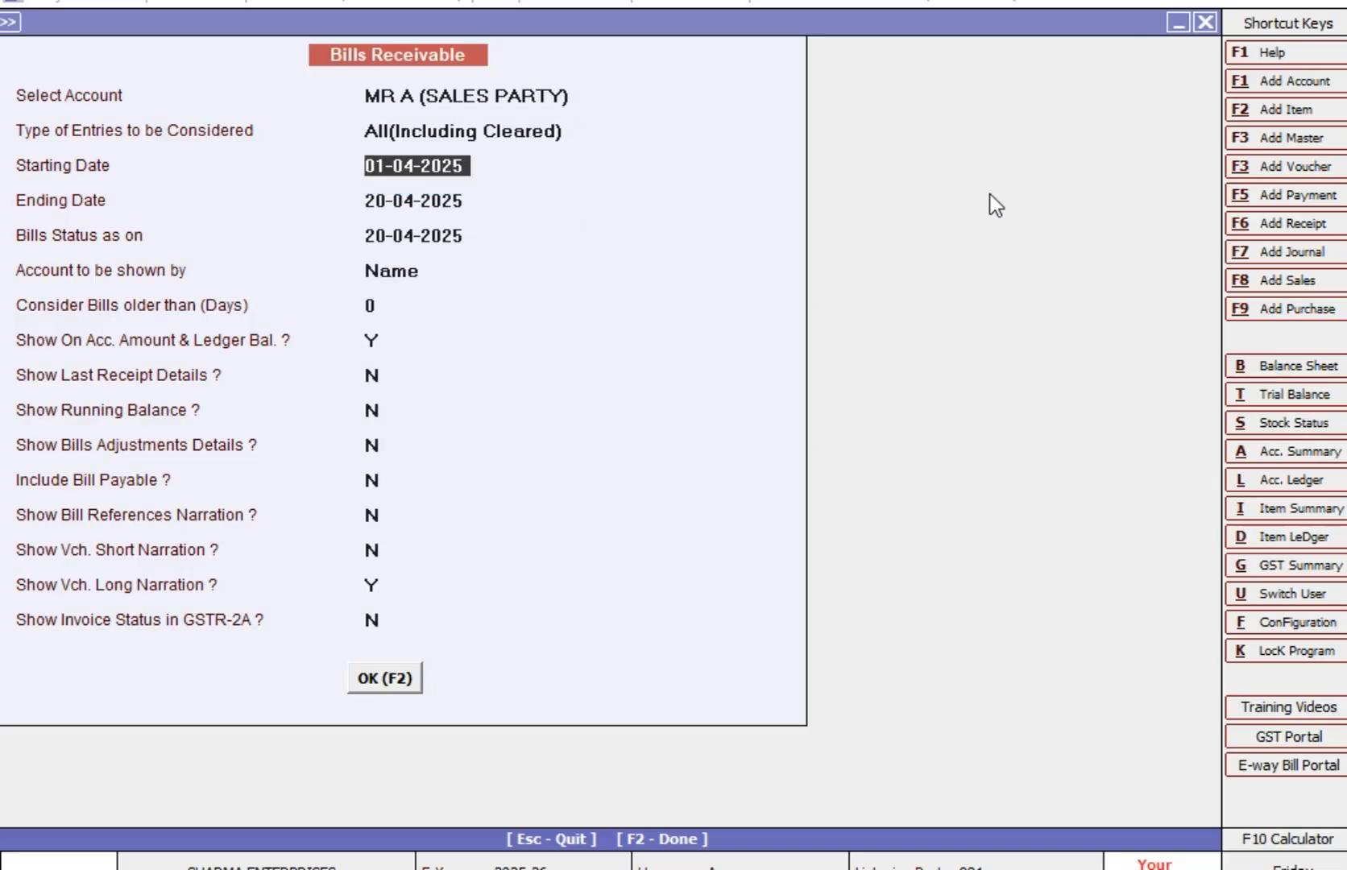
Step: Set the ending date and bills status date to 30-04-2025 and display all bills of MR A (SALES PARTY), including cleared ones
{"action": "key", "text": "Return"}
{"action": "type", "text": "30-04"}
{"action": "key", "text": "Return"}
{"action": "type", "text": "3"}
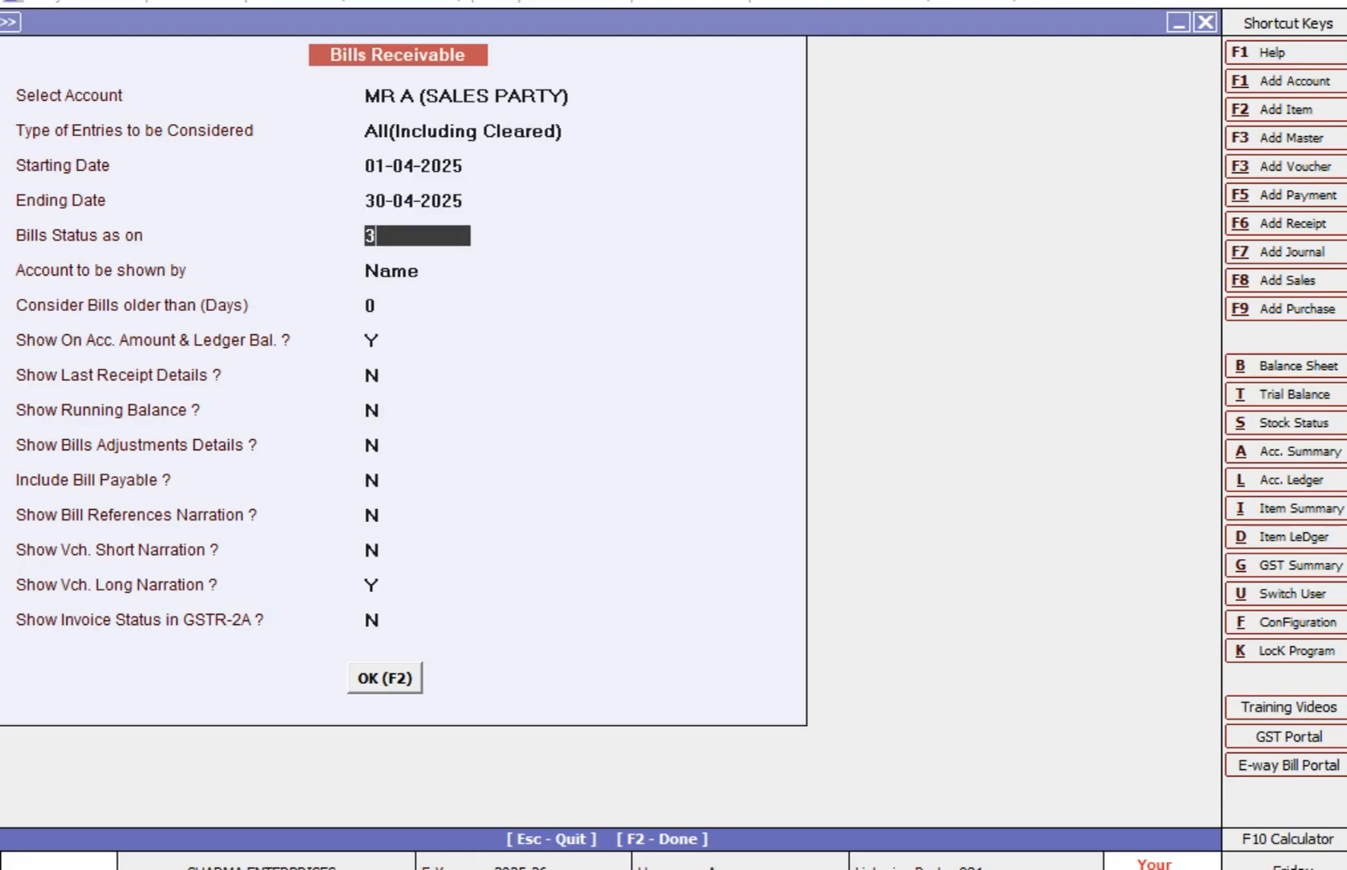
{"action": "type", "text": "0-04"}
{"action": "key", "text": "Return"}
{"action": "key", "text": "Return"}
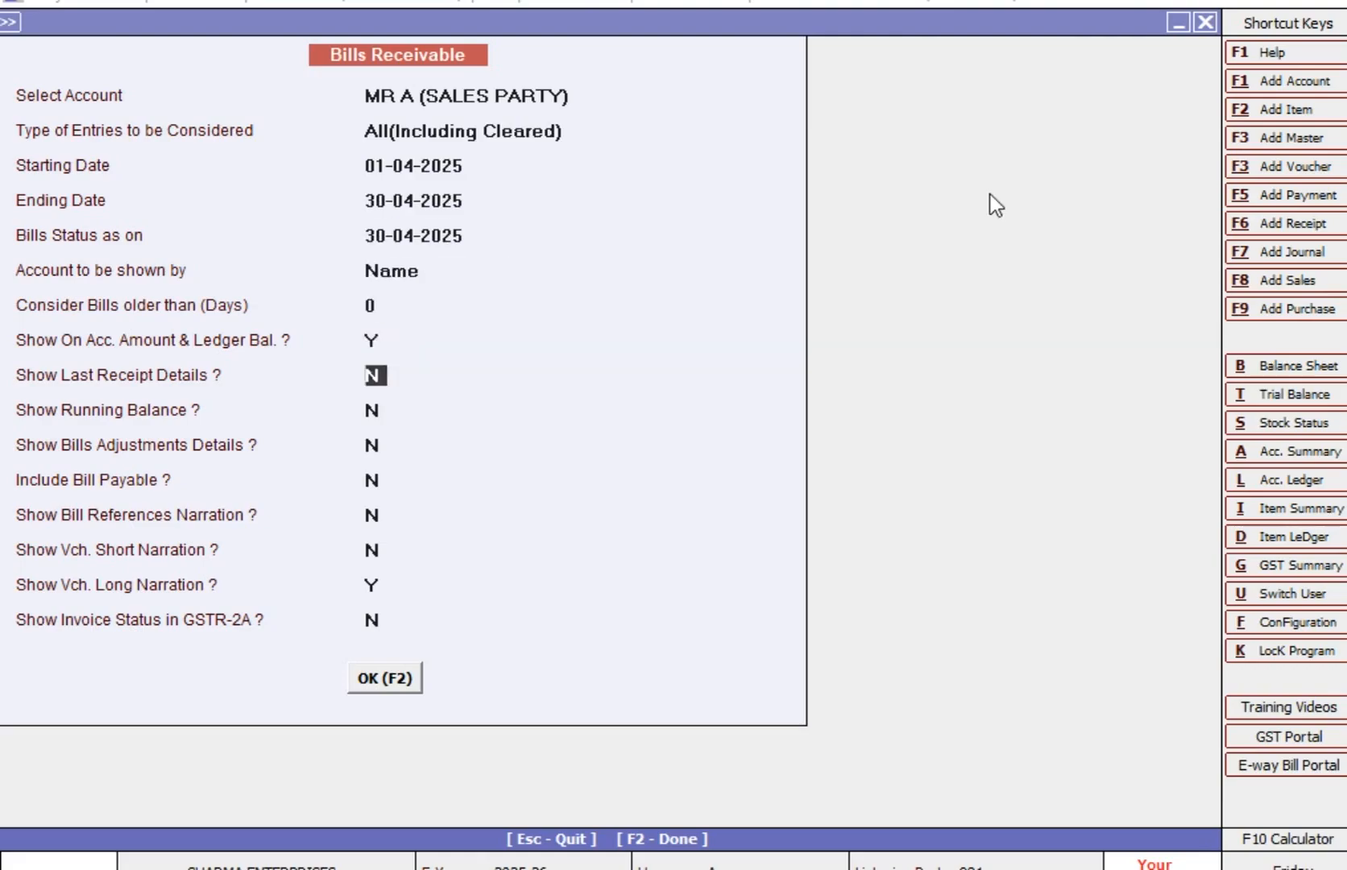
{"action": "key", "text": "Return"}
{"action": "key", "text": "Return"}
{"action": "key", "text": "Return"}
{"action": "key", "text": "Return"}
{"action": "key", "text": "Return"}
{"action": "key", "text": "Return"}
{"action": "key", "text": "Return"}
{"action": "key", "text": "Return"}
{"action": "key", "text": "Return"}
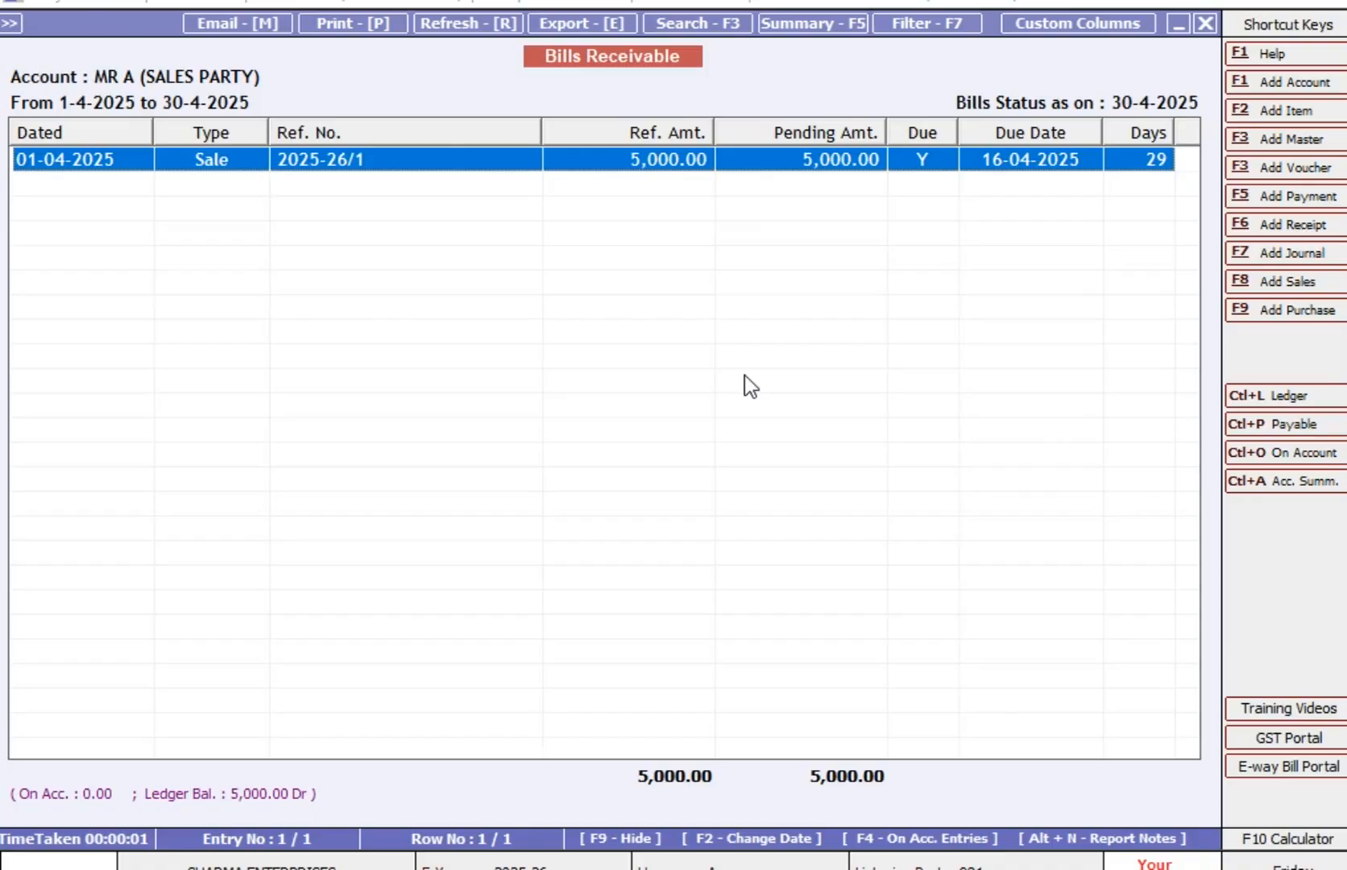
{"action": "key", "text": "p"}
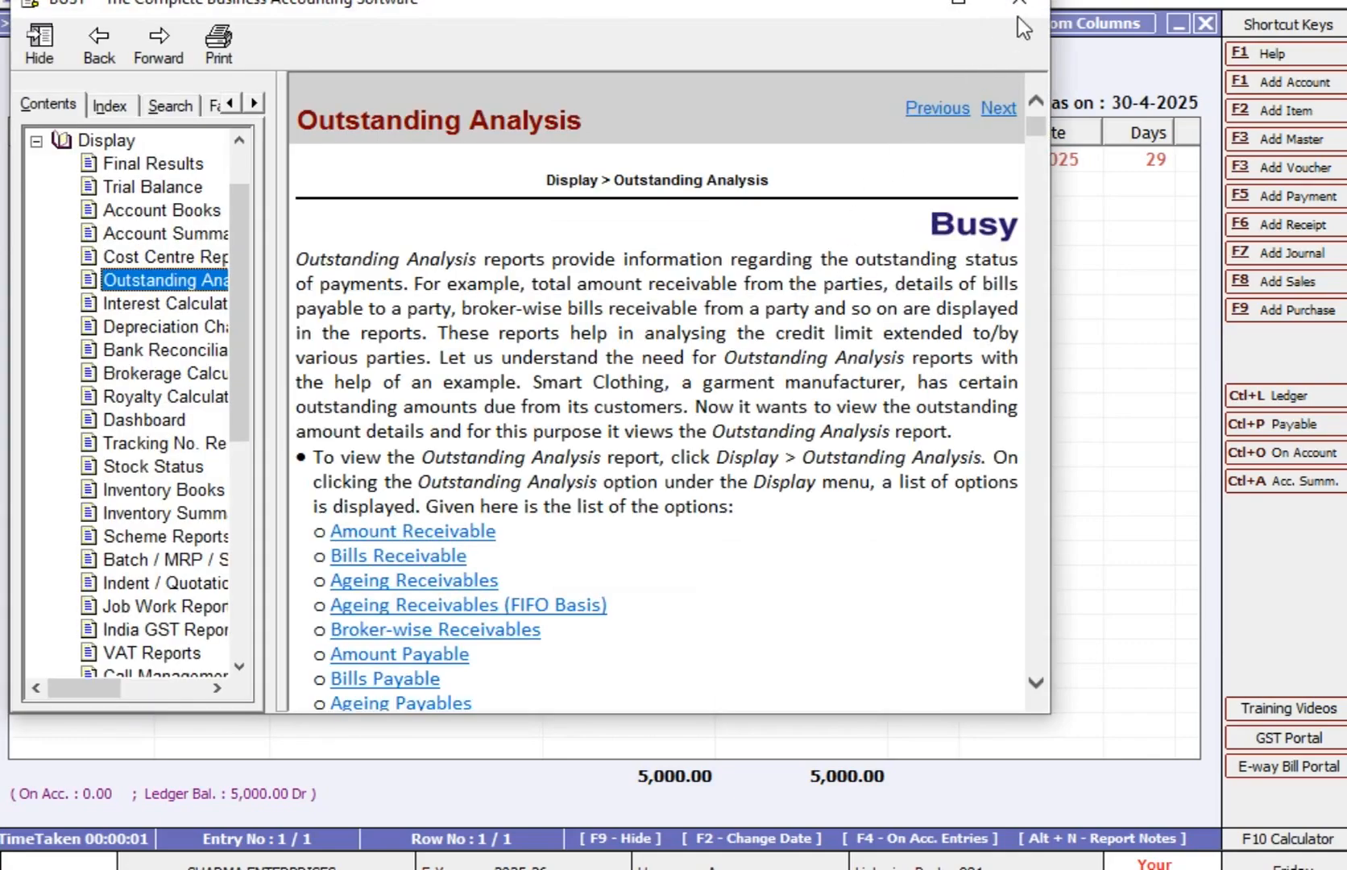
{"action": "key", "text": "Escape"}
Step: Leave the report and start a receipt voucher dated 05-04-2025 with GST nature Not Applicable and a credit first row
{"action": "key", "text": "Escape"}
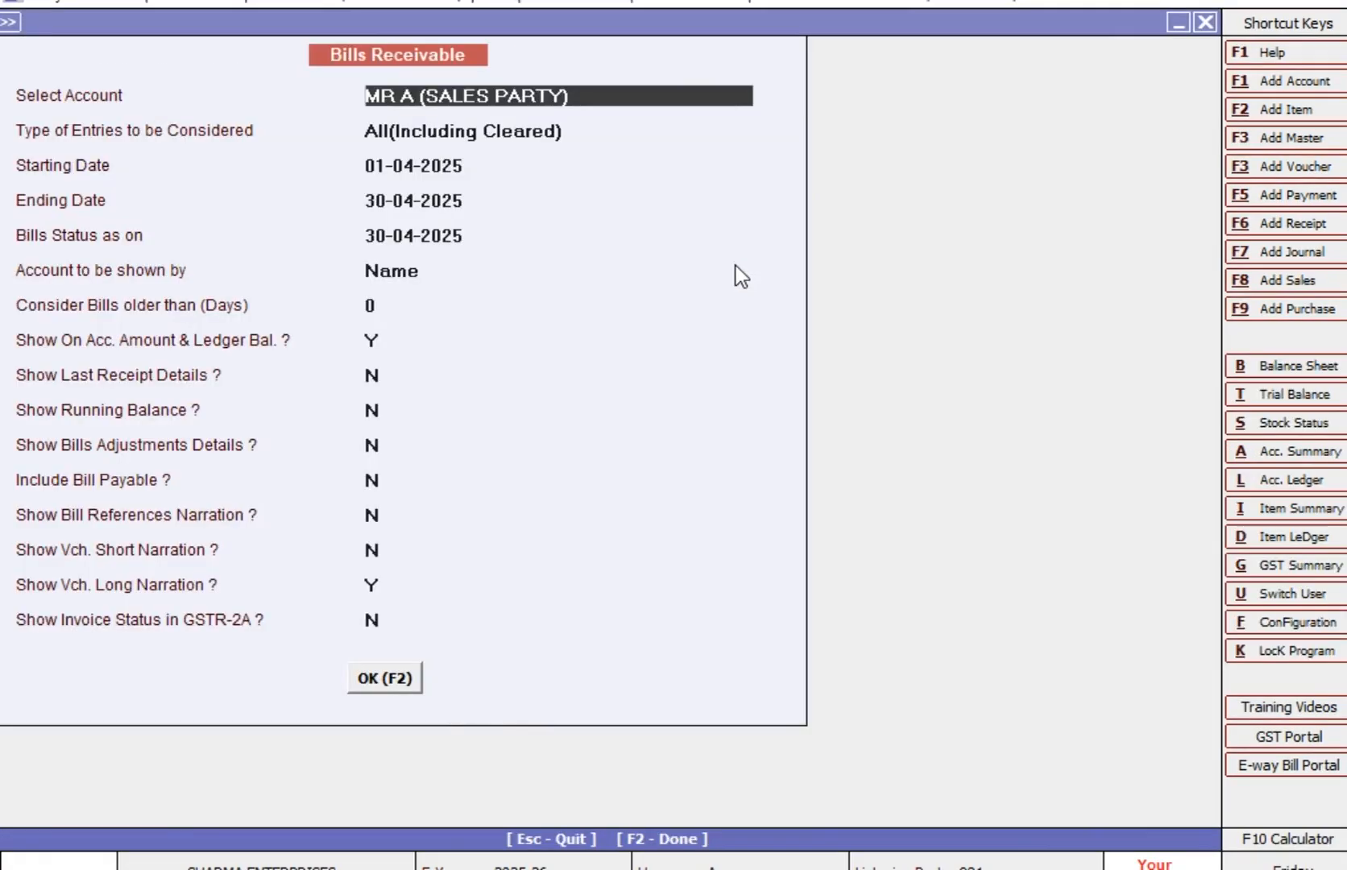
{"action": "key", "text": "Escape"}
{"action": "key", "text": "Left"}
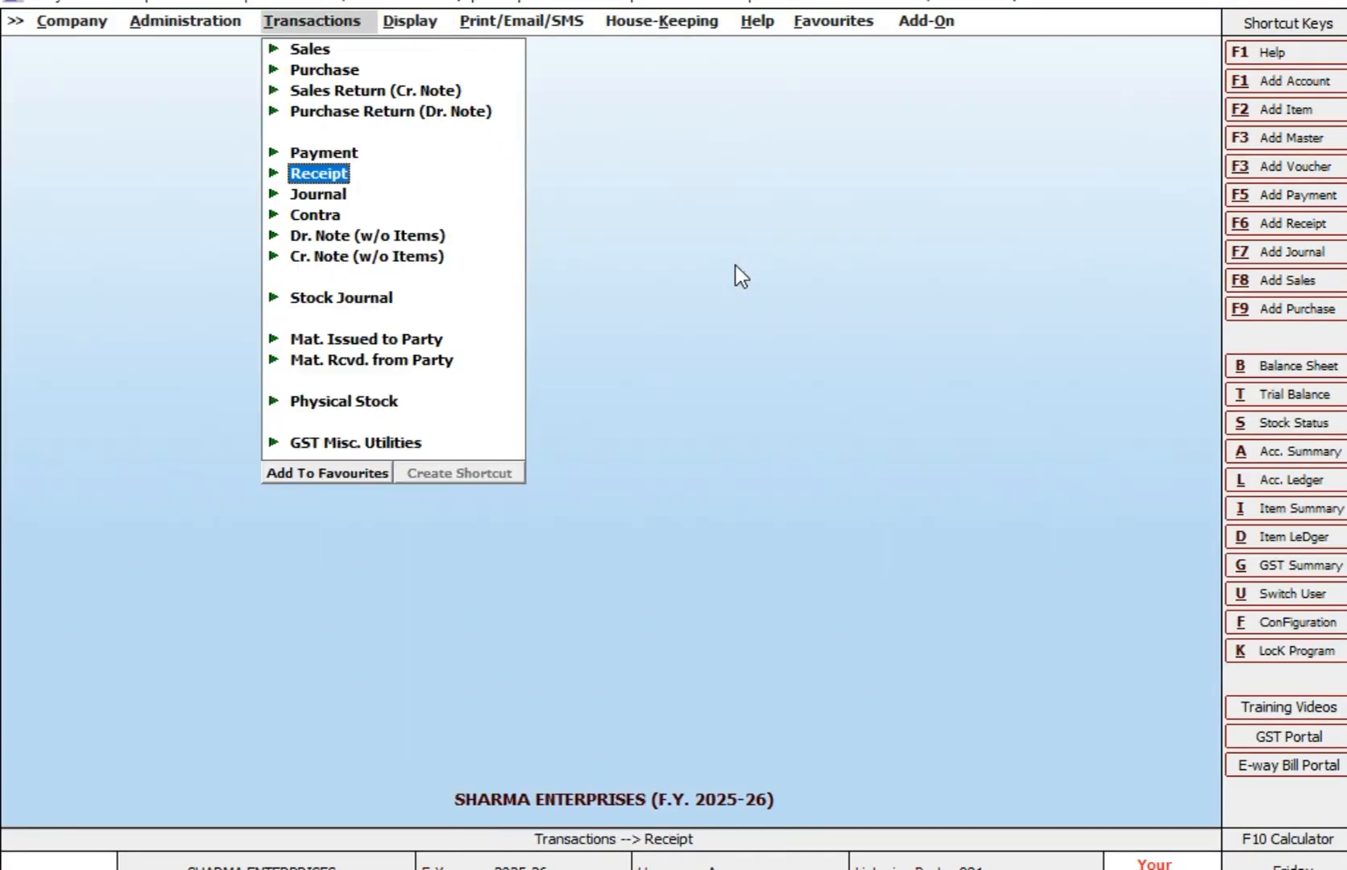
{"action": "key", "text": "Return"}
{"action": "key", "text": "Return"}
{"action": "key", "text": "Return"}
{"action": "type", "text": "5"}
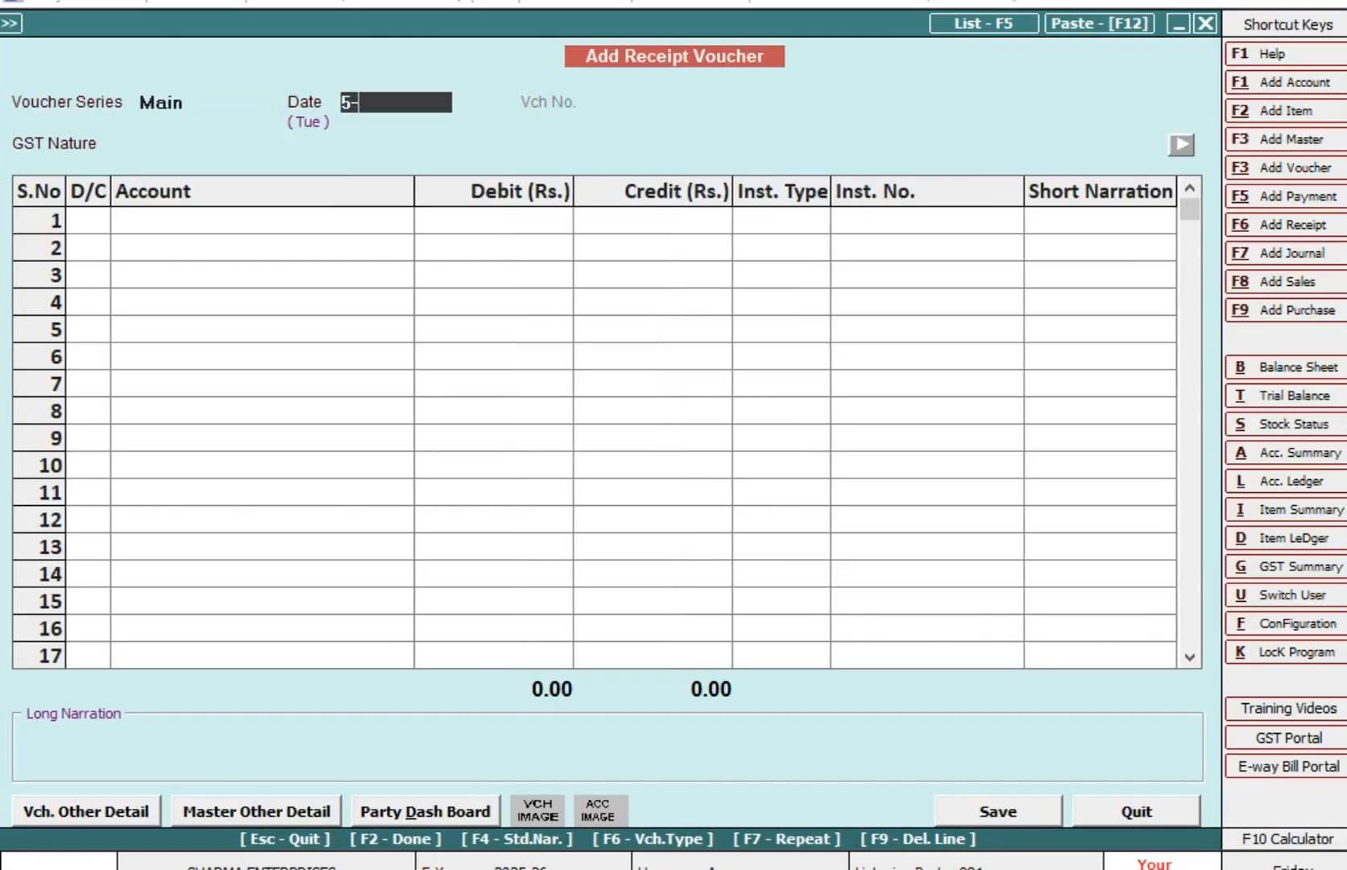
{"action": "type", "text": "-"}
{"action": "key", "text": "Return"}
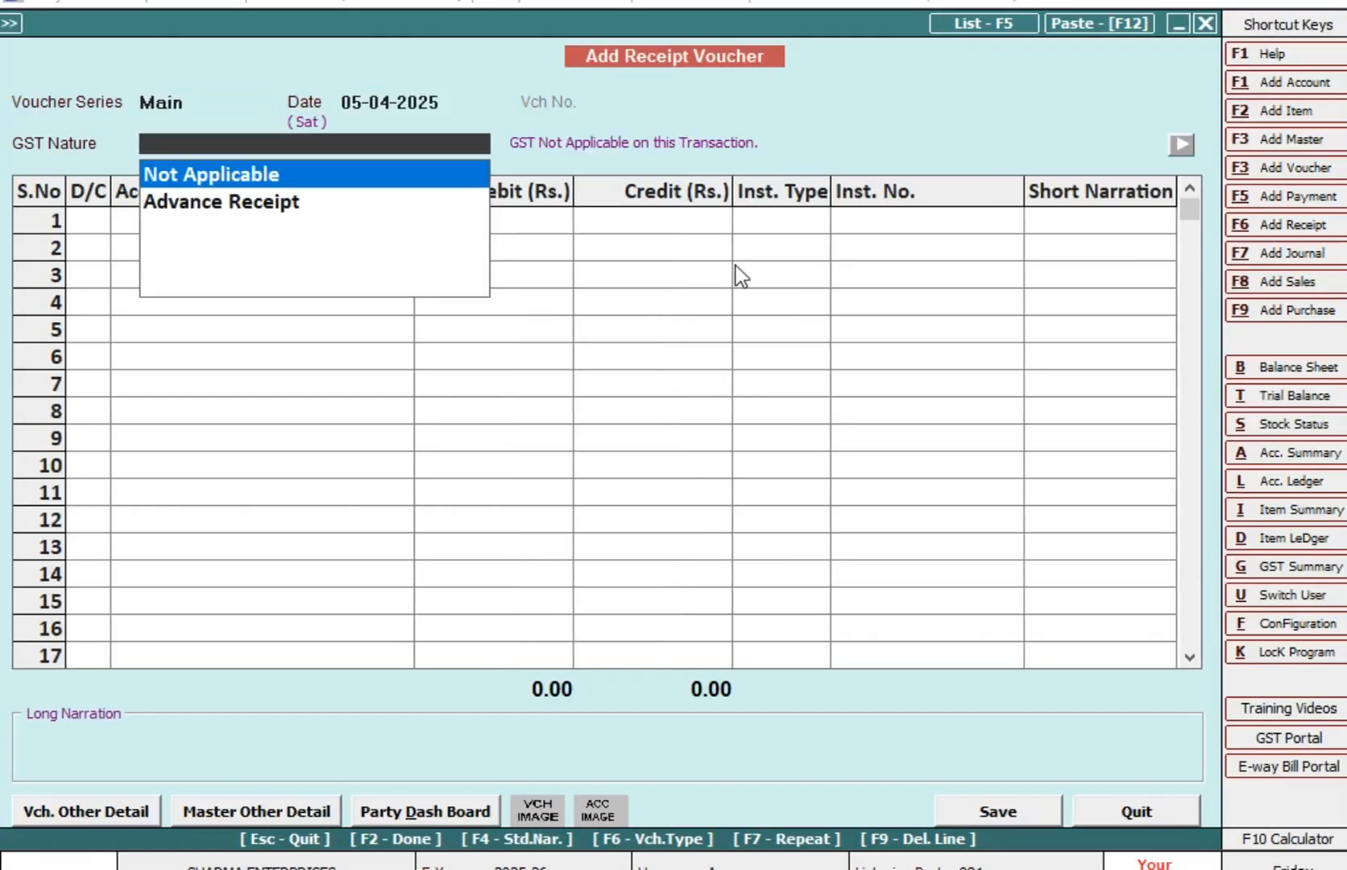
{"action": "key", "text": "Return"}
{"action": "key", "text": "Return"}
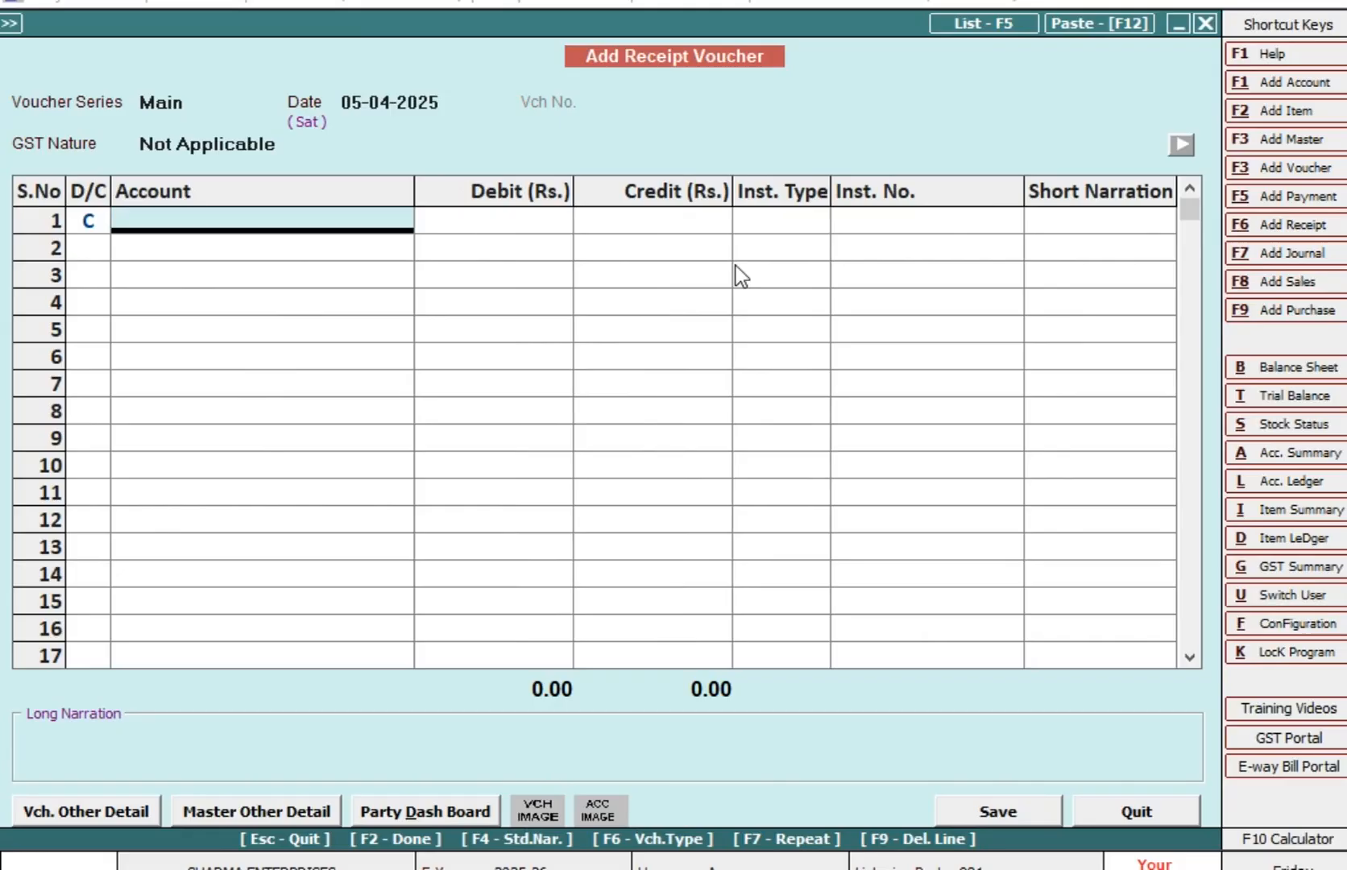
Step: Credit MR A (SALES PARTY) with Rs. 5,000 in the first row of the receipt voucher
{"action": "type", "text": "MR"}
{"action": "key", "text": "Return"}
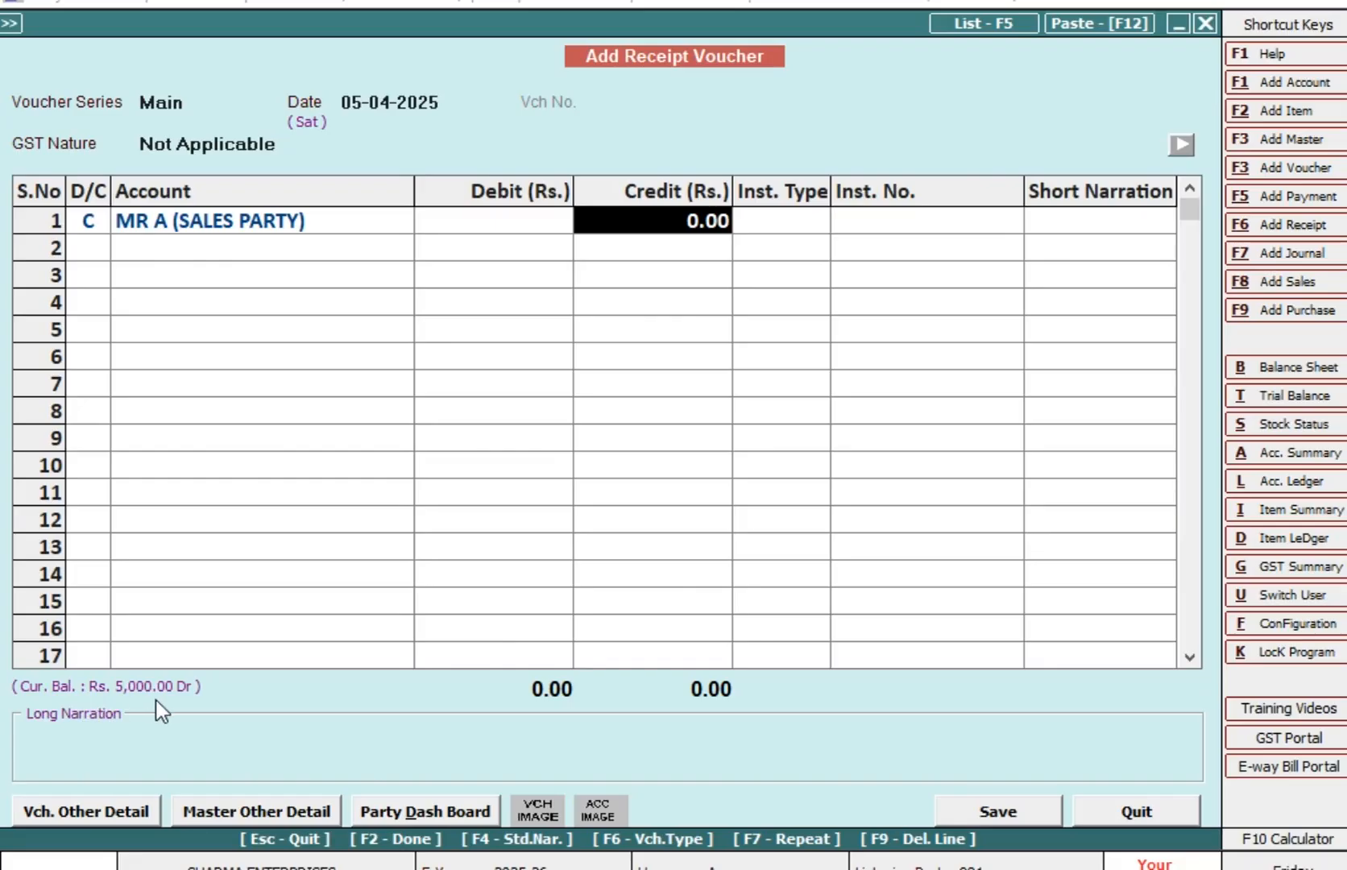
{"action": "type", "text": "5000"}
{"action": "key", "text": "Return"}
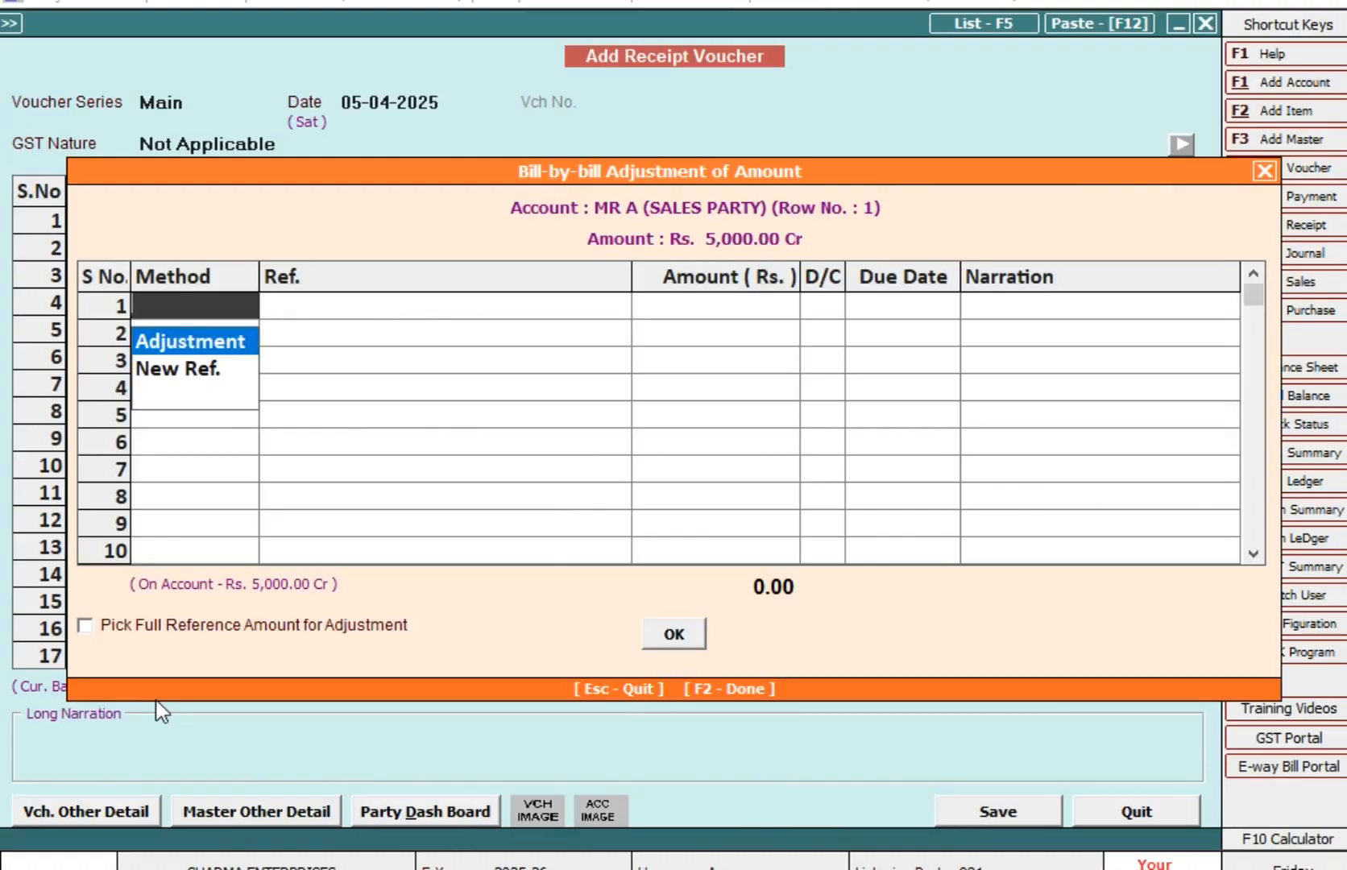
Step: Adjust the Rs. 5,000 receipt against bill reference 2025-26/1 and complete the party row without narration
{"action": "key", "text": "Return"}
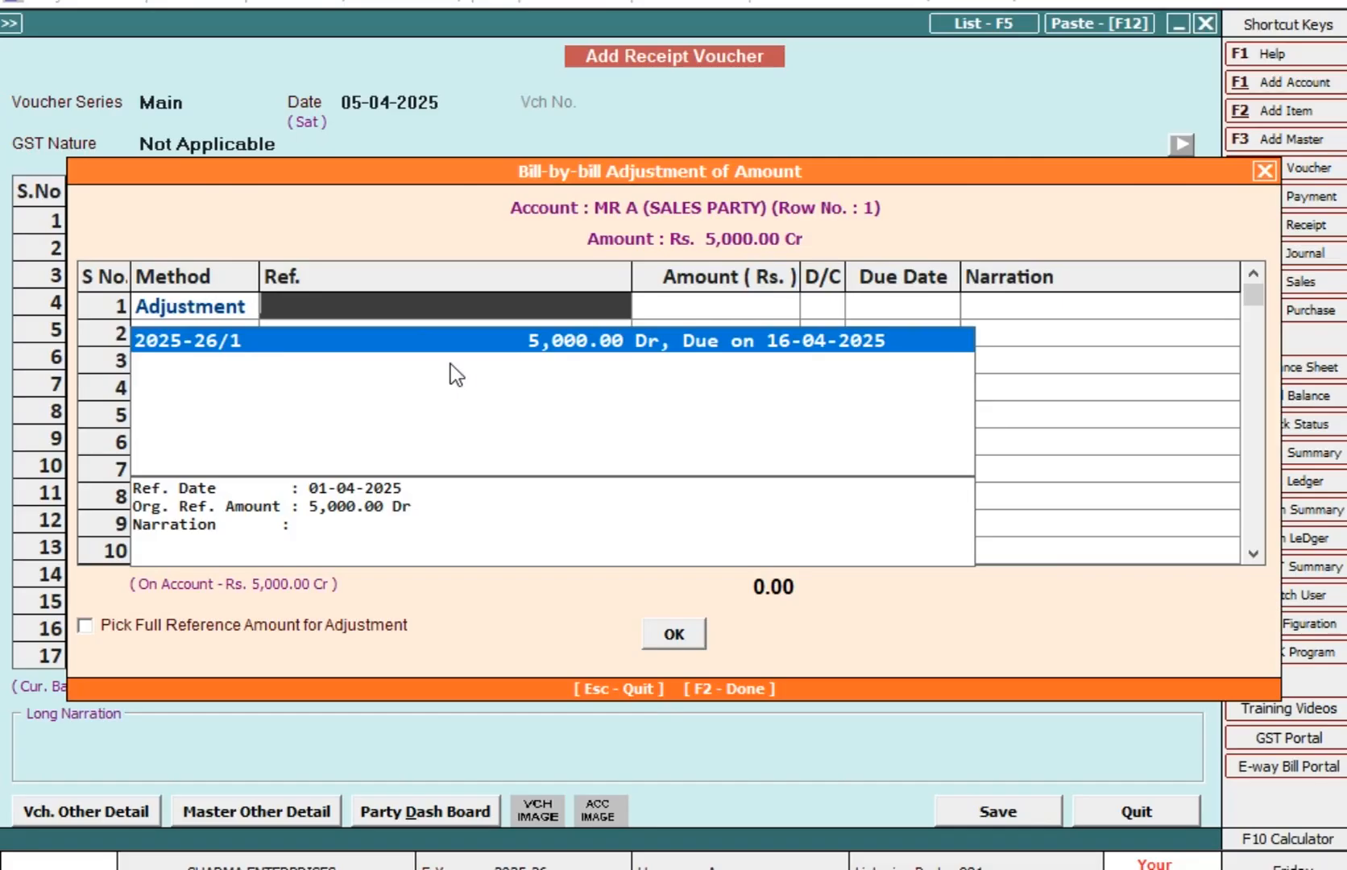
{"action": "key", "text": "Return"}
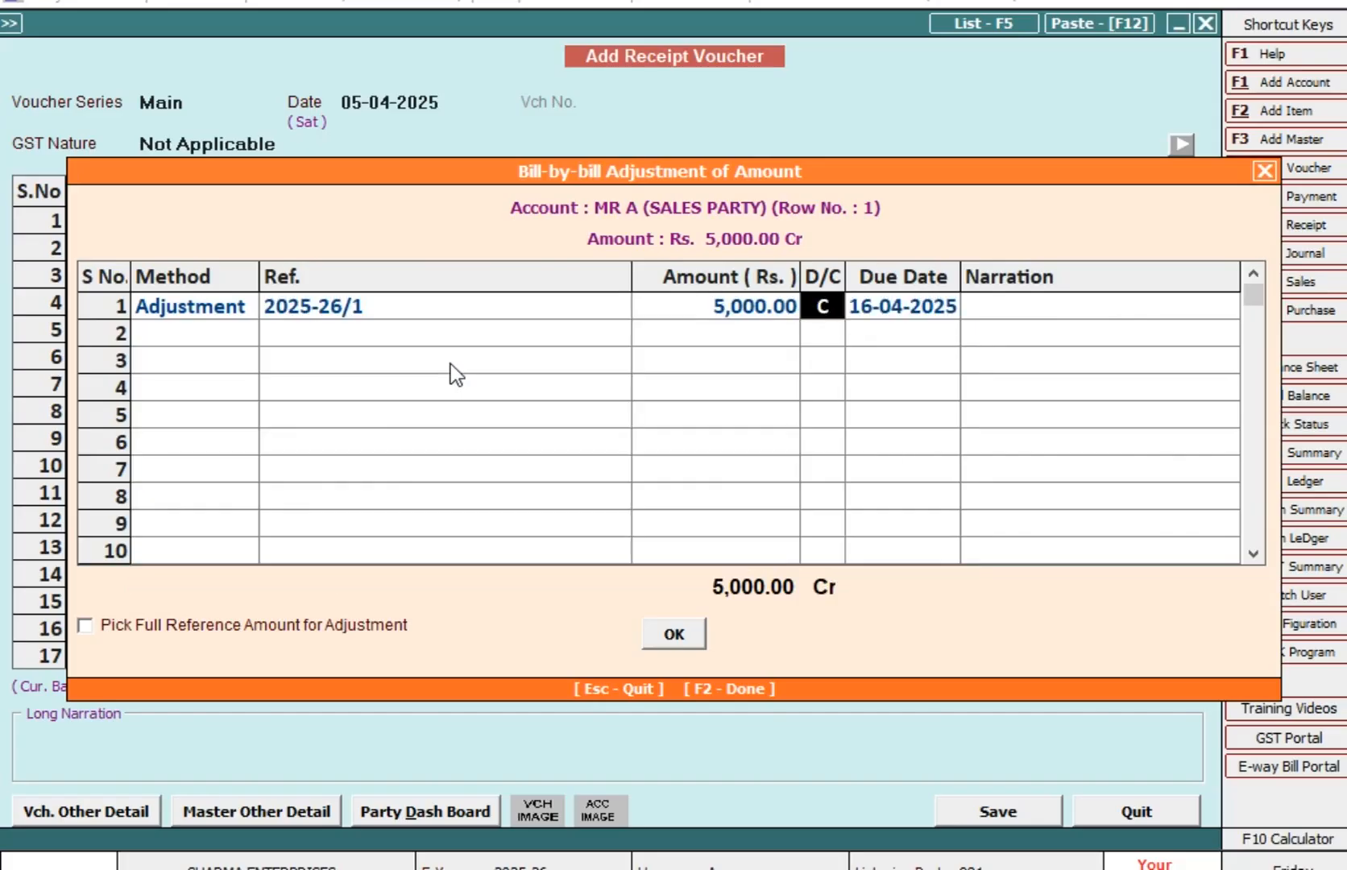
{"action": "key", "text": "Return"}
{"action": "key", "text": "Return"}
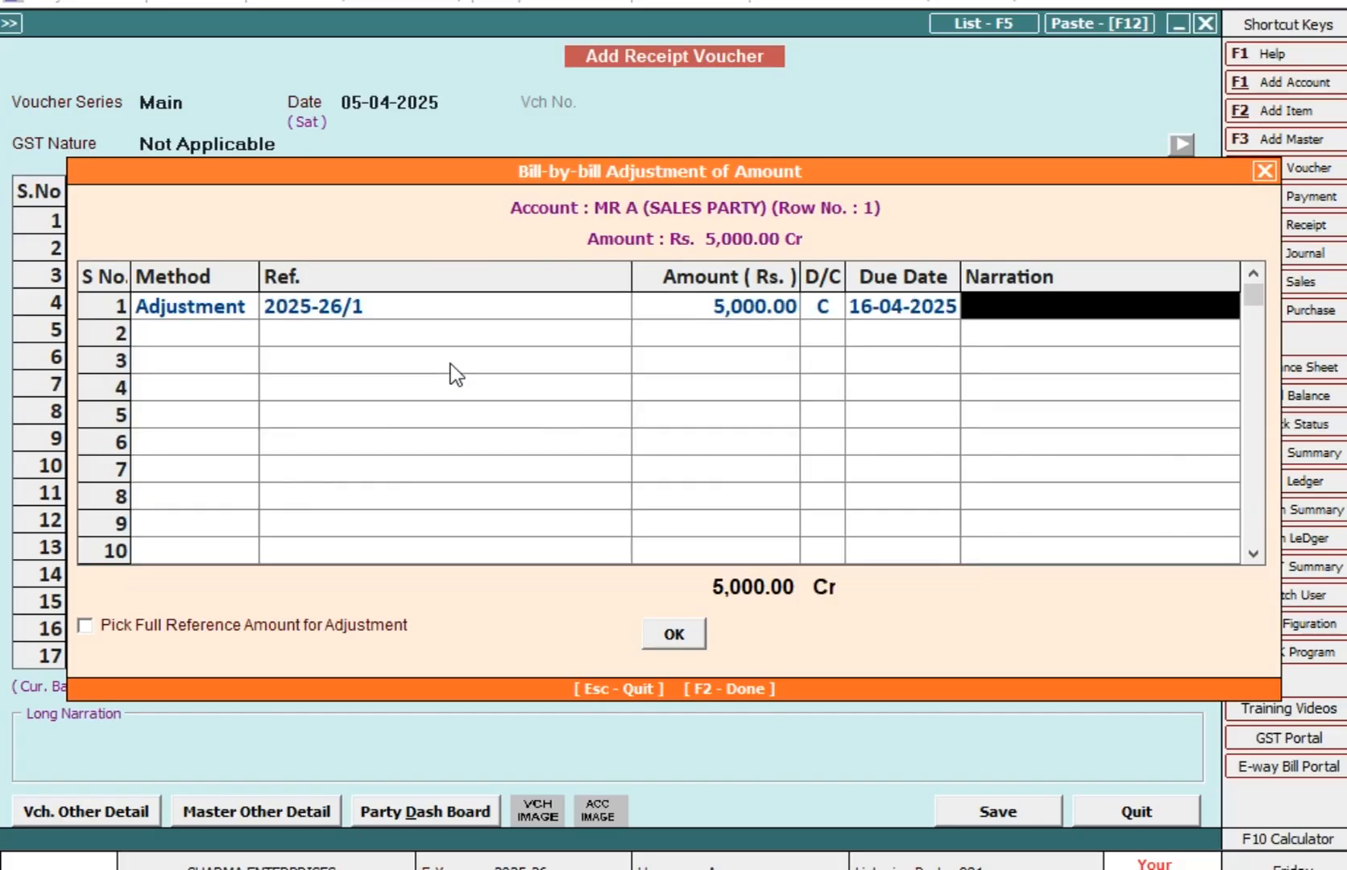
{"action": "key", "text": "Return"}
{"action": "key", "text": "Return"}
{"action": "key", "text": "Return"}
{"action": "key", "text": "Return"}
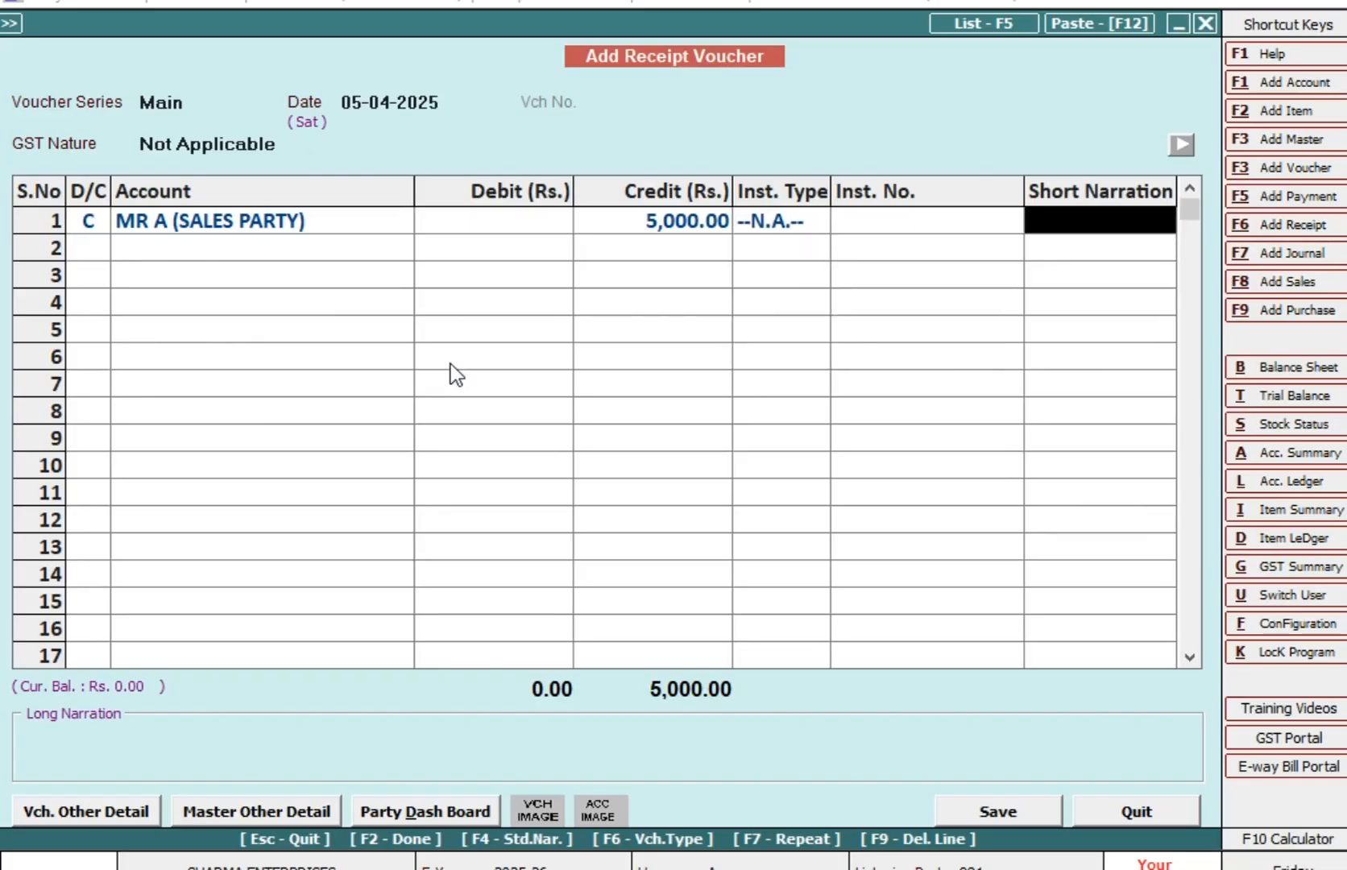
{"action": "key", "text": "Return"}
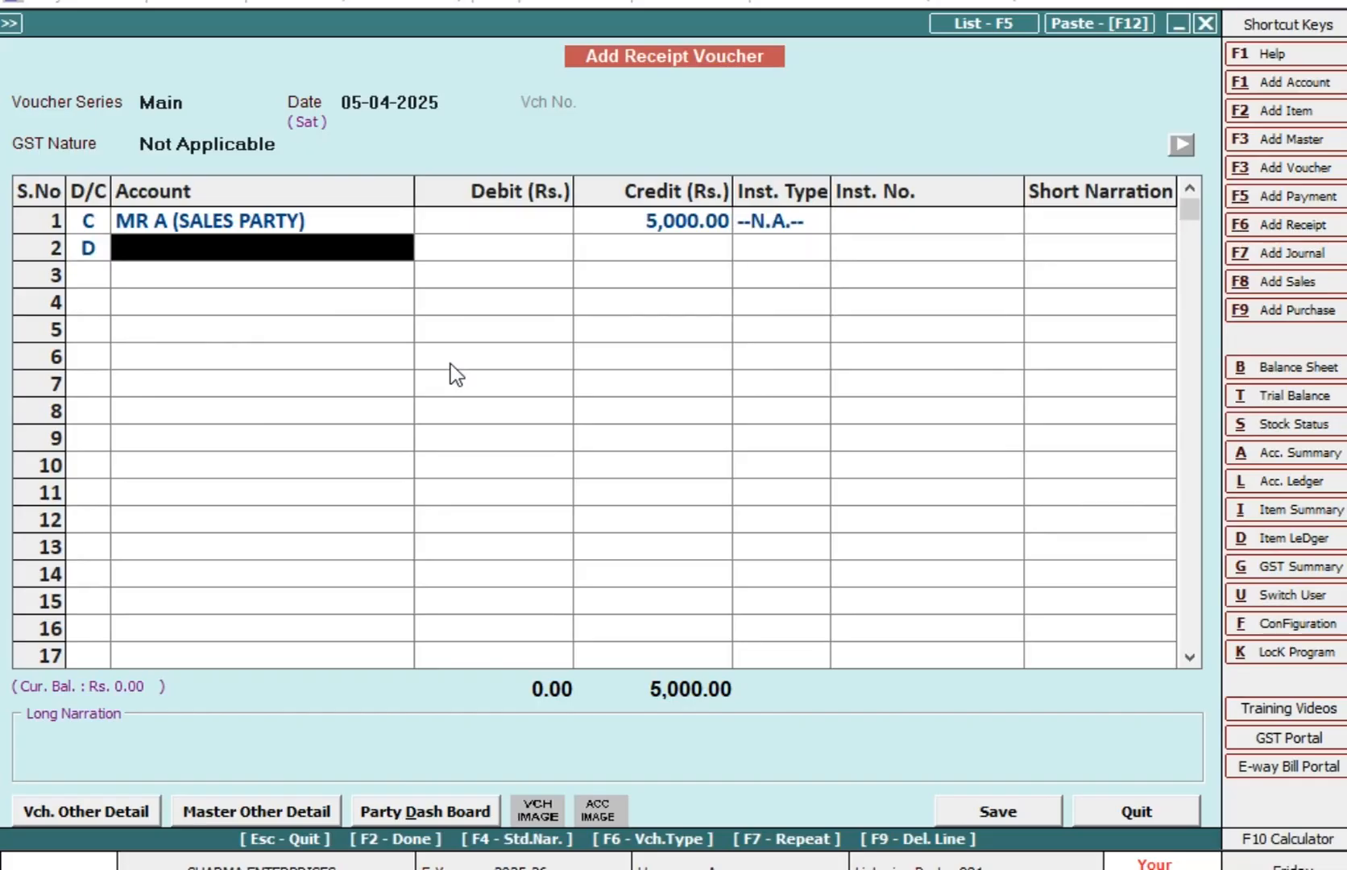
Step: Debit Cash with Rs. 5,000 in the second row, save the receipt voucher and leave voucher entry
{"action": "type", "text": "cAS"}
{"action": "key", "text": "Return"}
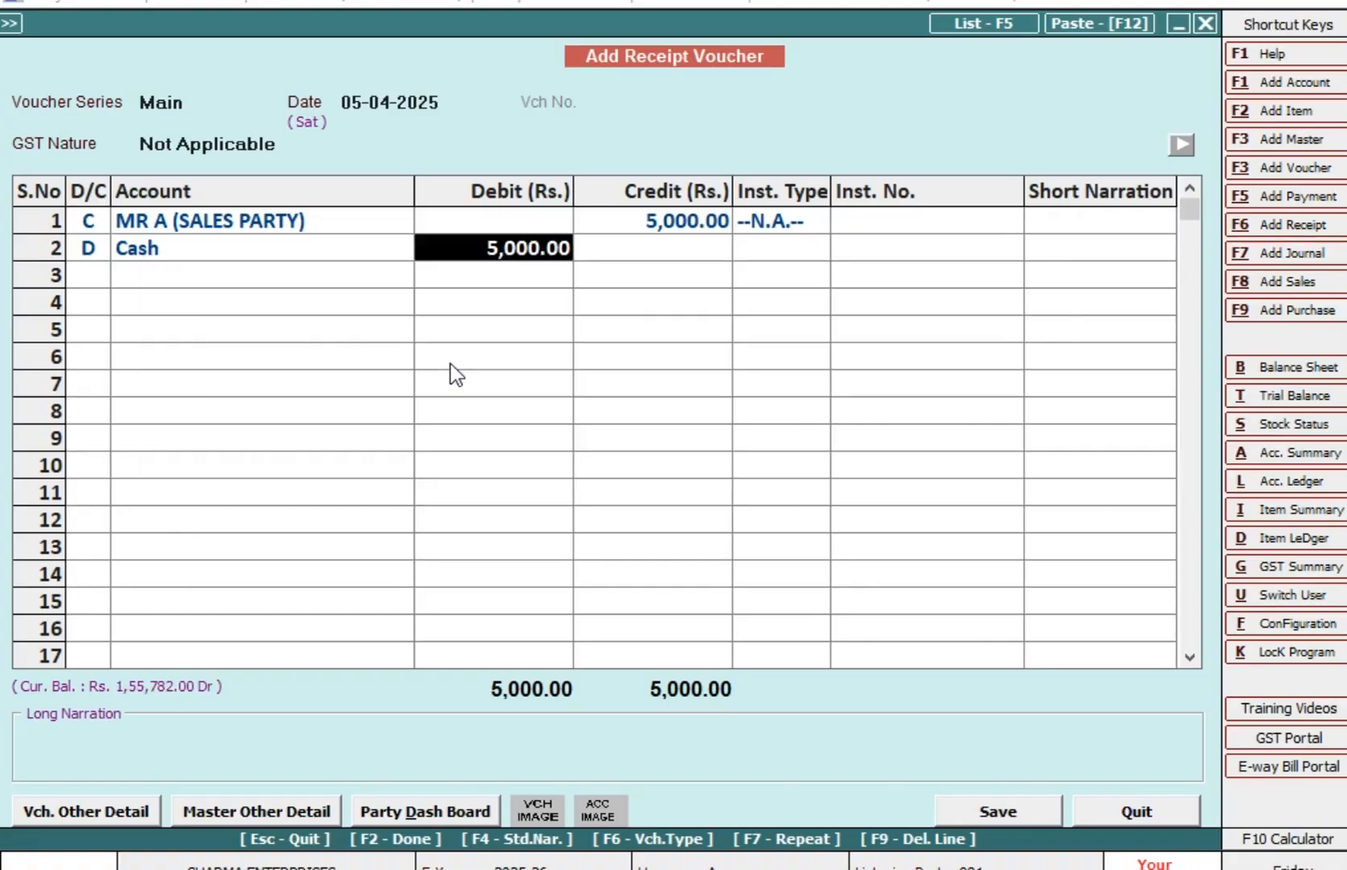
{"action": "key", "text": "Return"}
{"action": "key", "text": "Return"}
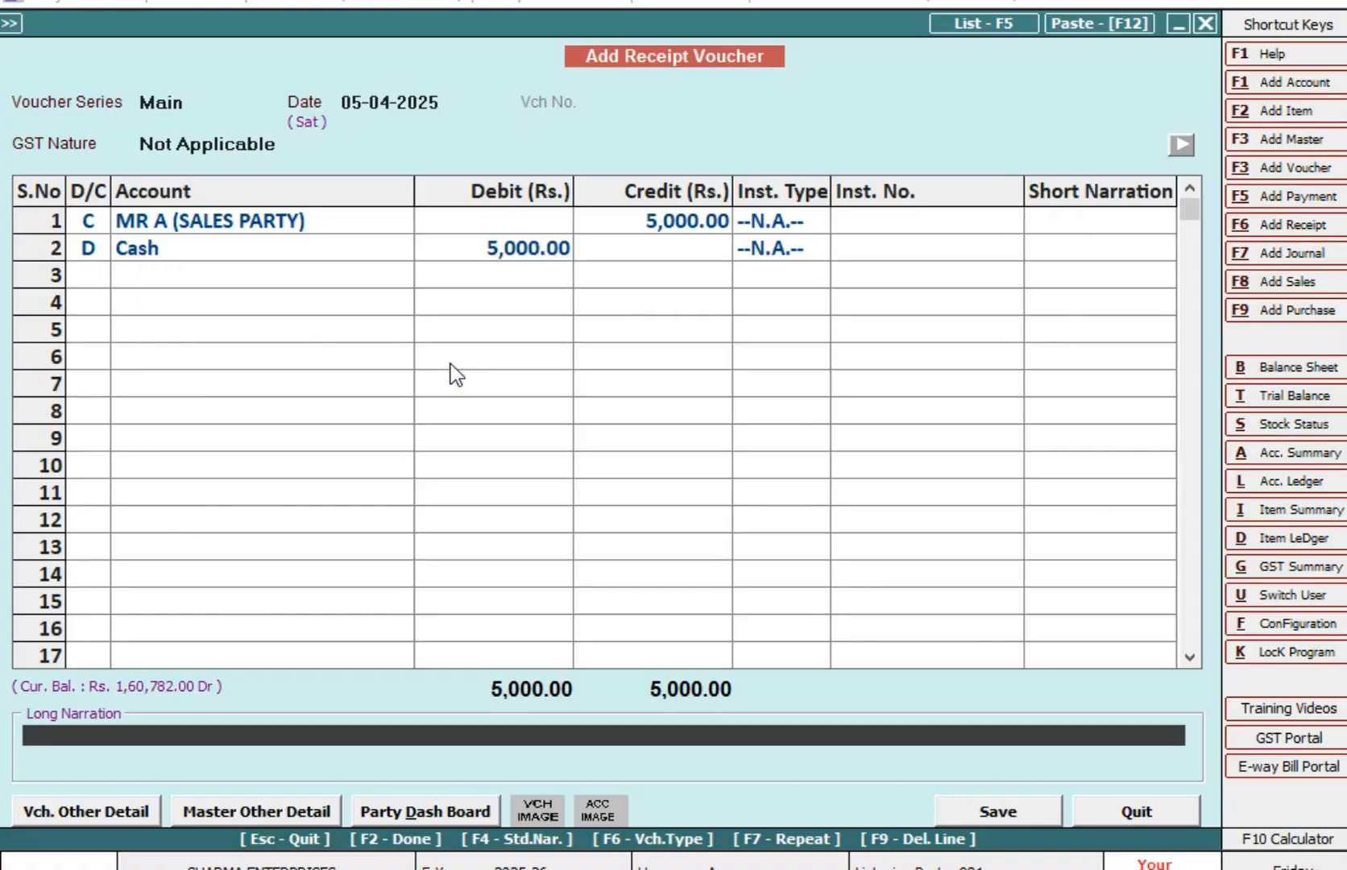
{"action": "key", "text": "Return"}
{"action": "key", "text": "Return"}
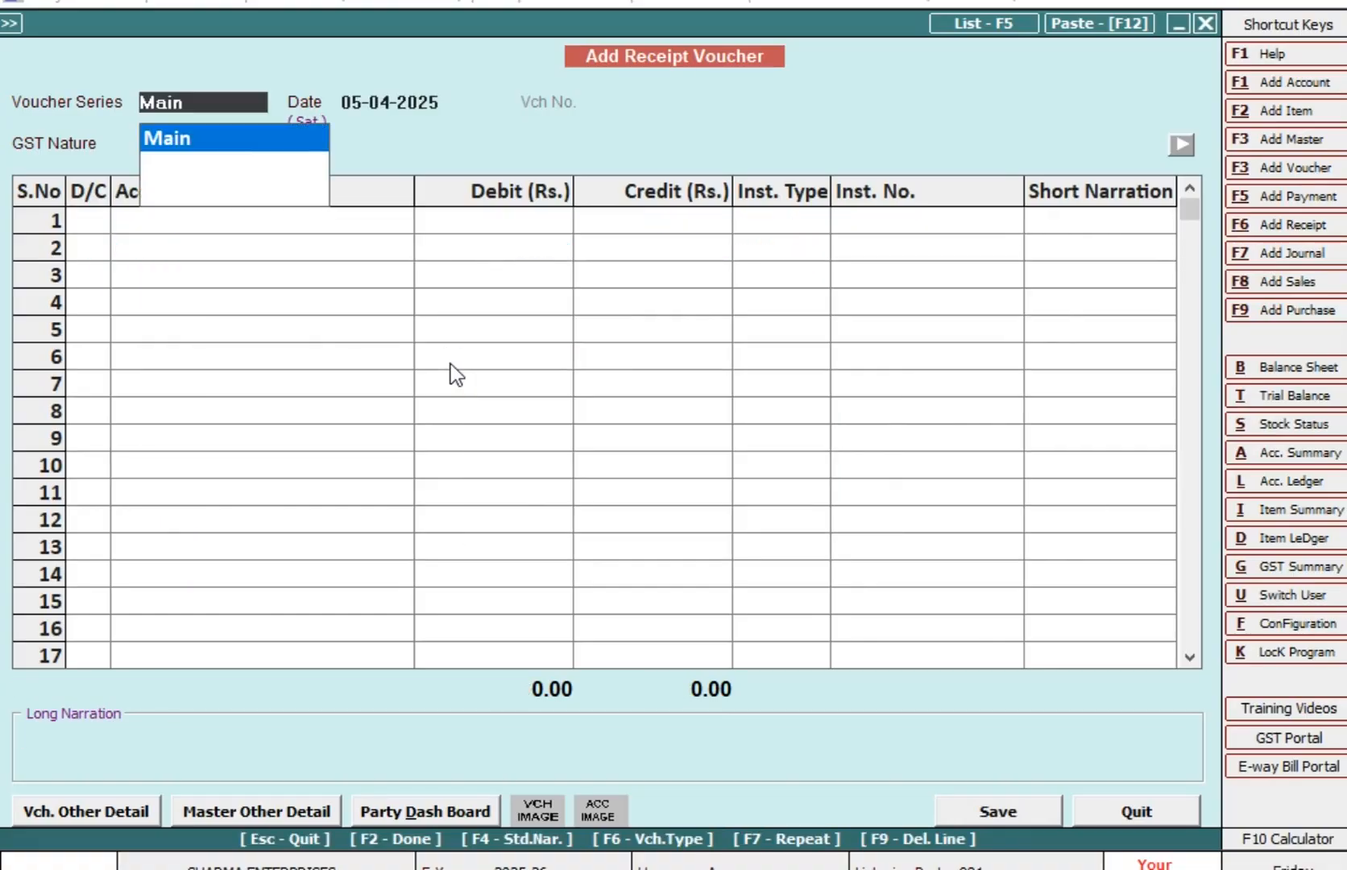
{"action": "key", "text": "Escape"}
{"action": "key", "text": "Escape"}
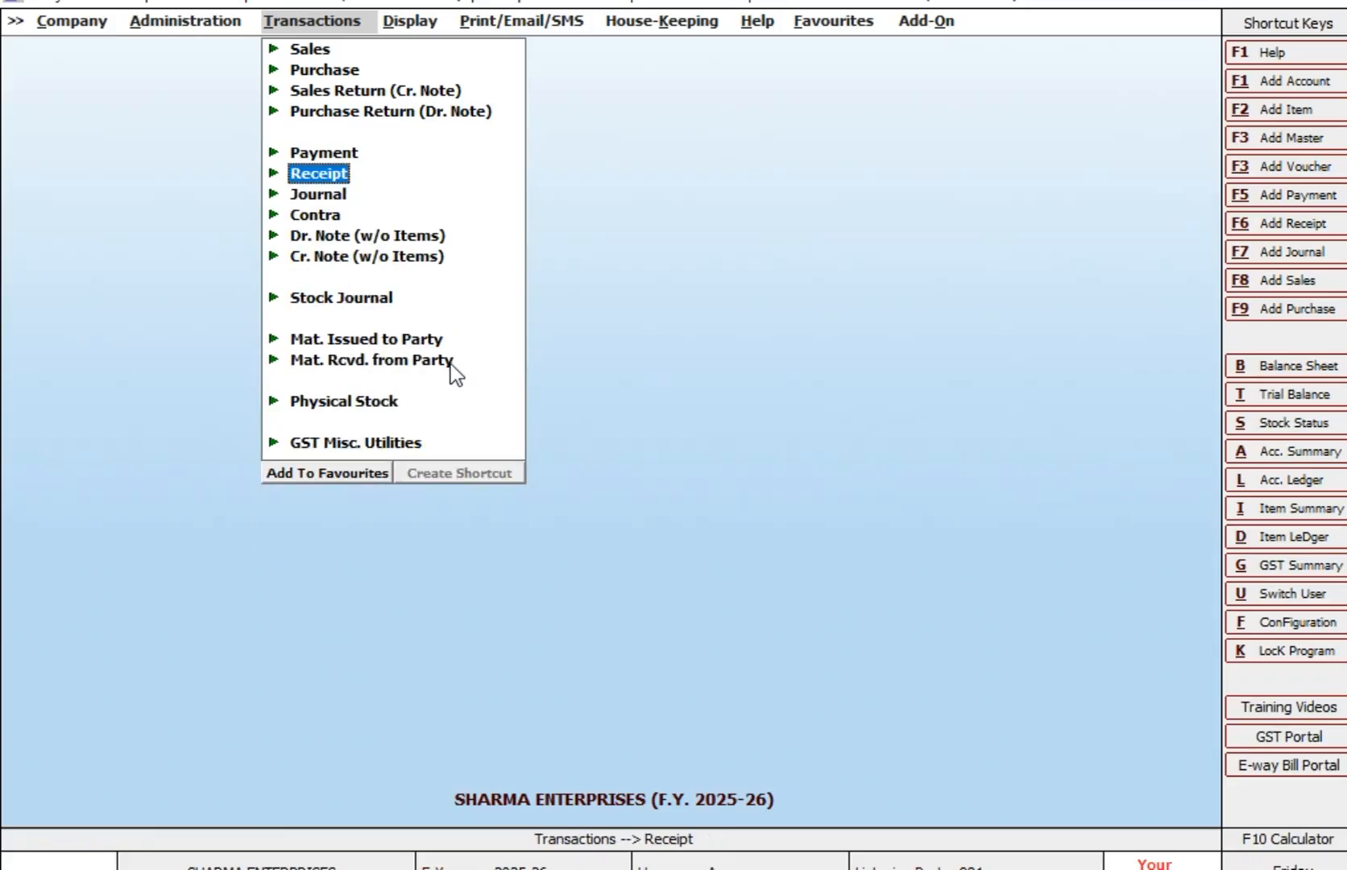
{"action": "key", "text": "Right"}
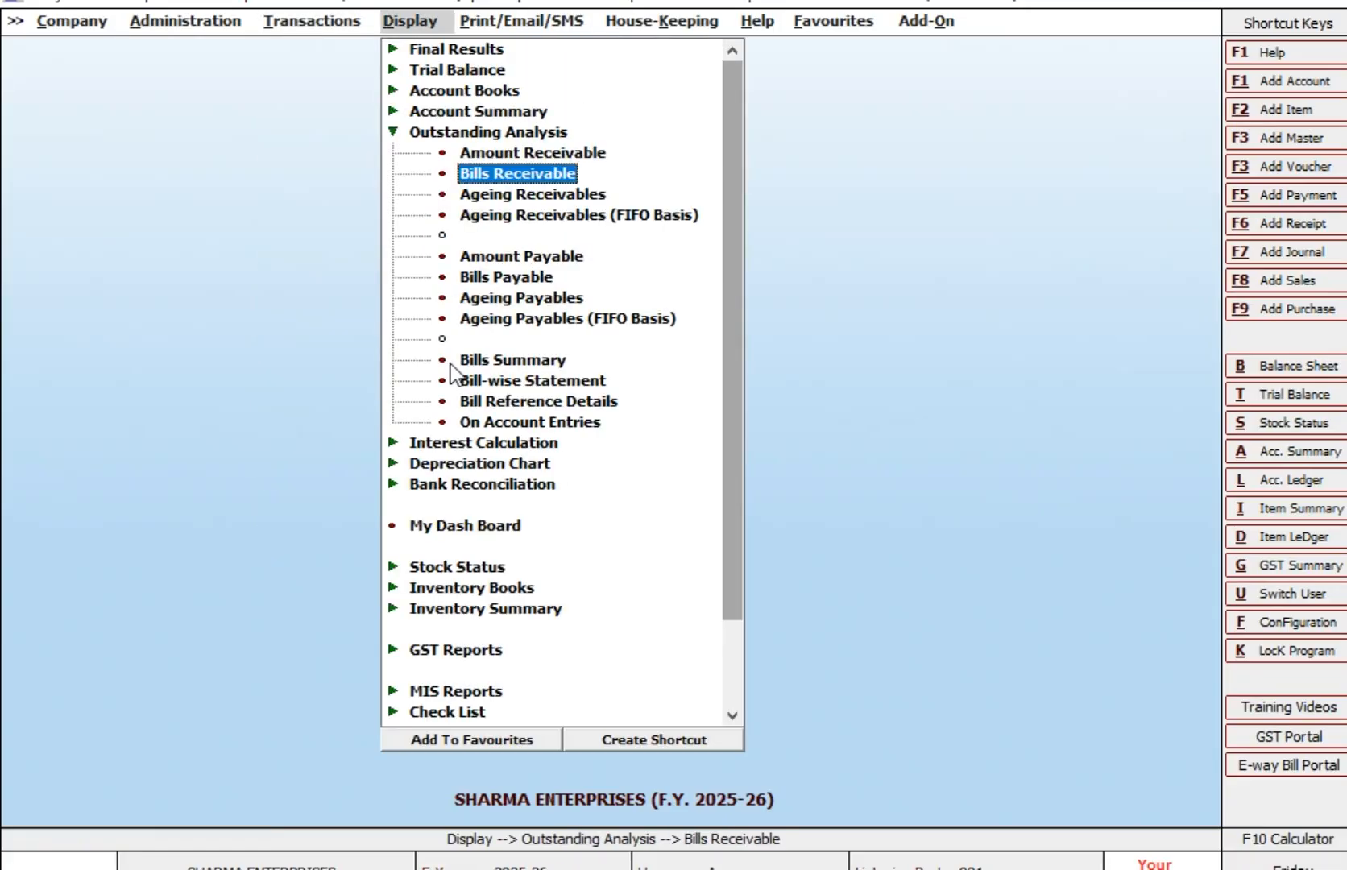
{"action": "key", "text": "F1"}
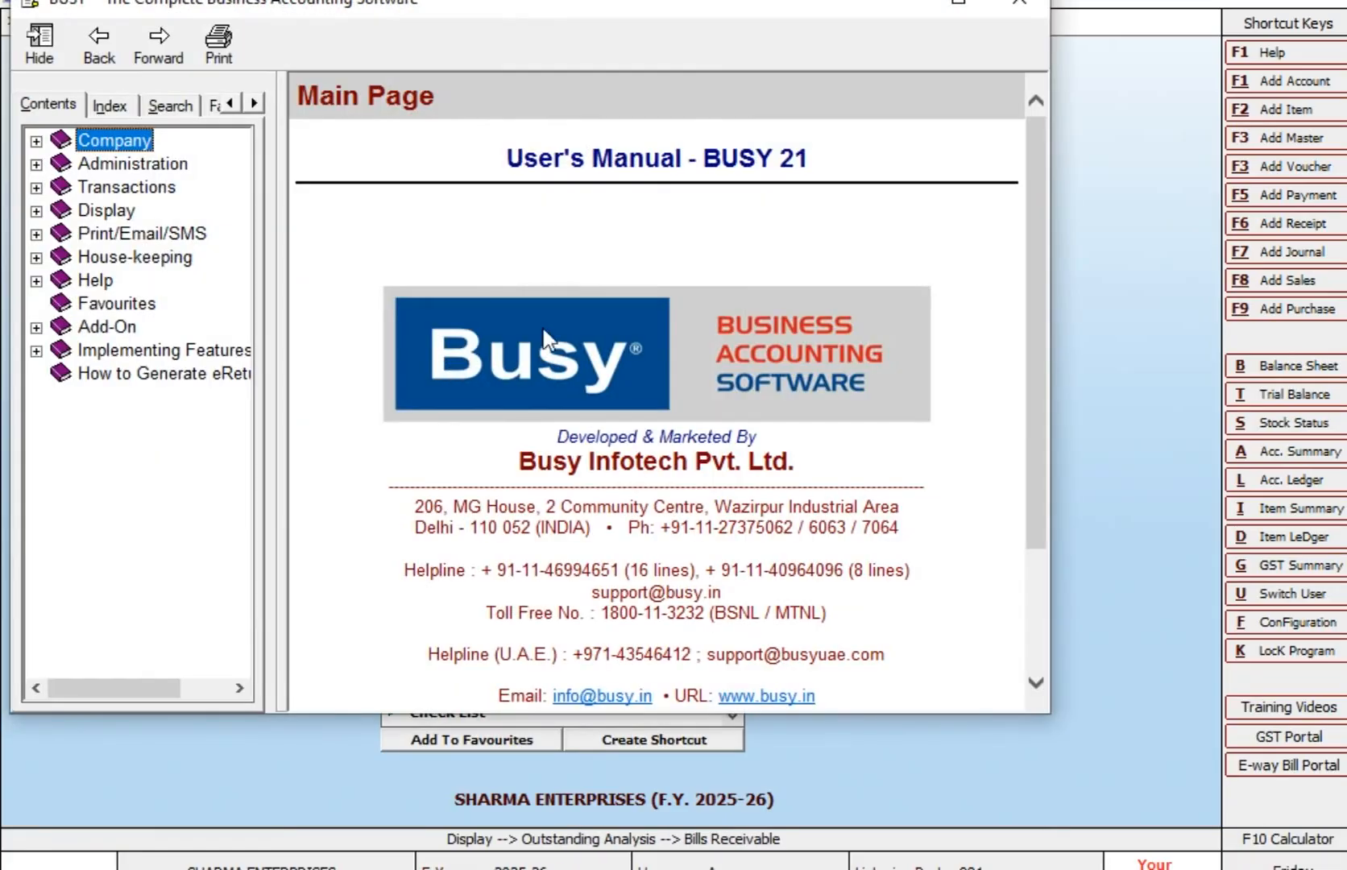
{"action": "left_click", "coordinate": [1019, 5]}
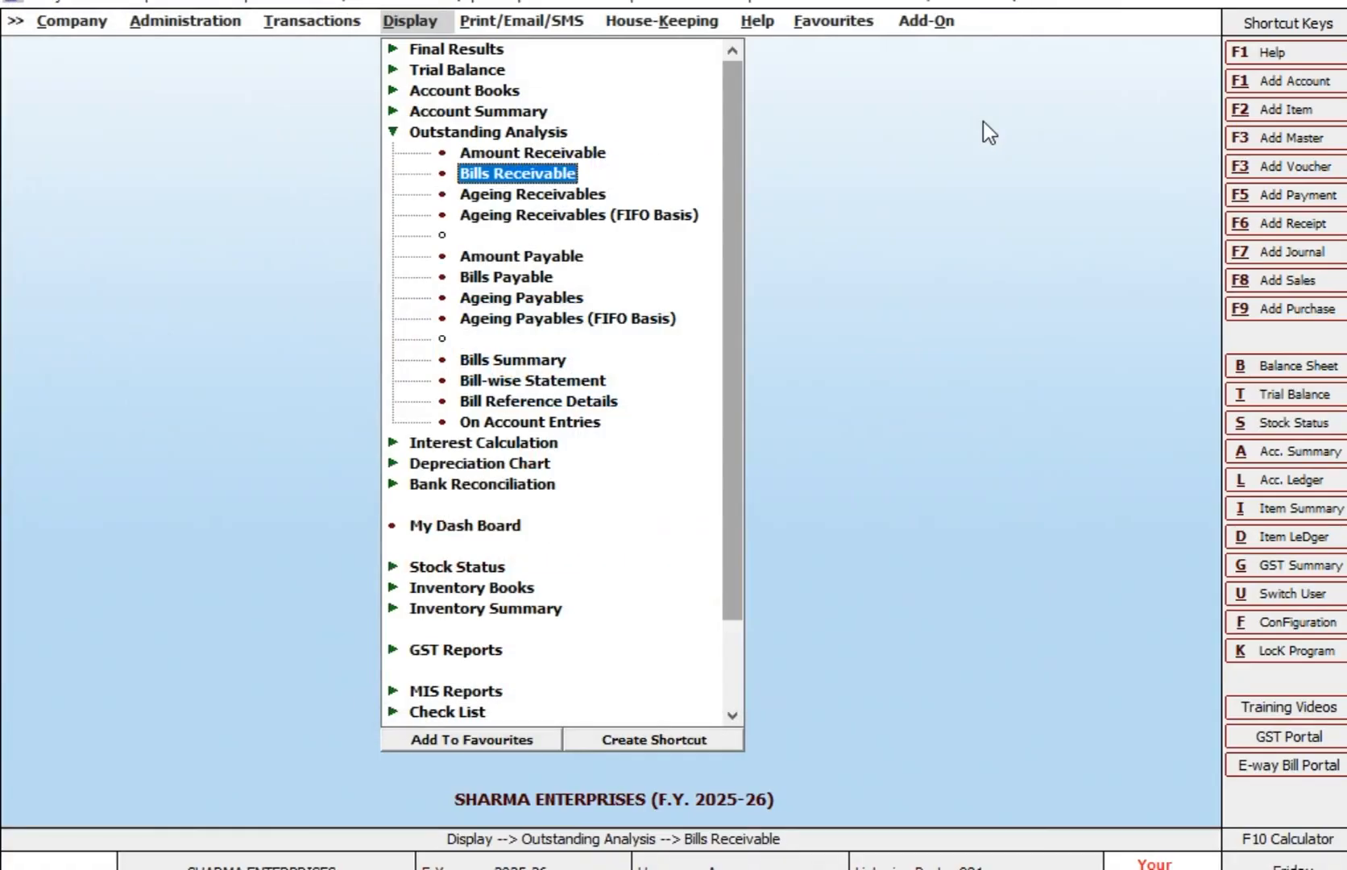
{"action": "key", "text": "Escape"}
{"action": "key", "text": "Escape"}
{"action": "key", "text": "Down"}
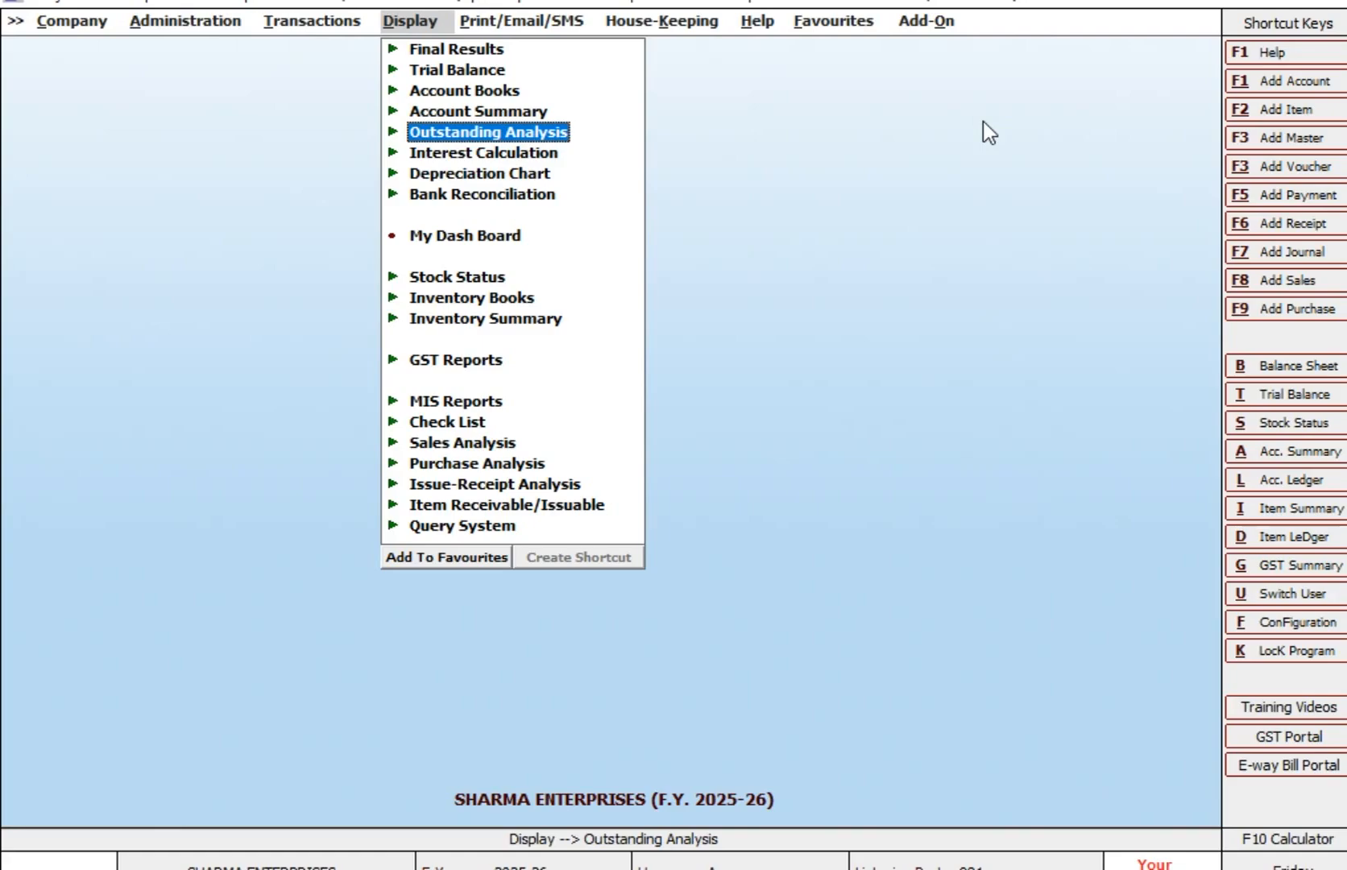
Step: Open the Bills Receivable report for the single account MR A (SALES PARTY) and limit it to Pending entries
{"action": "key", "text": "Return"}
{"action": "key", "text": "Down"}
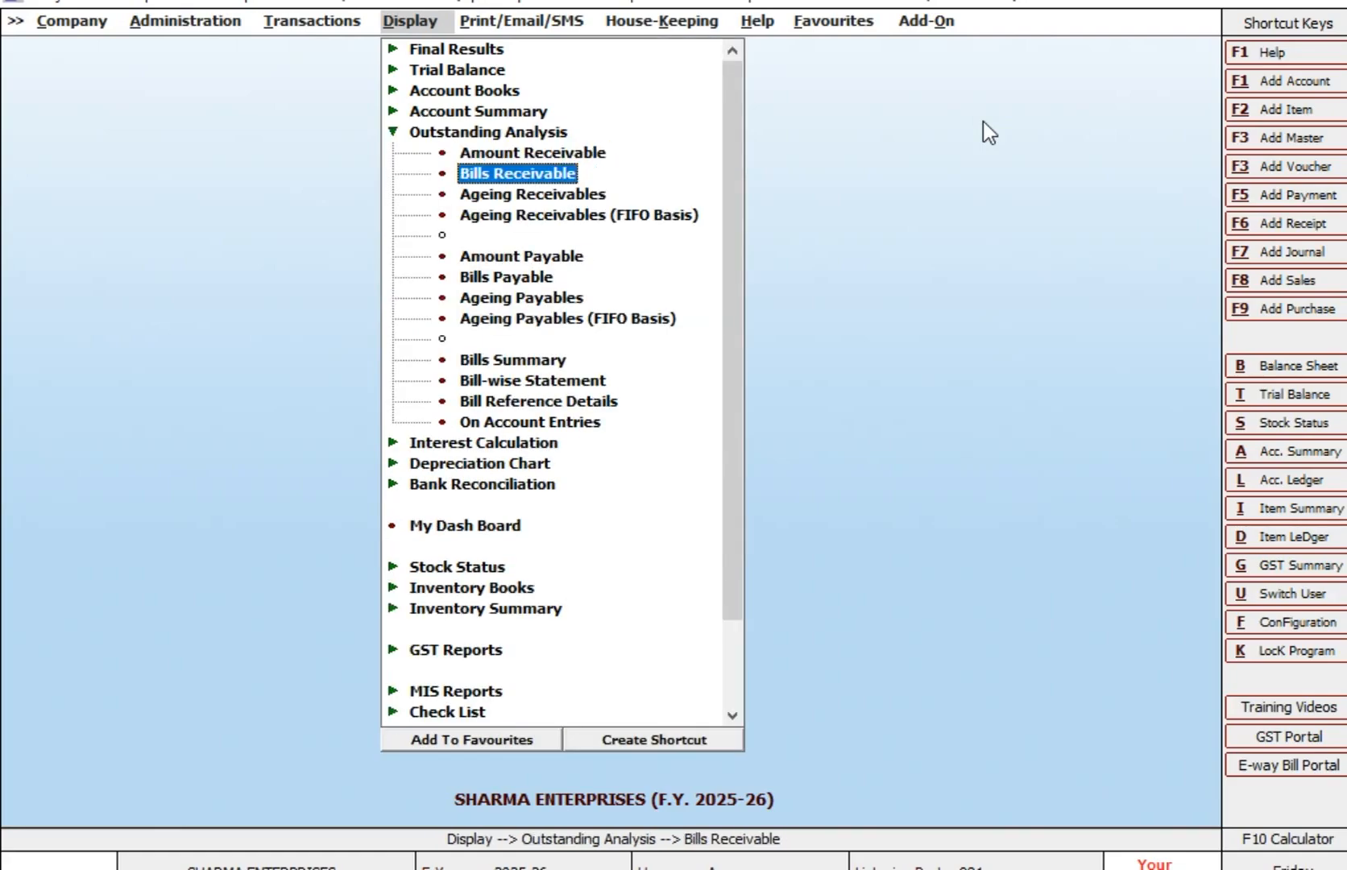
{"action": "key", "text": "Return"}
{"action": "key", "text": "Return"}
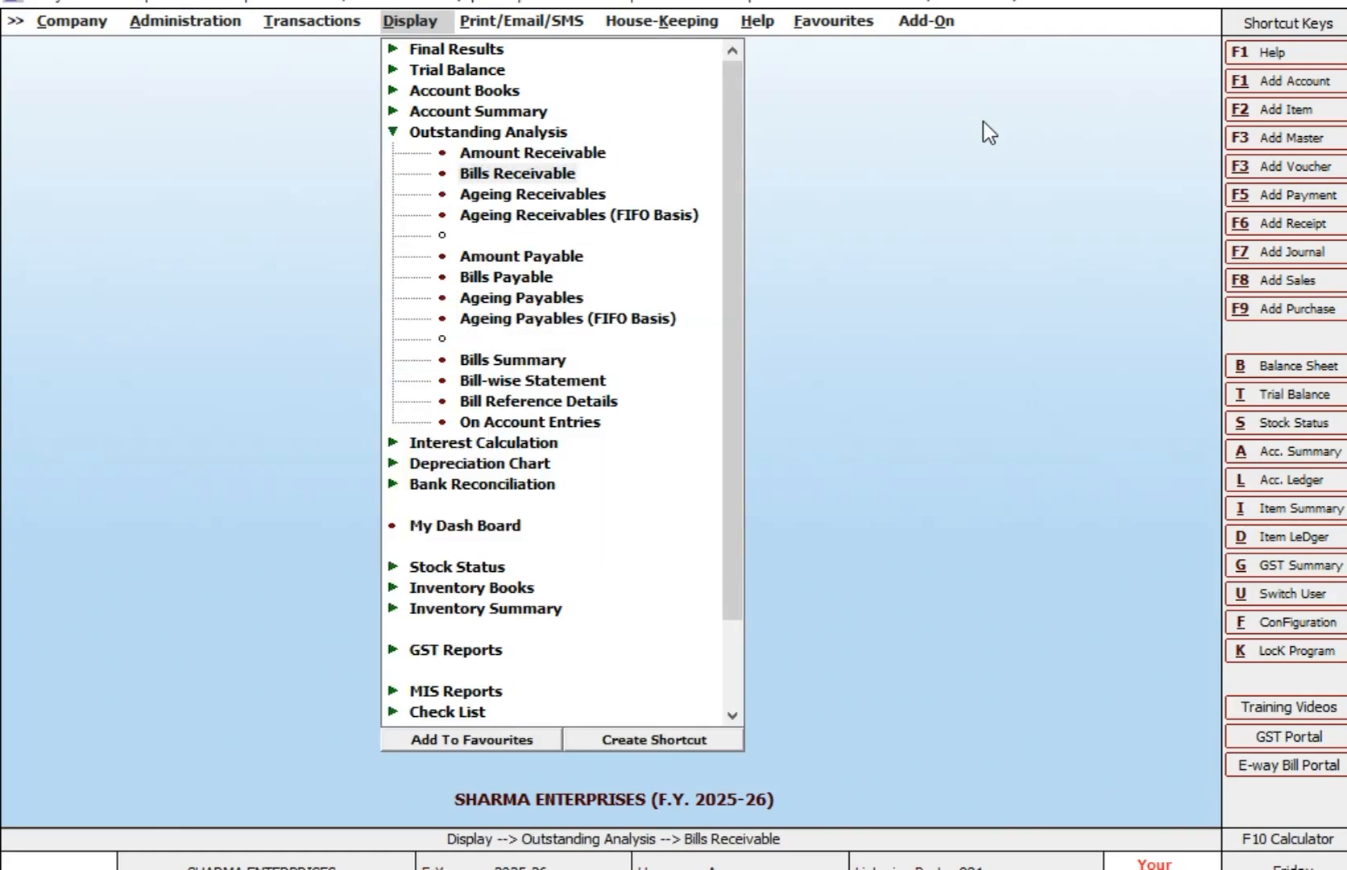
{"action": "key", "text": "Return"}
{"action": "key", "text": "Up"}
{"action": "key", "text": "Up"}
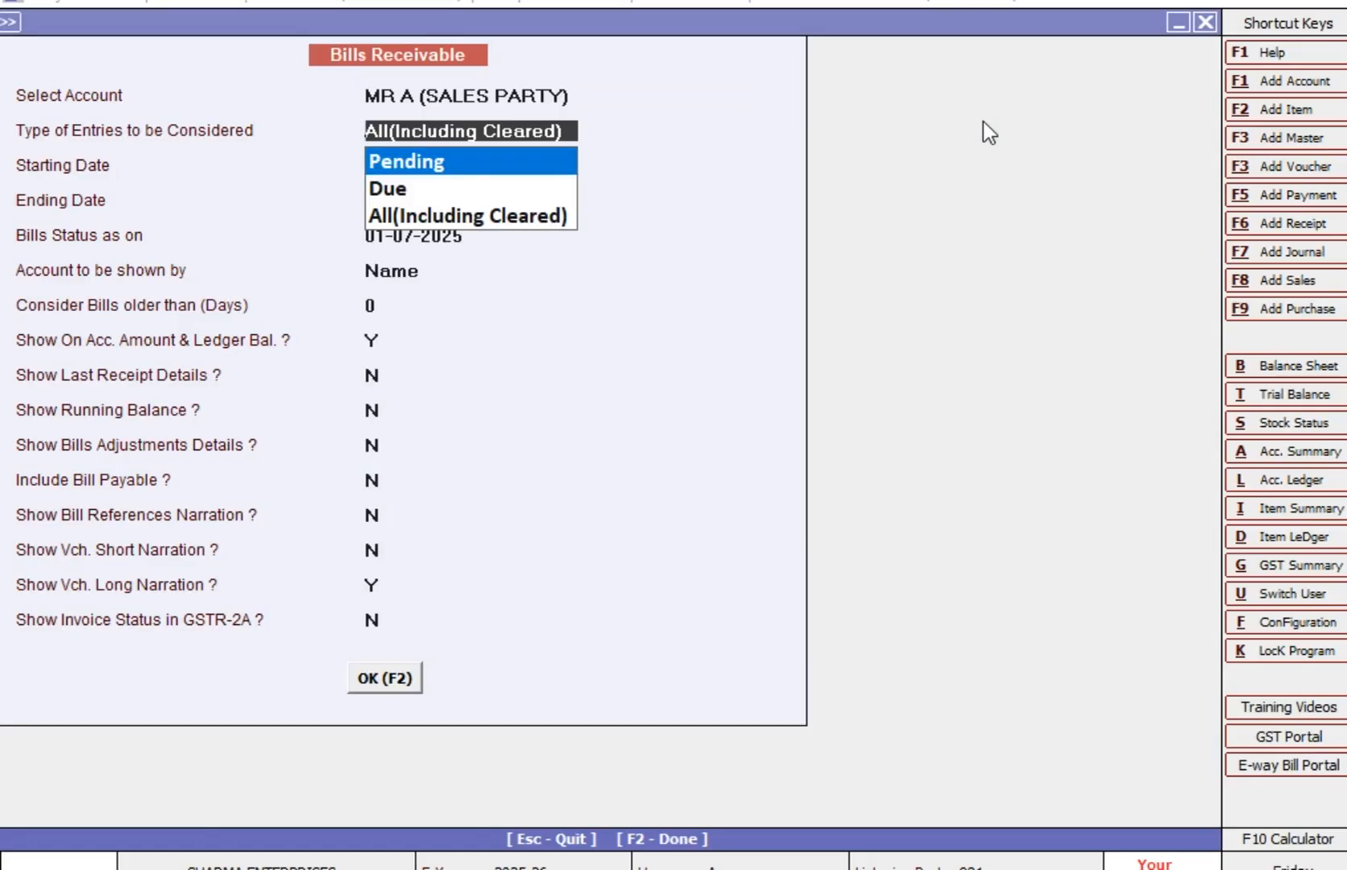
{"action": "key", "text": "Return"}
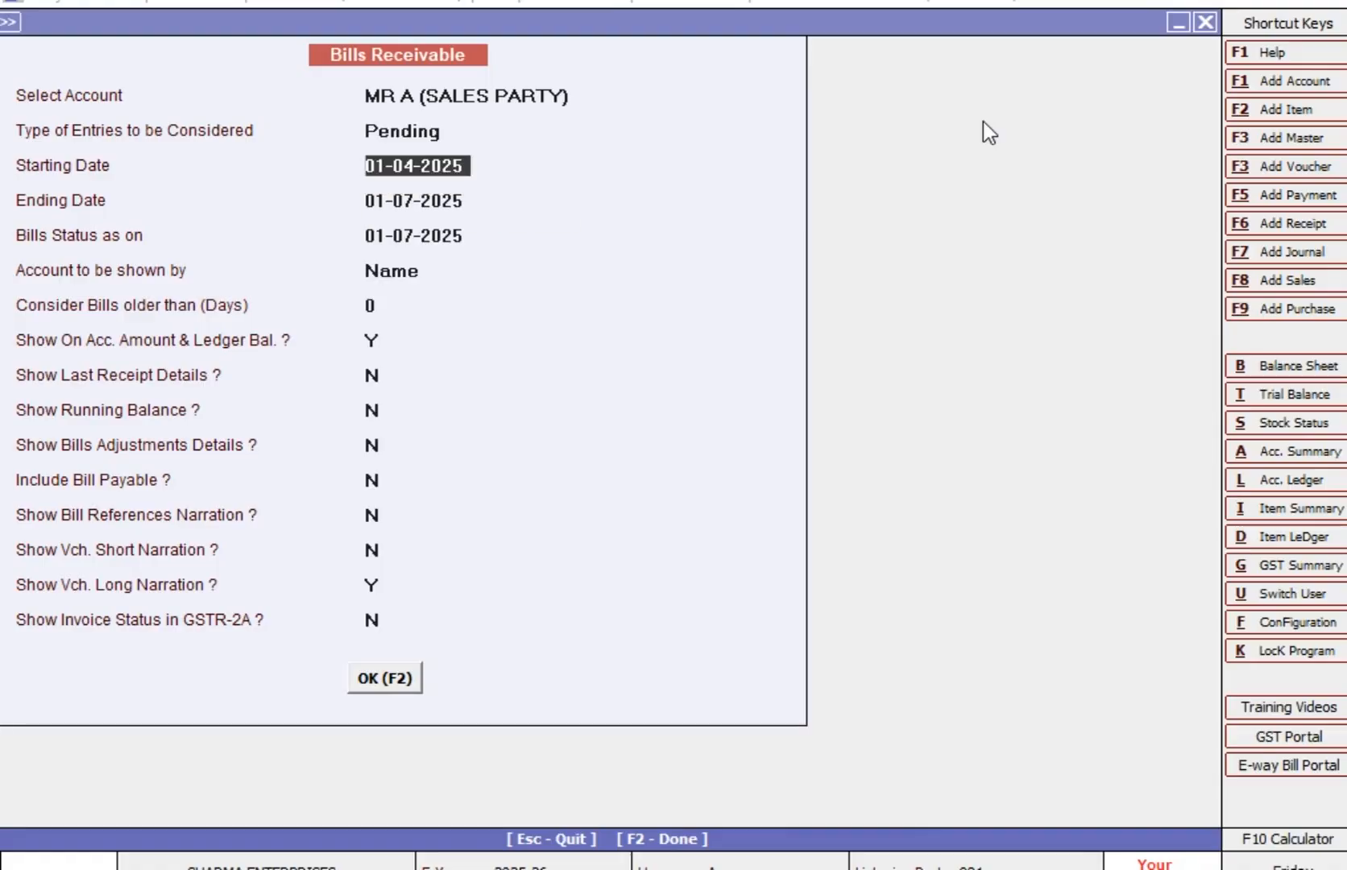
Step: Set the ending date and the bills status date to 30-04-2025 and display MR A's pending bills
{"action": "key", "text": "Return"}
{"action": "type", "text": "30"}
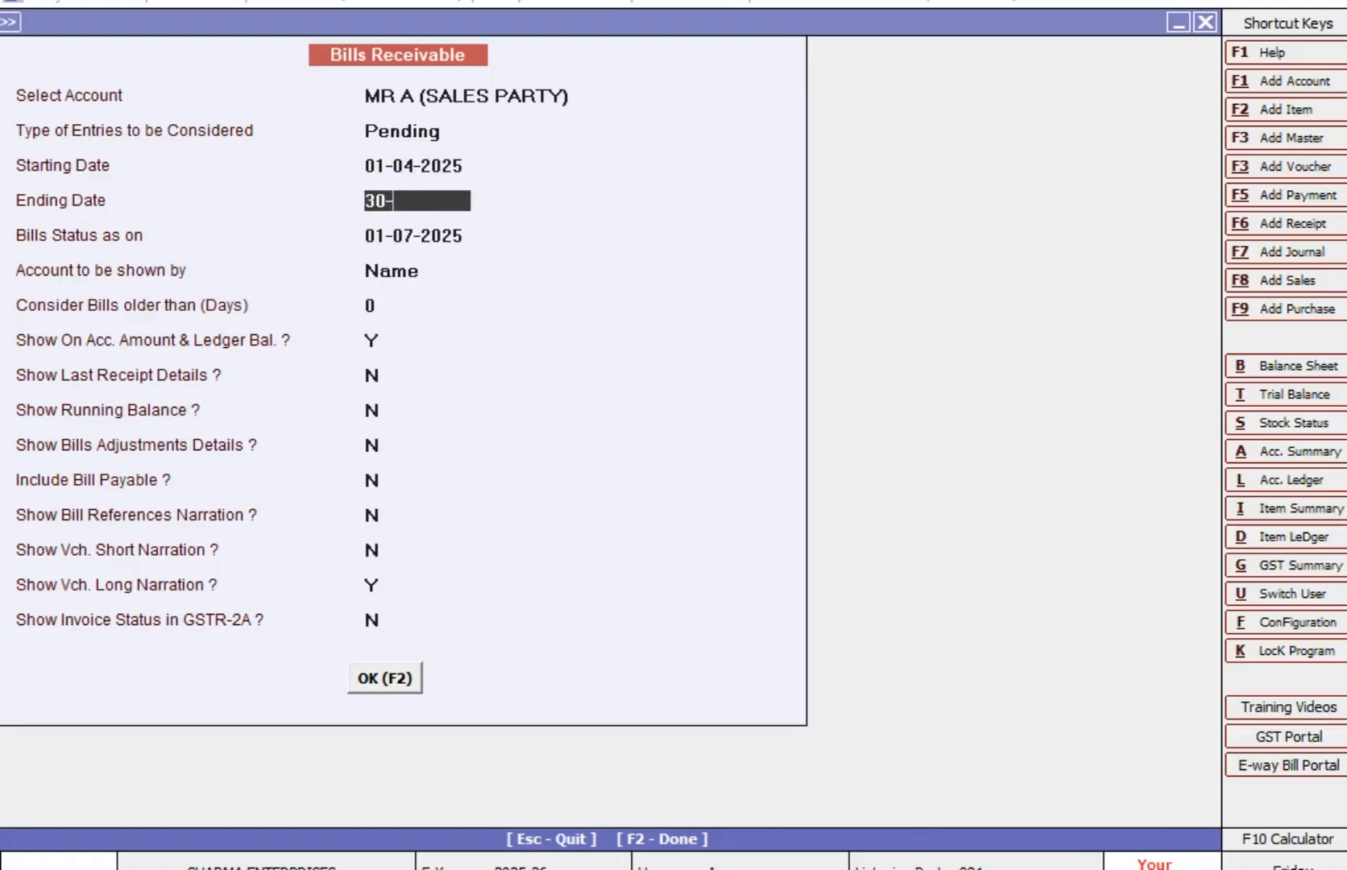
{"action": "type", "text": "-4"}
{"action": "key", "text": "Return"}
{"action": "type", "text": "30-4"}
{"action": "key", "text": "Return"}
{"action": "key", "text": "Return"}
{"action": "key", "text": "Return"}
{"action": "key", "text": "Return"}
{"action": "key", "text": "Return"}
{"action": "key", "text": "Return"}
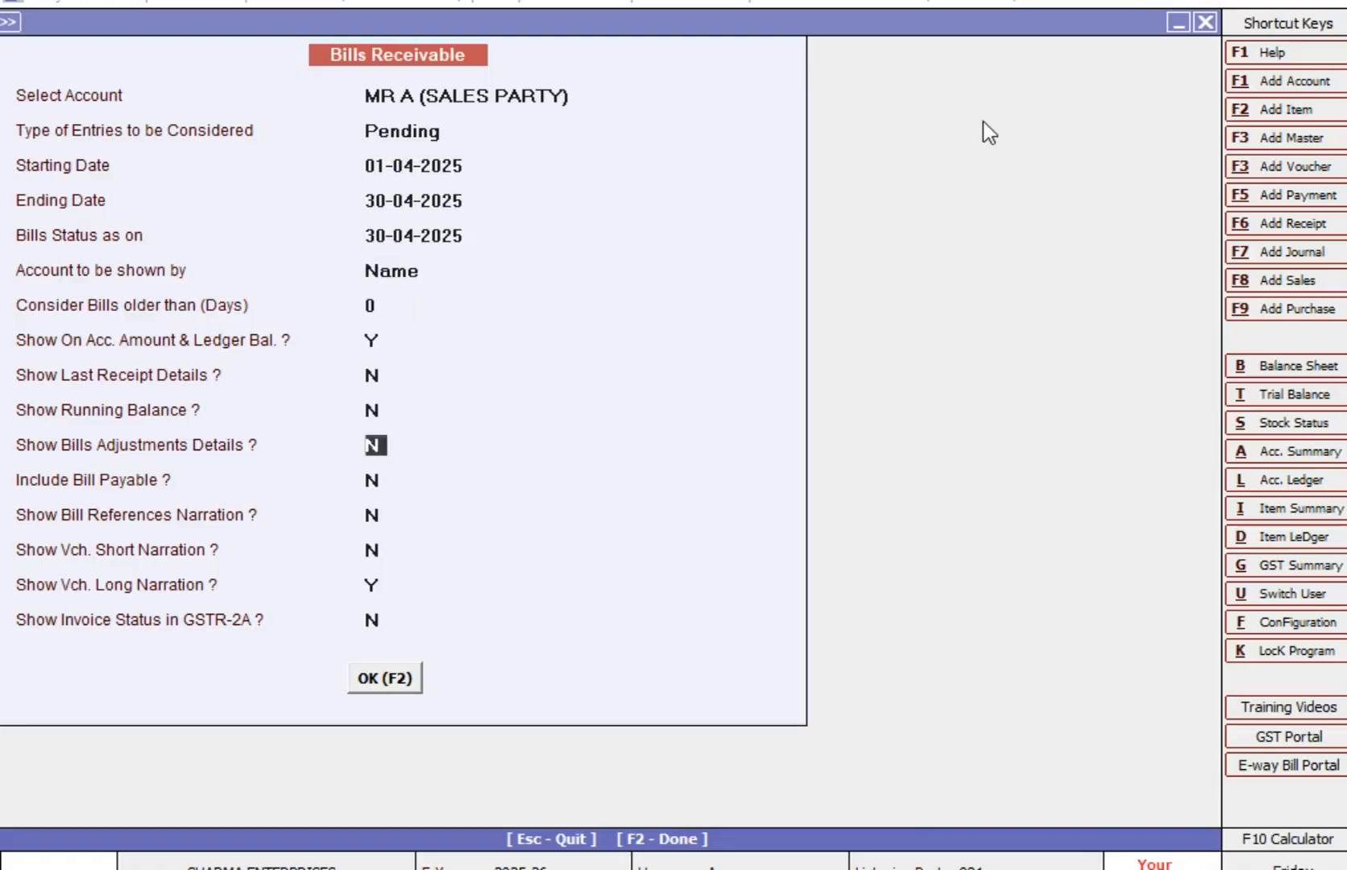
{"action": "key", "text": "F2"}
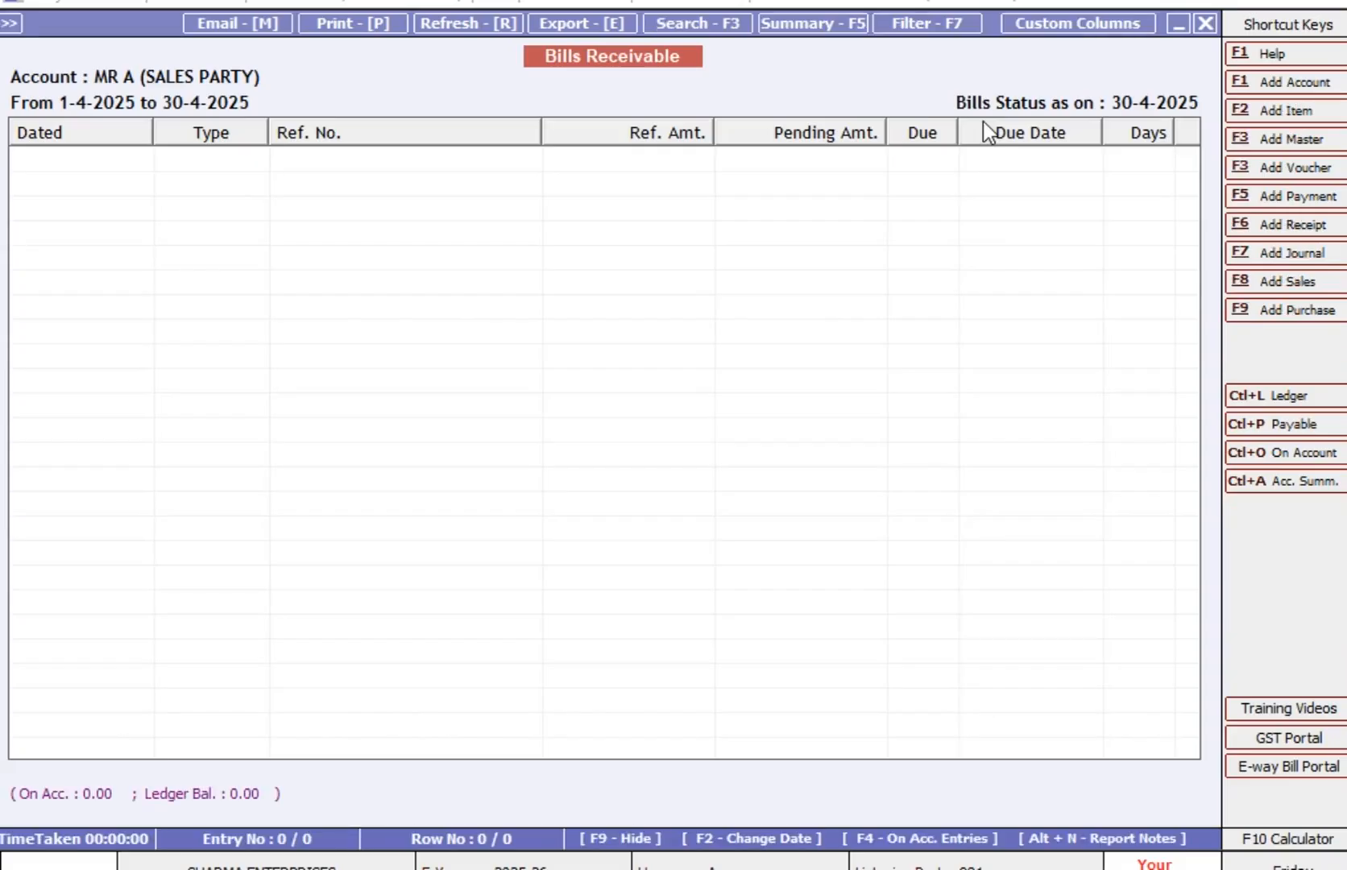
Step: Return to the report options and display MR A (SALES PARTY)'s Due bills for the same April period
{"action": "key", "text": "Escape"}
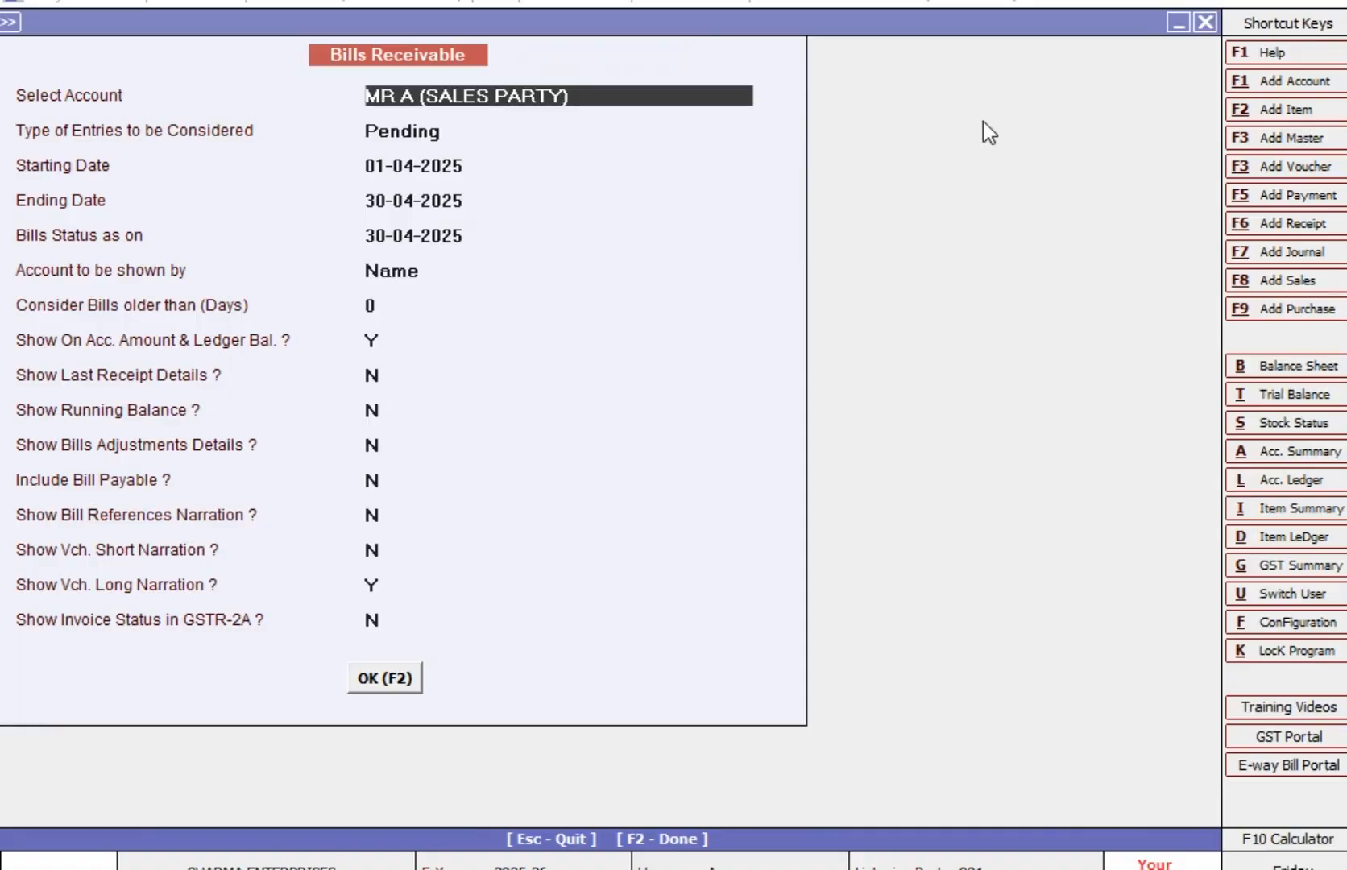
{"action": "key", "text": "BackSpace"}
{"action": "type", "text": "MR"}
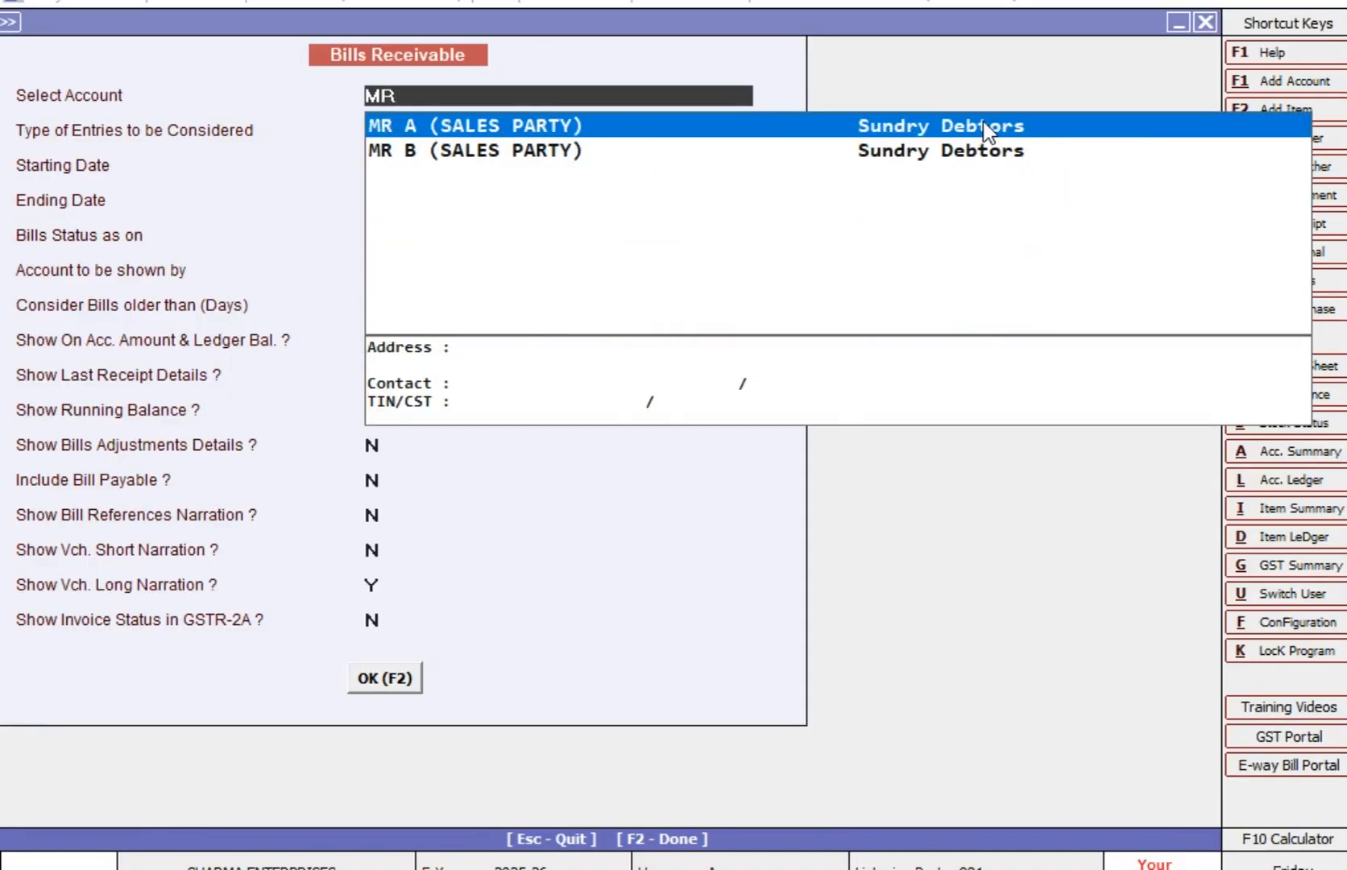
{"action": "key", "text": "Return"}
{"action": "key", "text": "Down"}
{"action": "key", "text": "Return"}
{"action": "key", "text": "Return"}
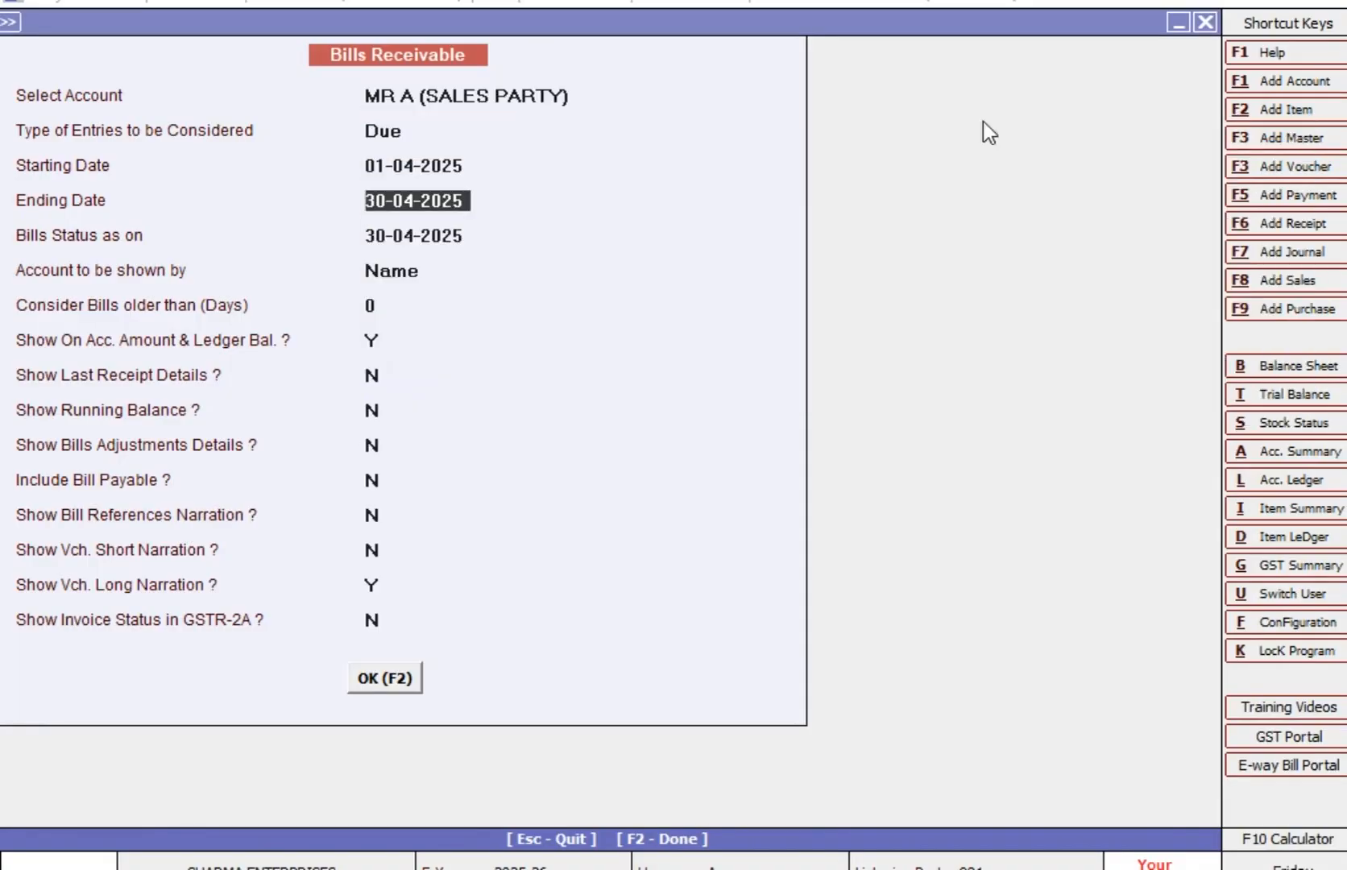
{"action": "key", "text": "Return"}
{"action": "key", "text": "F2"}
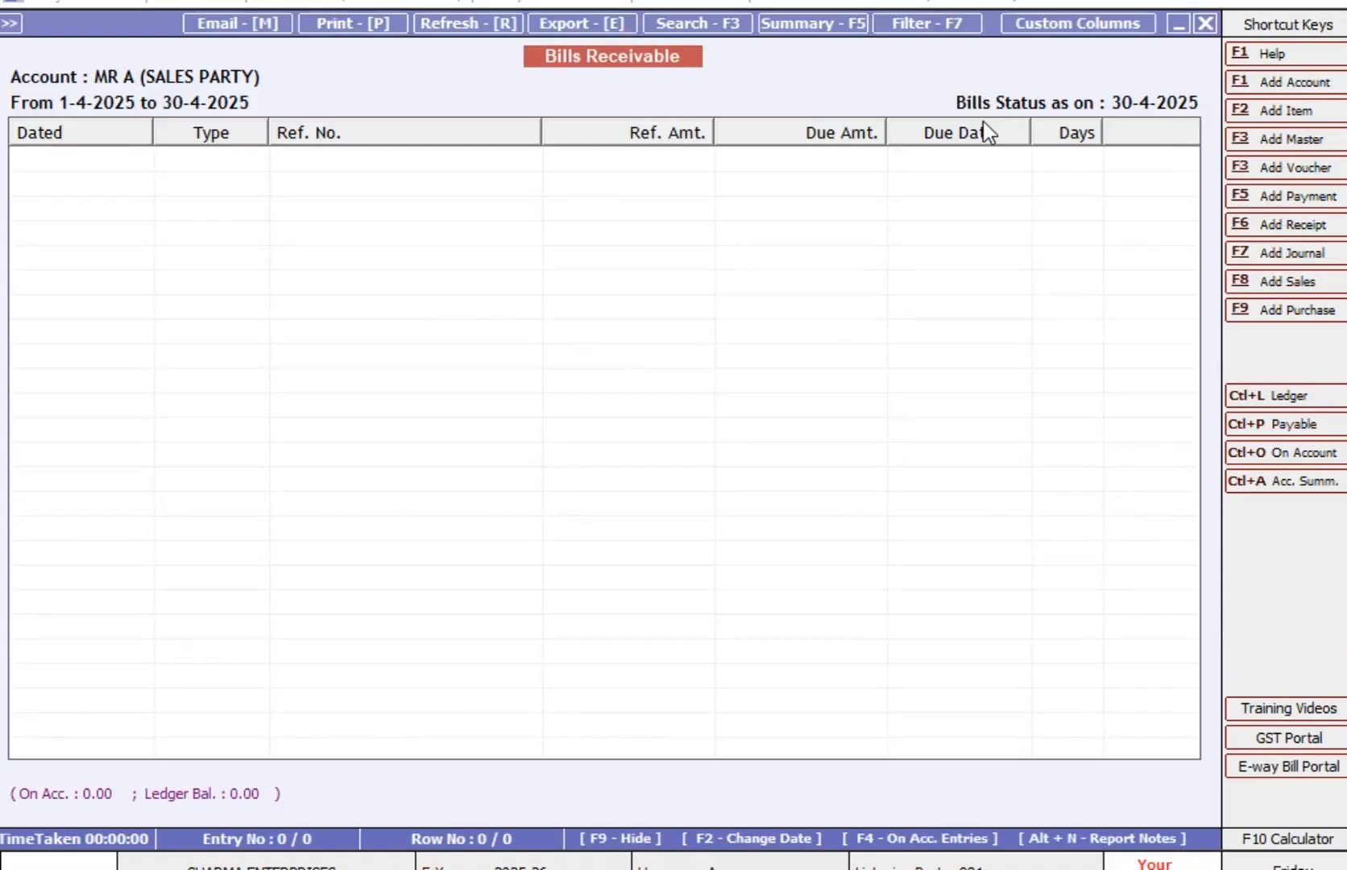
Step: Switch the entry type to All(Including Cleared) and display MR A's bills receivable again
{"action": "key", "text": "Escape"}
{"action": "key", "text": "Return"}
{"action": "key", "text": "Down"}
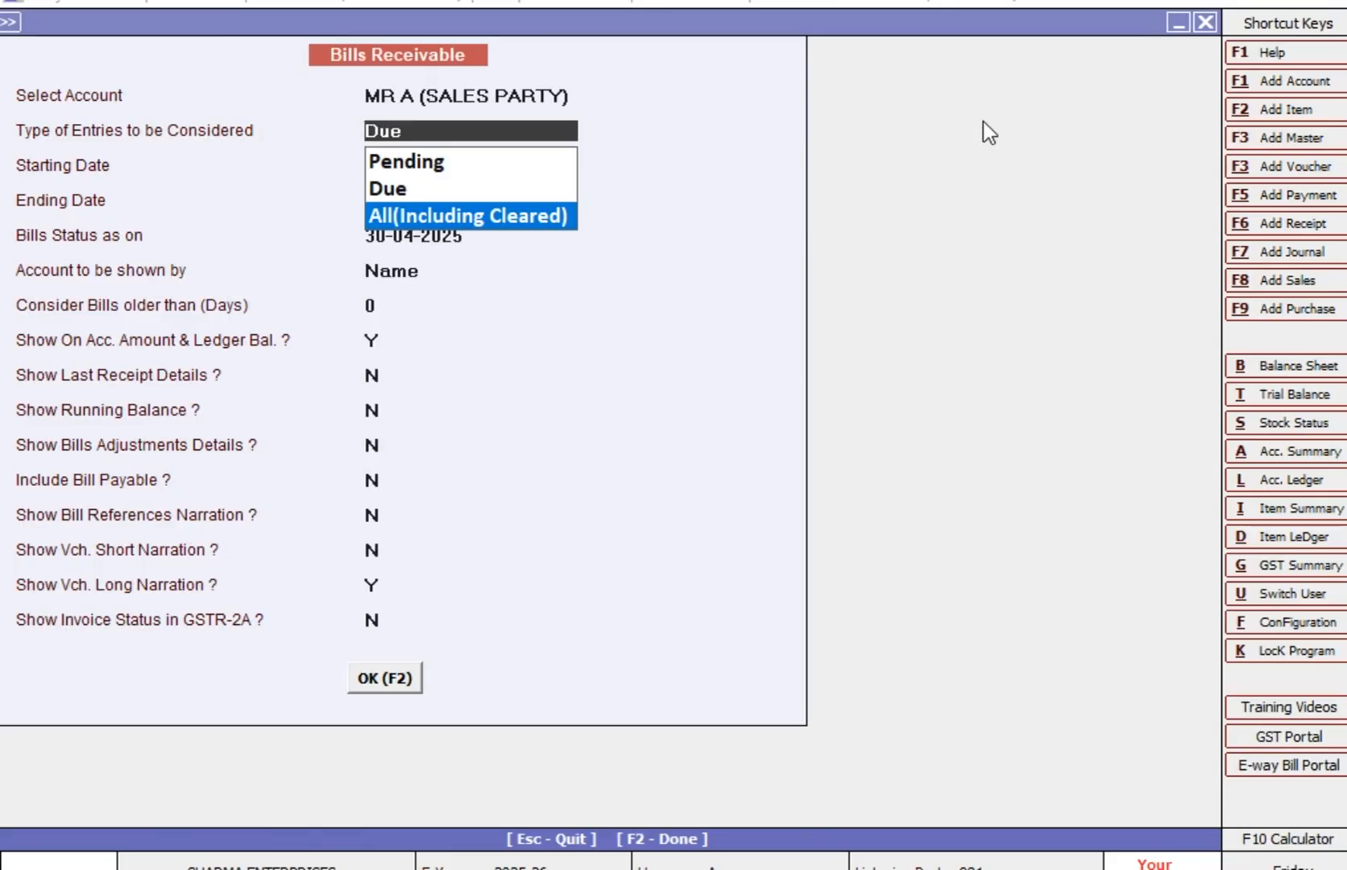
{"action": "key", "text": "Return"}
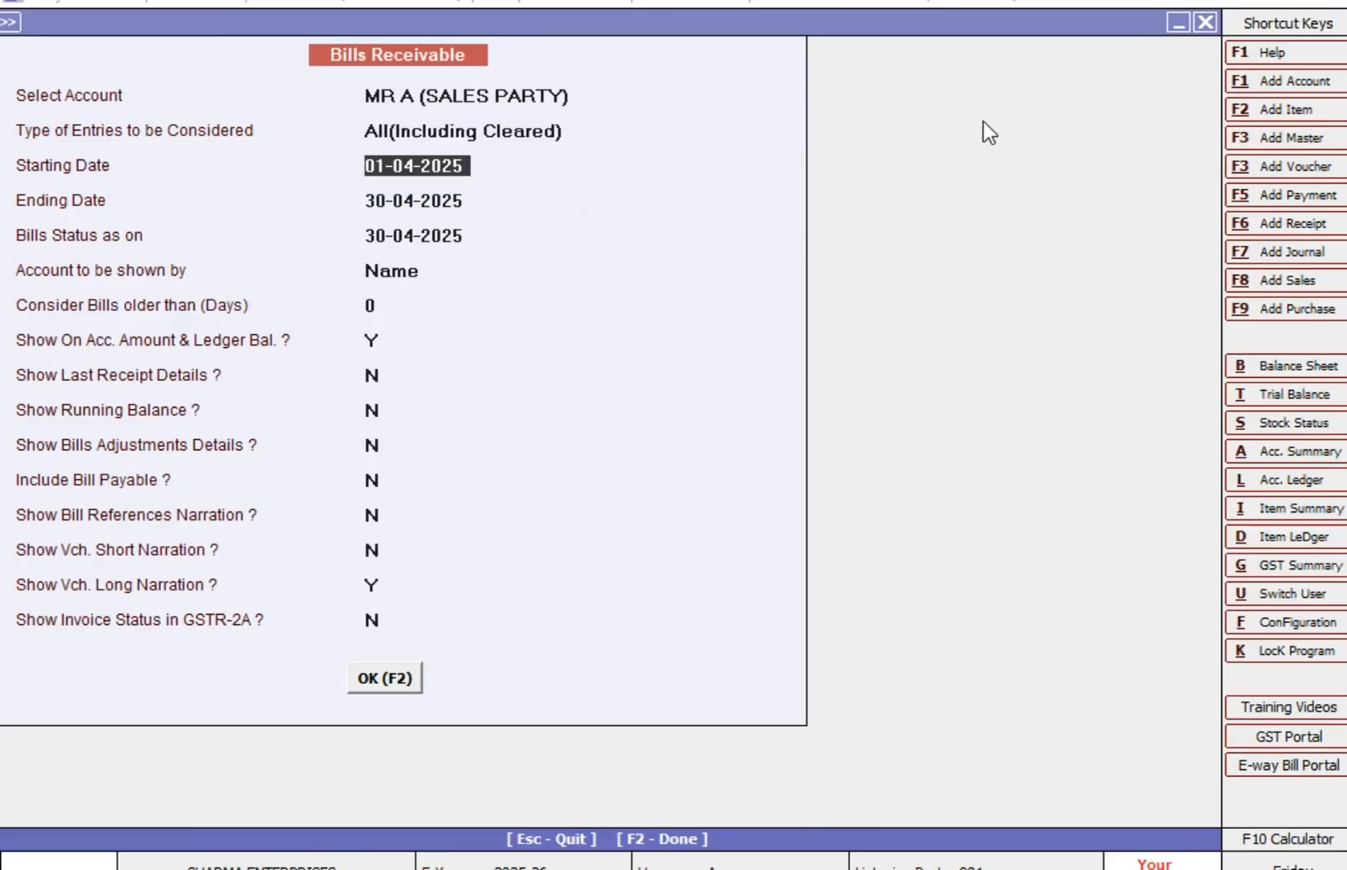
{"action": "key", "text": "Return"}
{"action": "key", "text": "Return"}
{"action": "key", "text": "F2"}
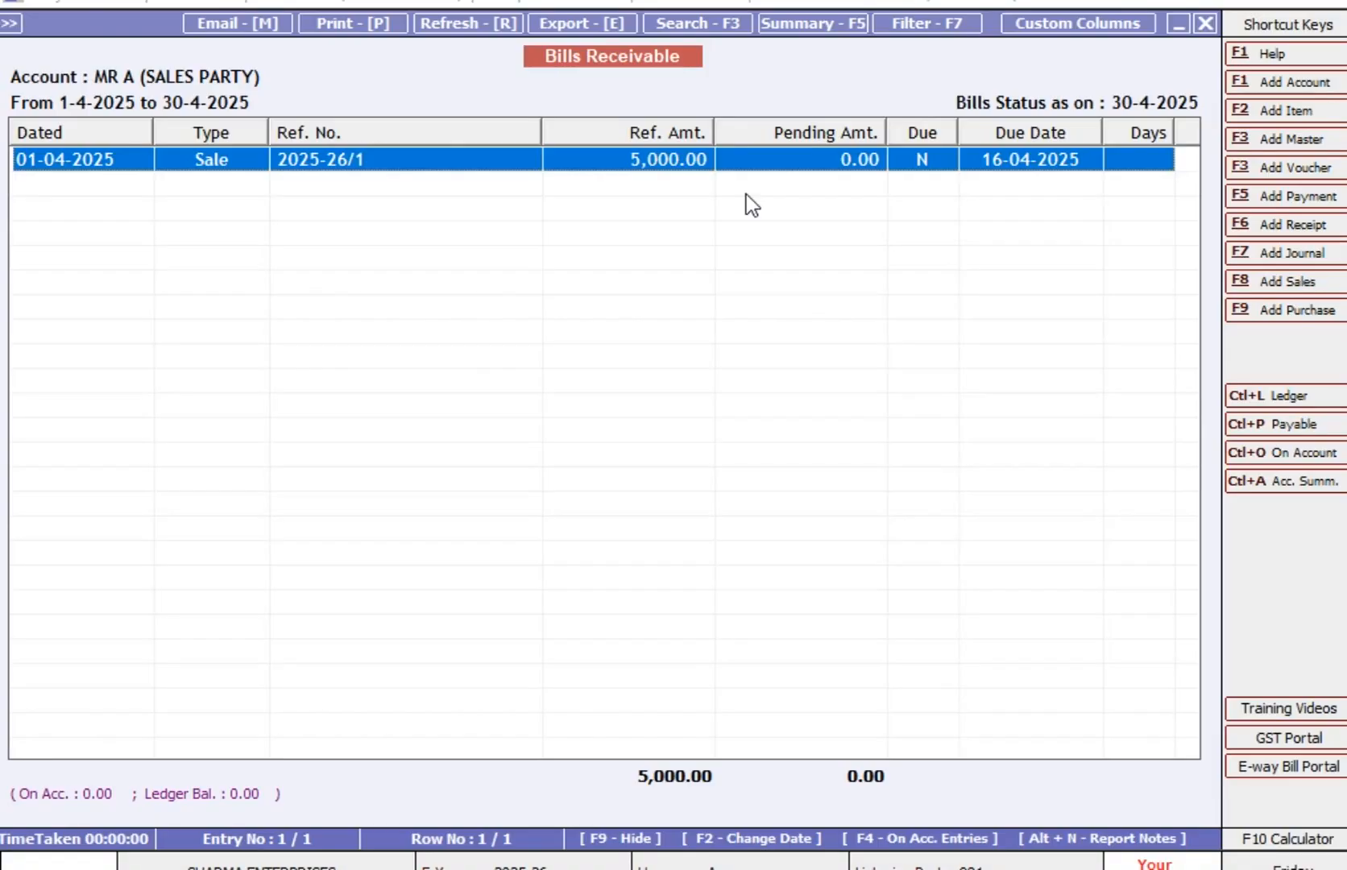
Step: View the reference details of bill 2025-26/1 and its receipt voucher dated 05-04-2025, then close both without changes
{"action": "key", "text": "Return"}
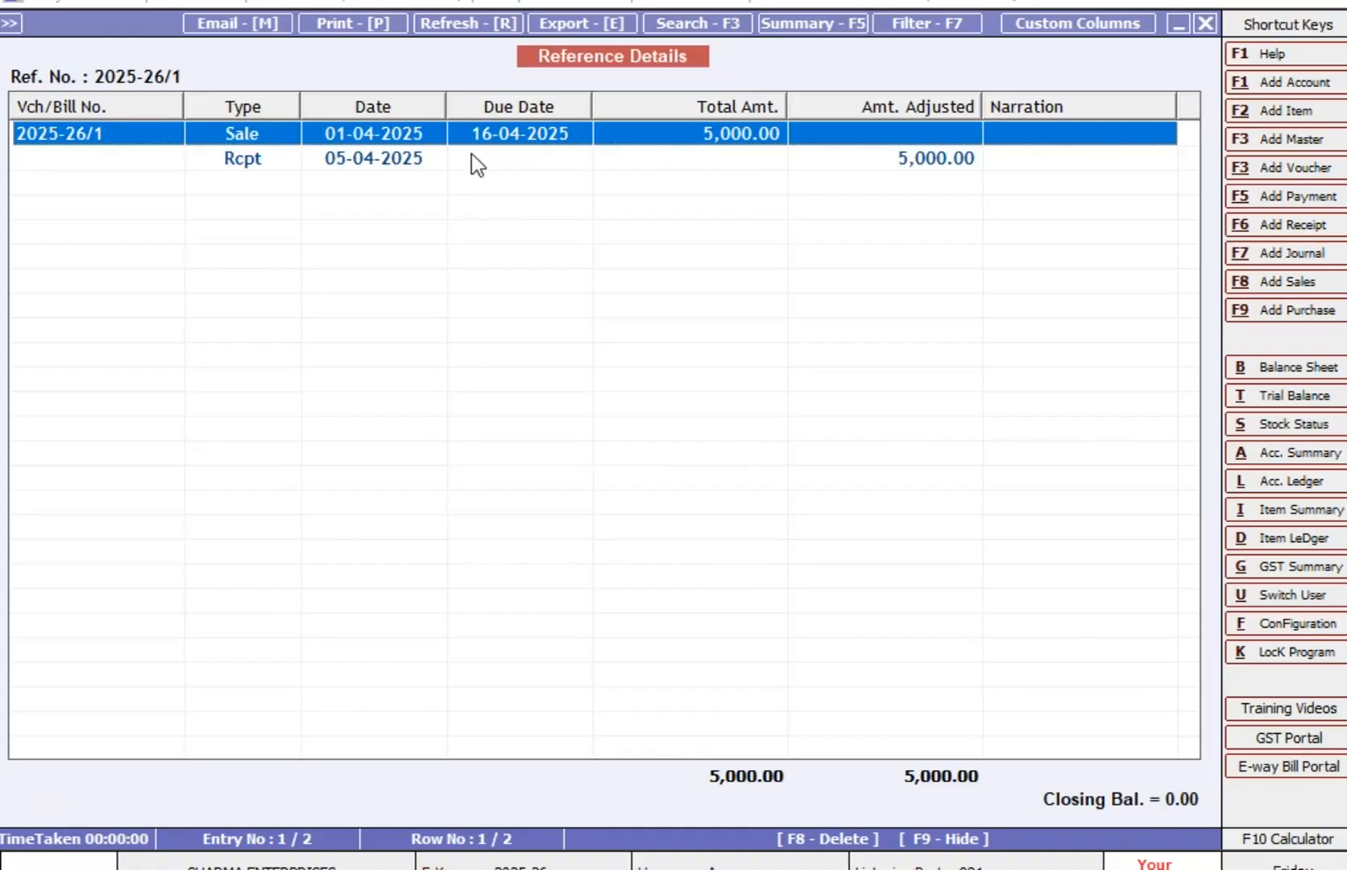
{"action": "left_click", "coordinate": [391, 162]}
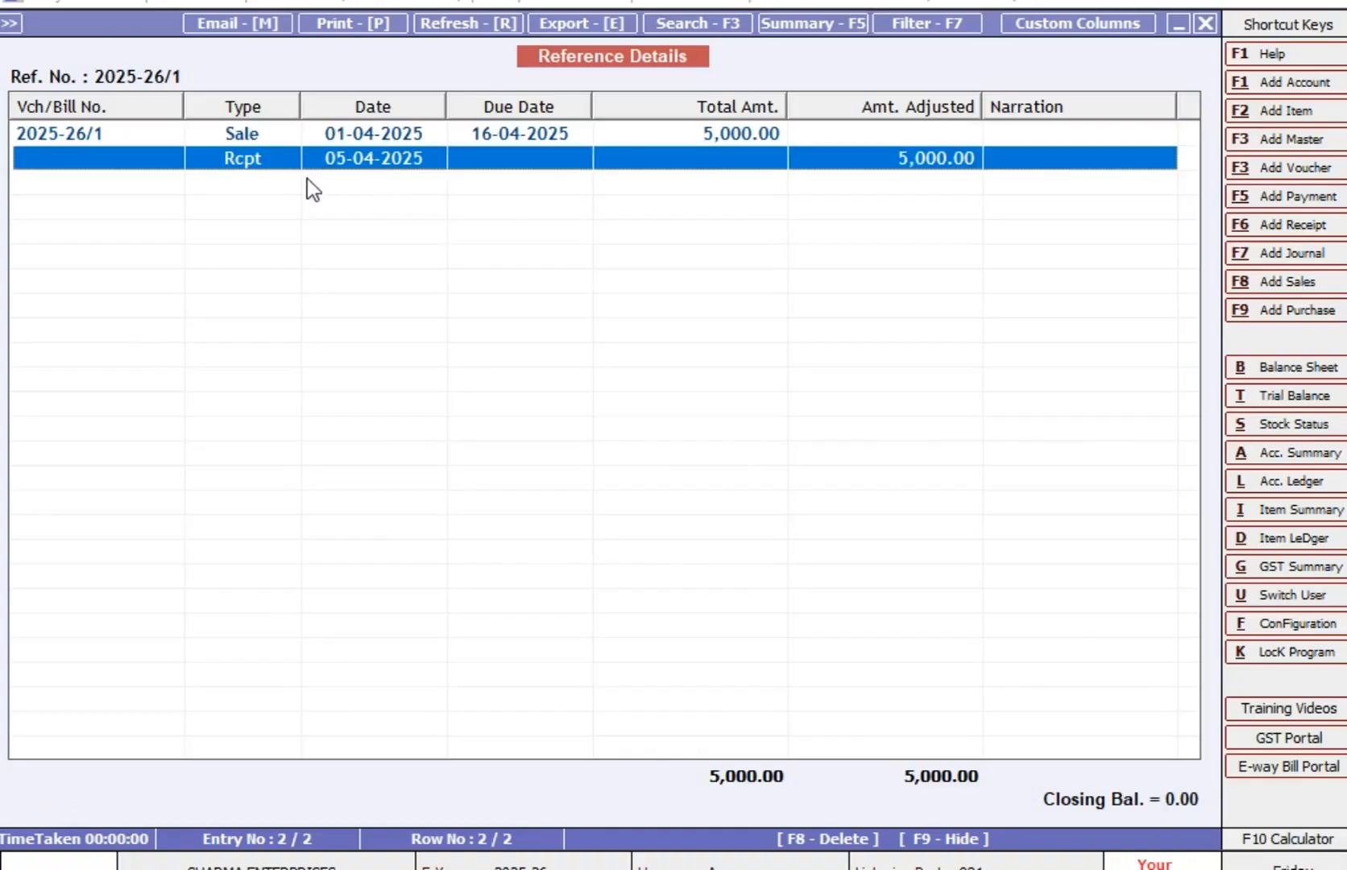
{"action": "double_click", "coordinate": [904, 160]}
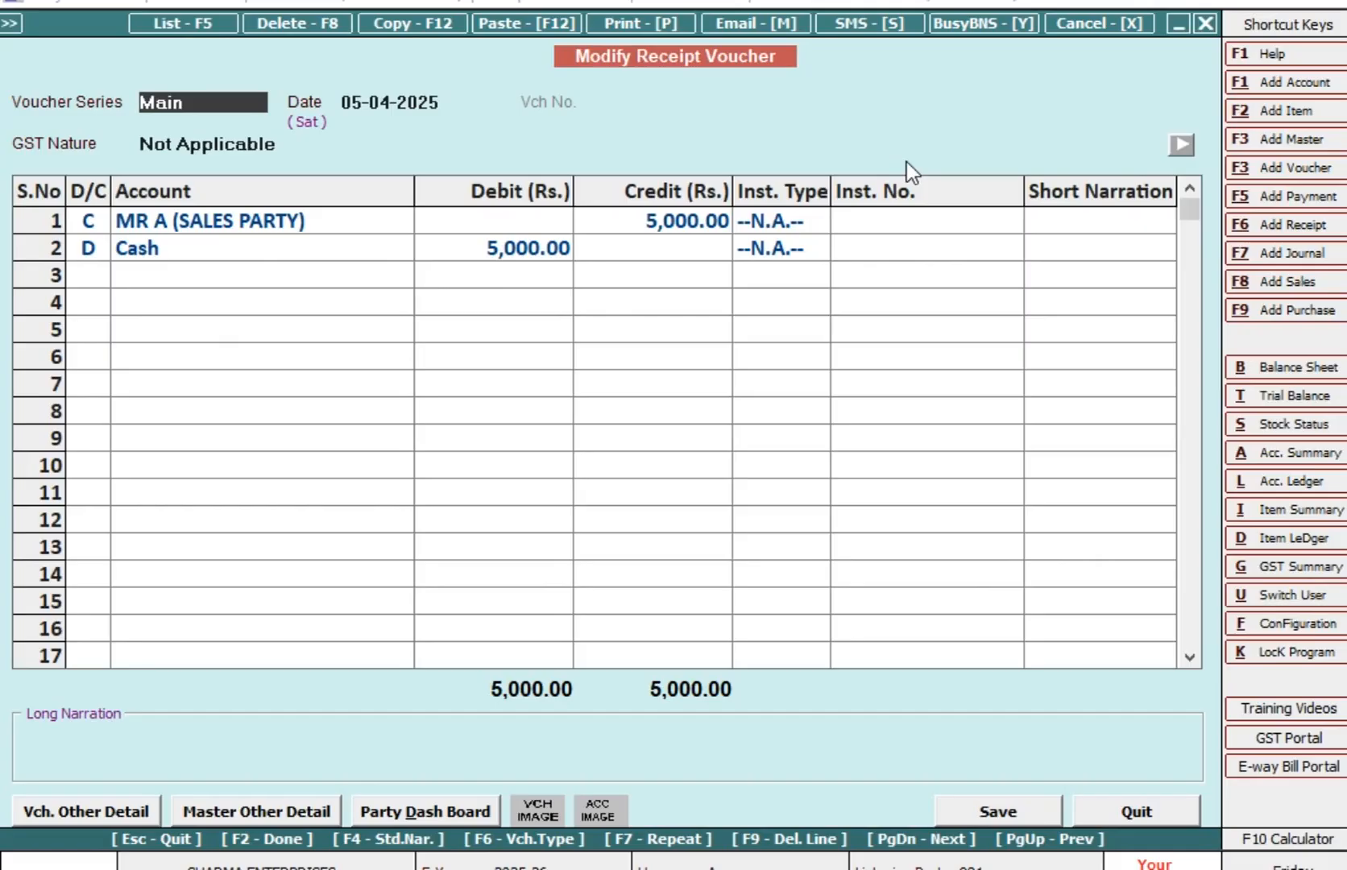
{"action": "key", "text": "Escape"}
{"action": "key", "text": "Escape"}
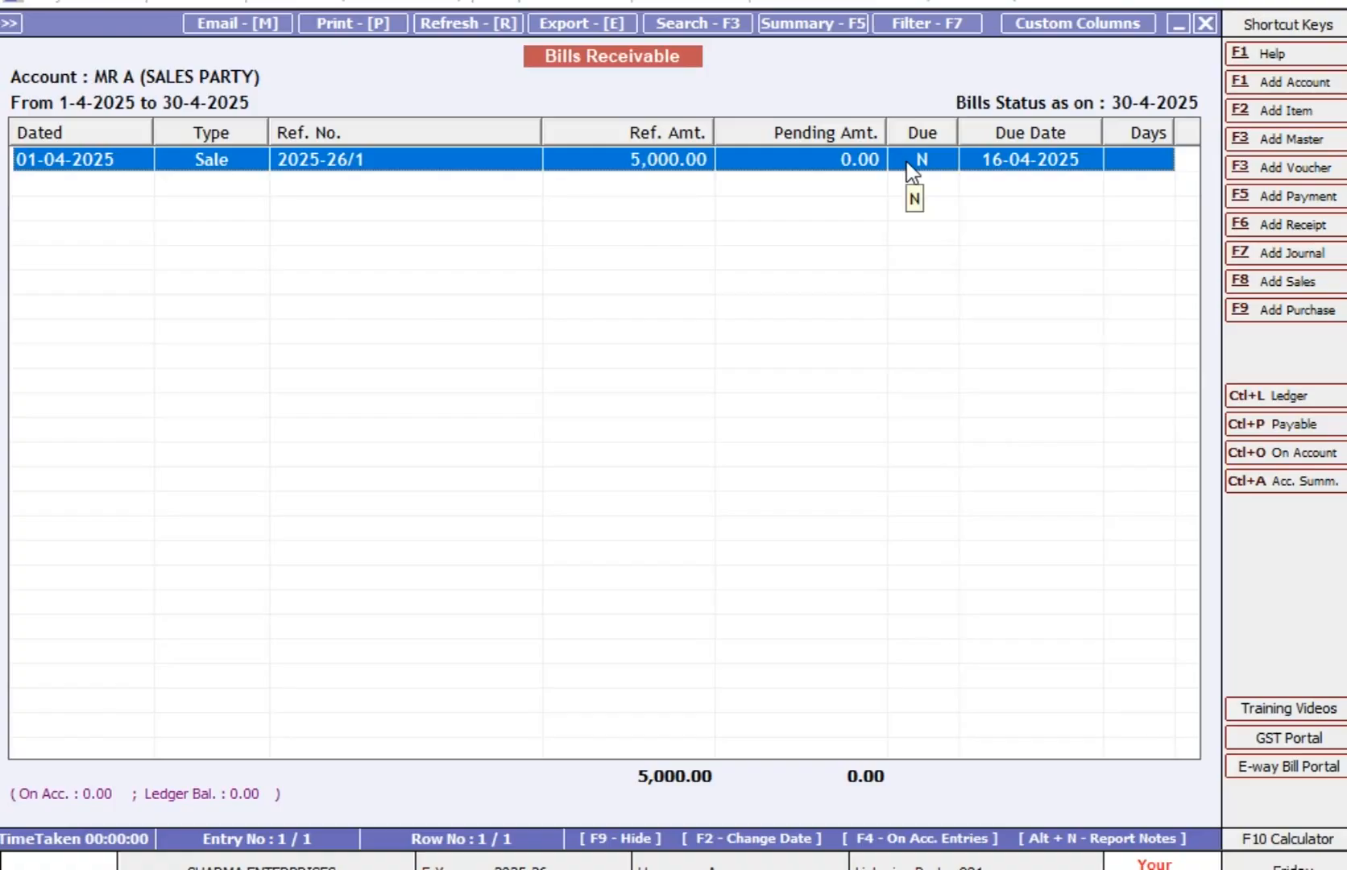
Step: Leave MR A's report and start a new Bills Receivable report for one account
{"action": "key", "text": "Escape"}
{"action": "key", "text": "Escape"}
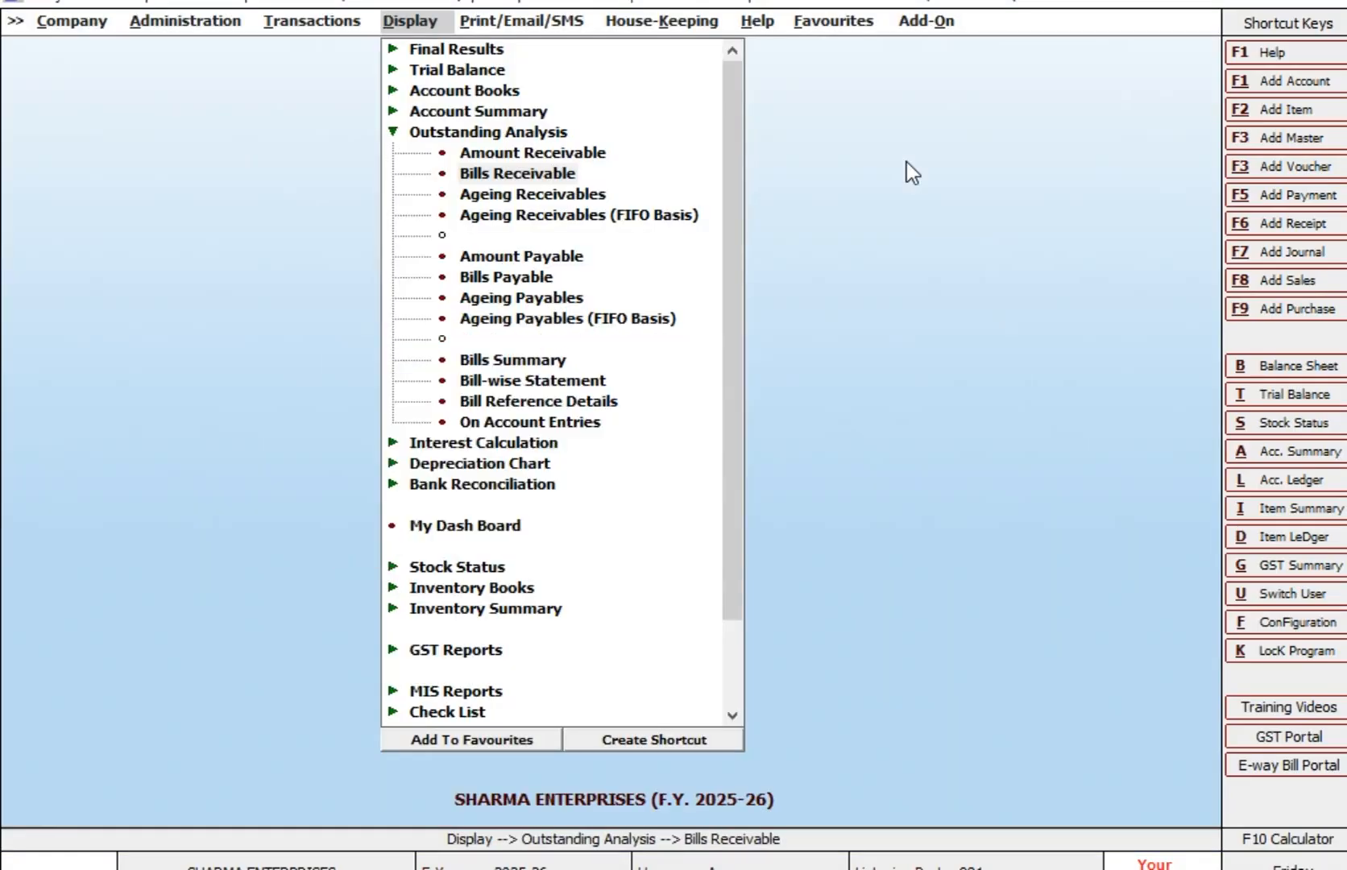
{"action": "key", "text": "Escape"}
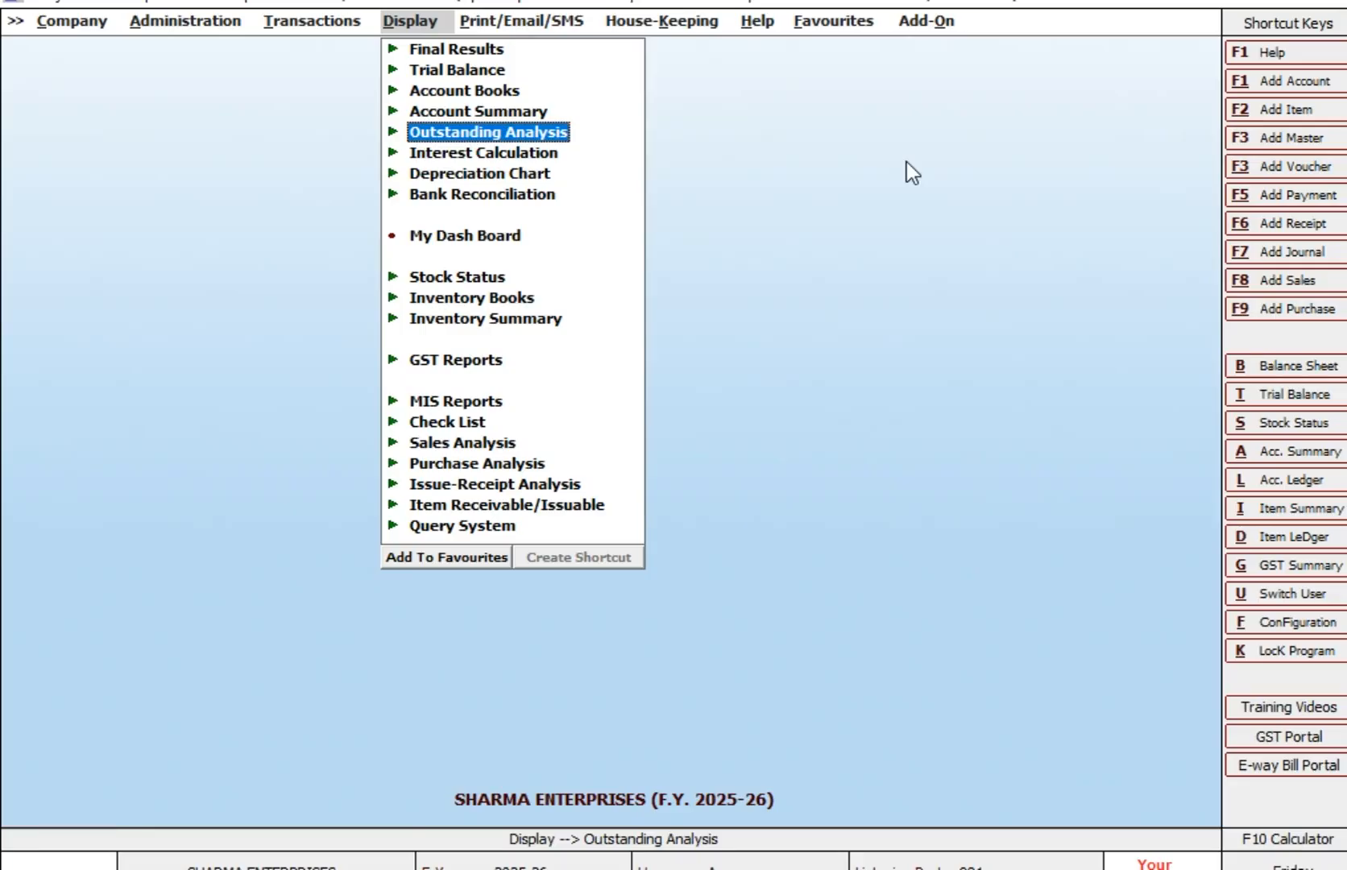
{"action": "key", "text": "Up"}
{"action": "key", "text": "Up"}
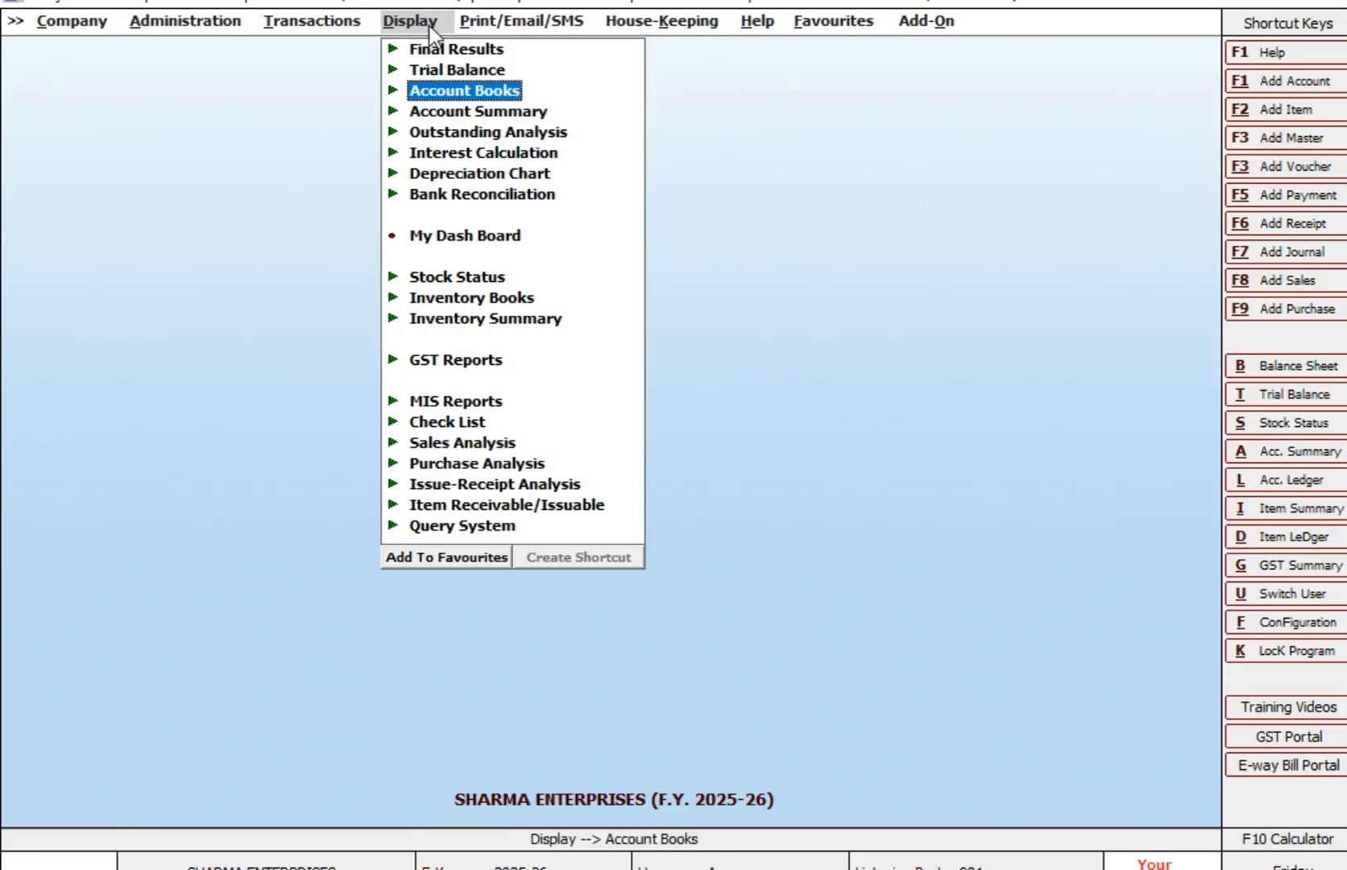
{"action": "left_click", "coordinate": [452, 137]}
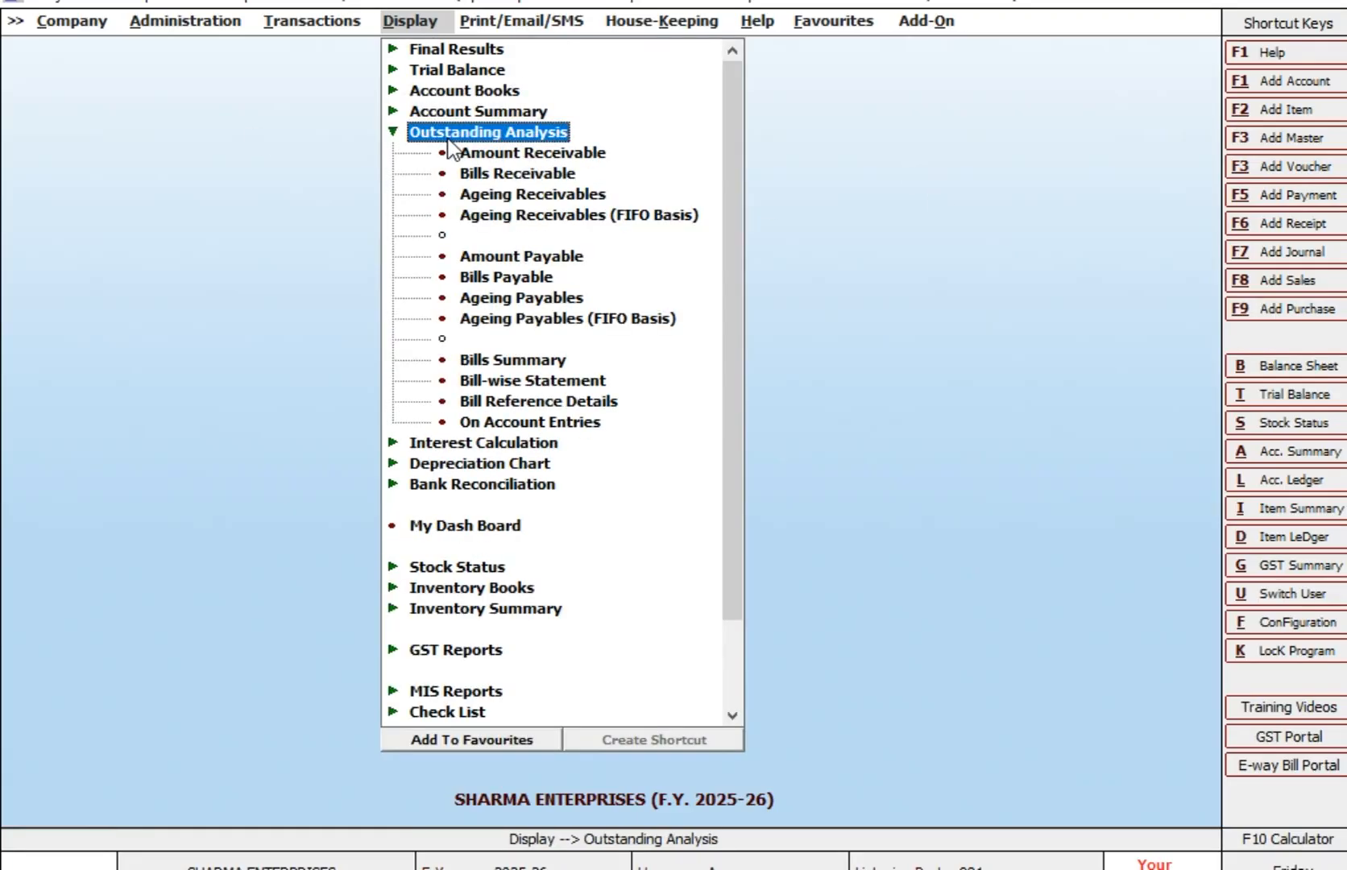
{"action": "key", "text": "Down"}
{"action": "key", "text": "Down"}
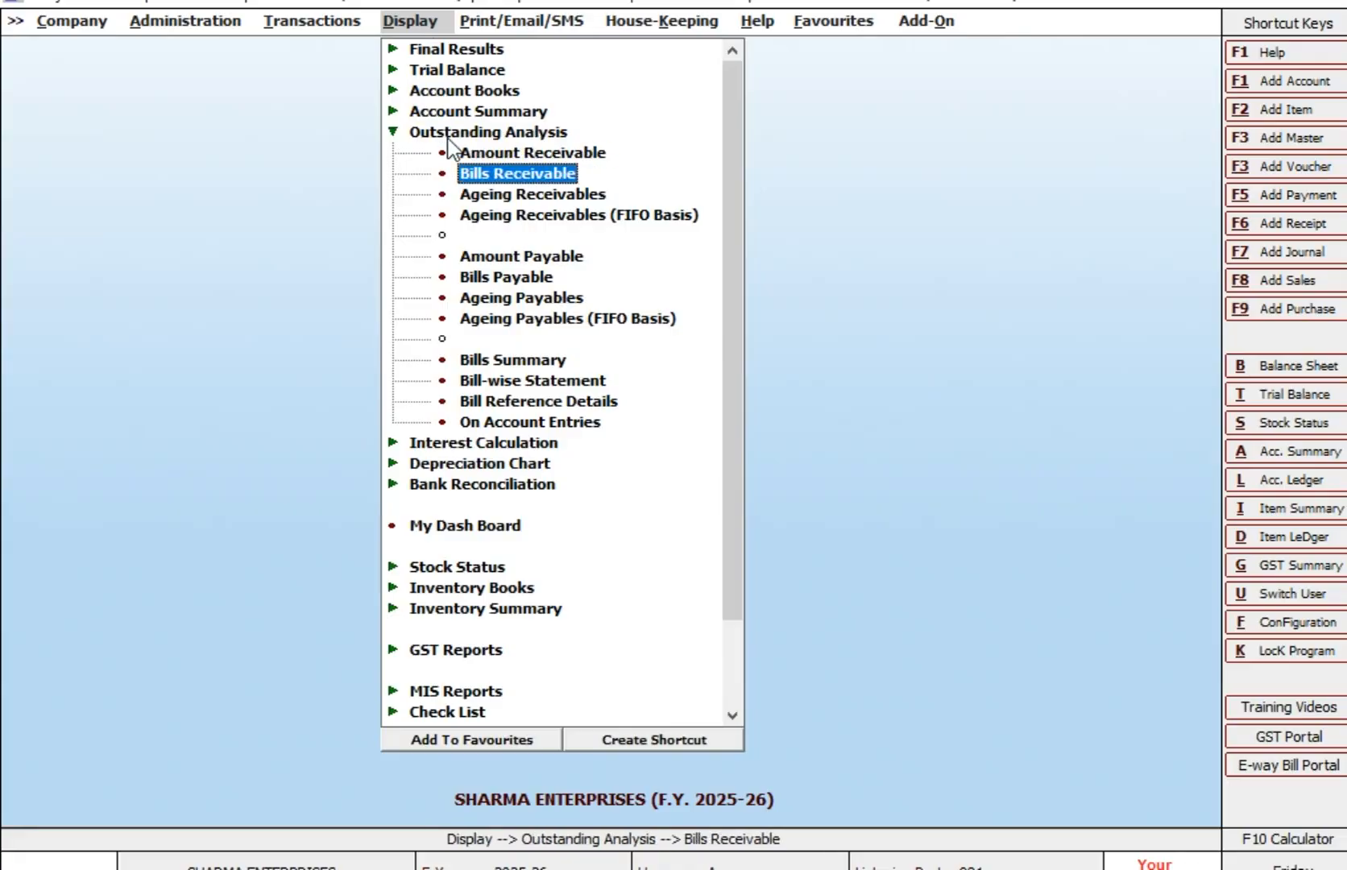
{"action": "key", "text": "Return"}
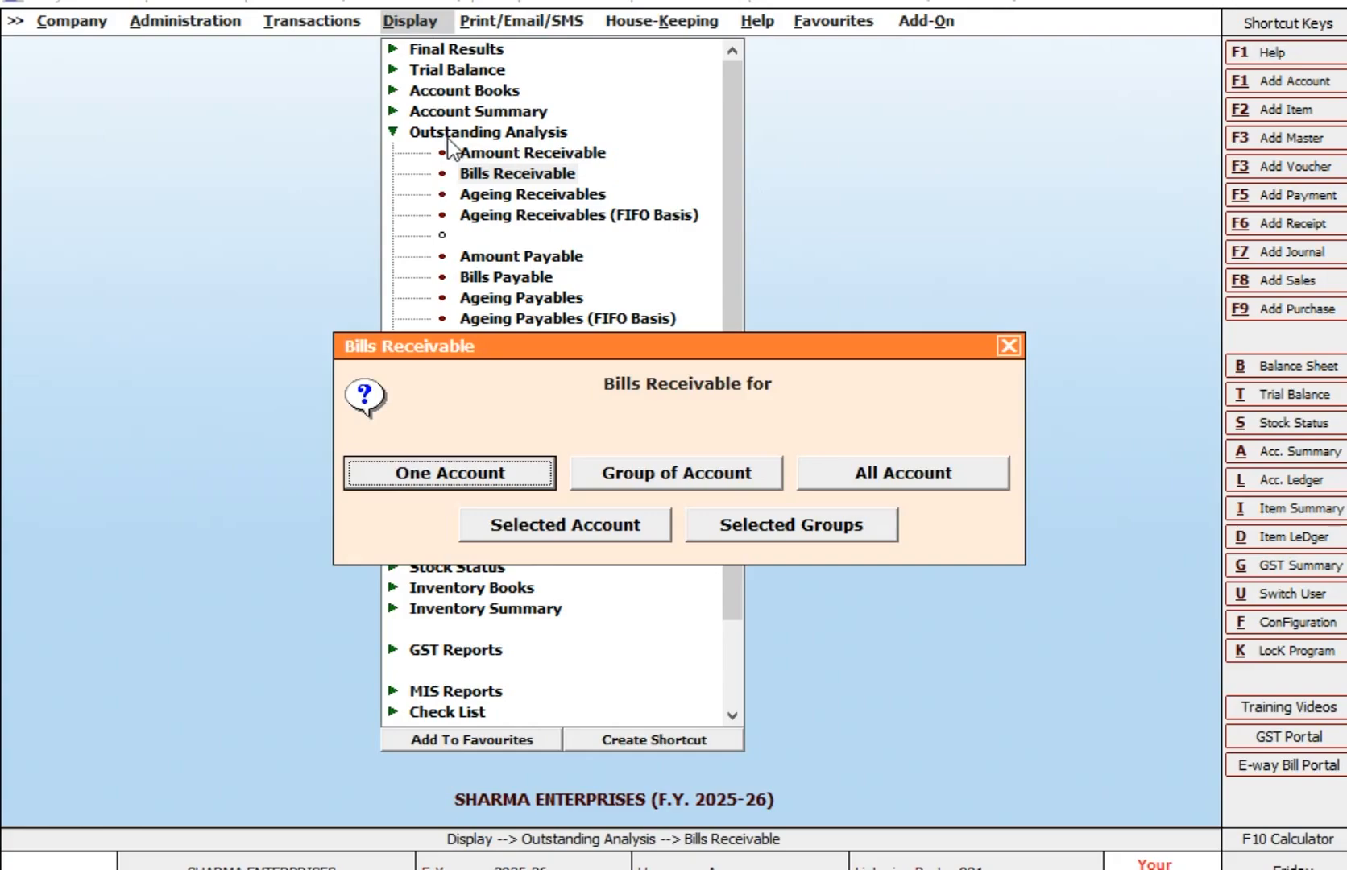
{"action": "key", "text": "Return"}
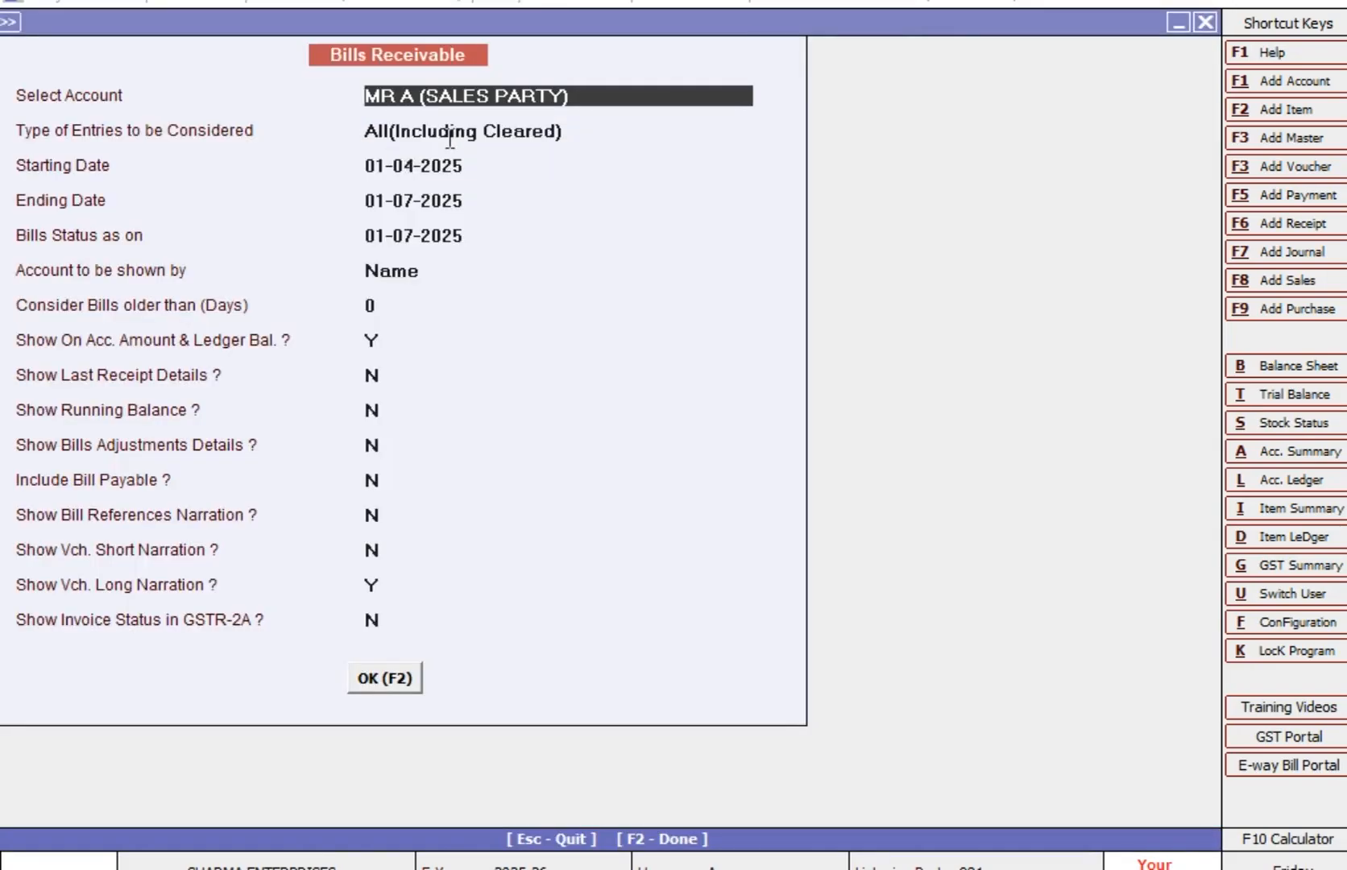
Step: Choose MR B (SALES PARTY) as the report account with Pending entries, keeping the starting date 01-04-2025
{"action": "type", "text": "MR"}
{"action": "key", "text": "Down"}
{"action": "key", "text": "Return"}
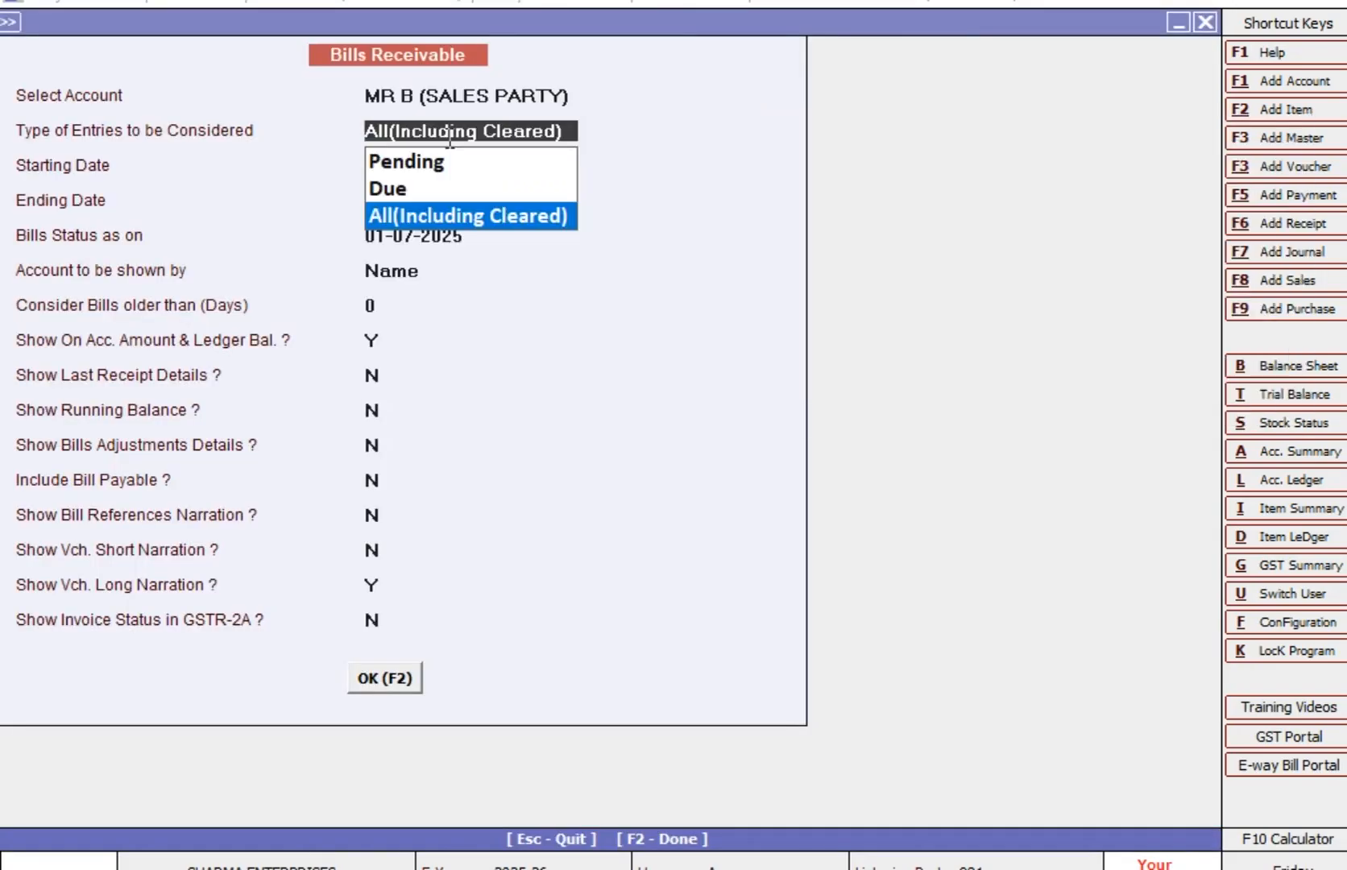
{"action": "key", "text": "Up"}
{"action": "key", "text": "Up"}
{"action": "key", "text": "Return"}
{"action": "key", "text": "Return"}
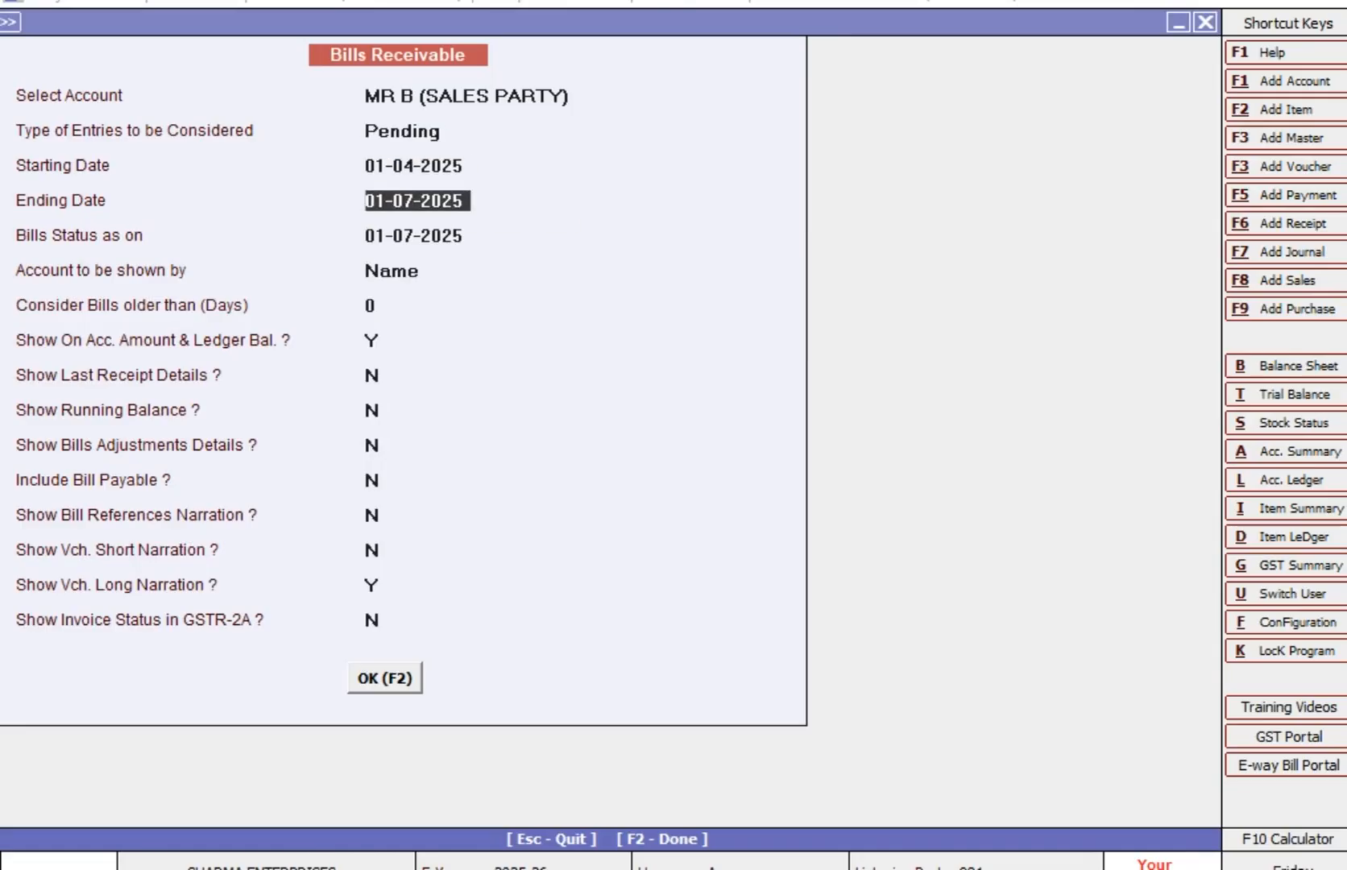
Step: Set the ending date and the bills status date to 30-04-2025 and display MR B's pending bills
{"action": "type", "text": "30-4"}
{"action": "key", "text": "Return"}
{"action": "type", "text": "30-4"}
{"action": "key", "text": "Return"}
{"action": "key", "text": "Return"}
{"action": "key", "text": "Return"}
{"action": "key", "text": "Return"}
{"action": "key", "text": "Return"}
{"action": "key", "text": "Return"}
{"action": "key", "text": "Return"}
{"action": "key", "text": "Return"}
{"action": "key", "text": "Return"}
{"action": "key", "text": "Return"}
{"action": "key", "text": "Return"}
{"action": "key", "text": "Return"}
{"action": "key", "text": "Return"}
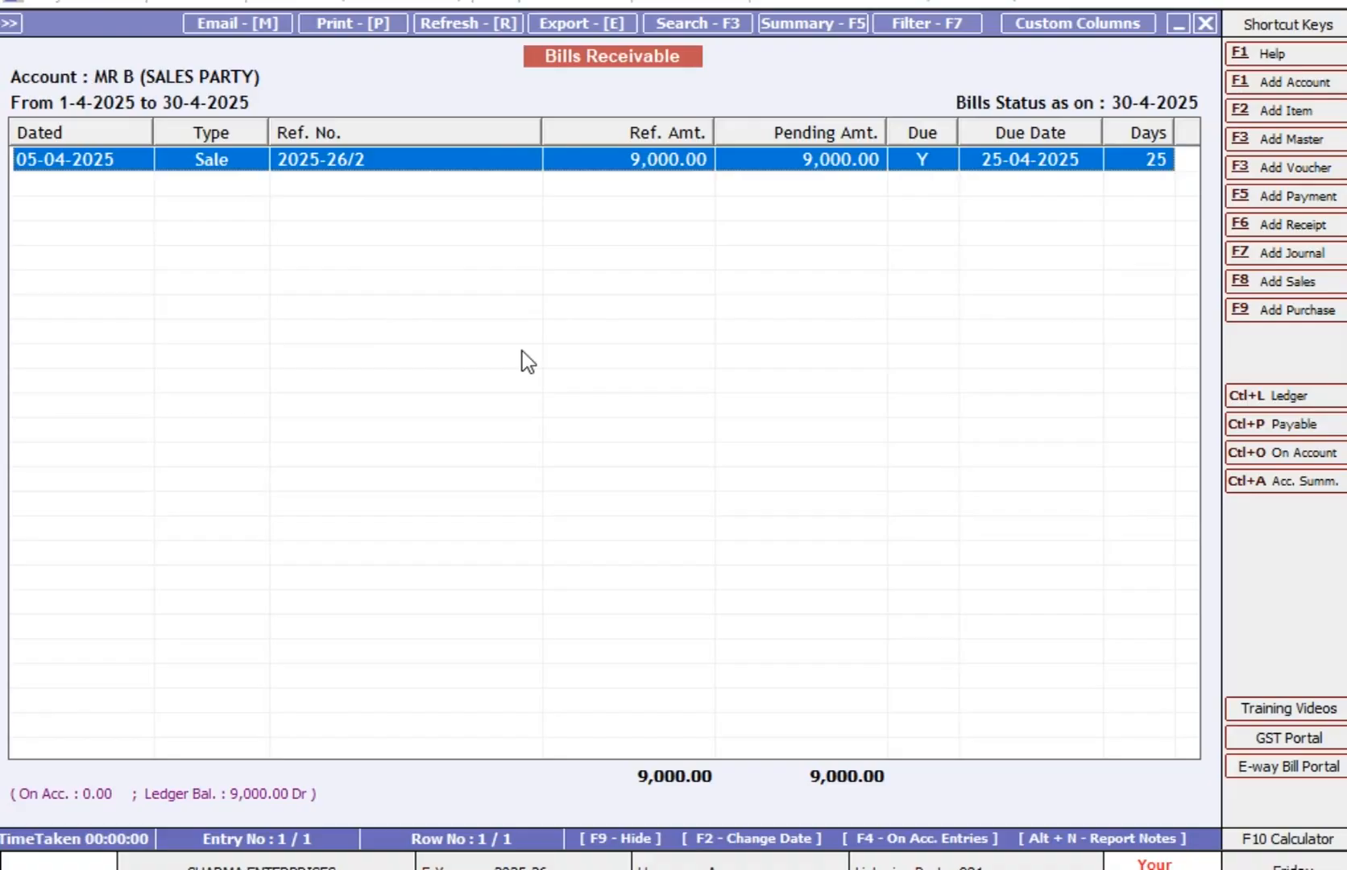
Step: Return to the report options, change the entry type to Due and display MR B's due bills for April 2025
{"action": "key", "text": "Escape"}
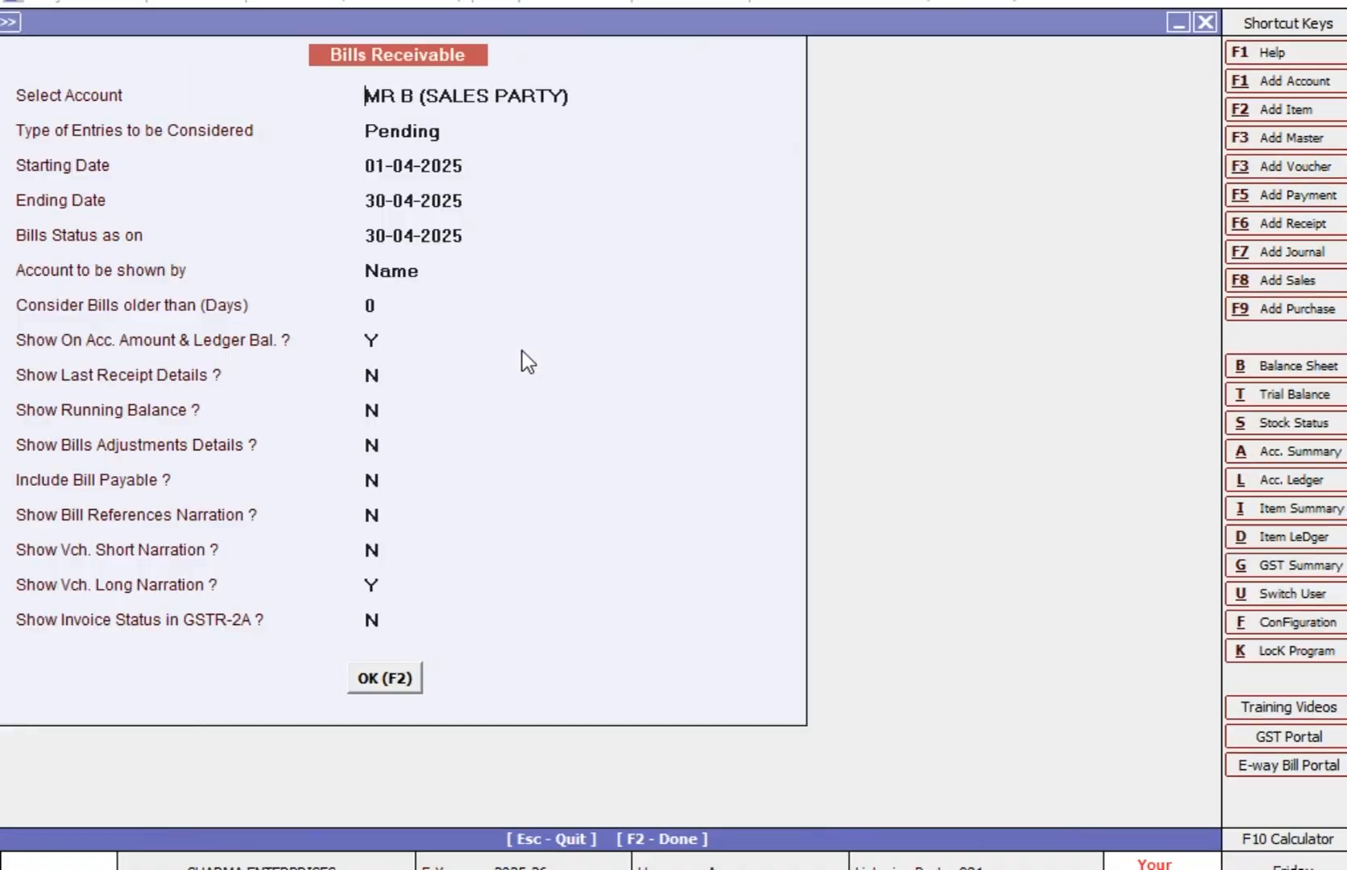
{"action": "key", "text": "Return"}
{"action": "key", "text": "Down"}
{"action": "key", "text": "Return"}
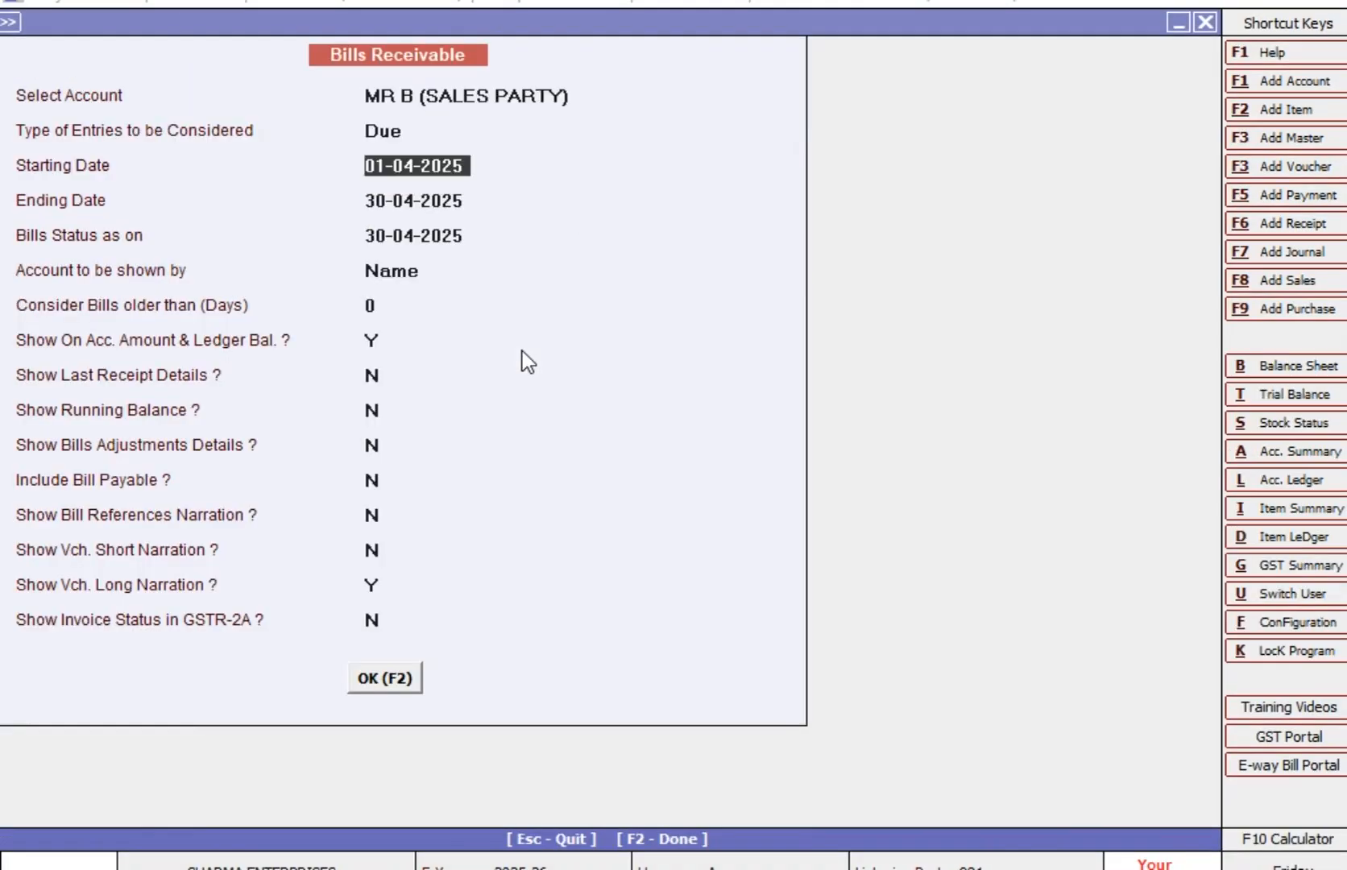
{"action": "key", "text": "Return"}
{"action": "key", "text": "Return"}
{"action": "key", "text": "Return"}
{"action": "key", "text": "Return"}
{"action": "key", "text": "Return"}
{"action": "key", "text": "Return"}
{"action": "key", "text": "Return"}
{"action": "key", "text": "Return"}
{"action": "key", "text": "Return"}
{"action": "key", "text": "Return"}
{"action": "key", "text": "Return"}
{"action": "key", "text": "Return"}
{"action": "key", "text": "F2"}
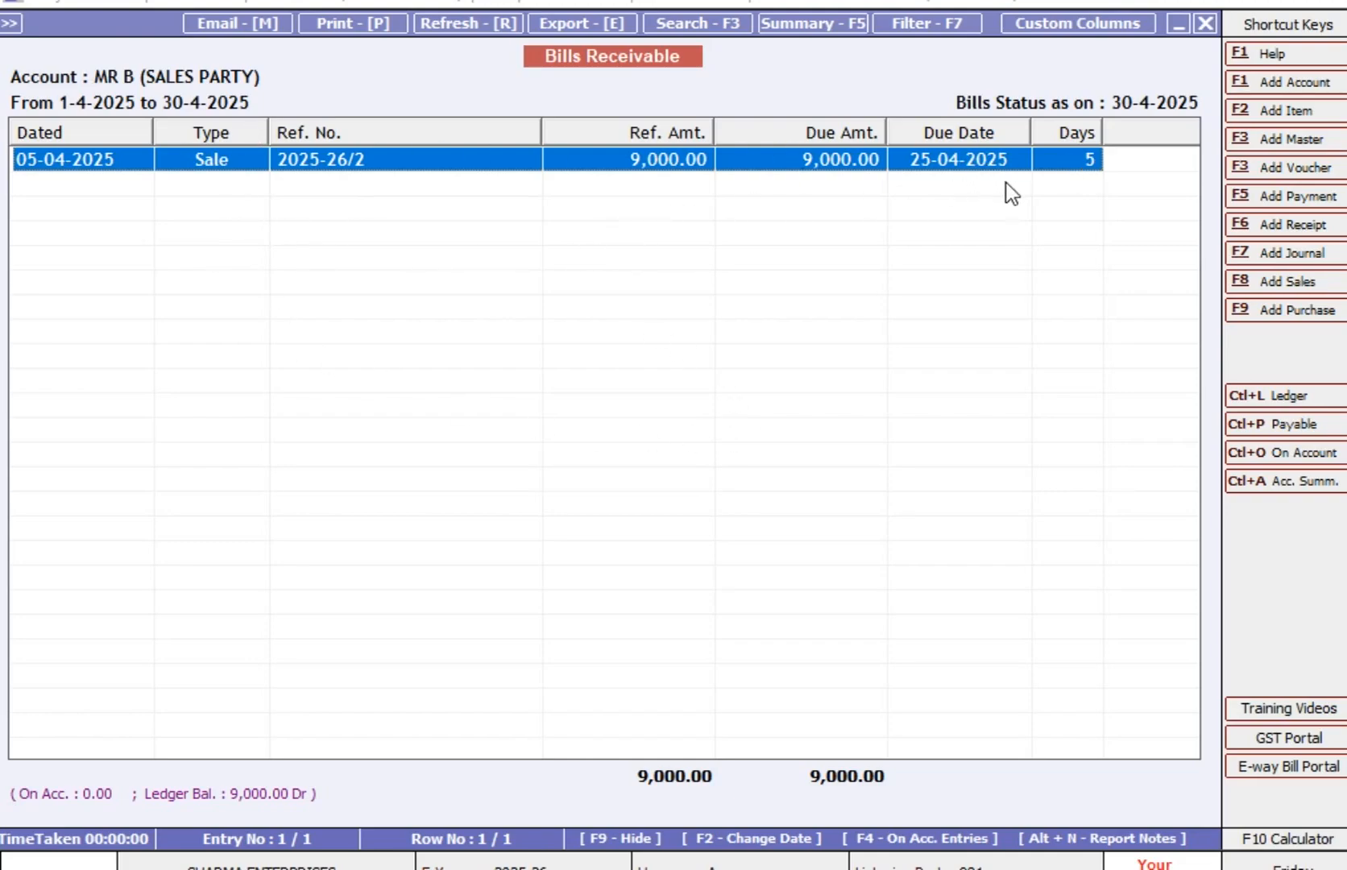
Step: Return to the report options, set the entry type to All (Including Cleared) and display all of MR B's bills for April 2025
{"action": "key", "text": "Escape"}
{"action": "key", "text": "Return"}
{"action": "key", "text": "Down"}
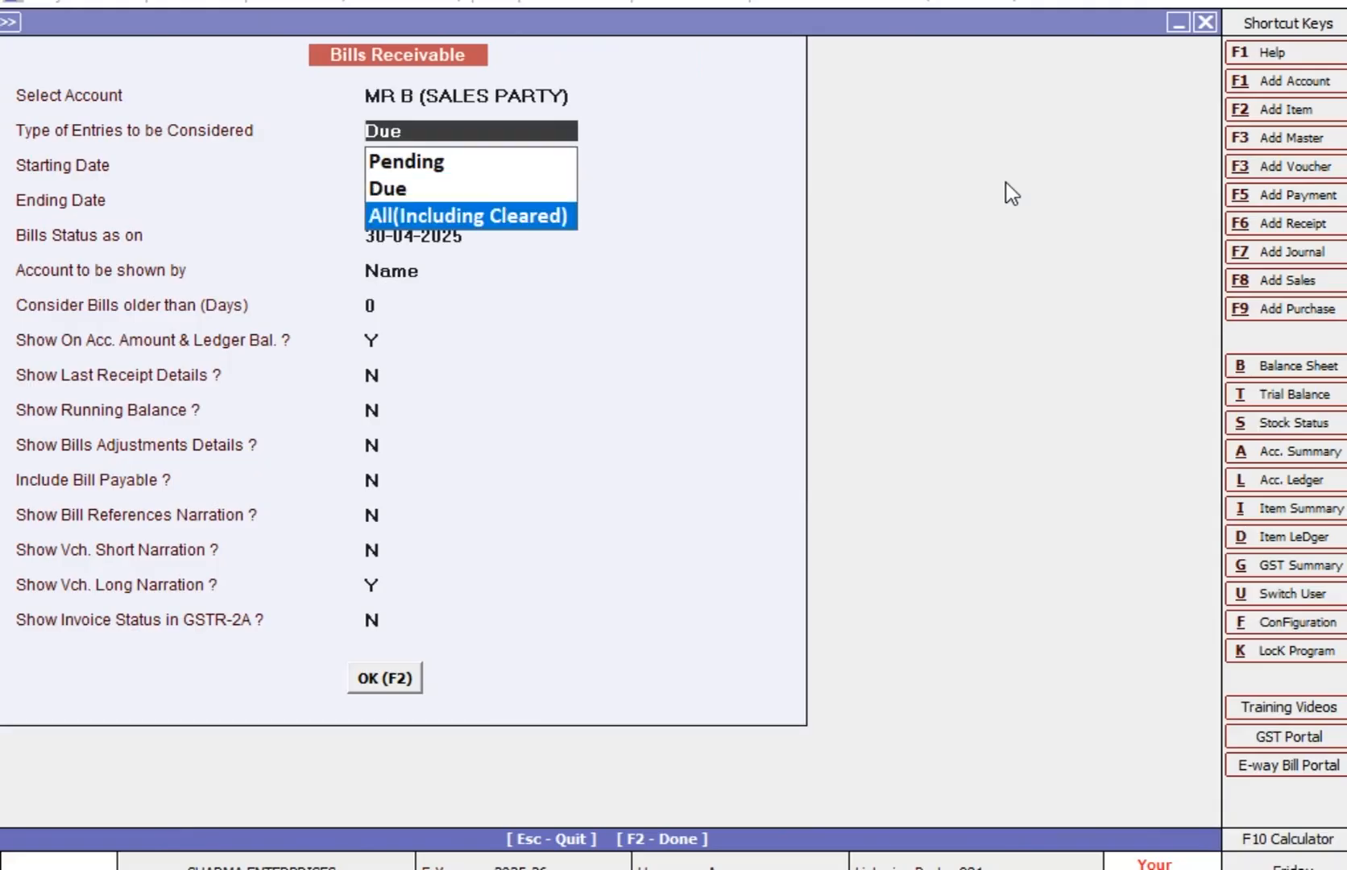
{"action": "key", "text": "Return"}
{"action": "key", "text": "Return"}
{"action": "key", "text": "Return"}
{"action": "key", "text": "Return"}
{"action": "key", "text": "Return"}
{"action": "key", "text": "Return"}
{"action": "key", "text": "Return"}
{"action": "key", "text": "Return"}
{"action": "key", "text": "Return"}
{"action": "key", "text": "Return"}
{"action": "key", "text": "Return"}
{"action": "key", "text": "Return"}
{"action": "key", "text": "Return"}
{"action": "key", "text": "Return"}
{"action": "key", "text": "Return"}
{"action": "key", "text": "Return"}
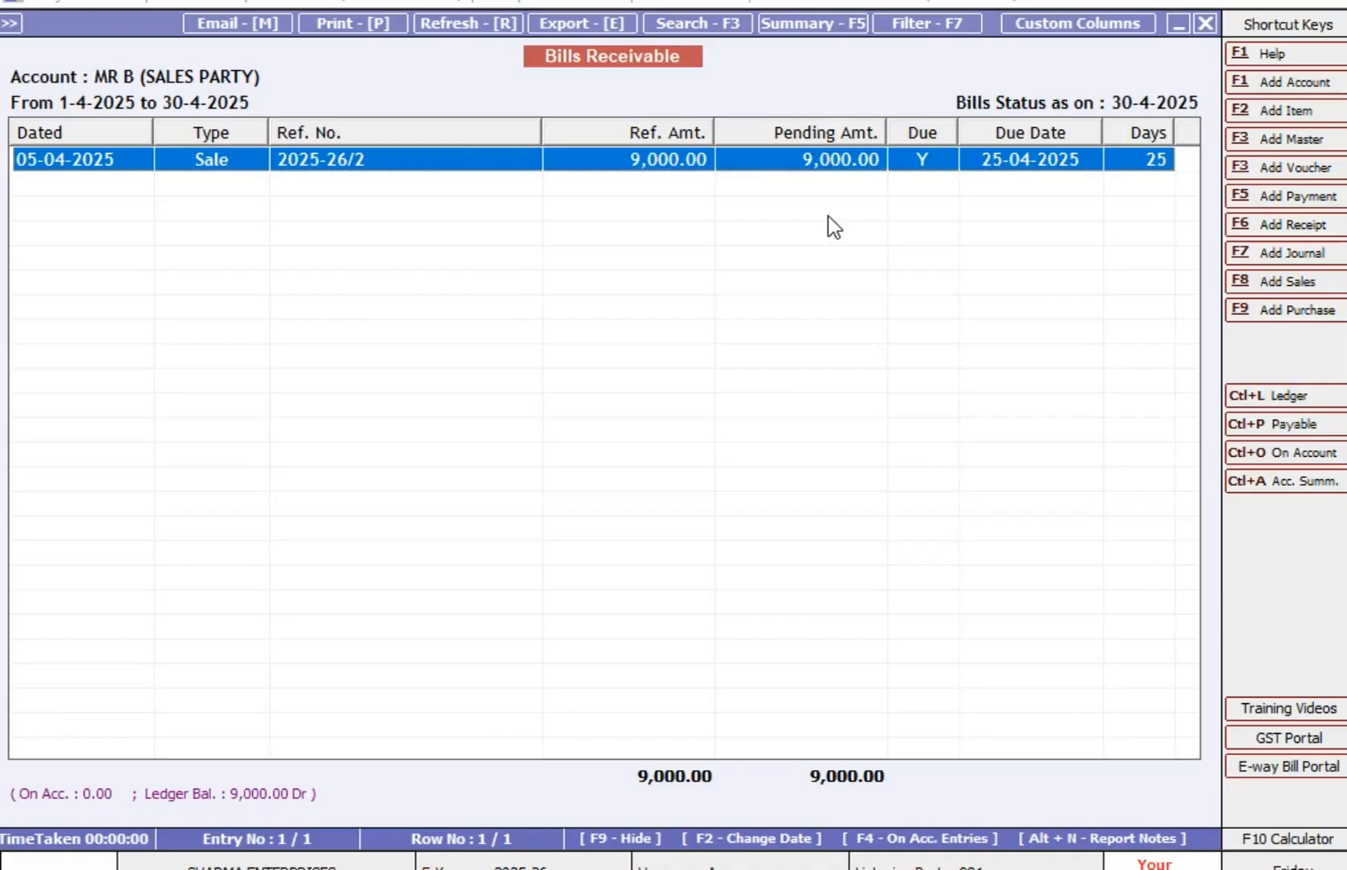
Step: Leave the Bills Receivable report and start a new receipt voucher in the Main series dated 10-04-2025
{"action": "key", "text": "Escape"}
{"action": "key", "text": "Escape"}
{"action": "key", "text": "Escape"}
{"action": "key", "text": "Escape"}
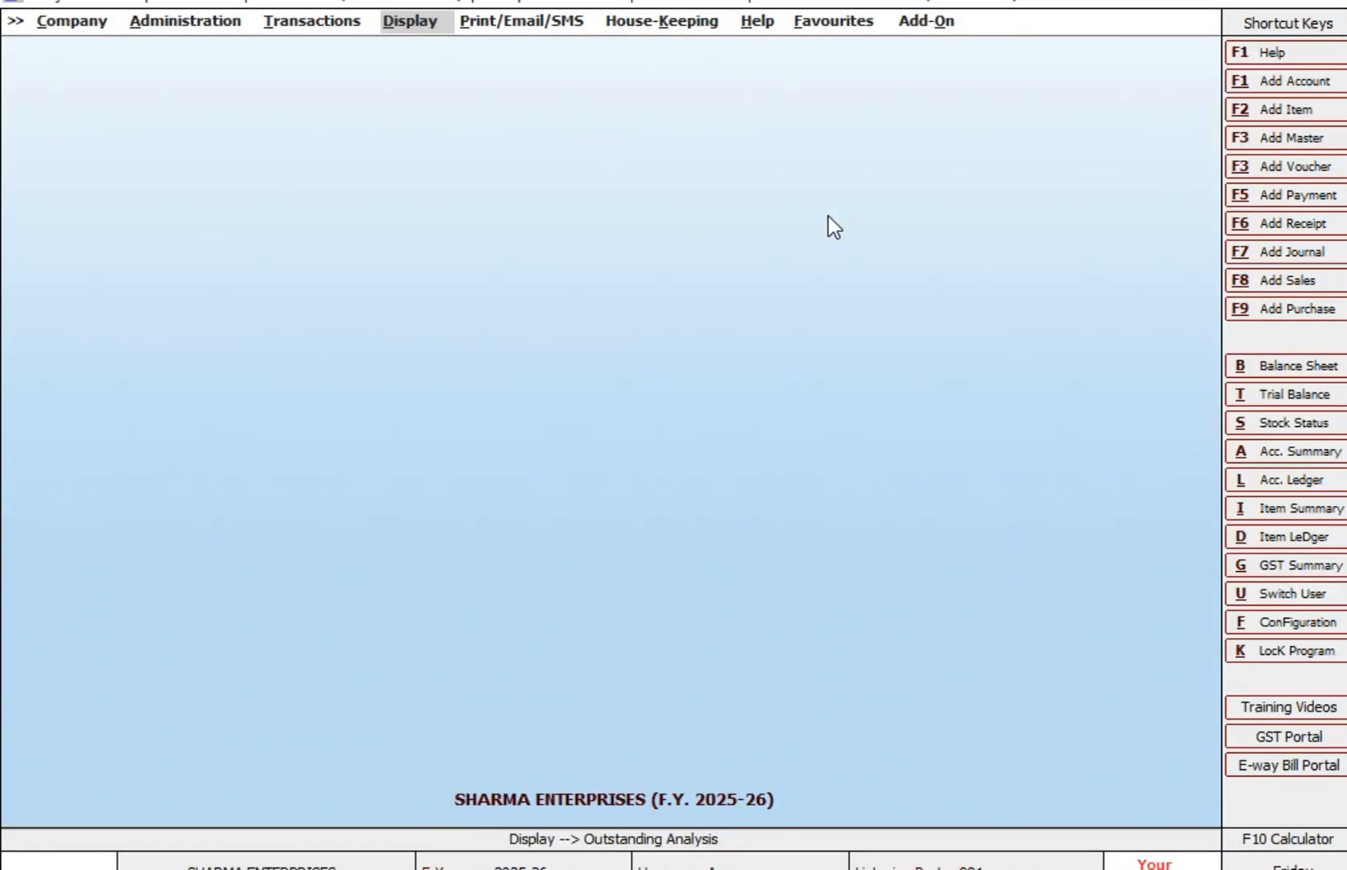
{"action": "key", "text": "Left"}
{"action": "key", "text": "Down"}
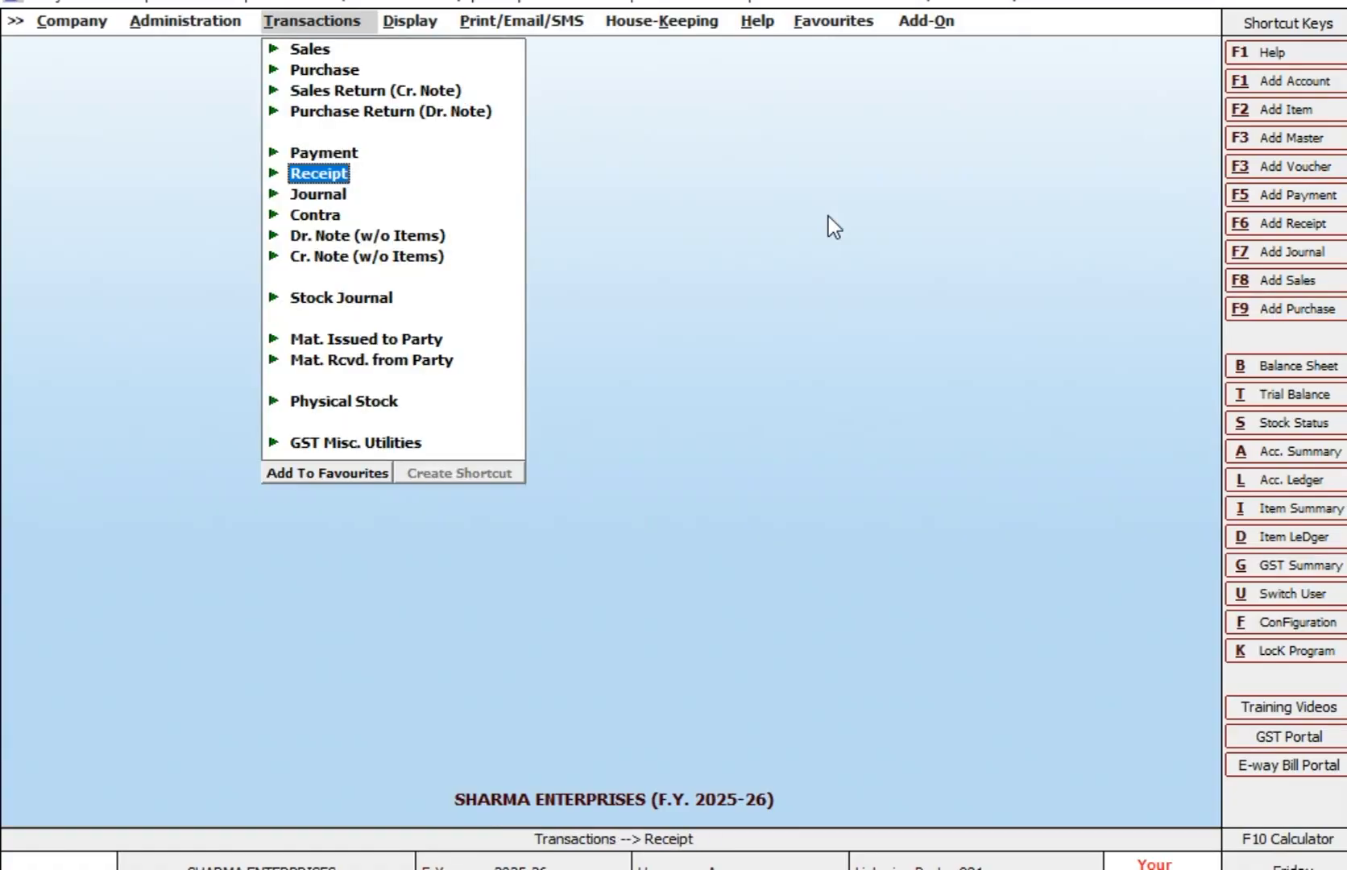
{"action": "key", "text": "Return"}
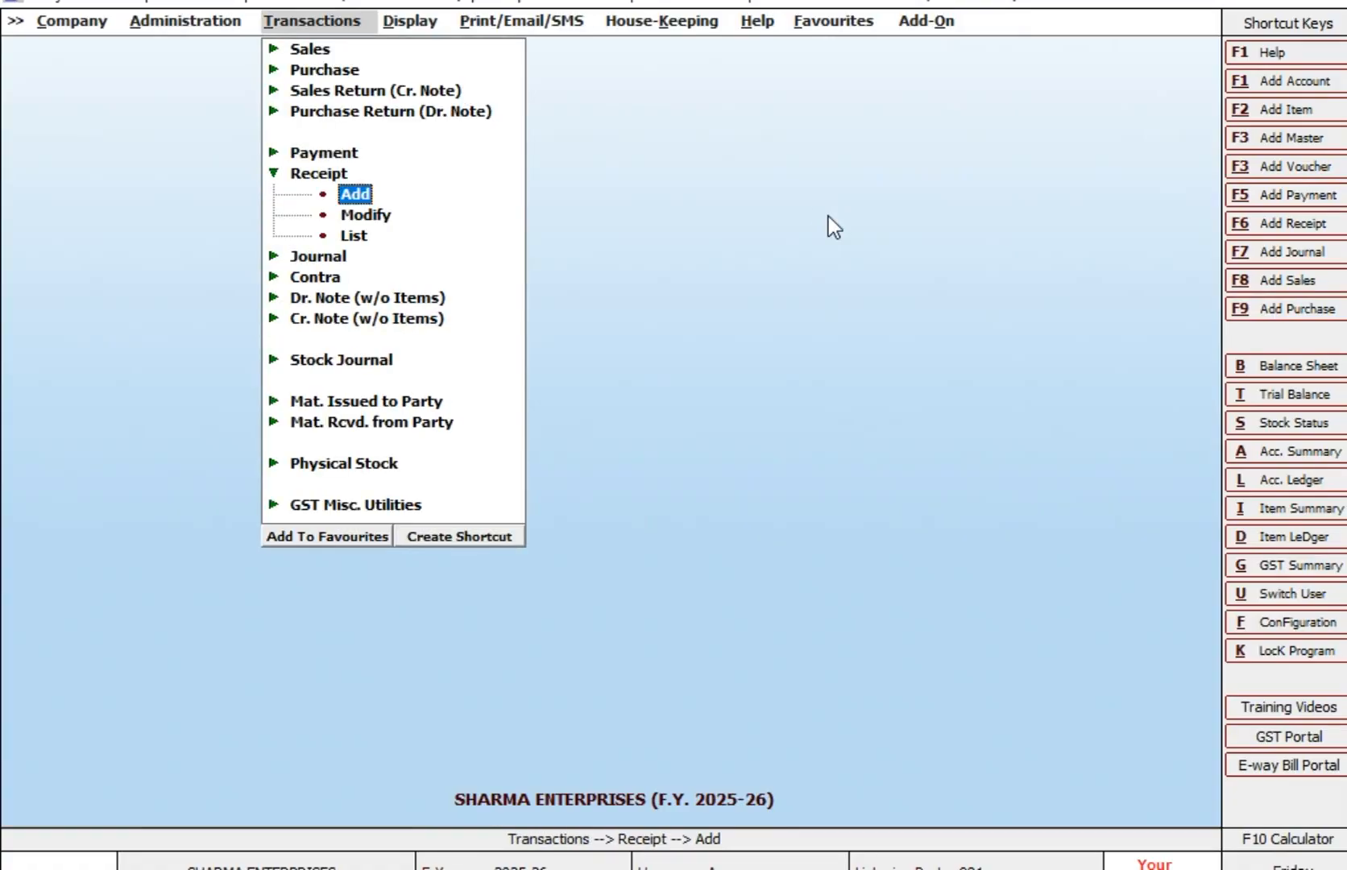
{"action": "key", "text": "Return"}
{"action": "type", "text": "10-04"}
{"action": "key", "text": "Return"}
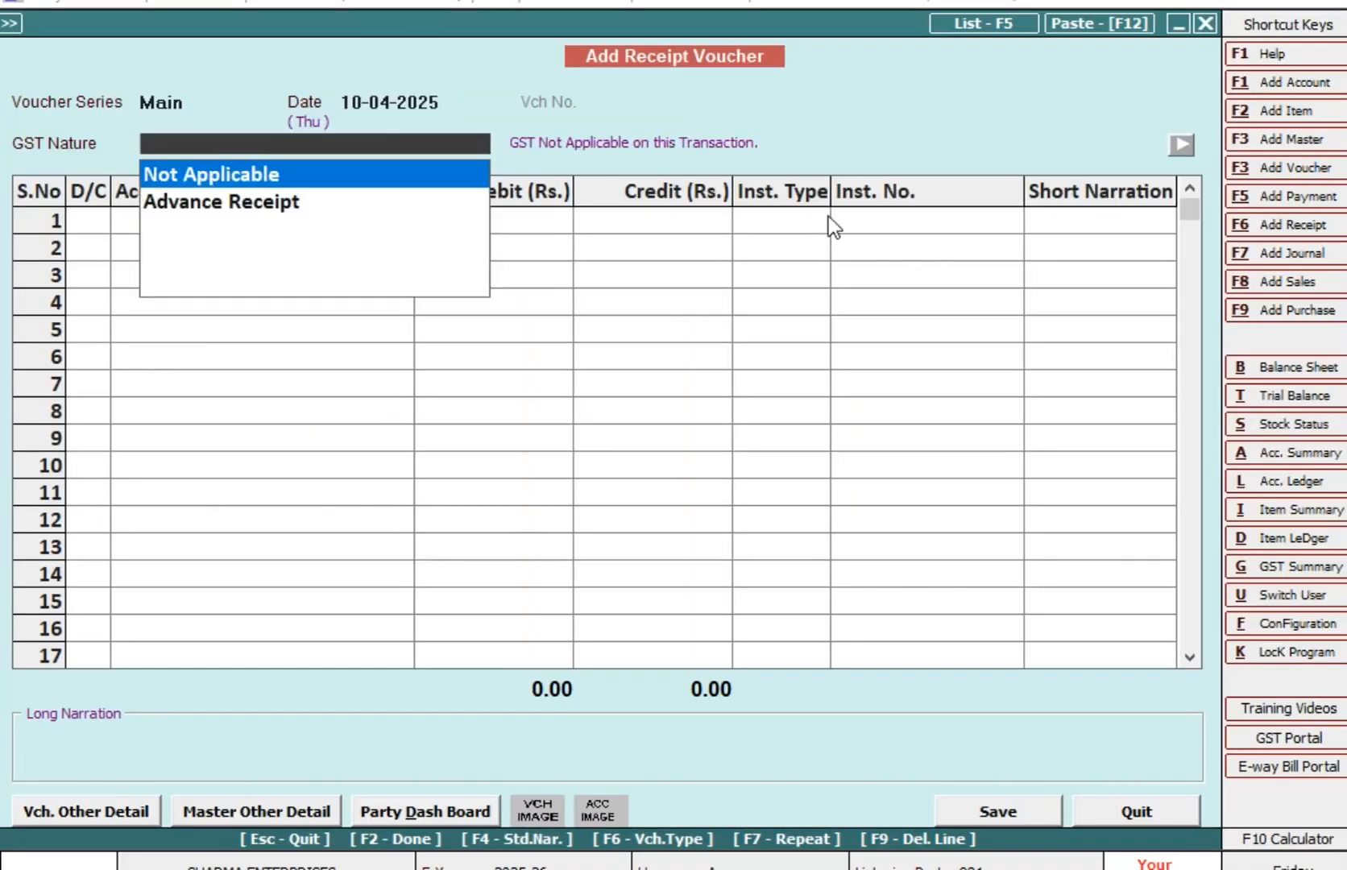
Step: Keep GST nature as Not Applicable and credit MR B (SALES PARTY) with 9000 in the first row
{"action": "key", "text": "Return"}
{"action": "key", "text": "Return"}
{"action": "key", "text": "Return"}
{"action": "type", "text": "MR"}
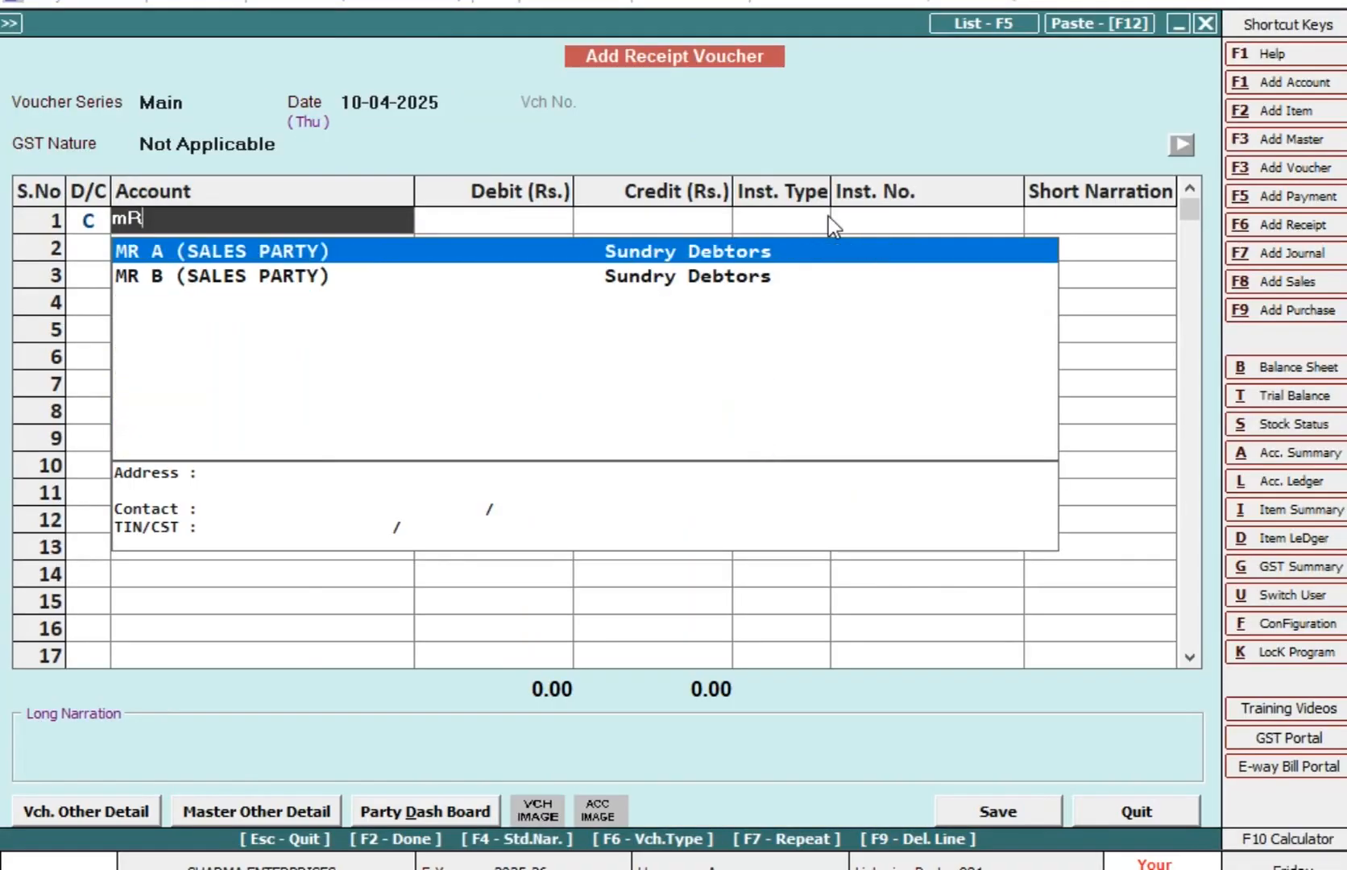
{"action": "key", "text": "Down"}
{"action": "key", "text": "Return"}
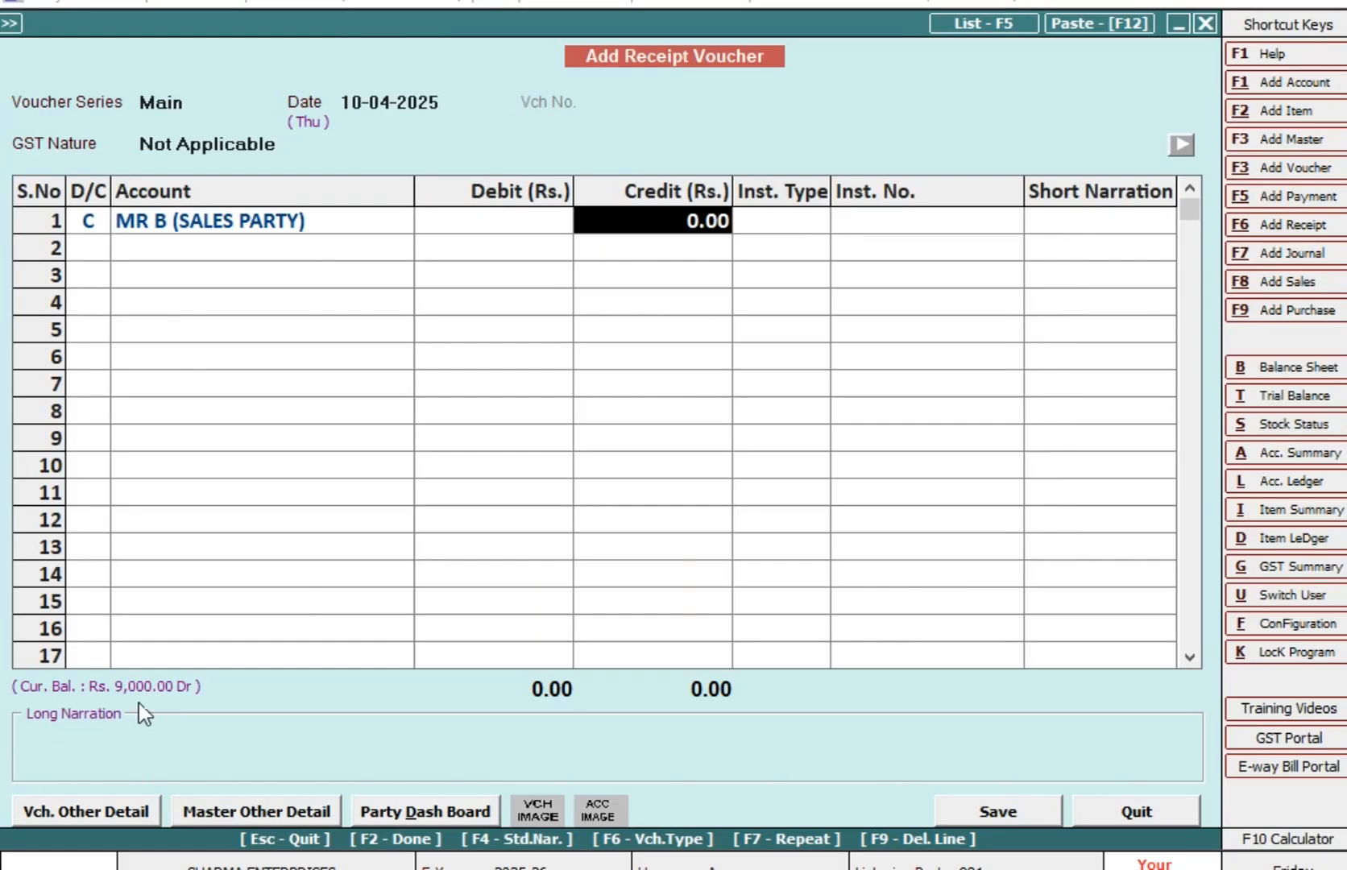
{"action": "type", "text": "9000"}
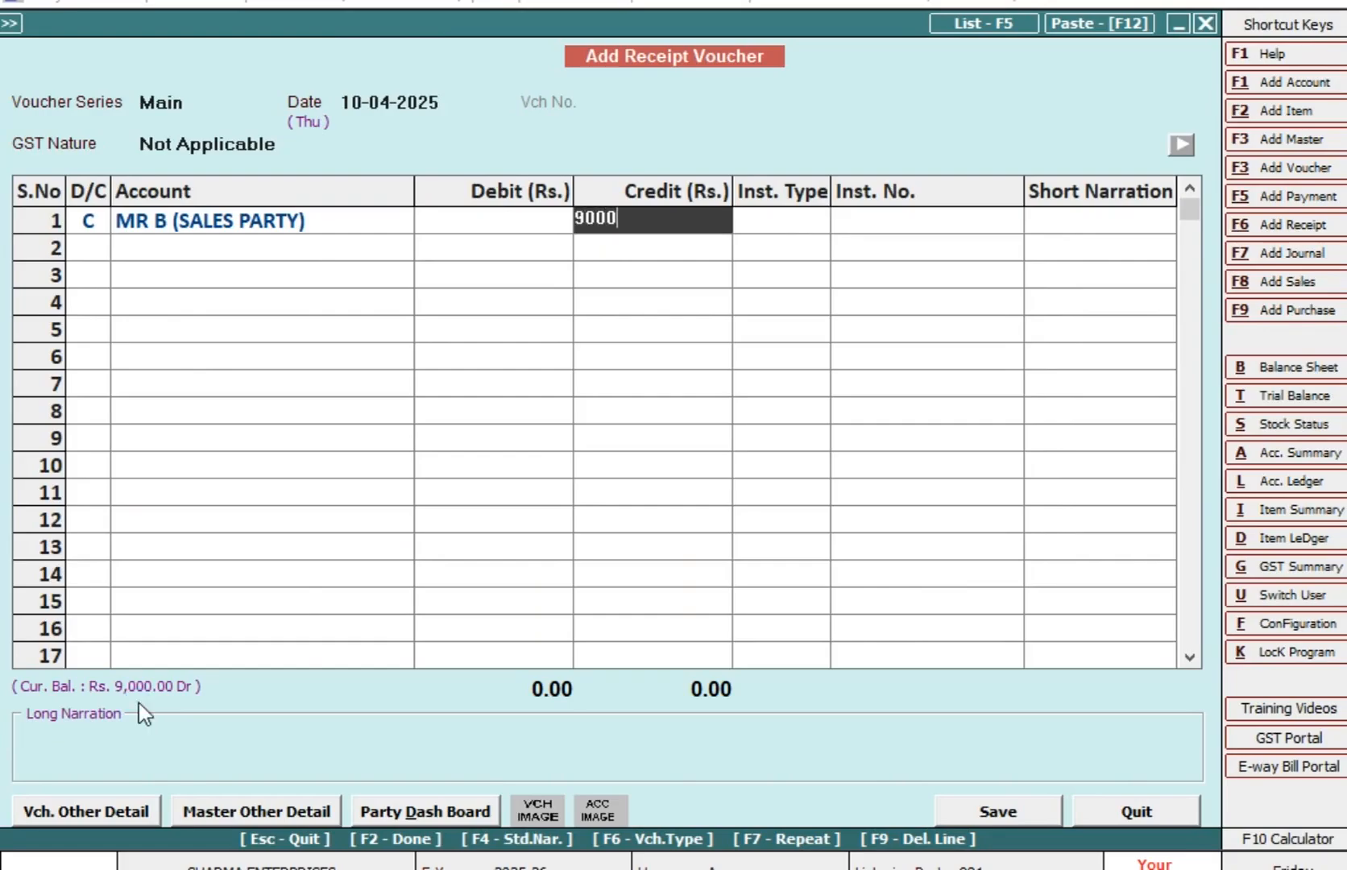
{"action": "key", "text": "Return"}
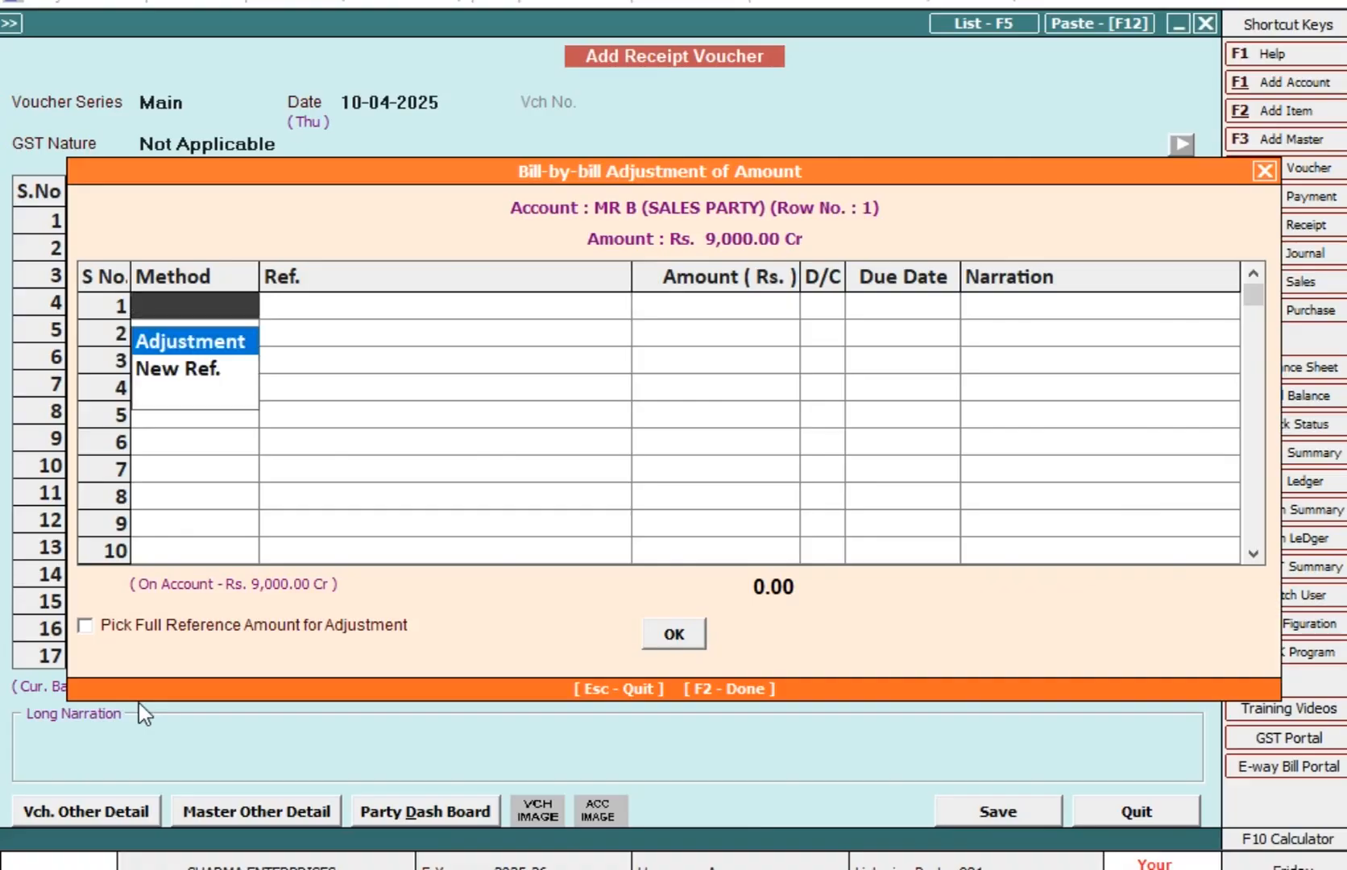
Step: Adjust the full 9,000.00 credit against MR B's bill reference 2025-26/2 and accept the bill-by-bill adjustment
{"action": "key", "text": "Return"}
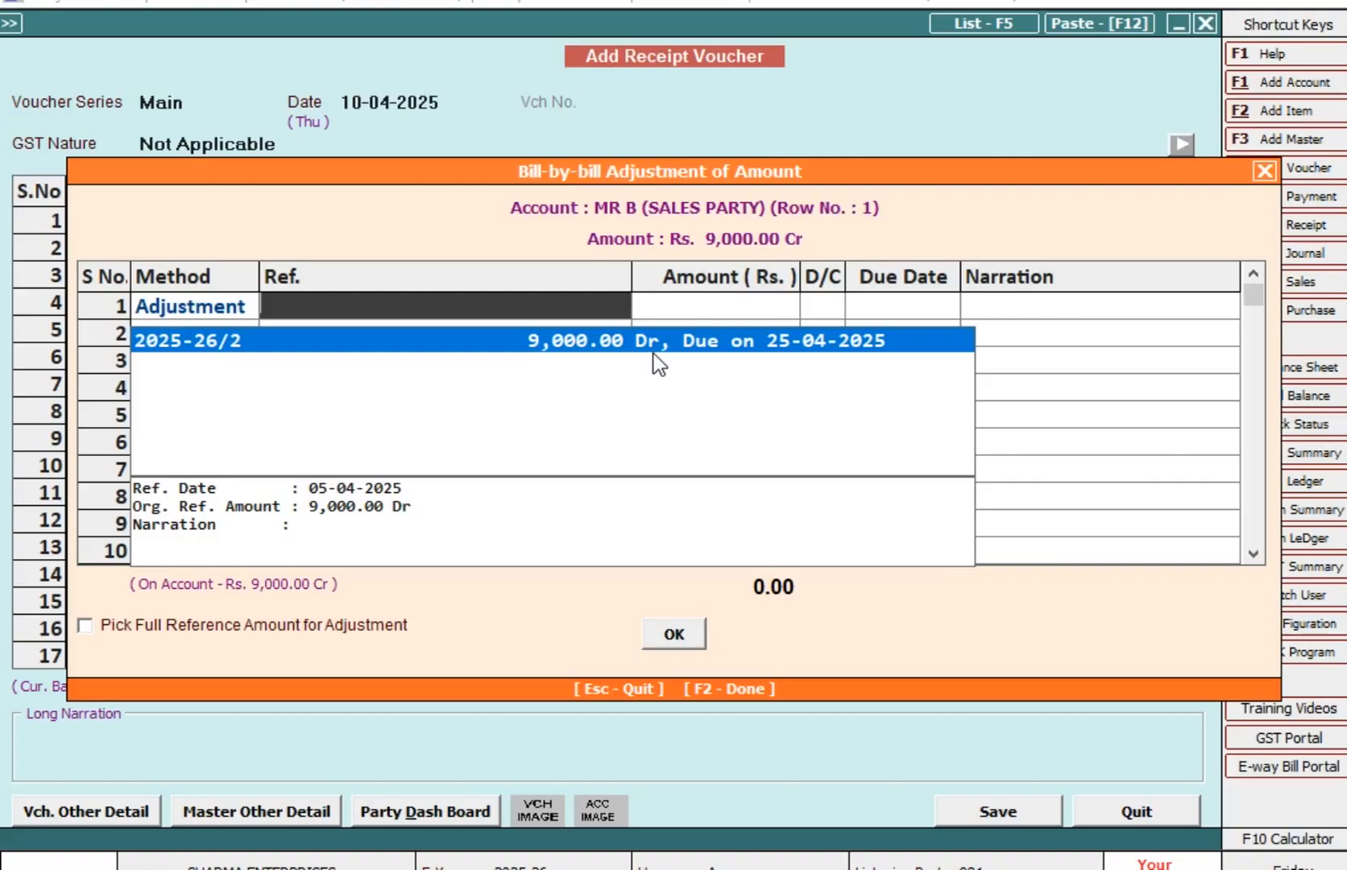
{"action": "key", "text": "Return"}
{"action": "key", "text": "Return"}
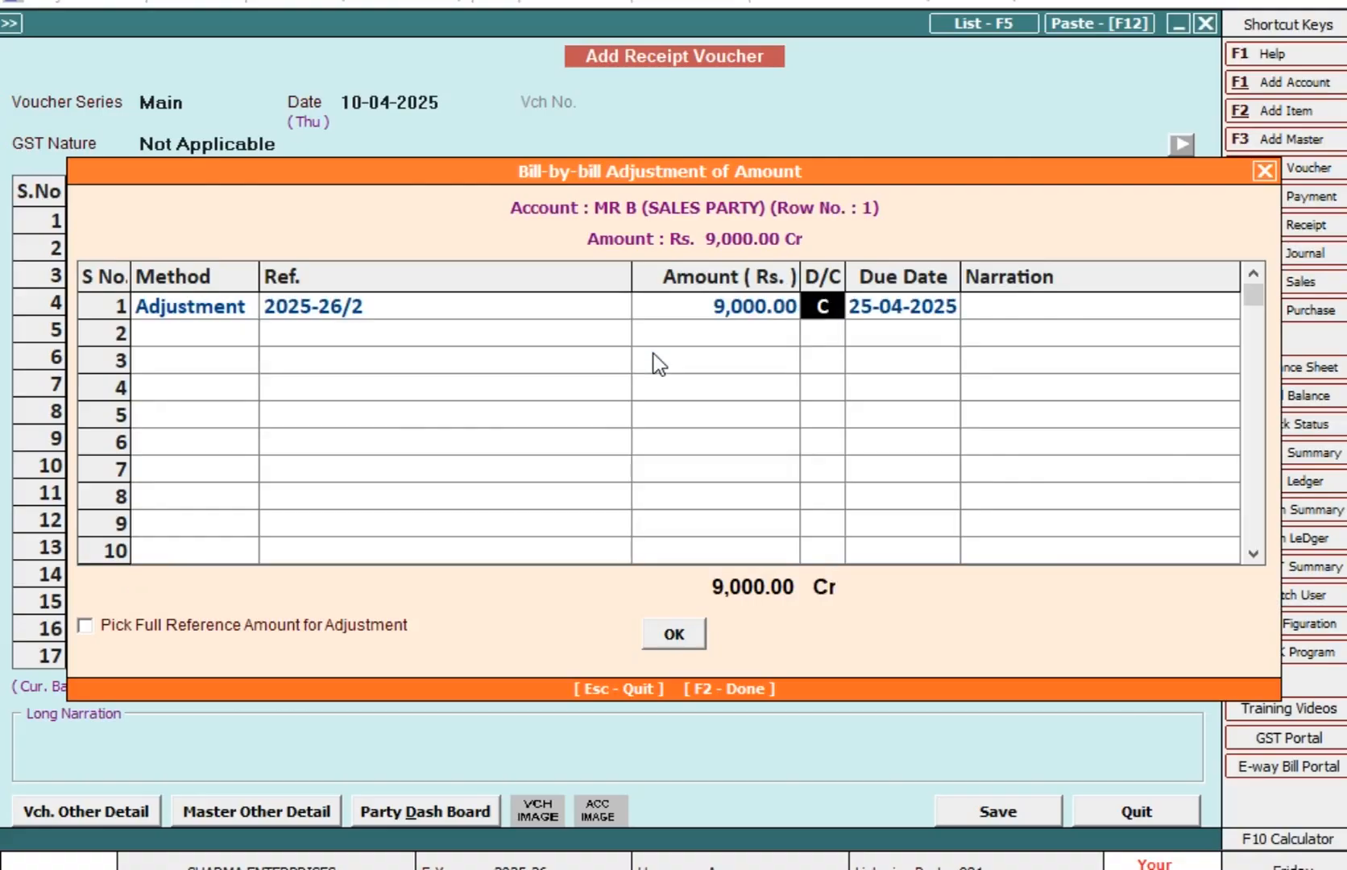
{"action": "key", "text": "Return"}
{"action": "key", "text": "Return"}
{"action": "key", "text": "Return"}
{"action": "key", "text": "Return"}
{"action": "key", "text": "Return"}
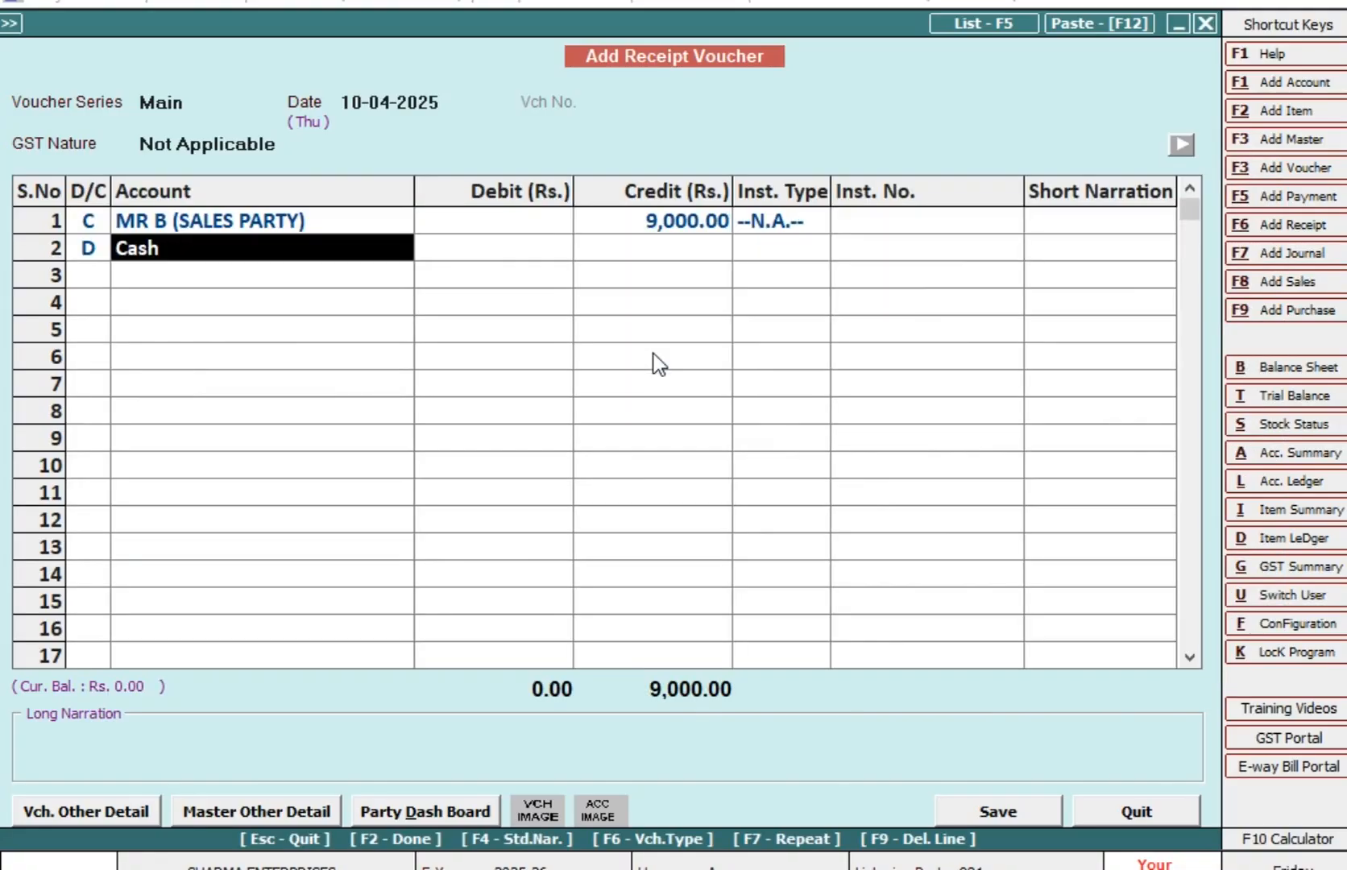
Step: Debit Cash with 9,000.00 in the second row, leave the long narration empty and save the receipt voucher
{"action": "key", "text": "Return"}
{"action": "key", "text": "Return"}
{"action": "key", "text": "Return"}
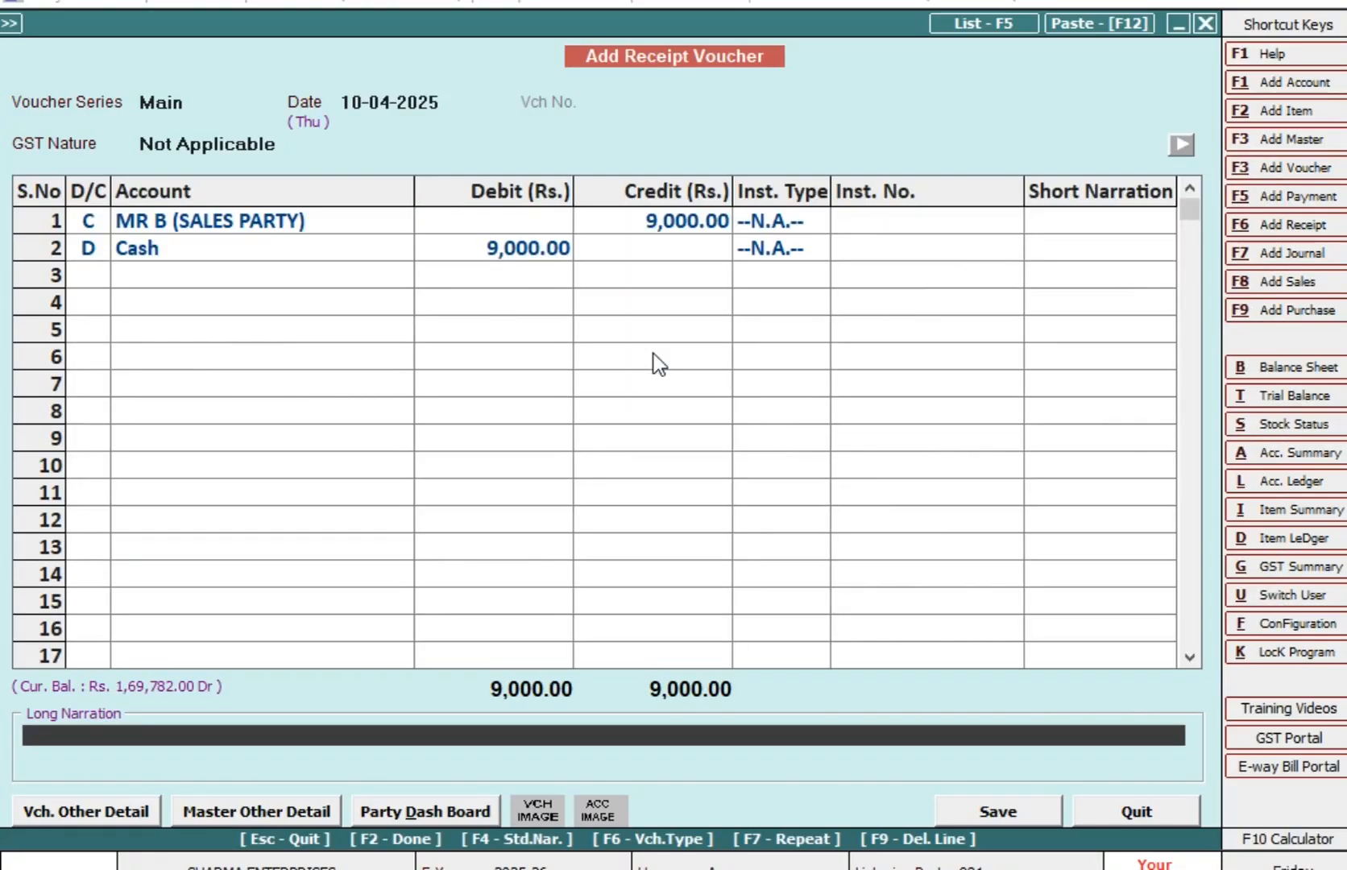
{"action": "key", "text": "Return"}
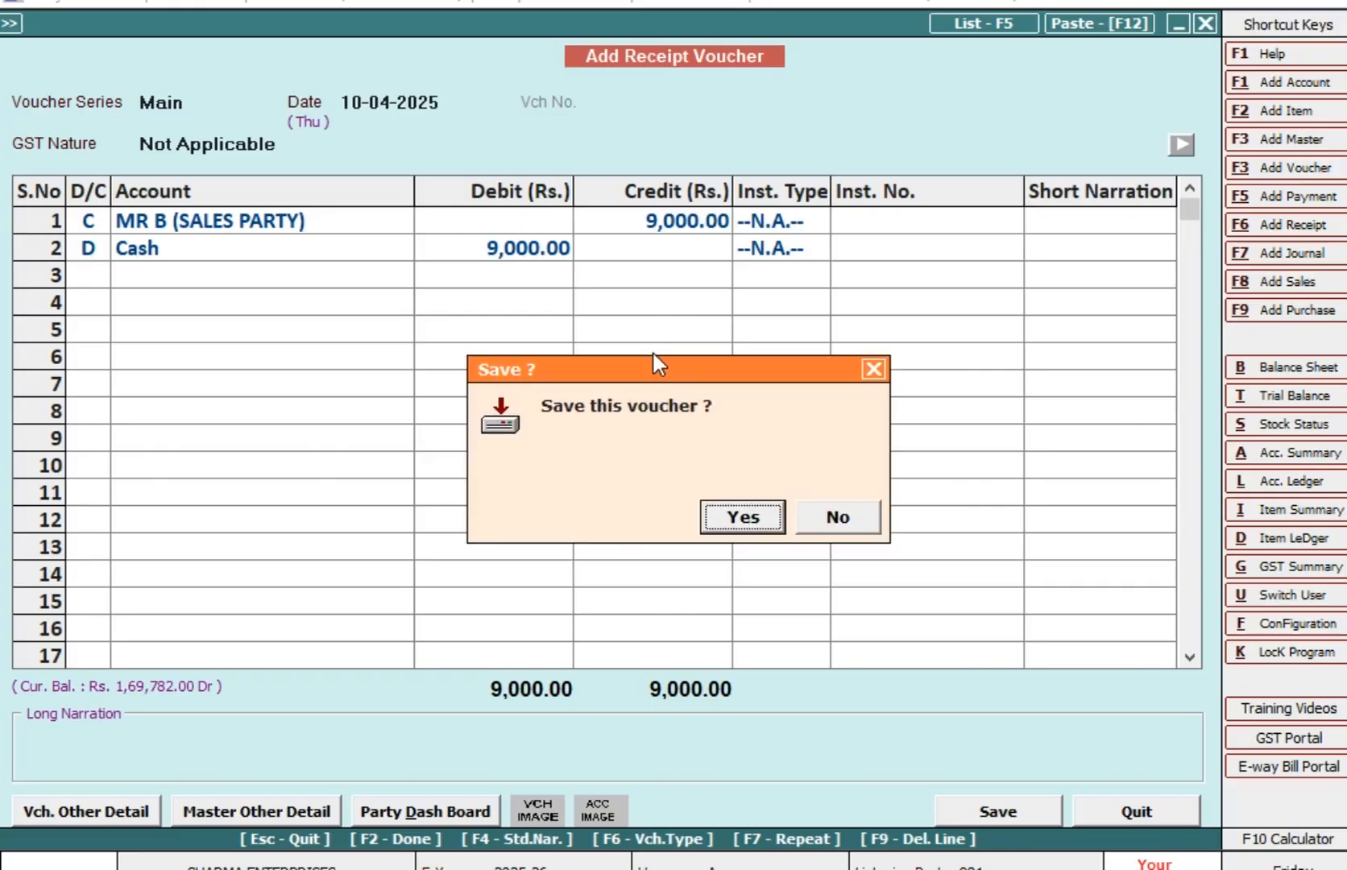
{"action": "key", "text": "Return"}
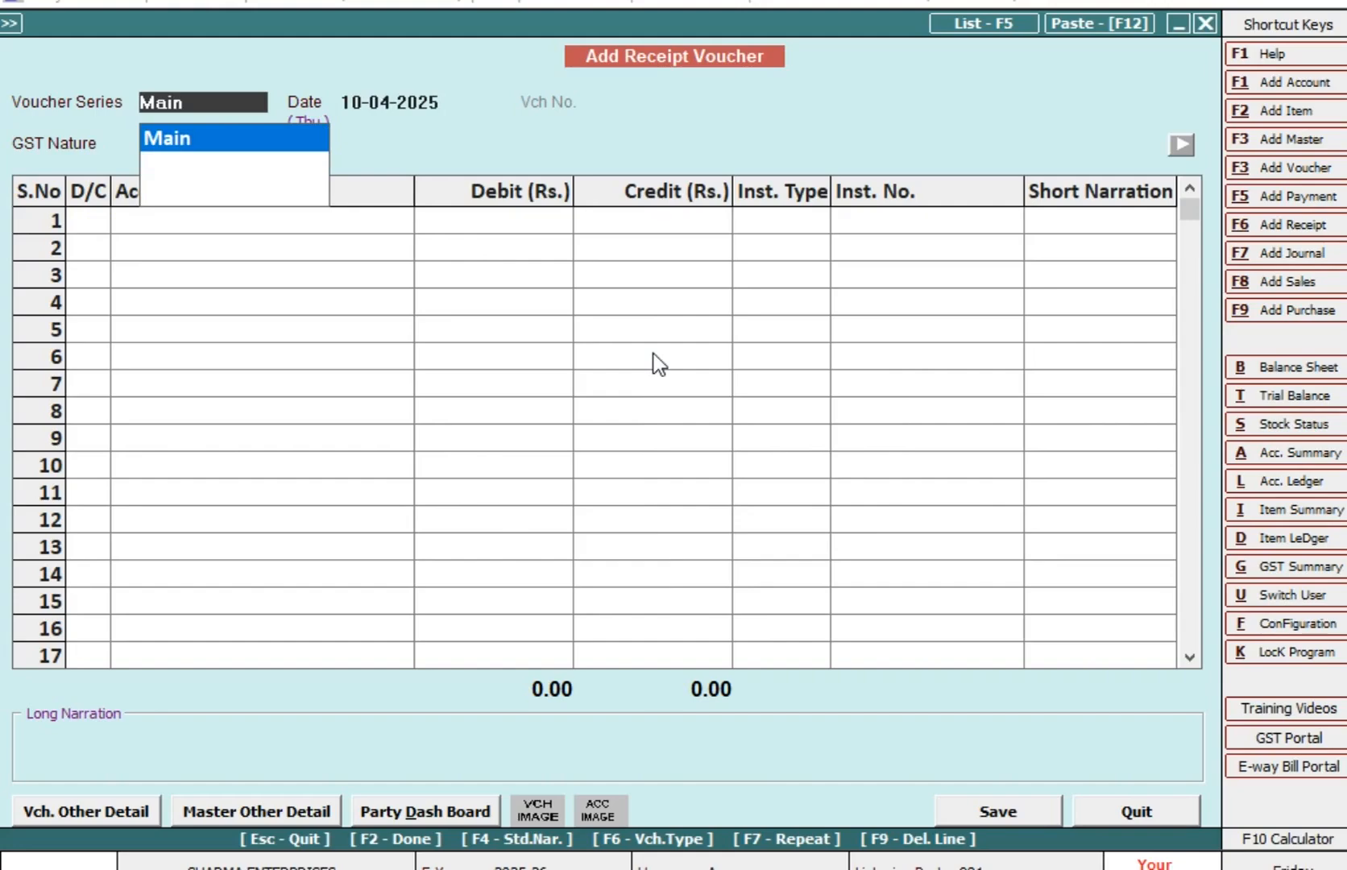
Step: Leave receipt entry and start a Bills Receivable report for one account
{"action": "key", "text": "Escape"}
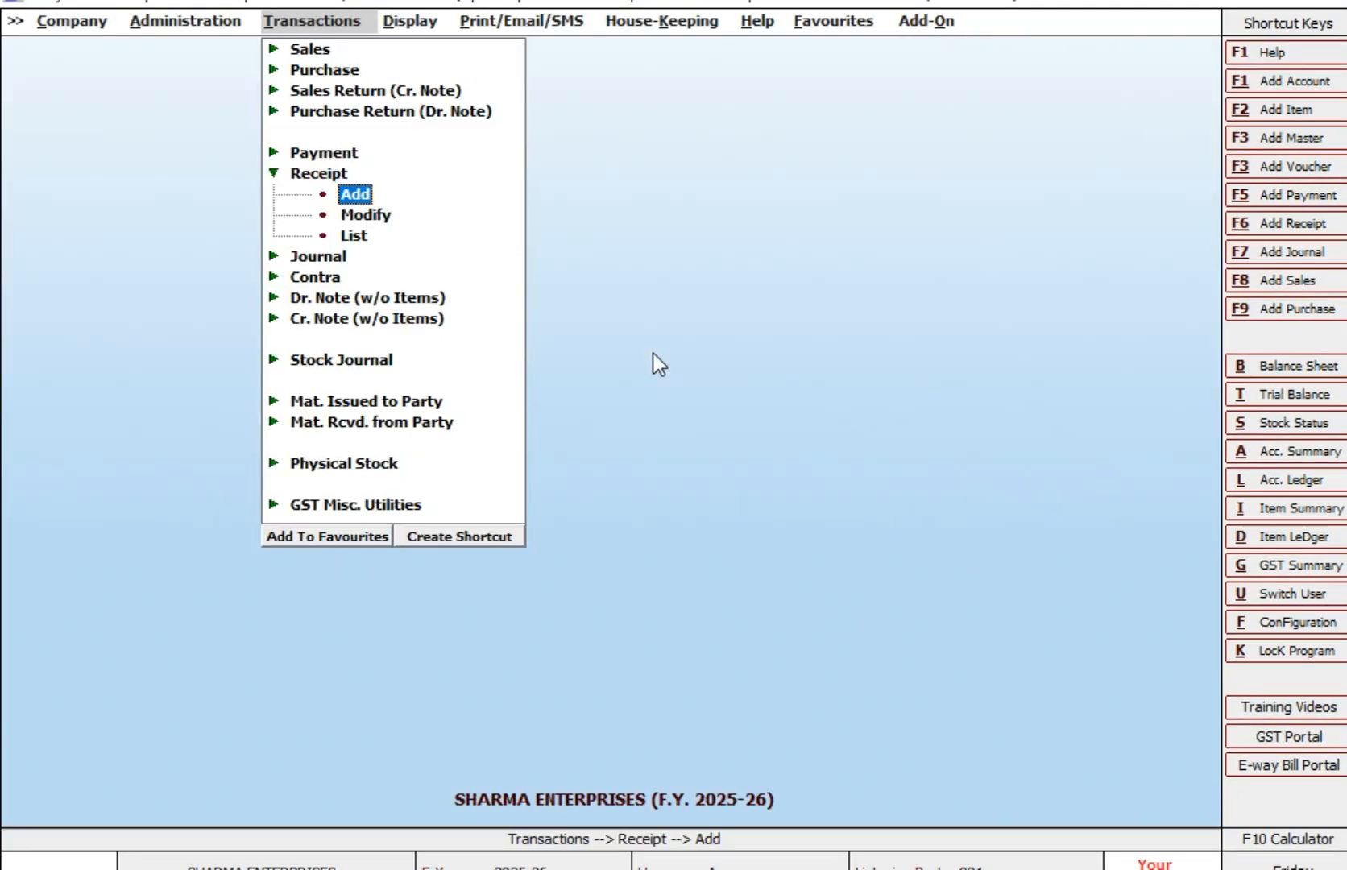
{"action": "key", "text": "Escape"}
{"action": "key", "text": "Right"}
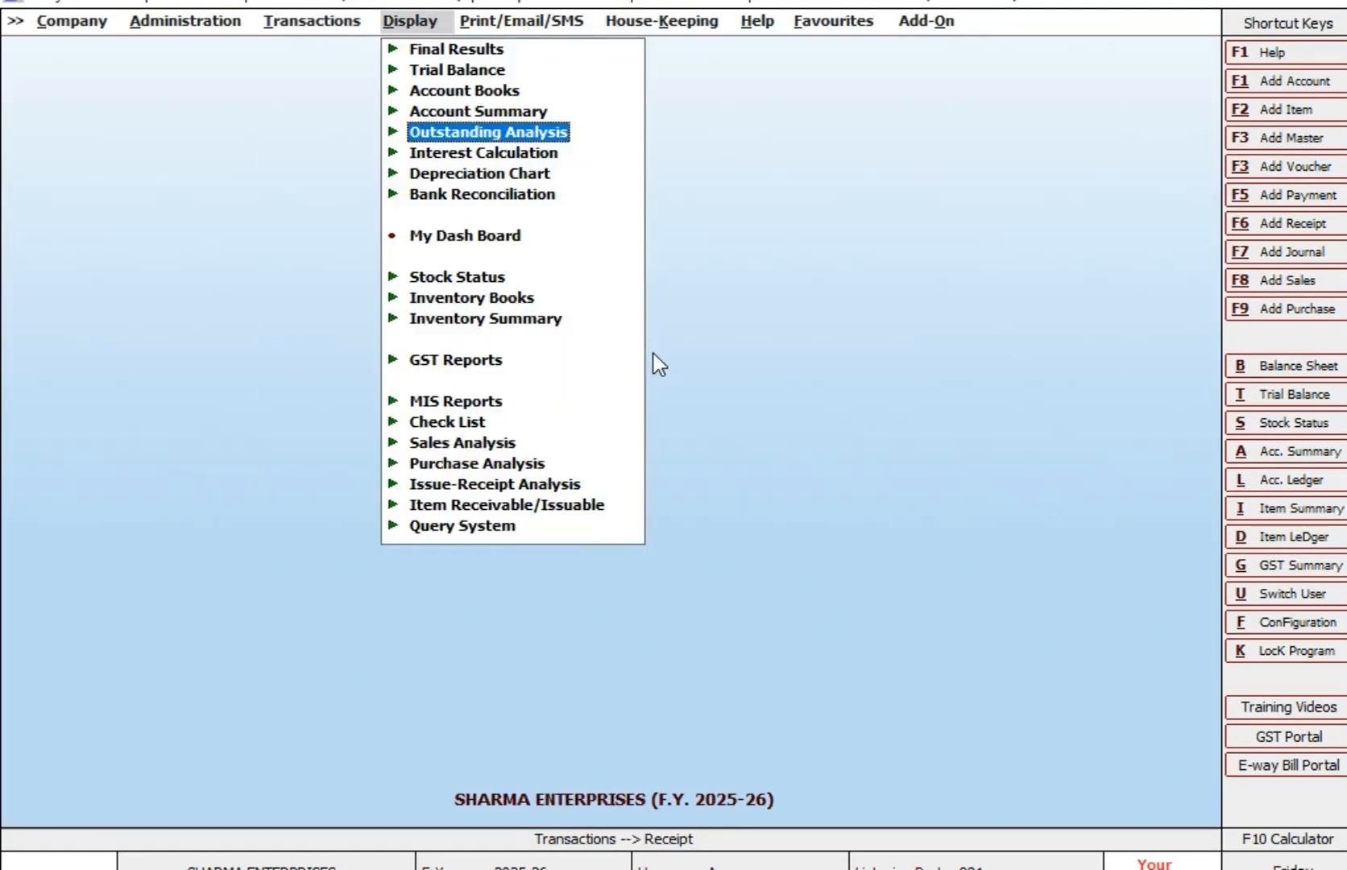
{"action": "key", "text": "Return"}
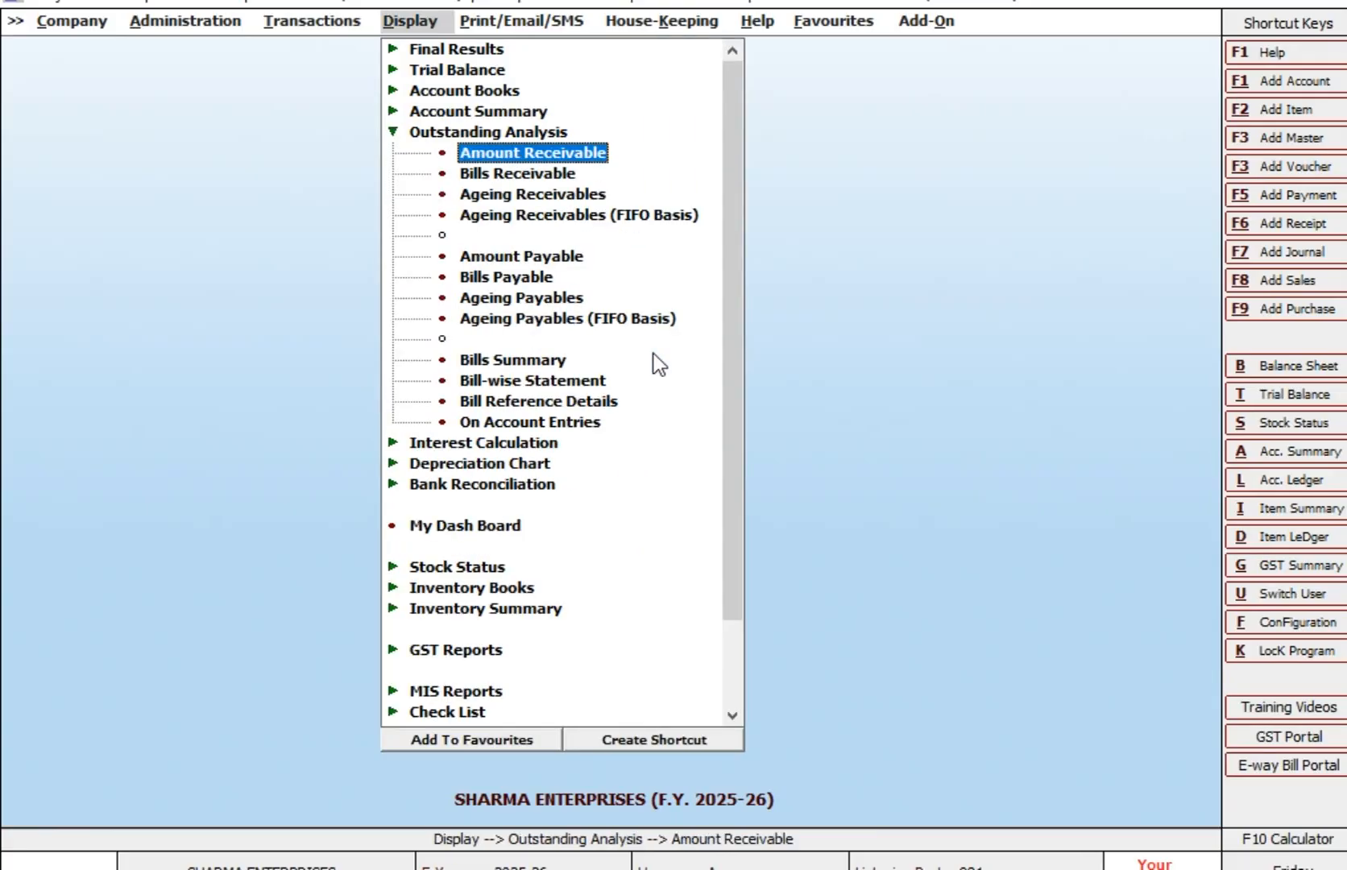
{"action": "key", "text": "Down"}
{"action": "key", "text": "Return"}
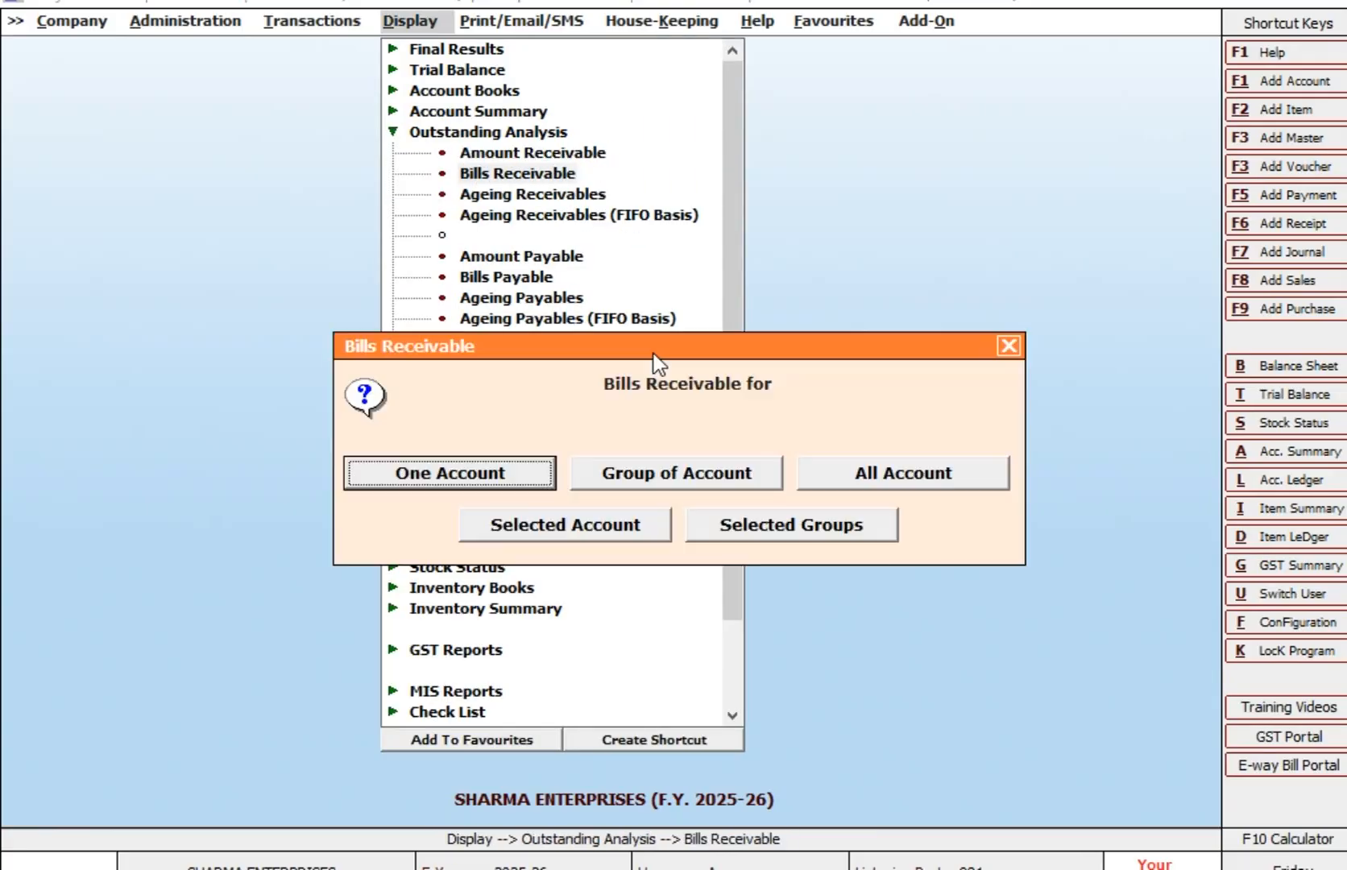
{"action": "key", "text": "Return"}
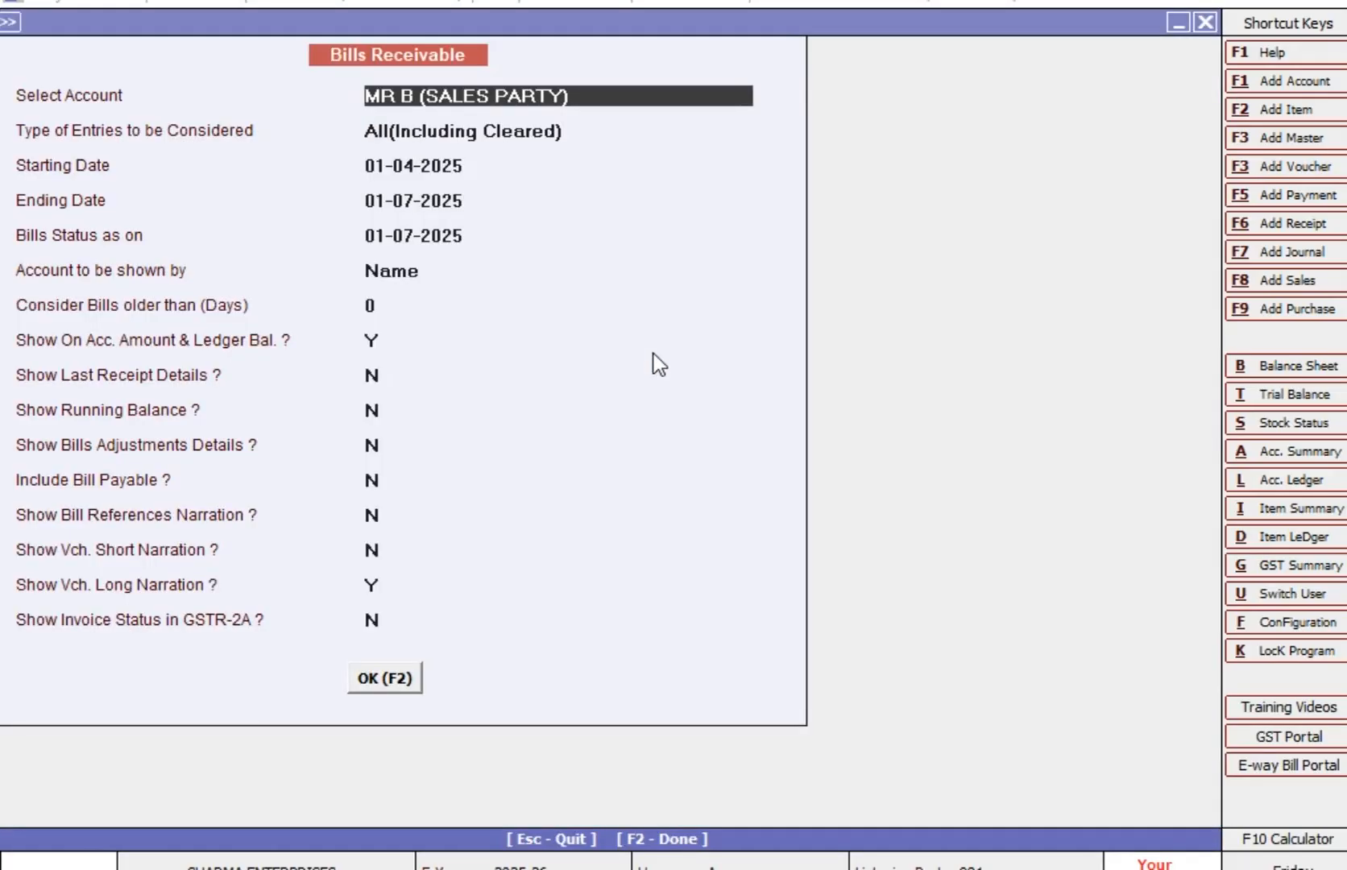
Step: Display MR B's Pending bills from 01-04-2025 with the ending date and bills status date set to 30-04-2025
{"action": "key", "text": "Return"}
{"action": "key", "text": "Up"}
{"action": "key", "text": "Up"}
{"action": "key", "text": "Return"}
{"action": "key", "text": "Return"}
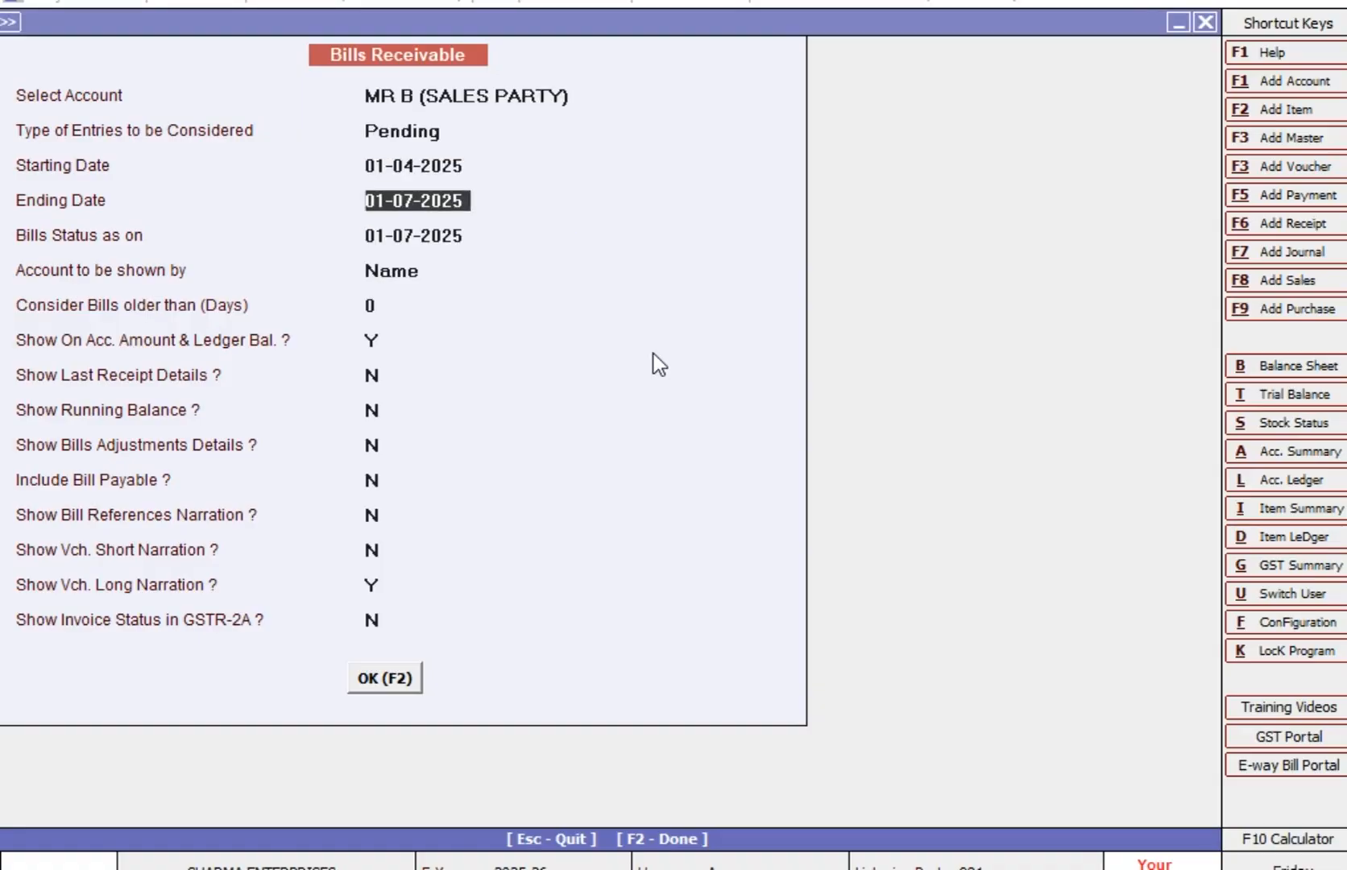
{"action": "type", "text": "30-4"}
{"action": "key", "text": "Return"}
{"action": "type", "text": "30-4"}
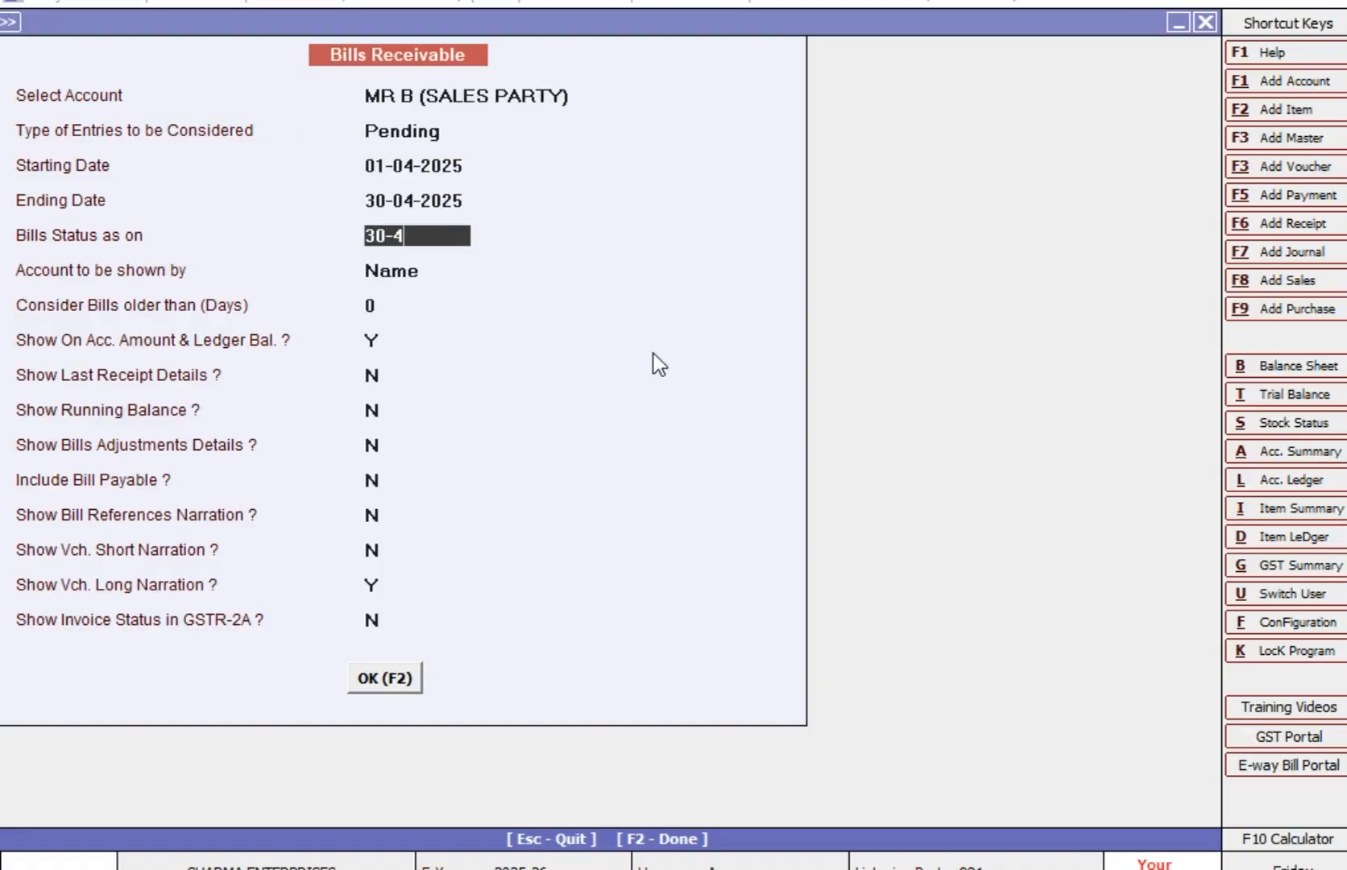
{"action": "key", "text": "Return"}
{"action": "key", "text": "F2"}
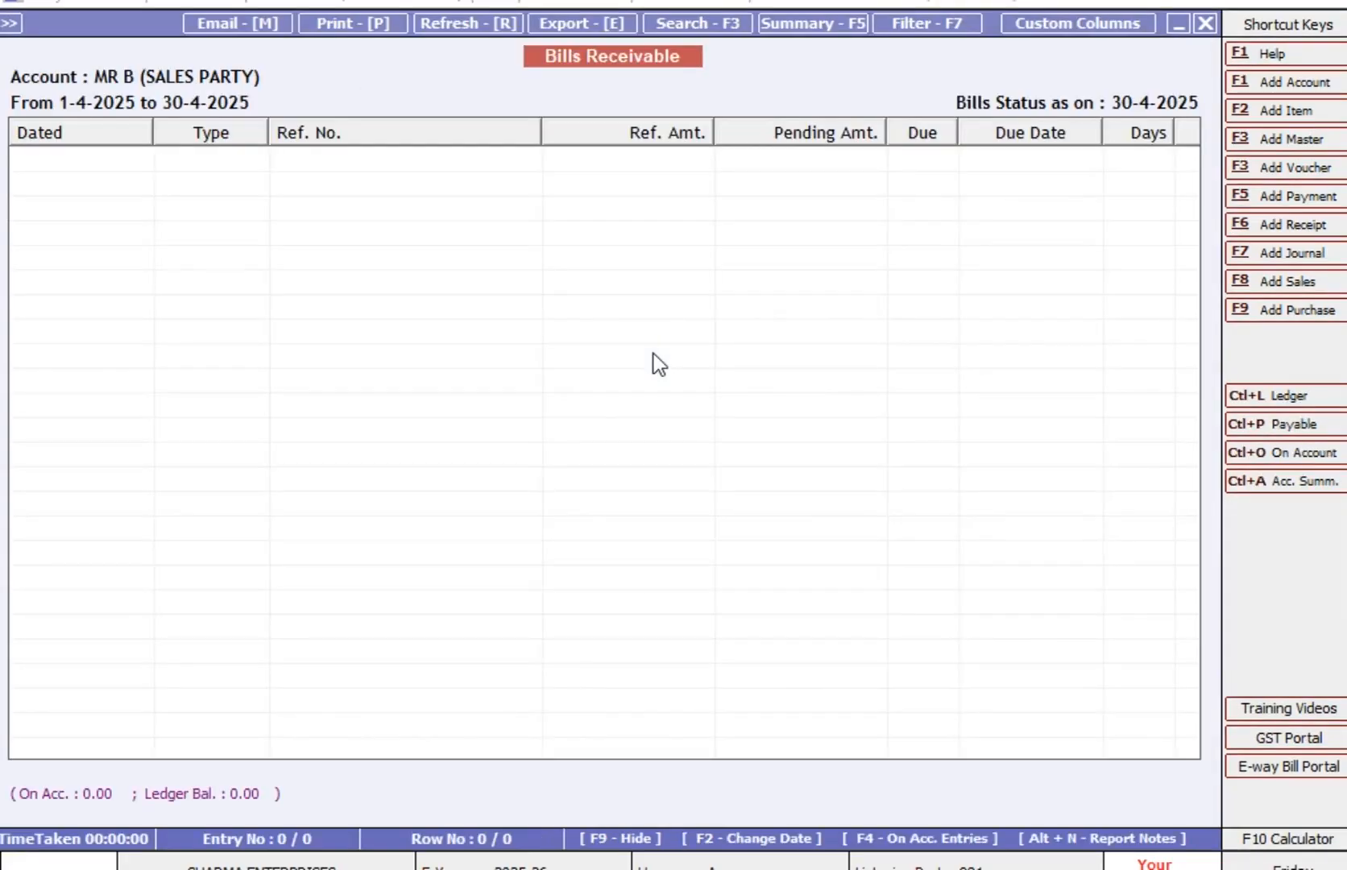
Step: Reopen the report options, switch the entry type from Pending to Due and display MR B's due bills as on 30-04-2025
{"action": "key", "text": "Escape"}
{"action": "key", "text": "Return"}
{"action": "key", "text": "Down"}
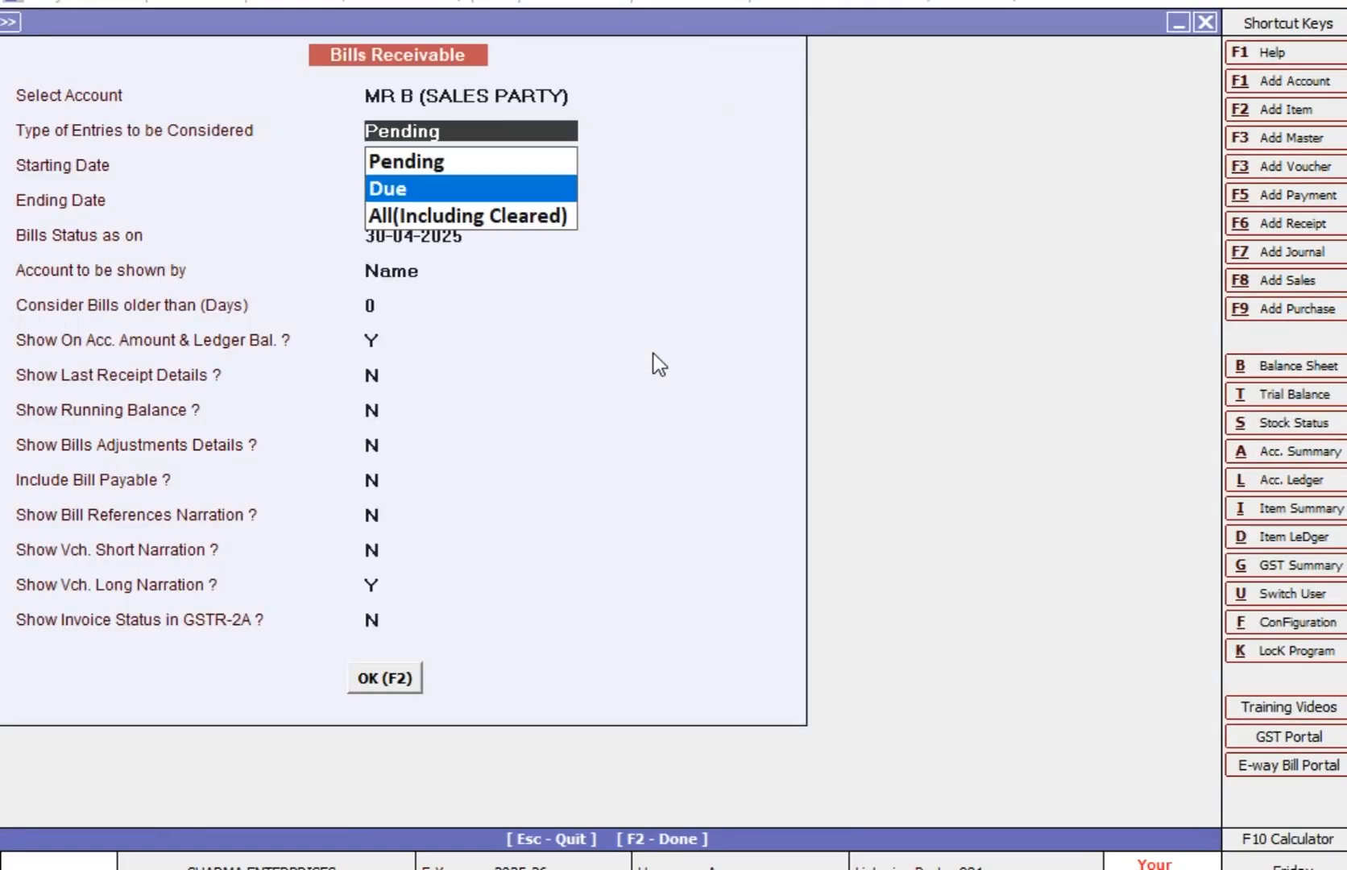
{"action": "key", "text": "Return"}
{"action": "key", "text": "Return"}
{"action": "key", "text": "Return"}
{"action": "key", "text": "Return"}
{"action": "key", "text": "Return"}
{"action": "key", "text": "Return"}
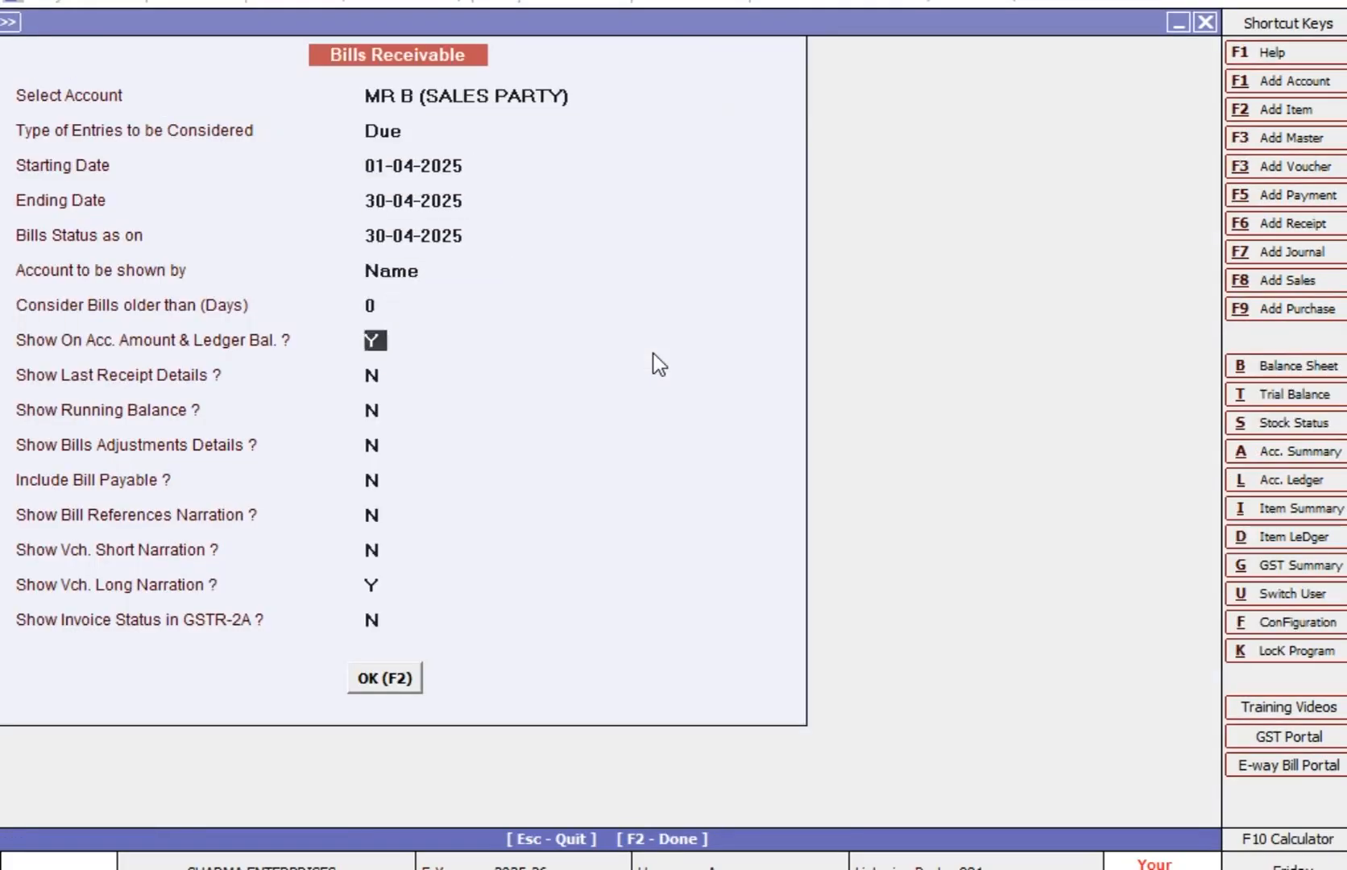
{"action": "key", "text": "F2"}
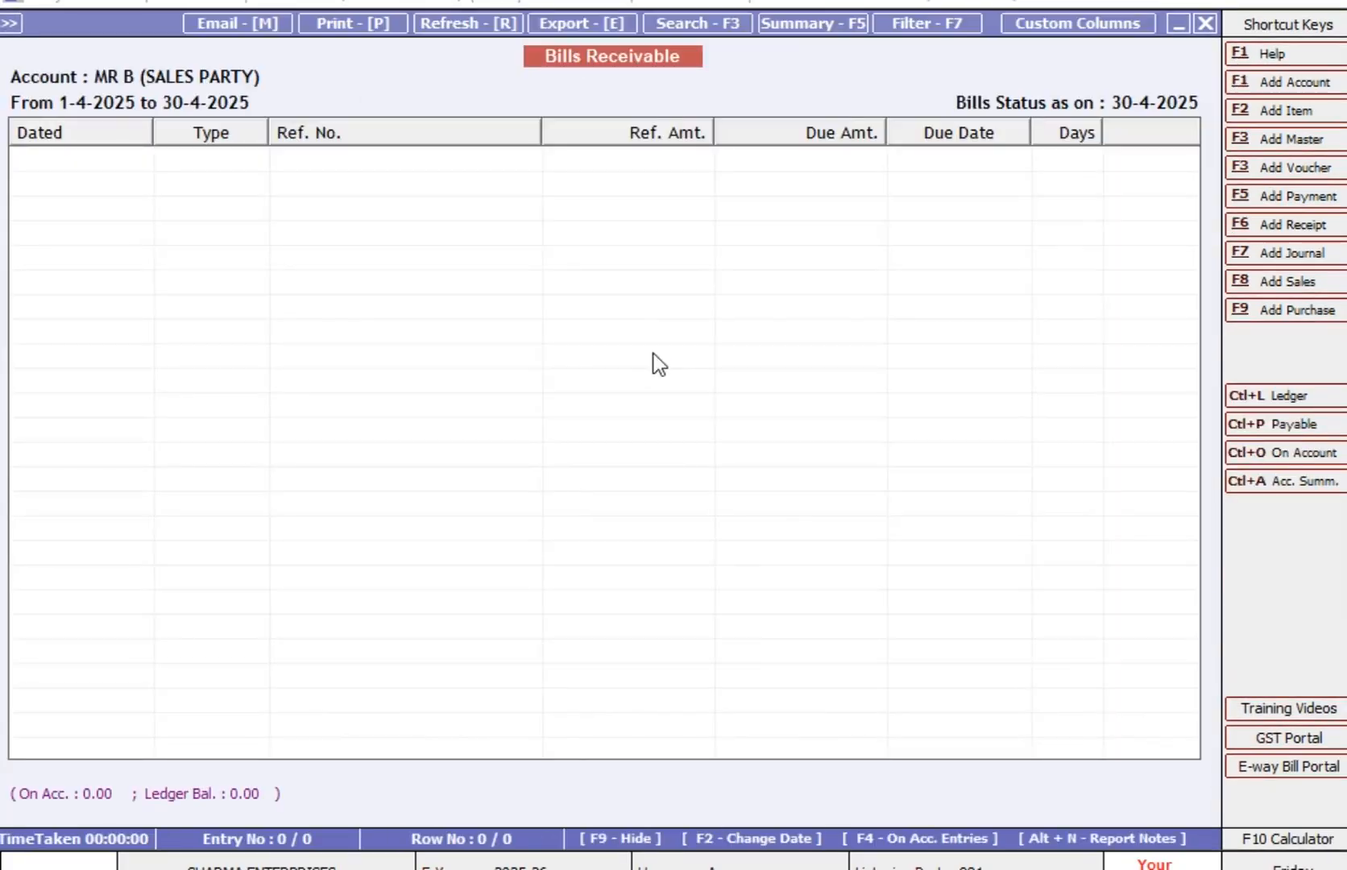
Step: Switch the entry type from Due to All (Including Cleared) and show MR B's bills with status as on 30-04-2025
{"action": "key", "text": "Escape"}
{"action": "key", "text": "Return"}
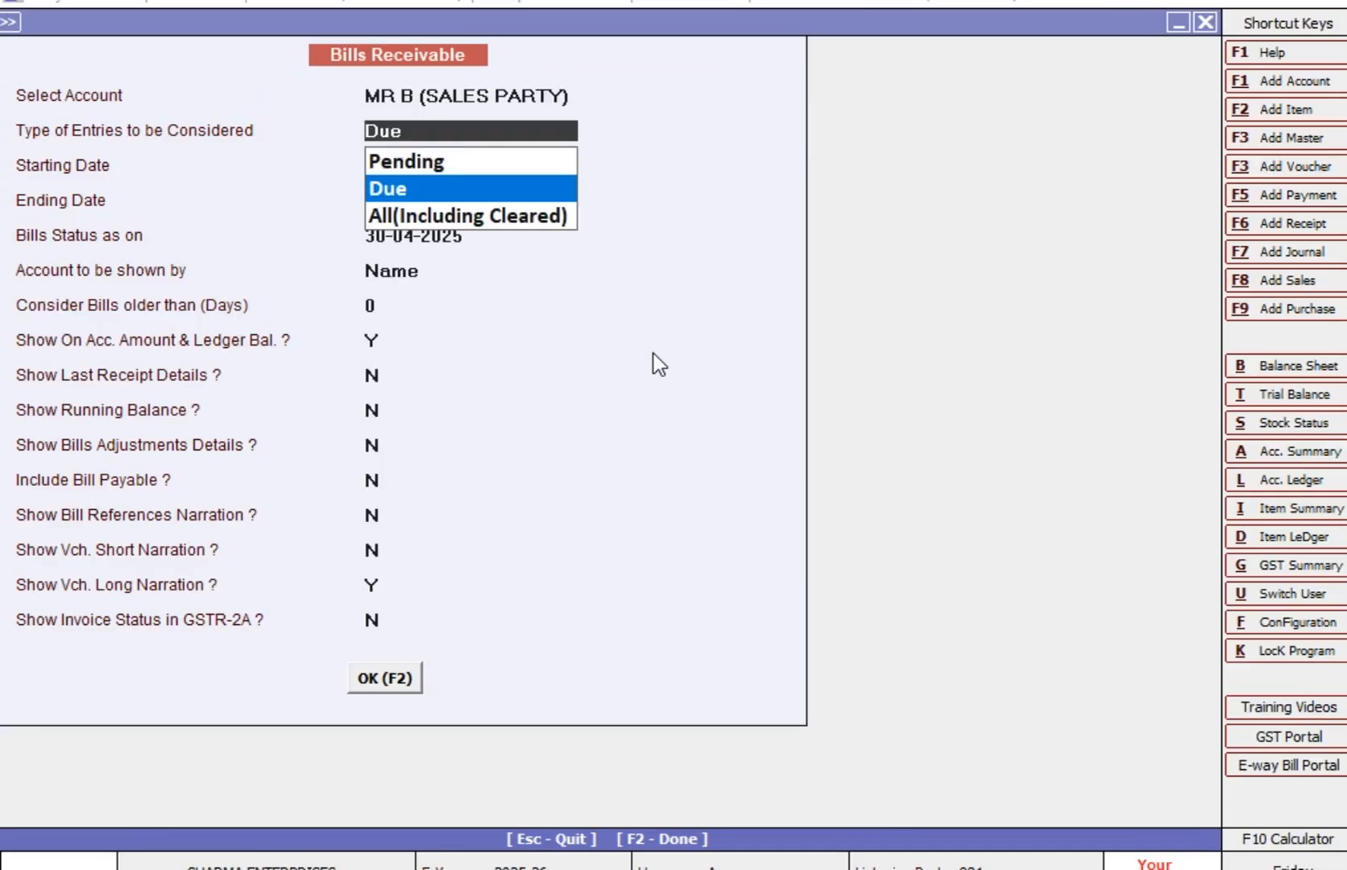
{"action": "key", "text": "Down"}
{"action": "key", "text": "Return"}
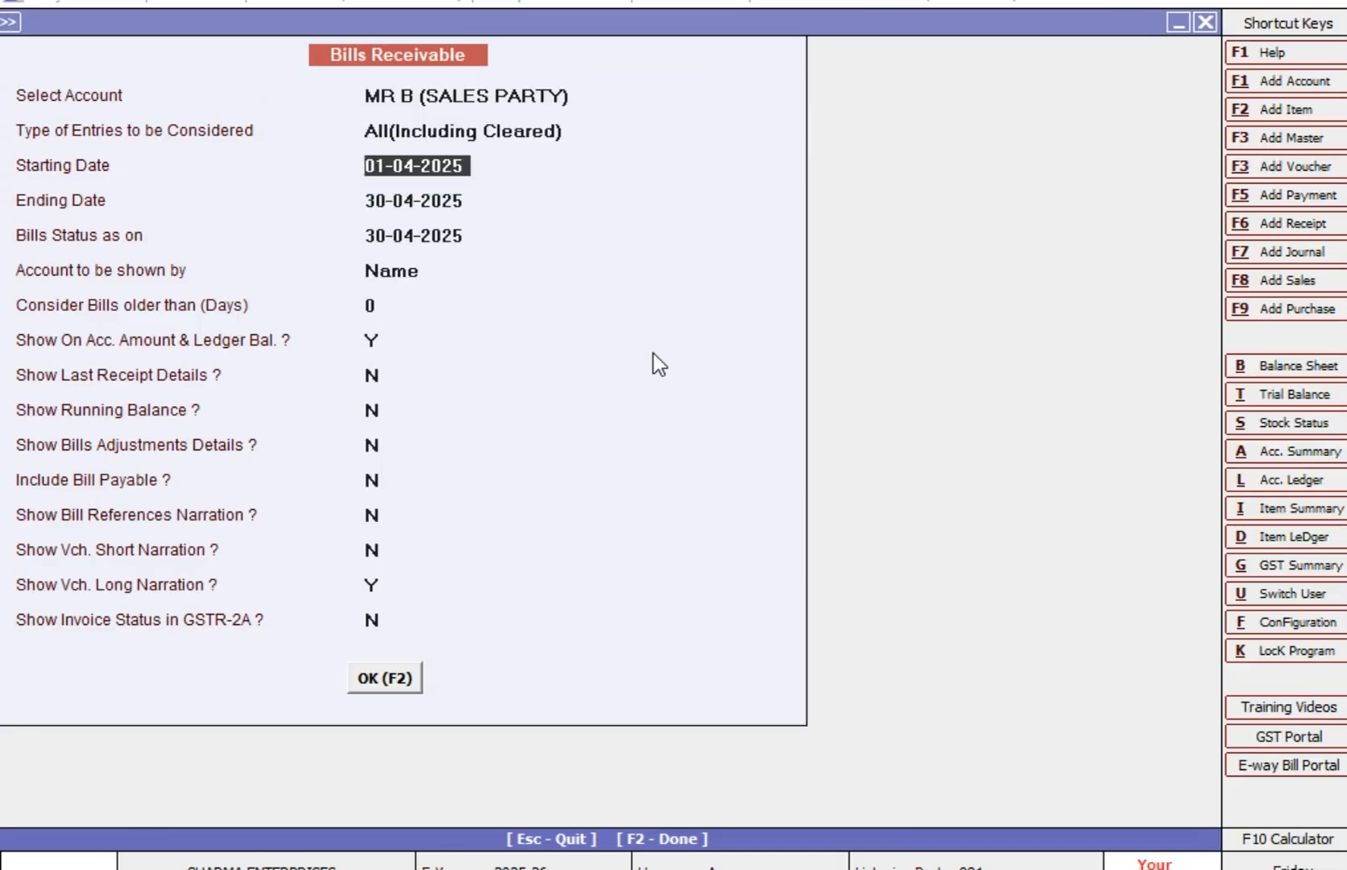
{"action": "key", "text": "Return"}
{"action": "key", "text": "Return"}
{"action": "key", "text": "Return"}
{"action": "key", "text": "Return"}
{"action": "key", "text": "Return"}
{"action": "key", "text": "F2"}
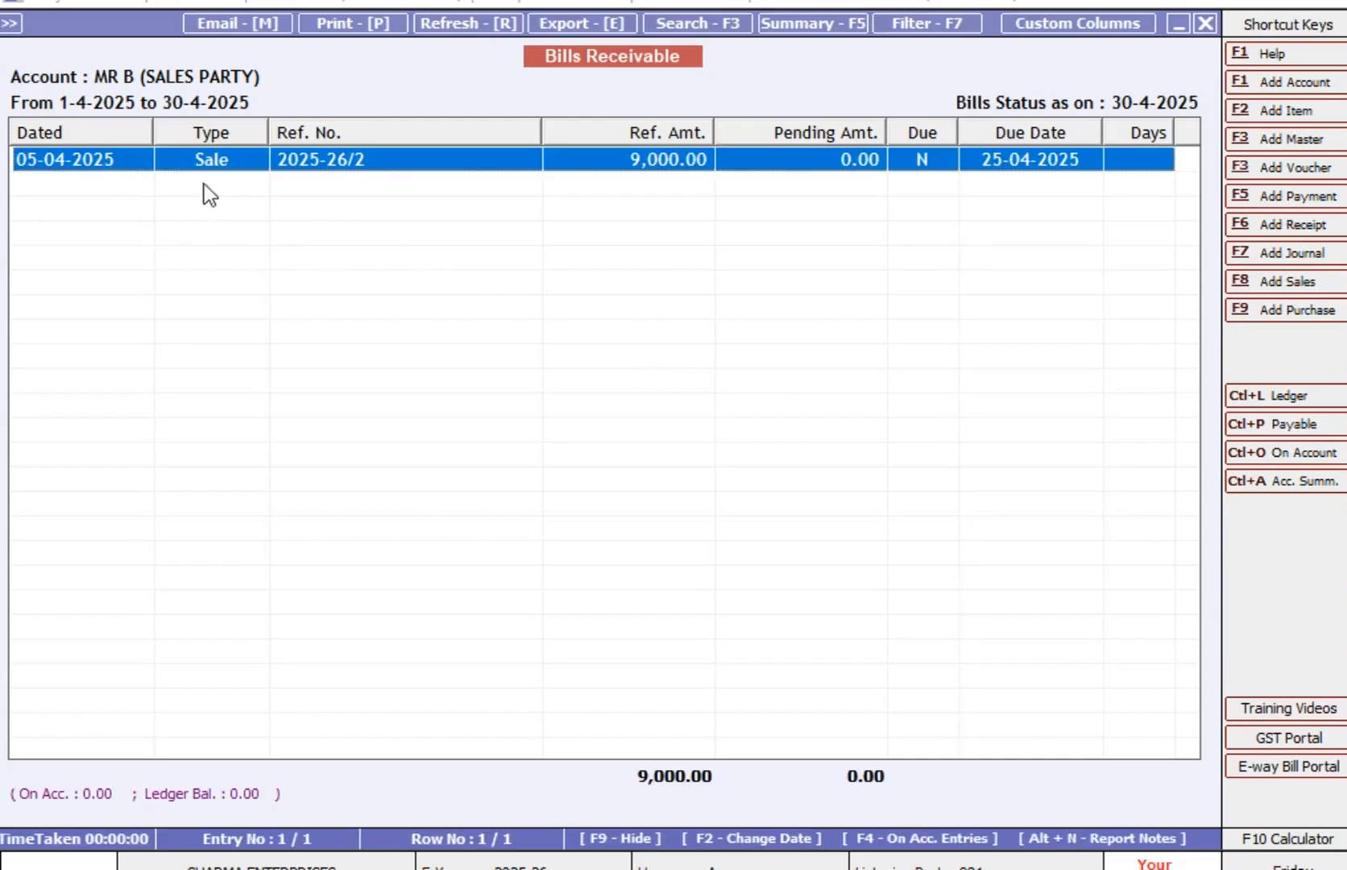
Step: Examine the reference details of bill 2025-26/2 and its 10-04-2025 receipt voucher, and return to the Bills Receivable report
{"action": "double_click", "coordinate": [1034, 162]}
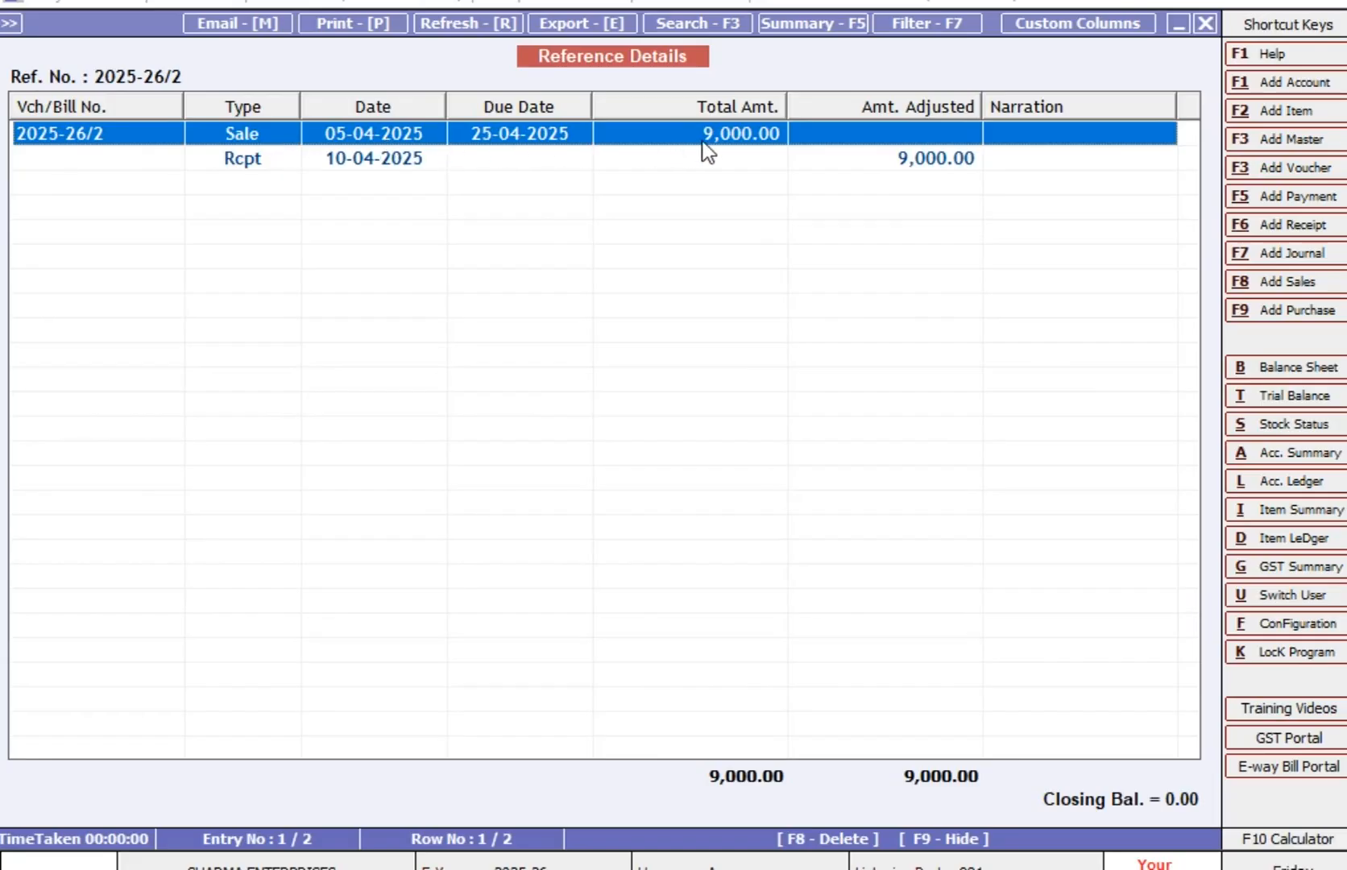
{"action": "left_click", "coordinate": [387, 166]}
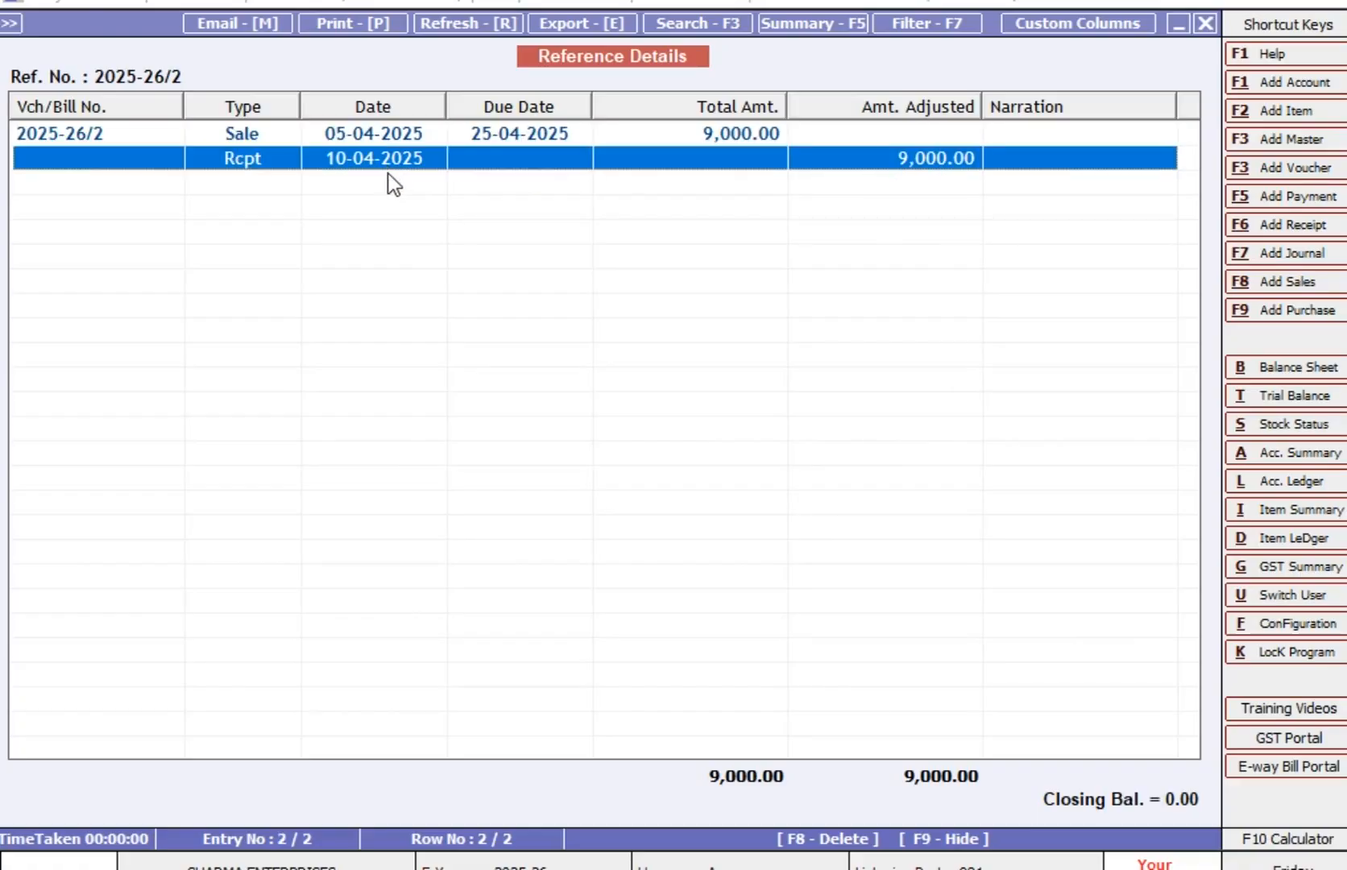
{"action": "key", "text": "Return"}
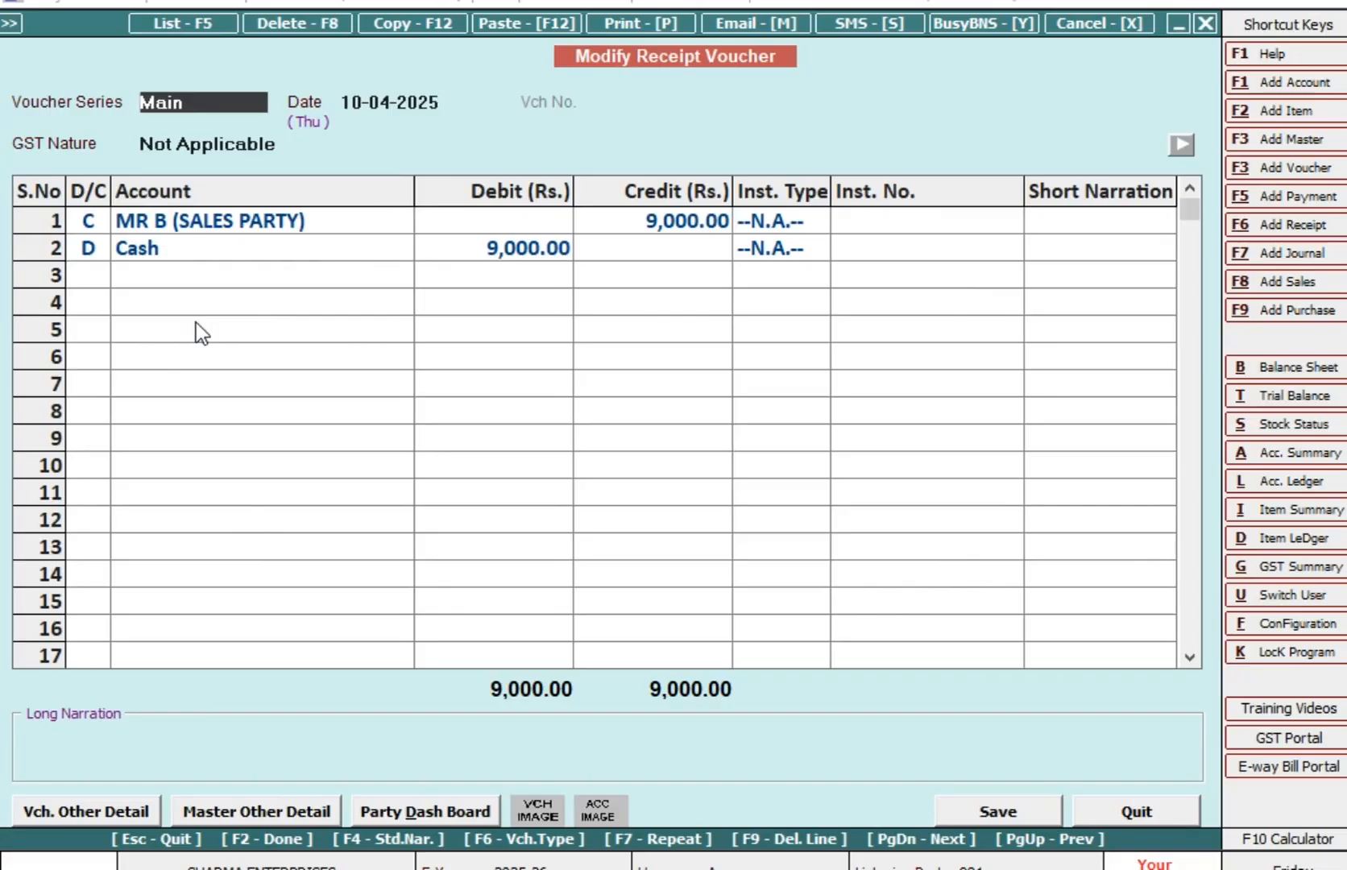
{"action": "key", "text": "Escape"}
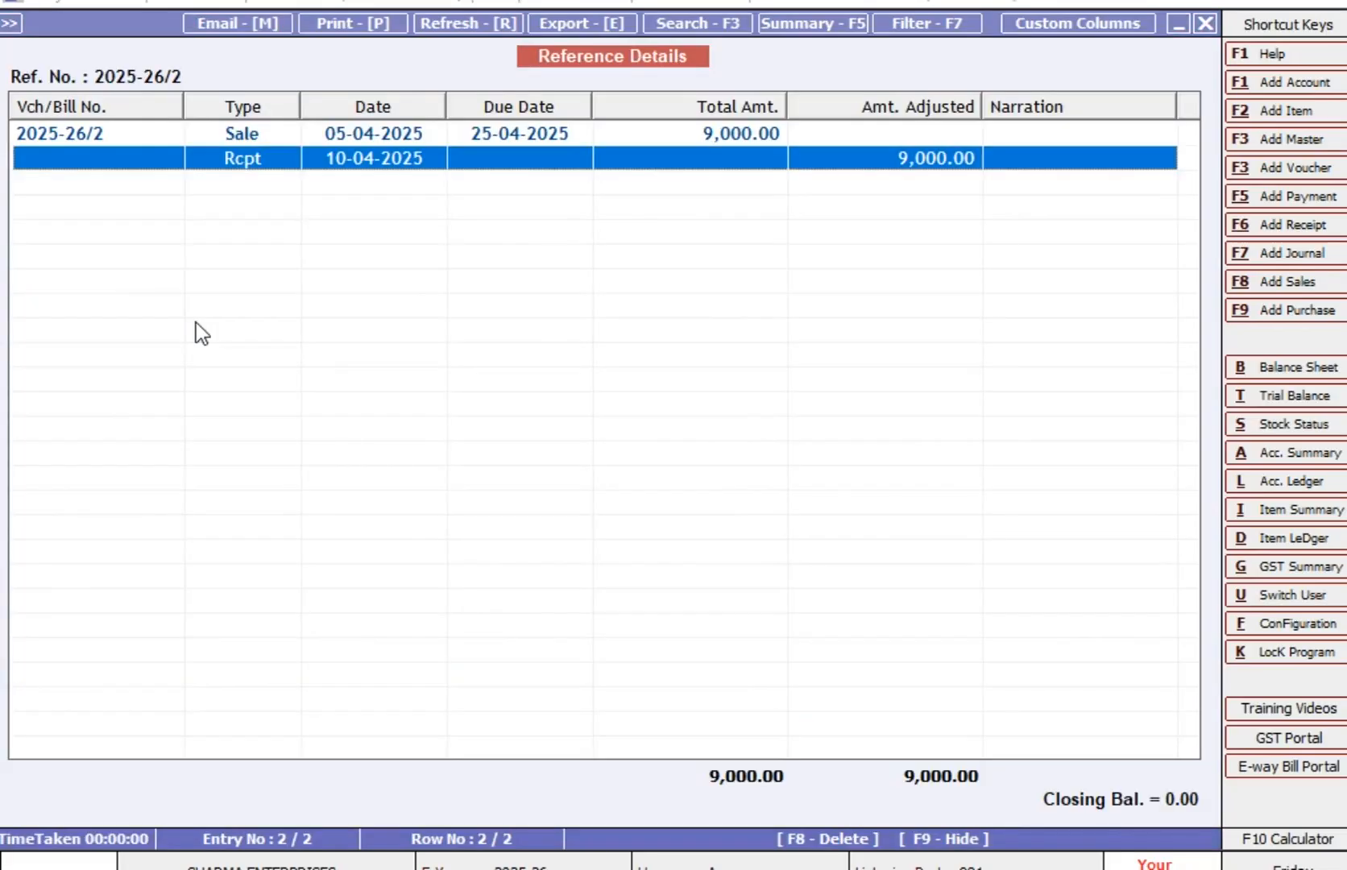
{"action": "key", "text": "Escape"}
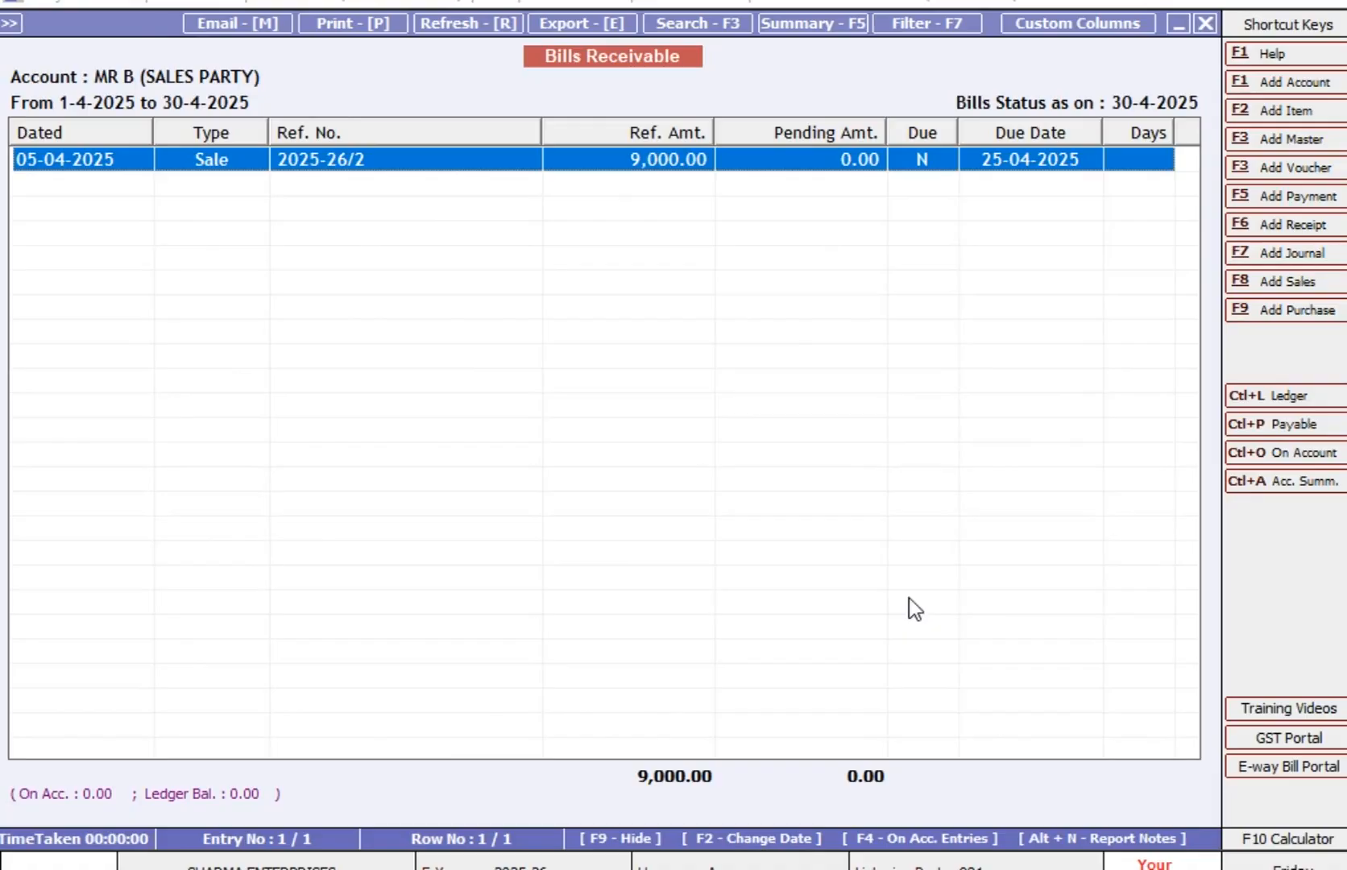
Step: Close the Bills Receivable report and its account selection, returning to the main menu
{"action": "key", "text": "Escape"}
{"action": "key", "text": "Escape"}
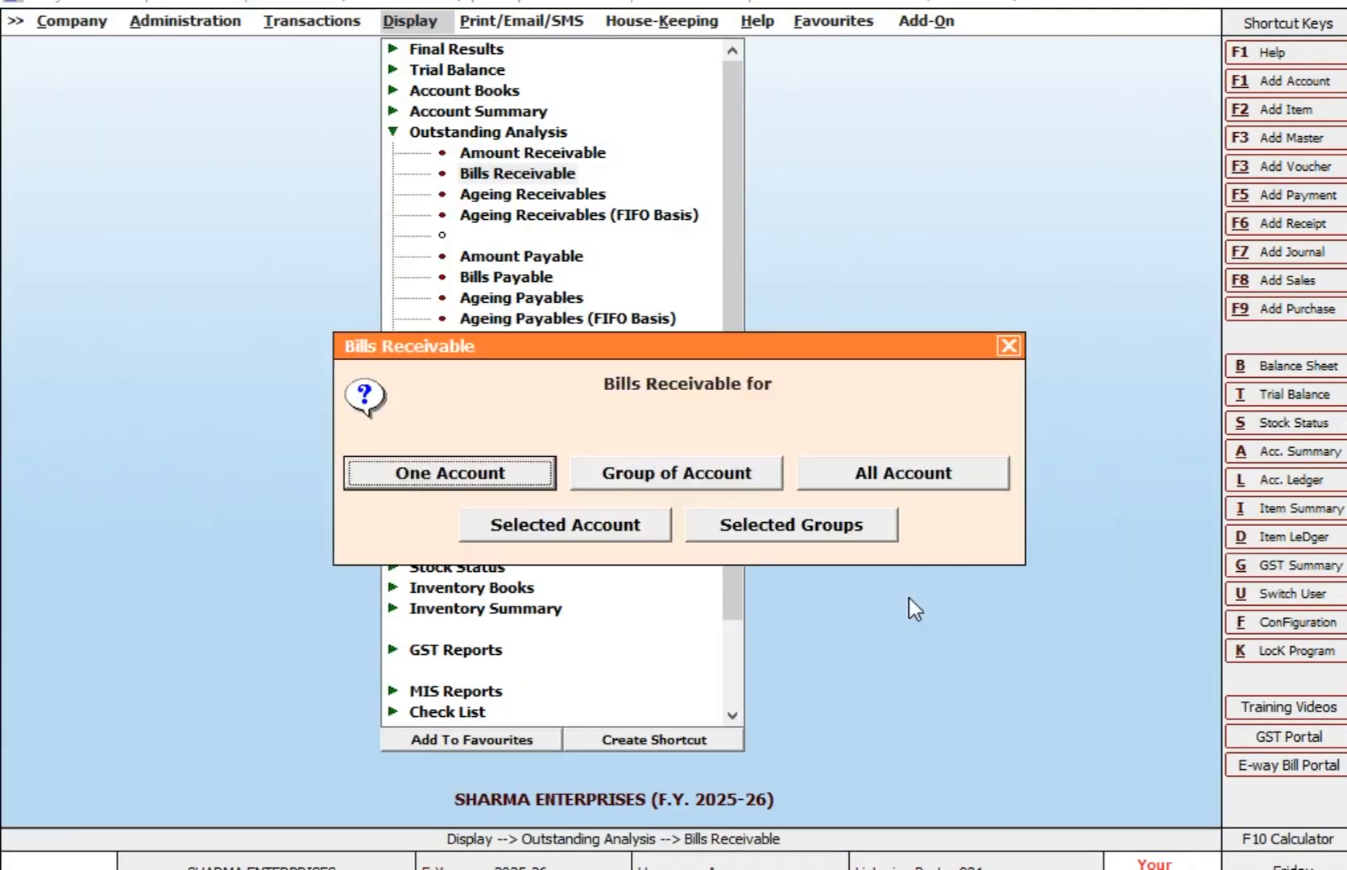
{"action": "key", "text": "Escape"}
{"action": "key", "text": "Escape"}
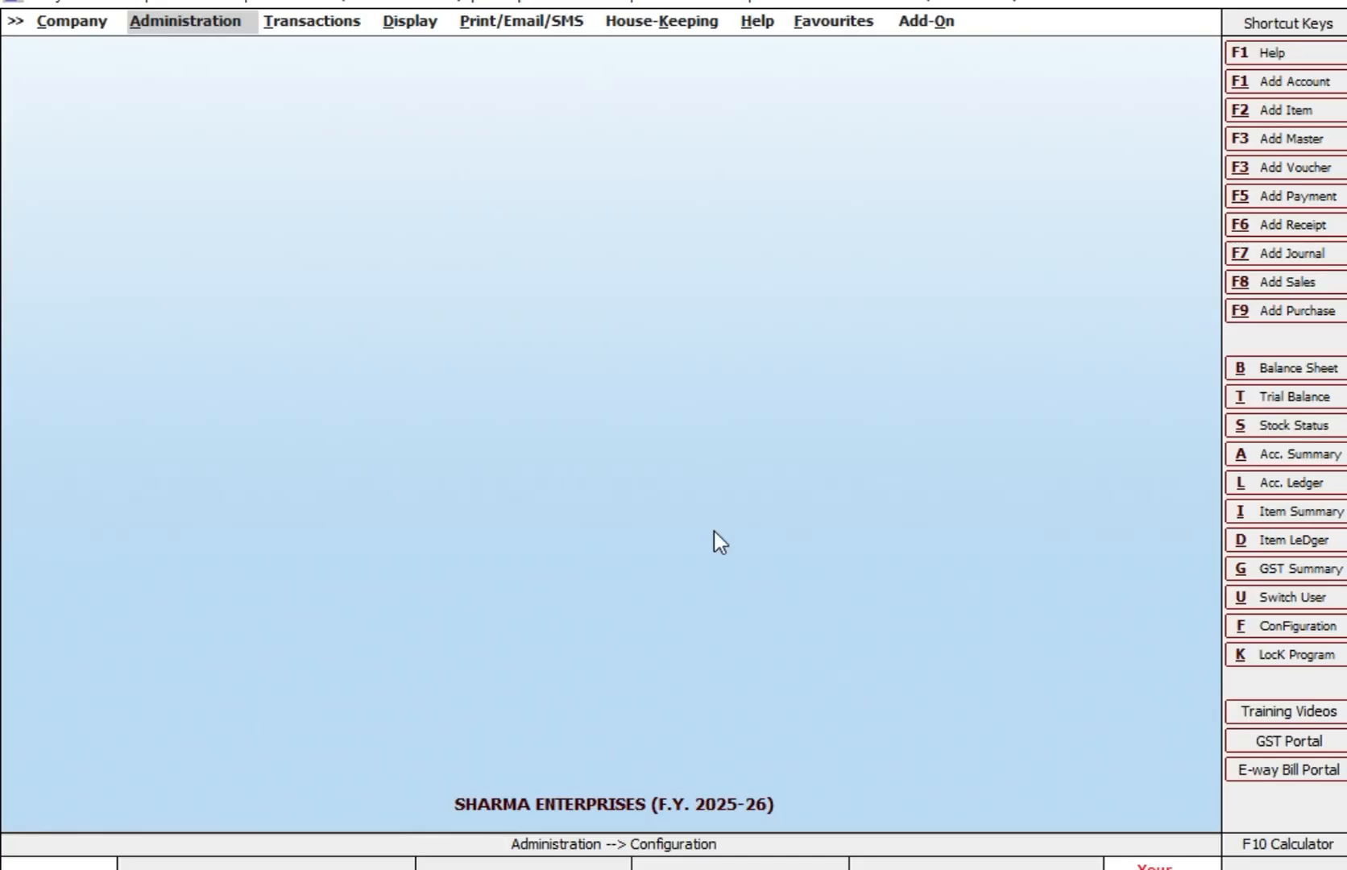
Step: Enable Credit Limits in the Accounts section of the Features / Options configuration, save it and exit the configuration
{"action": "key", "text": "Down"}
{"action": "key", "text": "Return"}
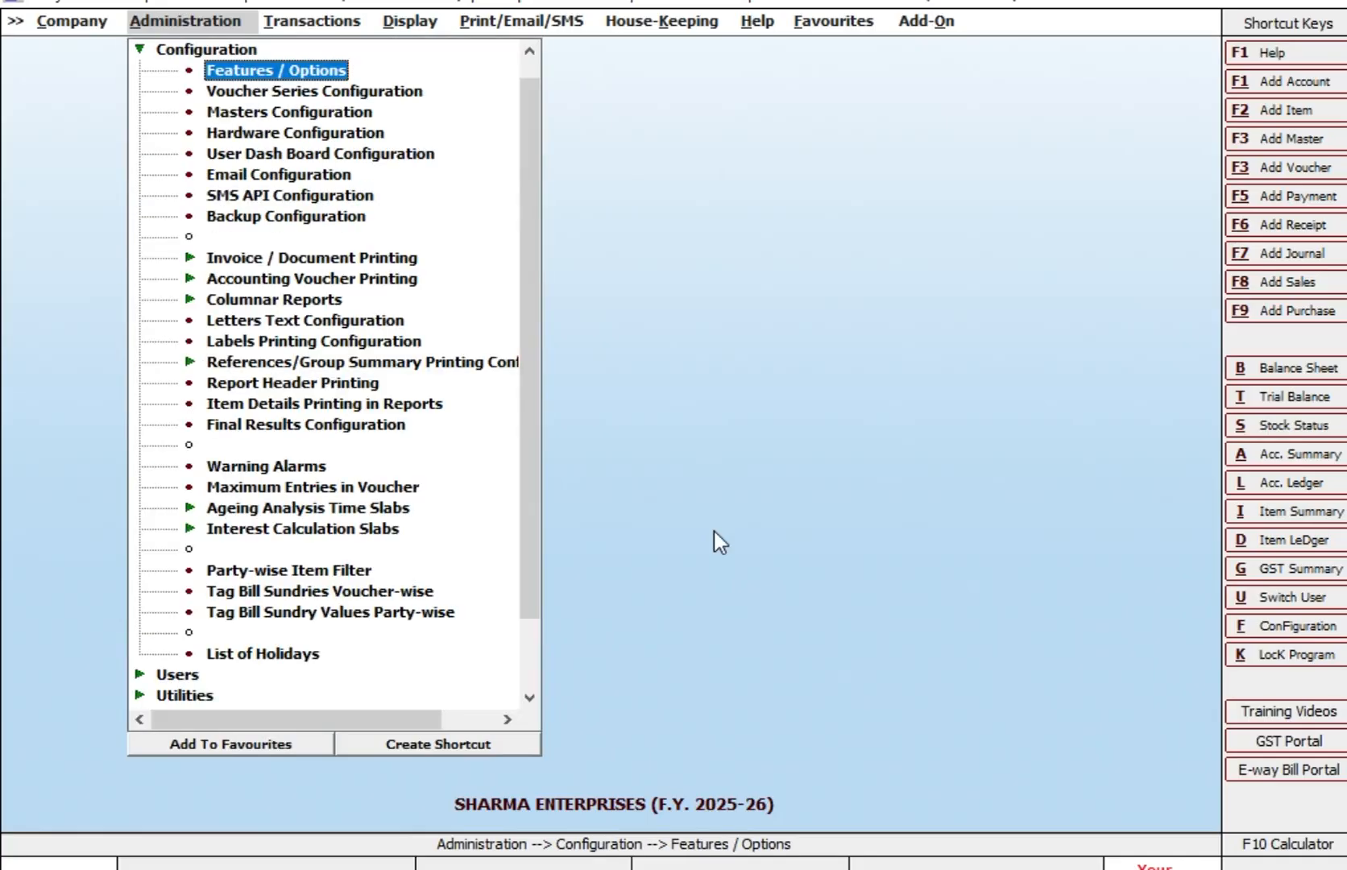
{"action": "key", "text": "Return"}
{"action": "key", "text": "Down"}
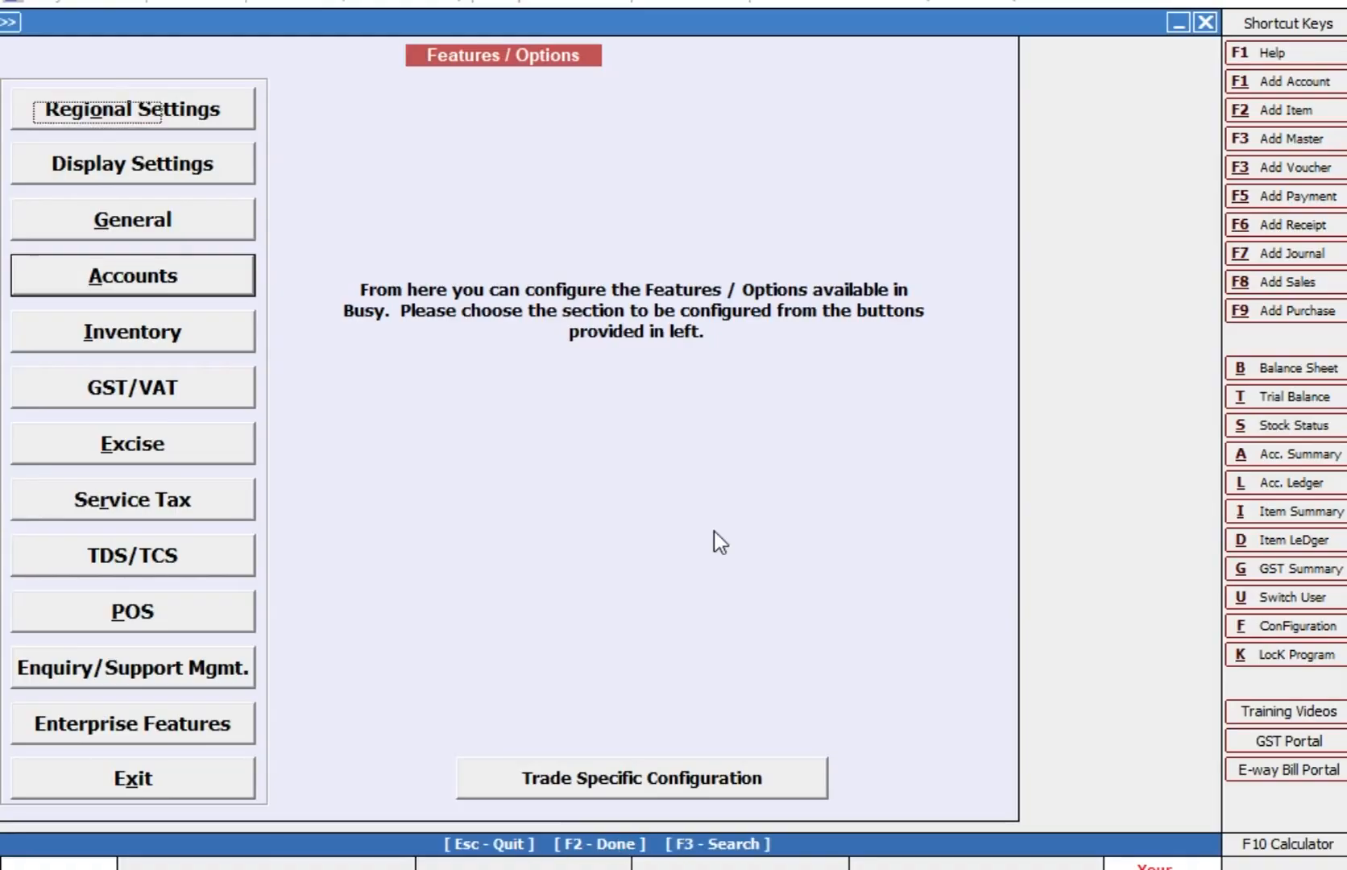
{"action": "key", "text": "Return"}
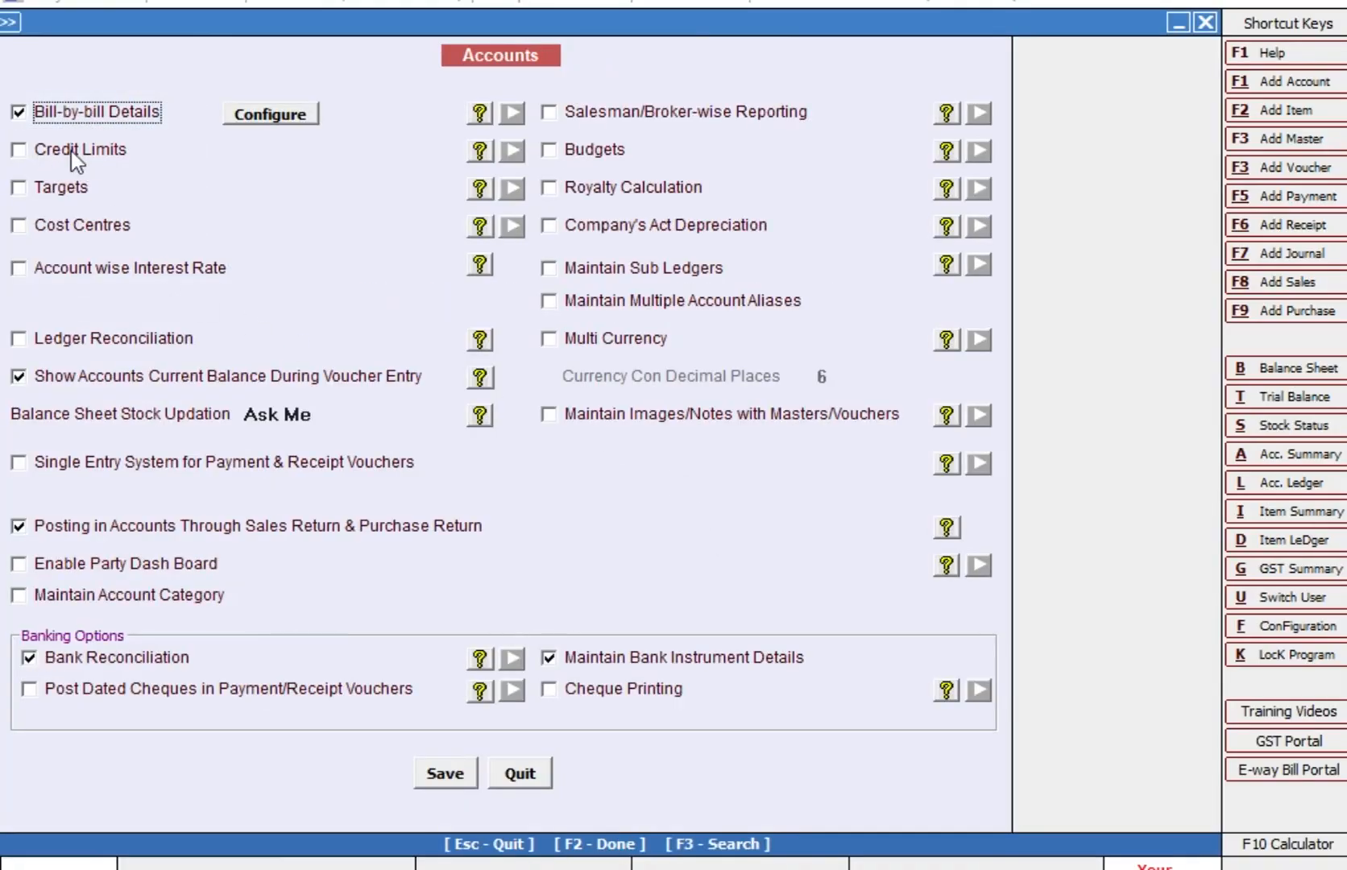
{"action": "key", "text": "Down"}
{"action": "left_click", "coordinate": [449, 777]}
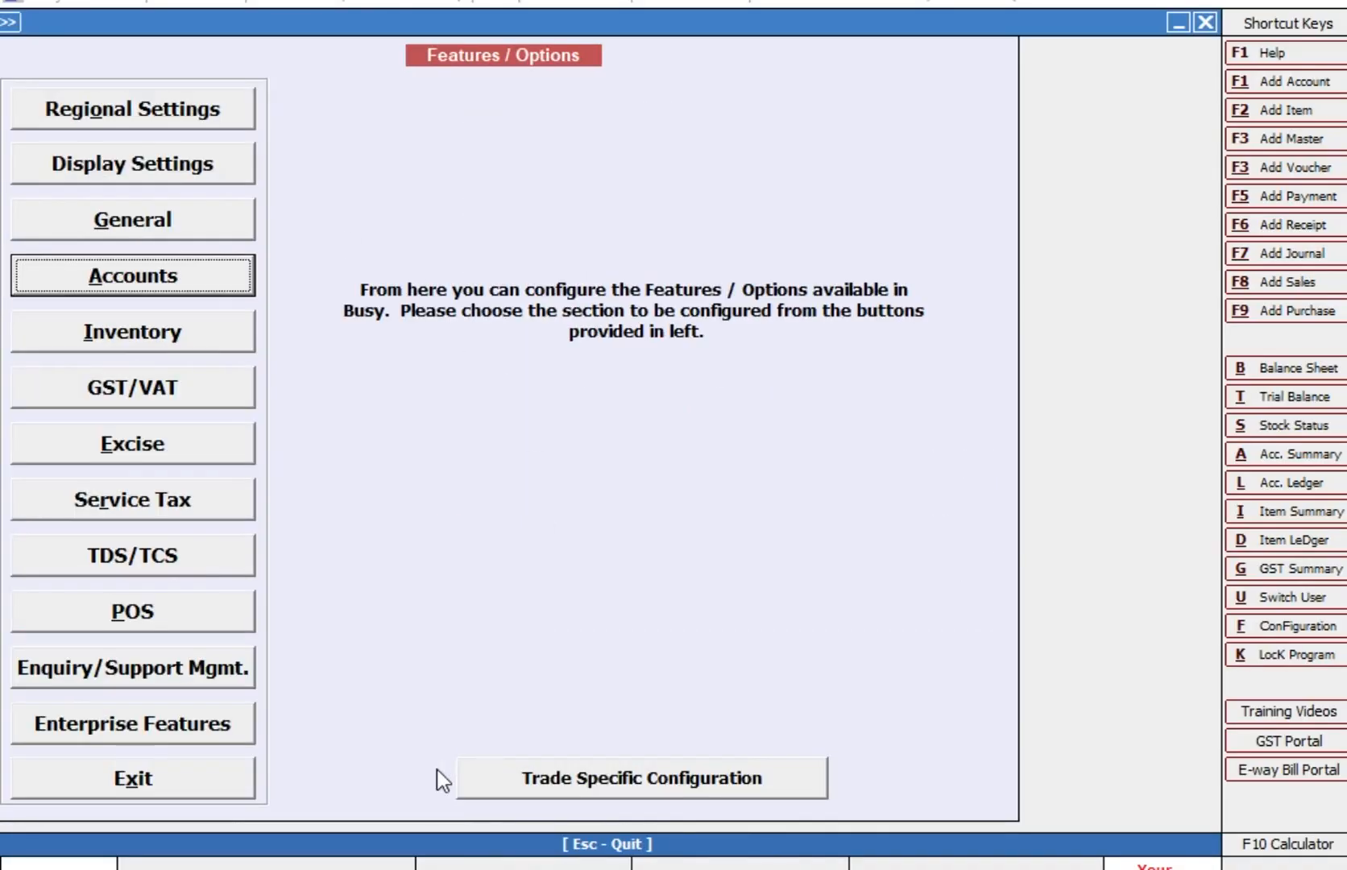
{"action": "key", "text": "Escape"}
{"action": "key", "text": "Escape"}
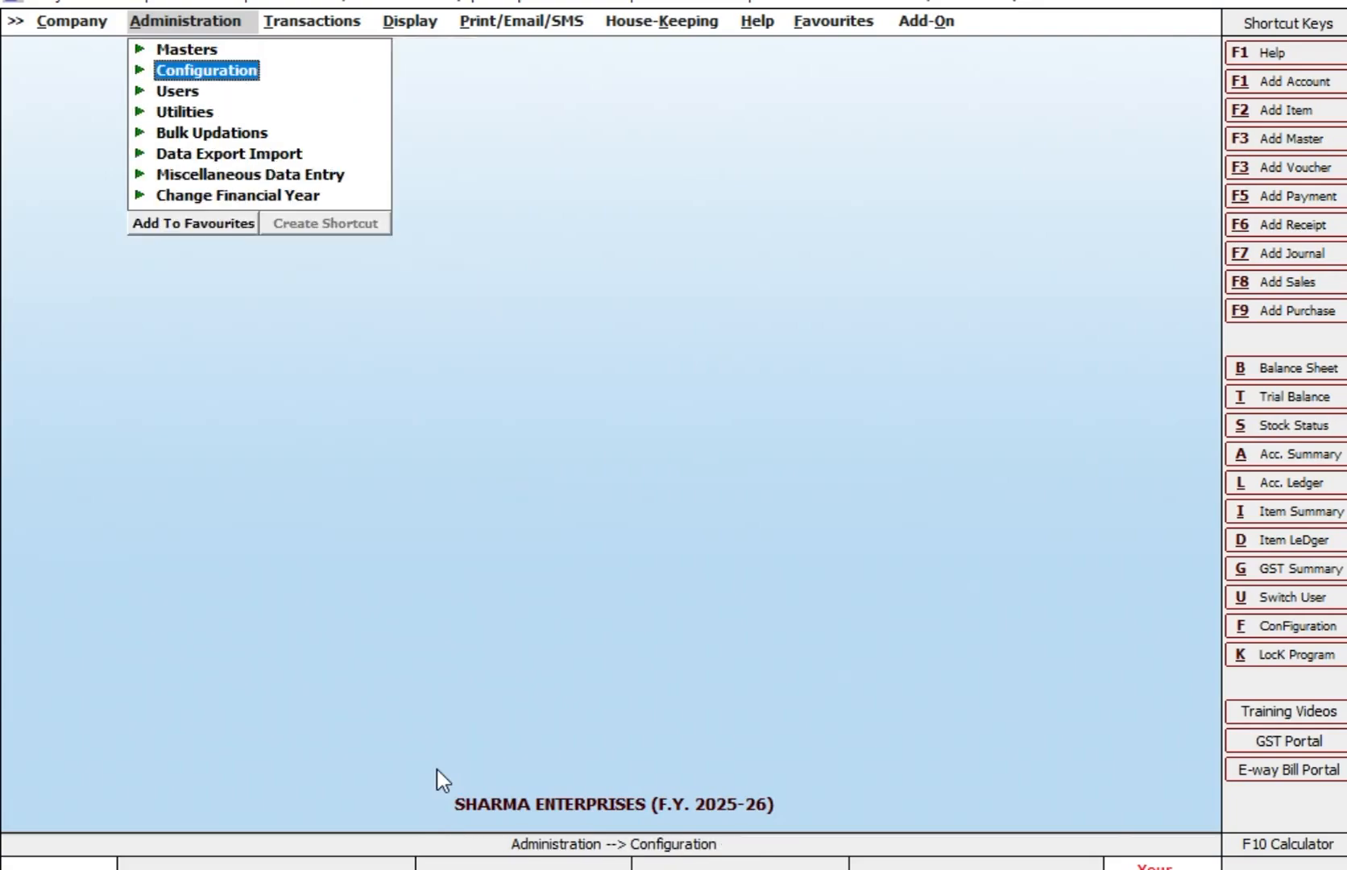
Step: Start a new account master named MR ABC (SALES PARTY) under the Sundry Debtors group
{"action": "left_click", "coordinate": [189, 51]}
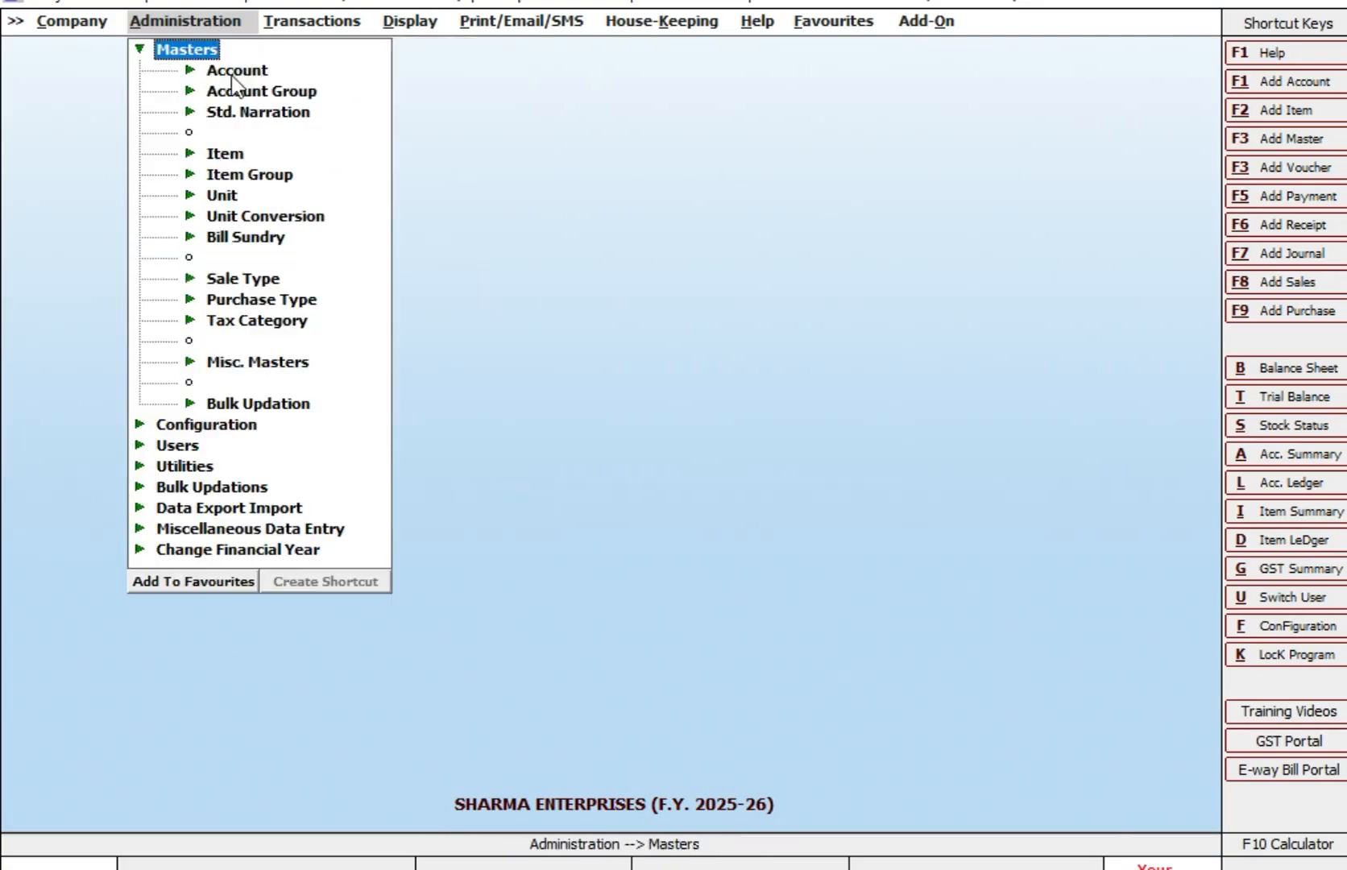
{"action": "left_click", "coordinate": [233, 74]}
{"action": "left_click", "coordinate": [270, 91]}
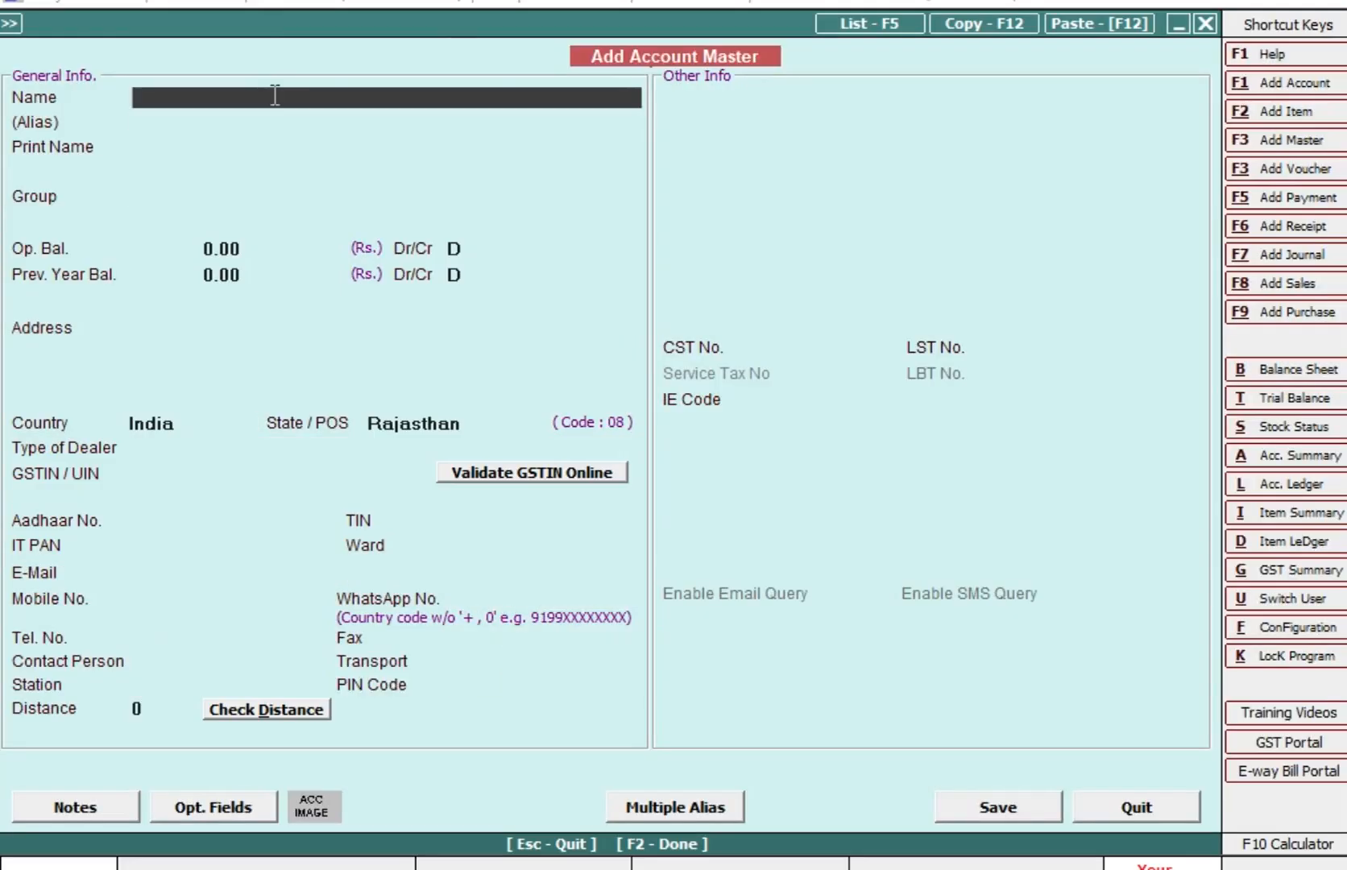
{"action": "type", "text": "MR ABC (SA"}
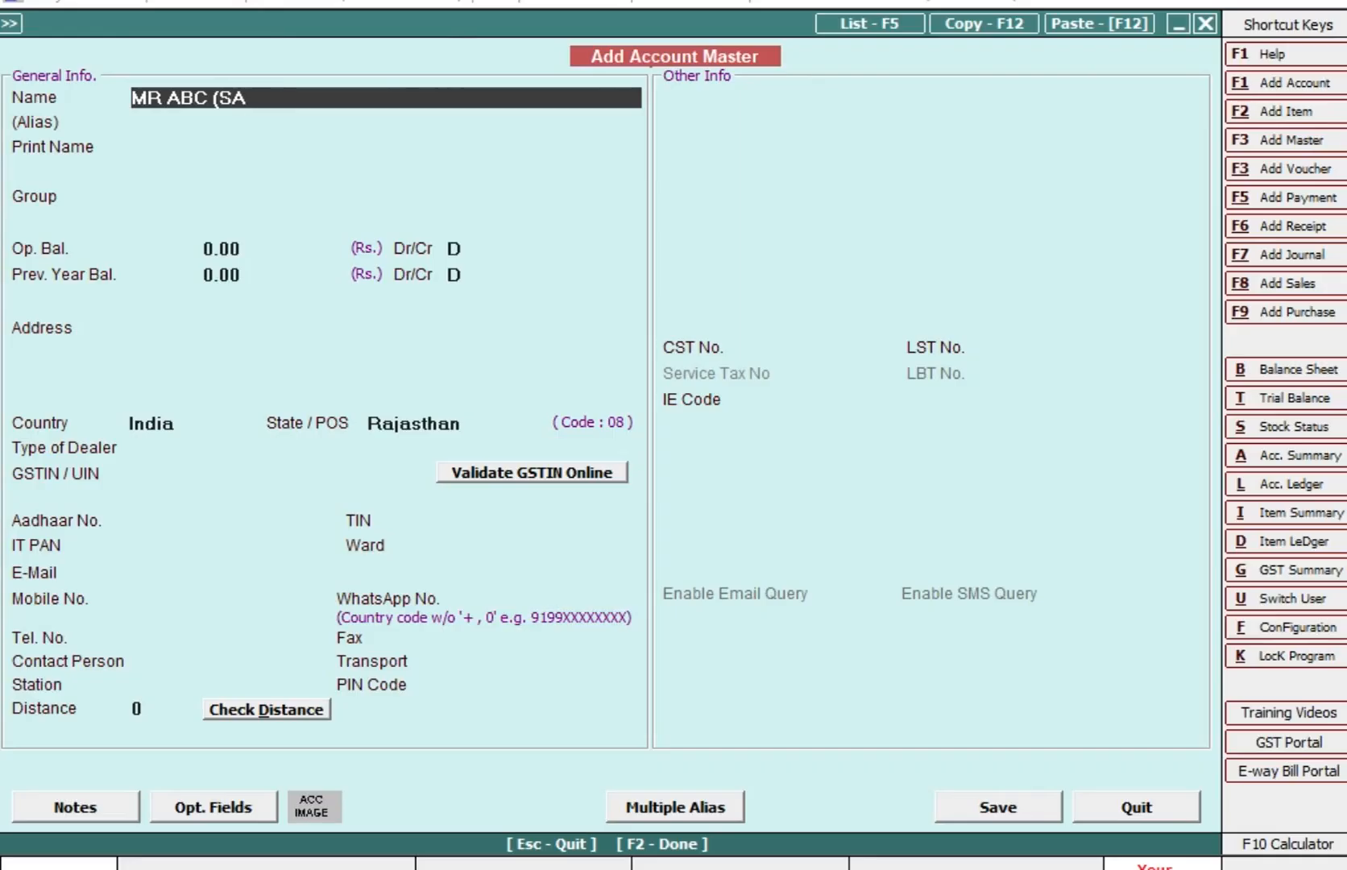
{"action": "type", "text": "LES PARTY)"}
{"action": "key", "text": "Return"}
{"action": "key", "text": "Return"}
{"action": "key", "text": "Return"}
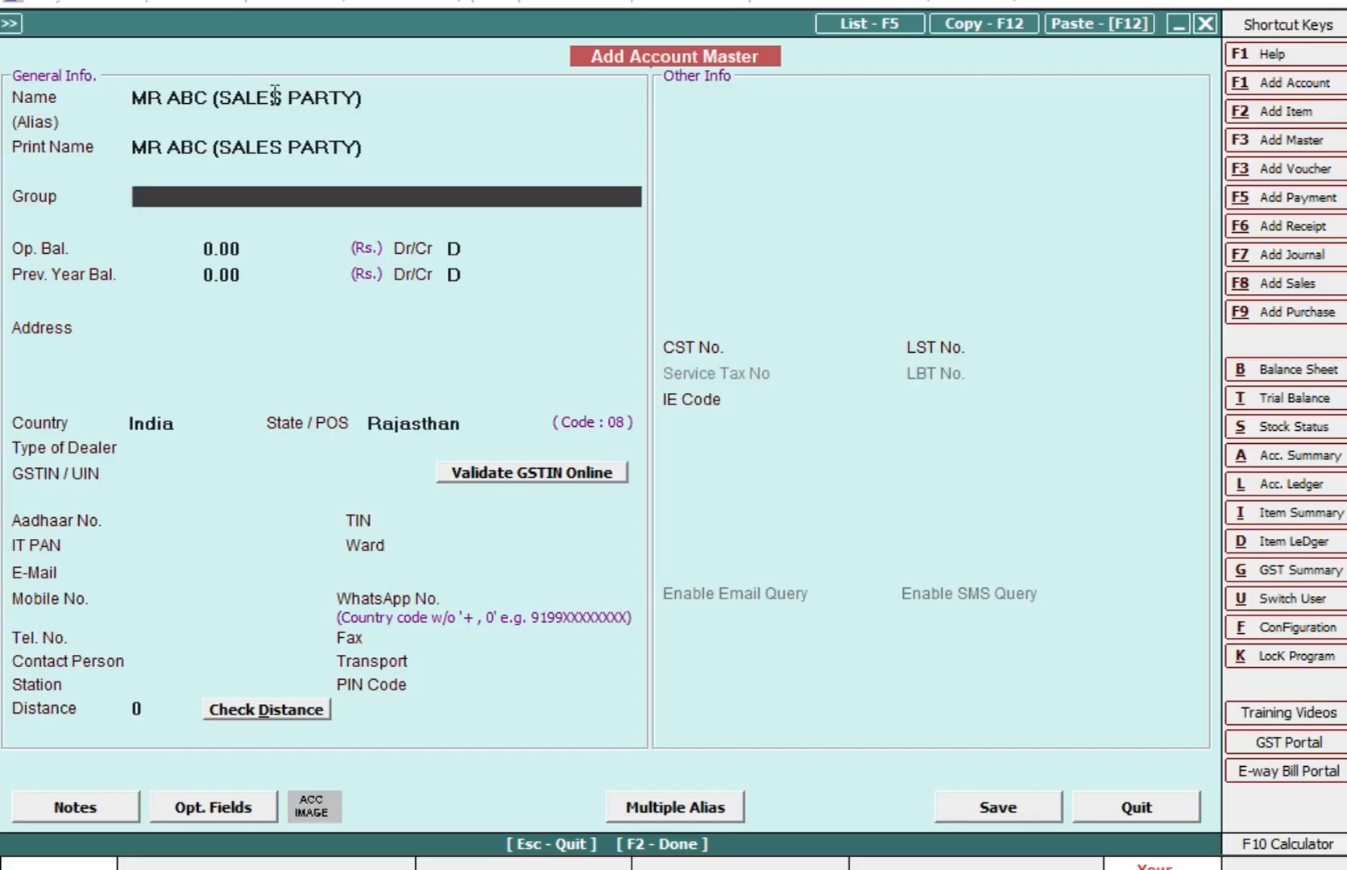
{"action": "type", "text": "SUN"}
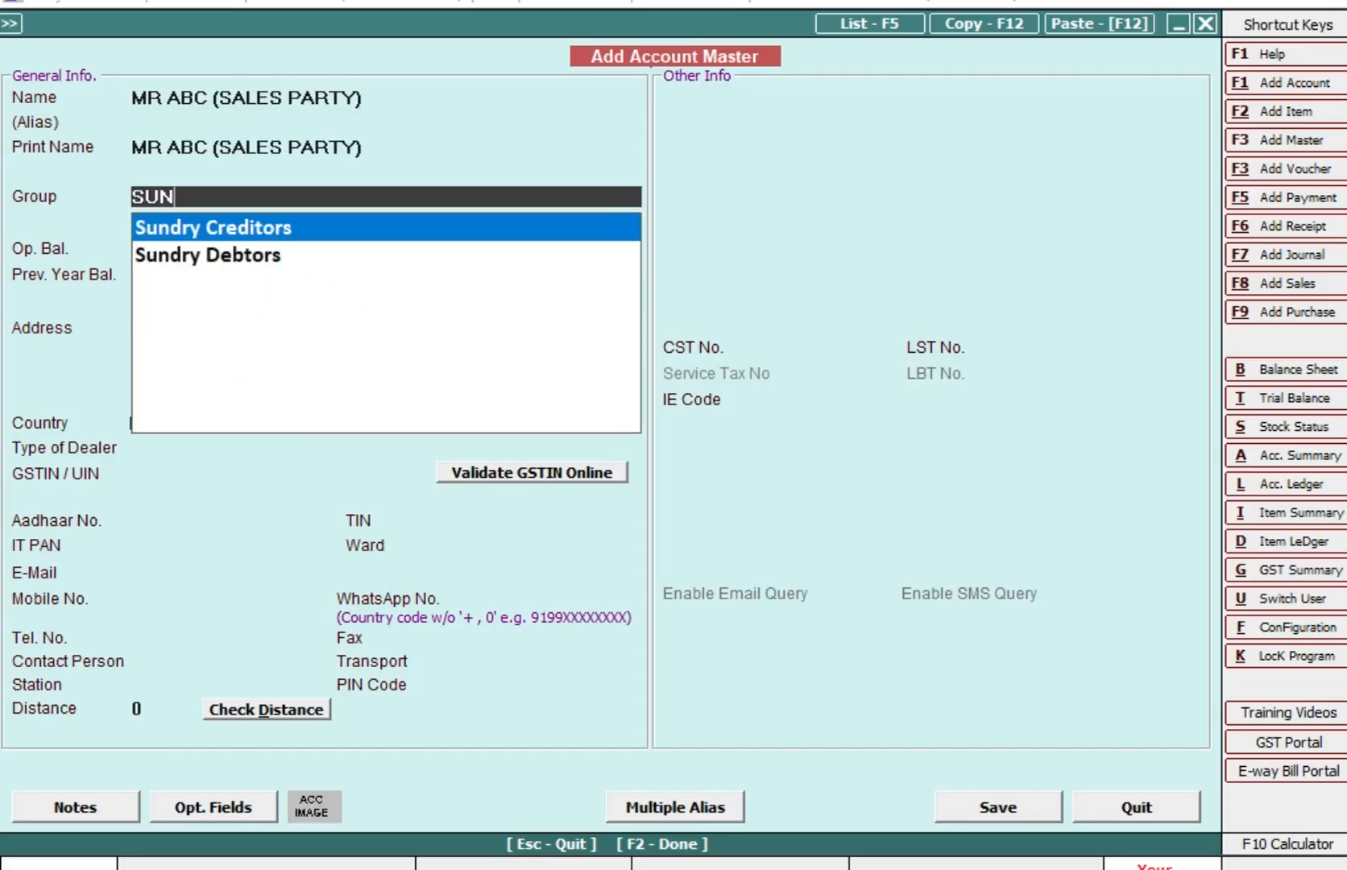
{"action": "key", "text": "Down"}
{"action": "key", "text": "Return"}
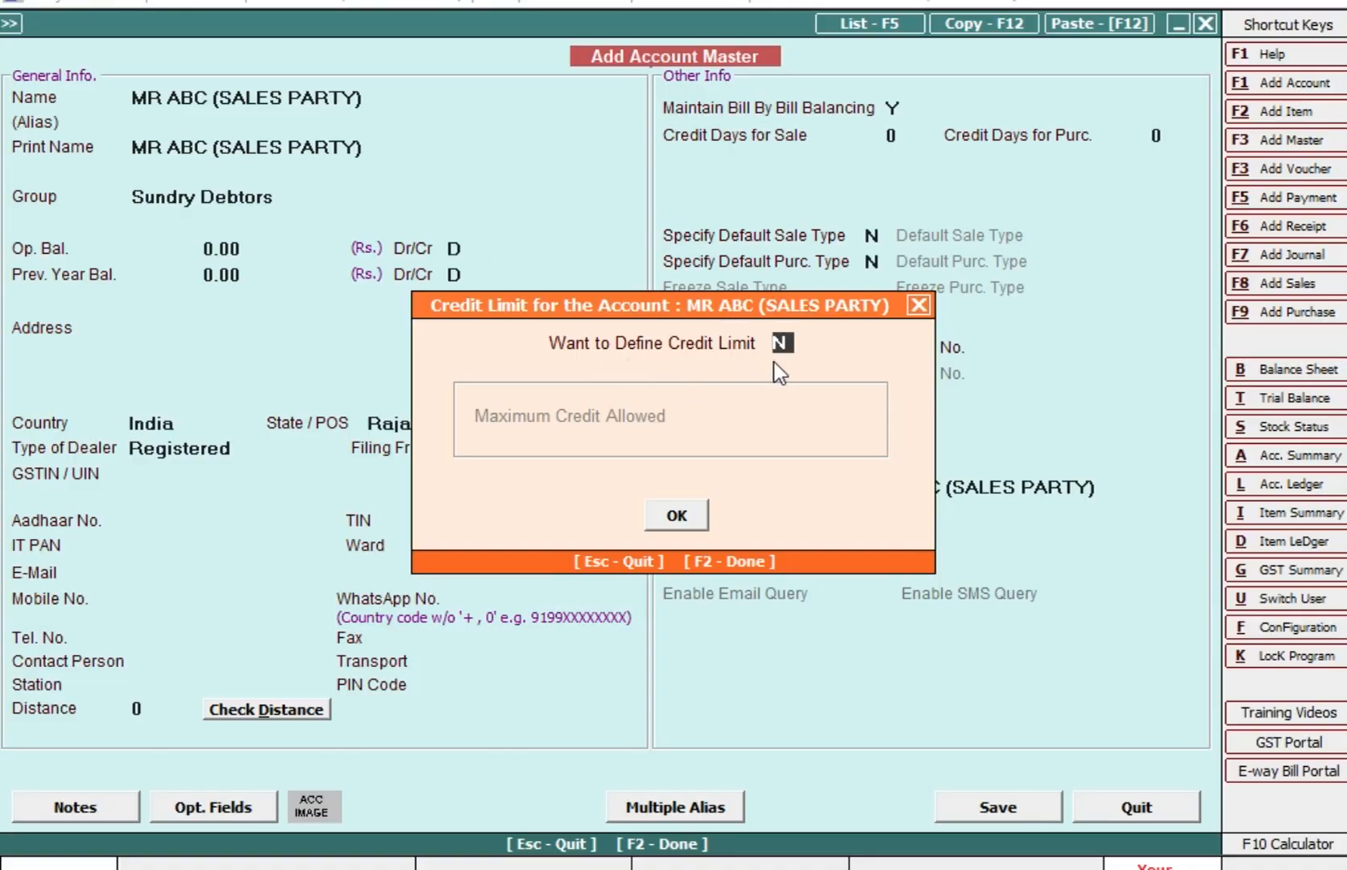
Step: Define a credit limit for MR ABC (SALES PARTY) with a maximum credit allowed of 50000
{"action": "type", "text": "Y"}
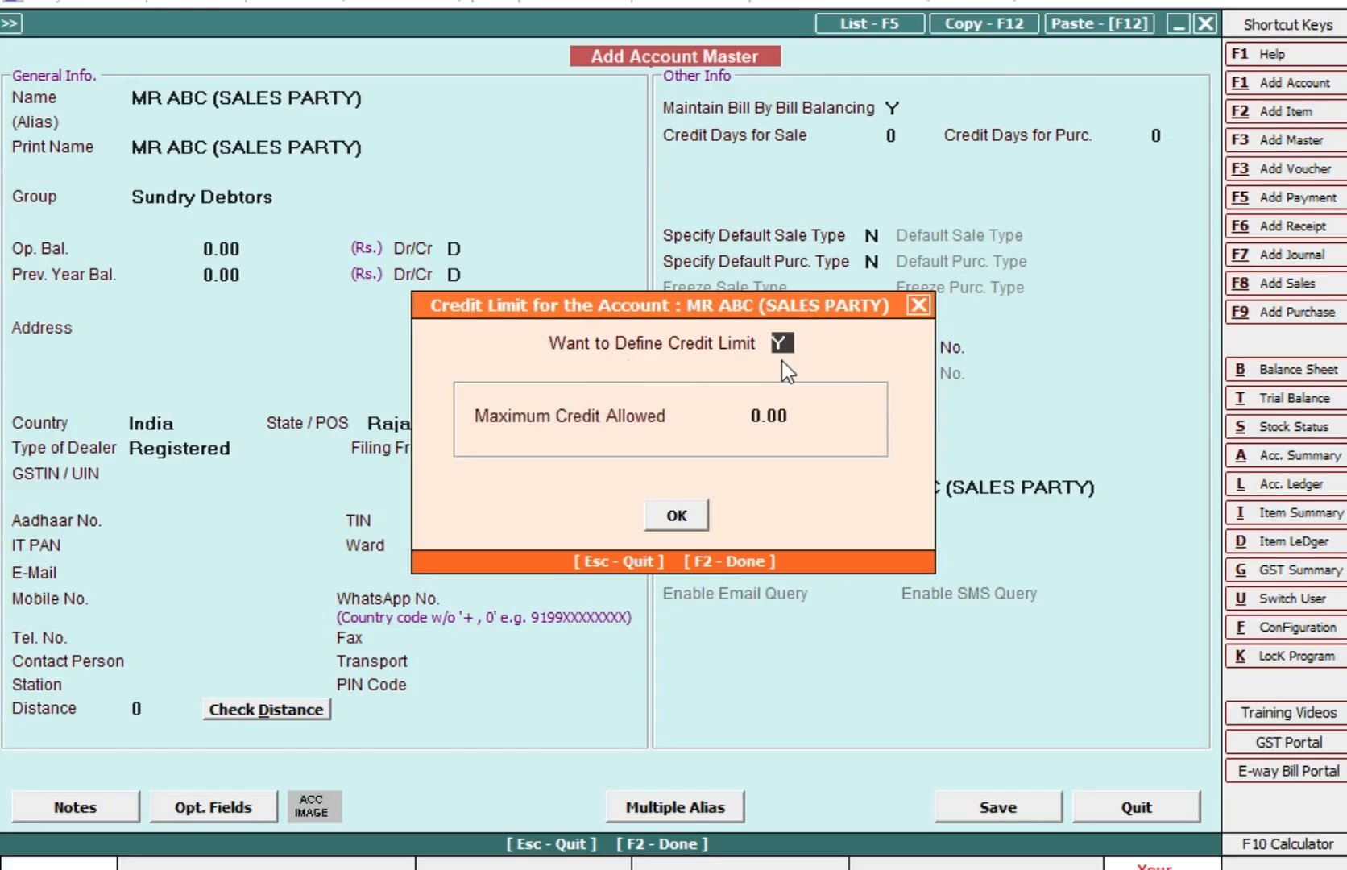
{"action": "key", "text": "Return"}
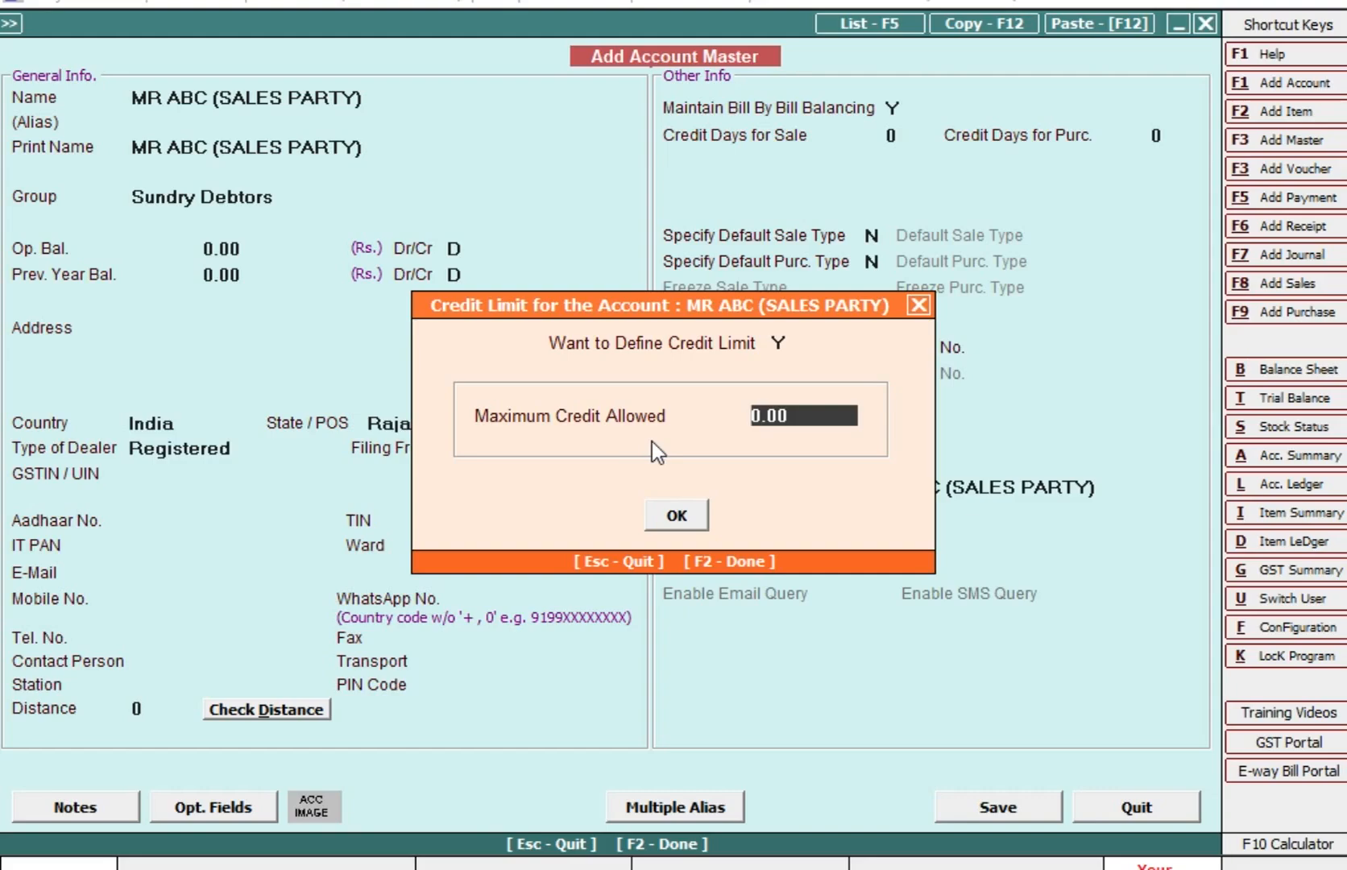
{"action": "type", "text": "50000"}
{"action": "left_click", "coordinate": [662, 512]}
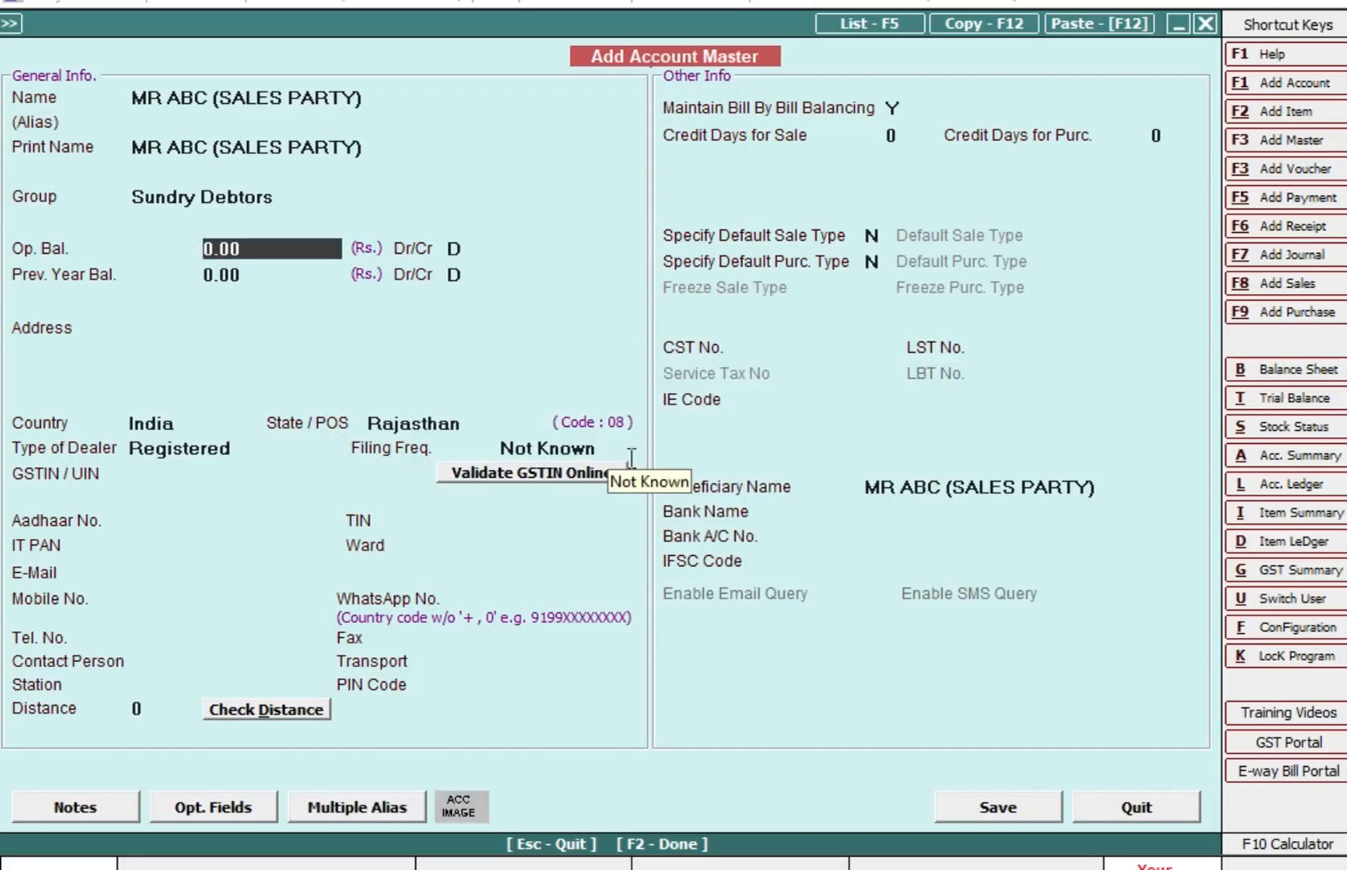
Step: Set MR ABC's dealer type to Un-Registered and save the account master
{"action": "key", "text": "F2"}
{"action": "key", "text": "Left"}
{"action": "key", "text": "Return"}
{"action": "key", "text": "Return"}
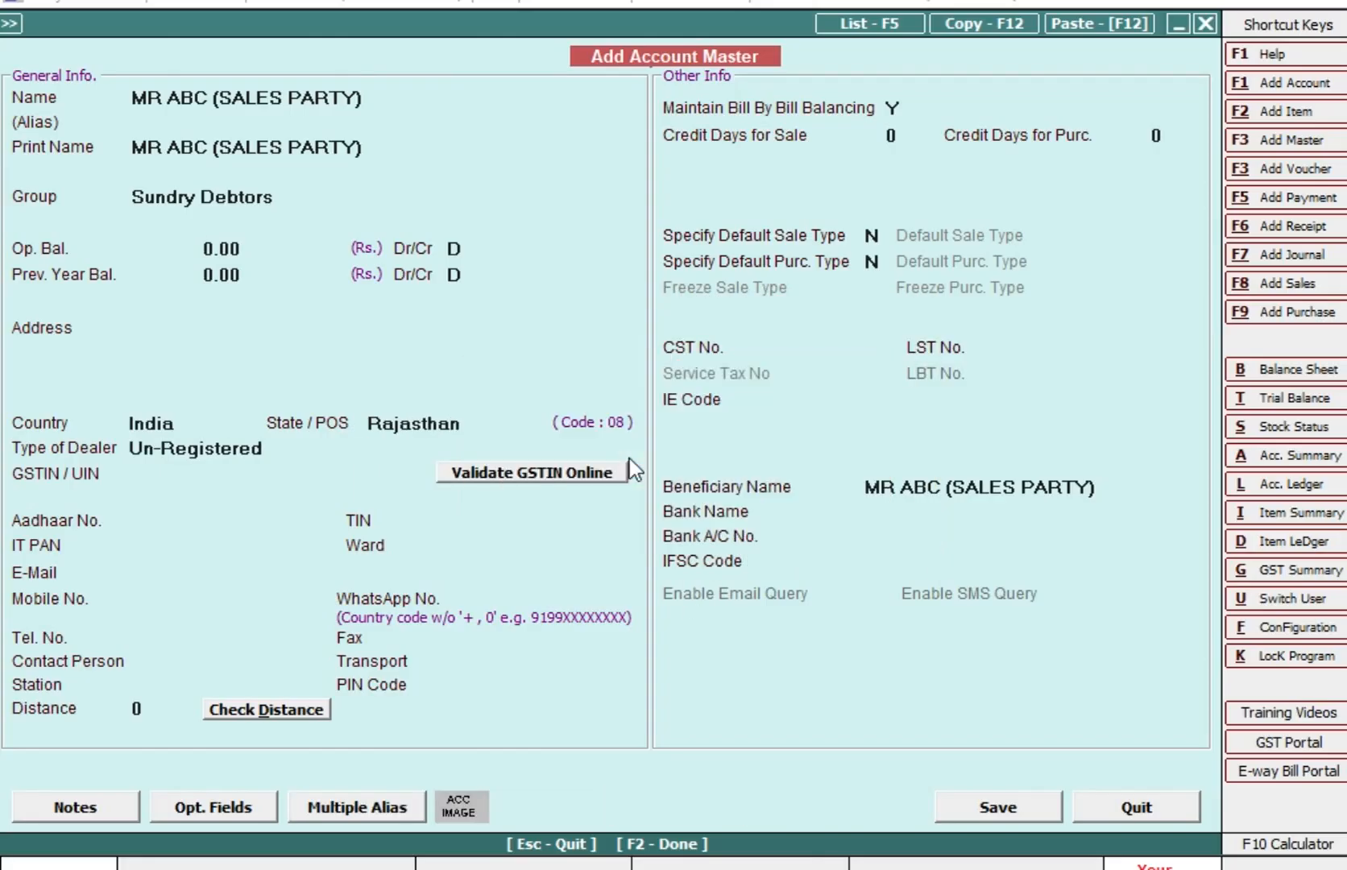
Step: Enter another account named MR B (SALES PARTY) under Sundry Debtors, up to its credit limit details
{"action": "type", "text": "MR"}
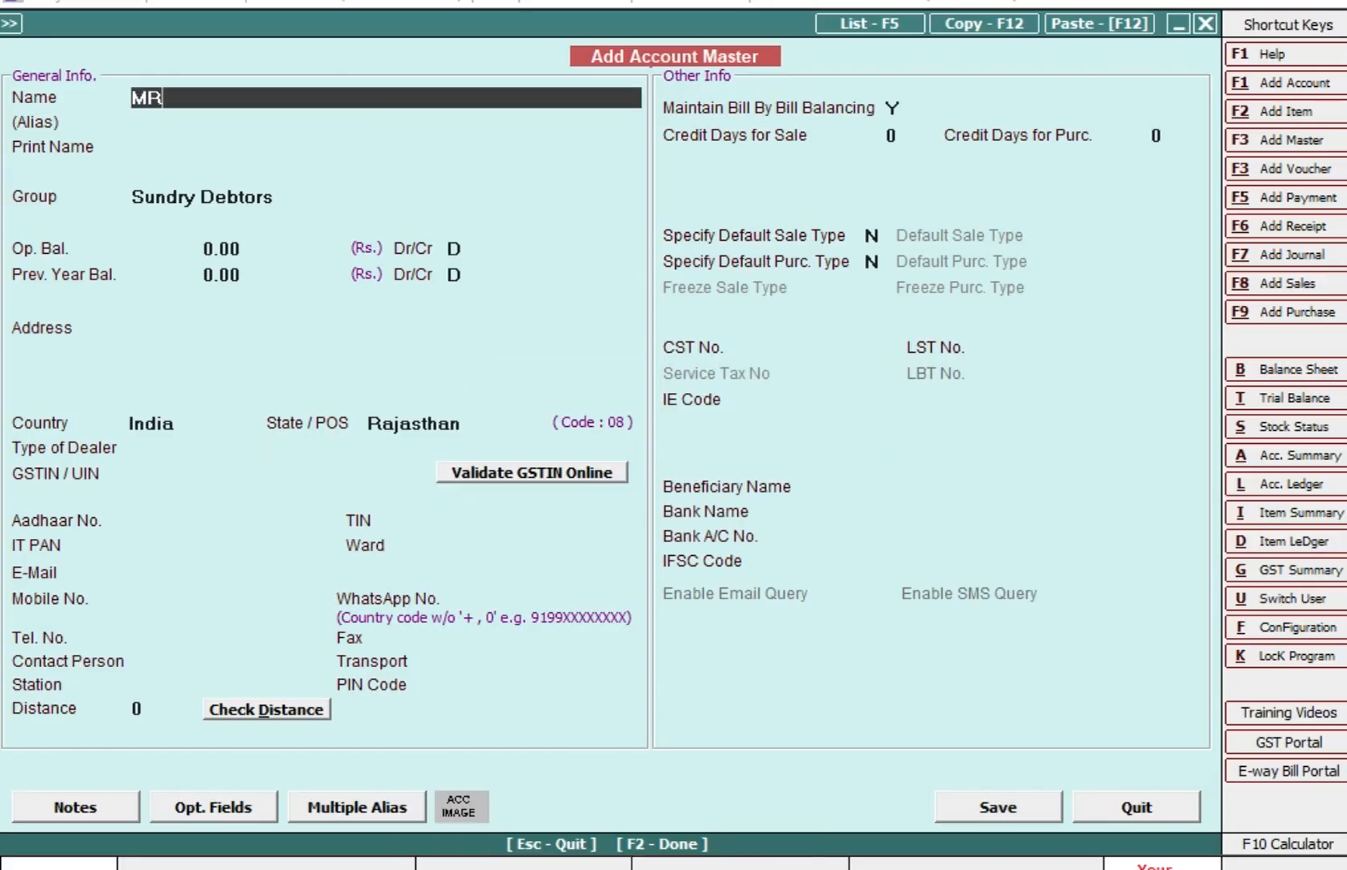
{"action": "type", "text": " A"}
{"action": "key", "text": "BackSpace"}
{"action": "type", "text": "B (SALES PAR"}
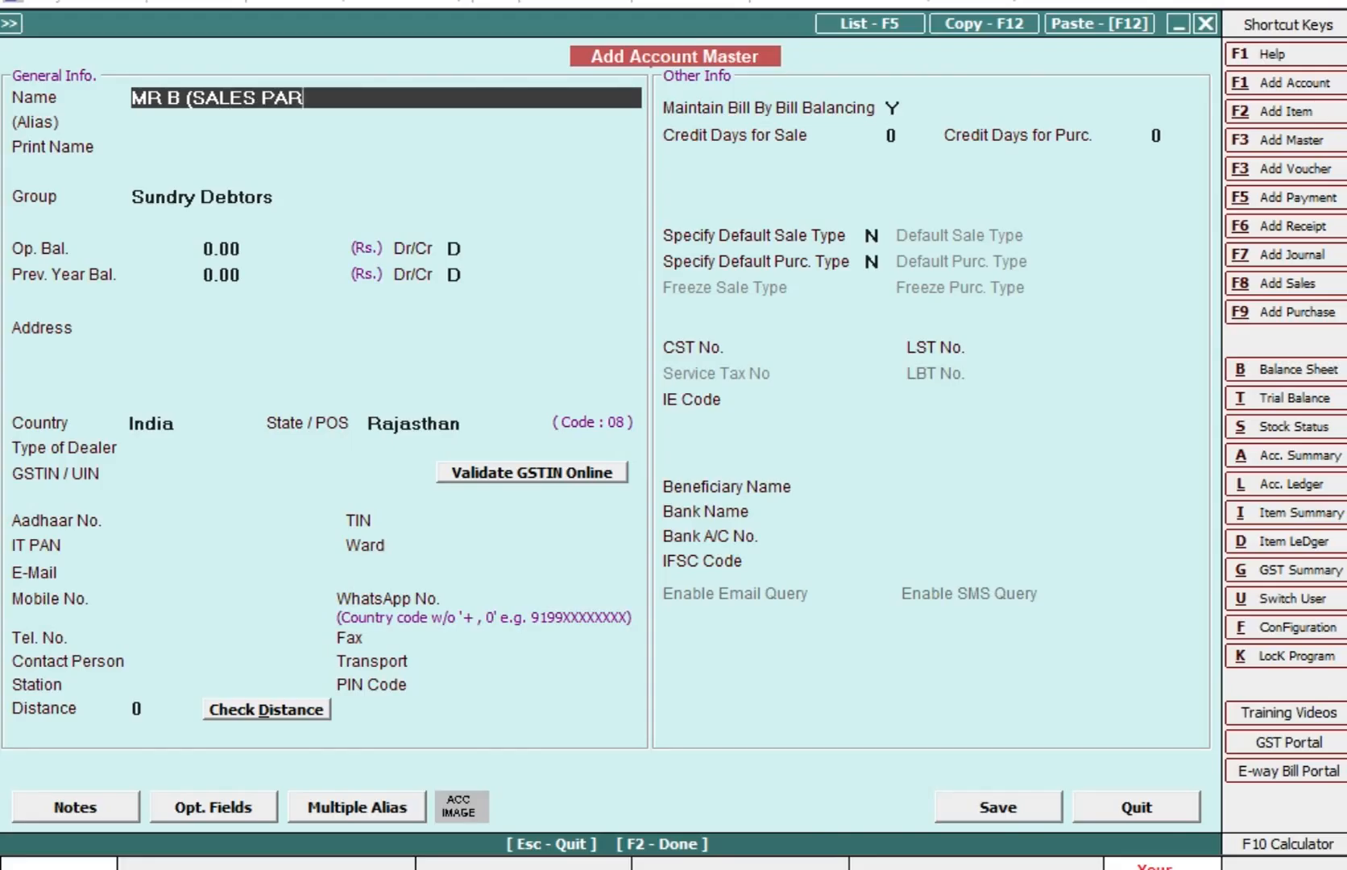
{"action": "type", "text": "TY)"}
{"action": "key", "text": "Return"}
{"action": "key", "text": "Return"}
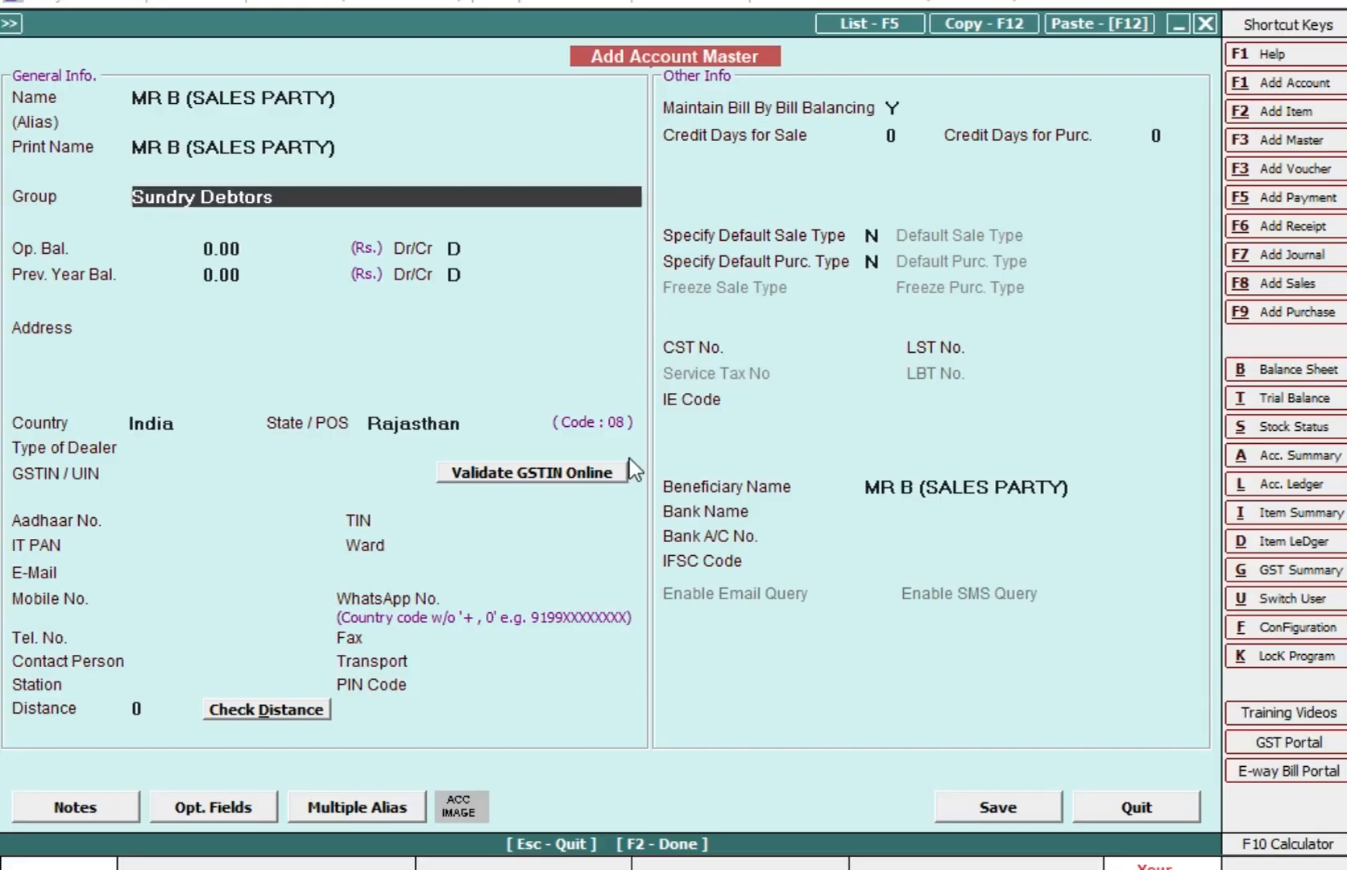
{"action": "key", "text": "Return"}
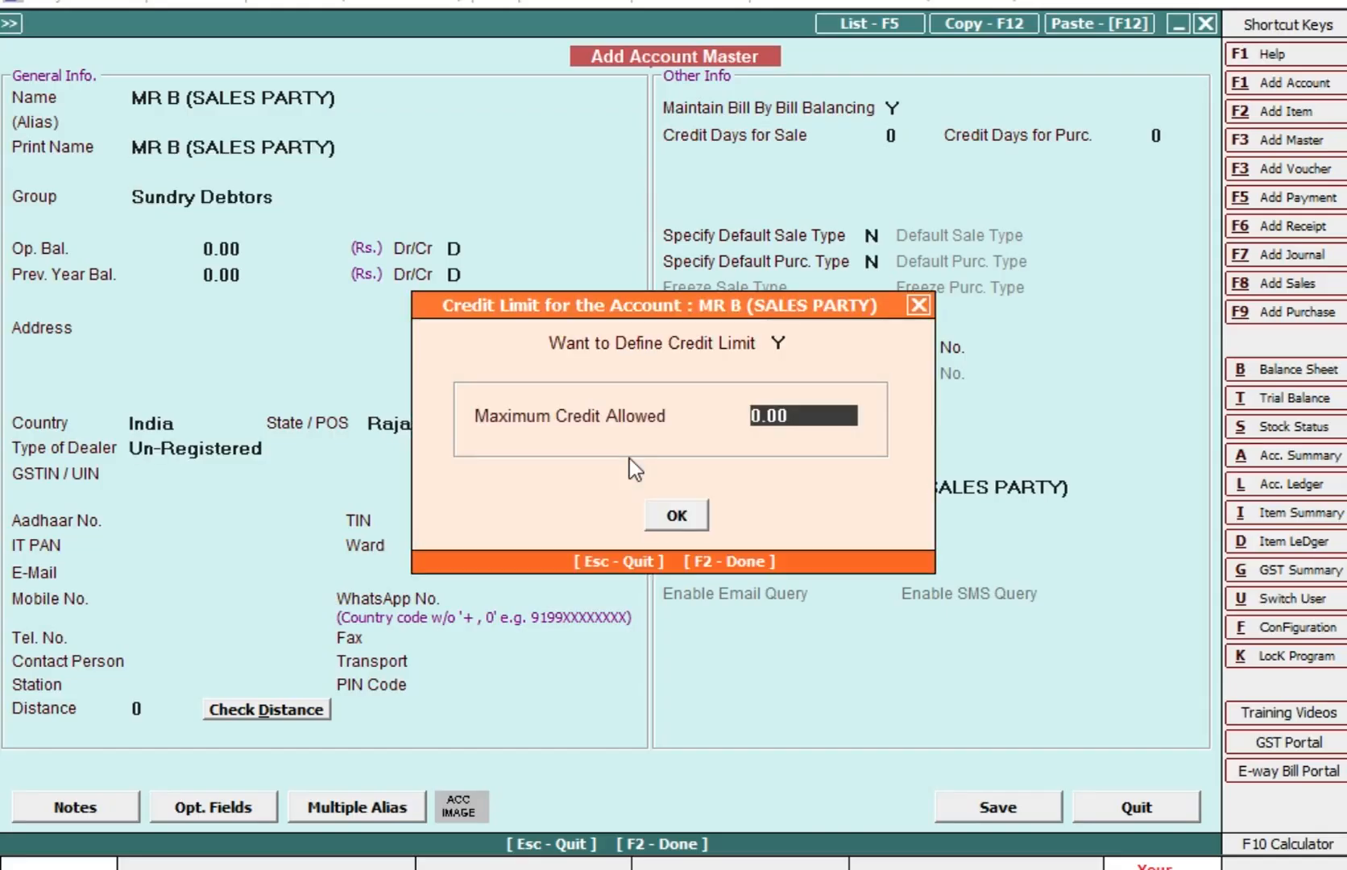
Step: Set MR B's maximum credit allowed to 40000, save the account and leave account entry
{"action": "type", "text": "40000"}
{"action": "key", "text": "Return"}
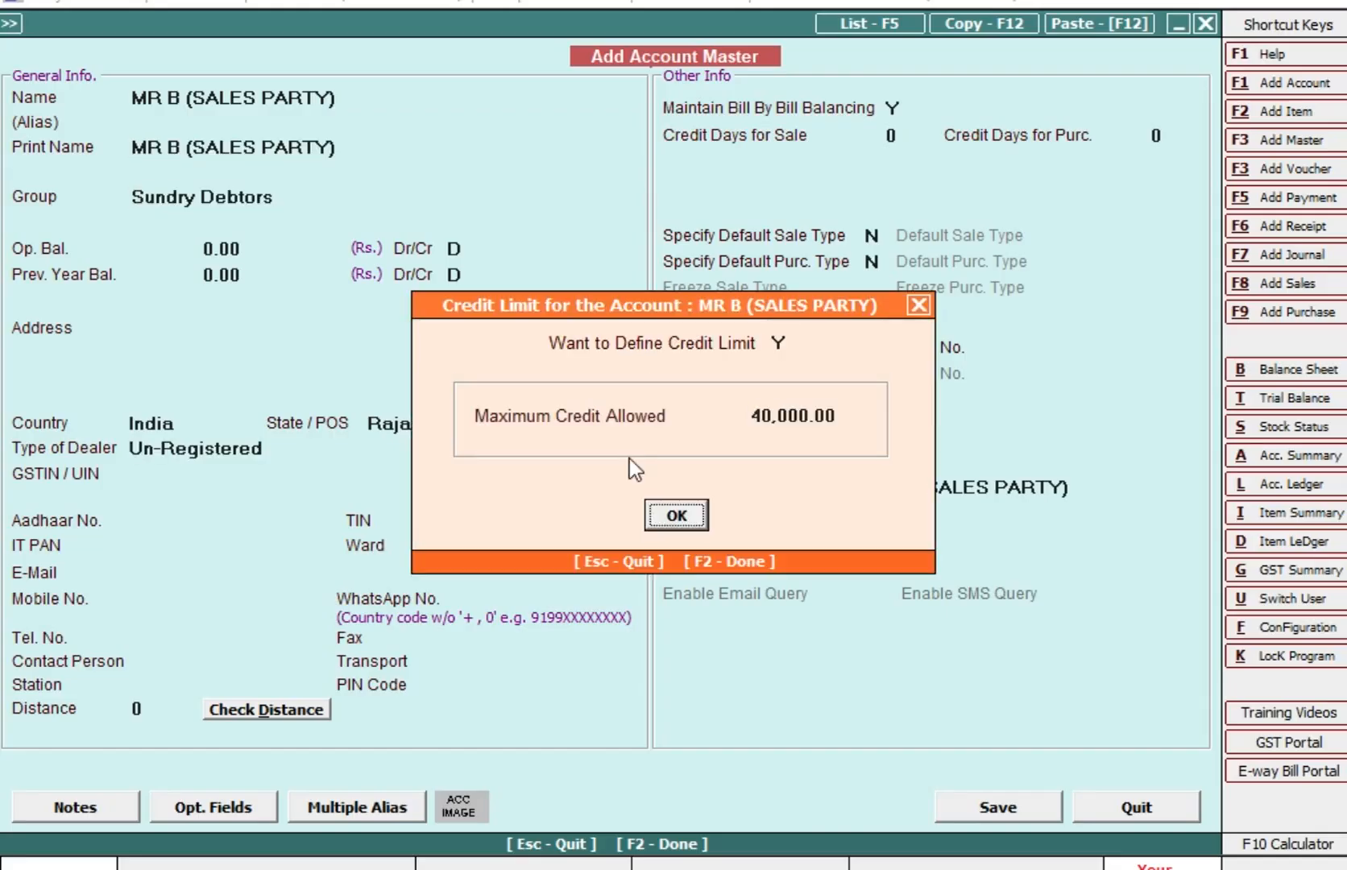
{"action": "key", "text": "Return"}
{"action": "key", "text": "F2"}
{"action": "key", "text": "Return"}
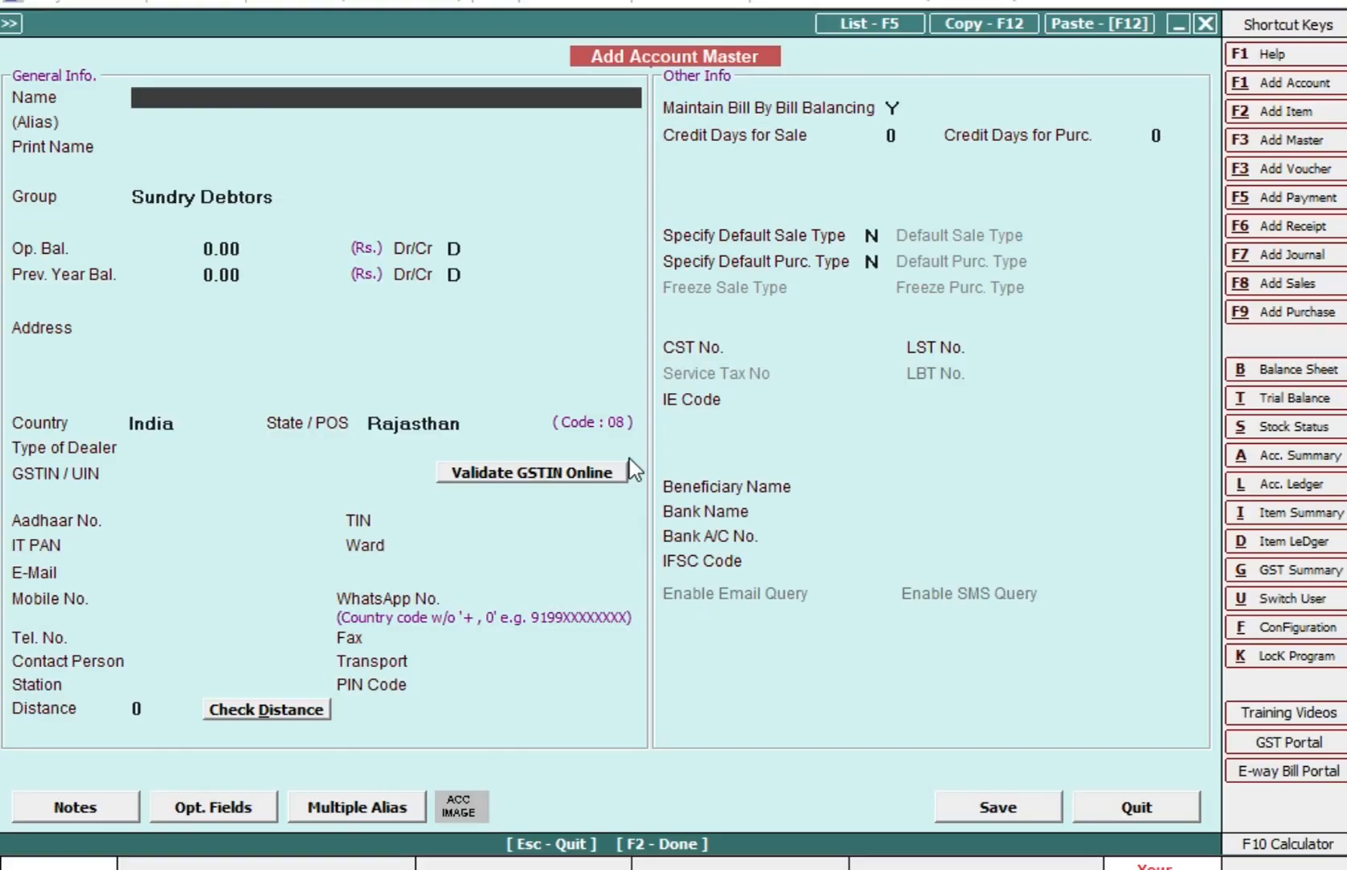
{"action": "key", "text": "Escape"}
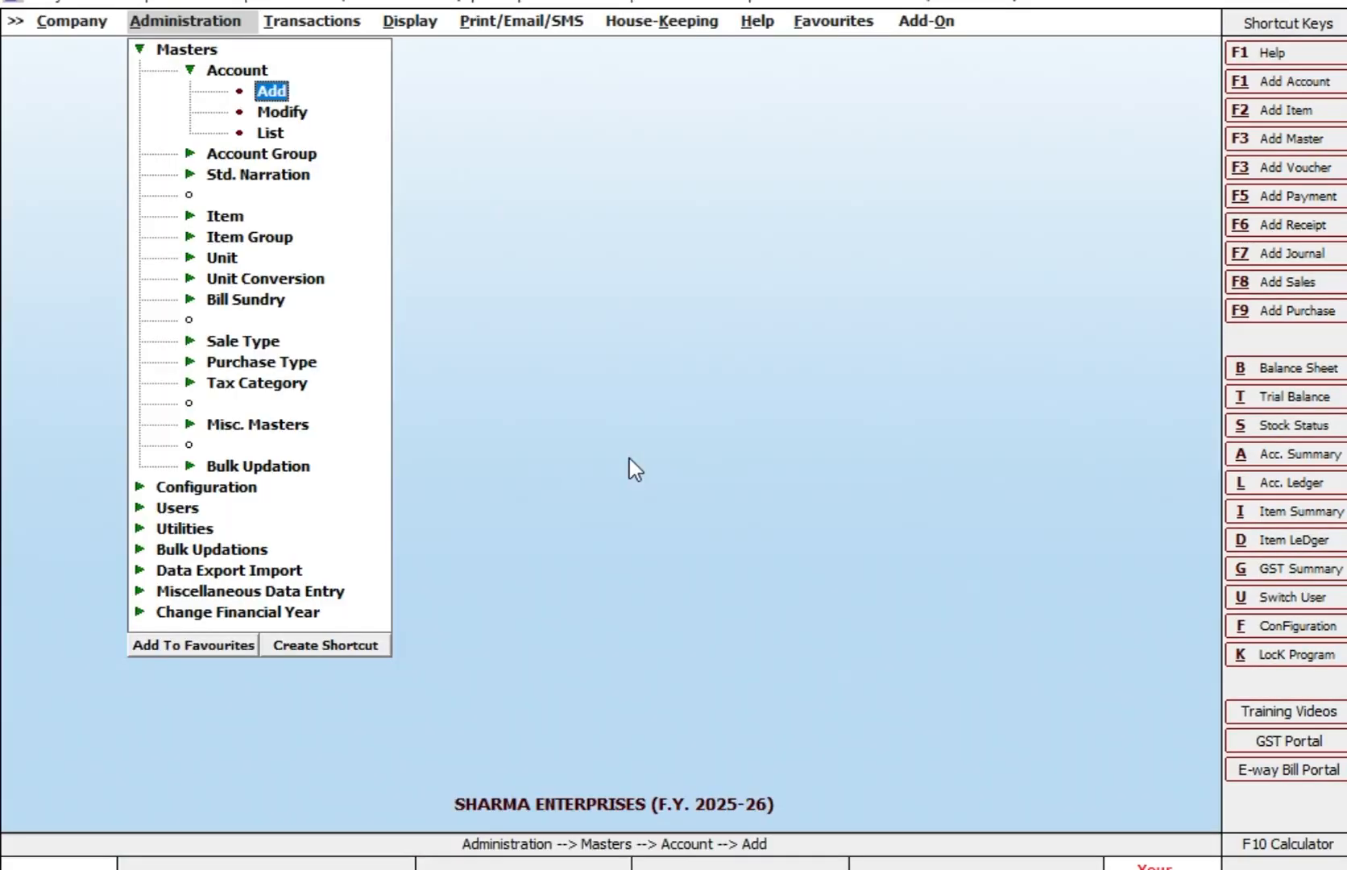
Step: Start a new sales voucher in the Main series dated 01-04-2025 with sale type L/GST-TaxIncl
{"action": "key", "text": "Escape"}
{"action": "key", "text": "Right"}
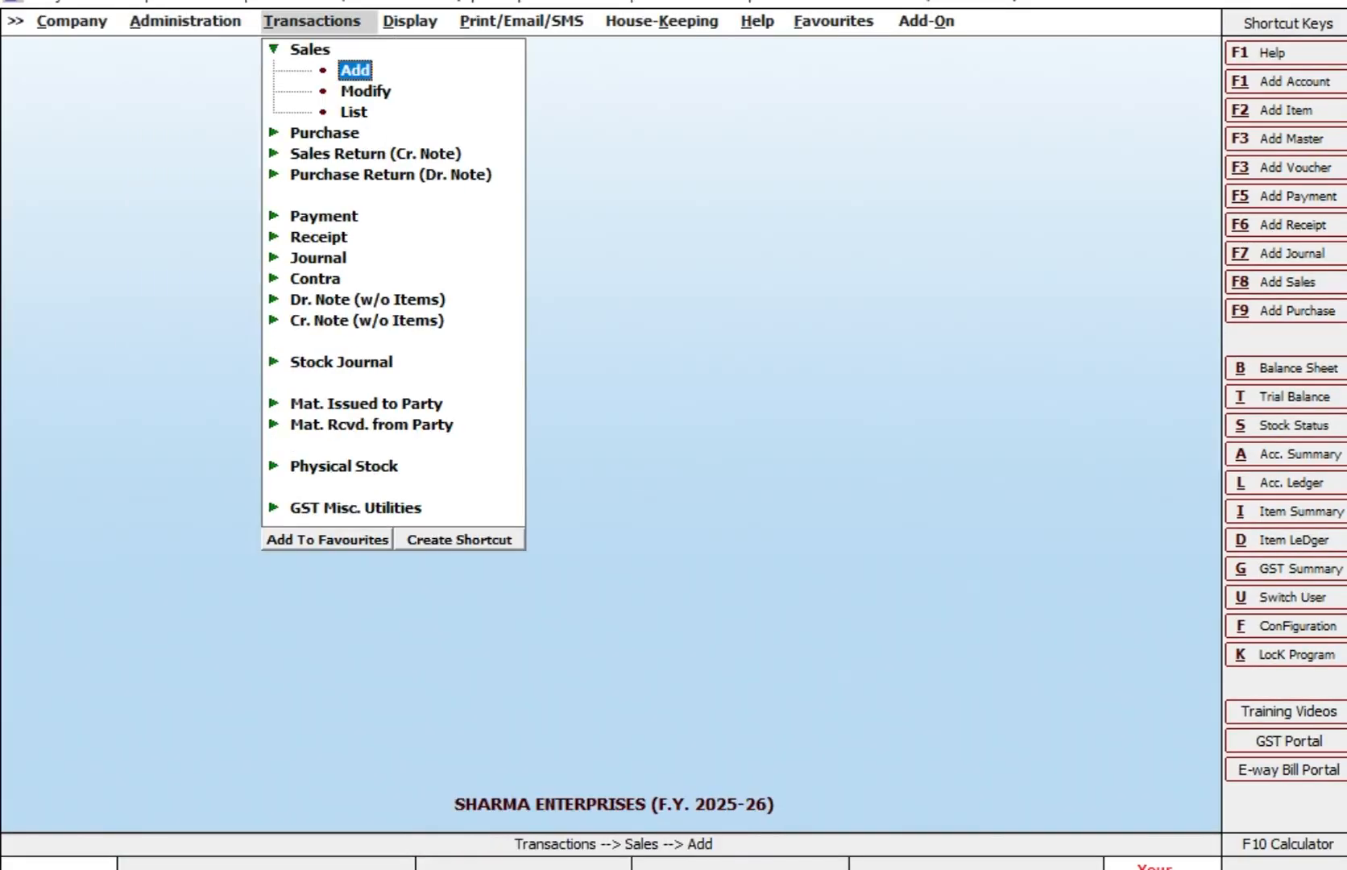
{"action": "key", "text": "Return"}
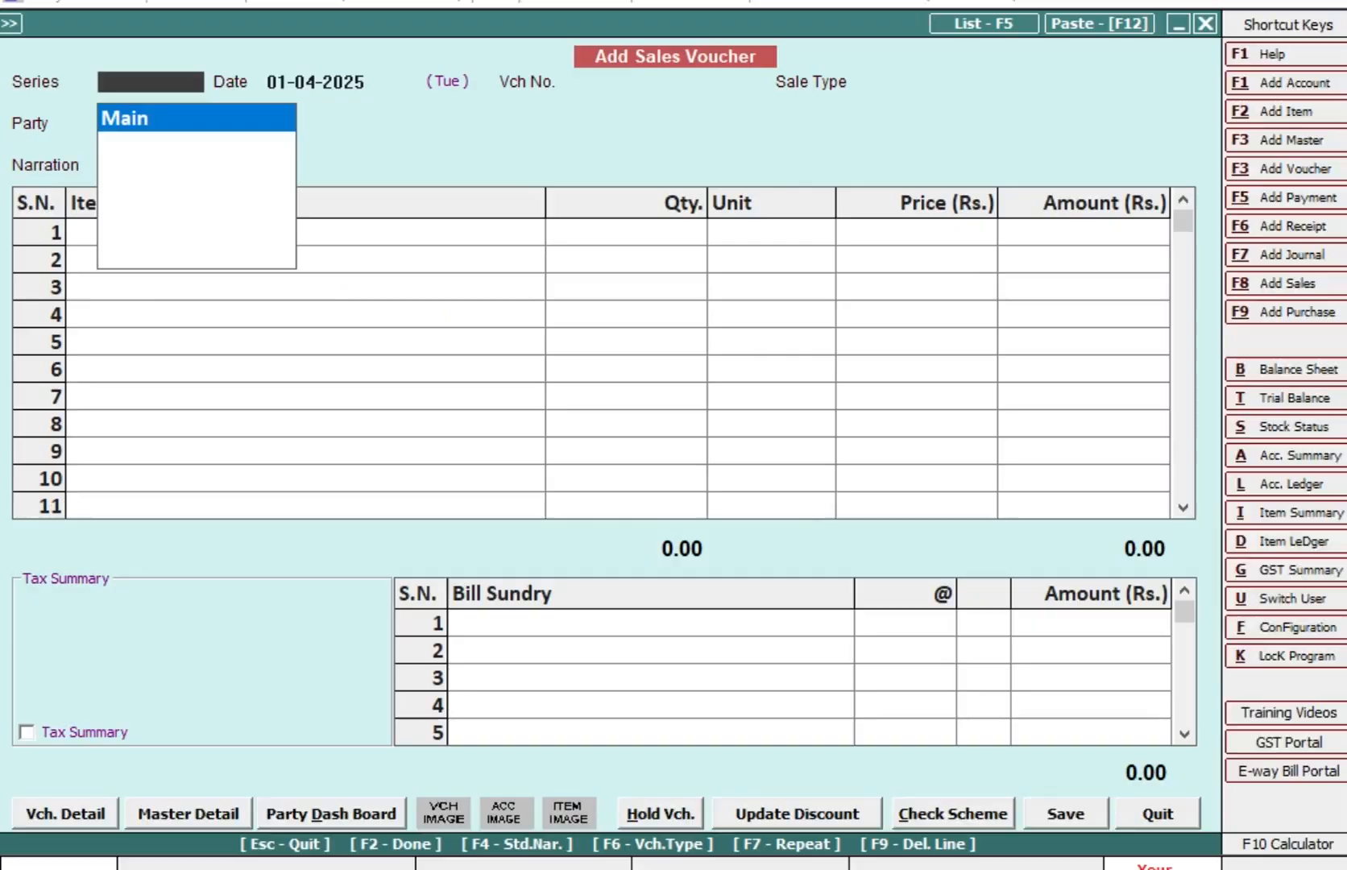
{"action": "key", "text": "Return"}
{"action": "type", "text": "L"}
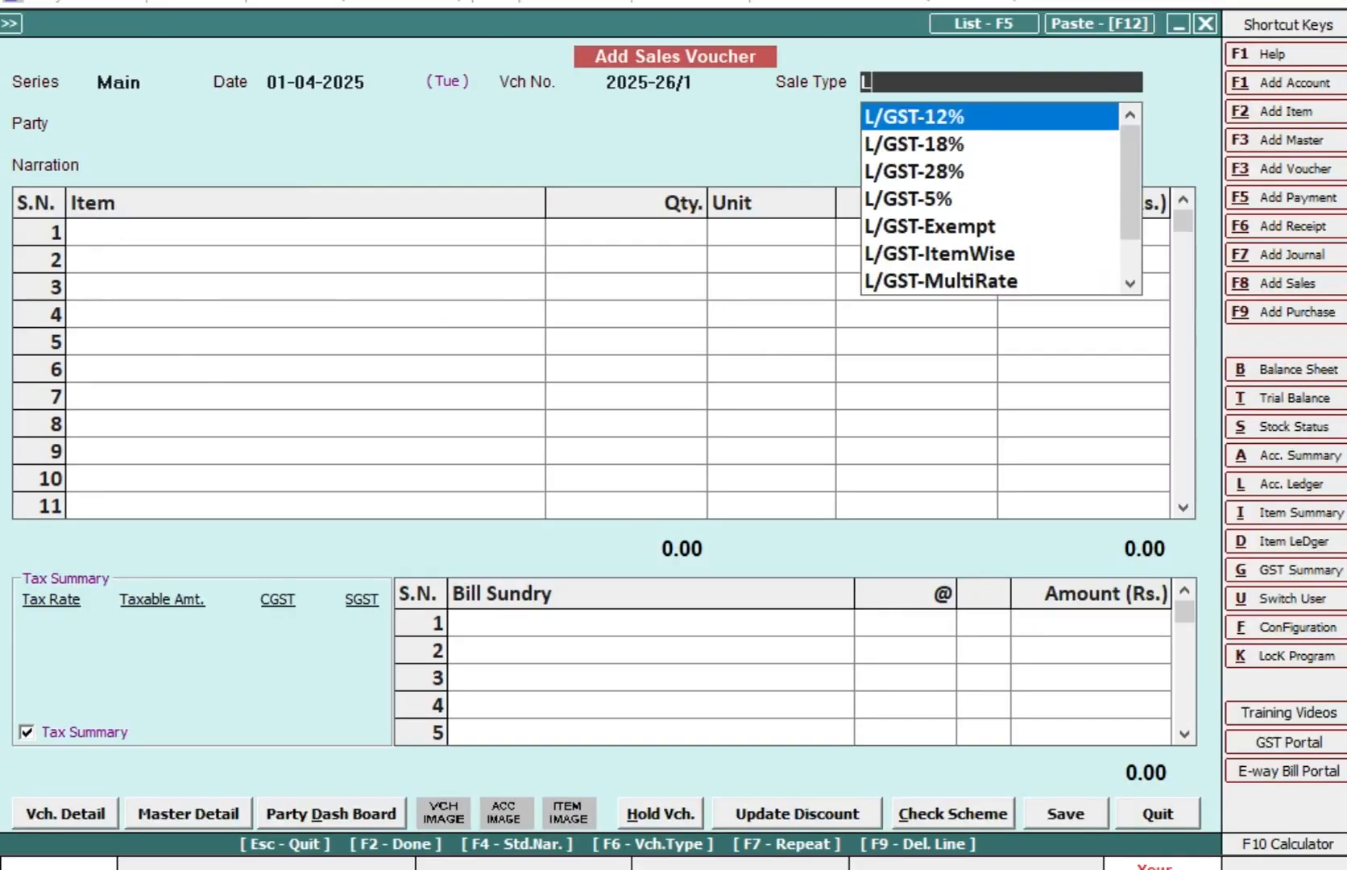
{"action": "key", "text": "Down"}
{"action": "key", "text": "Down"}
{"action": "key", "text": "Down"}
{"action": "key", "text": "Down"}
{"action": "key", "text": "Down"}
{"action": "key", "text": "Down"}
{"action": "key", "text": "Down"}
{"action": "key", "text": "Down"}
{"action": "key", "text": "Down"}
{"action": "key", "text": "Down"}
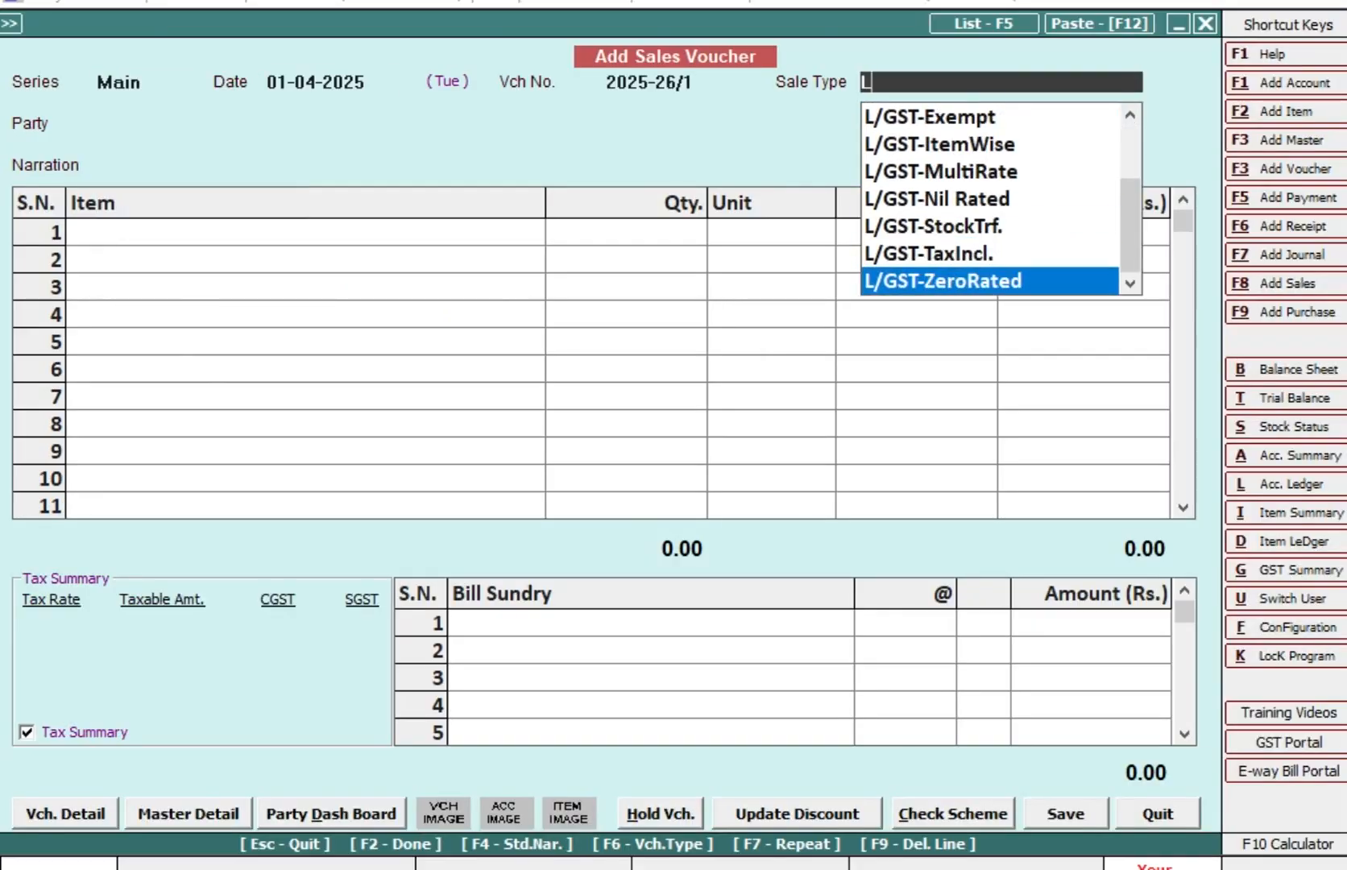
{"action": "key", "text": "Up"}
{"action": "key", "text": "Return"}
Step: Choose MR ABC (SALES PARTY) as the sales voucher's party and leave the narration blank
{"action": "type", "text": "MR"}
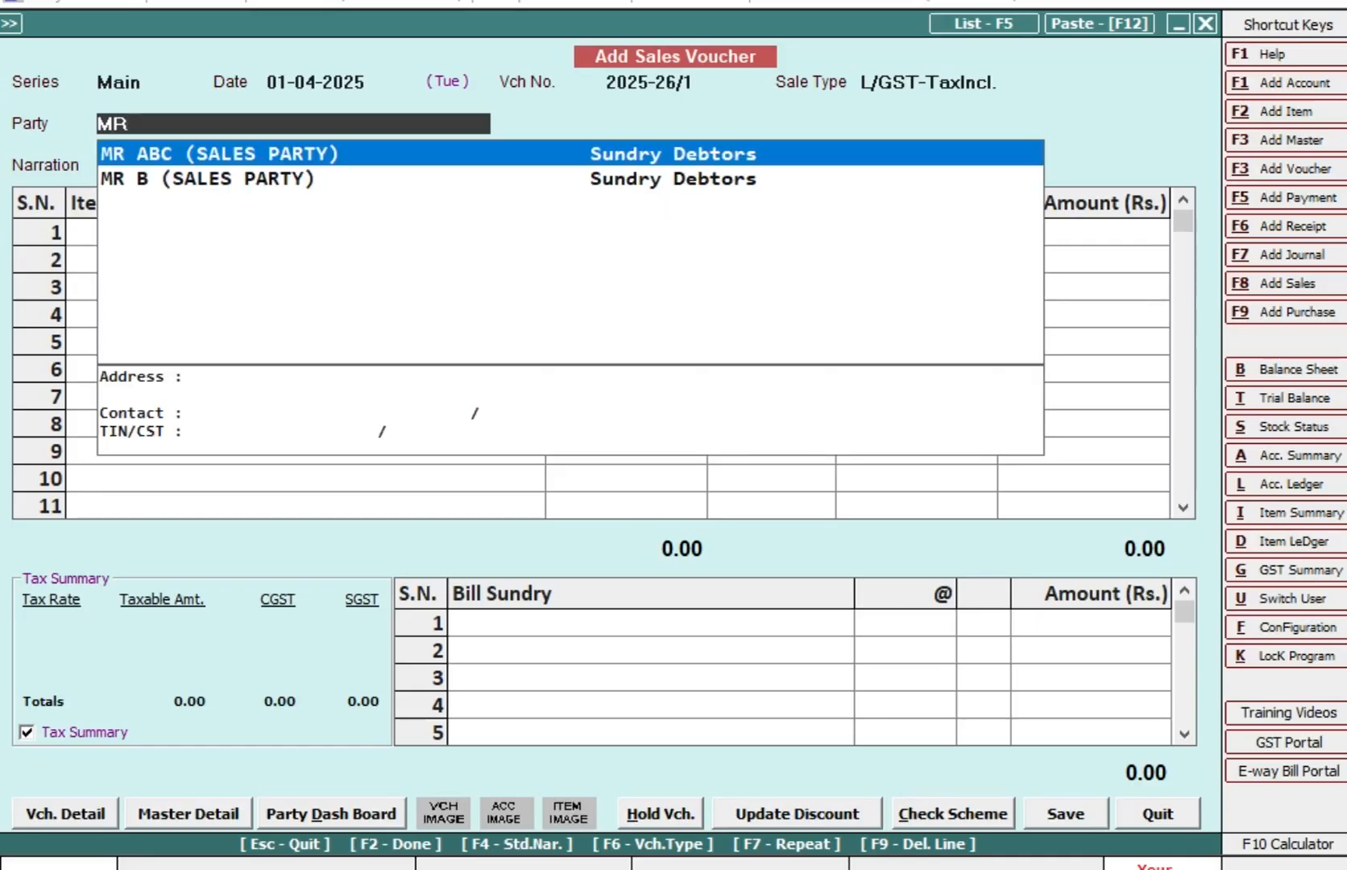
{"action": "key", "text": "Return"}
{"action": "key", "text": "Return"}
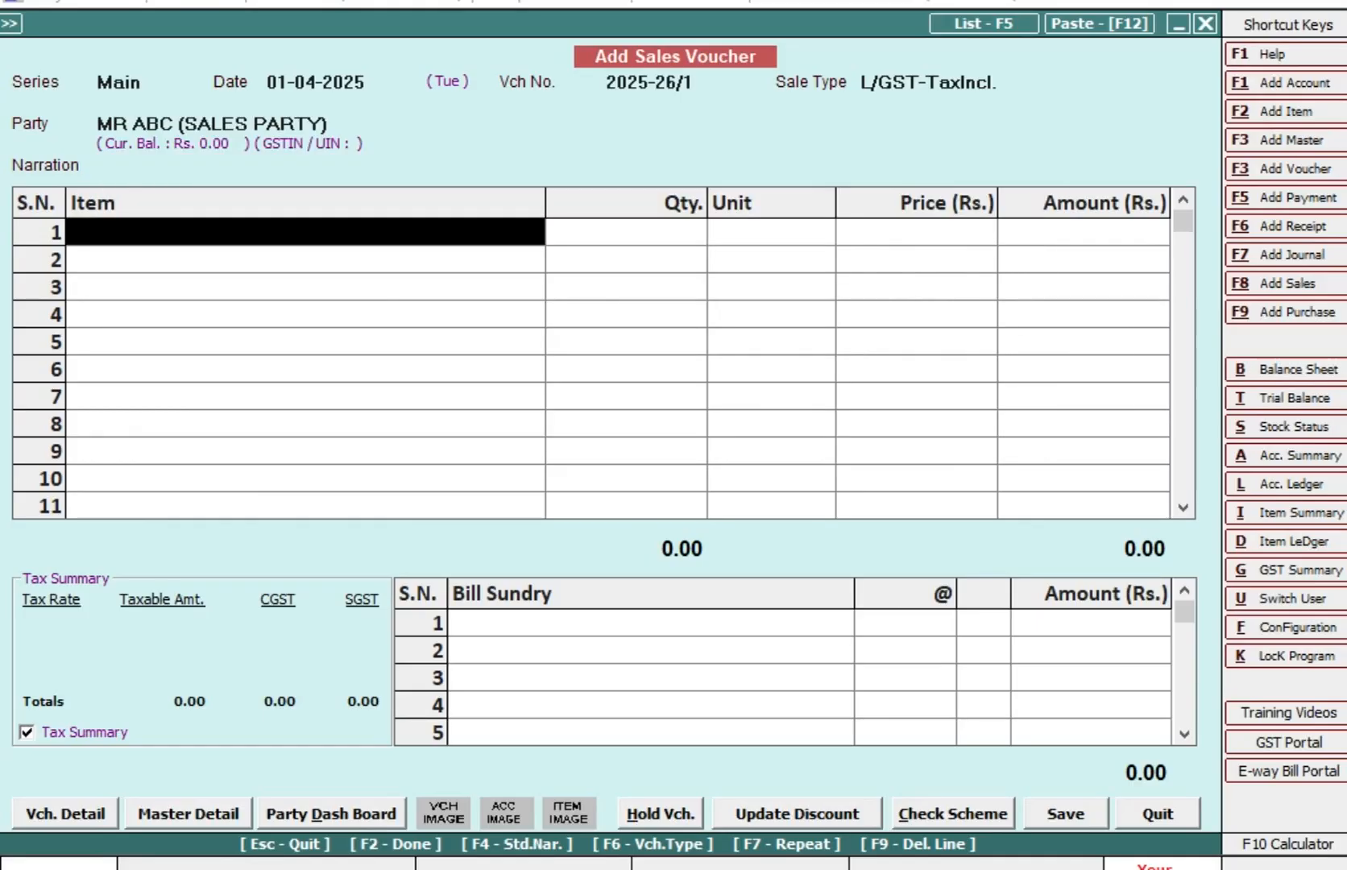
Step: Add ITEM @ 18% to the first voucher line with a quantity of 100 NOS
{"action": "type", "text": "iT"}
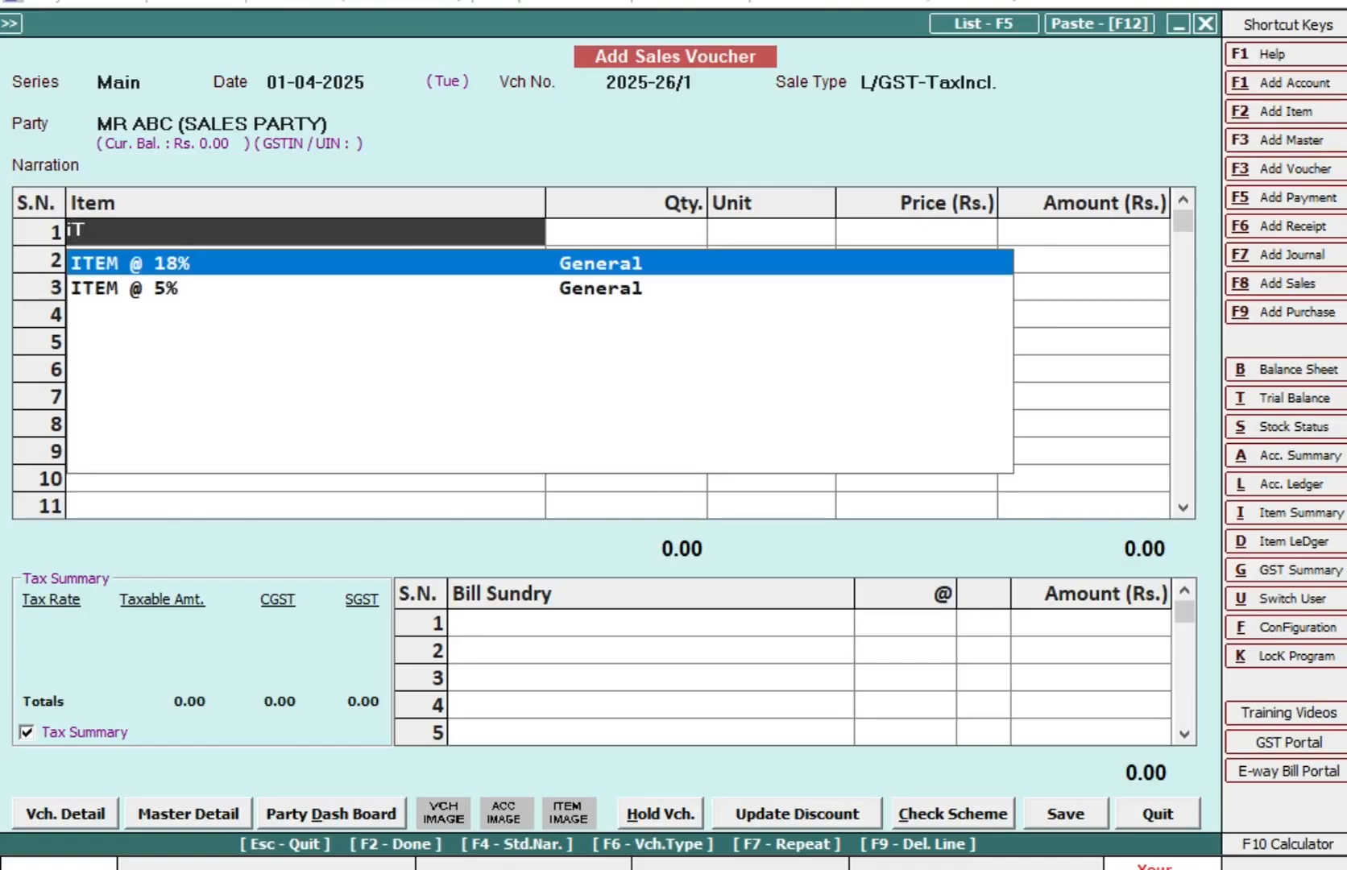
{"action": "key", "text": "Return"}
{"action": "type", "text": "4"}
{"action": "key", "text": "BackSpace"}
{"action": "type", "text": "100"}
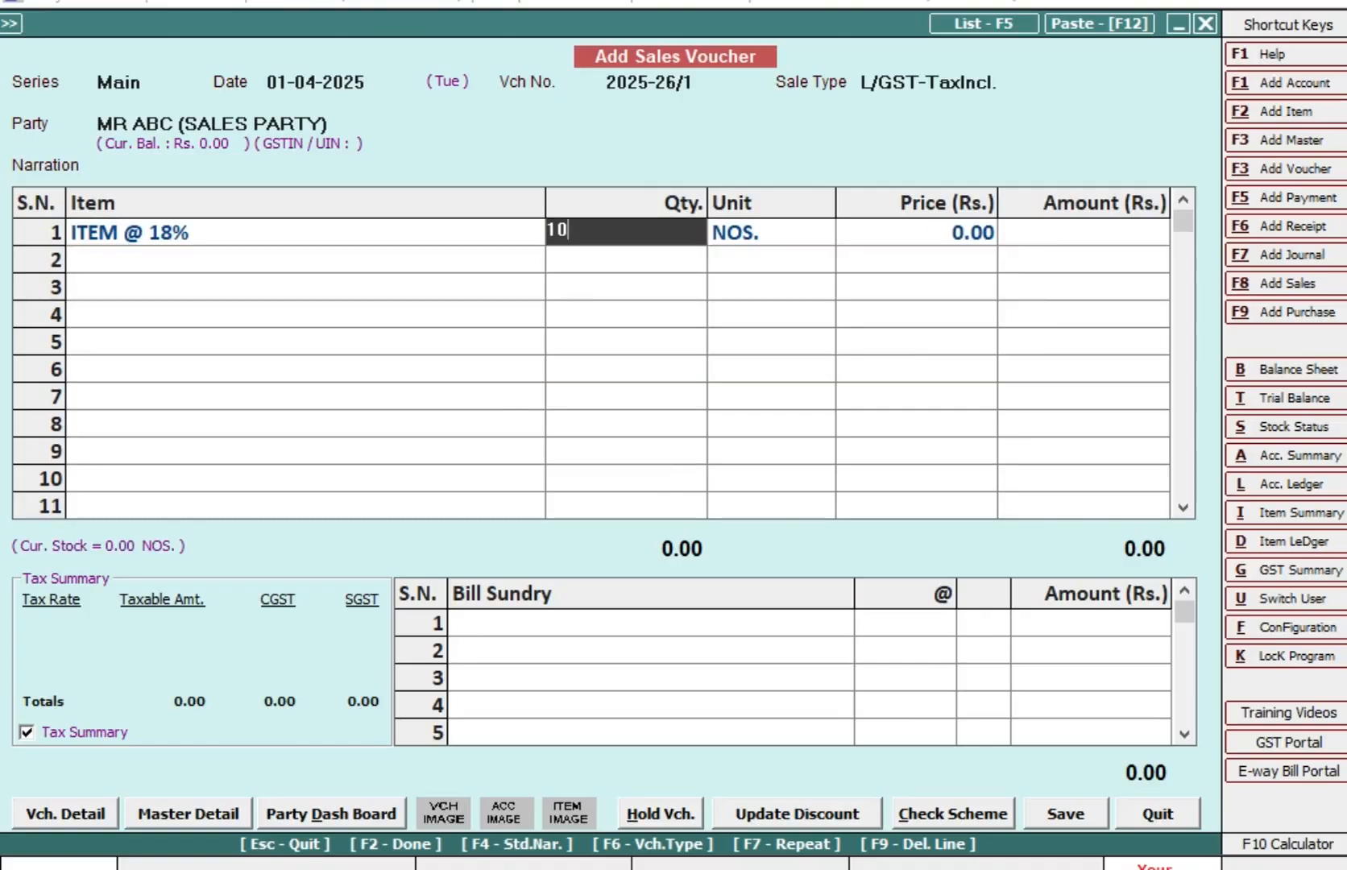
{"action": "key", "text": "Return"}
{"action": "key", "text": "Left"}
{"action": "key", "text": "Return"}
{"action": "key", "text": "Return"}
{"action": "key", "text": "Return"}
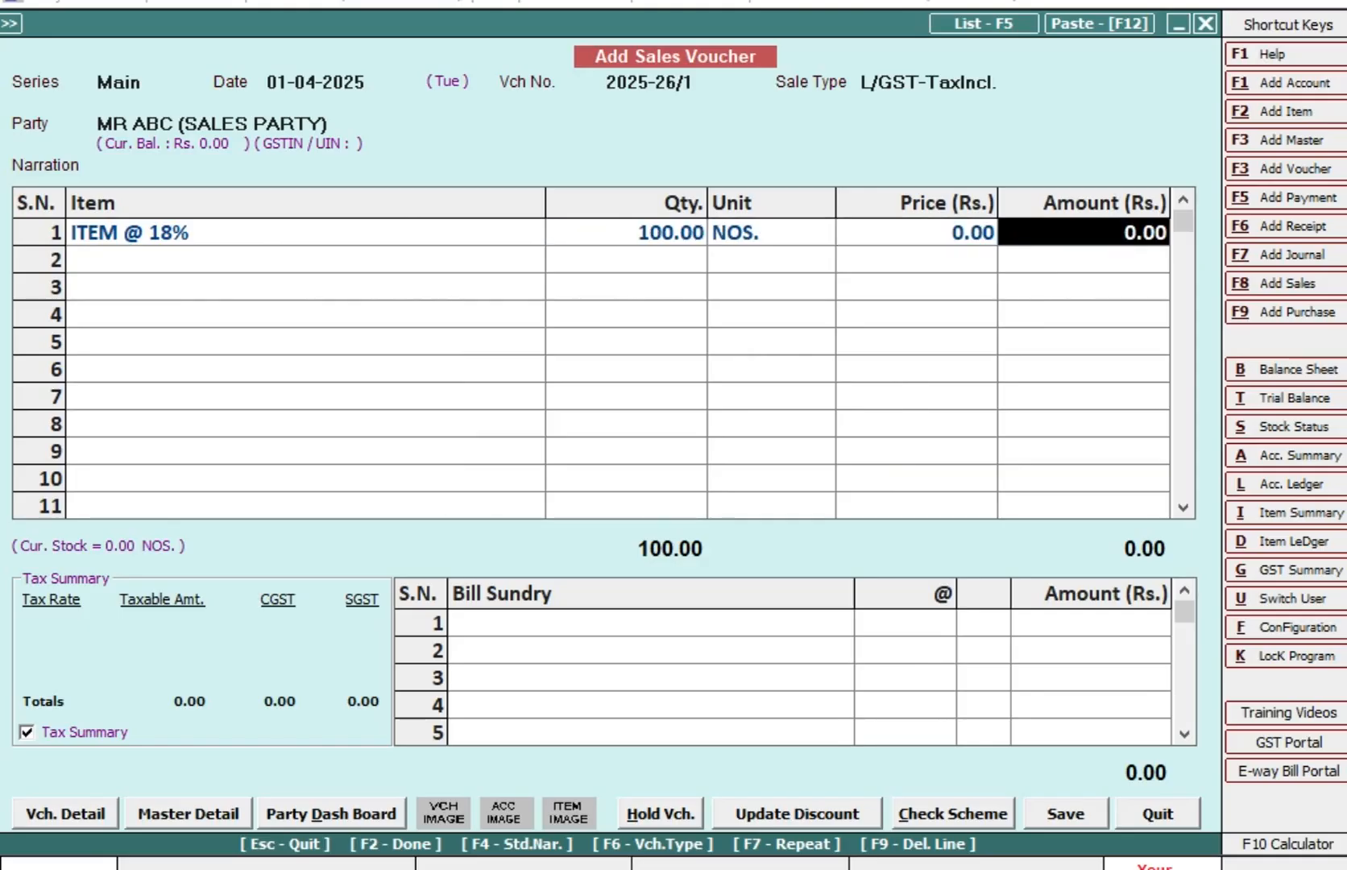
Step: Set the item line's amount to 40000 and proceed to the bill-by-bill adjustment for MR ABC
{"action": "type", "text": "40000"}
{"action": "key", "text": "Return"}
{"action": "key", "text": "Return"}
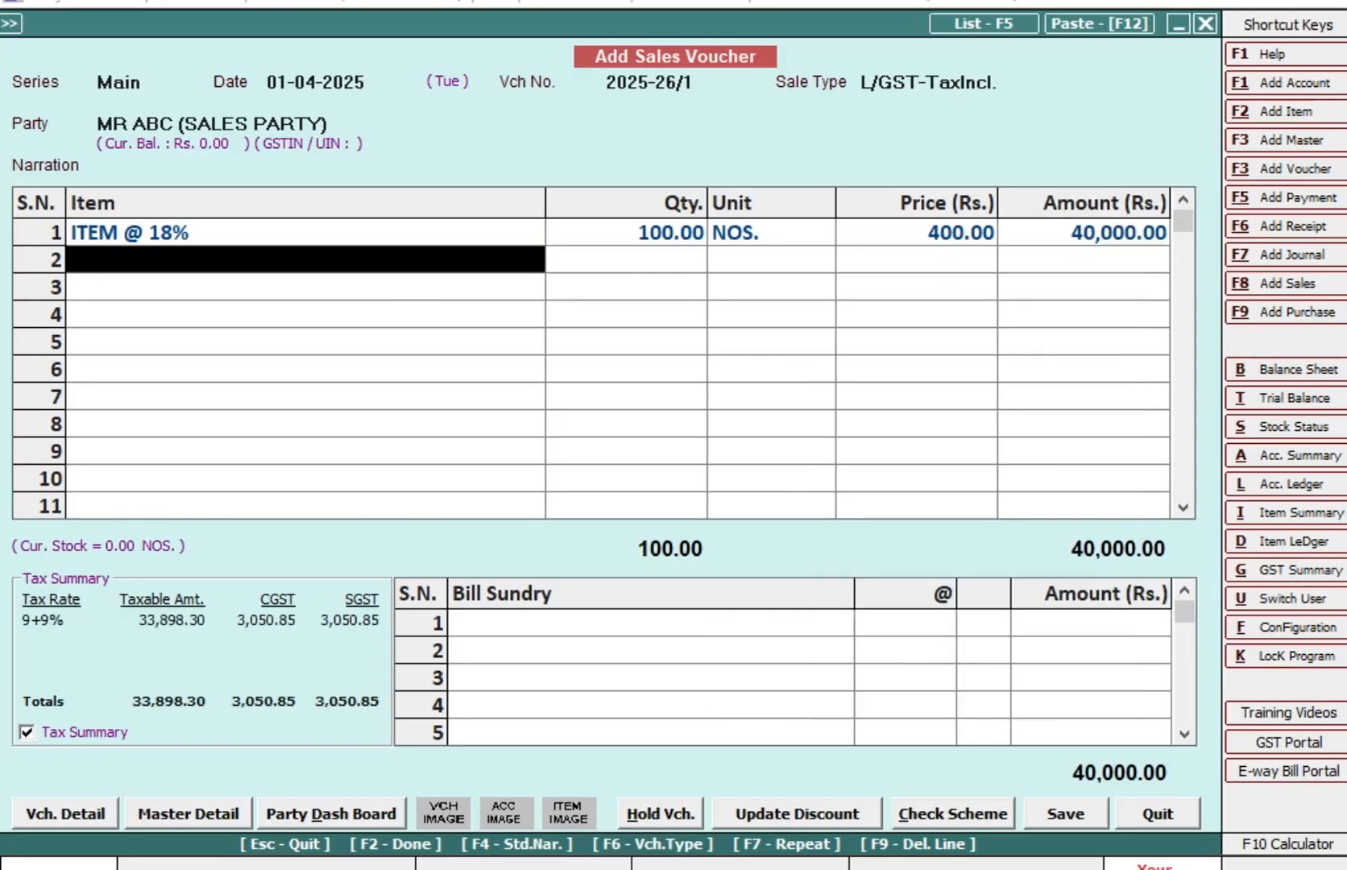
{"action": "key", "text": "Return"}
{"action": "key", "text": "Return"}
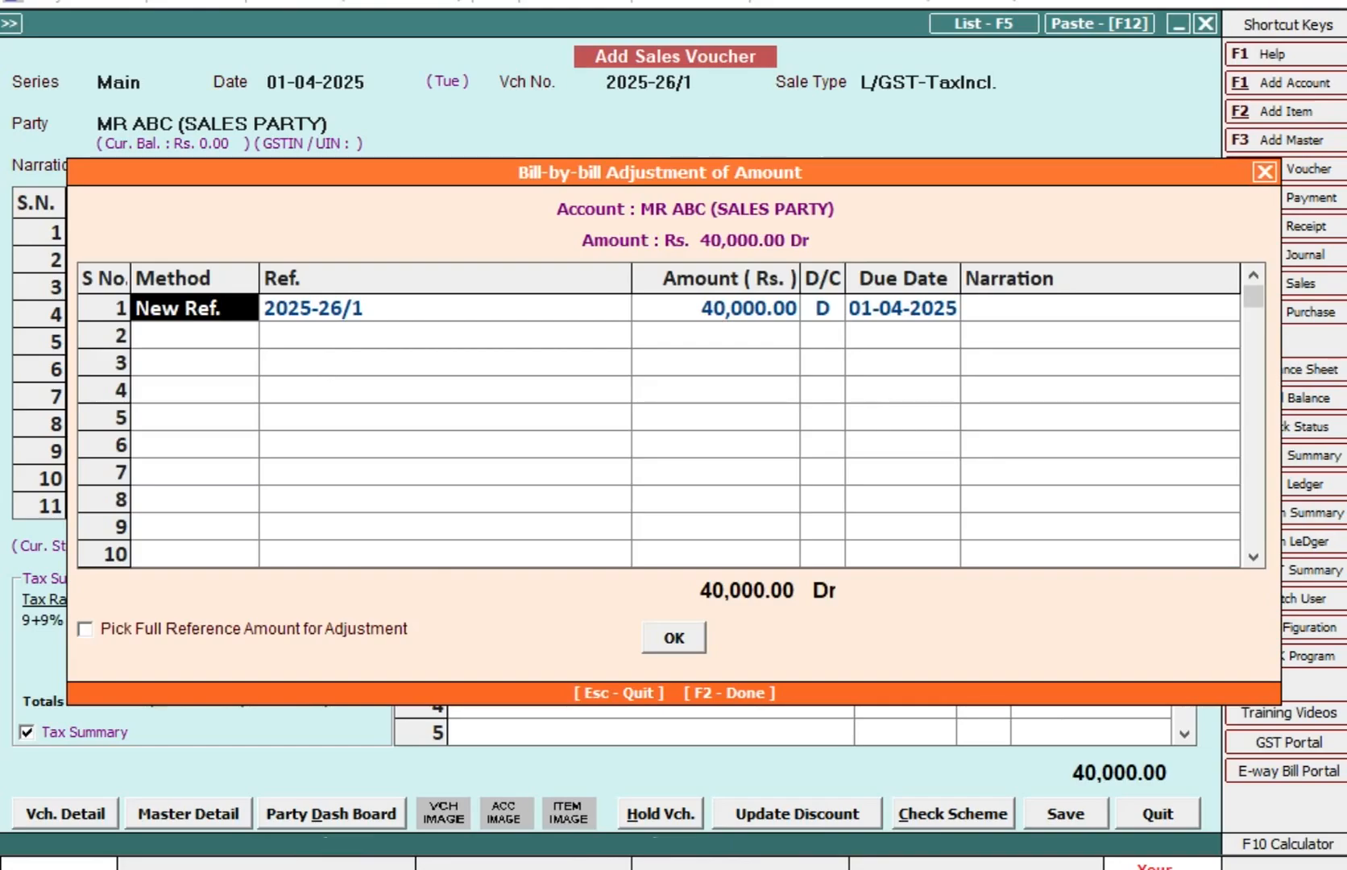
Step: Accept MR ABC's bill-by-bill adjustment and save the sales voucher without printing the invoice
{"action": "key", "text": "F2"}
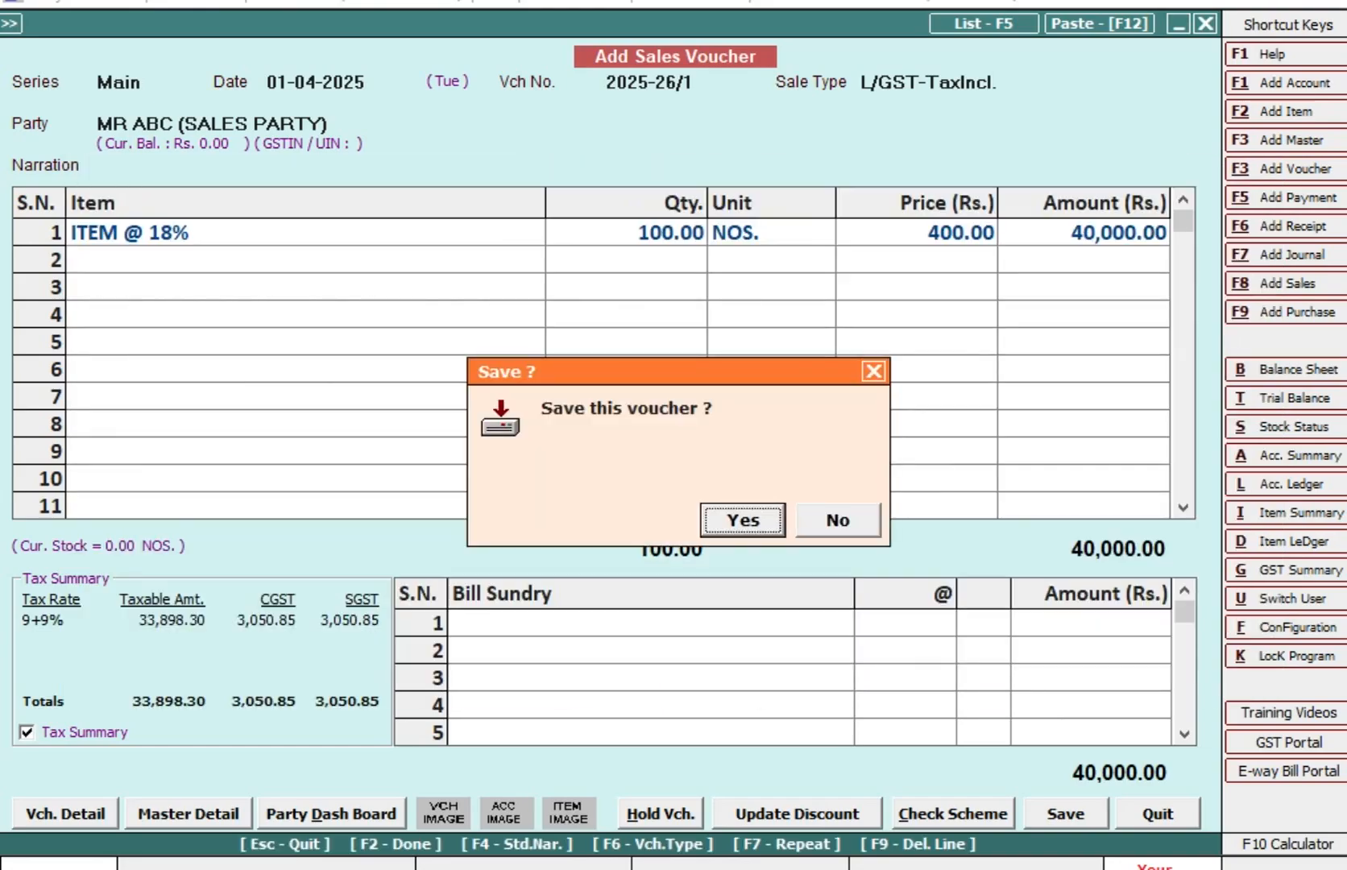
{"action": "key", "text": "Return"}
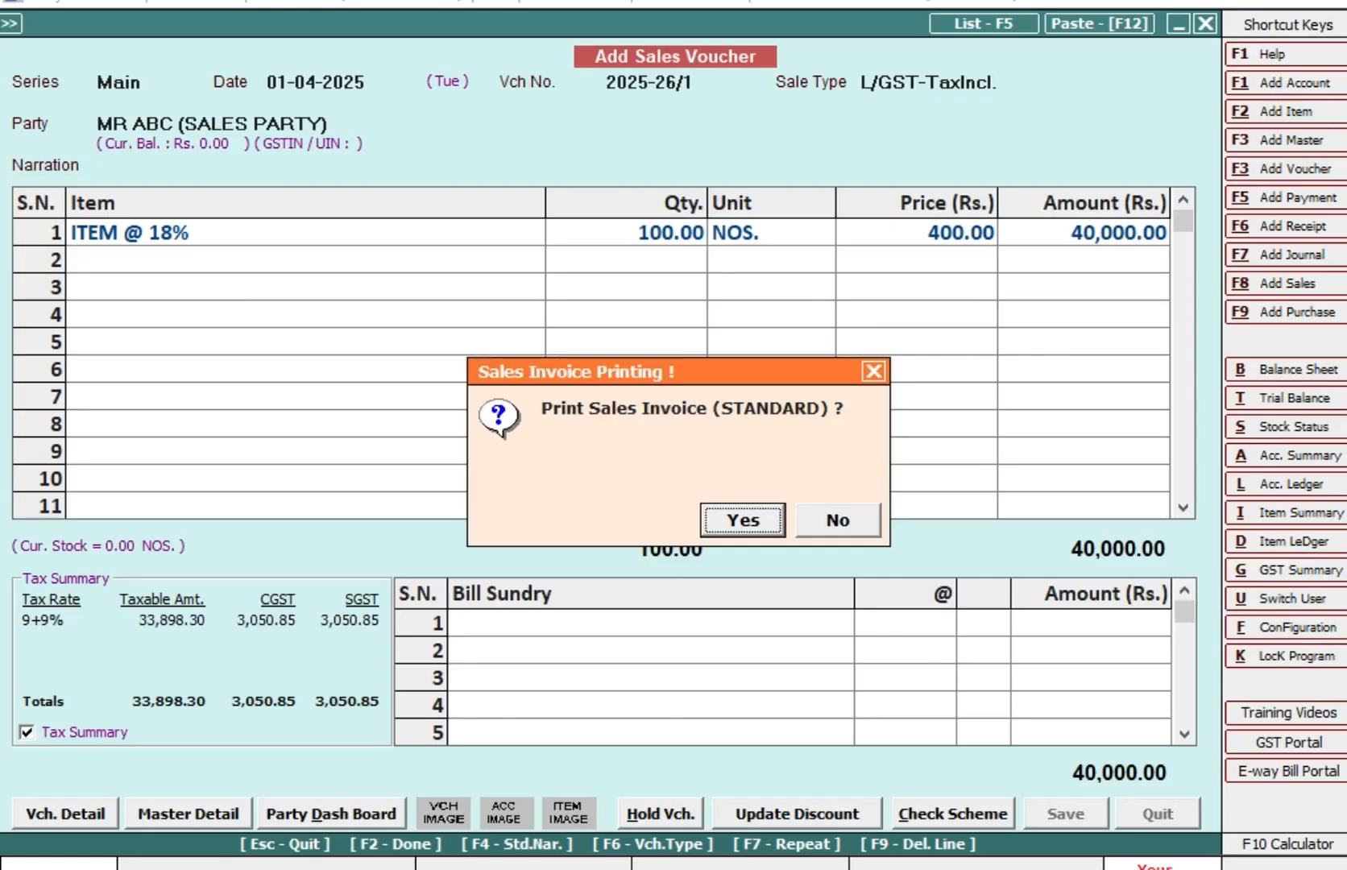
{"action": "key", "text": "Escape"}
Step: Start another sales voucher in the Main series dated 01-04-2025 for MR ABC (SALES PARTY), leaving the narration blank
{"action": "key", "text": "Return"}
{"action": "key", "text": "Return"}
{"action": "key", "text": "Return"}
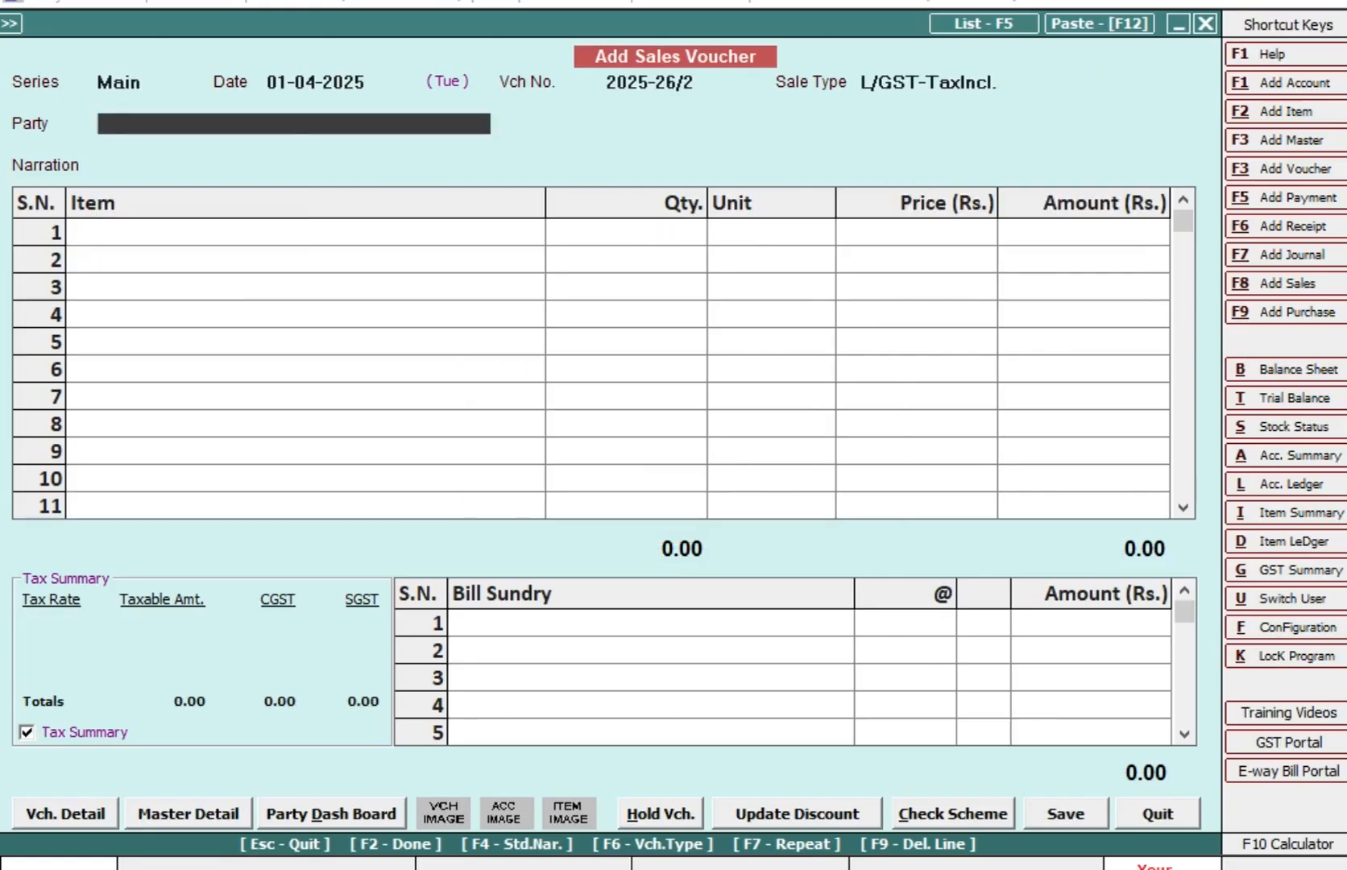
{"action": "type", "text": "MR"}
{"action": "key", "text": "Return"}
{"action": "key", "text": "Return"}
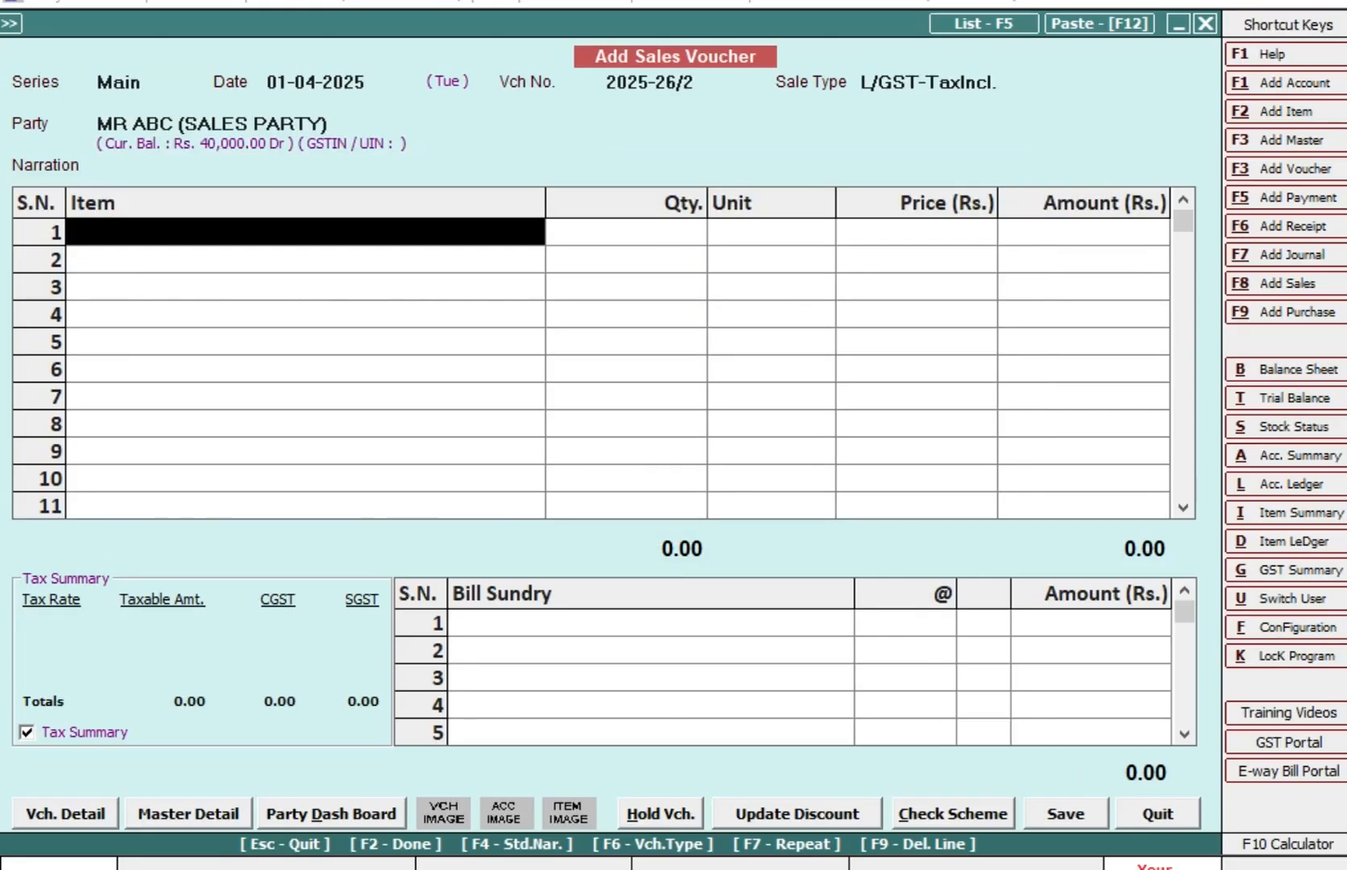
Step: Add ITEM @ 18% to MR ABC's second voucher with a quantity of 40 NOS. at a price of 400
{"action": "key", "text": "Return"}
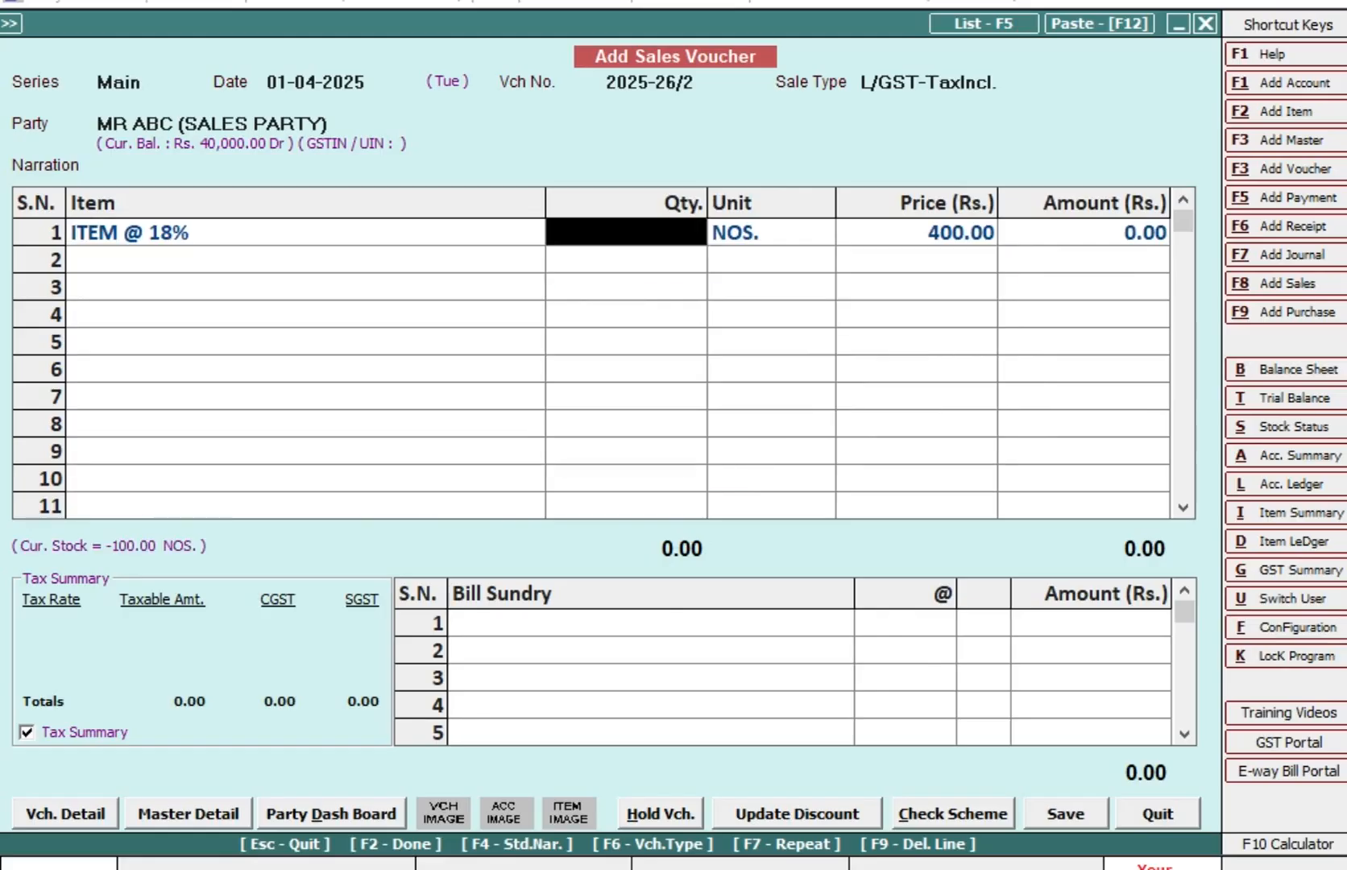
{"action": "type", "text": "40"}
{"action": "key", "text": "Return"}
{"action": "key", "text": "Return"}
{"action": "key", "text": "Return"}
{"action": "key", "text": "Return"}
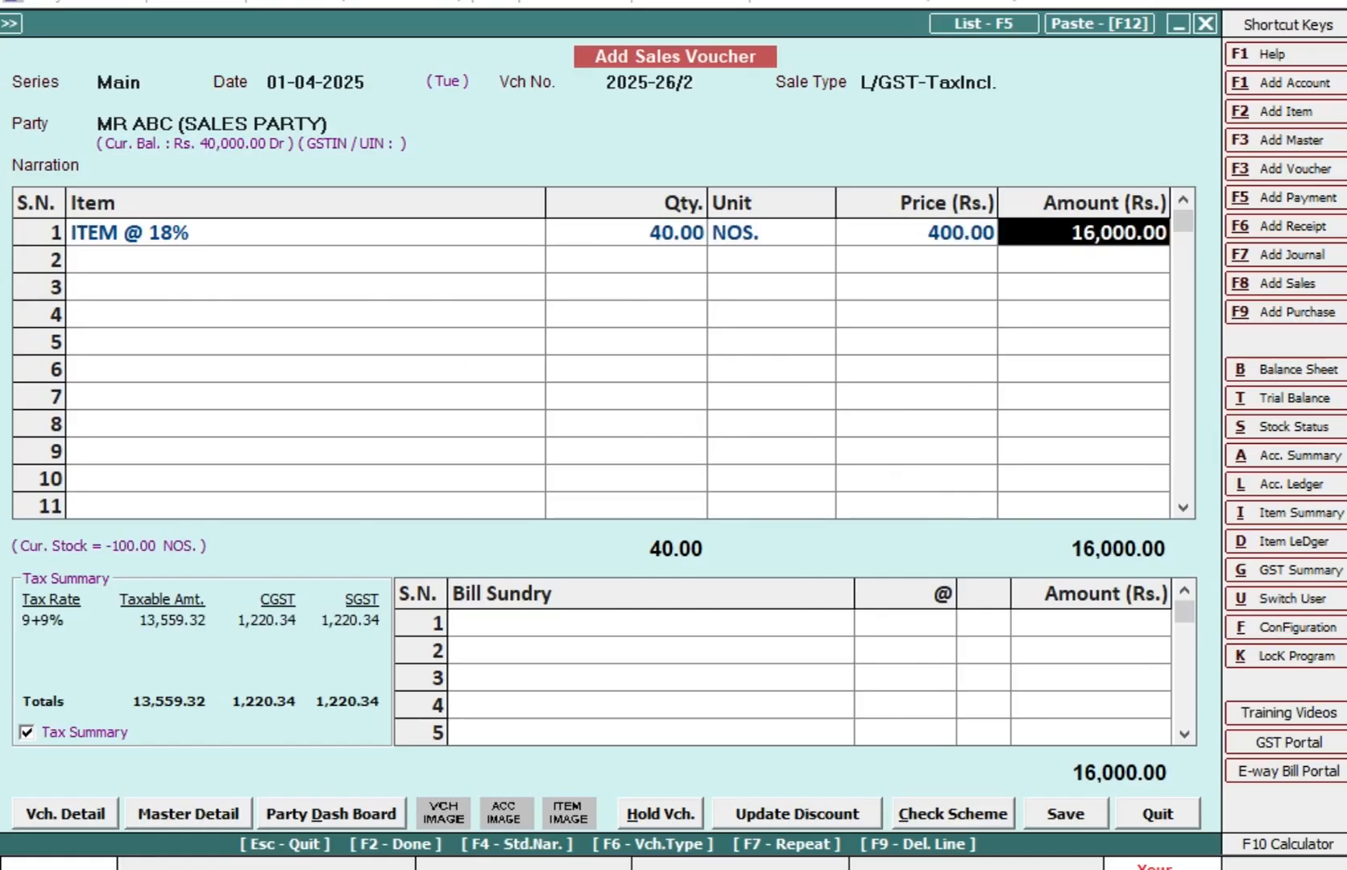
{"action": "key", "text": "Return"}
{"action": "key", "text": "Return"}
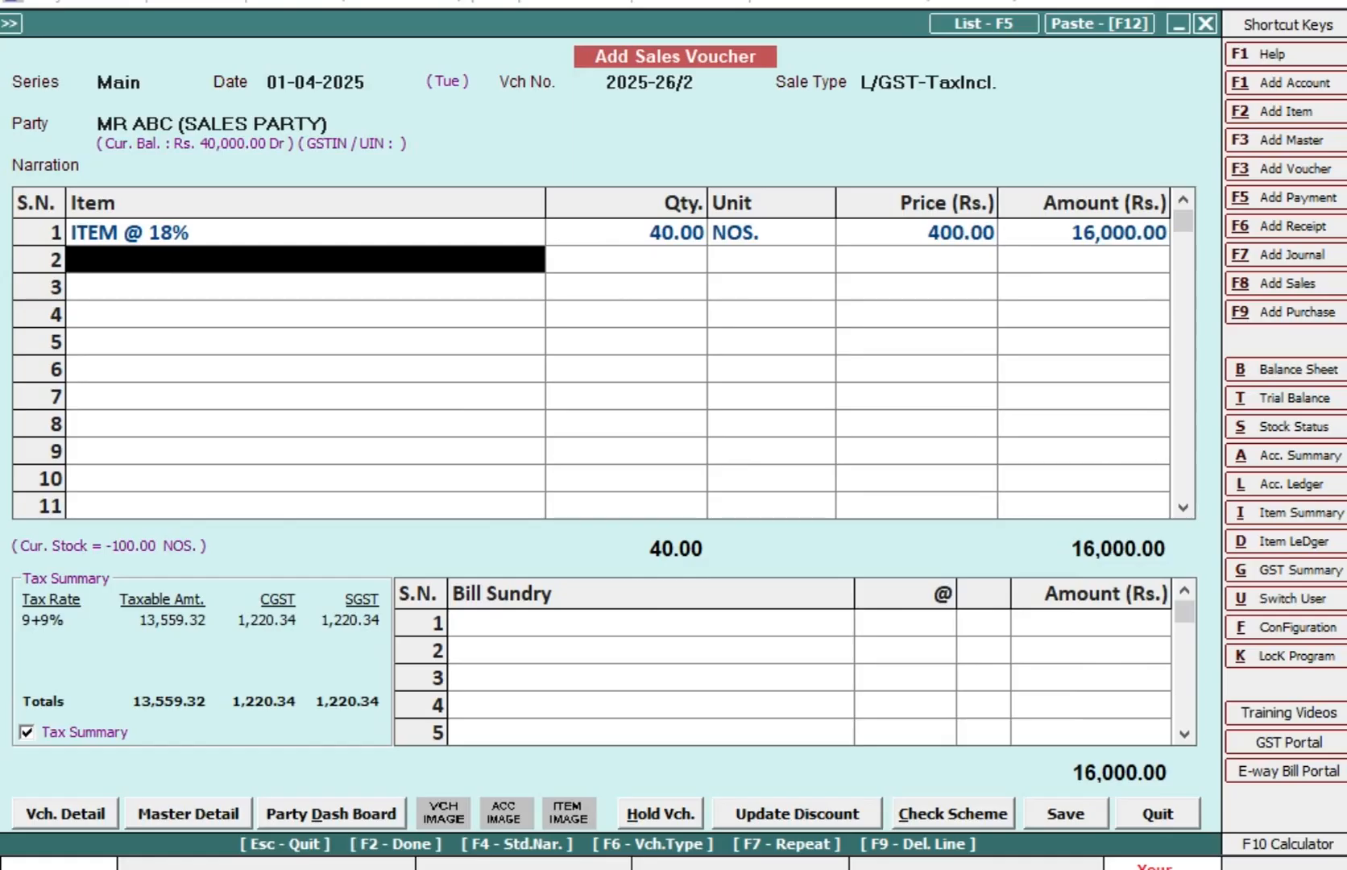
Step: Leave the bill sundries blank, continue past MR ABC's credit limit check, and quit the voucher without saving
{"action": "key", "text": "Return"}
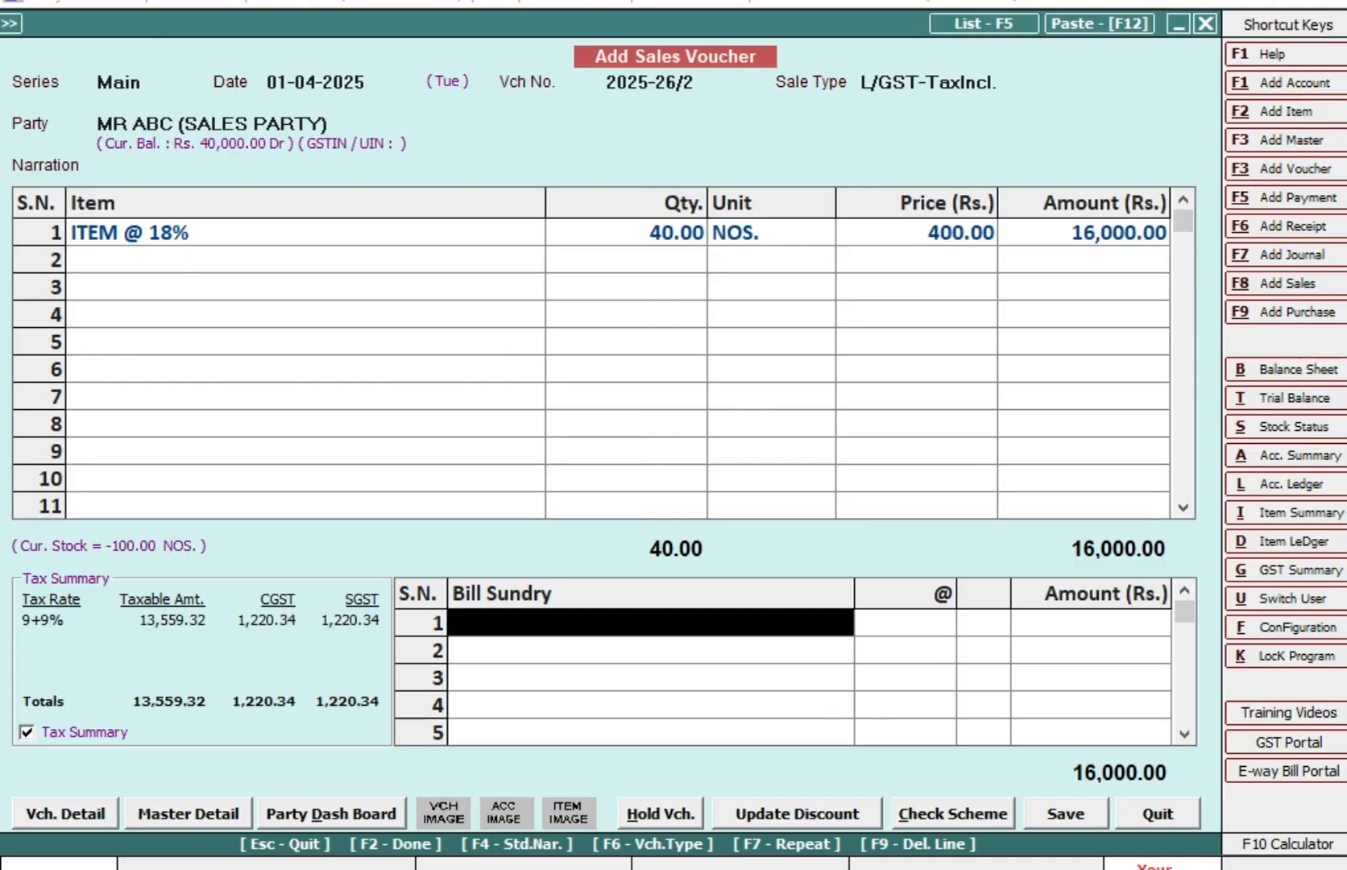
{"action": "key", "text": "Return"}
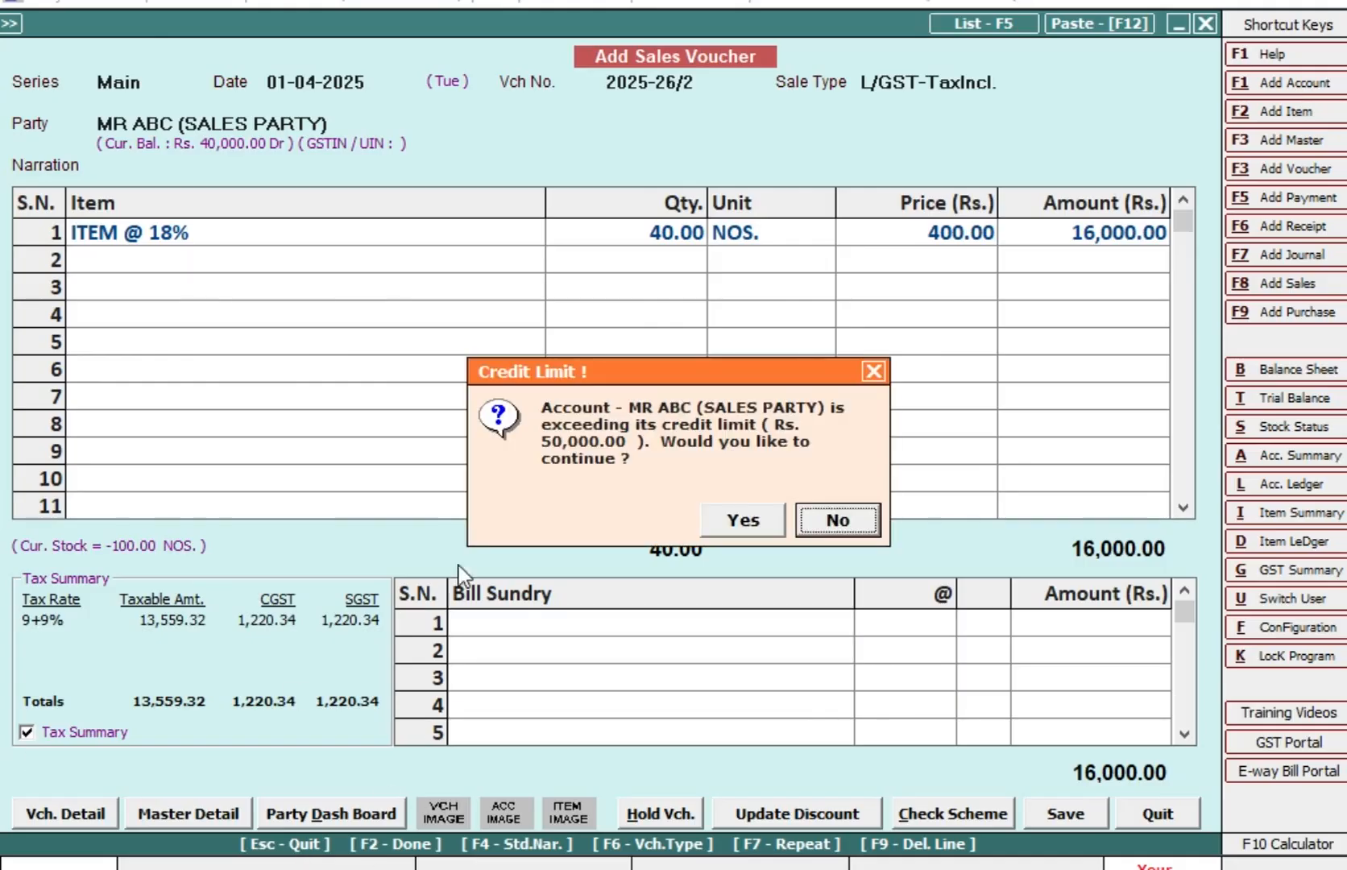
{"action": "left_click", "coordinate": [755, 513]}
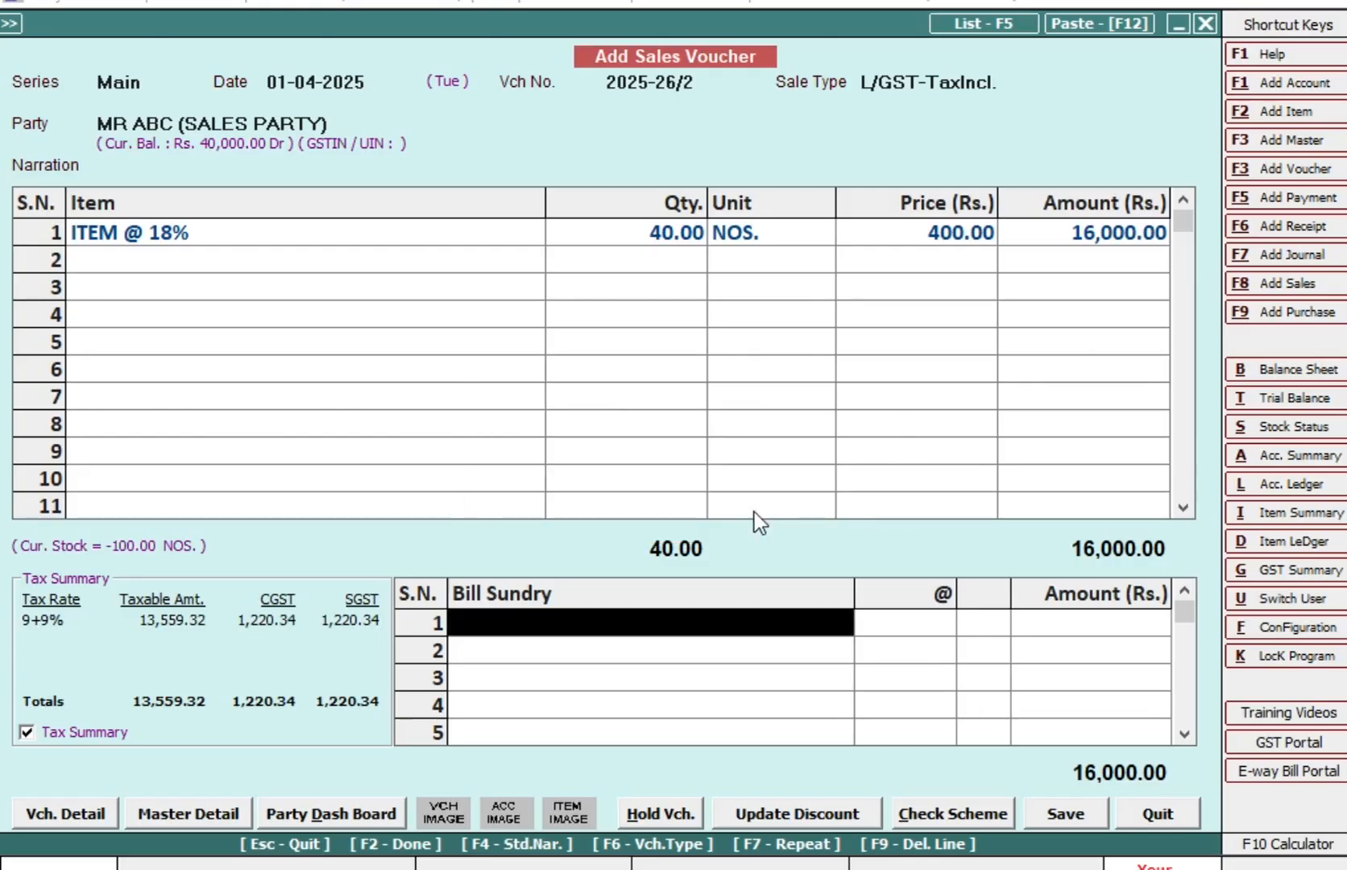
{"action": "key", "text": "Escape"}
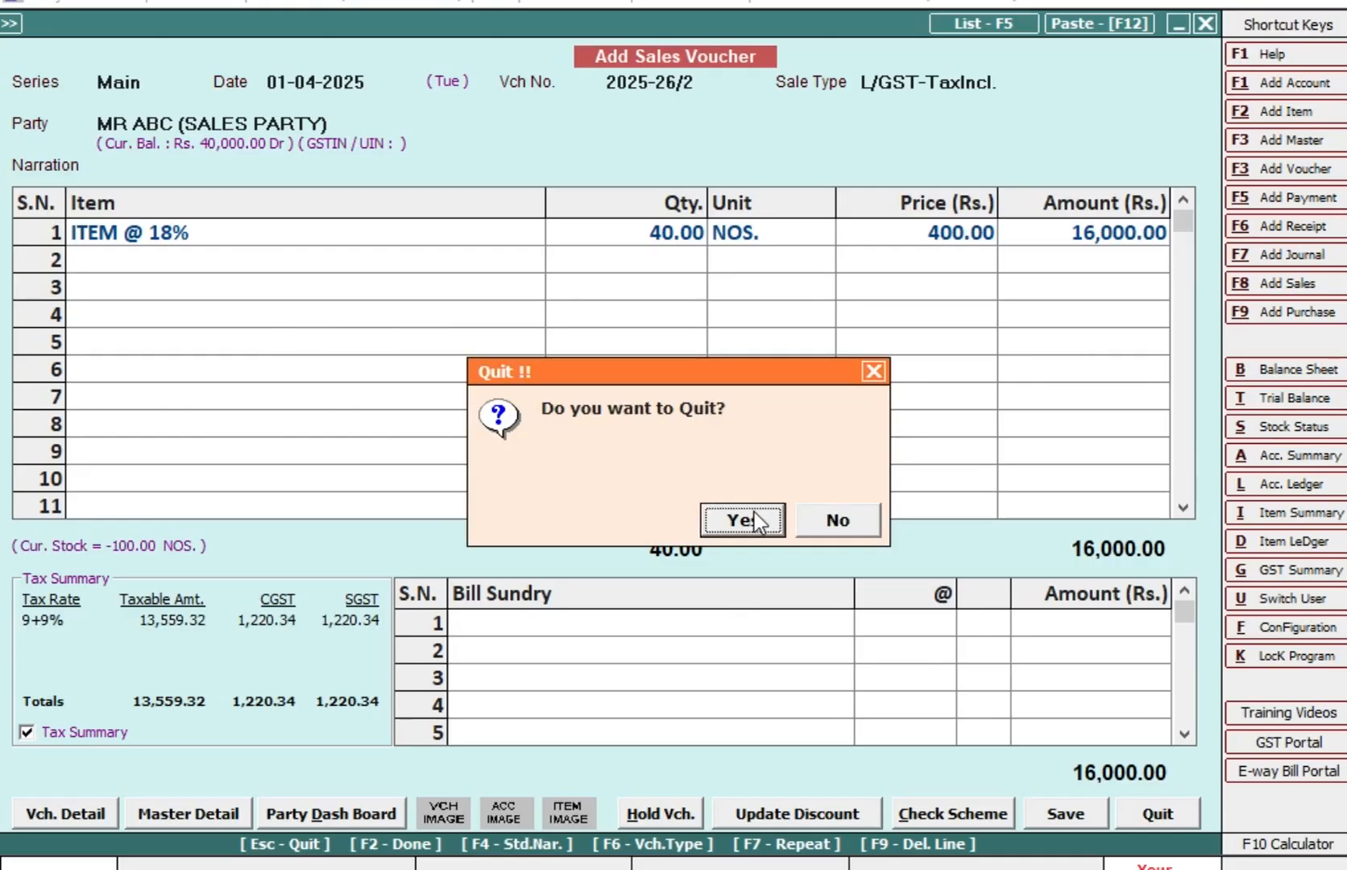
{"action": "left_click", "coordinate": [755, 512]}
{"action": "key", "text": "Return"}
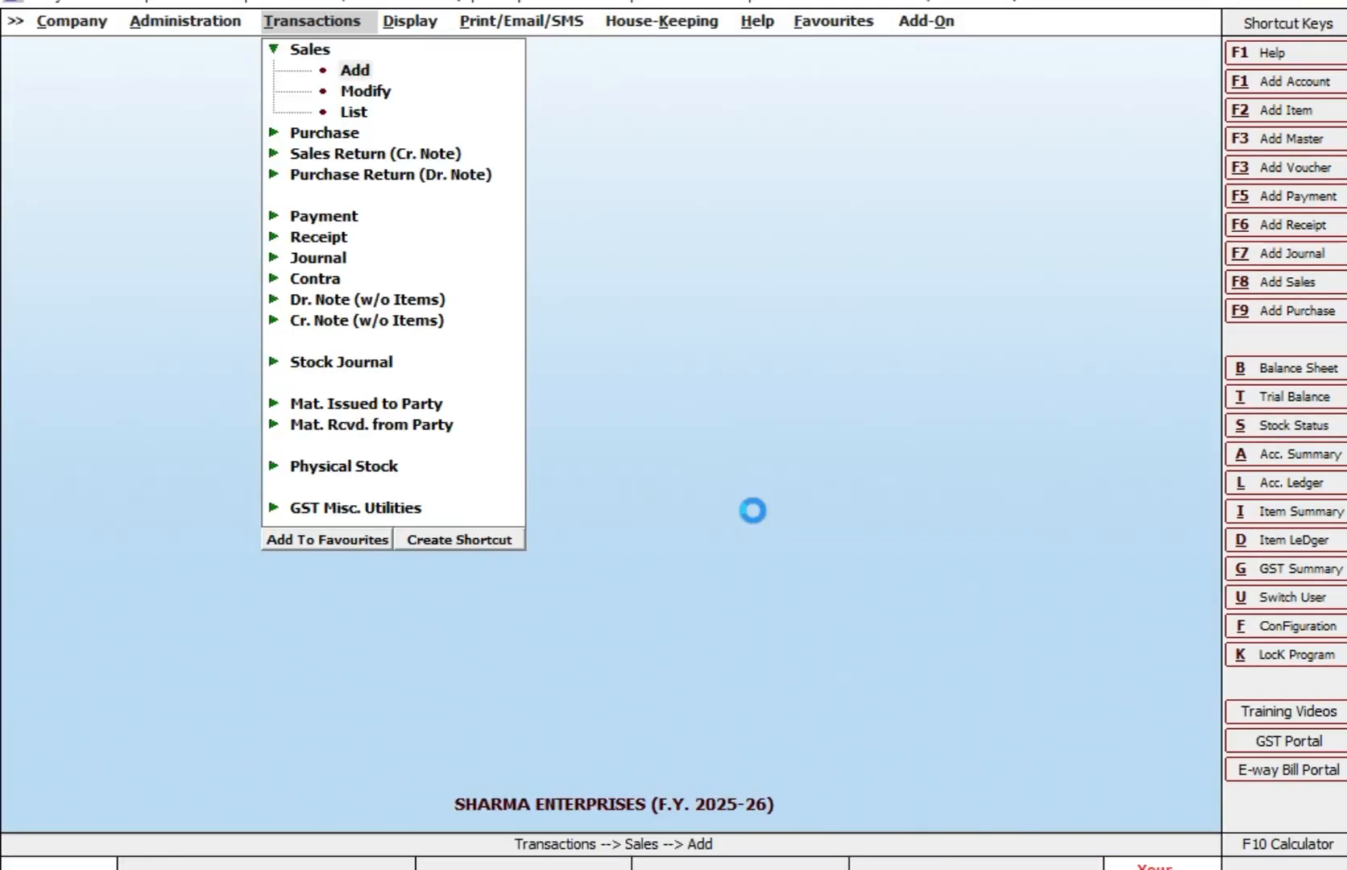
Step: Start a sales voucher dated 02-04-2025 with sale type L/GST-TaxIncl. for MR B (SALES PARTY)
{"action": "key", "text": "Return"}
{"action": "type", "text": "02"}
{"action": "key", "text": "Return"}
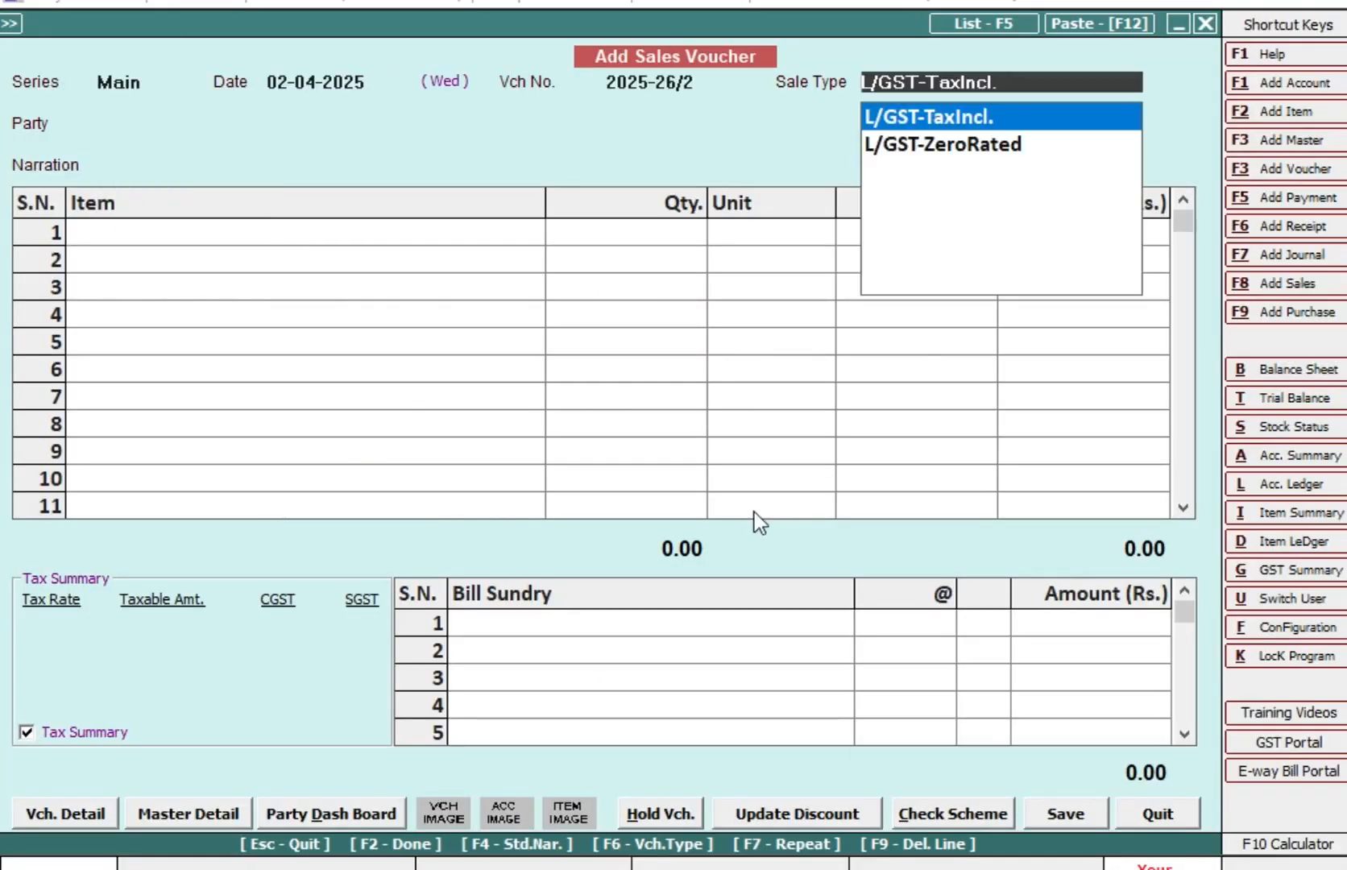
{"action": "key", "text": "Return"}
{"action": "type", "text": "M"}
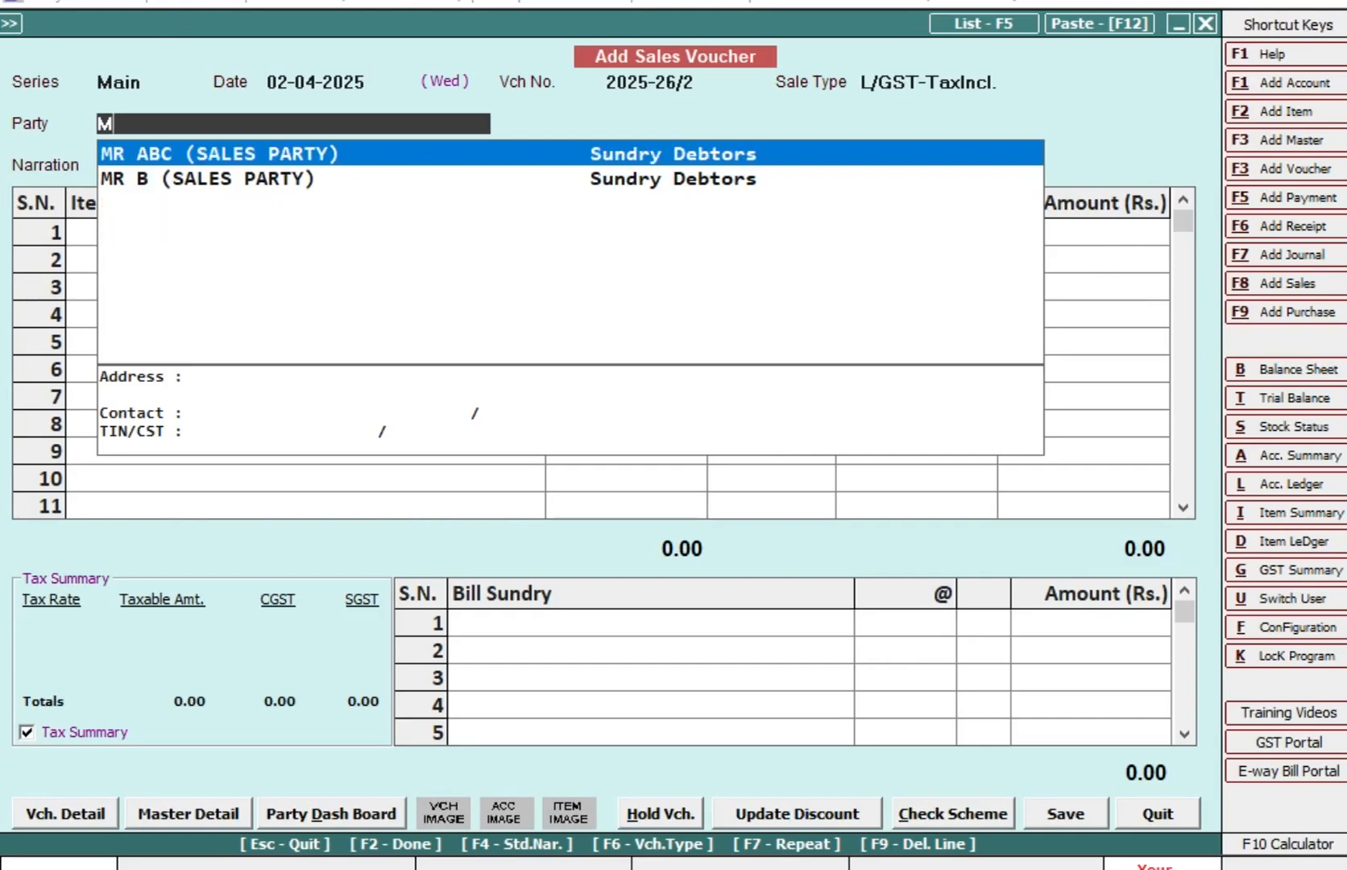
{"action": "type", "text": "R"}
{"action": "key", "text": "Down"}
{"action": "key", "text": "Return"}
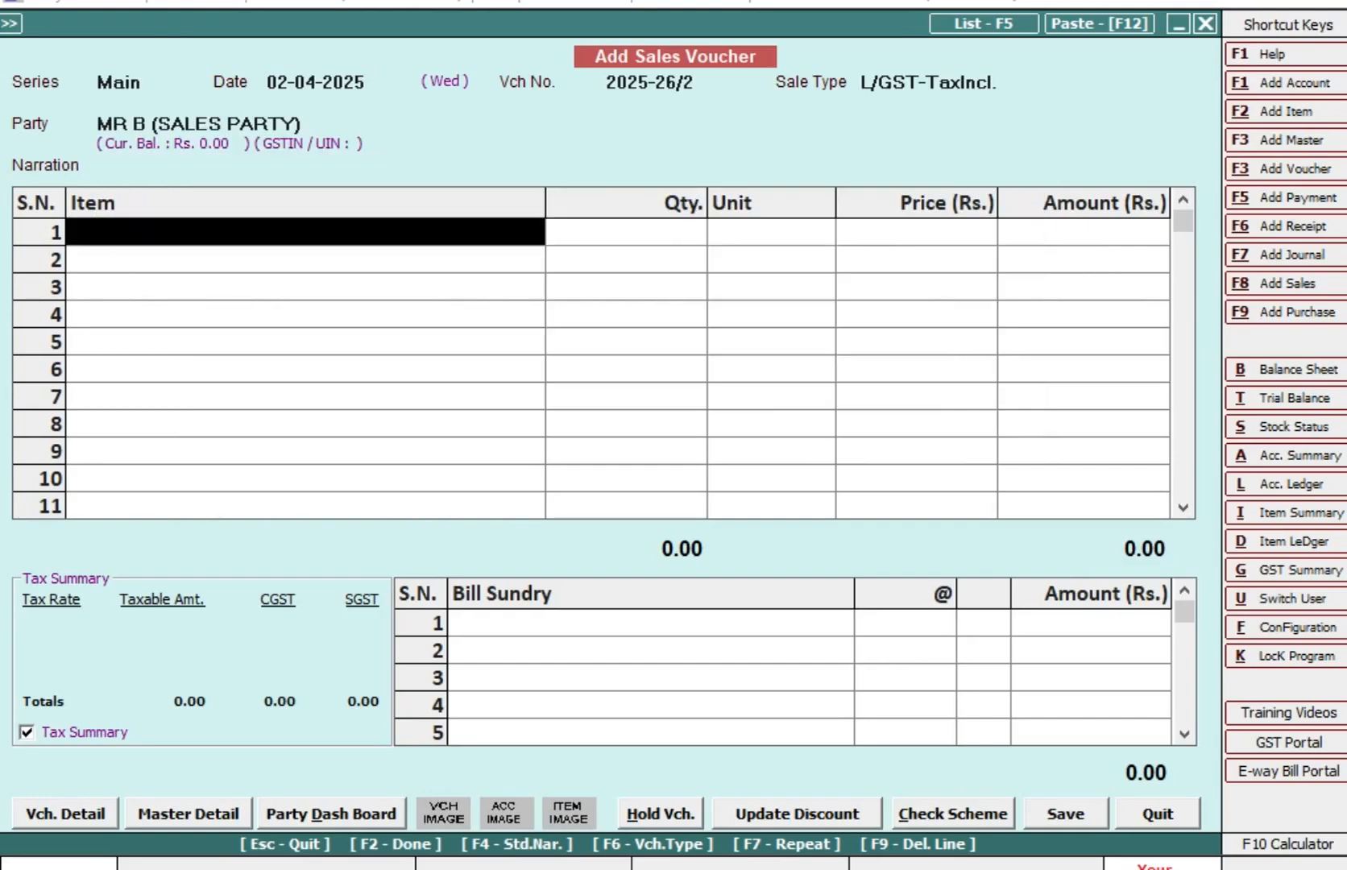
Step: Add ITEM @ 18% to the first line of MR B's voucher with a quantity of 40 NOS
{"action": "key", "text": "Return"}
{"action": "type", "text": "40"}
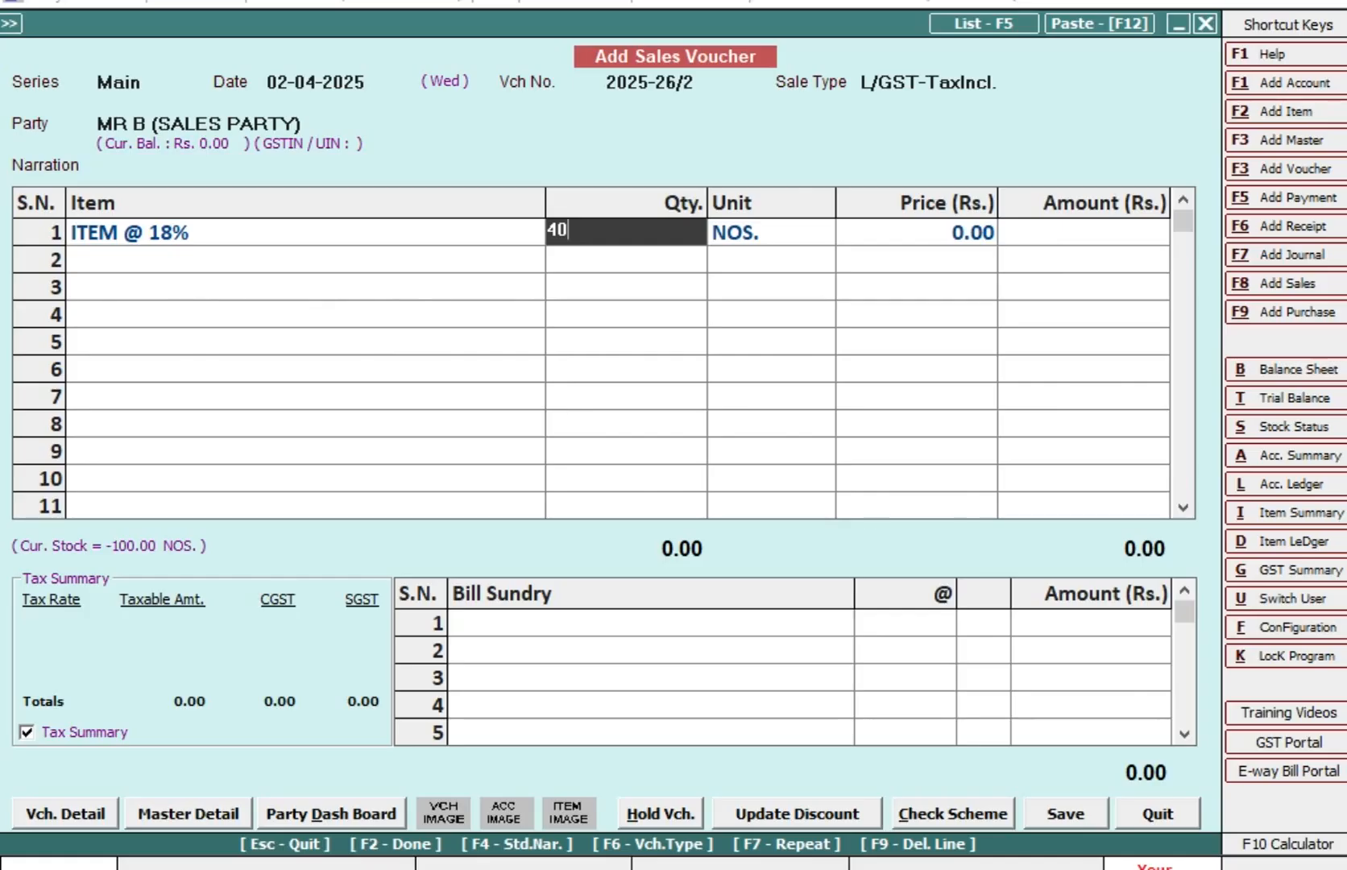
{"action": "key", "text": "Return"}
{"action": "key", "text": "Left"}
{"action": "key", "text": "Return"}
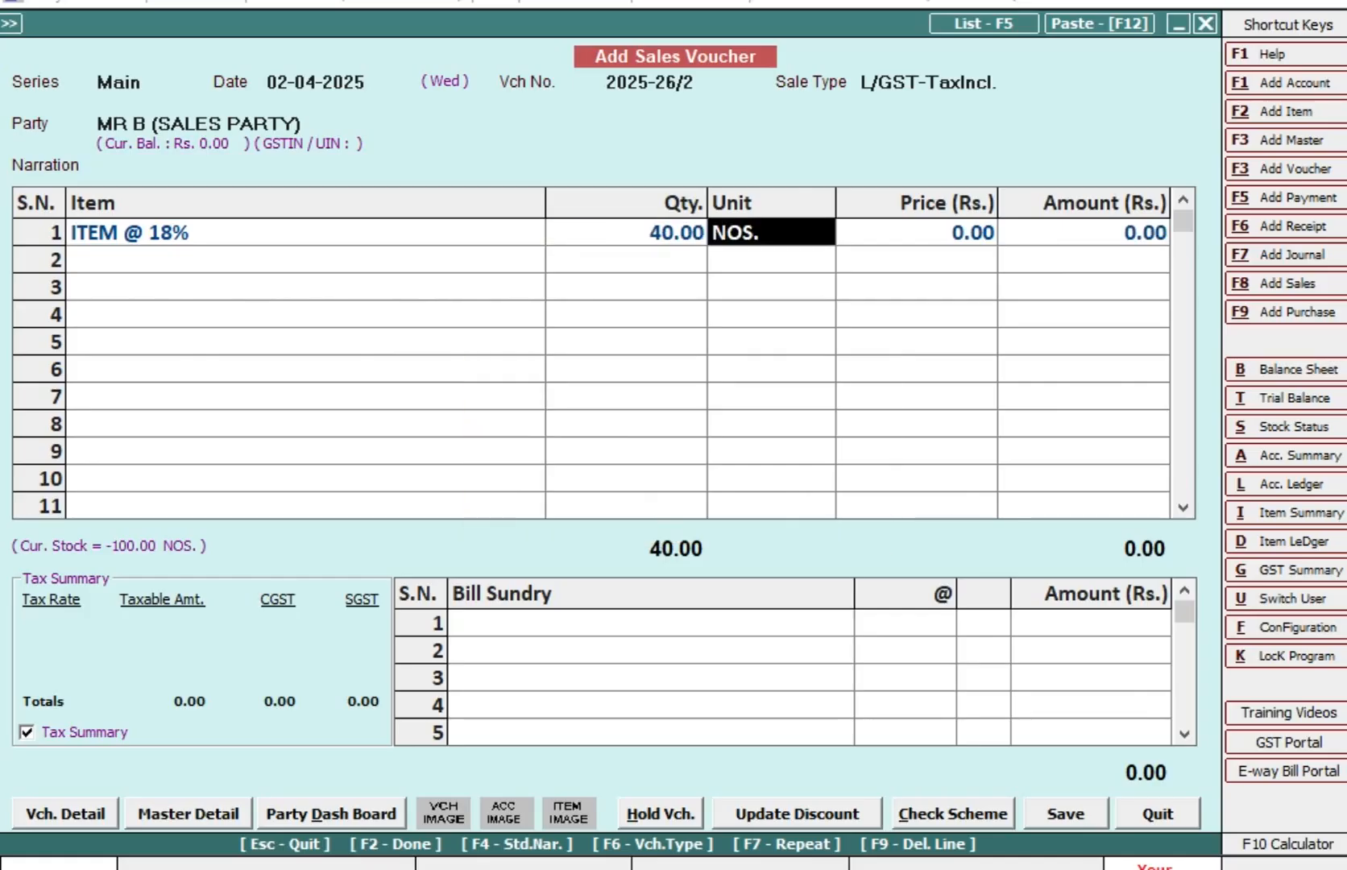
Step: Set the item line's amount to 25000 and finish the item entries
{"action": "key", "text": "Return"}
{"action": "key", "text": "Return"}
{"action": "type", "text": "25000"}
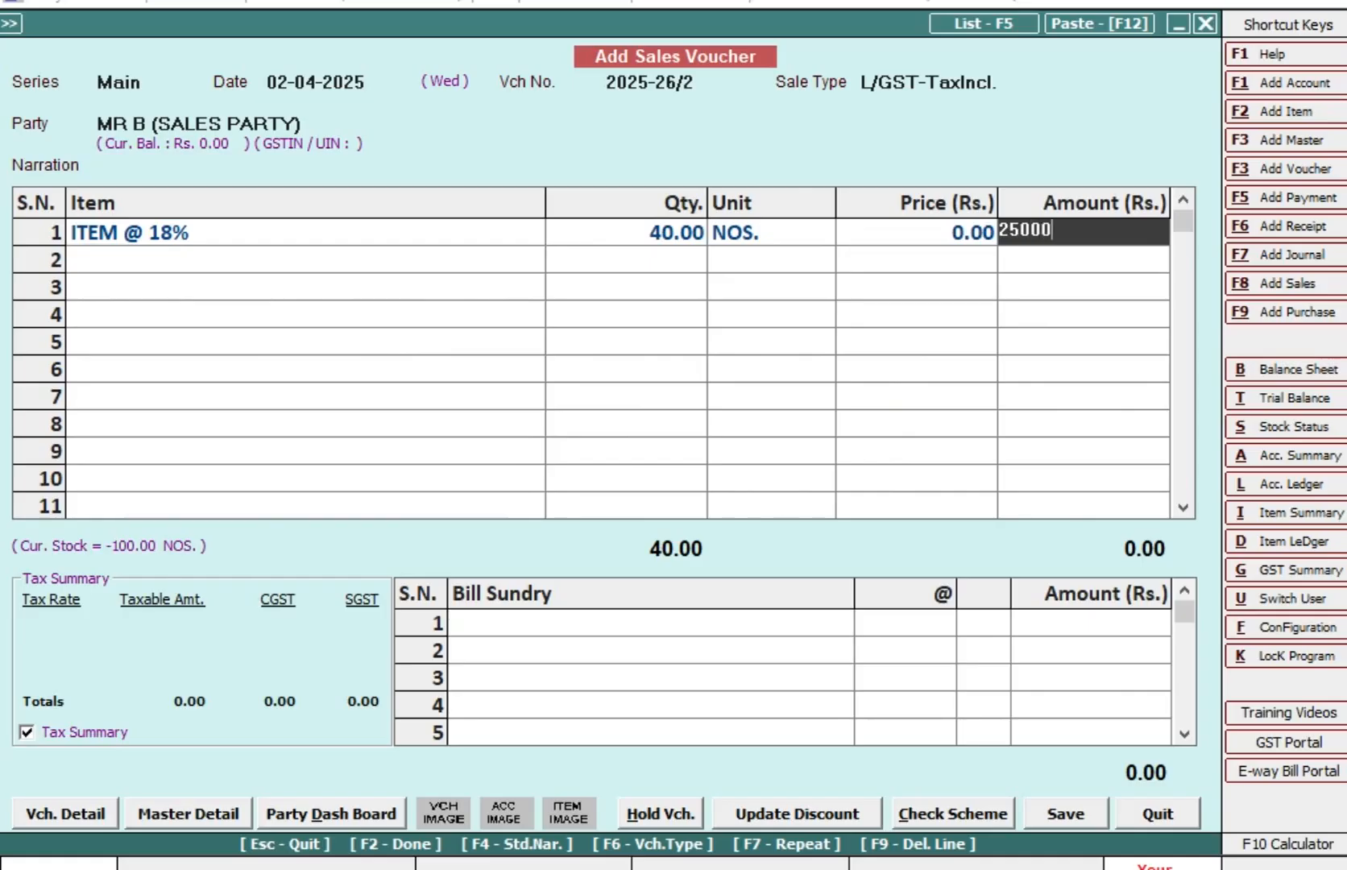
{"action": "key", "text": "Return"}
{"action": "key", "text": "Return"}
{"action": "key", "text": "Return"}
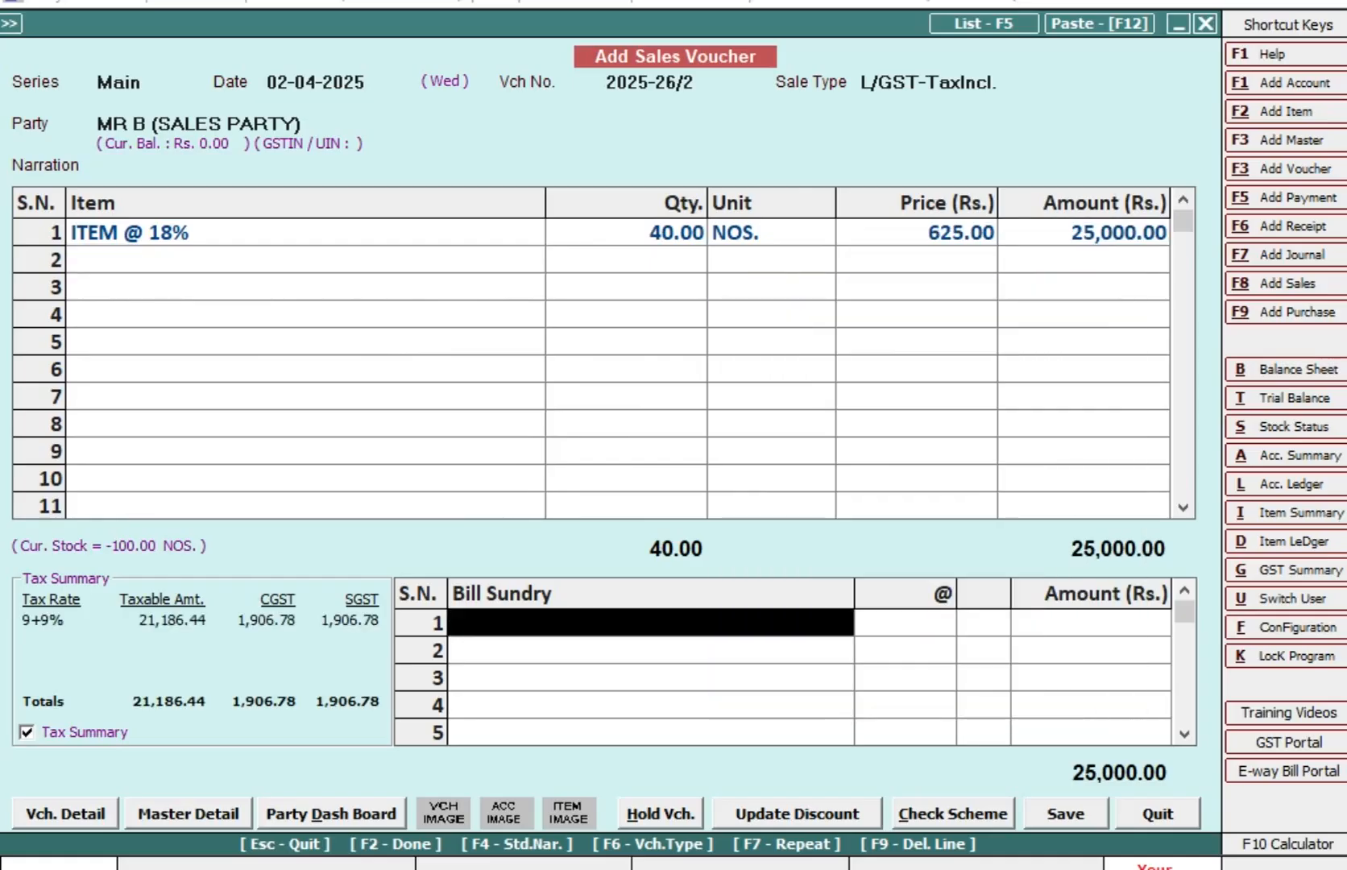
Step: Leave the bill sundries blank and save MR B's sales voucher
{"action": "key", "text": "Return"}
{"action": "key", "text": "Return"}
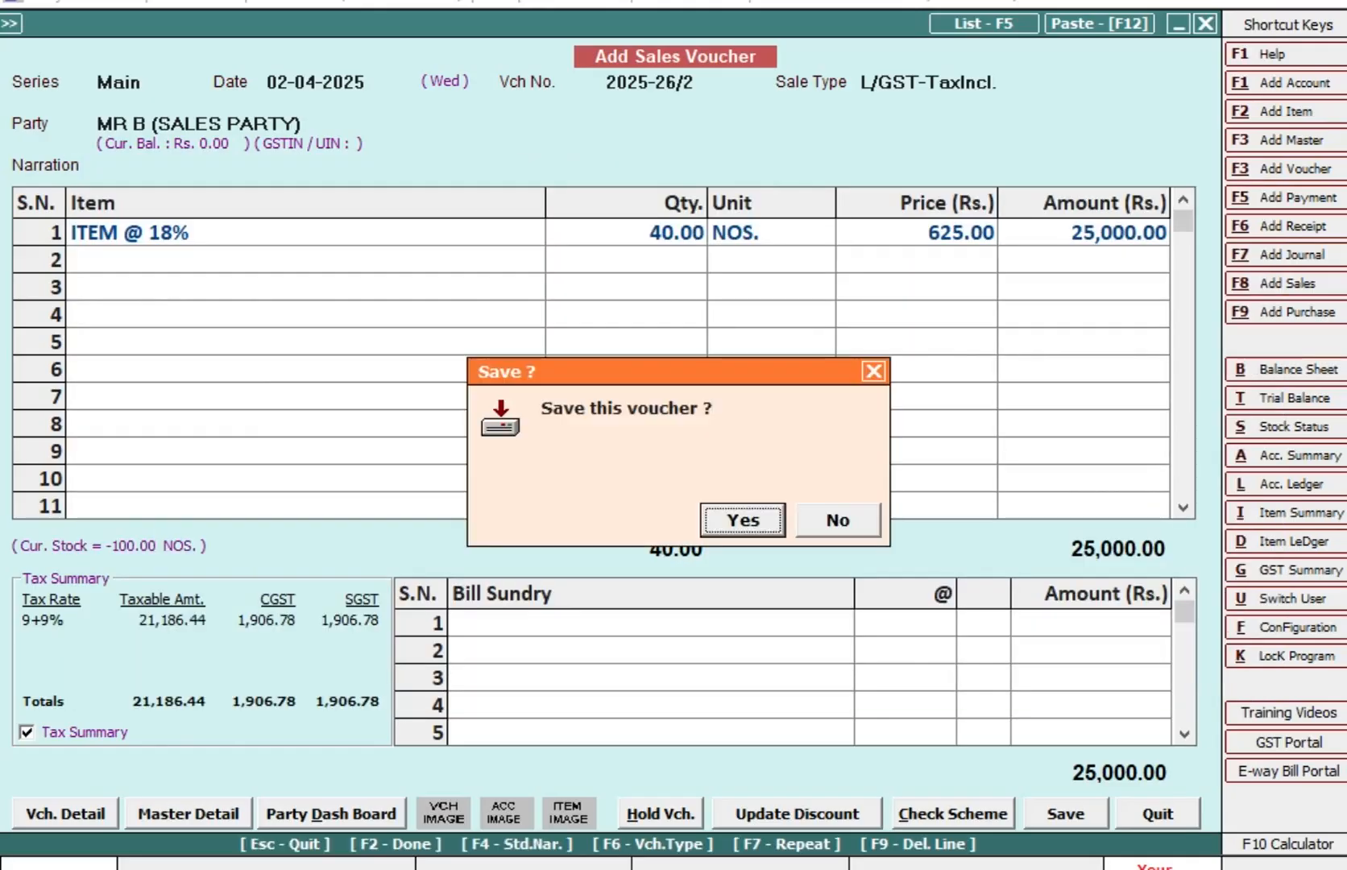
{"action": "key", "text": "Return"}
{"action": "key", "text": "Return"}
Step: Start another Main series sales voucher dated 02-04-2025 with sale type L/GST-TaxIncl. for MR B (SALES PARTY)
{"action": "key", "text": "Return"}
{"action": "key", "text": "Return"}
{"action": "key", "text": "Return"}
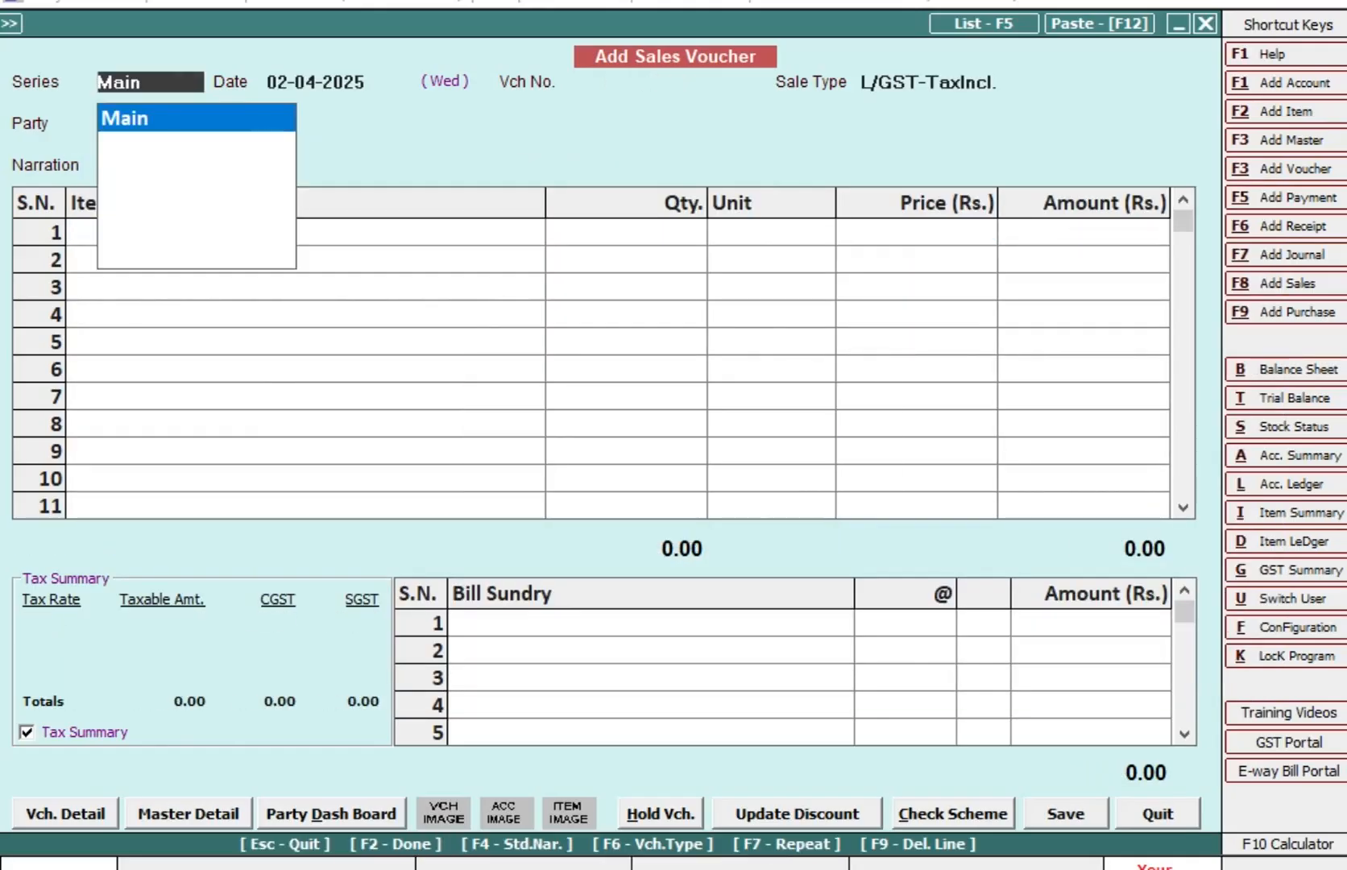
{"action": "type", "text": "MR"}
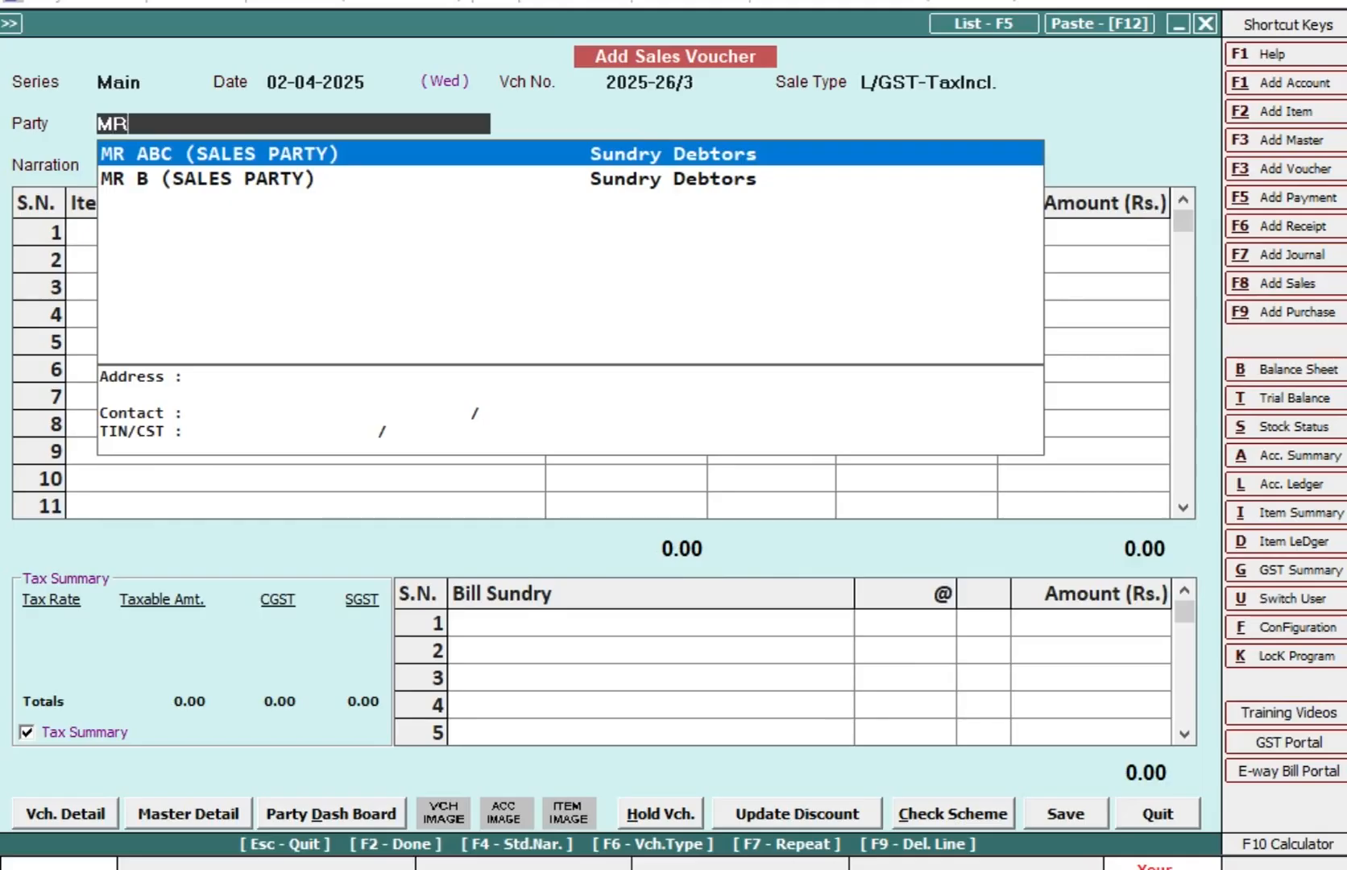
{"action": "key", "text": "Down"}
{"action": "key", "text": "Return"}
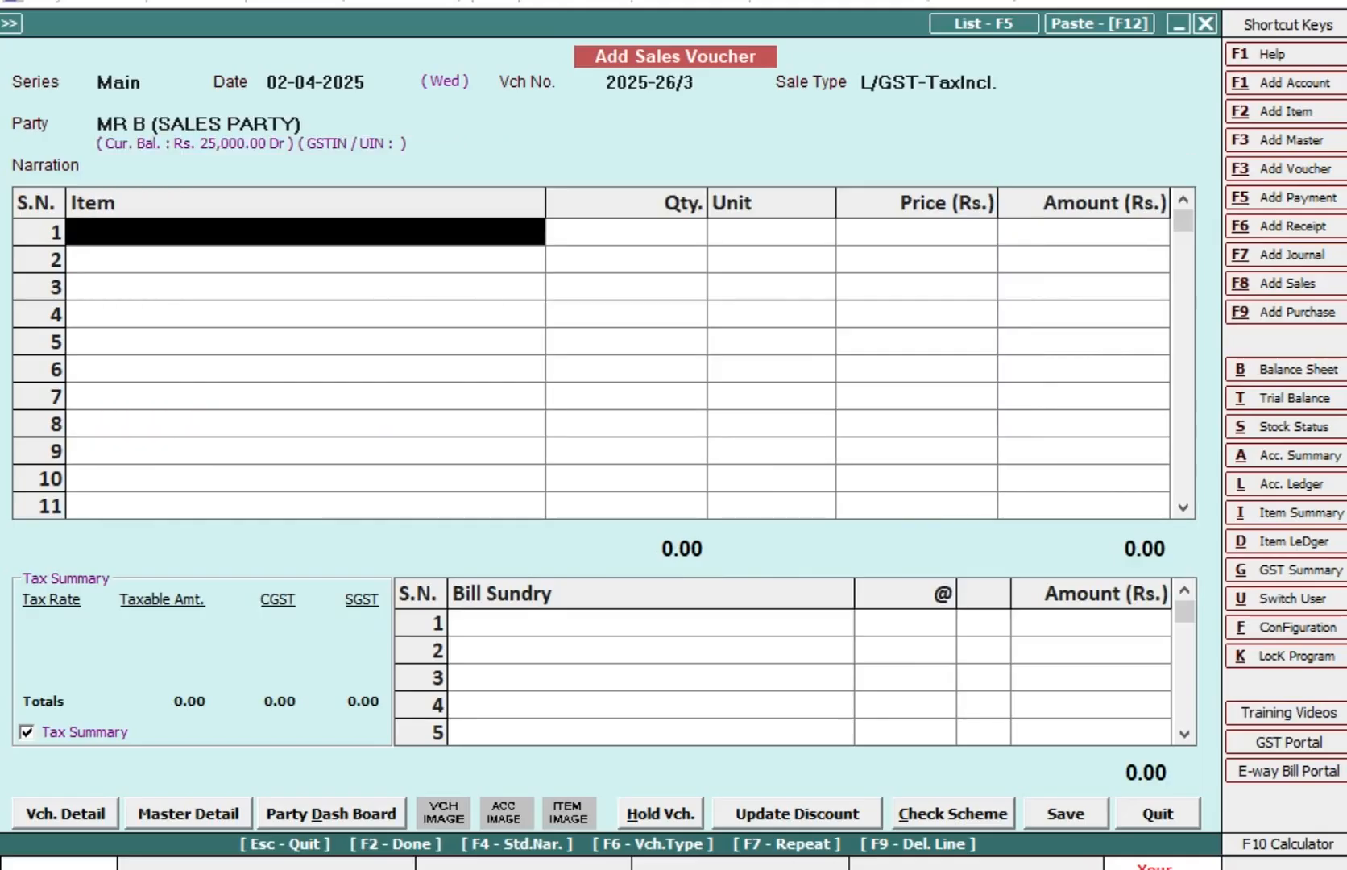
Step: Add ITEM @ 18% to MR B's second voucher with a quantity of 40 NOS
{"action": "key", "text": "Return"}
{"action": "key", "text": "Down"}
{"action": "key", "text": "Up"}
{"action": "key", "text": "Return"}
{"action": "type", "text": "4"}
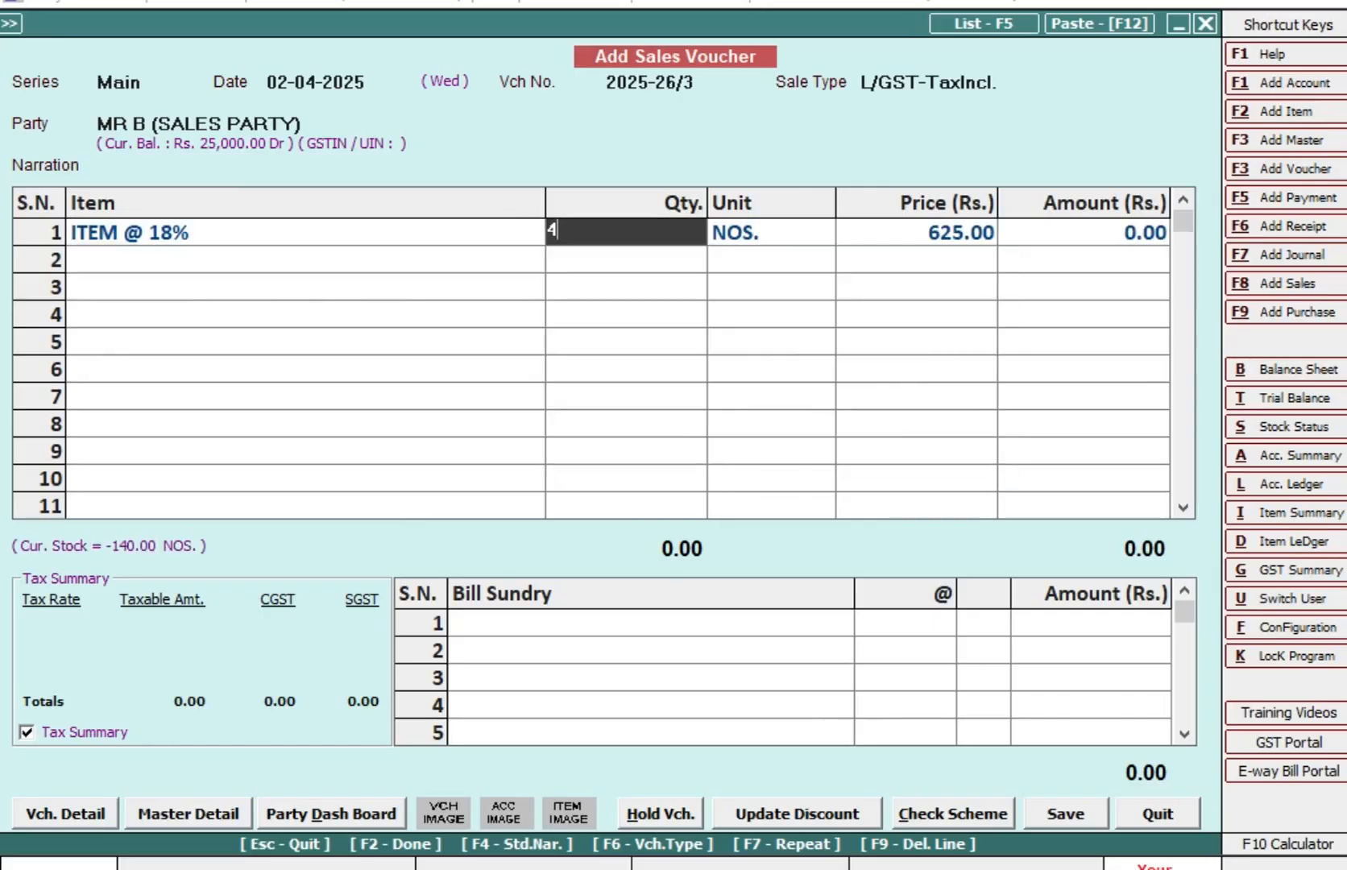
{"action": "type", "text": "0"}
{"action": "key", "text": "Return"}
{"action": "key", "text": "Left"}
{"action": "key", "text": "Return"}
Step: Set the item line's amount to 20,000 and accept its item-wise tax information
{"action": "key", "text": "Return"}
{"action": "key", "text": "Return"}
{"action": "type", "text": "2"}
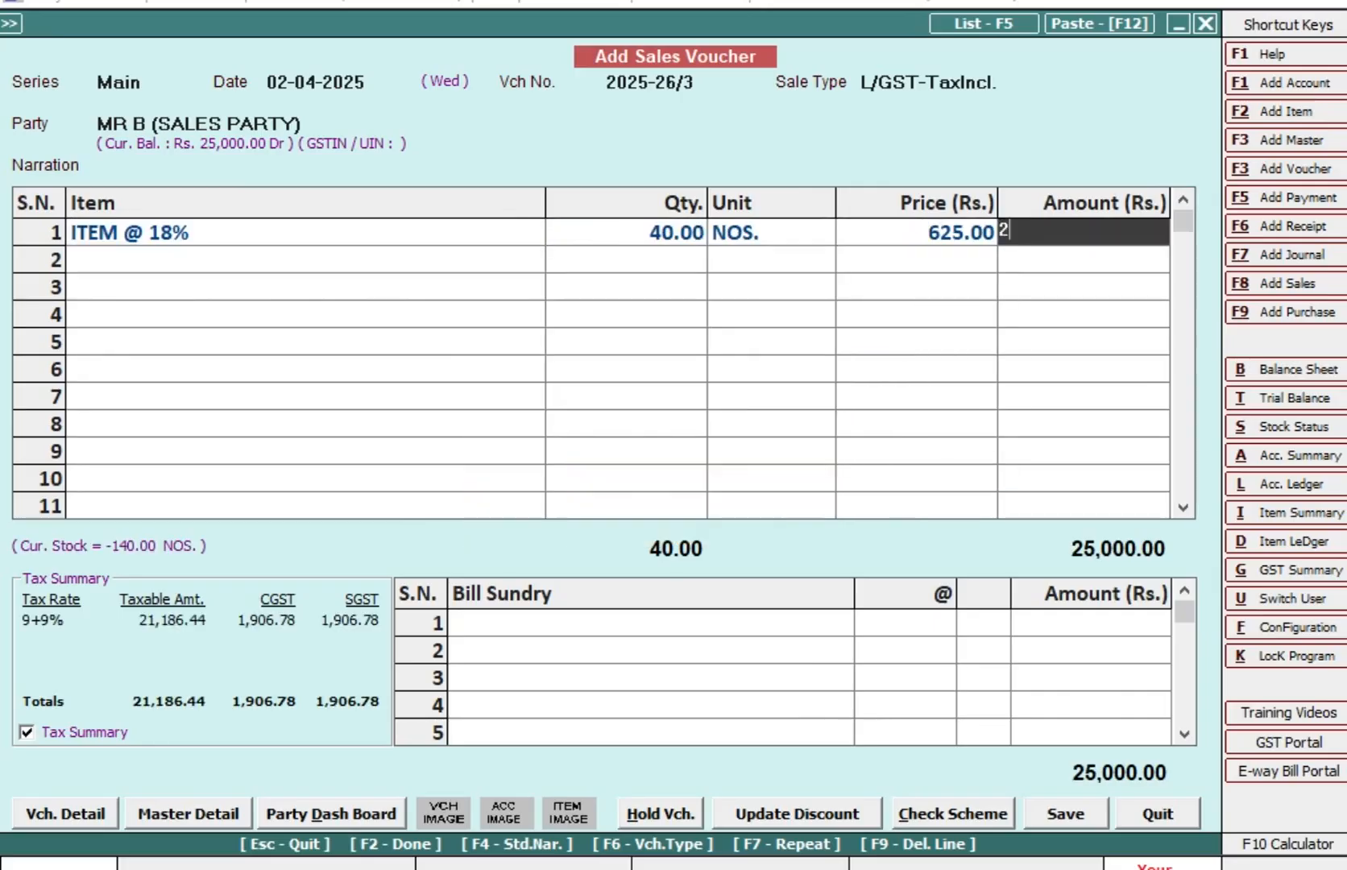
{"action": "type", "text": "0,000"}
{"action": "key", "text": "Return"}
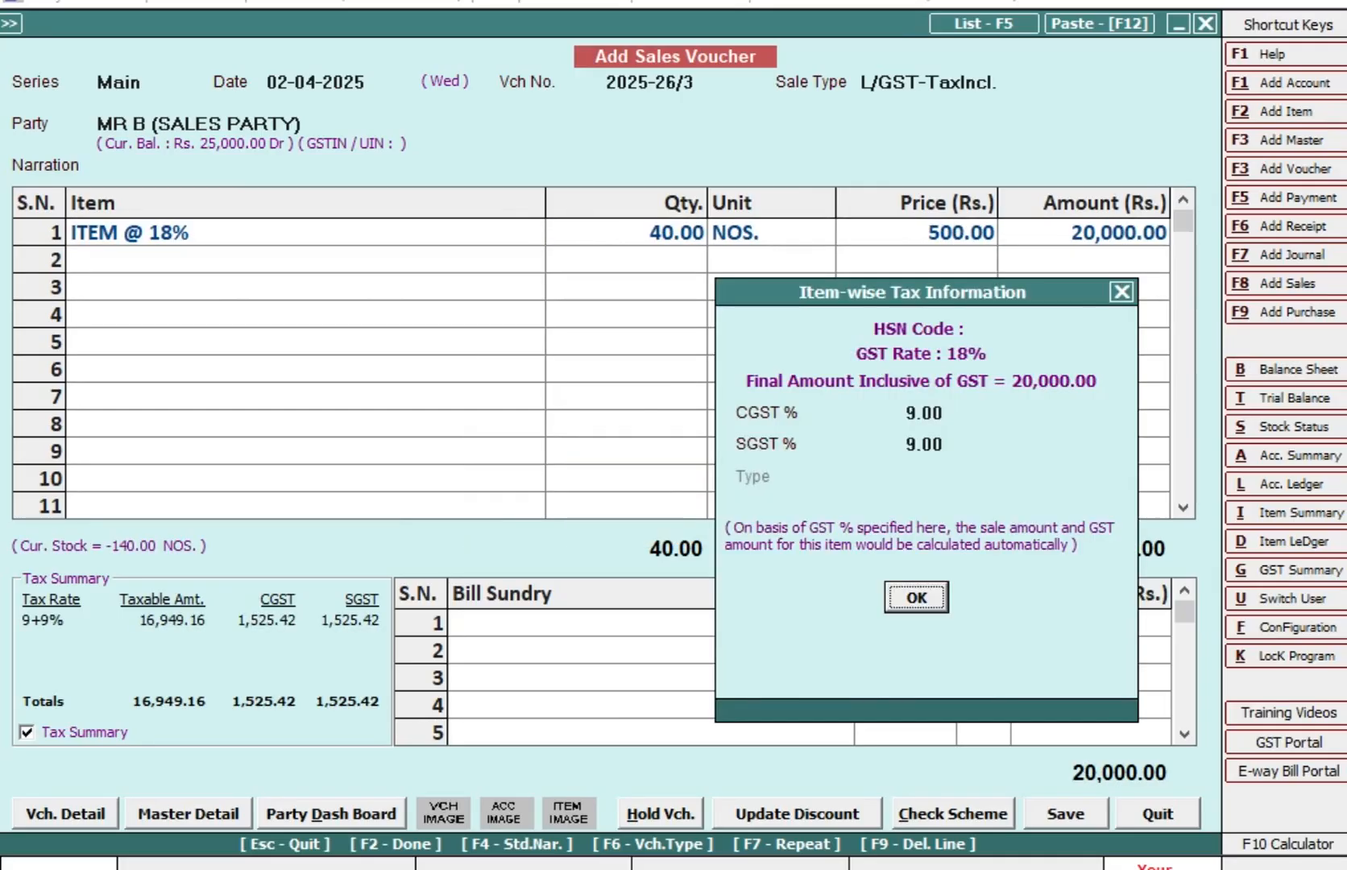
{"action": "key", "text": "Return"}
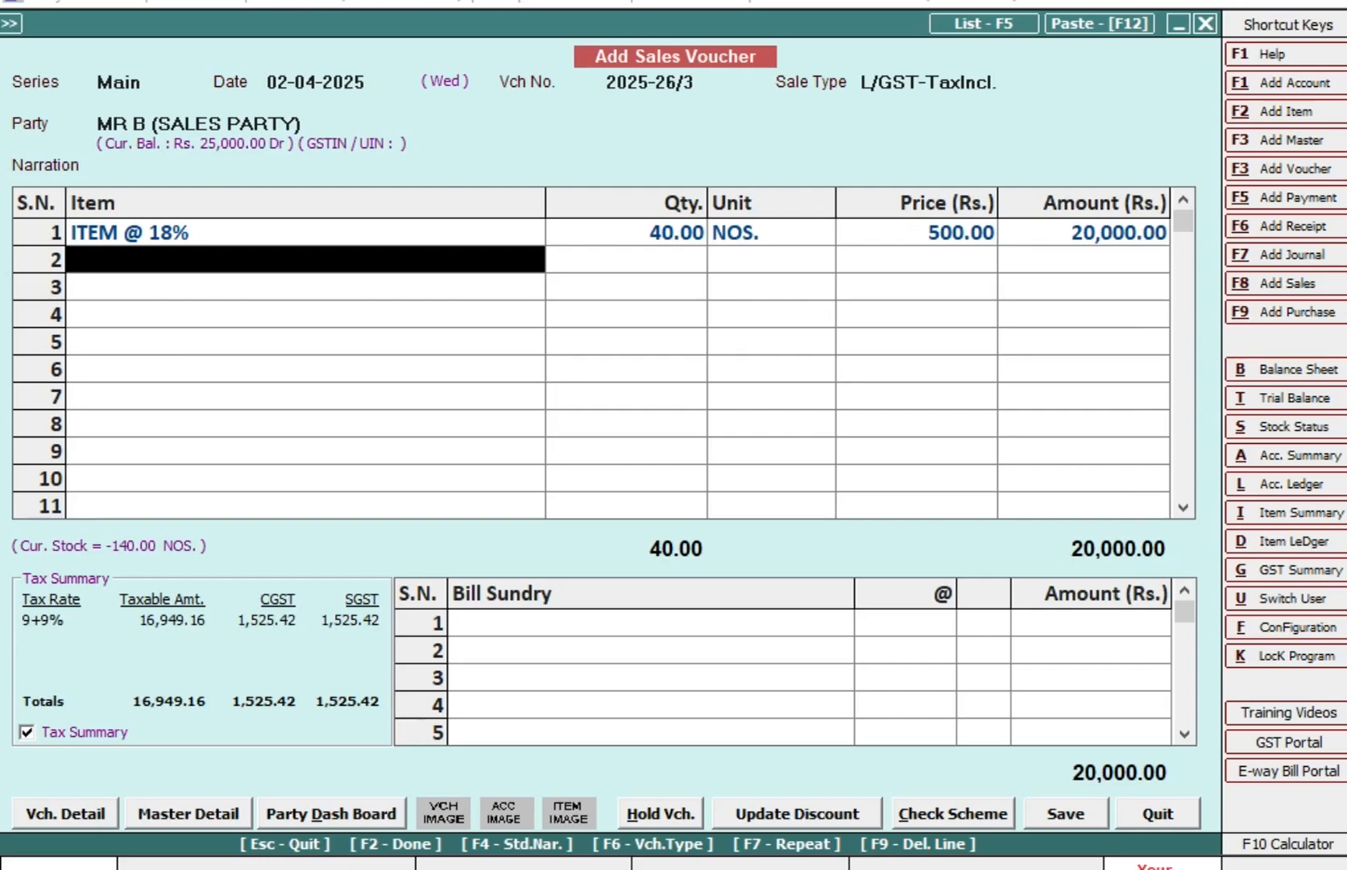
Step: Allow MR B to exceed the credit limit, save the voucher with no bill sundries, and leave sales voucher entry
{"action": "key", "text": "Return"}
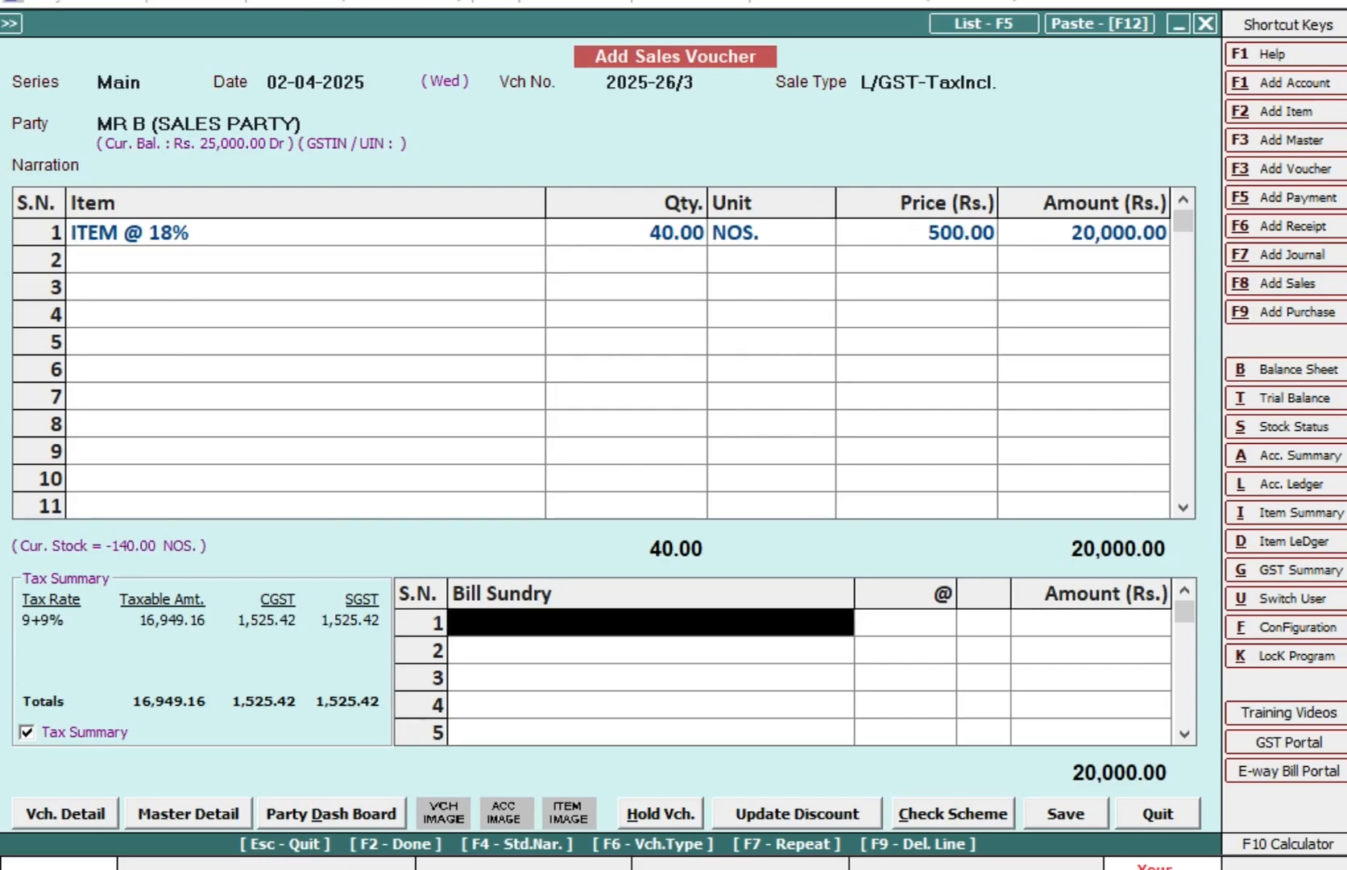
{"action": "key", "text": "Return"}
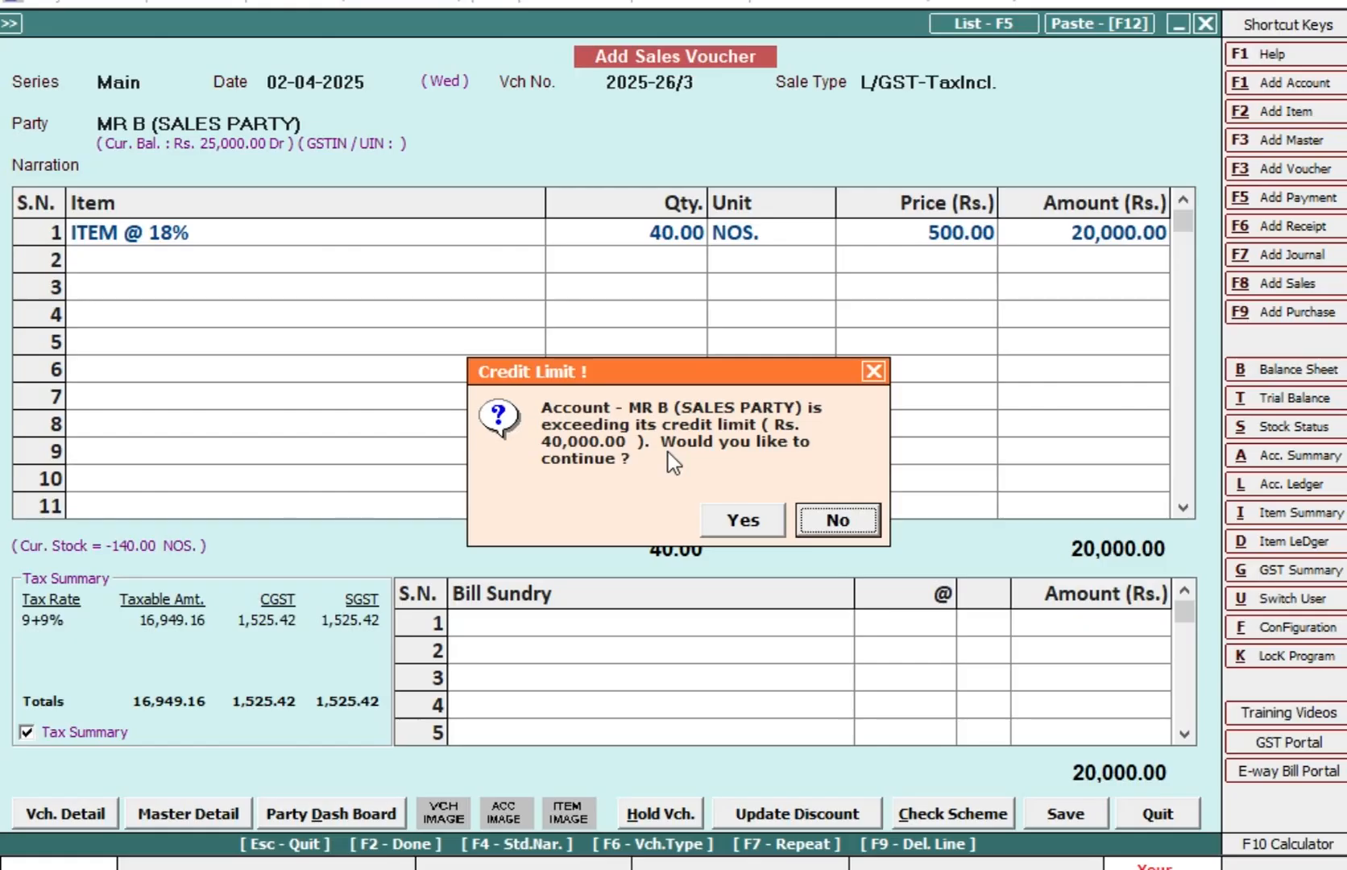
{"action": "left_click", "coordinate": [731, 528]}
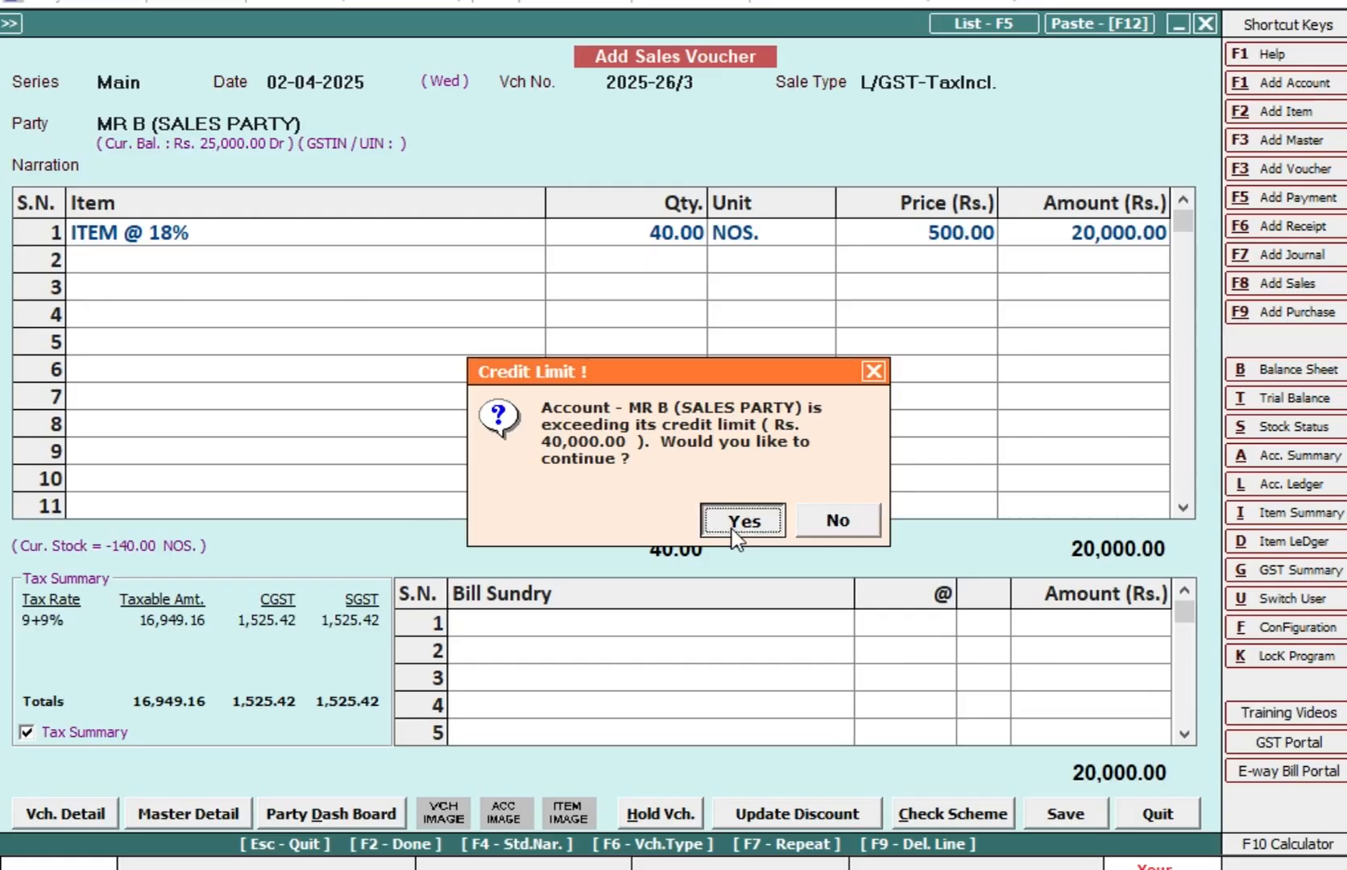
{"action": "left_click", "coordinate": [674, 640]}
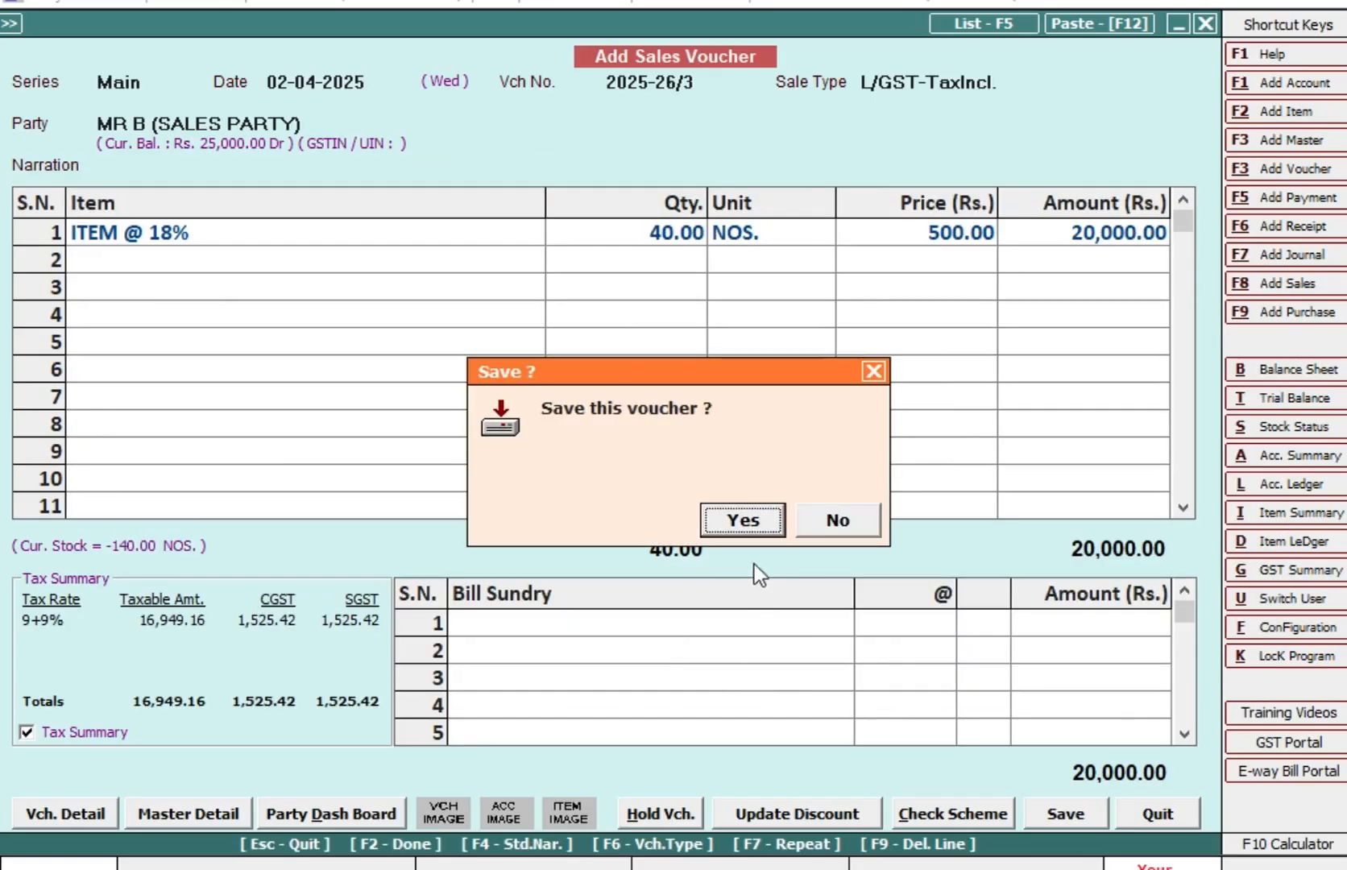
{"action": "left_click", "coordinate": [740, 517]}
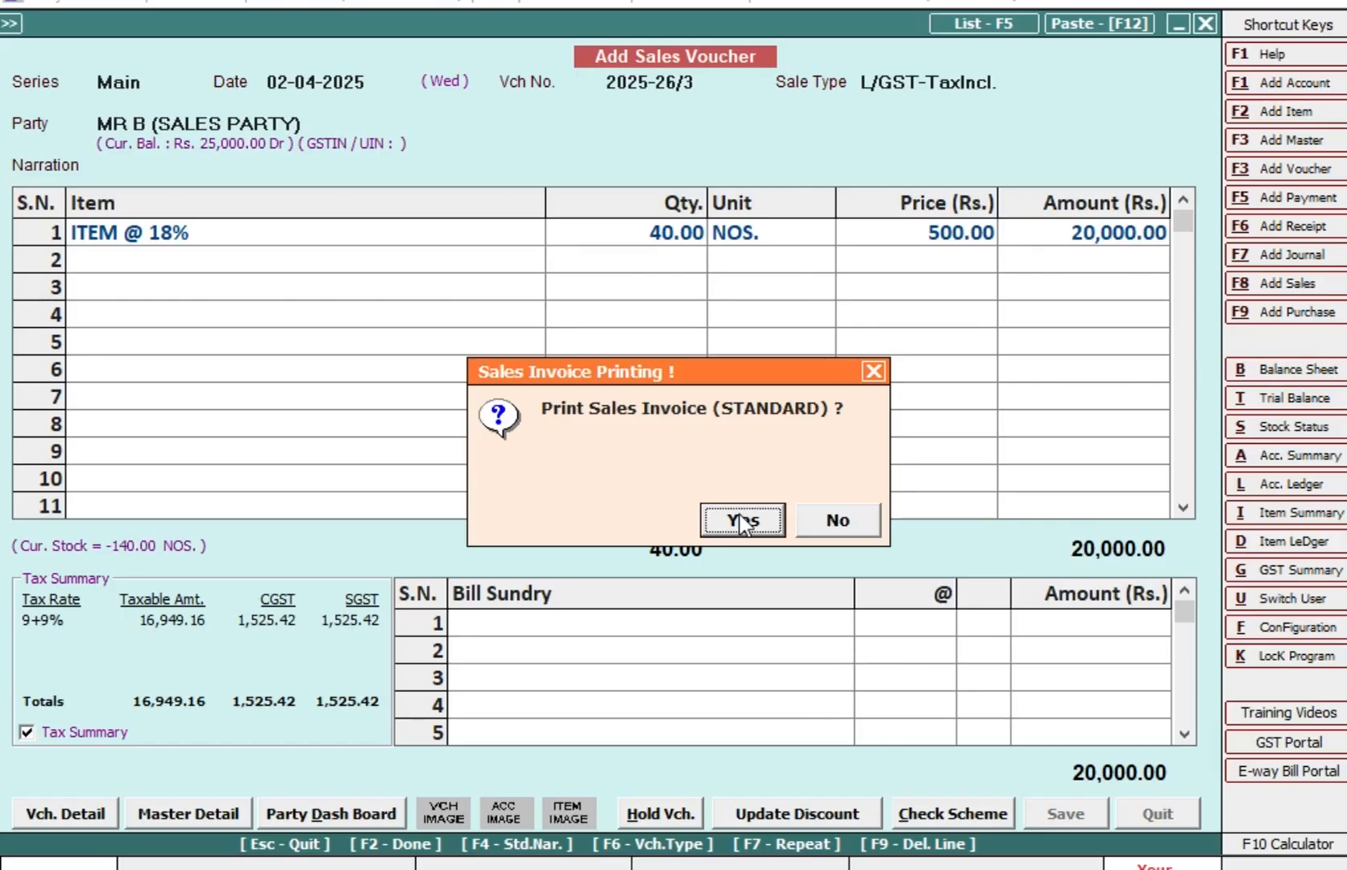
{"action": "left_click", "coordinate": [740, 518]}
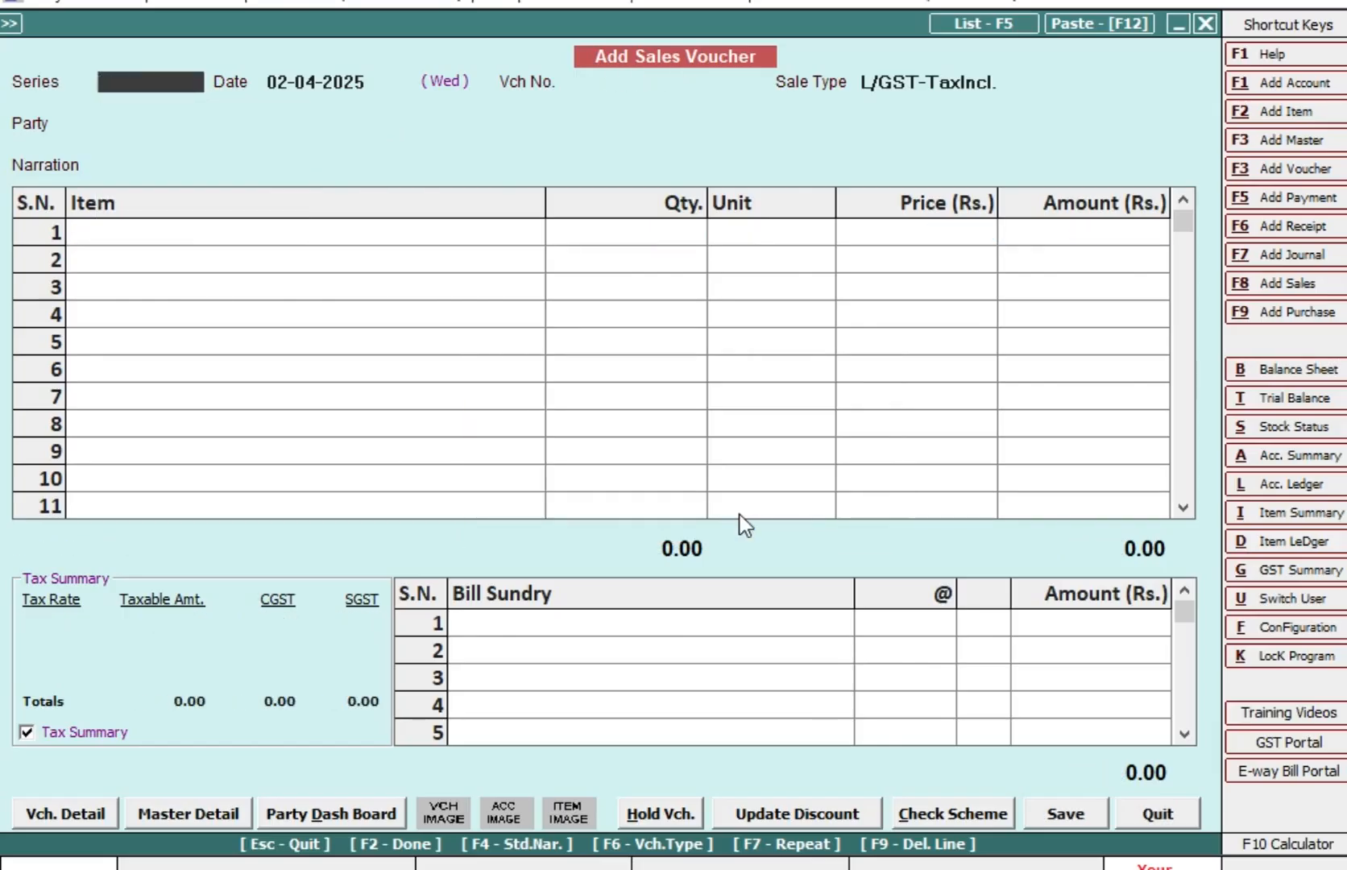
{"action": "key", "text": "Escape"}
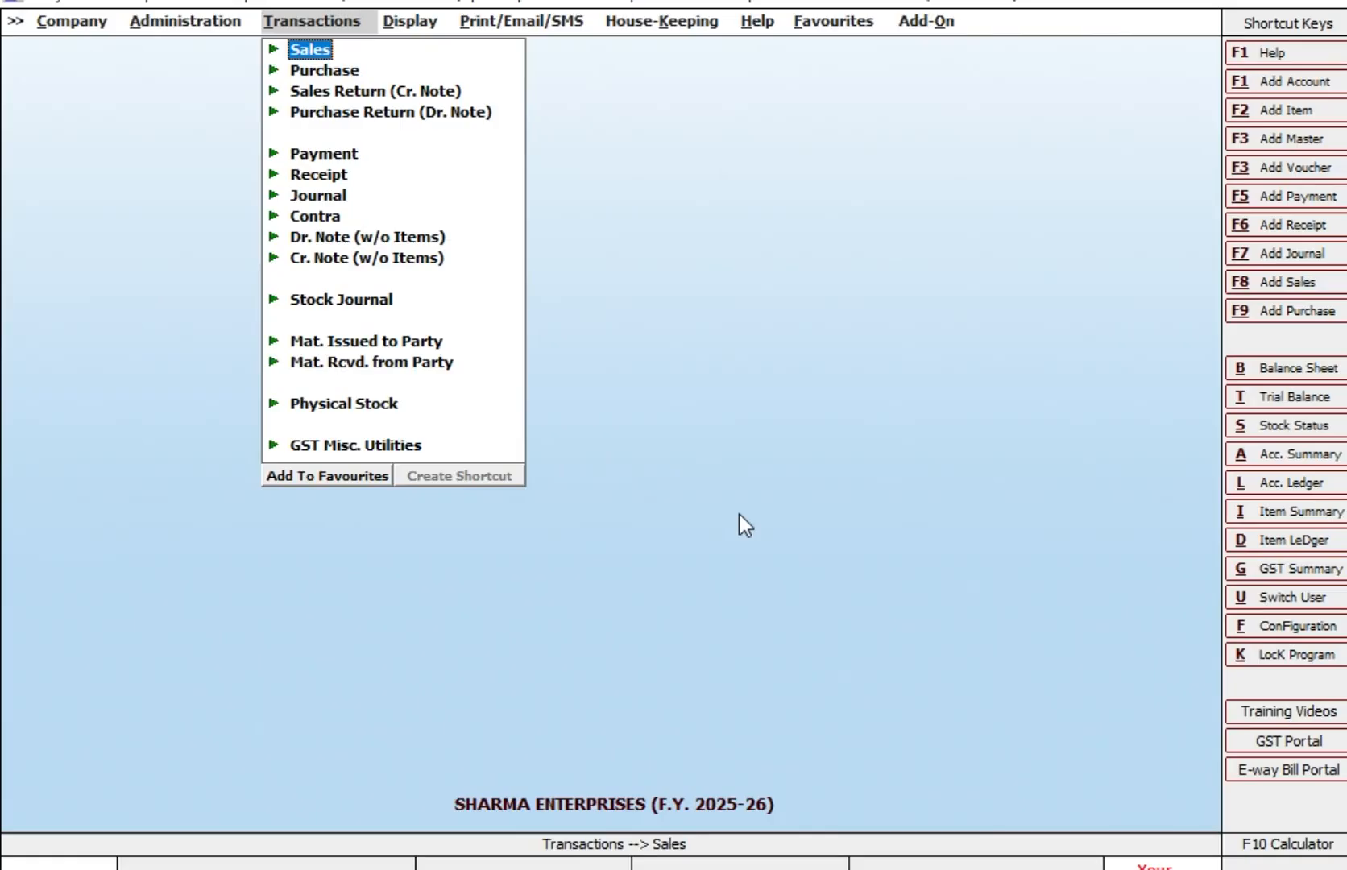
Step: Locate the Credit Limit Variance report among the MIS display reports
{"action": "key", "text": "Right"}
{"action": "key", "text": "Down"}
{"action": "key", "text": "Down"}
{"action": "key", "text": "Down"}
{"action": "key", "text": "Down"}
{"action": "key", "text": "Down"}
{"action": "key", "text": "Down"}
{"action": "key", "text": "Down"}
{"action": "key", "text": "Down"}
{"action": "key", "text": "Down"}
{"action": "key", "text": "Down"}
{"action": "key", "text": "Down"}
{"action": "key", "text": "Down"}
{"action": "key", "text": "Down"}
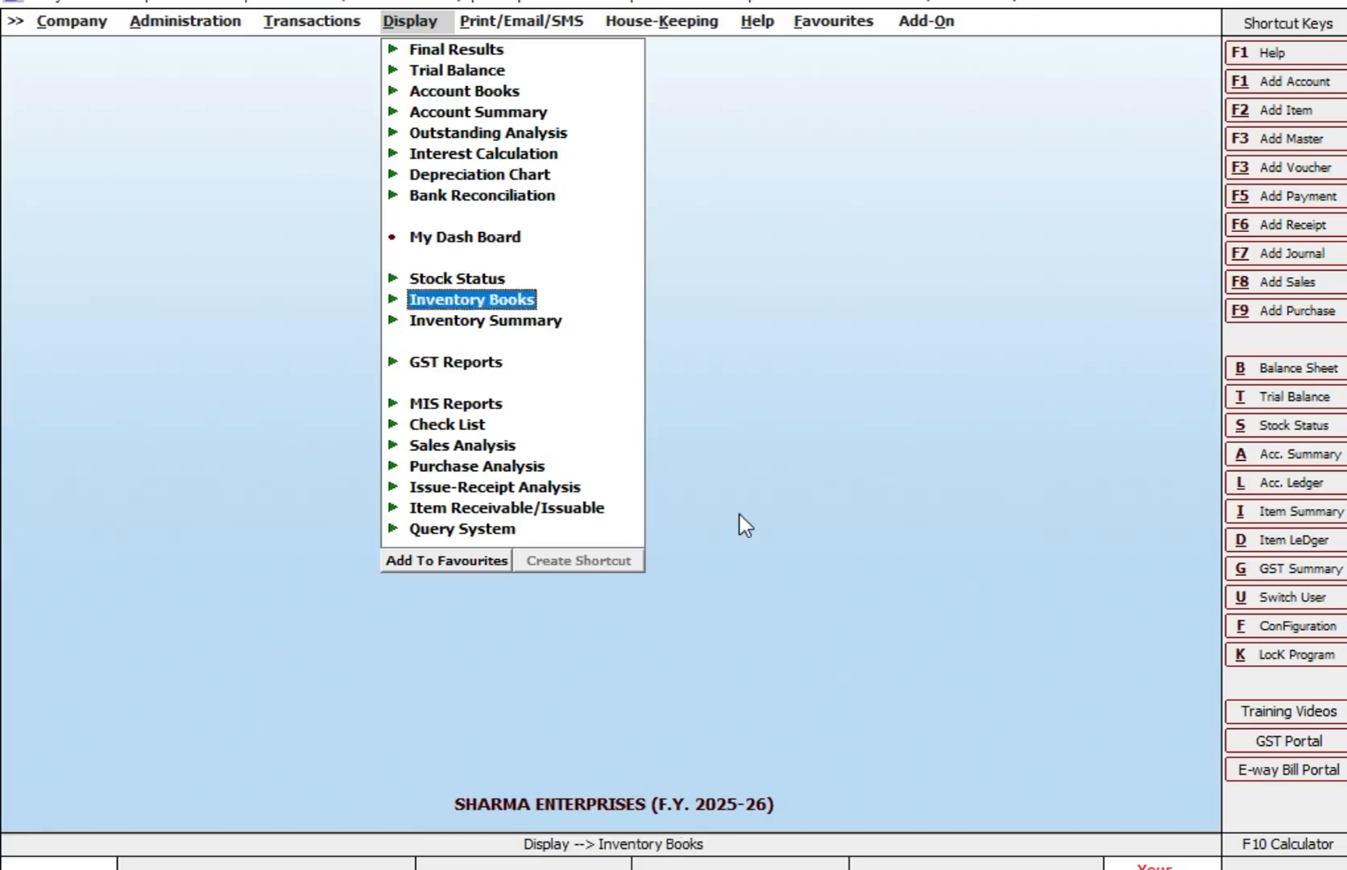
{"action": "key", "text": "Return"}
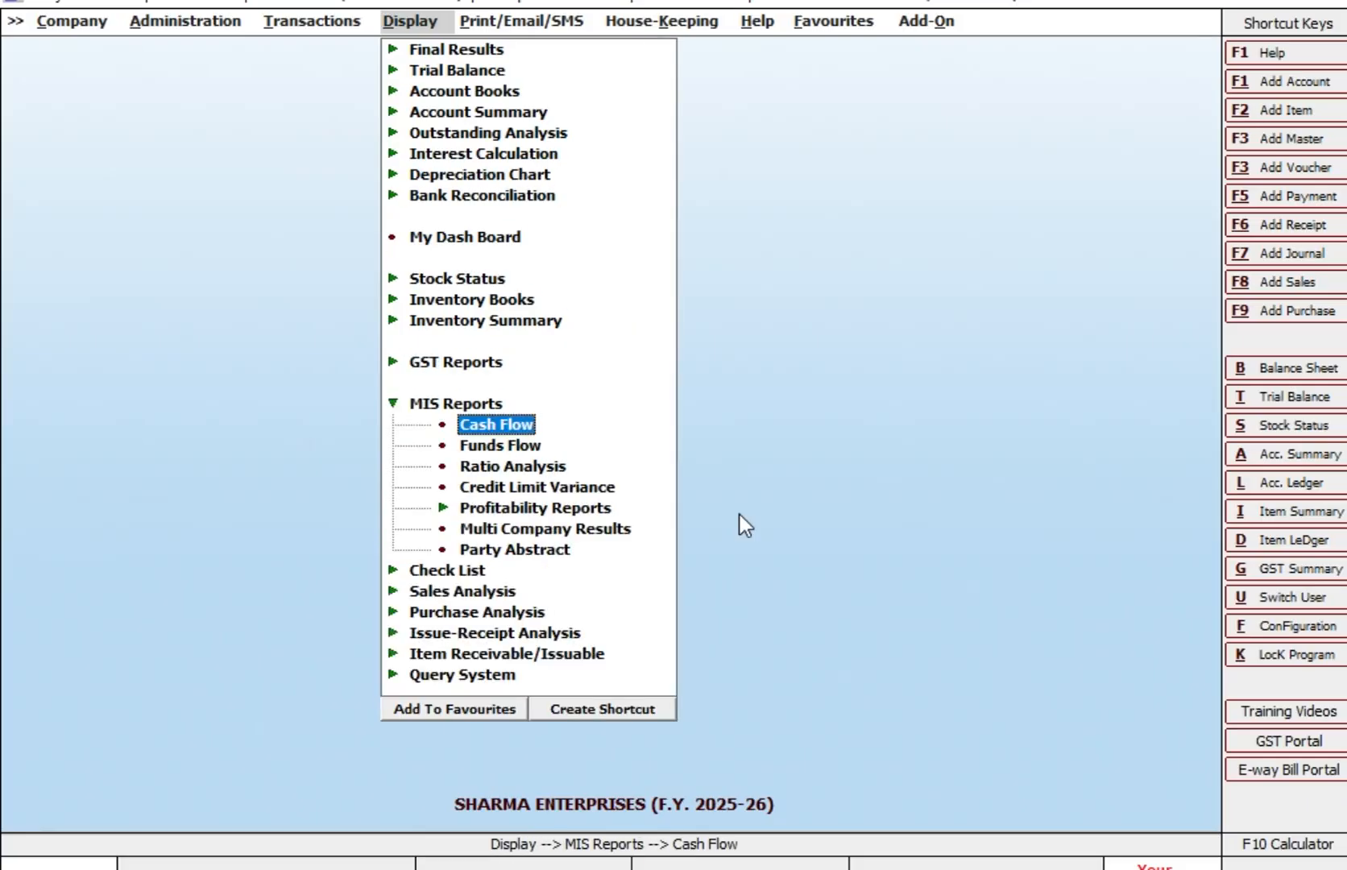
{"action": "key", "text": "Down"}
{"action": "key", "text": "Down"}
{"action": "key", "text": "Down"}
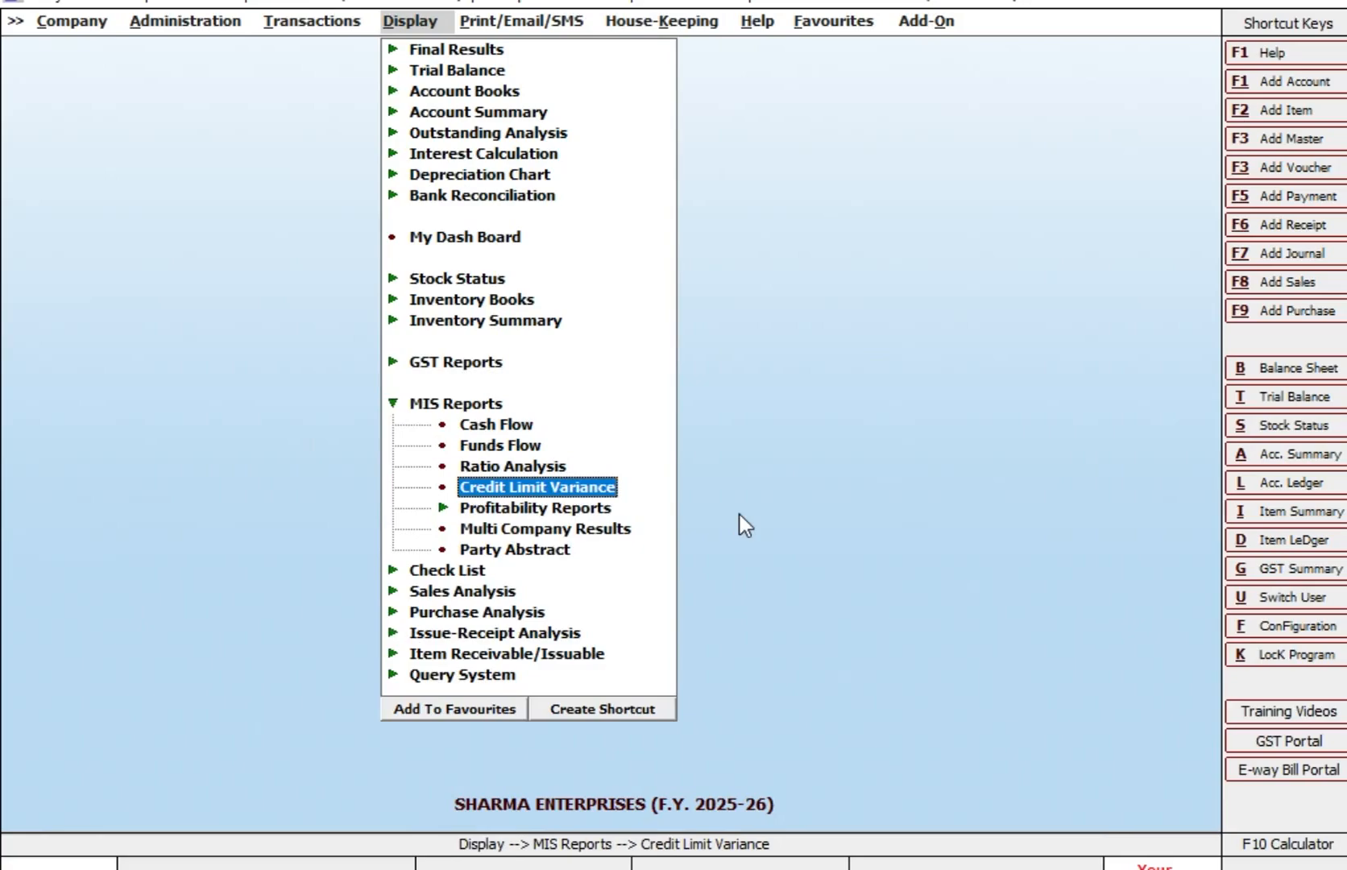
{"action": "key", "text": "Escape"}
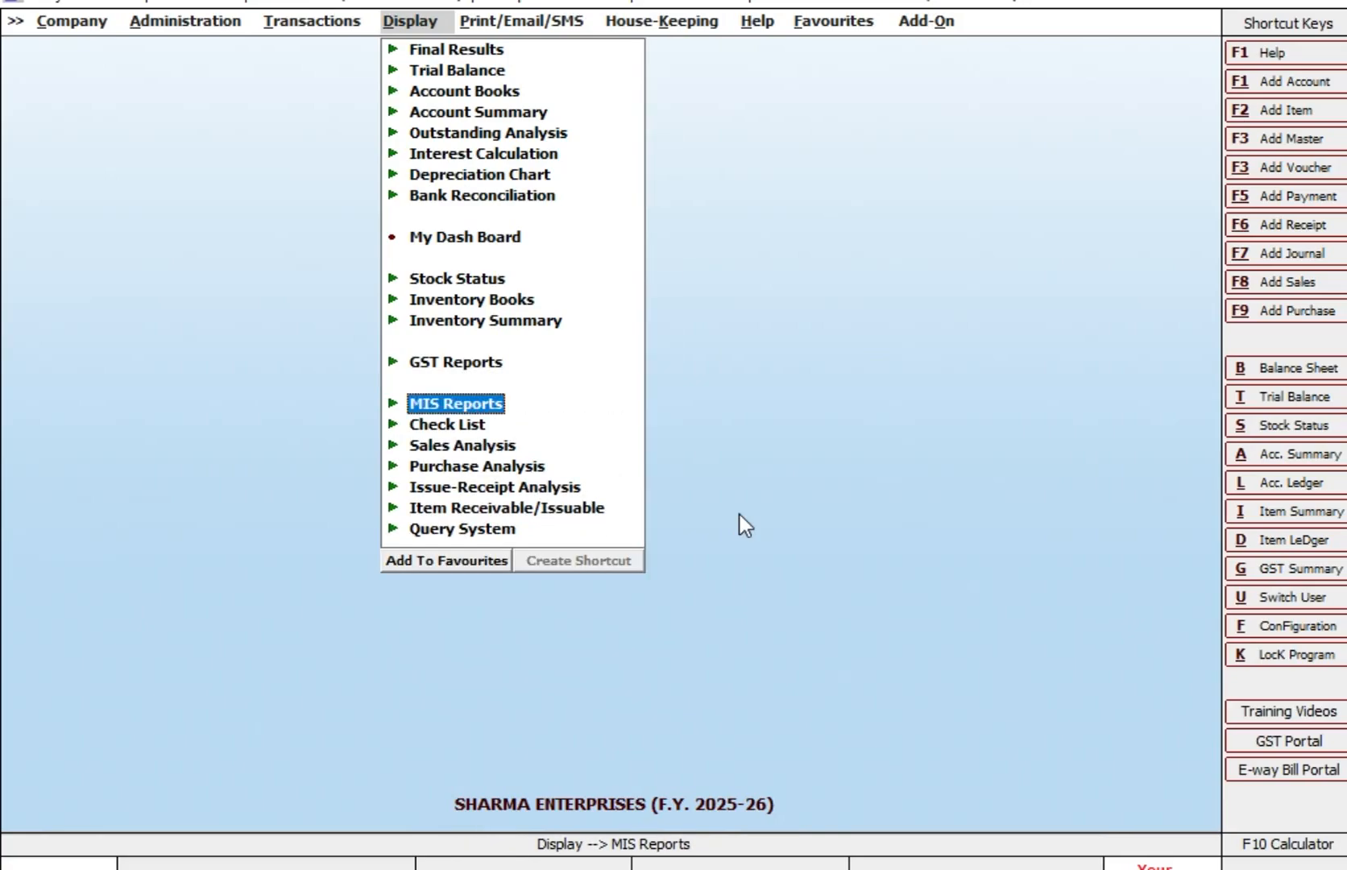
Step: Start the Credit Limit Variance report from the MIS reports and move its scope selection to Account Groups
{"action": "left_click", "coordinate": [498, 391]}
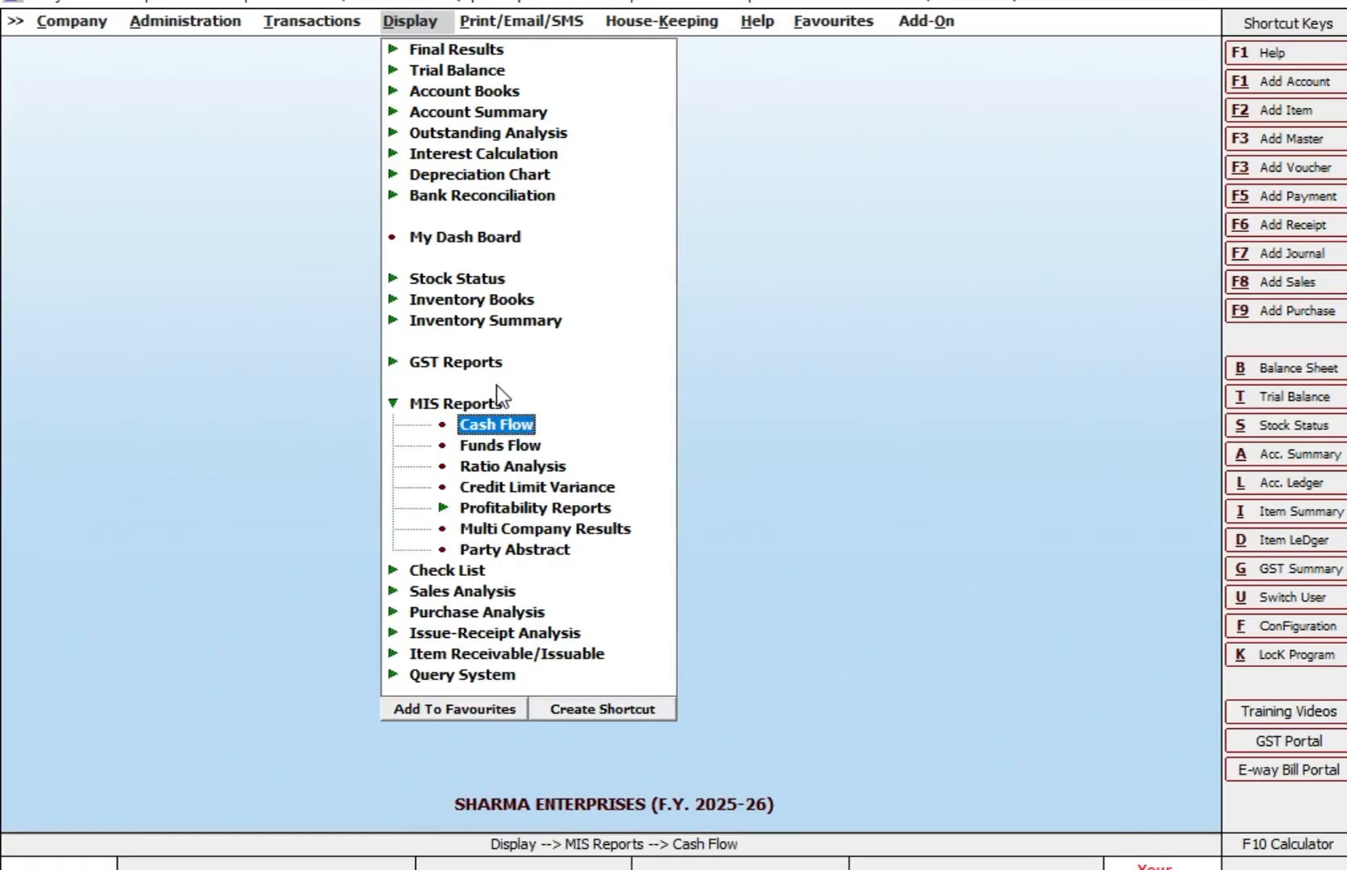
{"action": "key", "text": "Down"}
{"action": "key", "text": "Down"}
{"action": "key", "text": "Down"}
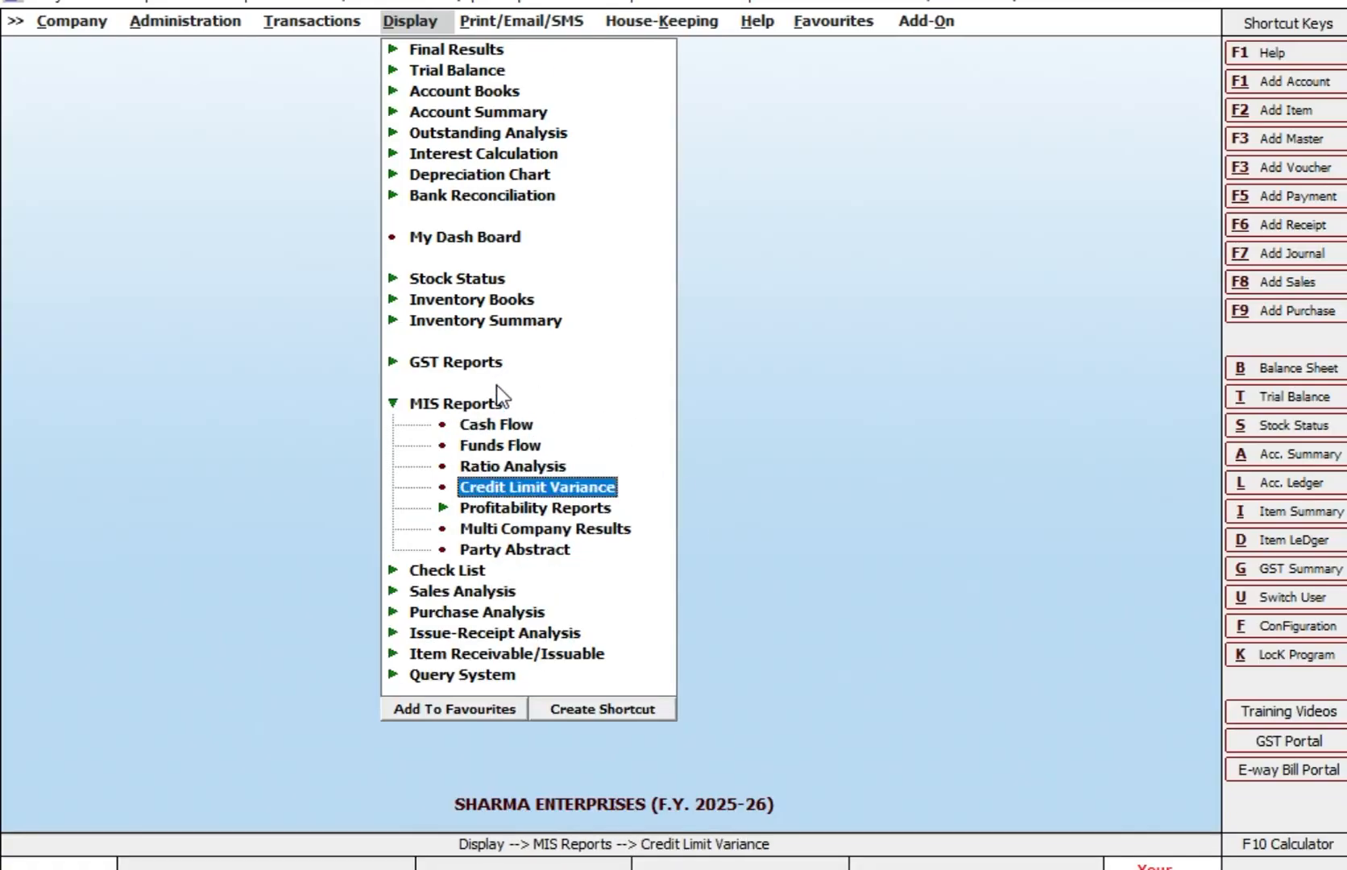
{"action": "key", "text": "Return"}
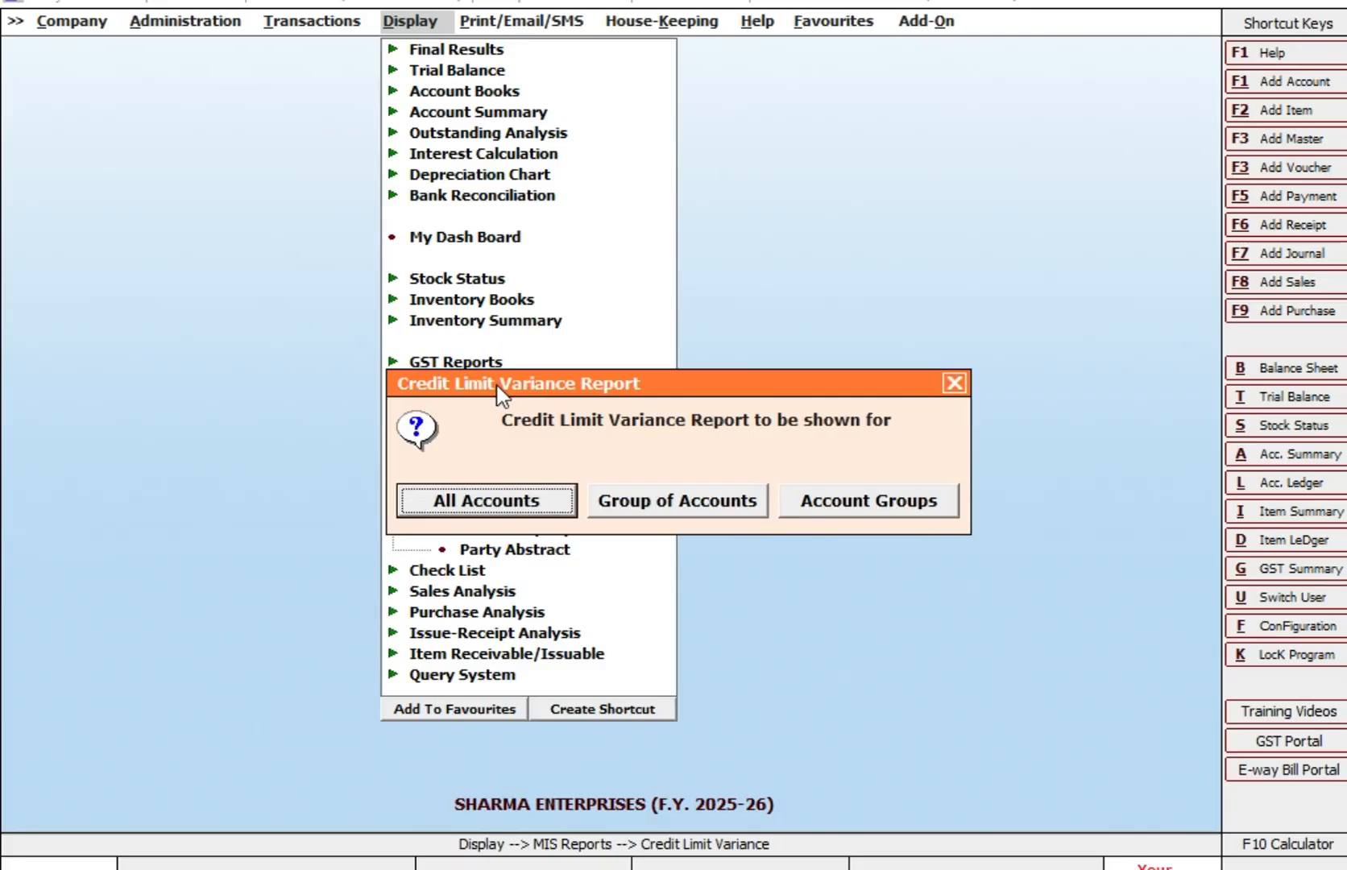
{"action": "key", "text": "Right"}
{"action": "key", "text": "Right"}
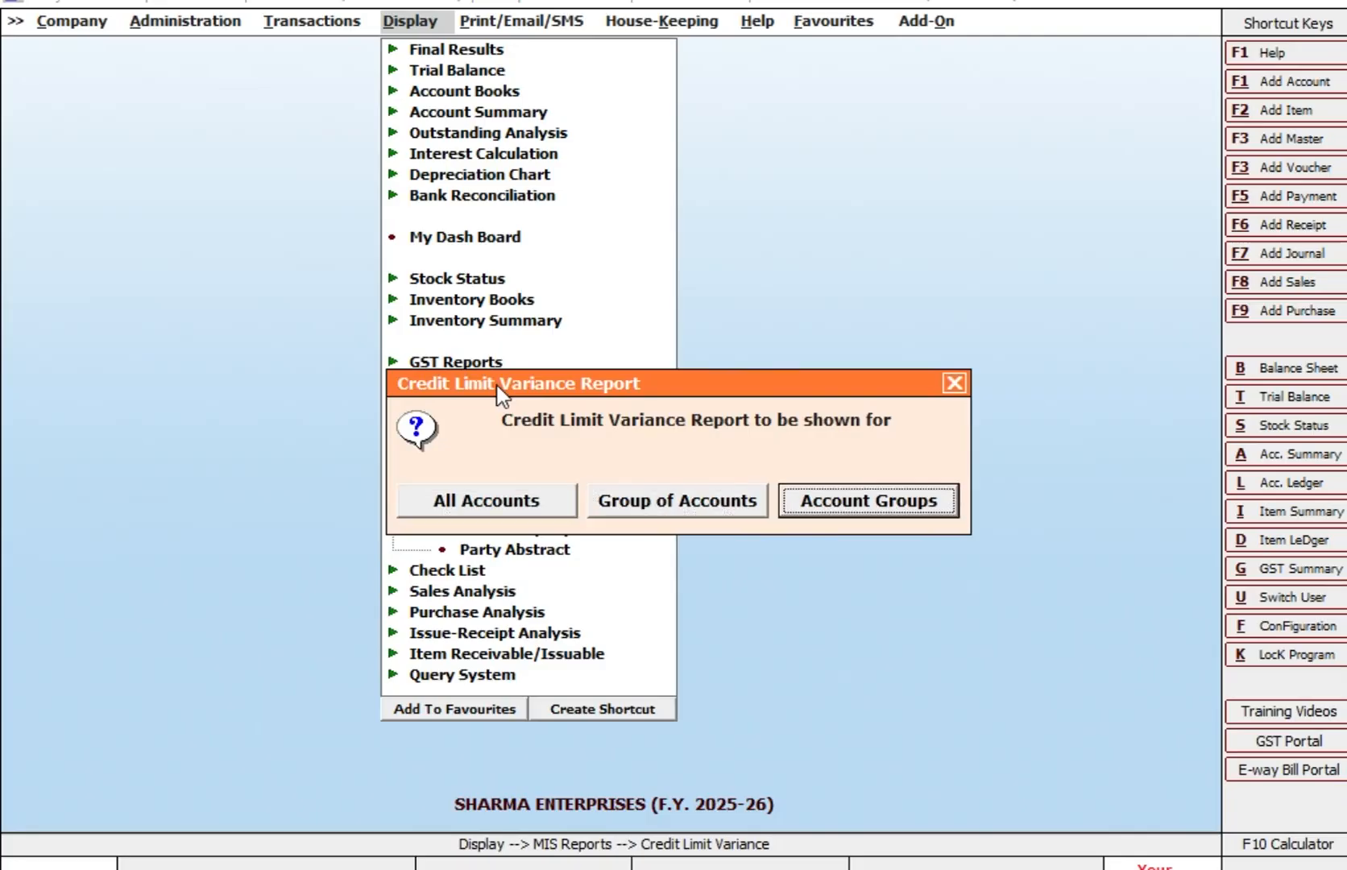
Step: Generate the Credit Limit Variance report for all accounts, showing only heads crossing the limit, as on 30-04-2025
{"action": "key", "text": "Left"}
{"action": "key", "text": "Left"}
{"action": "key", "text": "Return"}
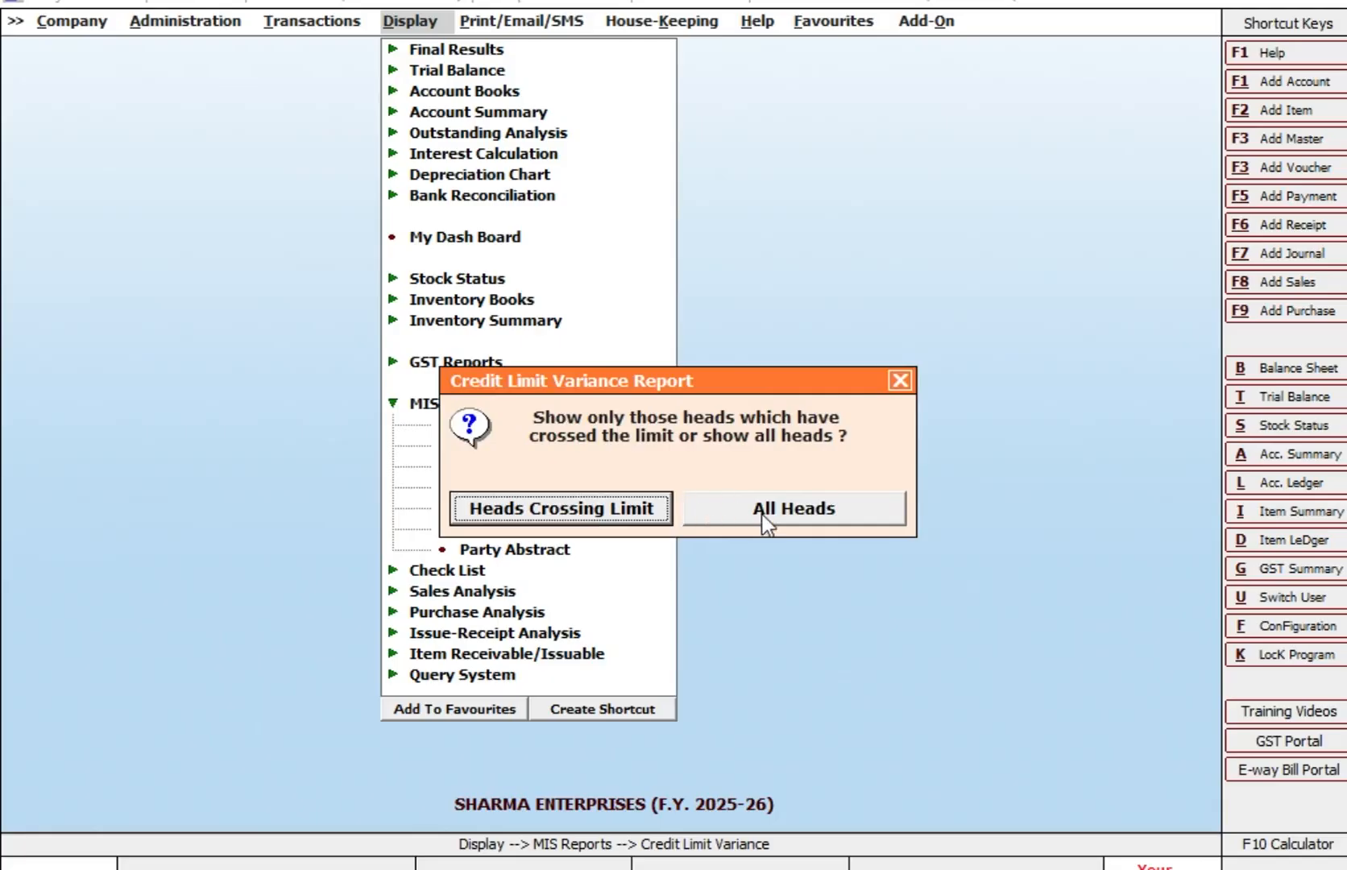
{"action": "left_click", "coordinate": [594, 520]}
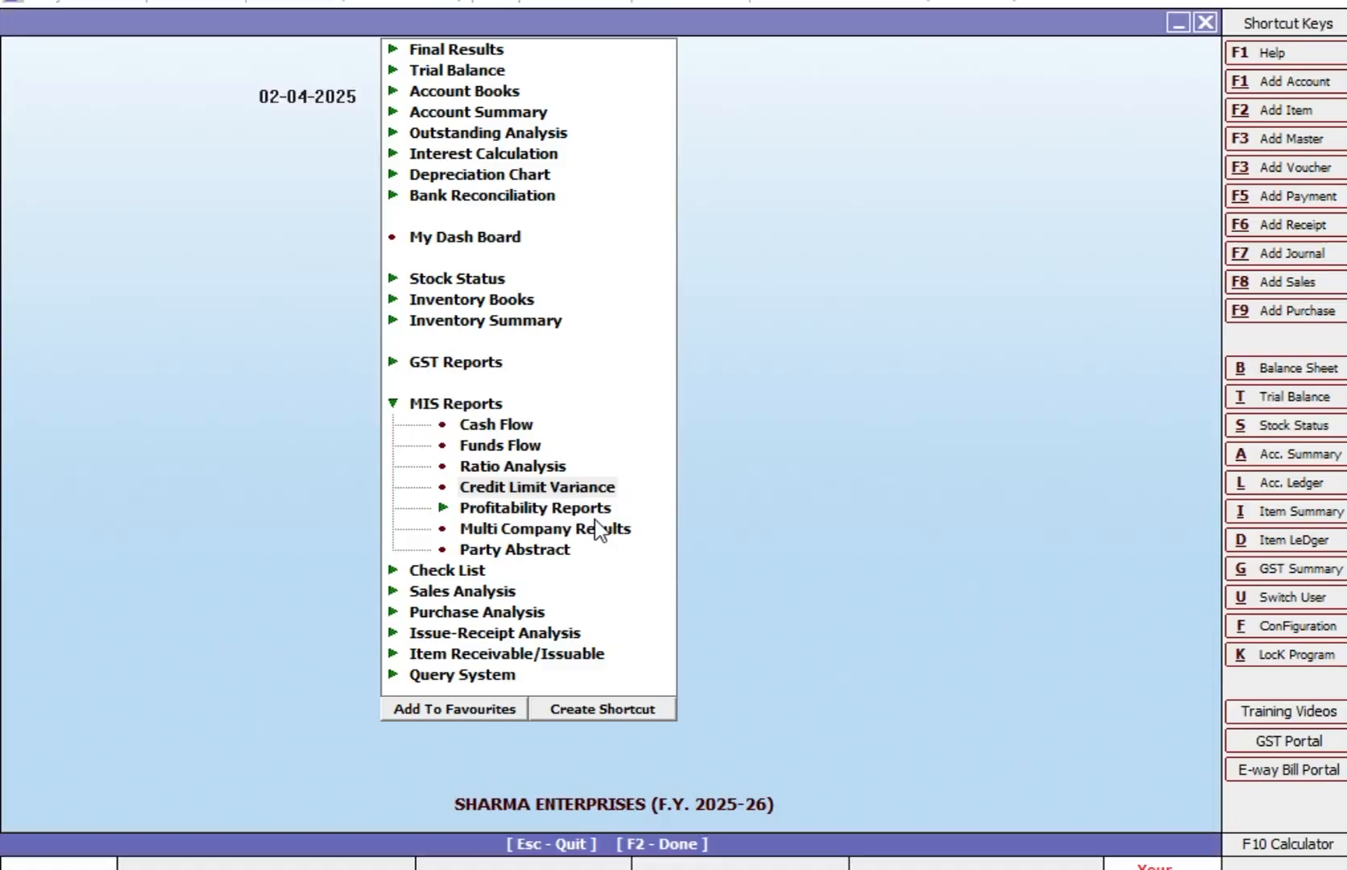
{"action": "type", "text": "30-"}
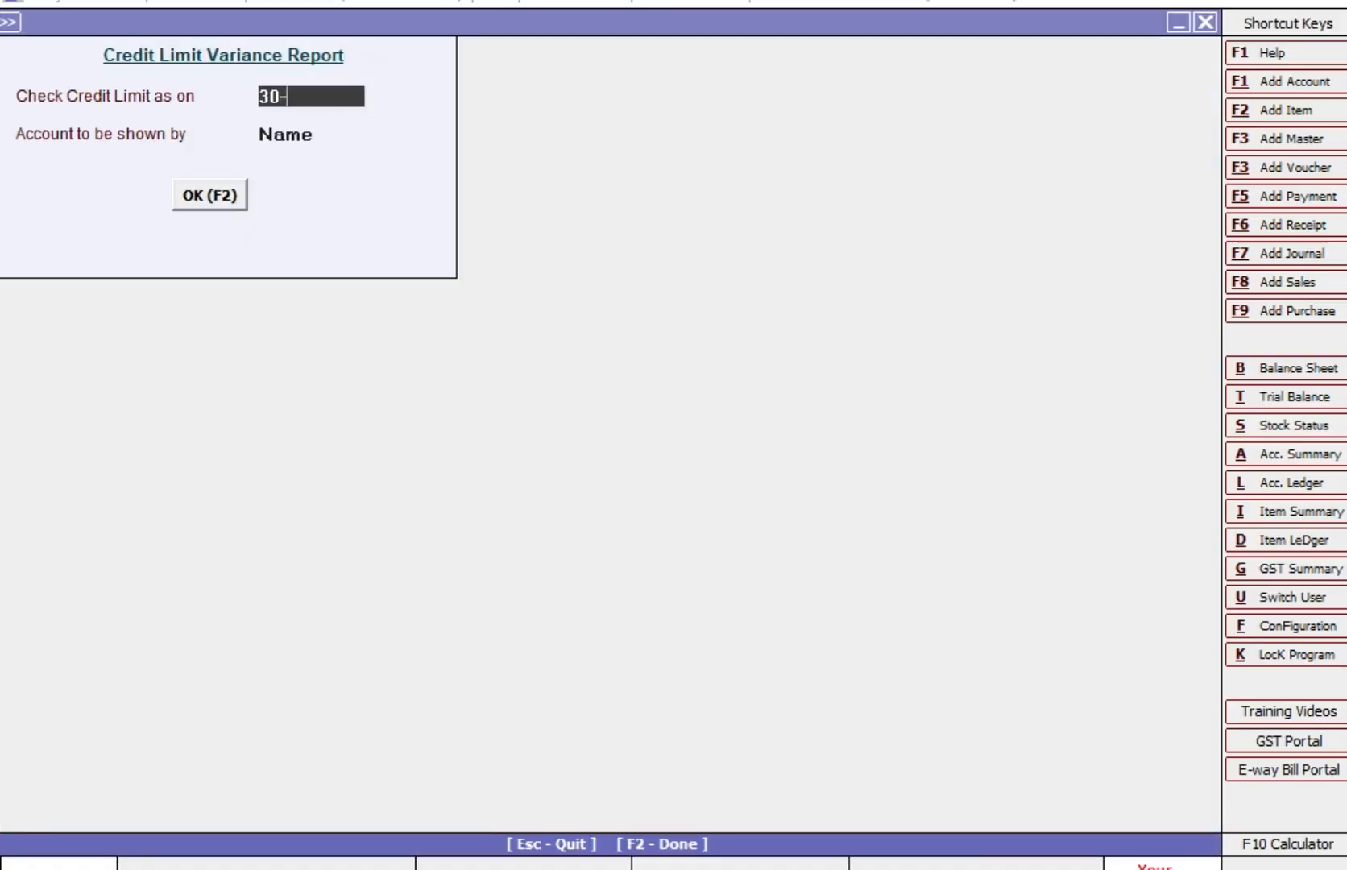
{"action": "key", "text": "Return"}
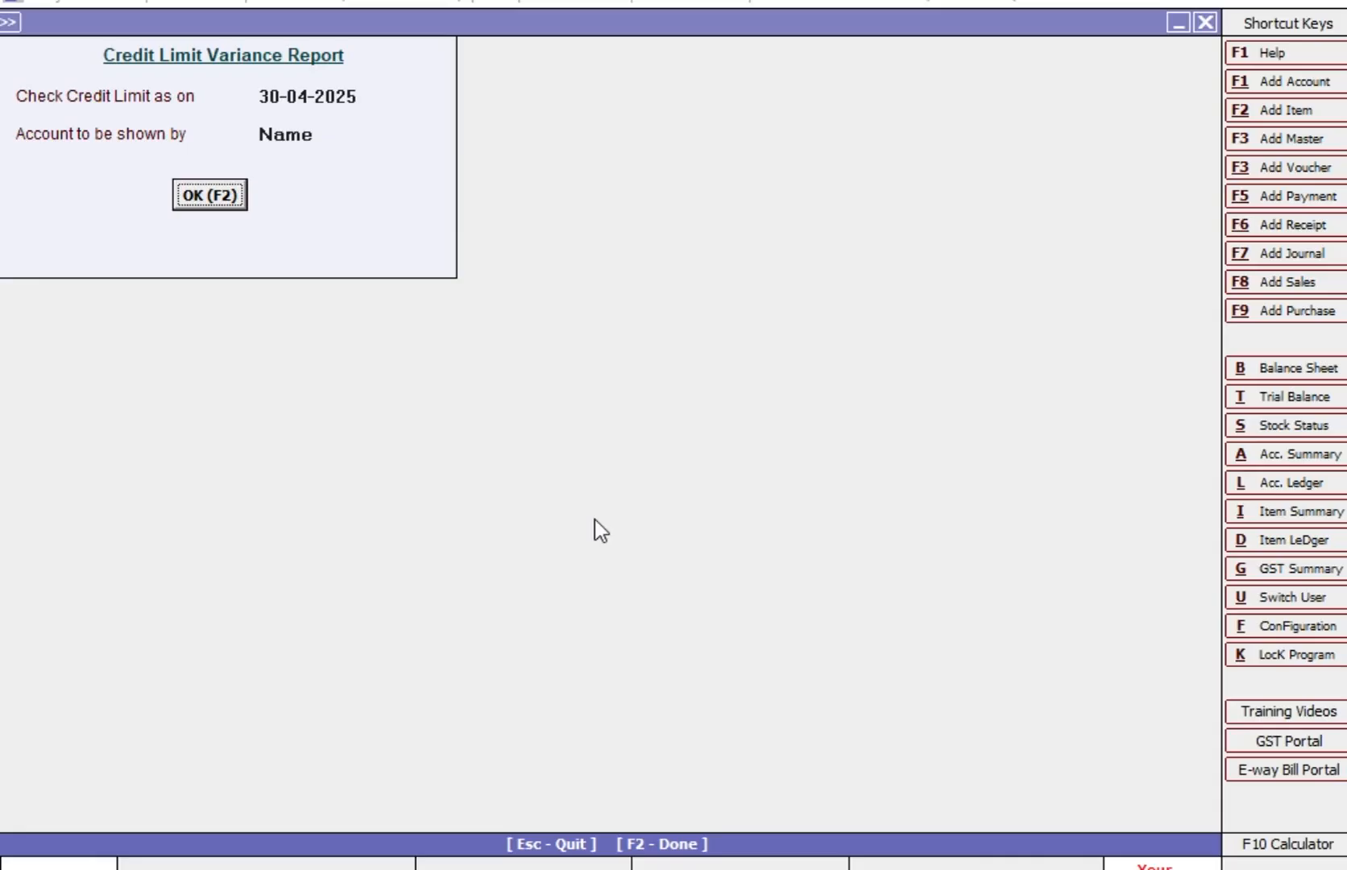
{"action": "key", "text": "Return"}
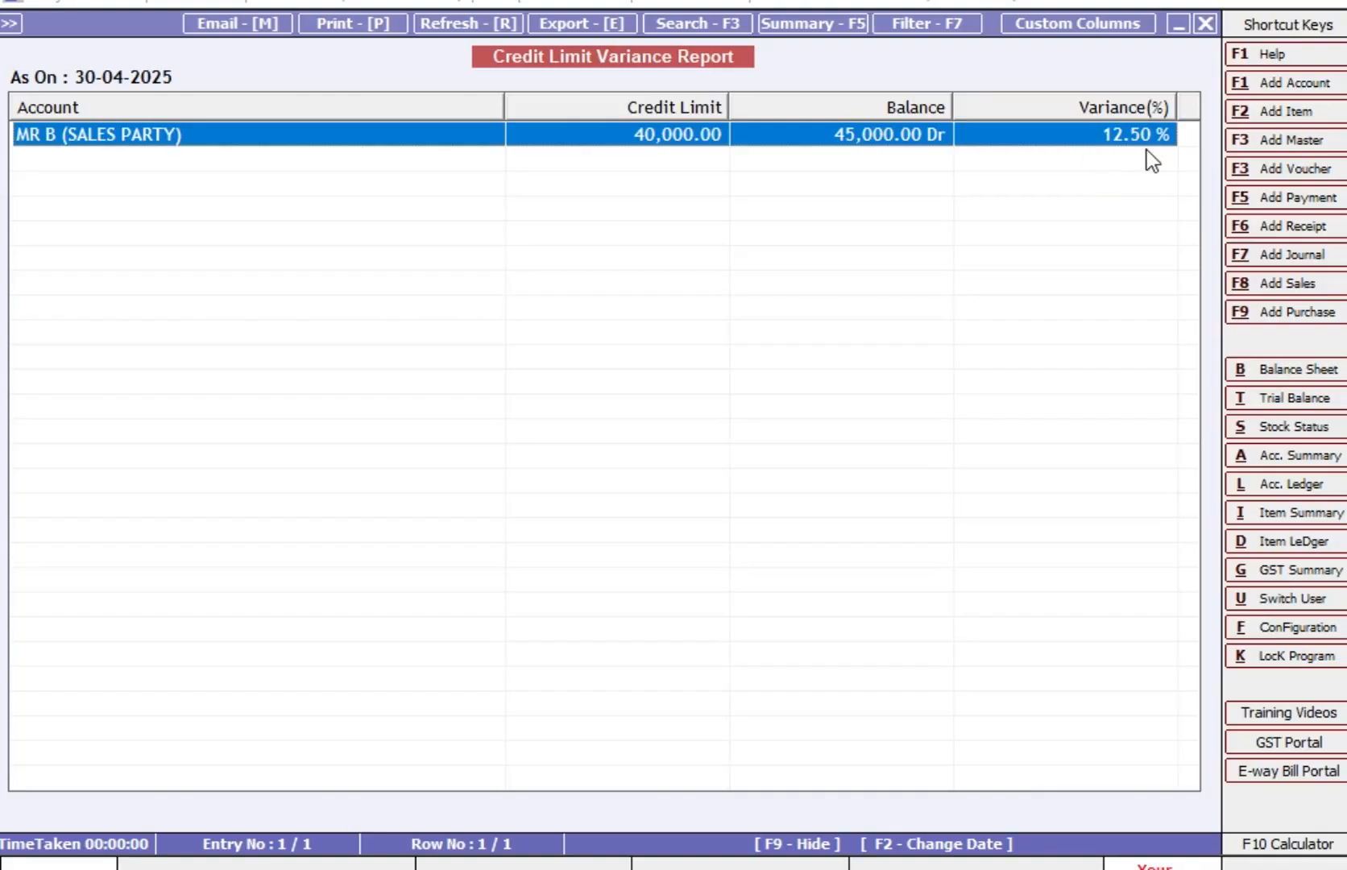
Step: Examine the account ledger of the sales party listed in the variance report, then return to the report
{"action": "key", "text": "Return"}
{"action": "key", "text": "Down"}
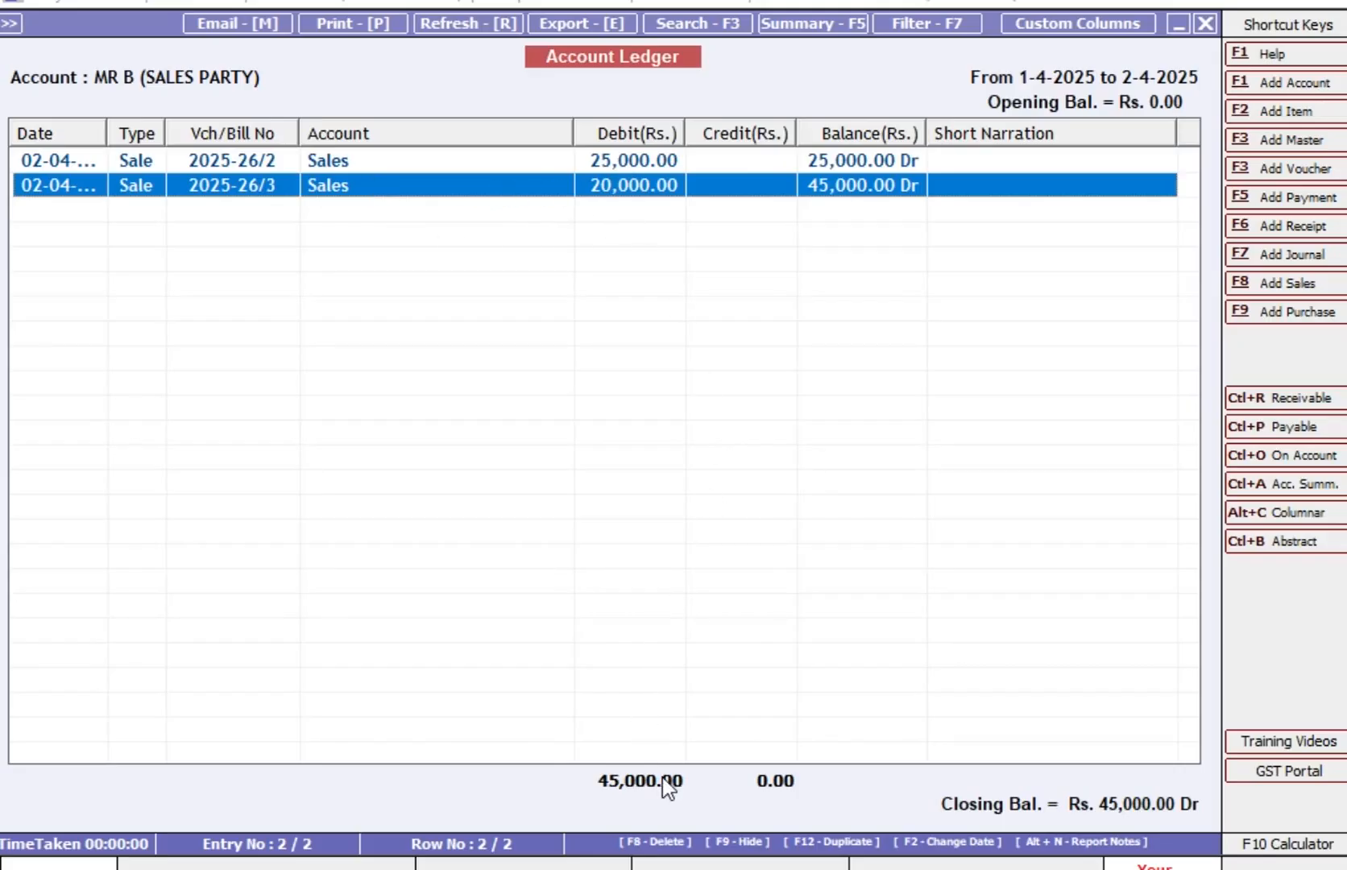
{"action": "key", "text": "Escape"}
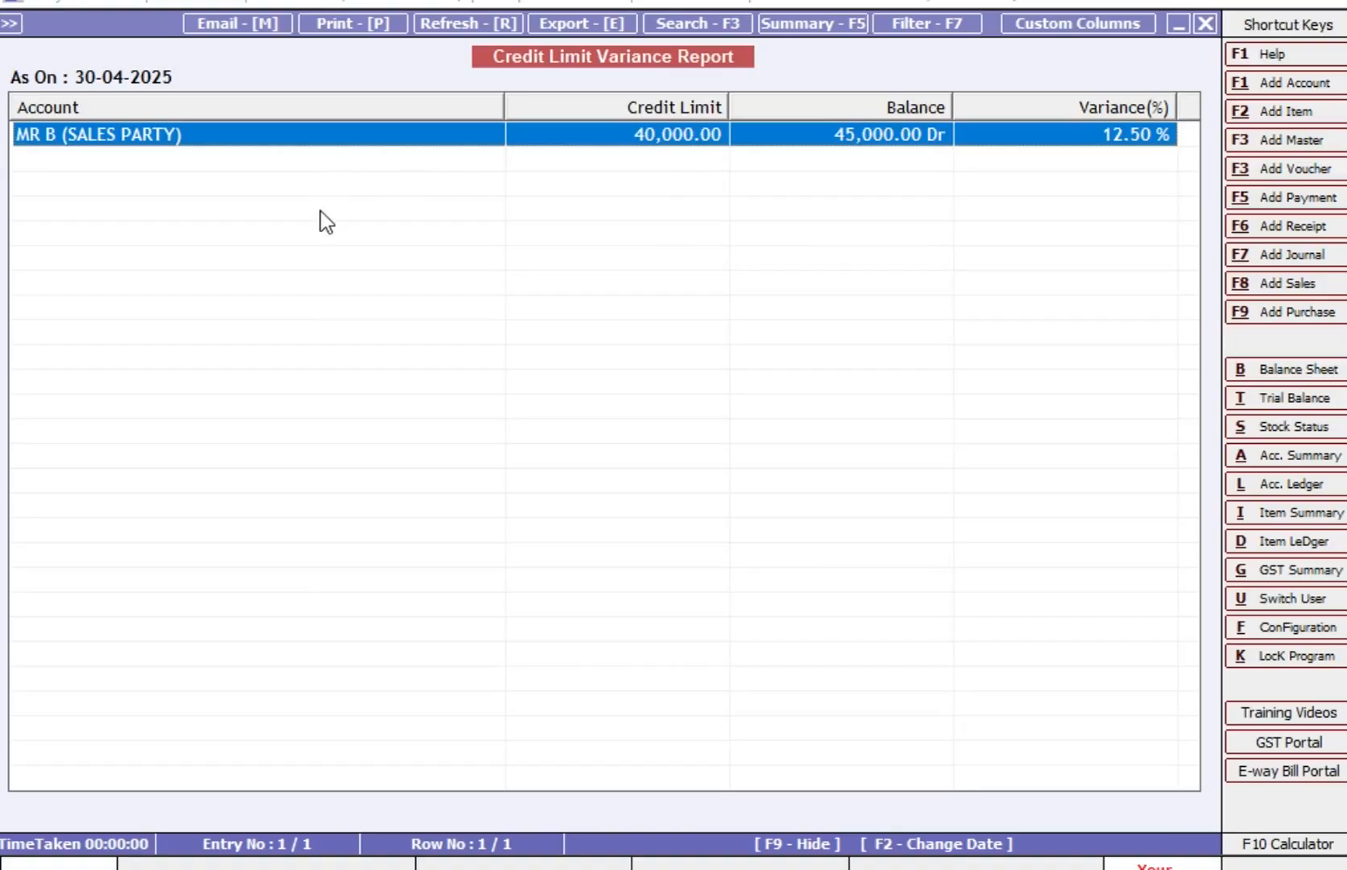
Step: Regenerate the Credit Limit Variance report for all heads as on 30-04-2025
{"action": "key", "text": "Escape"}
{"action": "key", "text": "Return"}
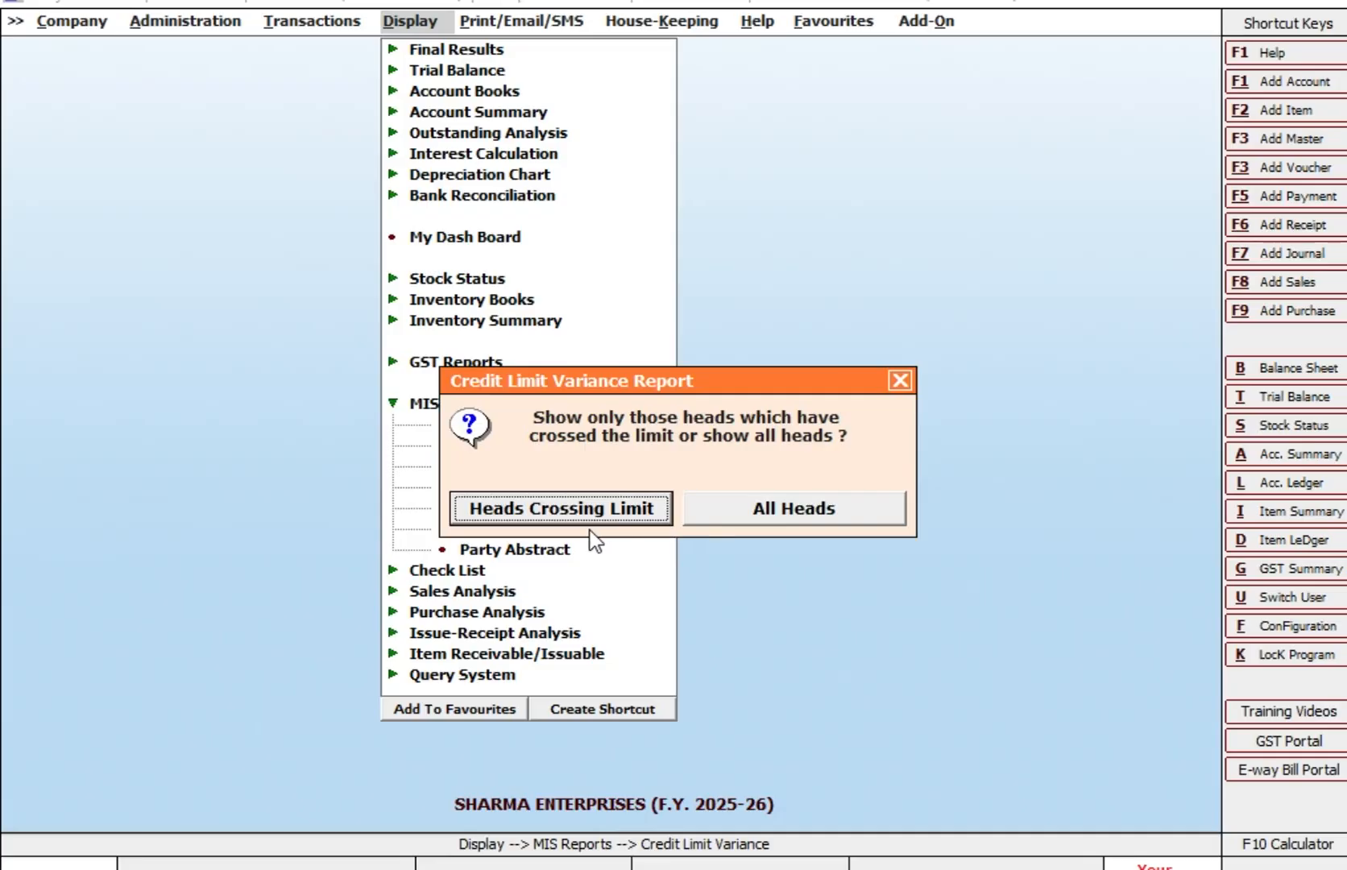
{"action": "left_click", "coordinate": [872, 522]}
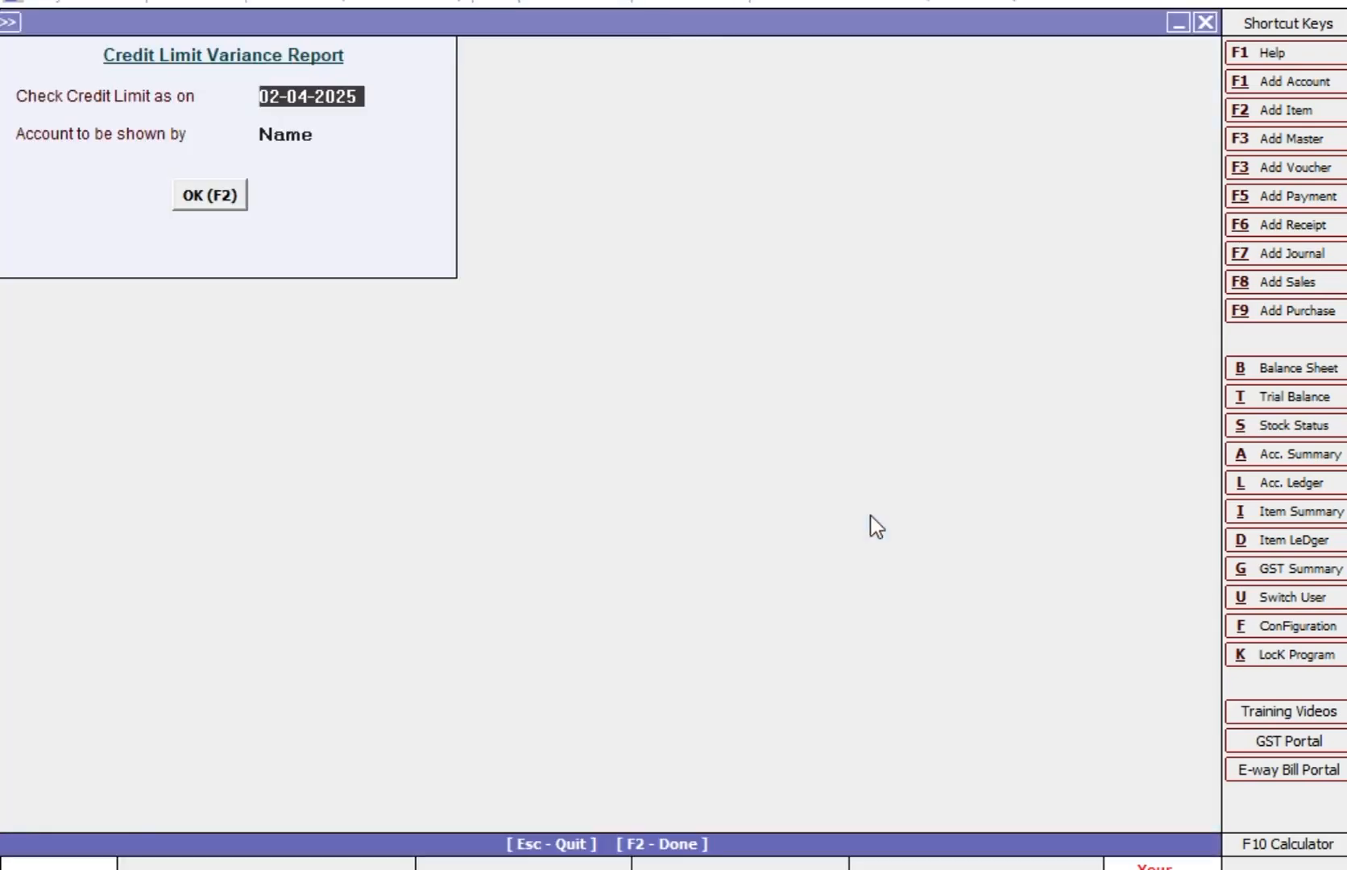
{"action": "type", "text": "30"}
{"action": "key", "text": "Return"}
{"action": "key", "text": "Return"}
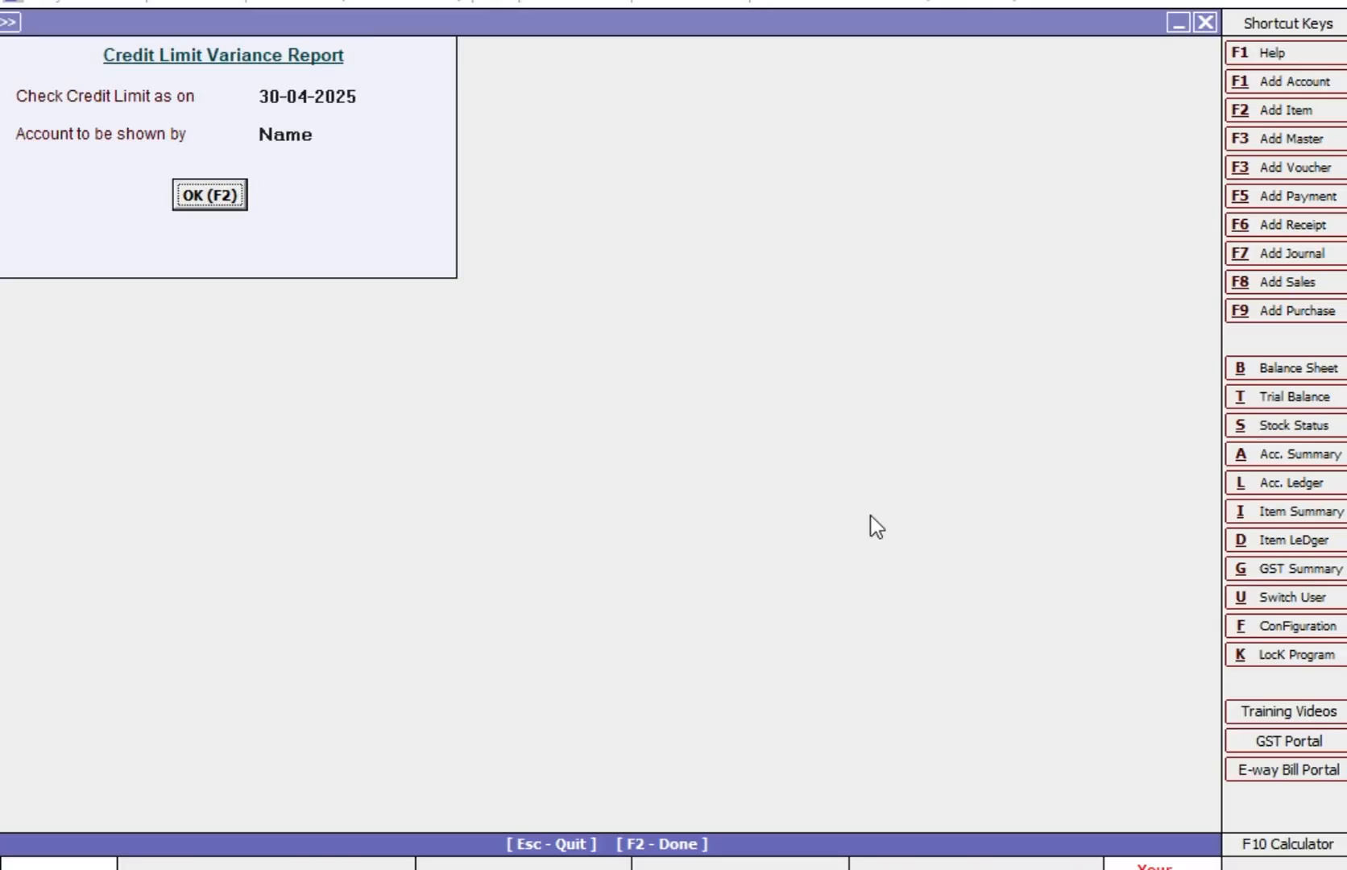
{"action": "key", "text": "Return"}
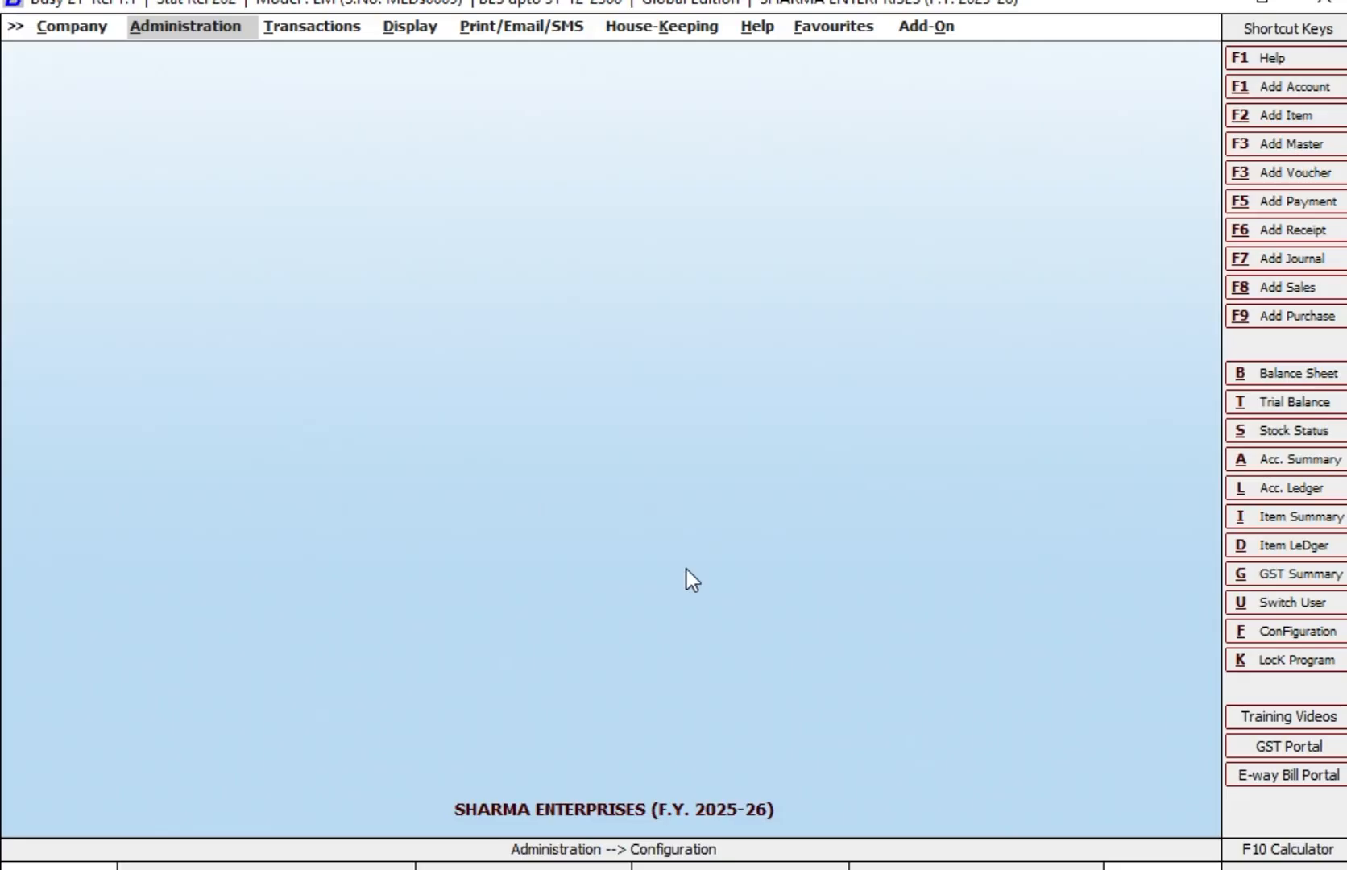
Step: Enable Targets in the Accounts section of Features / Options, save, and exit the configuration
{"action": "left_click", "coordinate": [212, 29]}
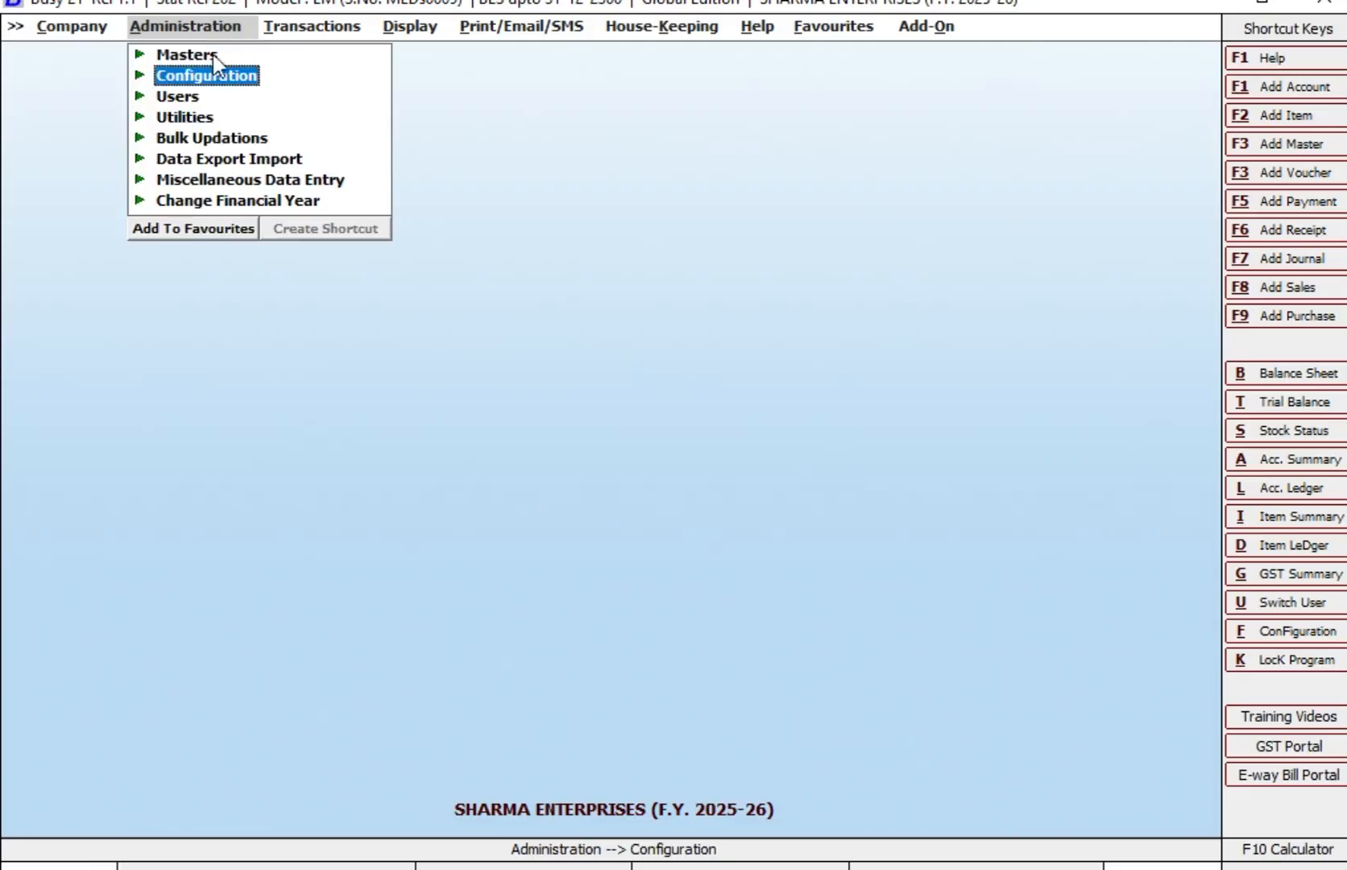
{"action": "left_click", "coordinate": [219, 78]}
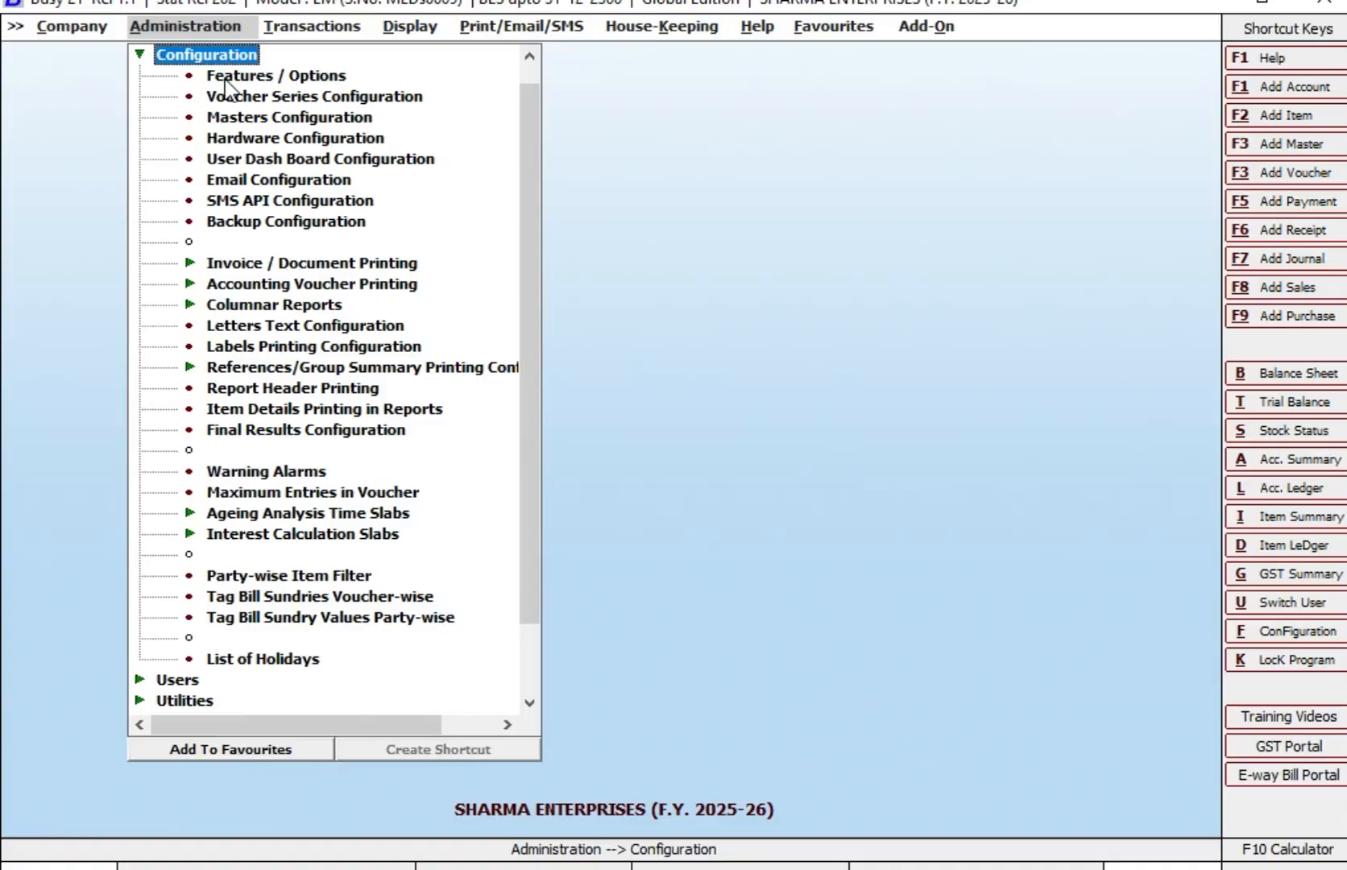
{"action": "left_click", "coordinate": [226, 78]}
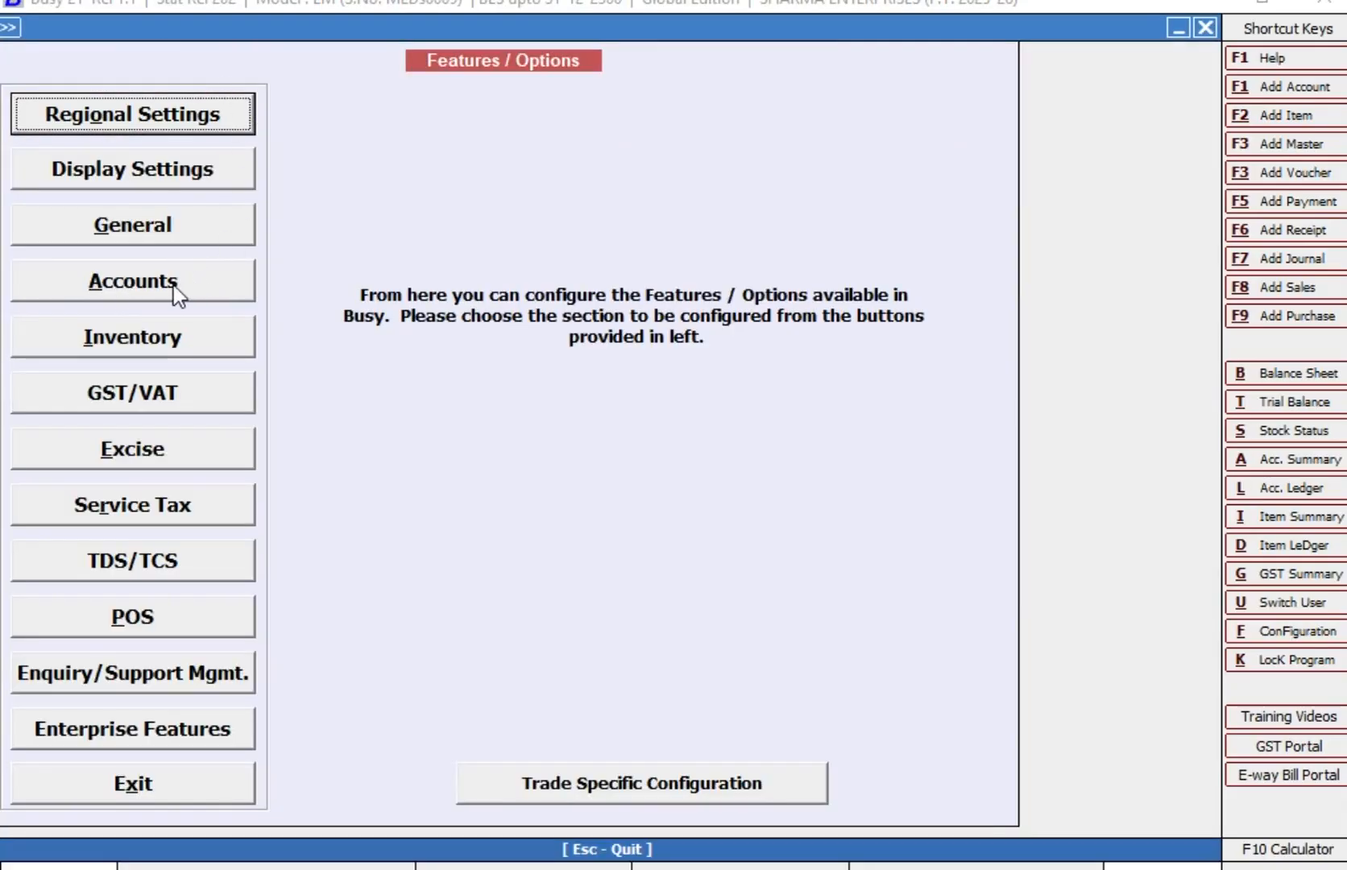
{"action": "left_click", "coordinate": [173, 286]}
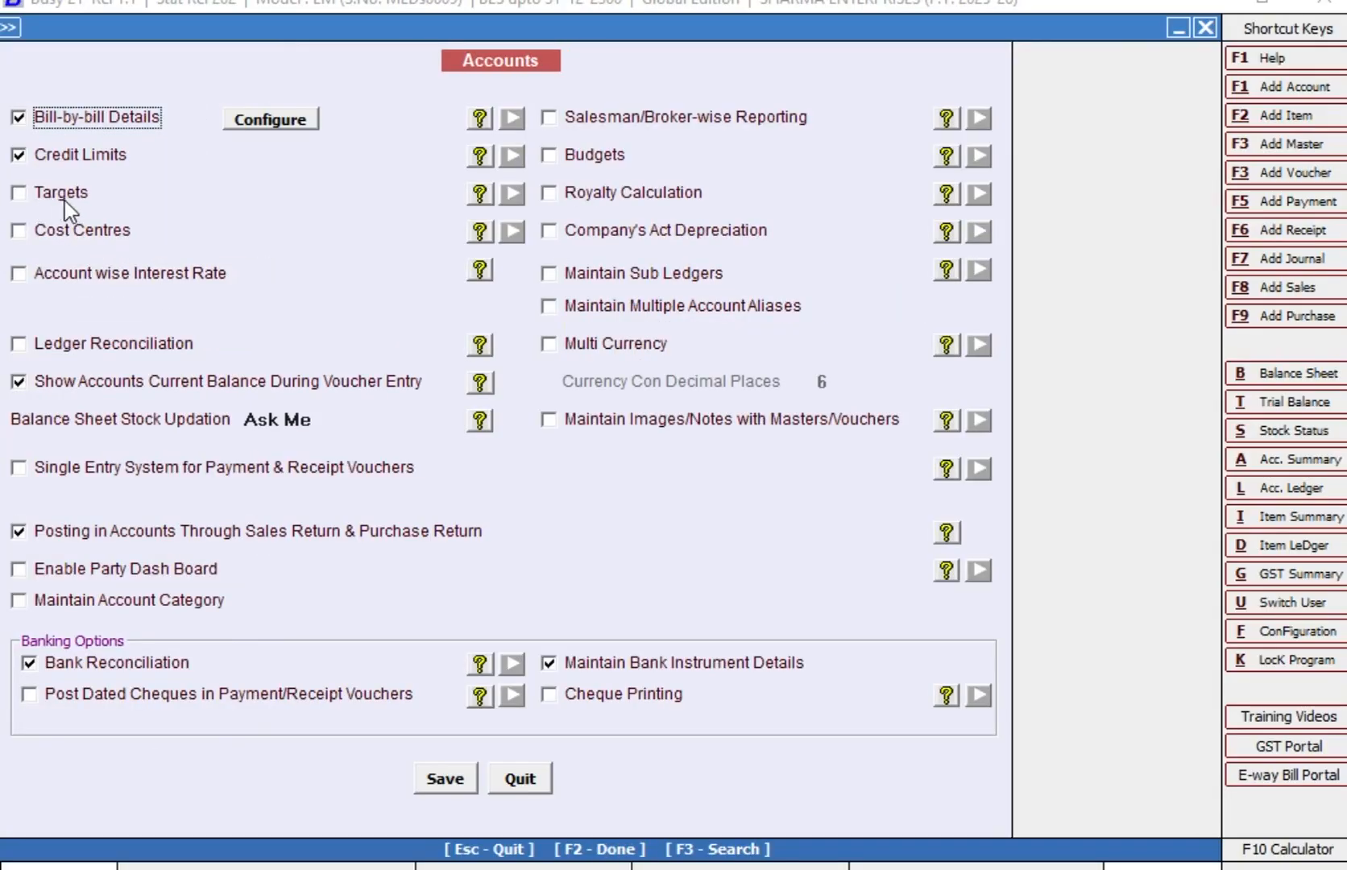
{"action": "left_click", "coordinate": [64, 201]}
{"action": "left_click", "coordinate": [434, 785]}
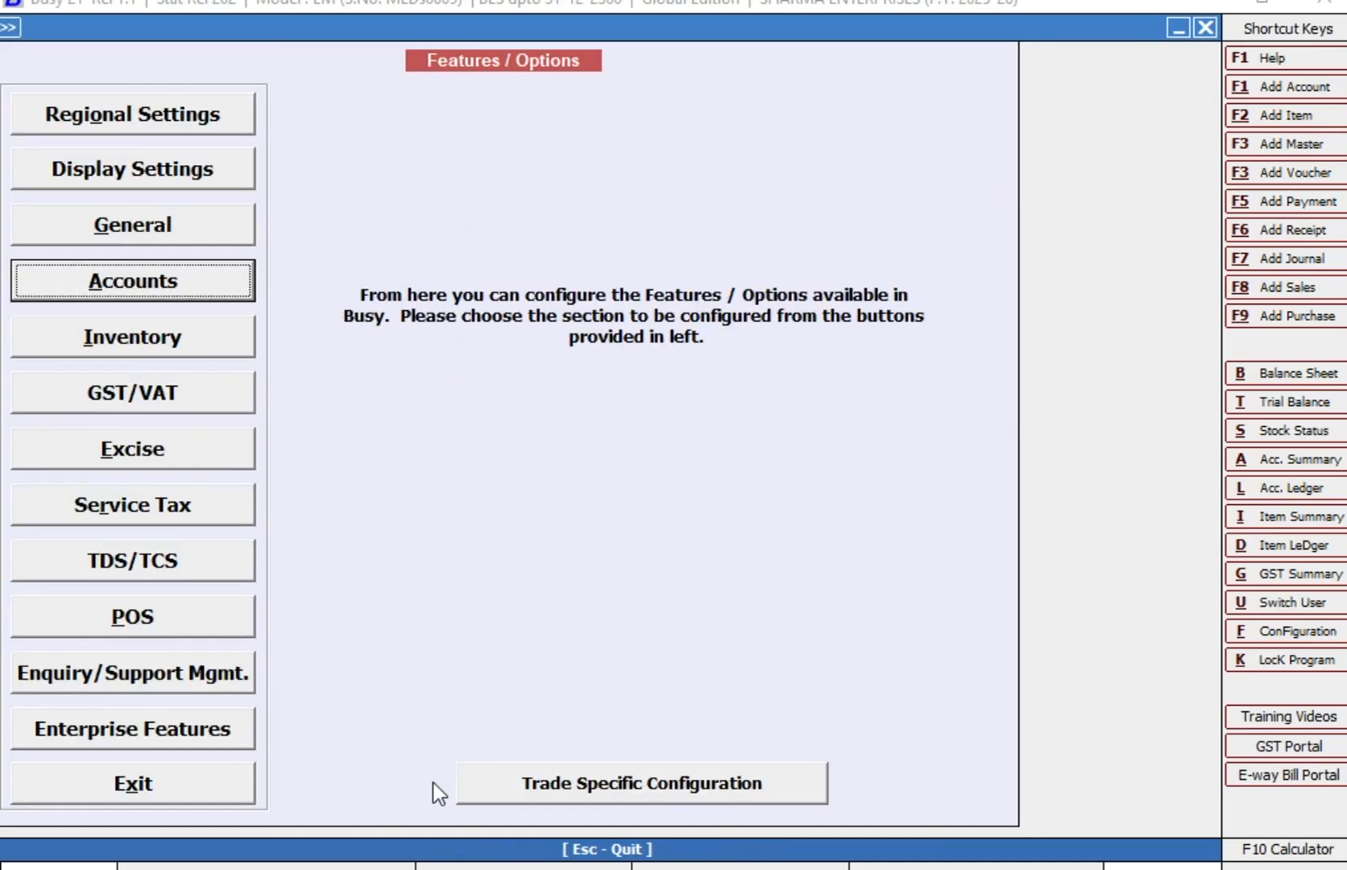
{"action": "key", "text": "Escape"}
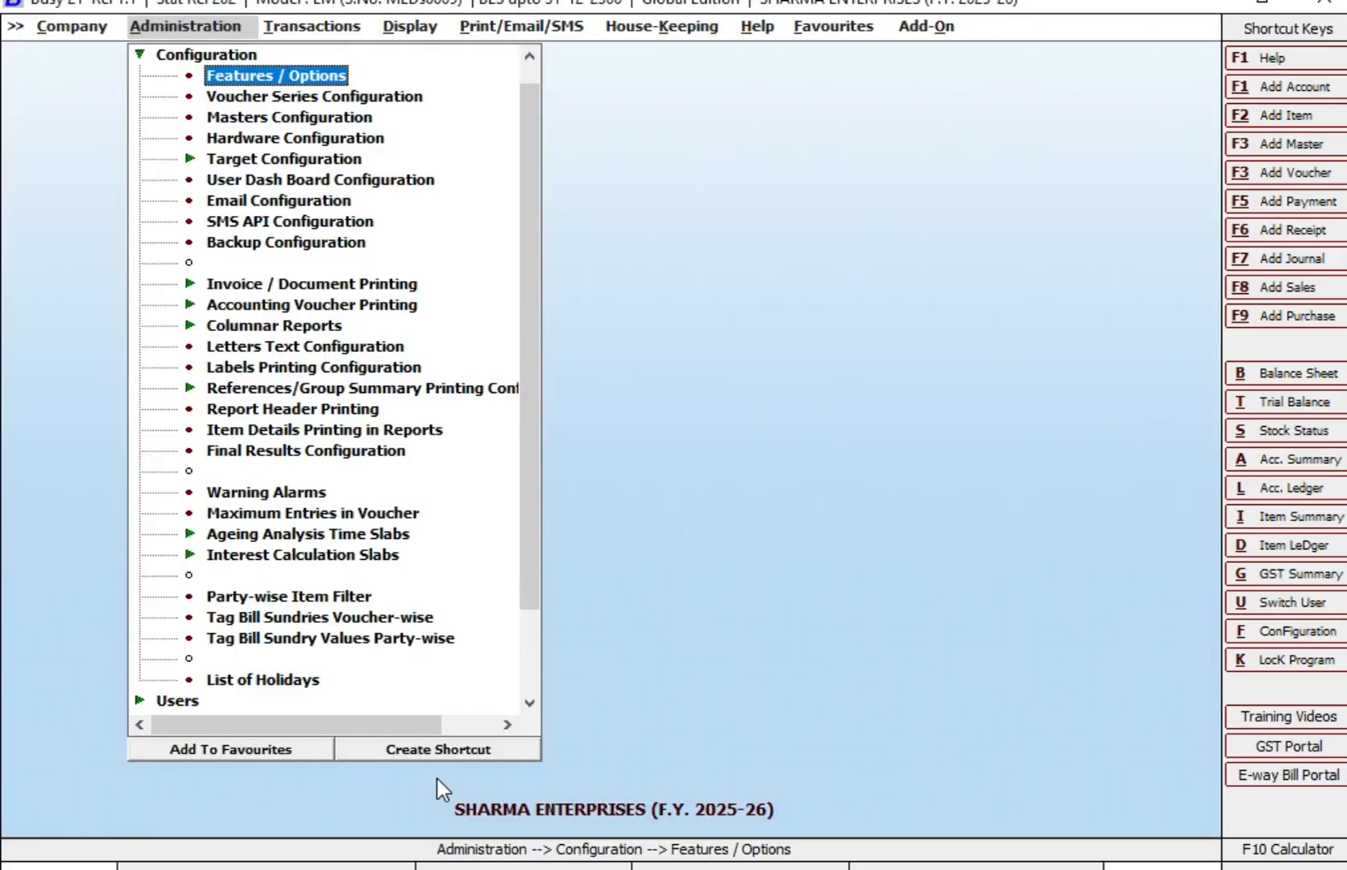
{"action": "key", "text": "Escape"}
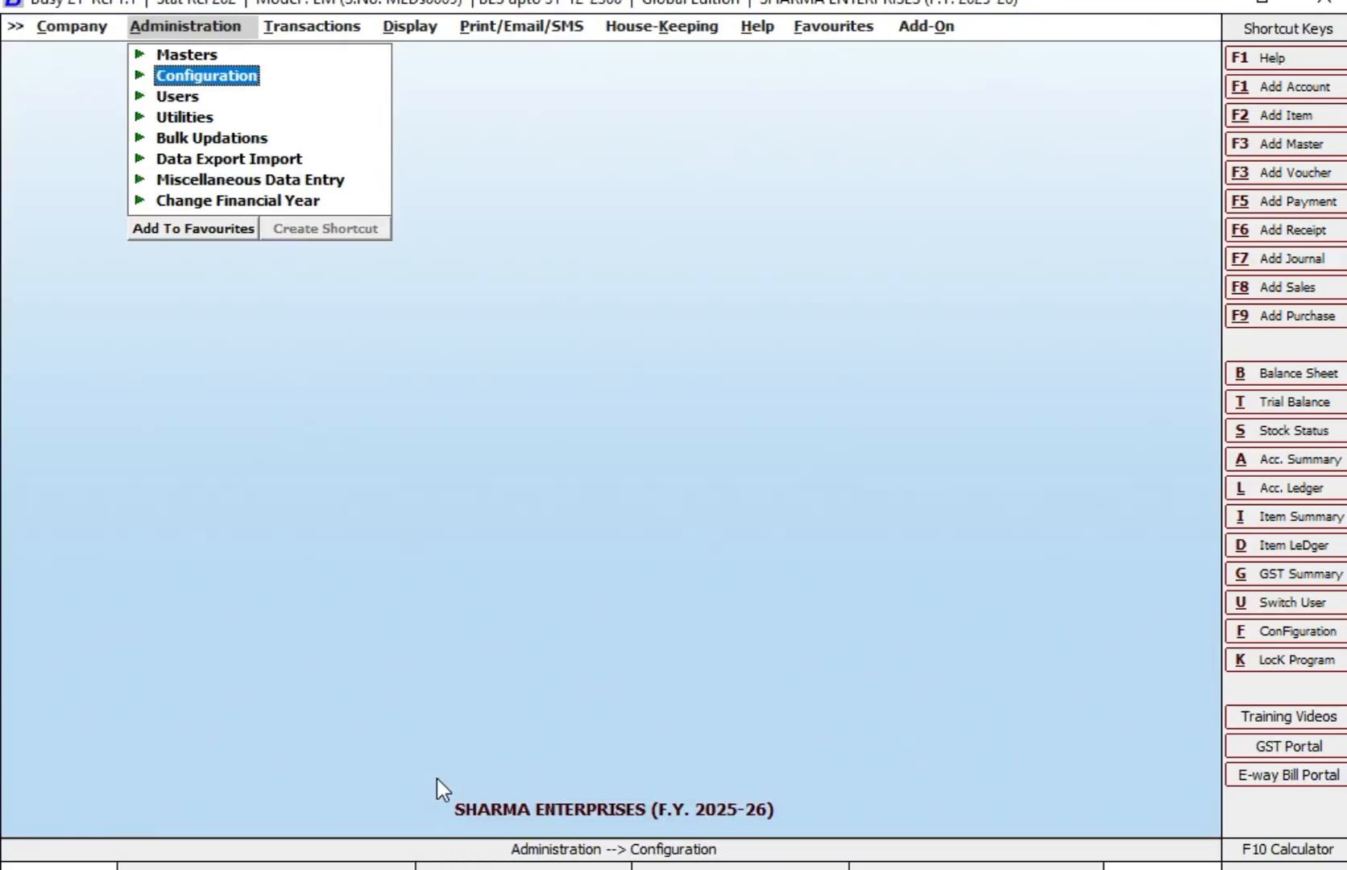
{"action": "key", "text": "Return"}
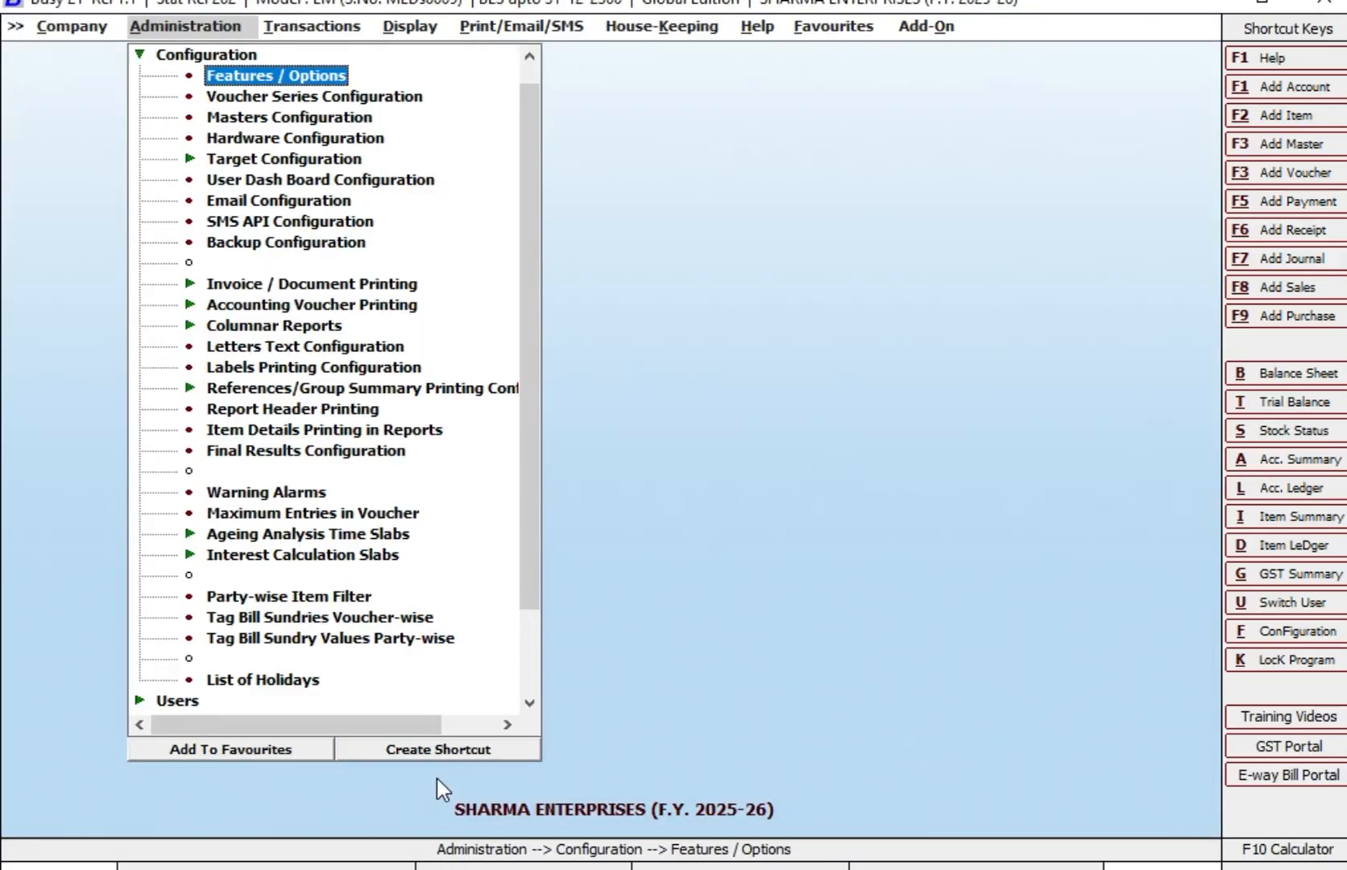
{"action": "key", "text": "Down"}
{"action": "key", "text": "Down"}
{"action": "key", "text": "Down"}
{"action": "key", "text": "Down"}
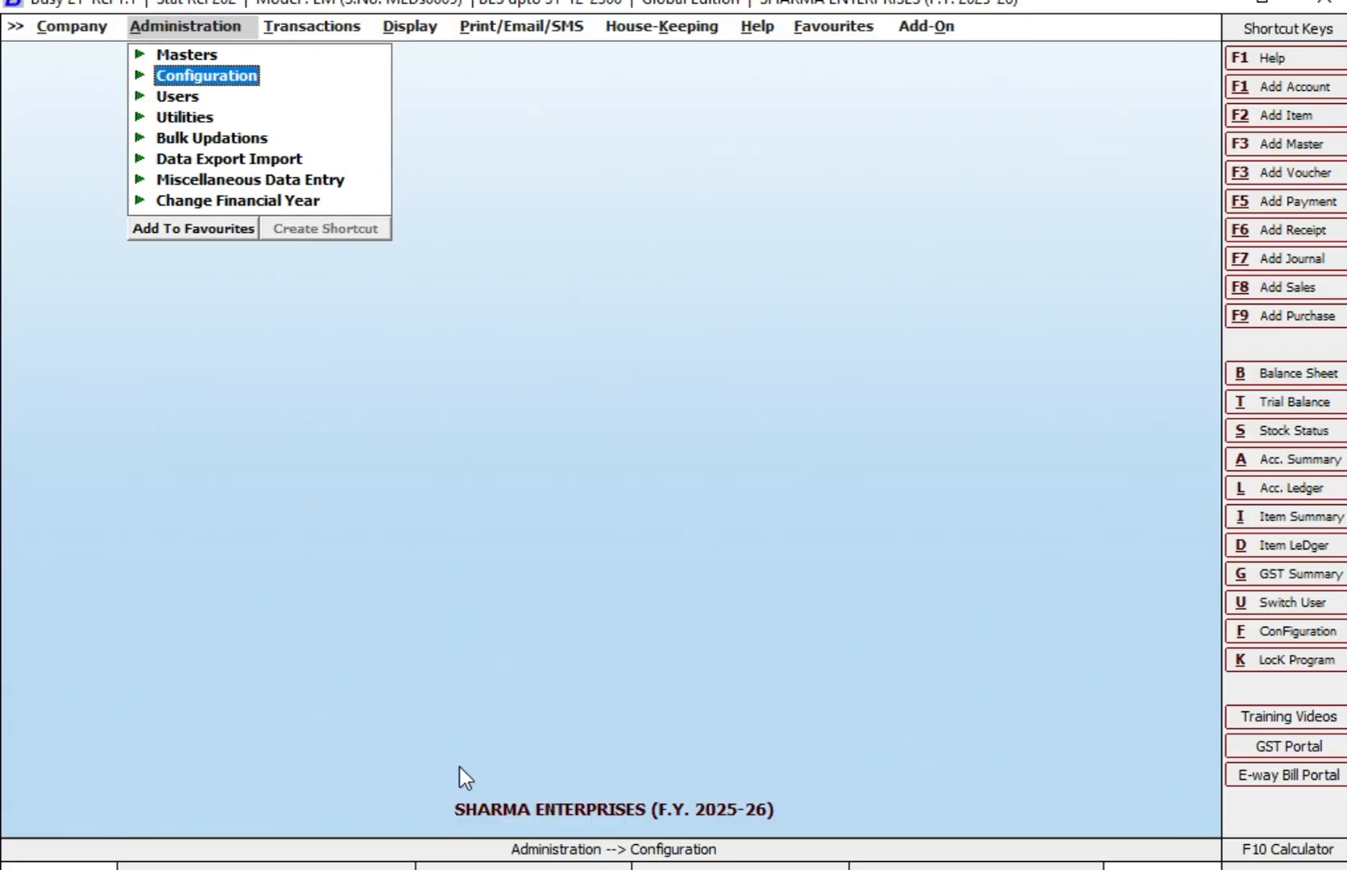
Step: Open the Sales Target Configuration and add a new target format named TARGETS 25-10
{"action": "left_click", "coordinate": [239, 76]}
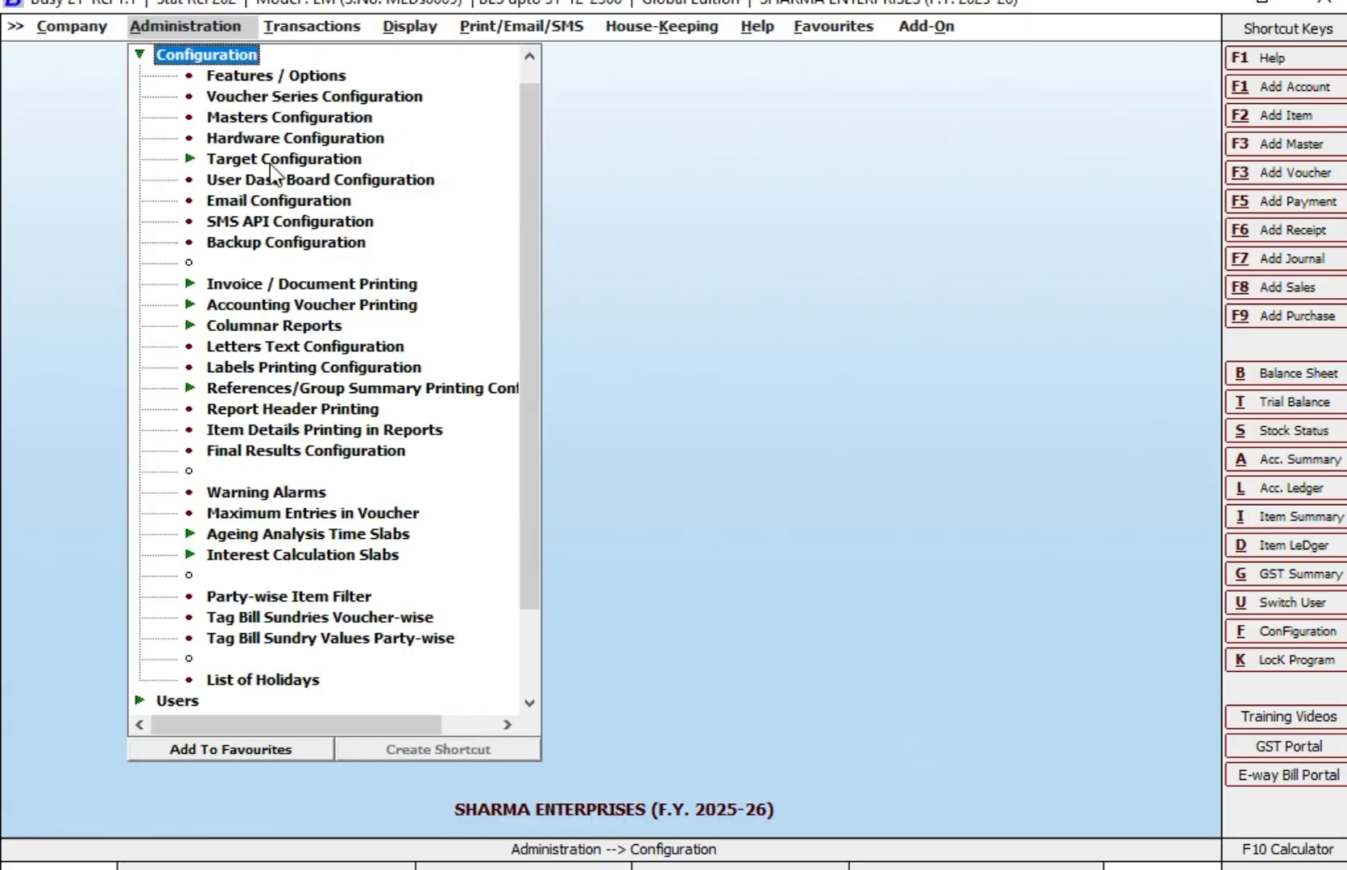
{"action": "left_click", "coordinate": [255, 165]}
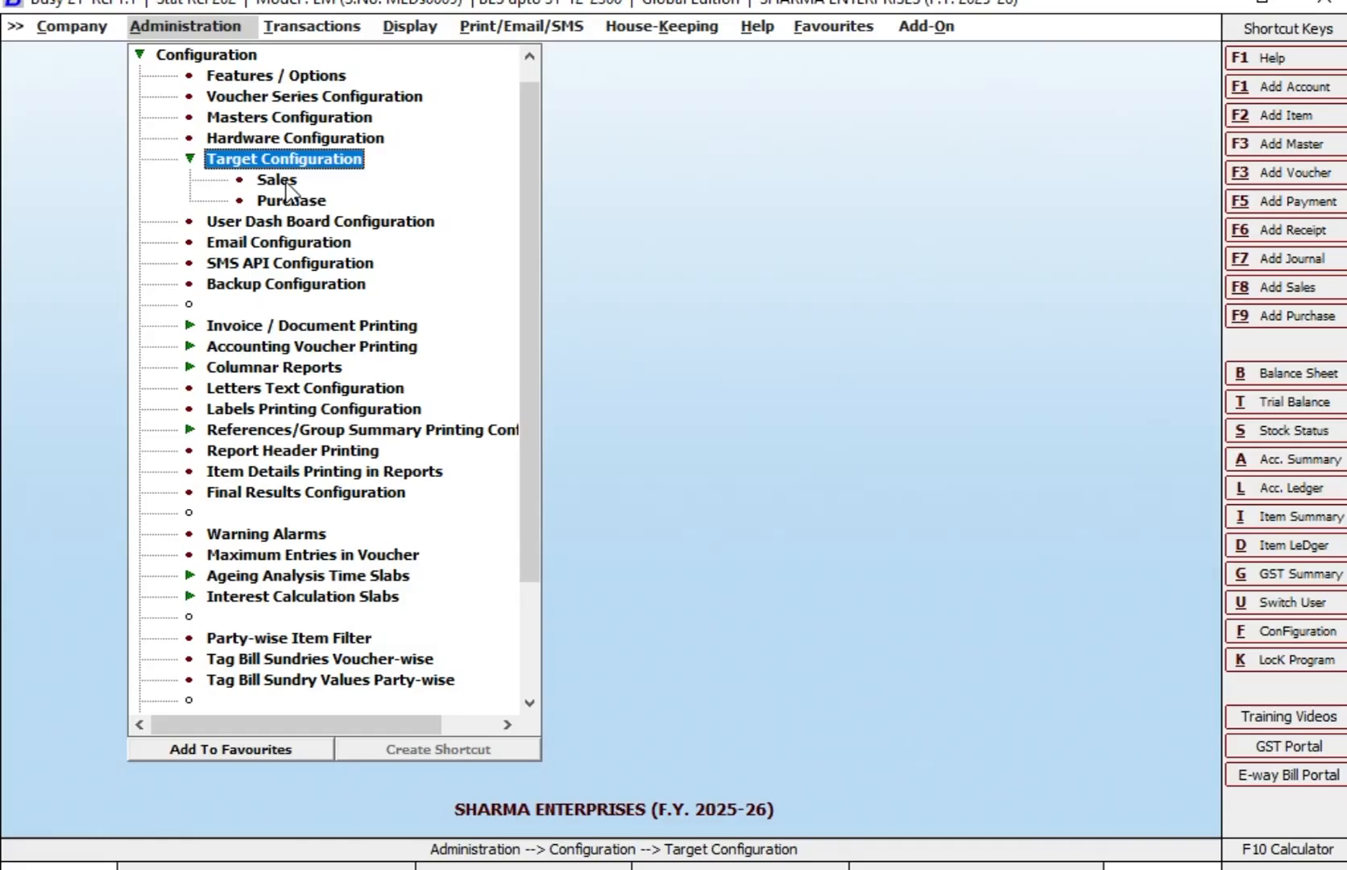
{"action": "left_click", "coordinate": [285, 182]}
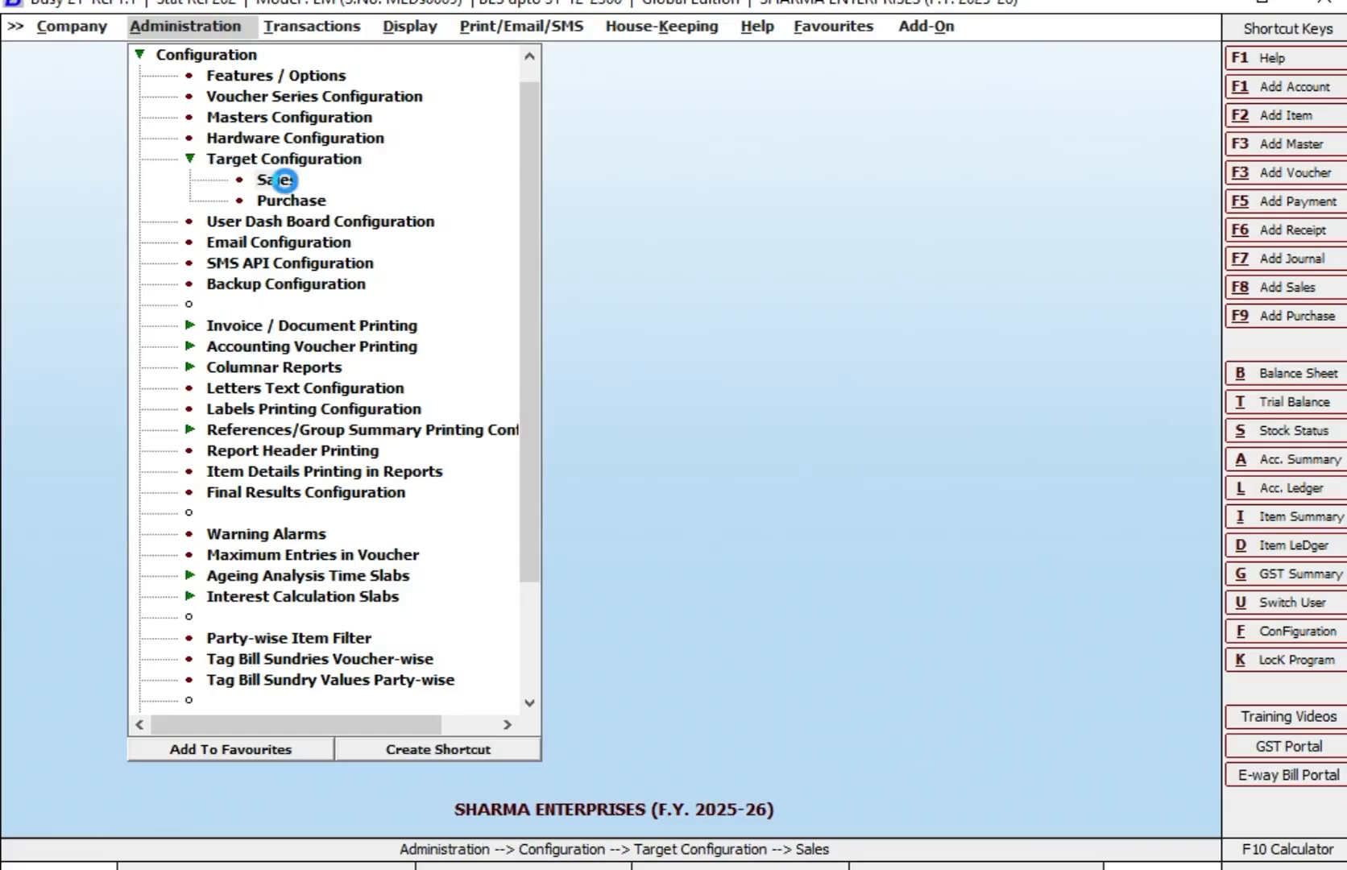
{"action": "double_click", "coordinate": [275, 181]}
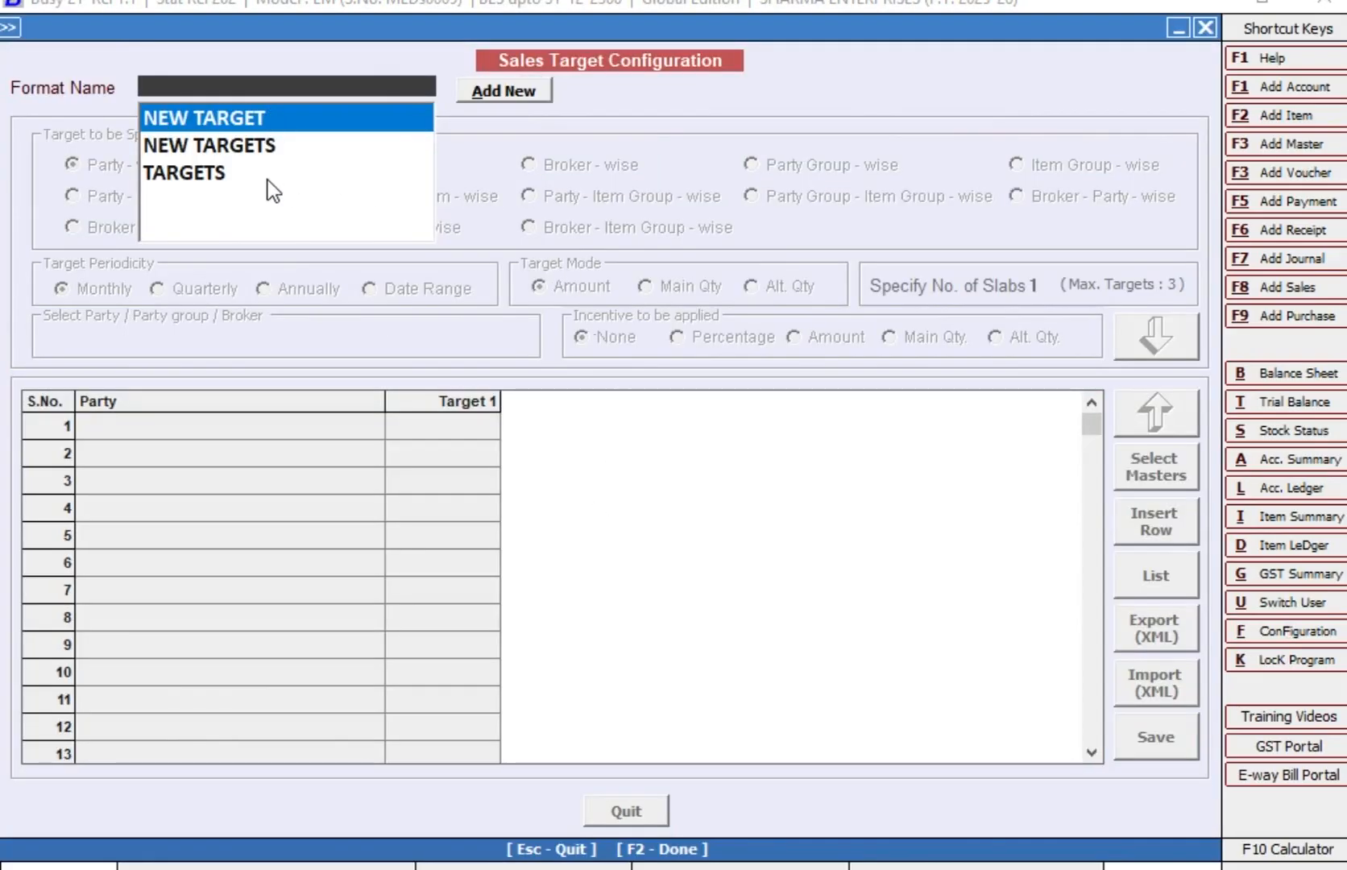
{"action": "left_click", "coordinate": [495, 100]}
{"action": "left_click", "coordinate": [496, 100]}
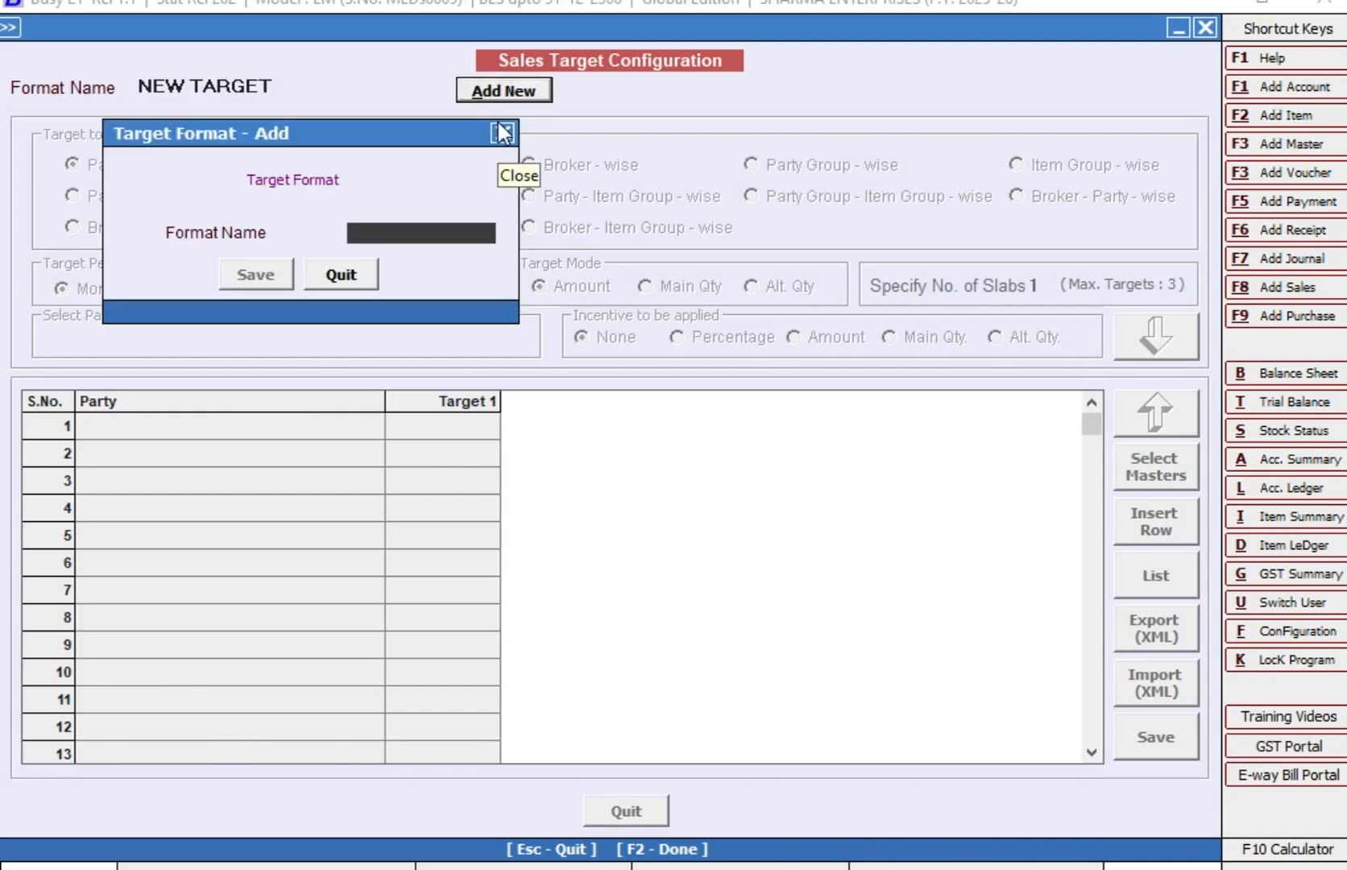
{"action": "type", "text": "TARG"}
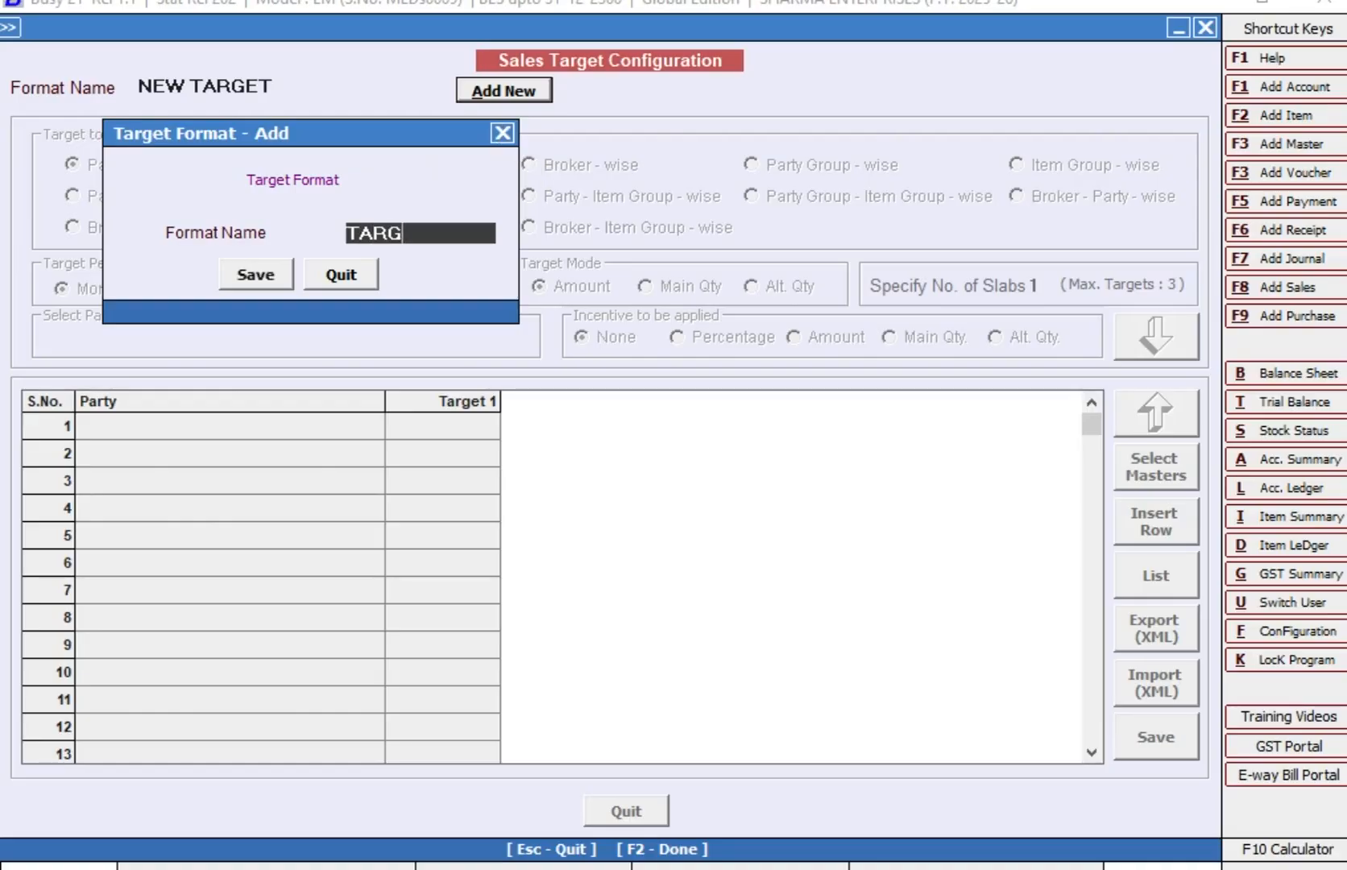
{"action": "type", "text": "ETS 25-10"}
{"action": "key", "text": "Return"}
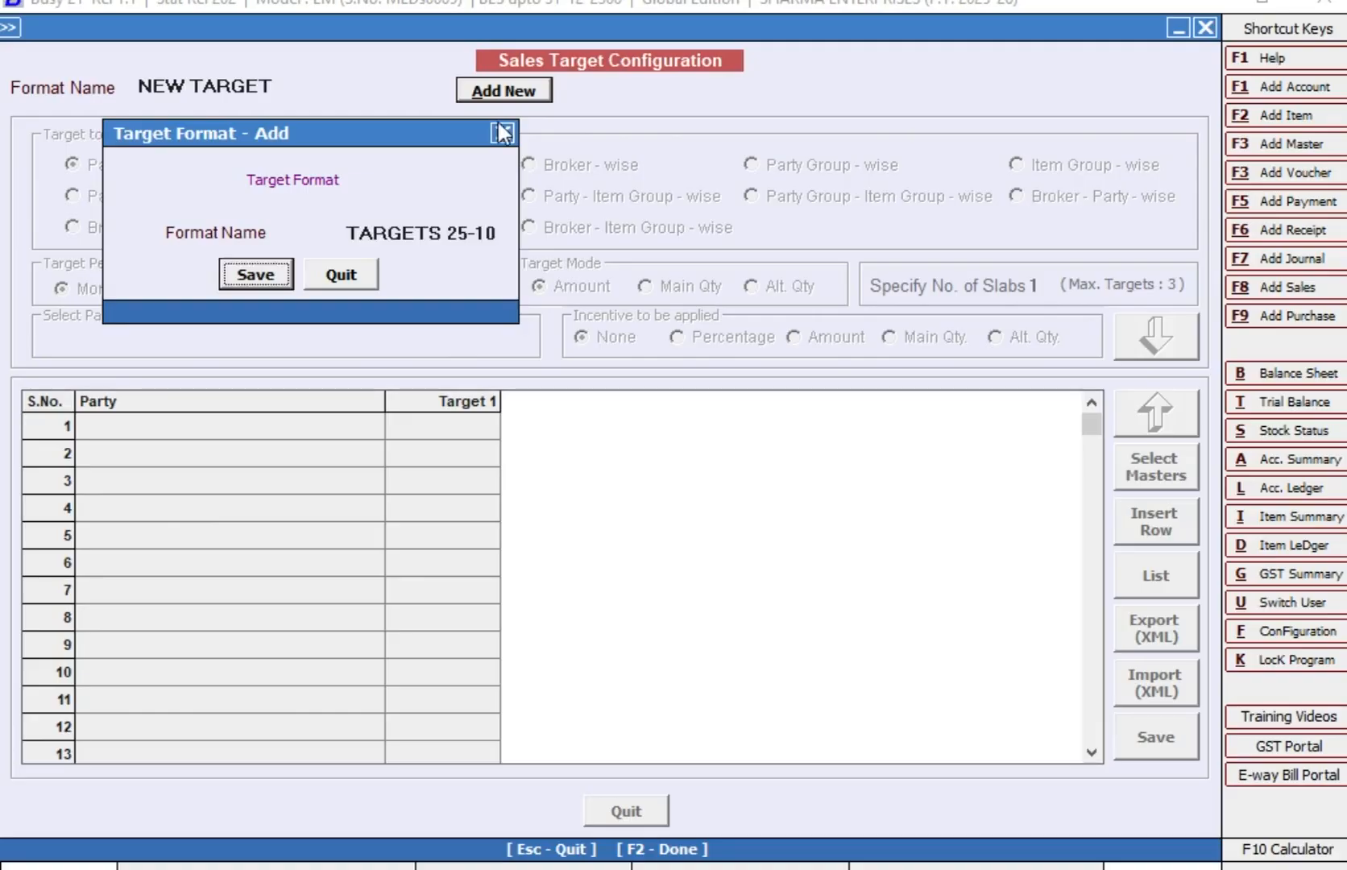
{"action": "key", "text": "Return"}
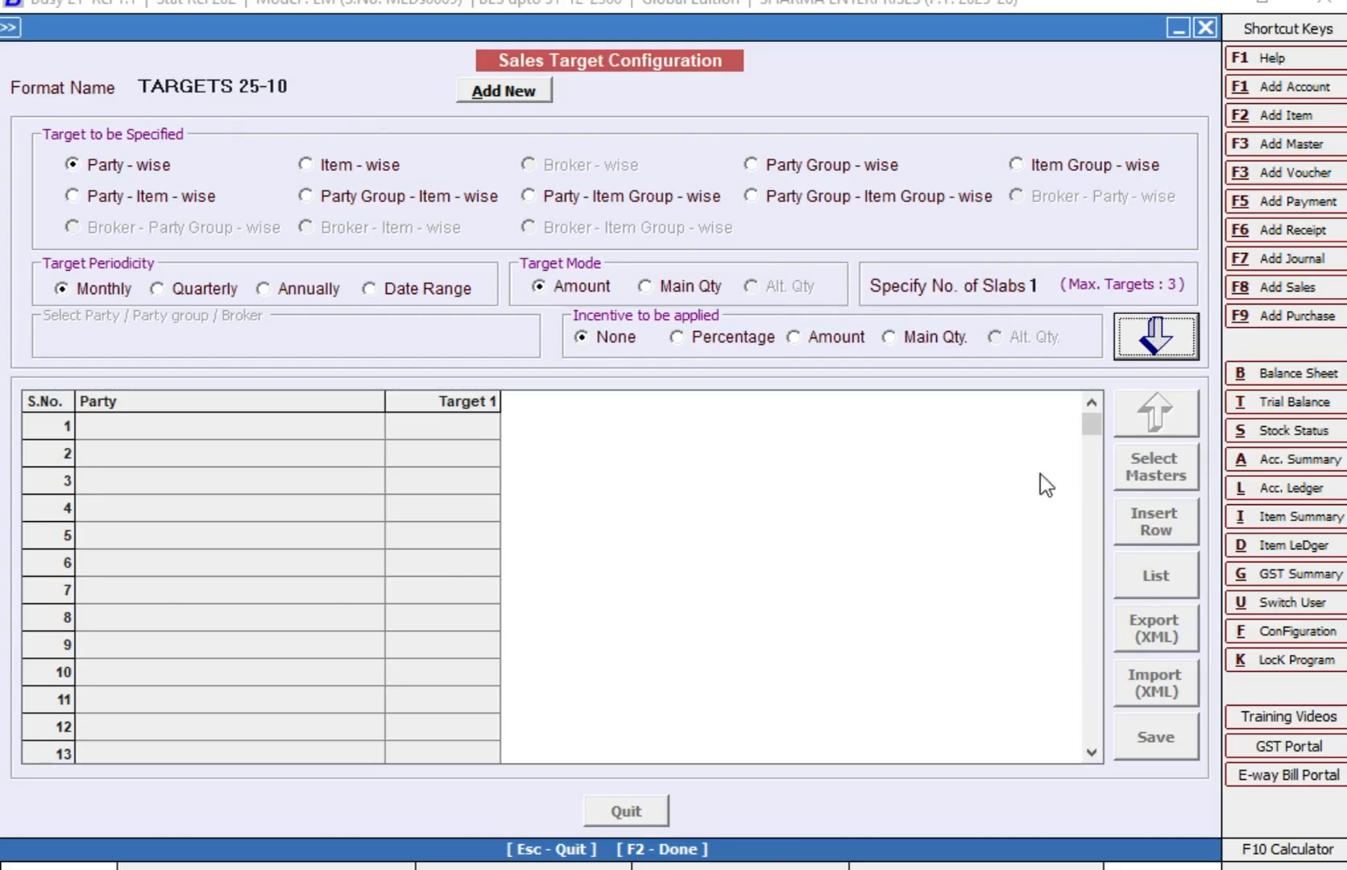
Step: Configure the format for party-wise monthly targets with Percentage incentive and 2 slabs, and proceed to the target entry grid
{"action": "left_click", "coordinate": [120, 172]}
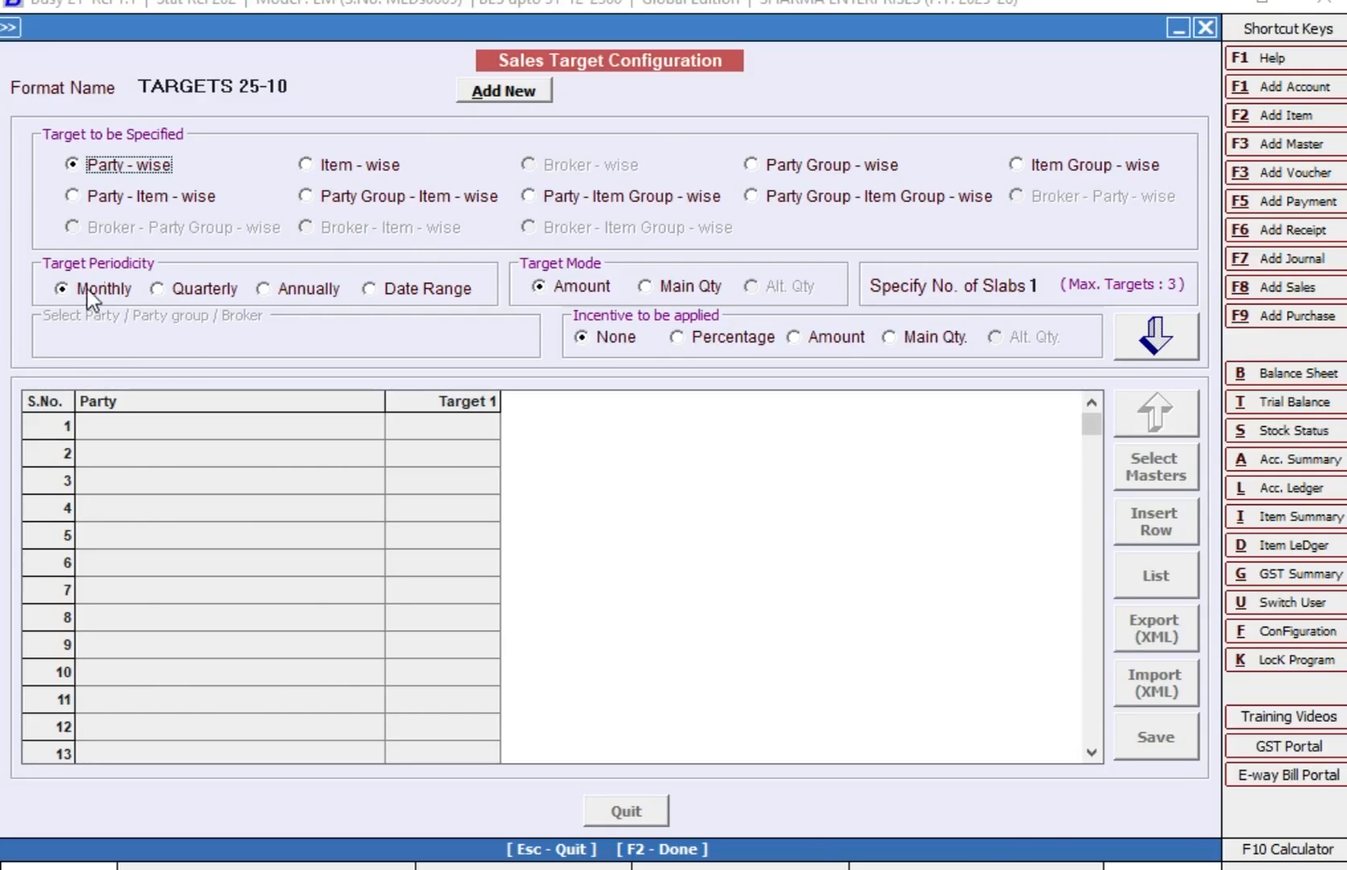
{"action": "left_click", "coordinate": [111, 291]}
{"action": "left_click", "coordinate": [677, 337]}
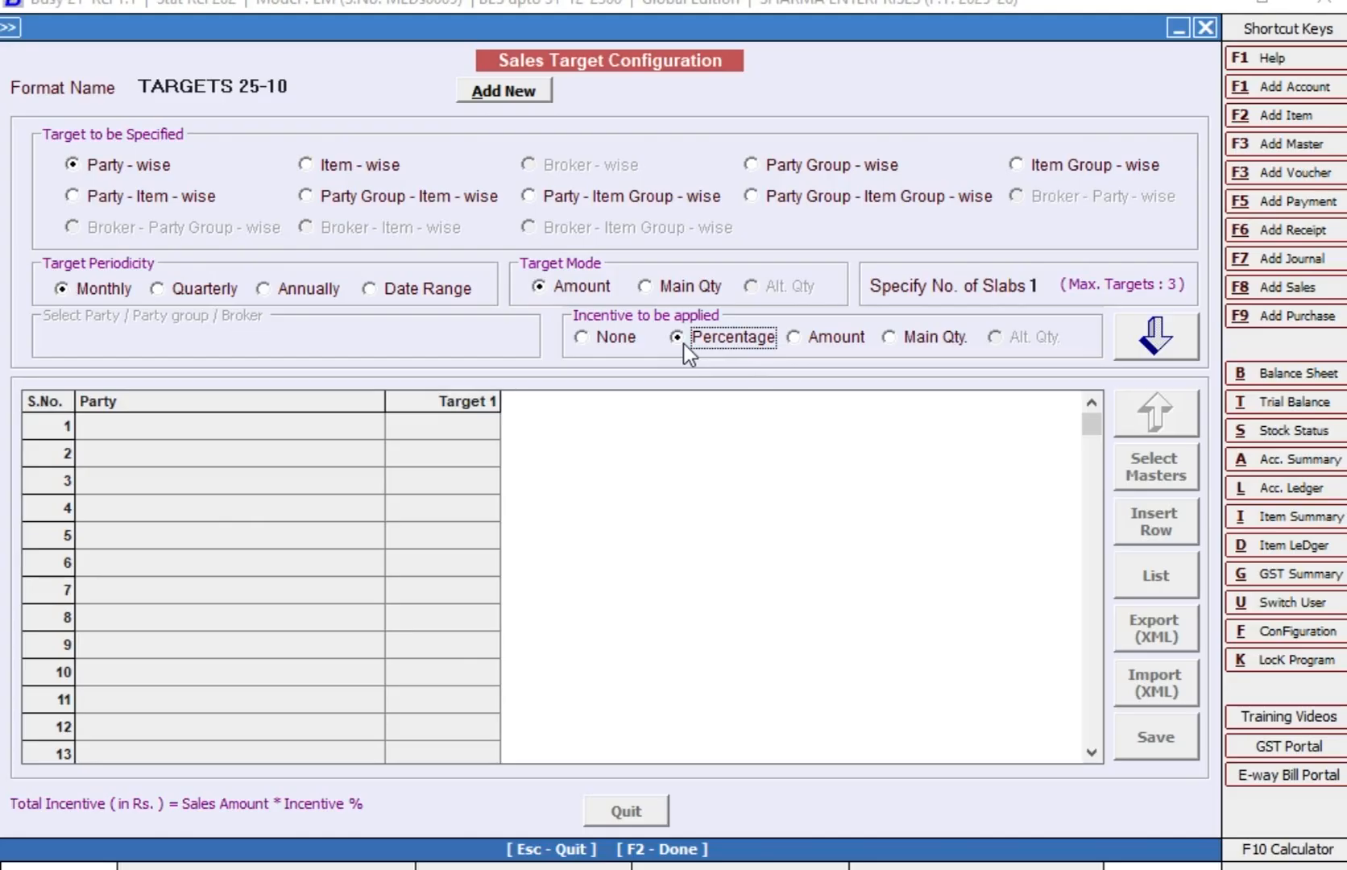
{"action": "left_click", "coordinate": [838, 339]}
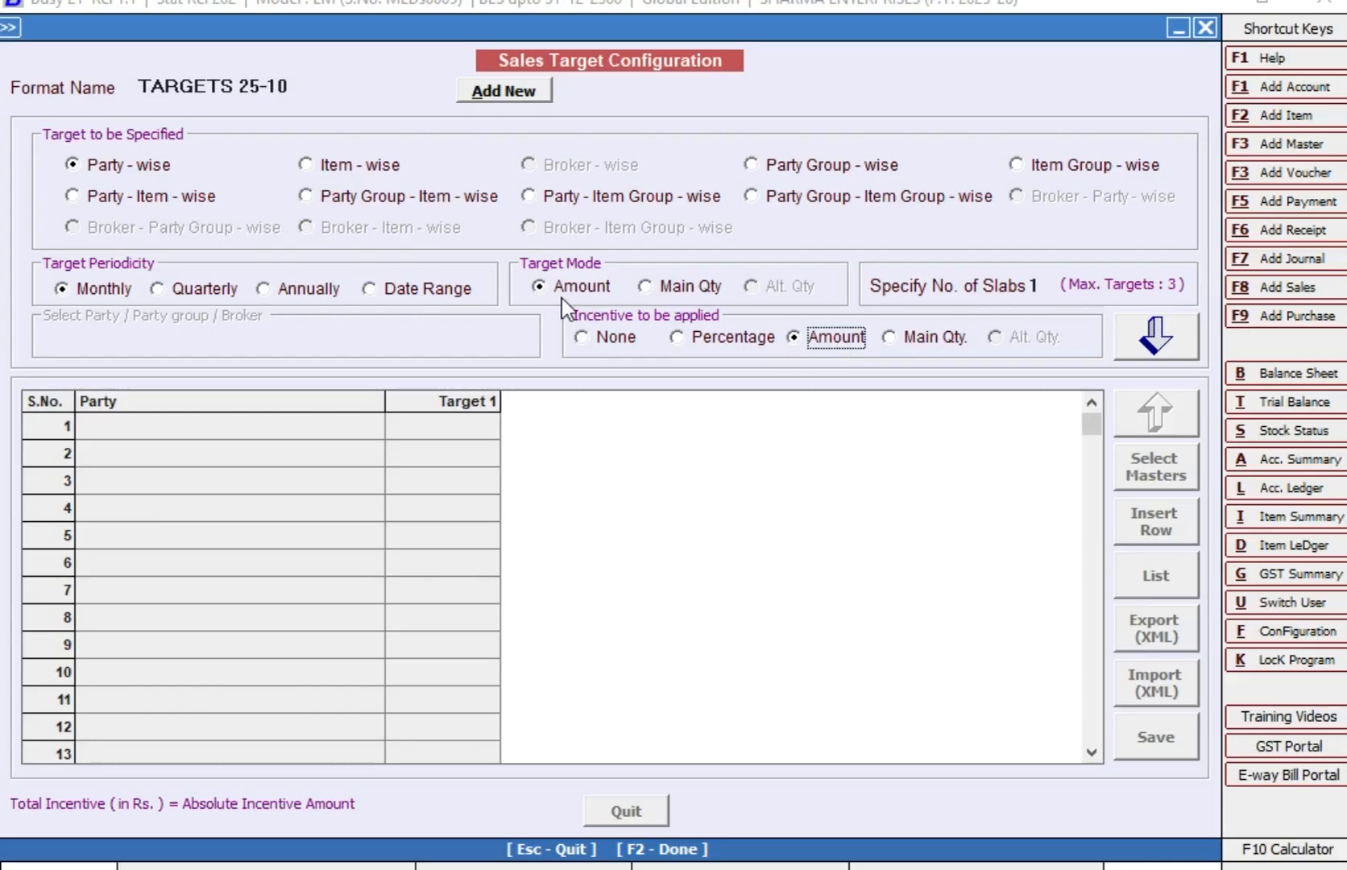
{"action": "left_click", "coordinate": [676, 339]}
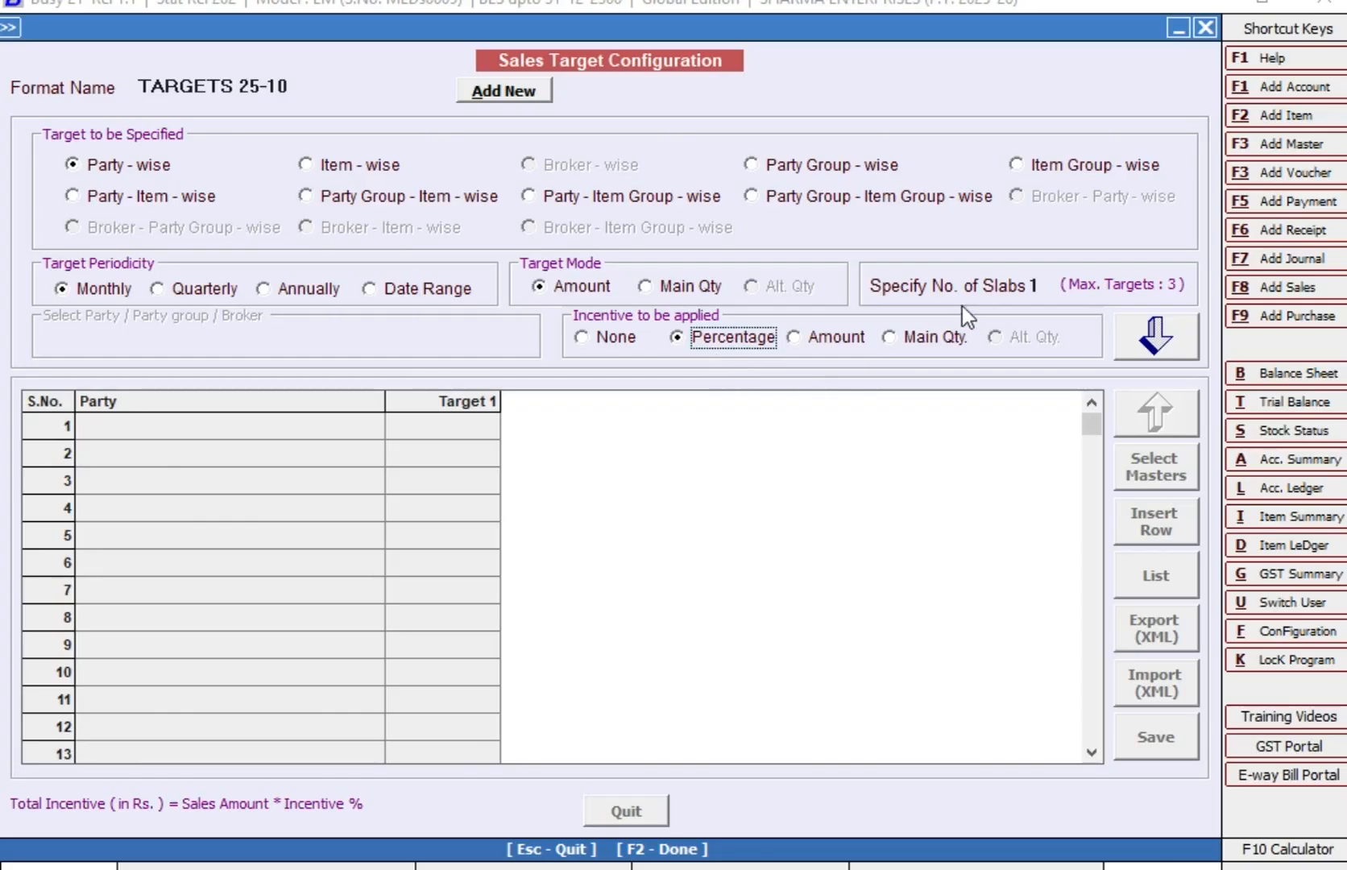
{"action": "left_click", "coordinate": [1039, 291]}
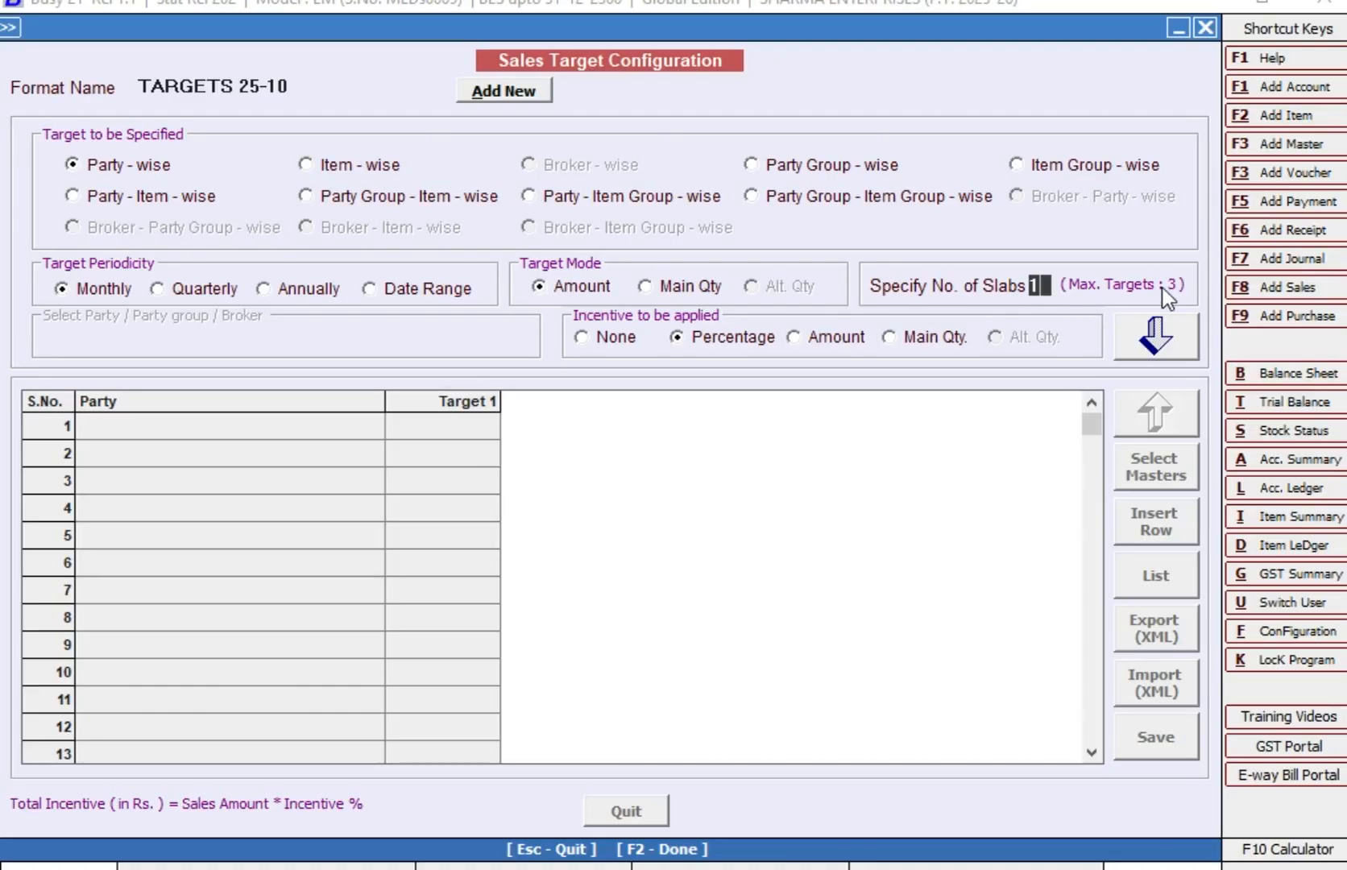
{"action": "type", "text": "2"}
{"action": "left_click", "coordinate": [1180, 354]}
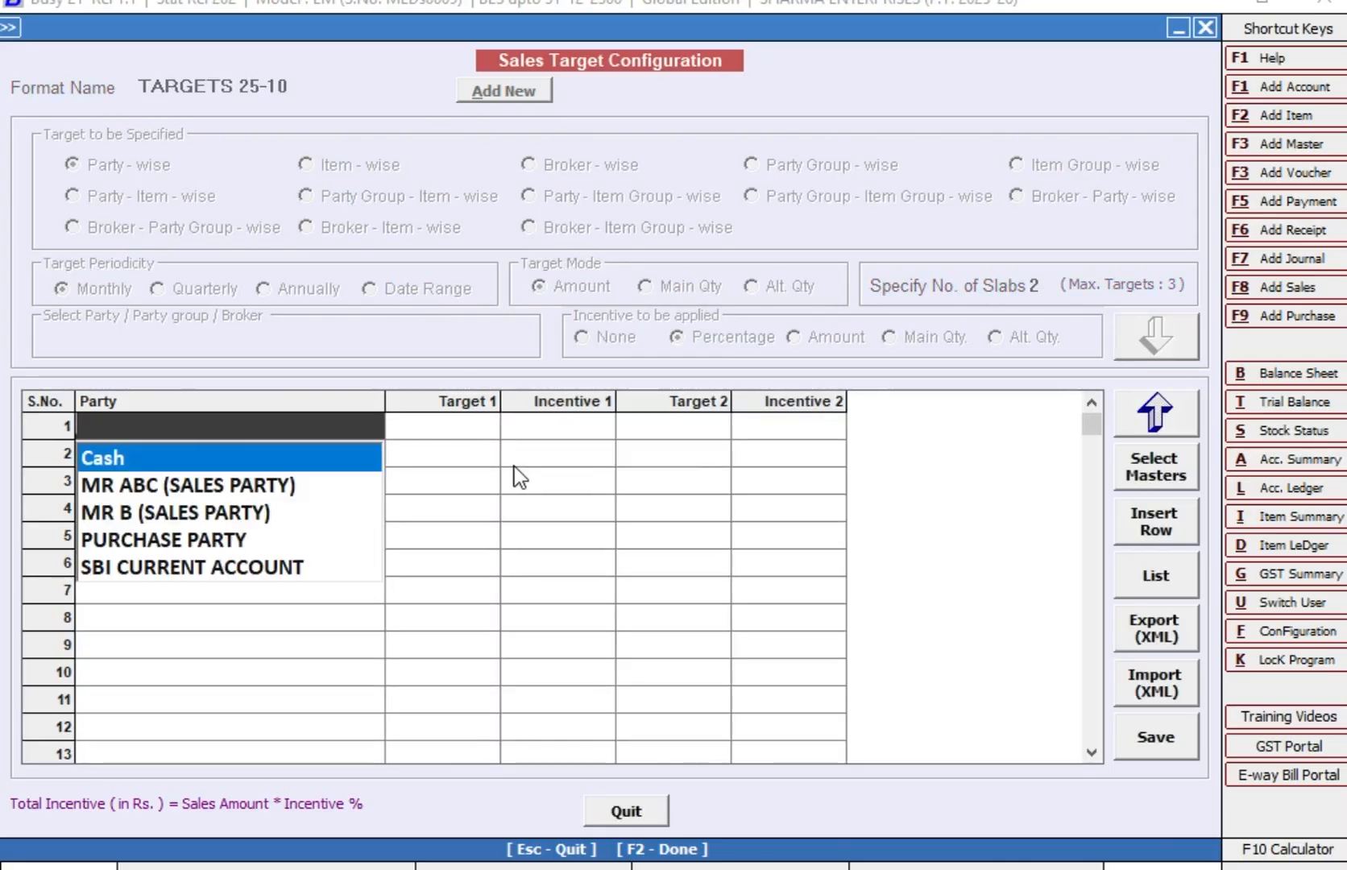
Step: Add the ABC sales party to the target grid with a first target of 50,000 and a 2% incentive
{"action": "key", "text": "Down"}
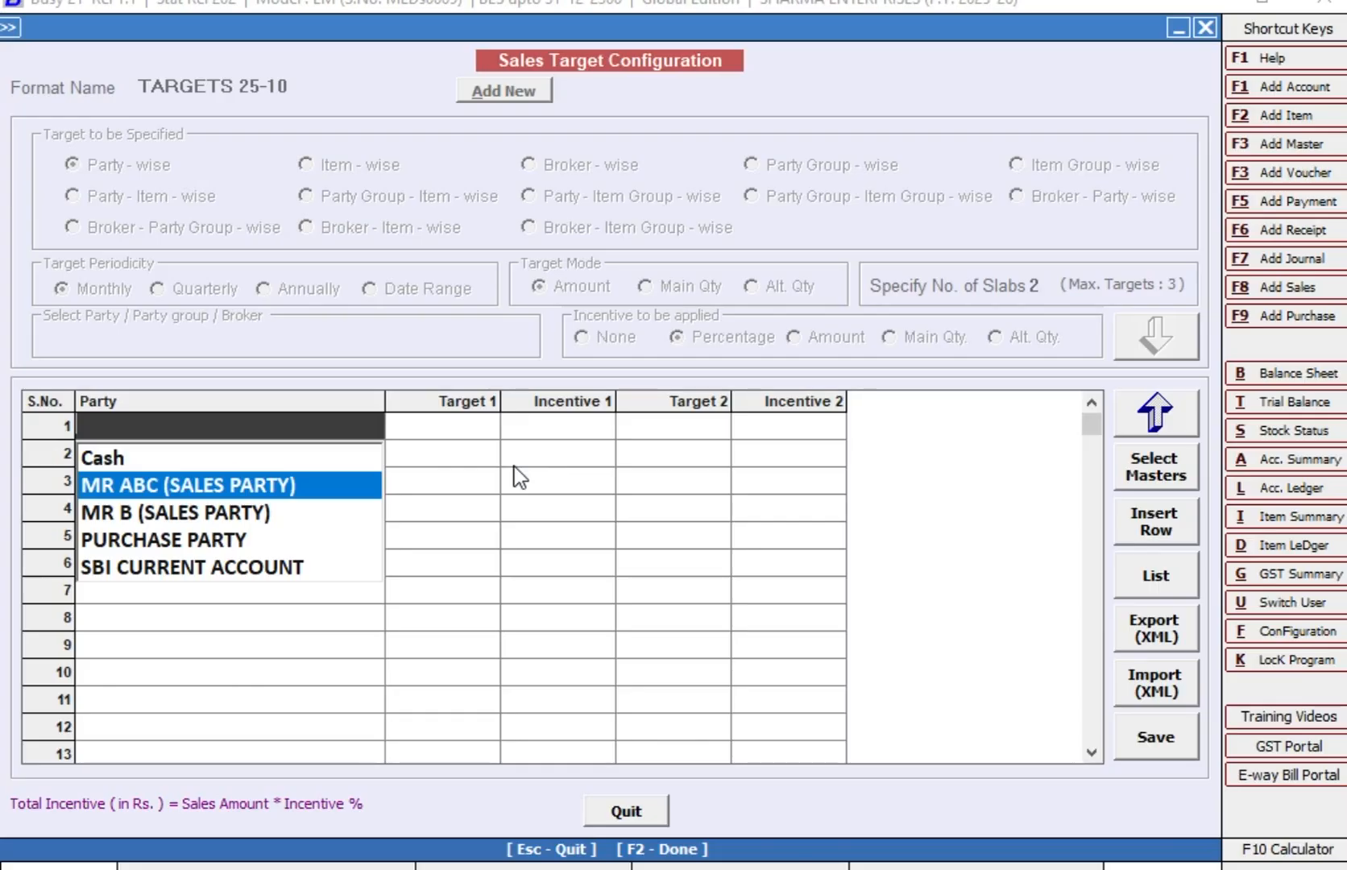
{"action": "key", "text": "Return"}
{"action": "type", "text": "50000"}
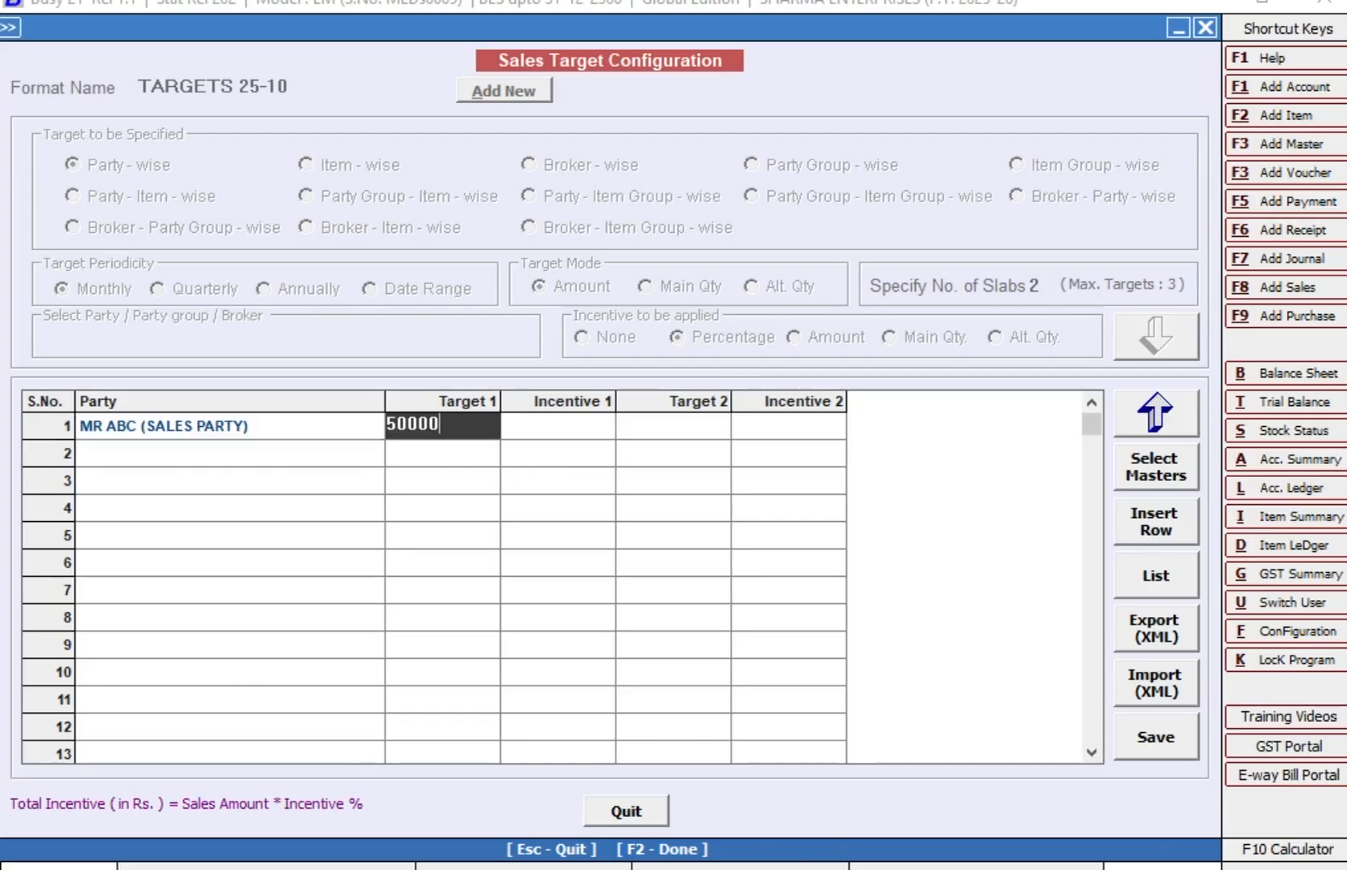
{"action": "key", "text": "Return"}
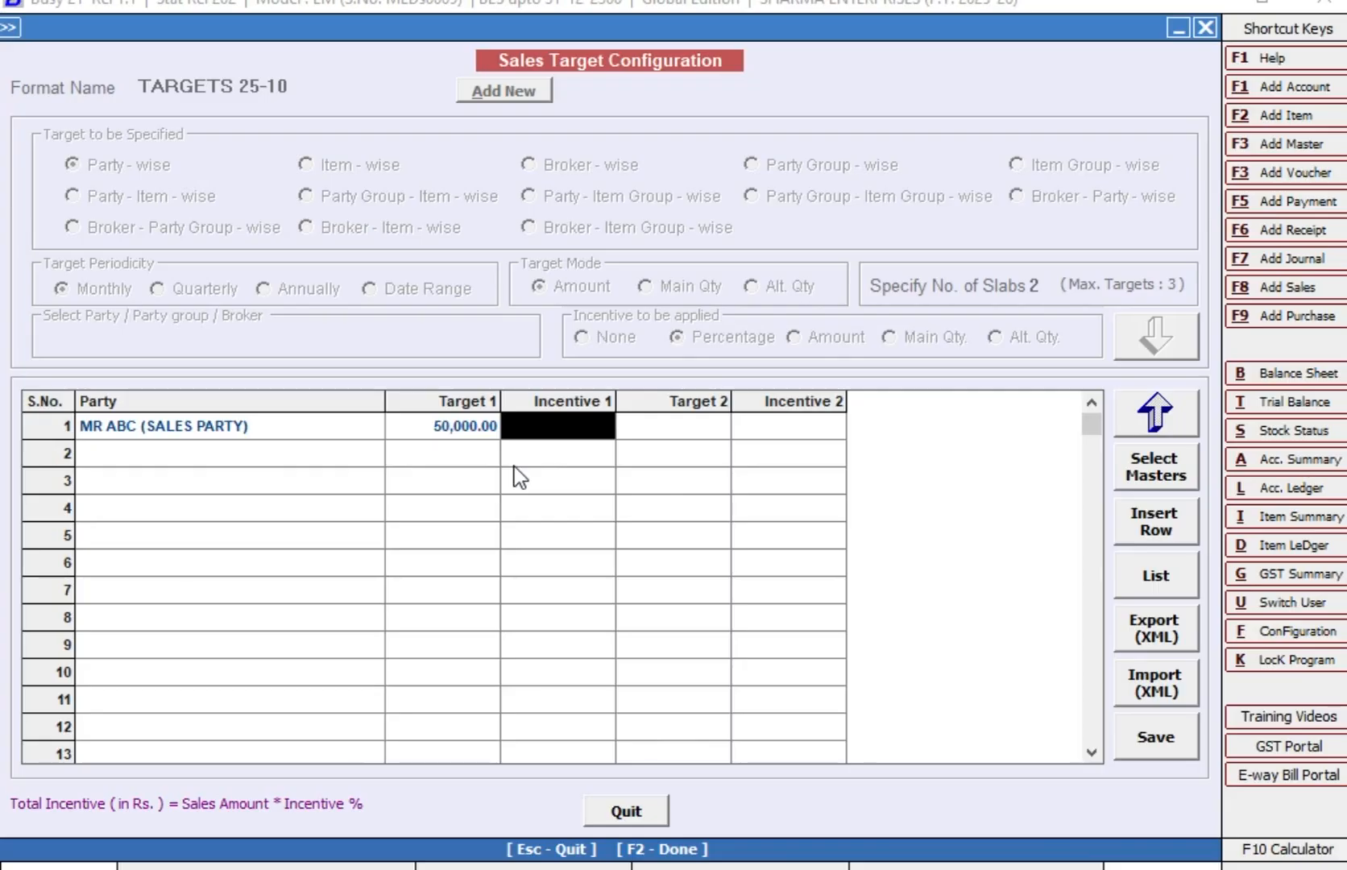
{"action": "type", "text": "2"}
{"action": "key", "text": "Return"}
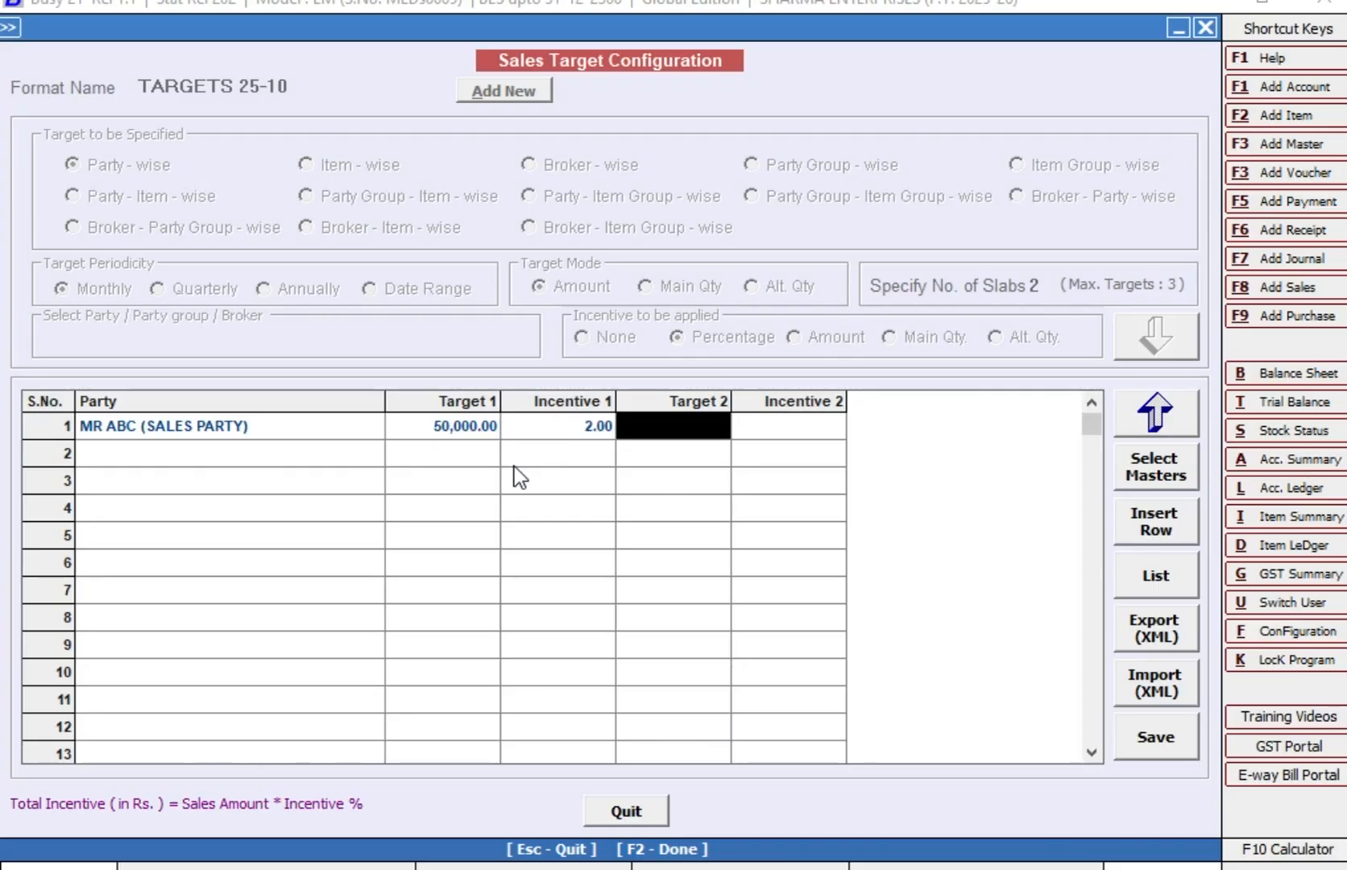
Step: Set the party's second target to 75,000 with a 5% incentive, and save the target configuration
{"action": "type", "text": "75000"}
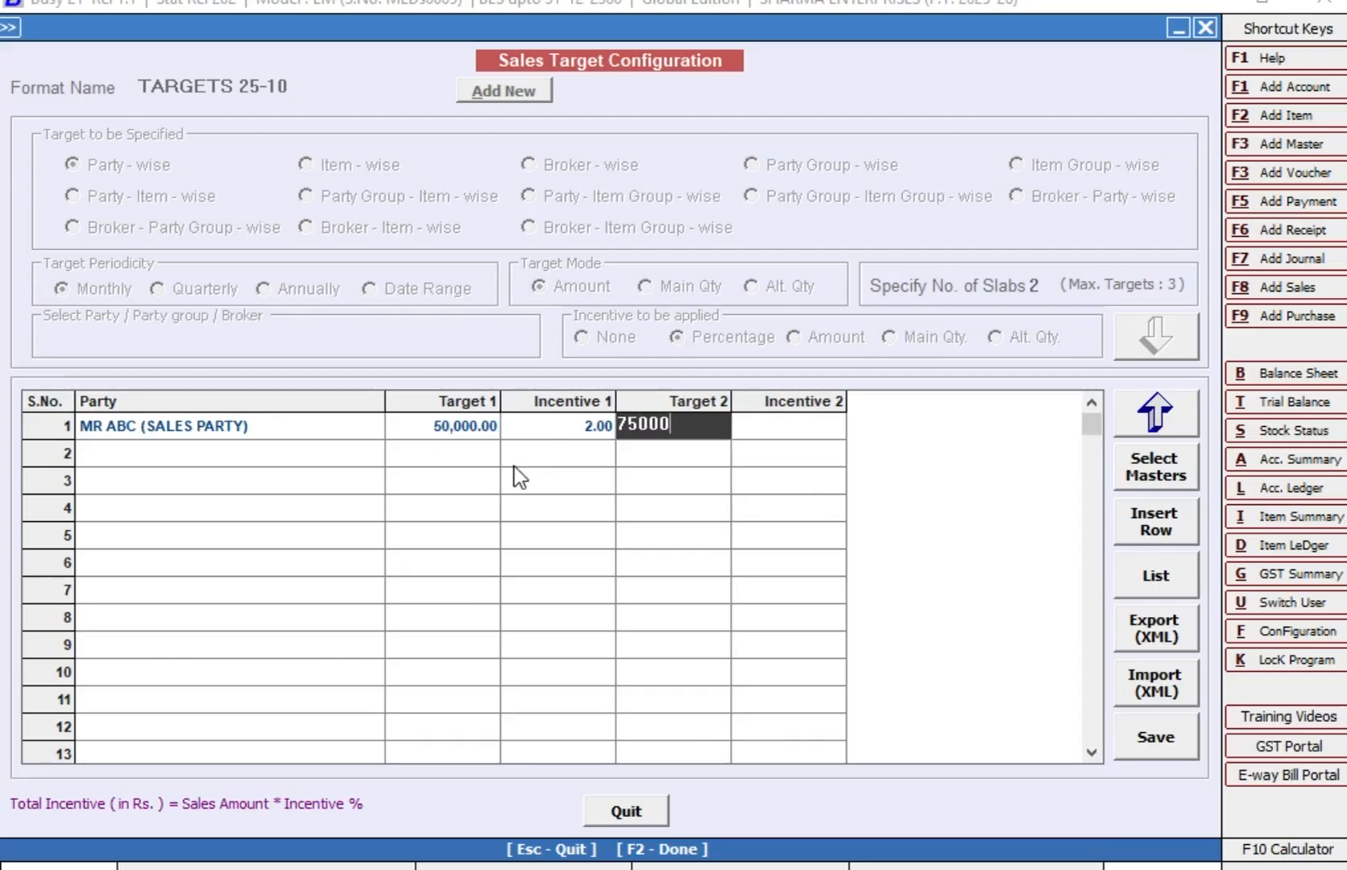
{"action": "key", "text": "Return"}
{"action": "type", "text": "5"}
{"action": "key", "text": "Return"}
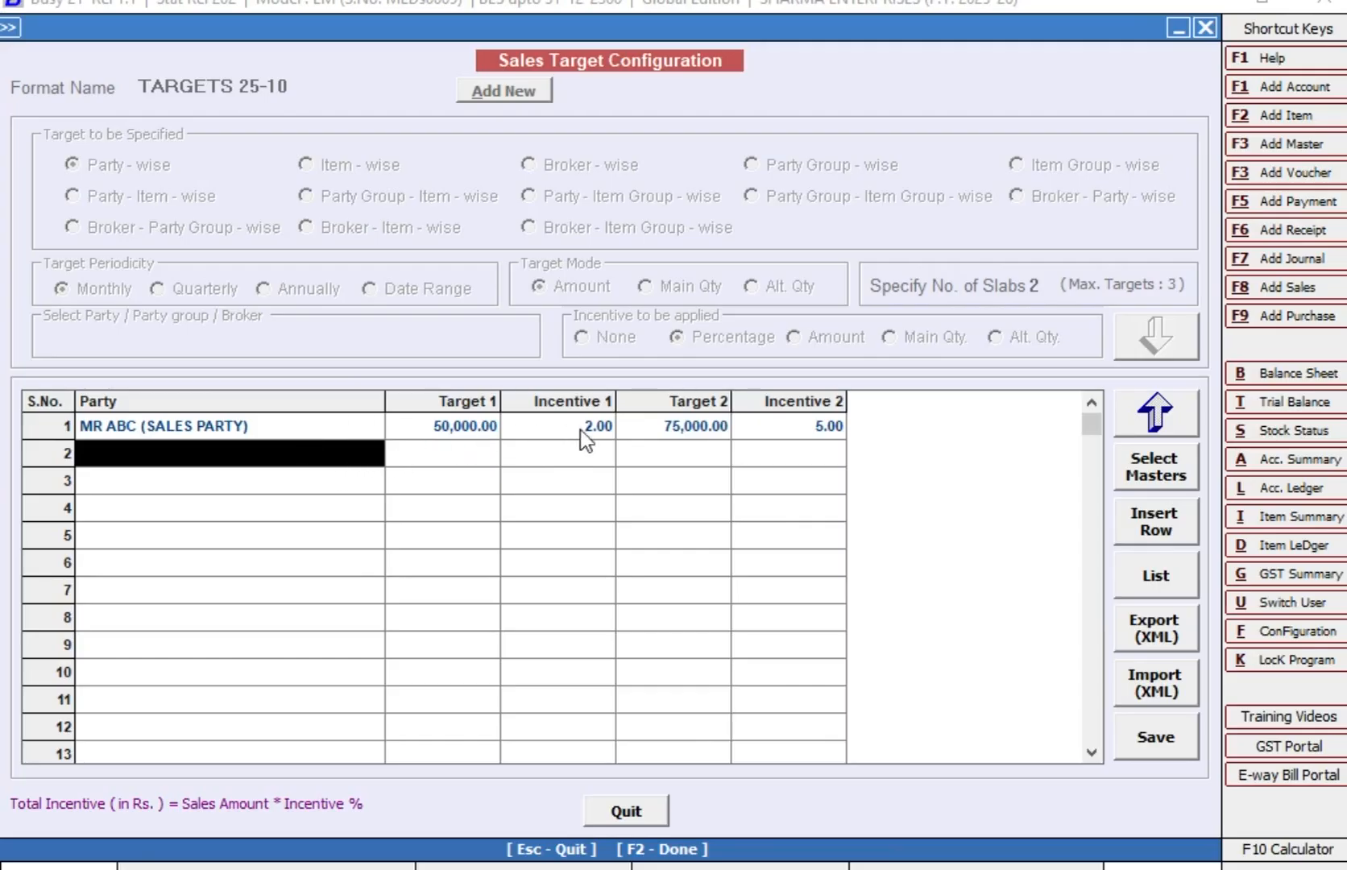
{"action": "left_click", "coordinate": [1163, 742]}
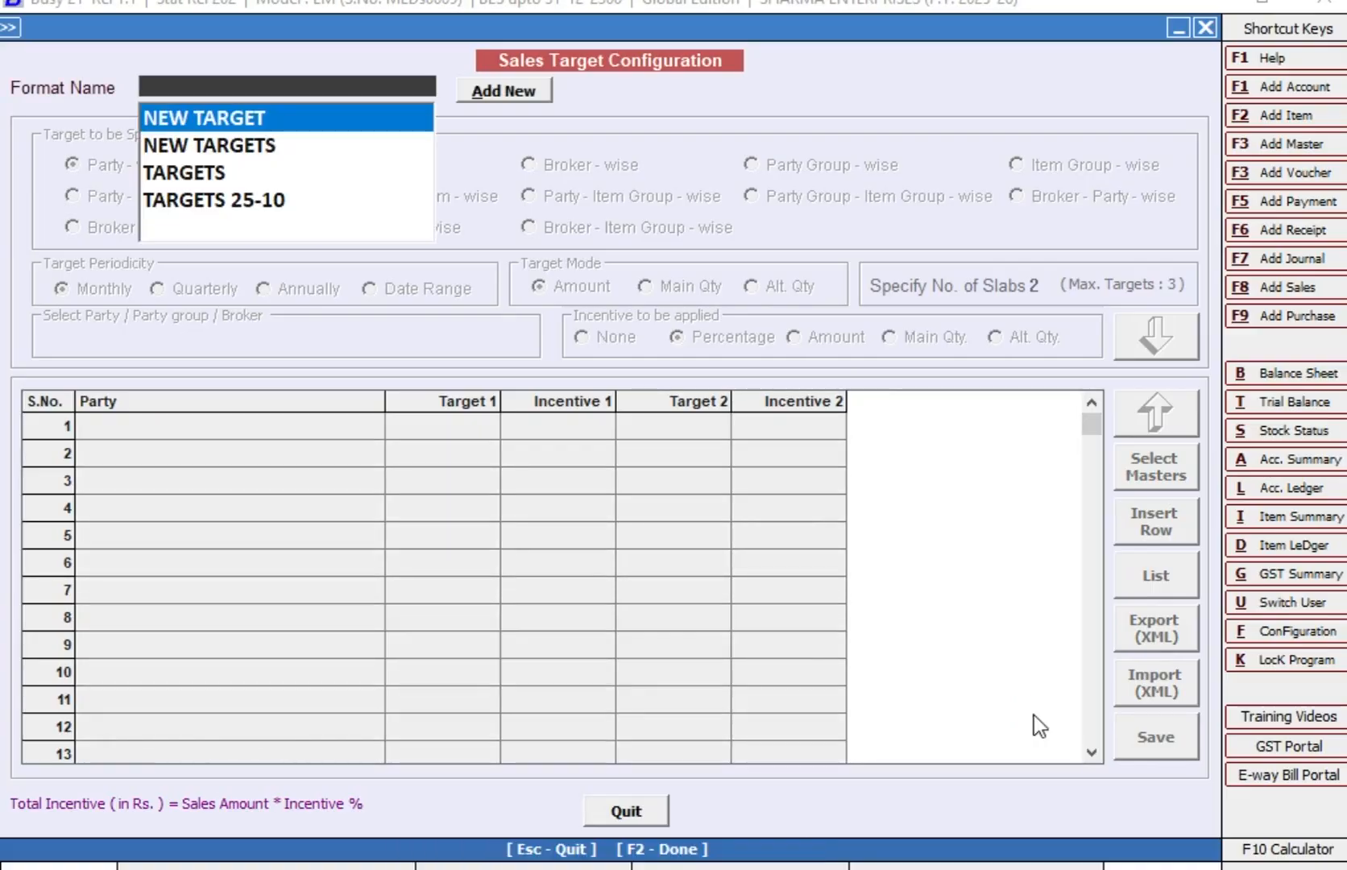
Step: Exit the target configuration and start a new sales voucher in the Main series
{"action": "key", "text": "Escape"}
{"action": "key", "text": "Escape"}
{"action": "key", "text": "Escape"}
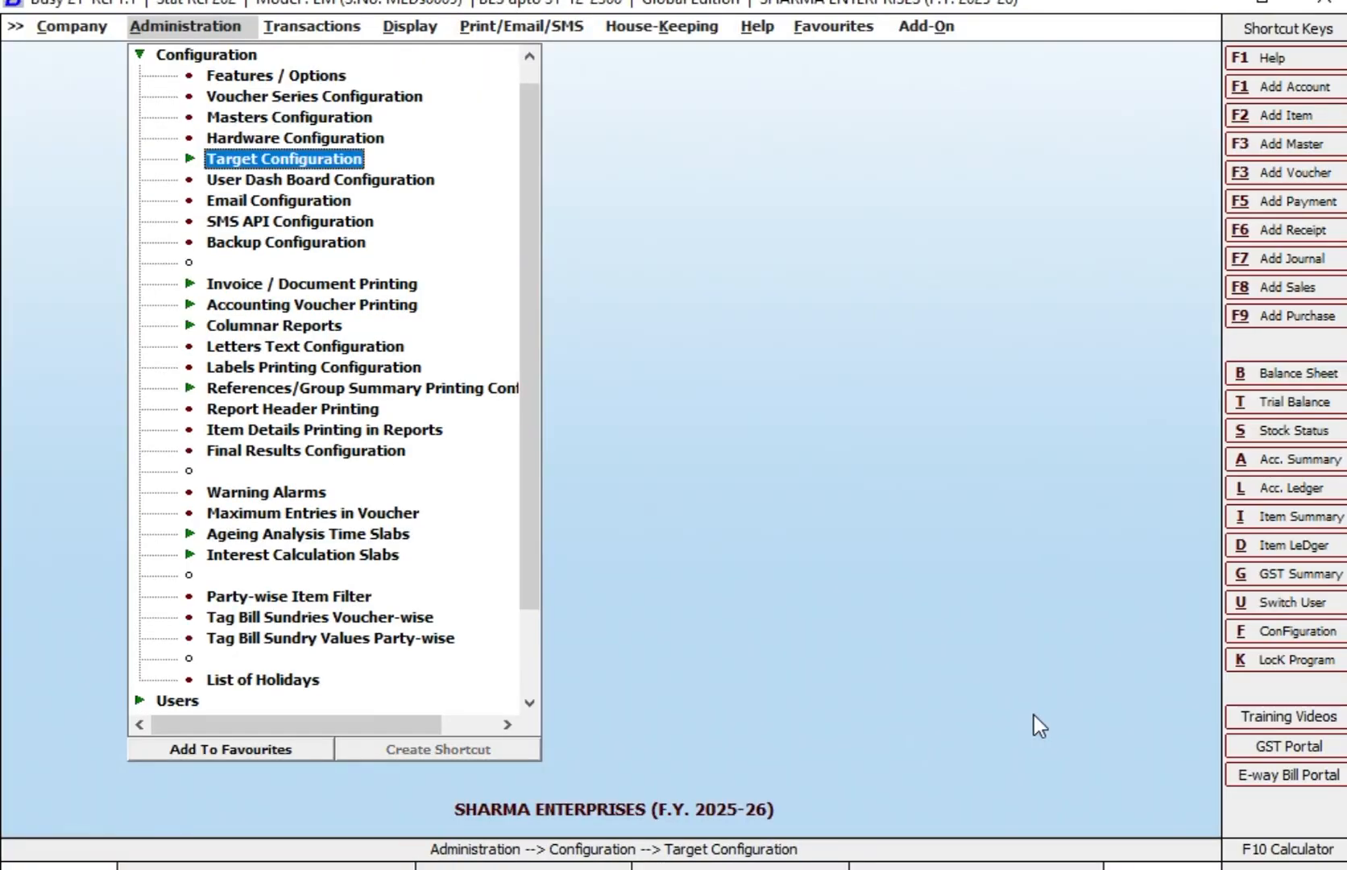
{"action": "key", "text": "Right"}
{"action": "key", "text": "Return"}
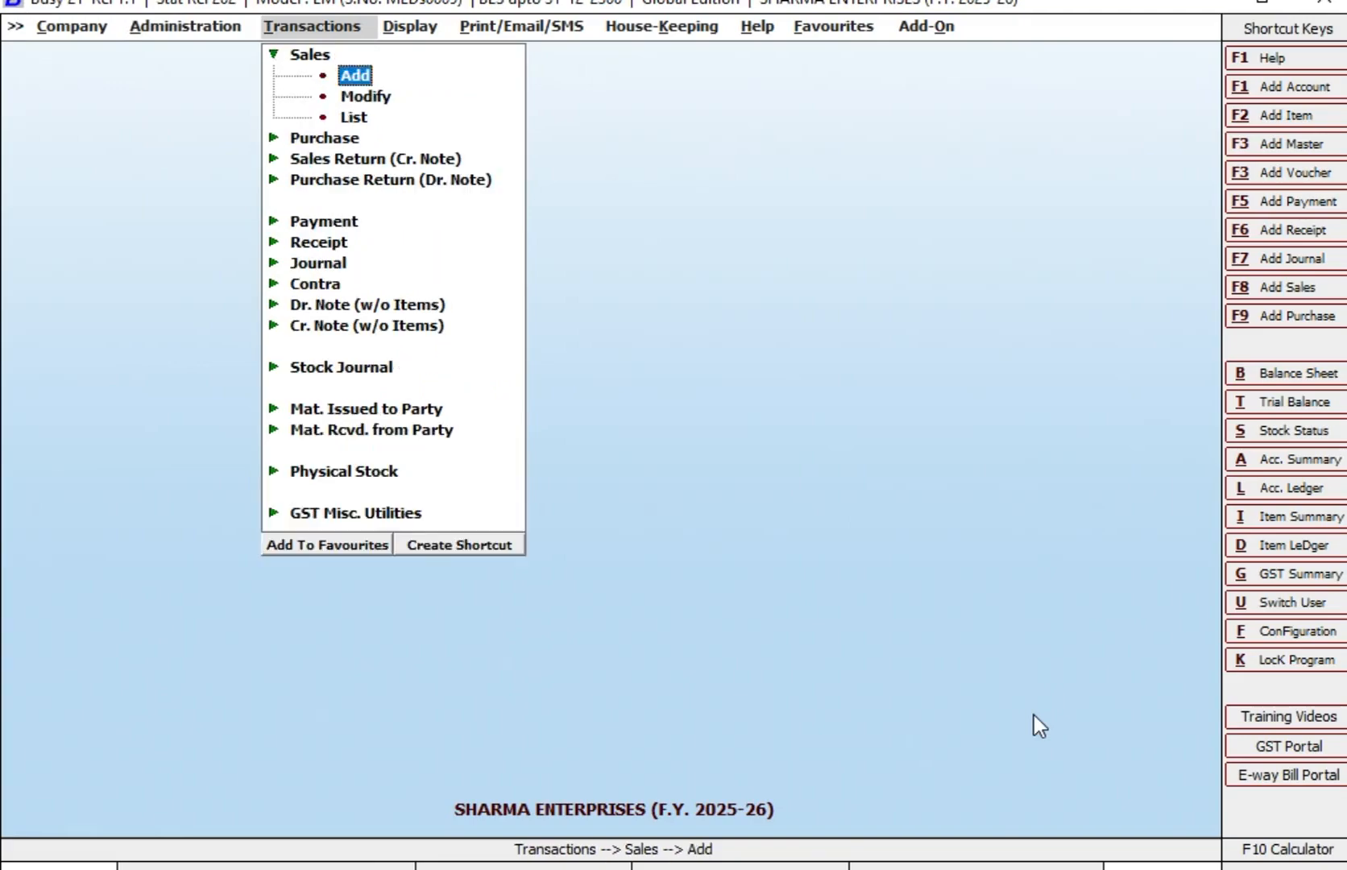
{"action": "key", "text": "Return"}
{"action": "key", "text": "Return"}
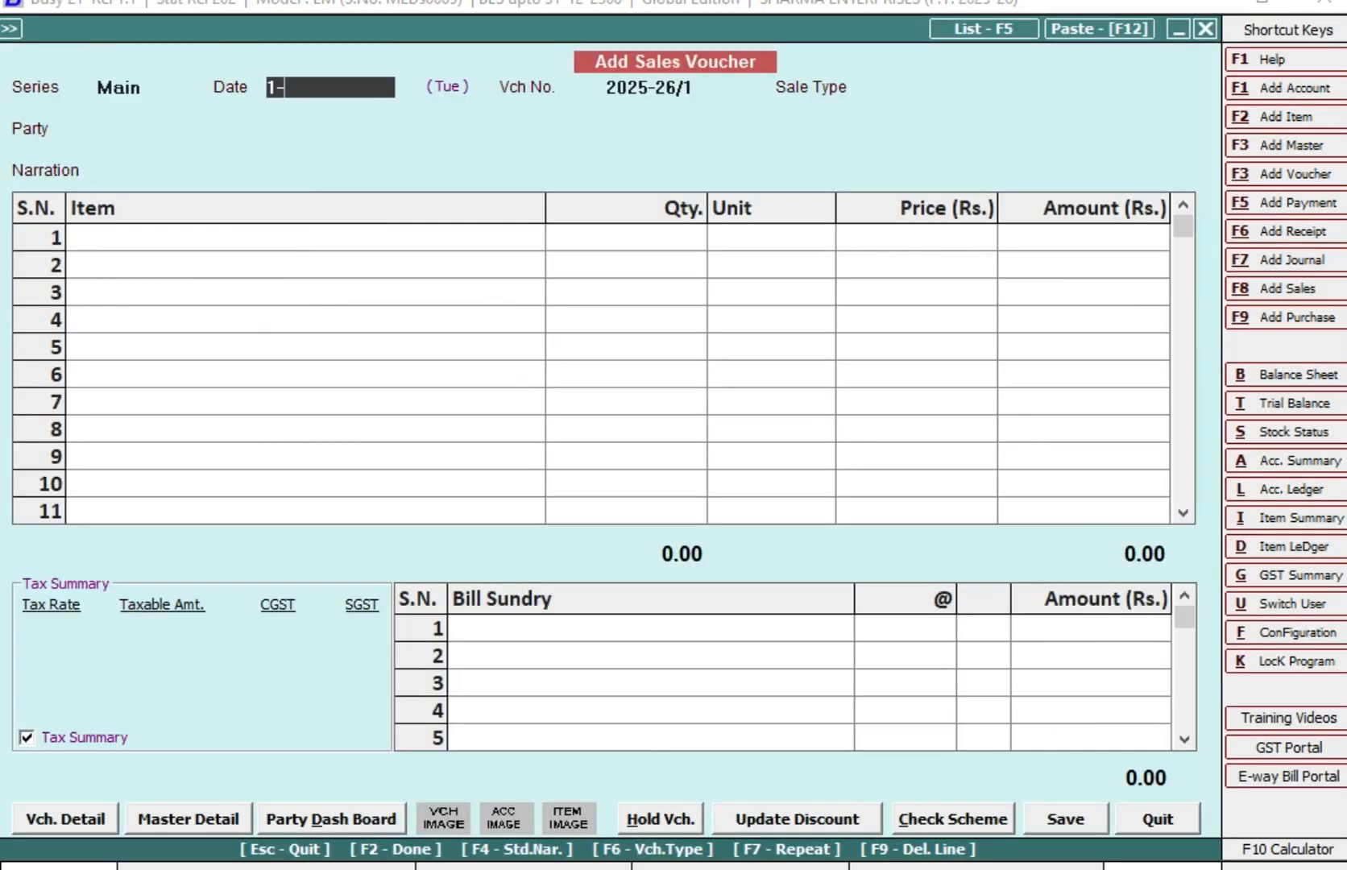
Step: Date the sales voucher 01-04-2025, choose the L/GST-MultiRate sale type, and select the ABC sales party
{"action": "key", "text": "Return"}
{"action": "type", "text": "L"}
{"action": "key", "text": "Down"}
{"action": "key", "text": "Down"}
{"action": "key", "text": "Down"}
{"action": "key", "text": "Down"}
{"action": "key", "text": "Down"}
{"action": "key", "text": "Down"}
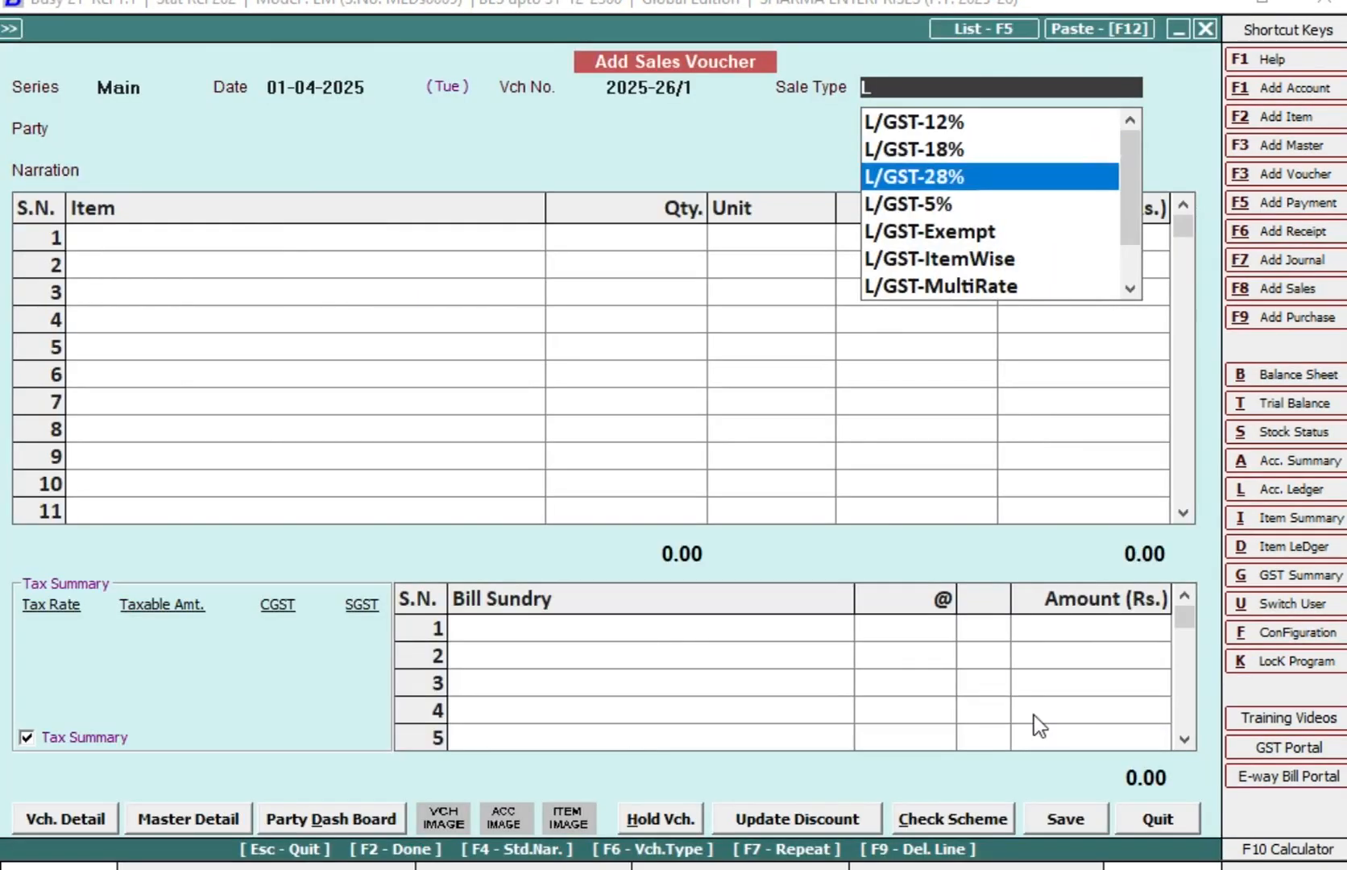
{"action": "key", "text": "Return"}
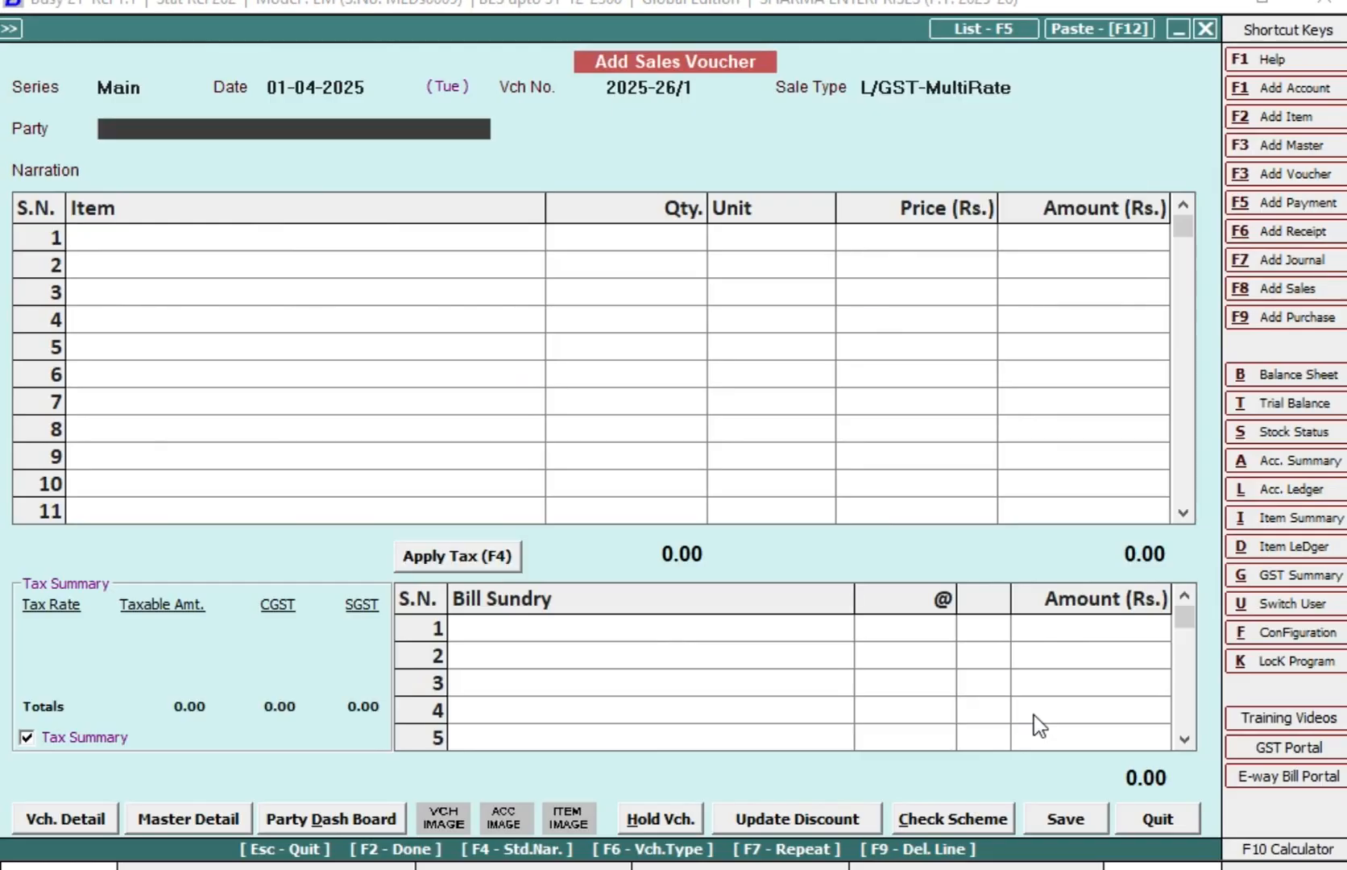
{"action": "type", "text": "MR"}
{"action": "key", "text": "Return"}
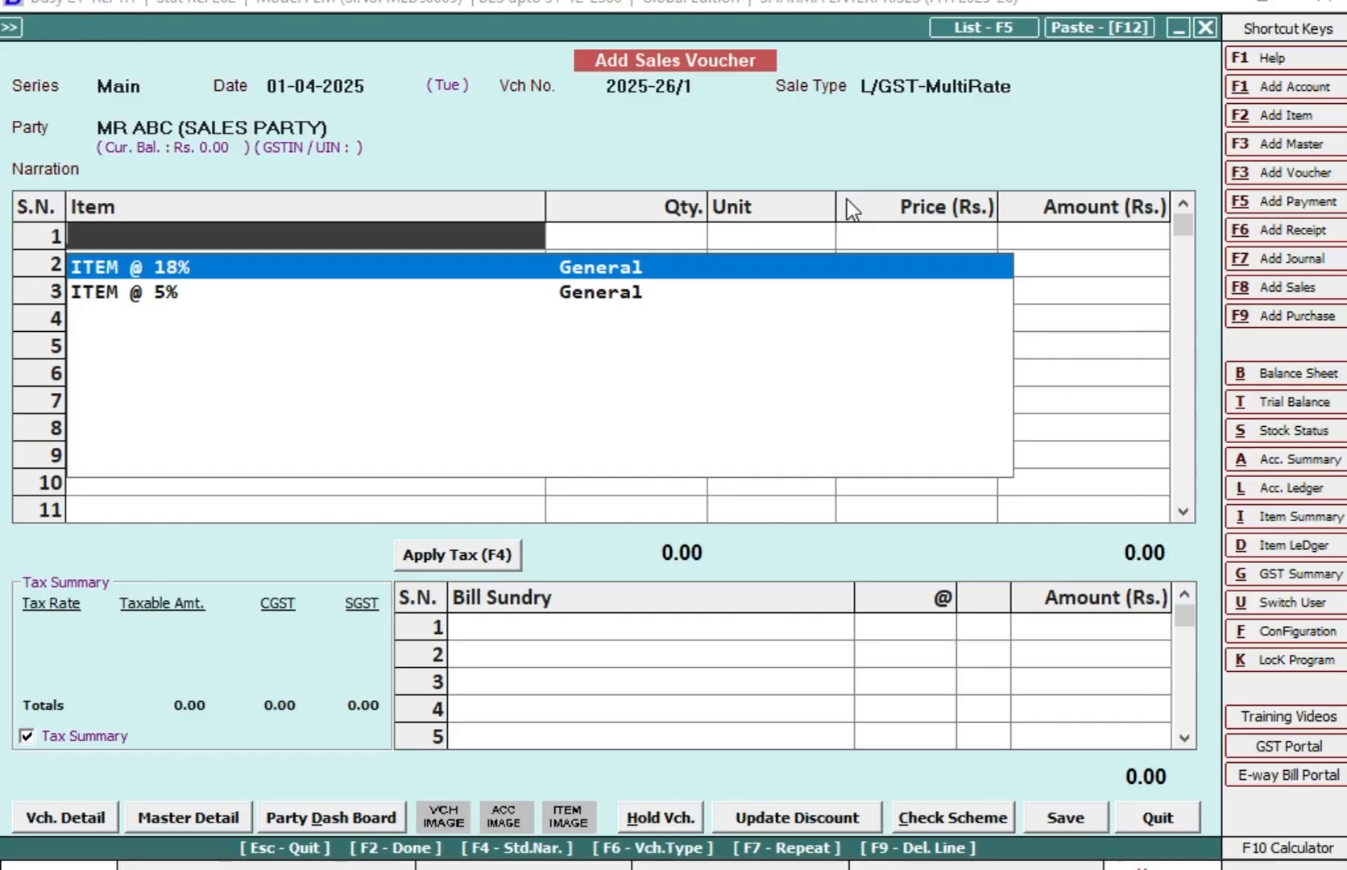
Step: Add ITEM @ 18% to the voucher with a quantity of 500 and an amount of 52,000
{"action": "key", "text": "Return"}
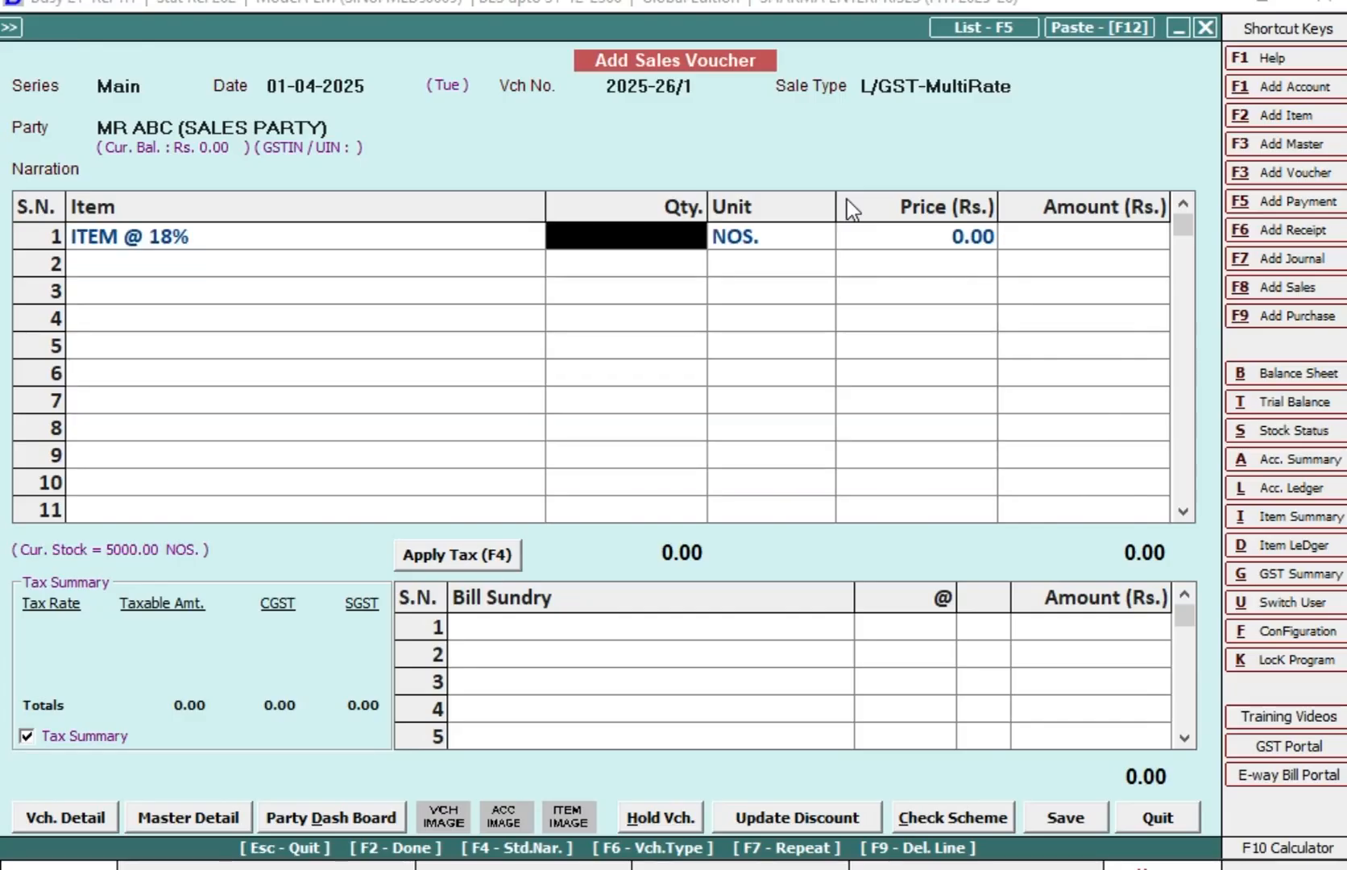
{"action": "type", "text": "500"}
{"action": "key", "text": "Return"}
{"action": "key", "text": "Return"}
{"action": "key", "text": "Return"}
{"action": "type", "text": "52000"}
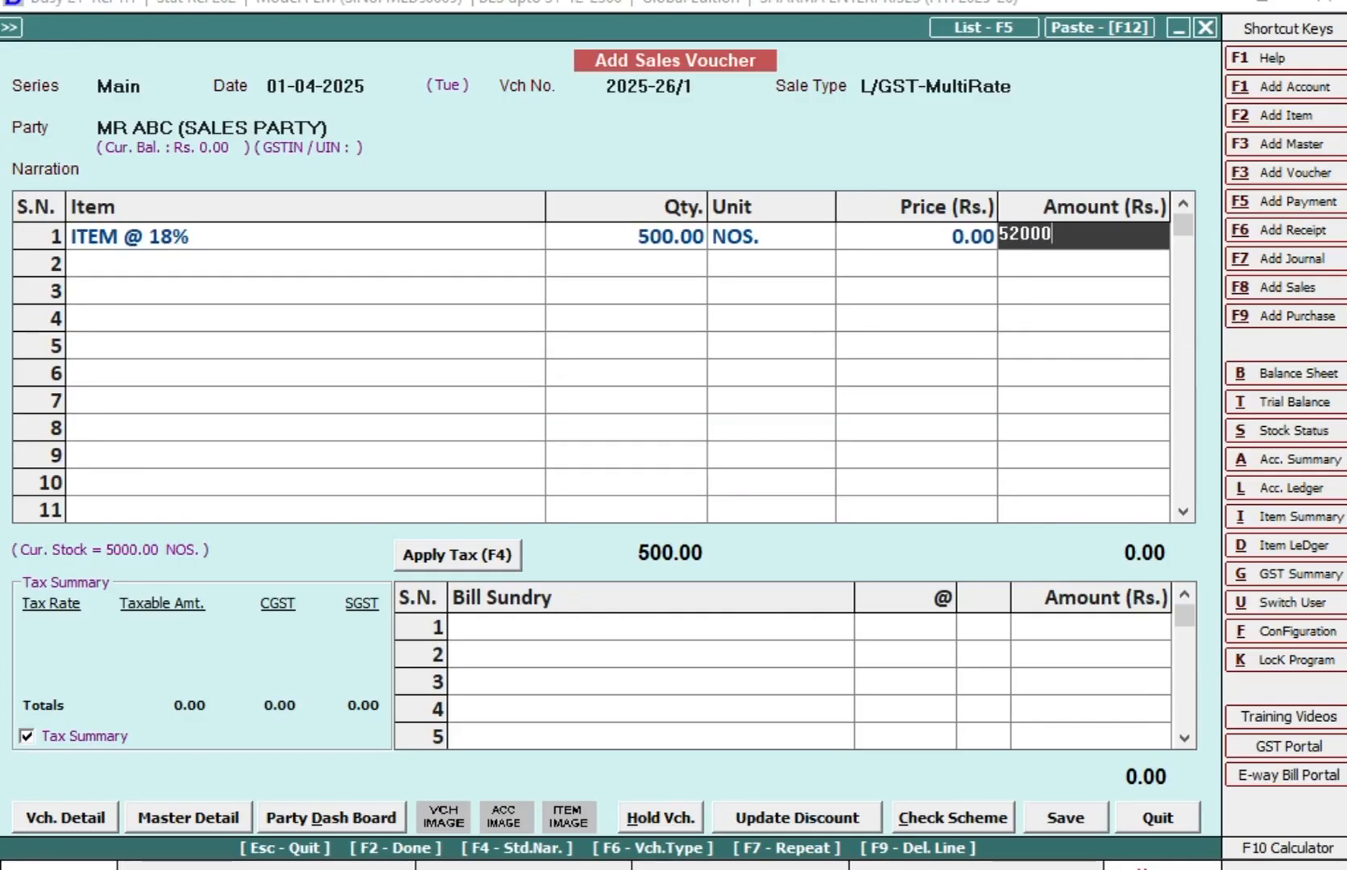
{"action": "key", "text": "Return"}
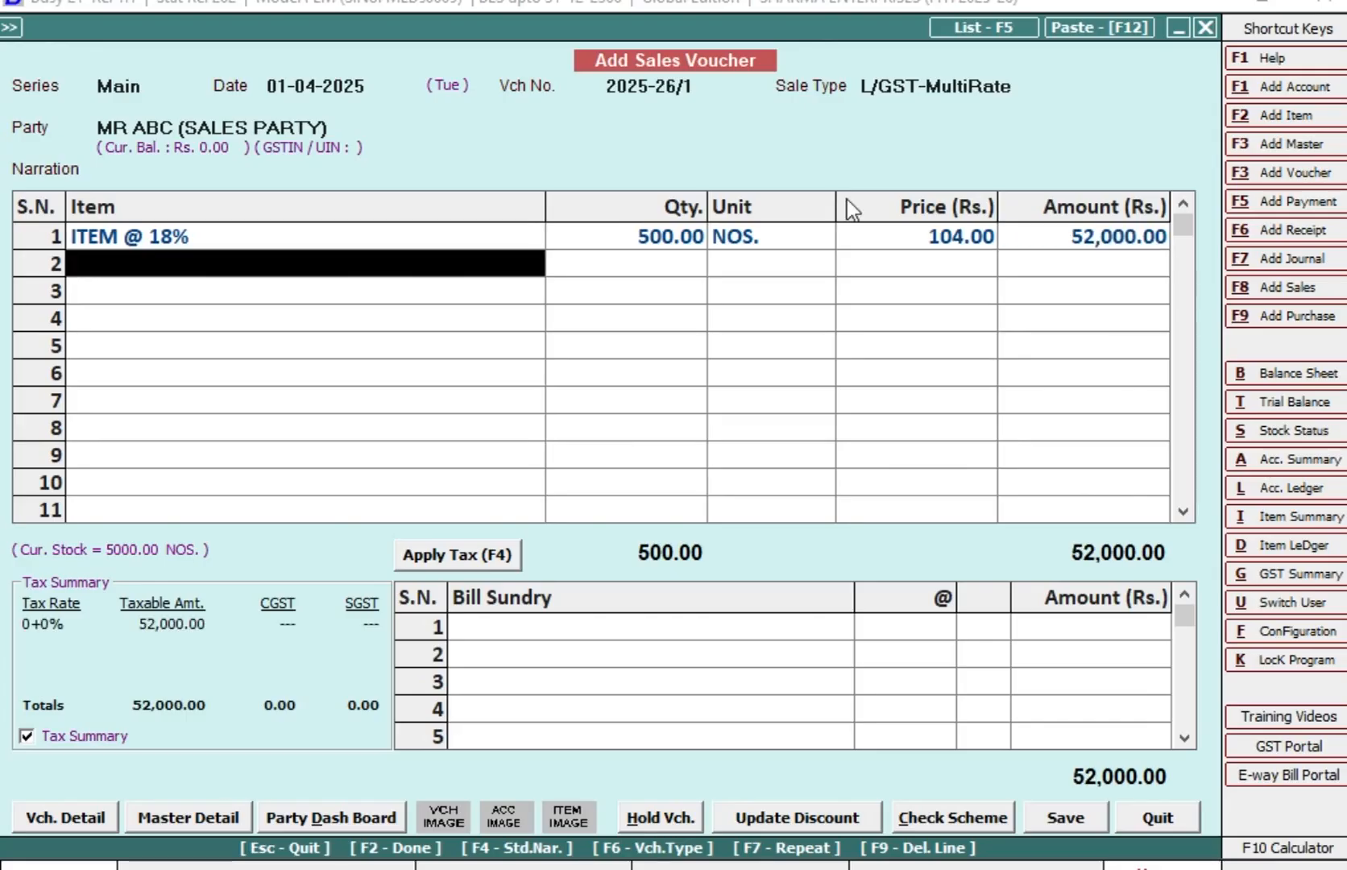
Step: Apply CGST and SGST at 9% each to the 52,000 sales voucher
{"action": "key", "text": "Return"}
{"action": "type", "text": "cg"}
{"action": "key", "text": "Return"}
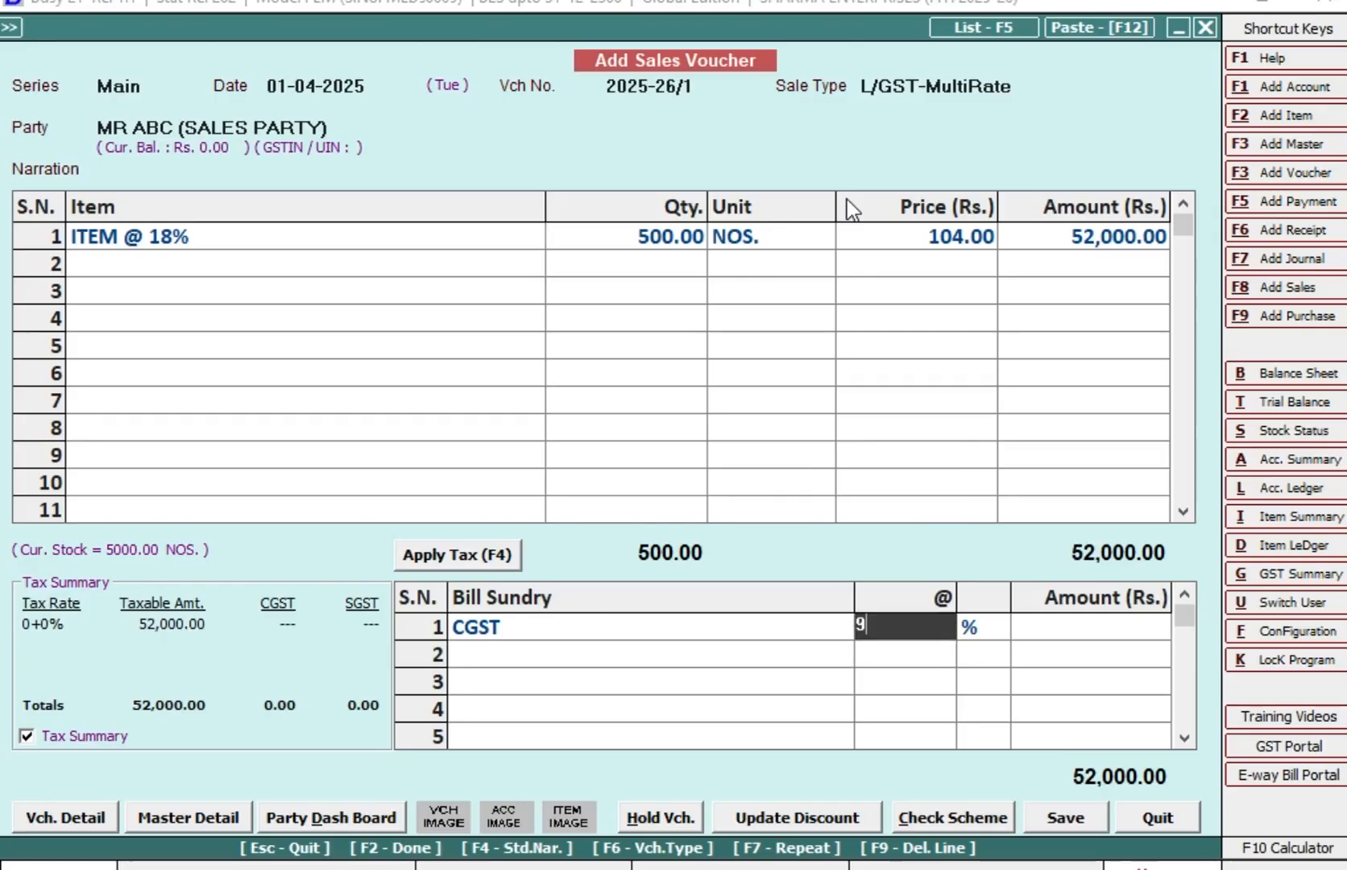
{"action": "key", "text": "Return"}
{"action": "key", "text": "Return"}
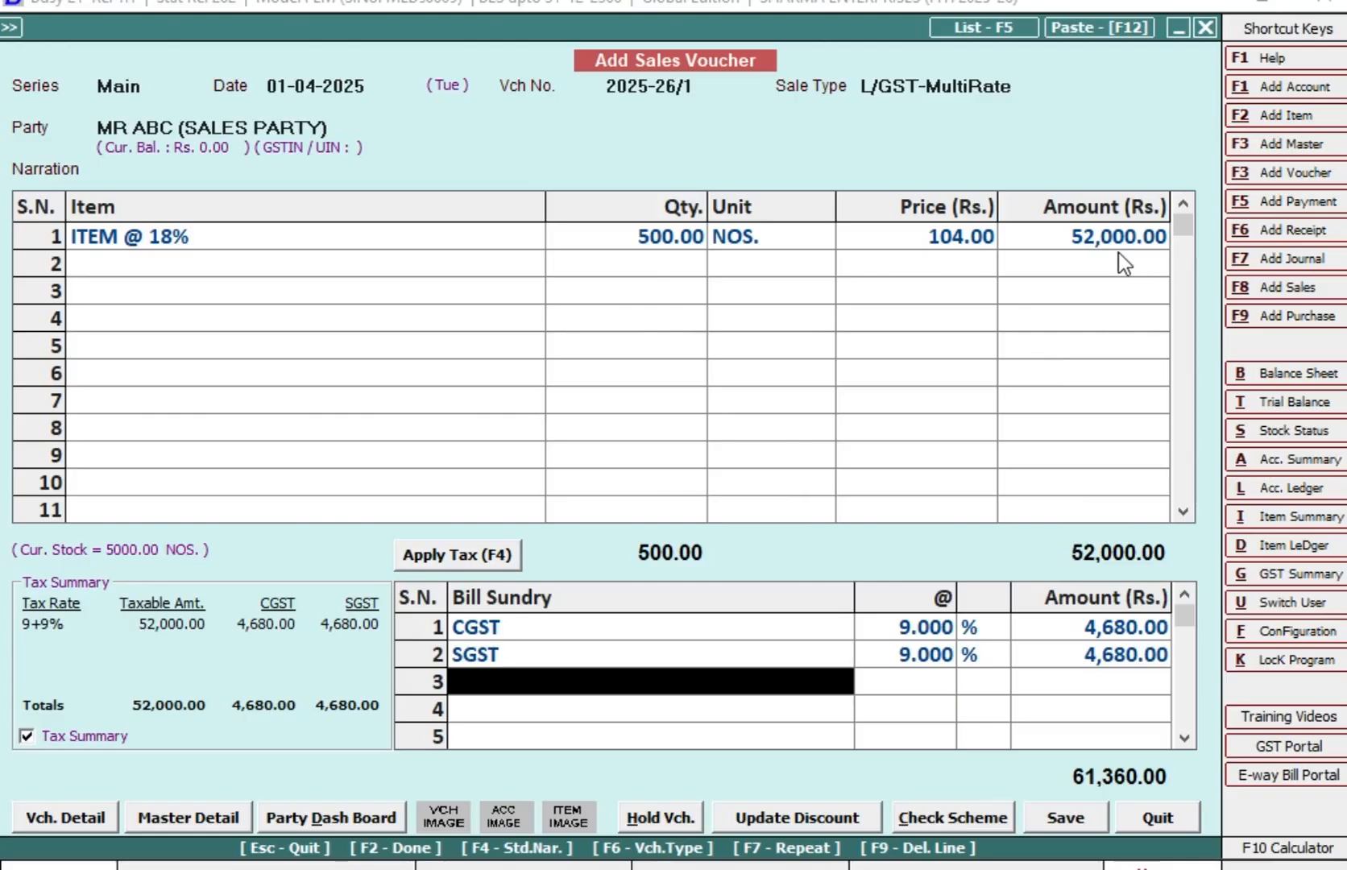
Step: Save the first sales voucher with the default bill reference and decline printing the invoice
{"action": "left_click", "coordinate": [1062, 818]}
{"action": "left_click", "coordinate": [680, 651]}
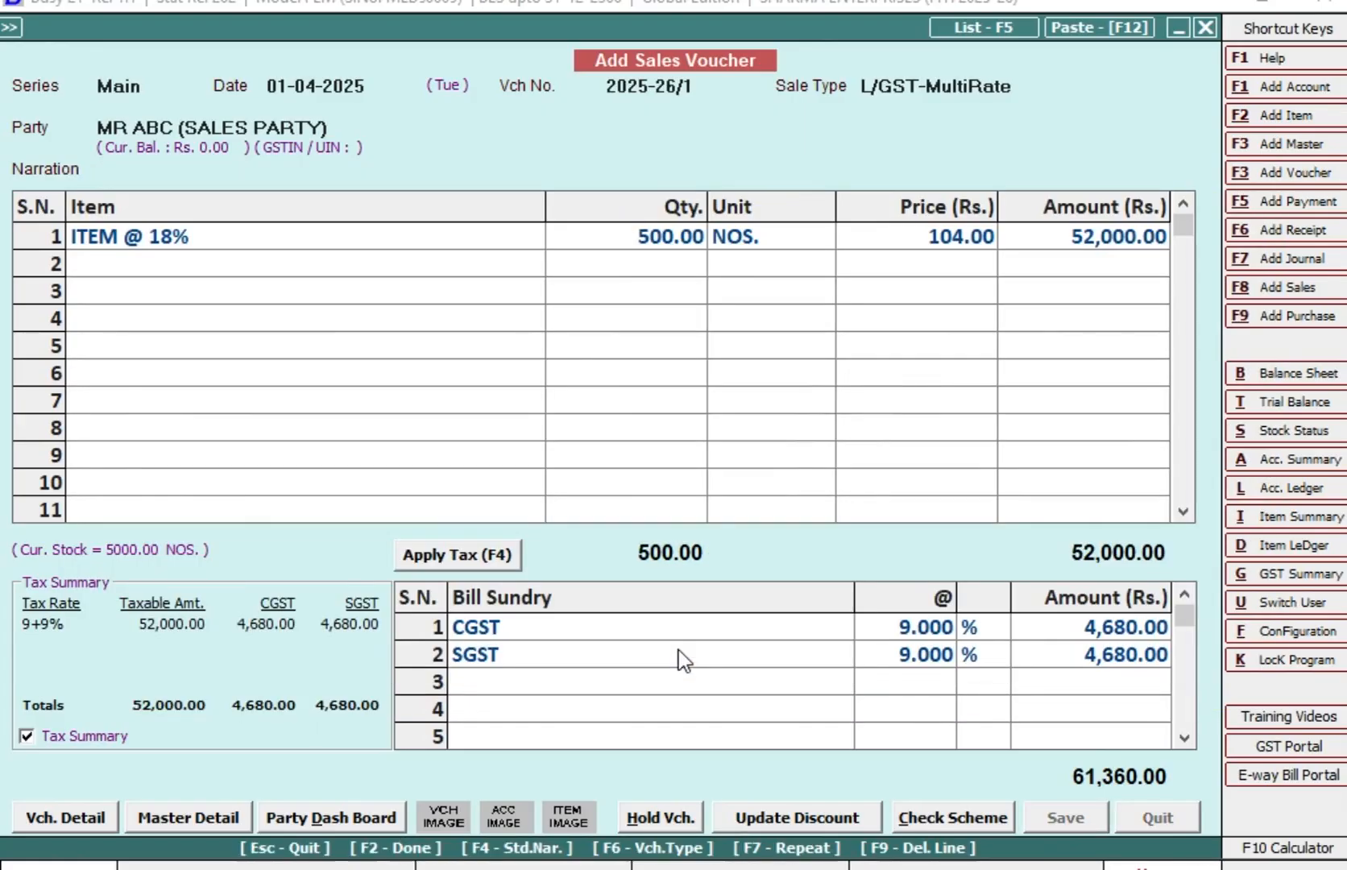
{"action": "key", "text": "n"}
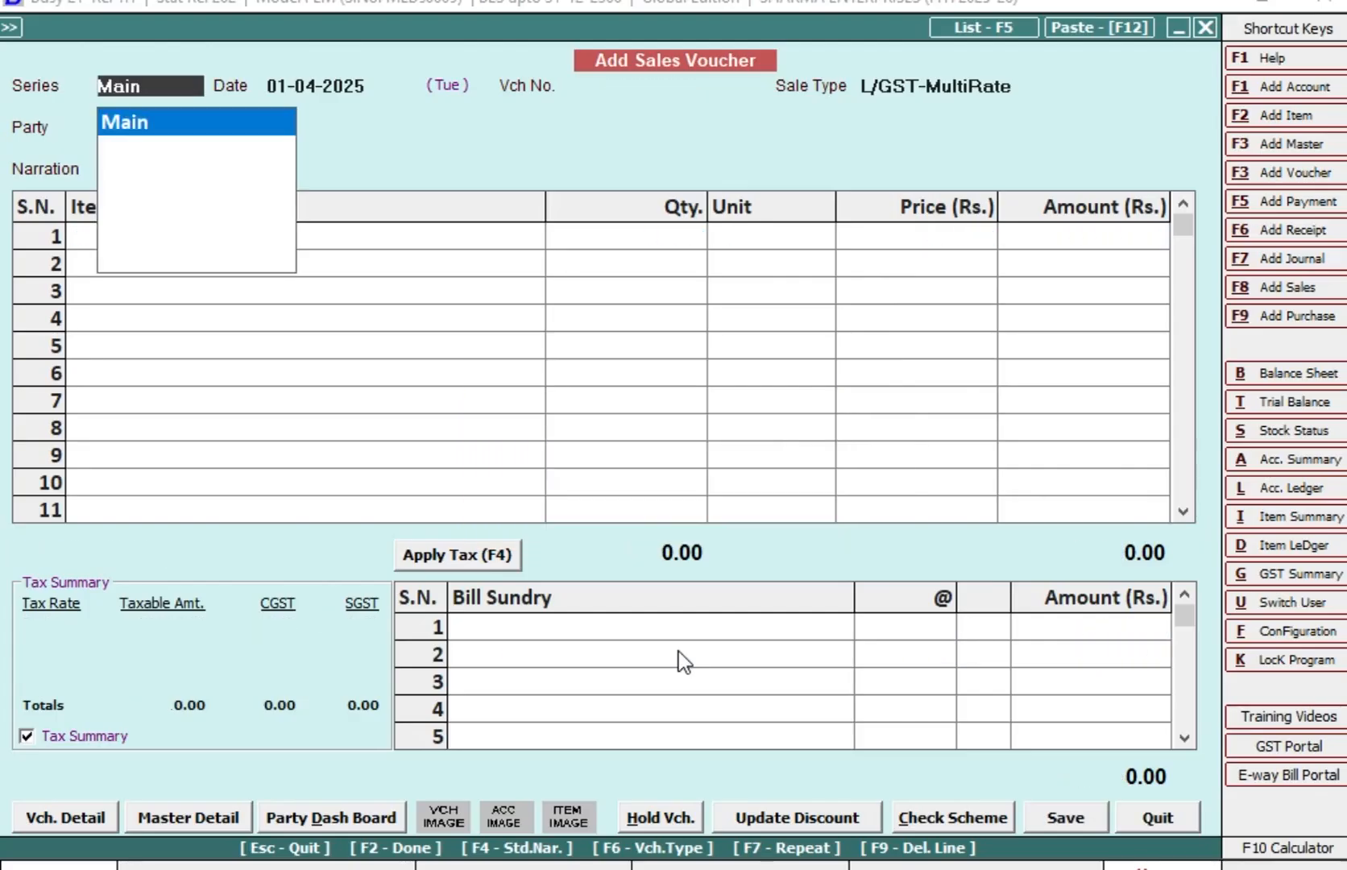
Step: Start a second sales voucher dated 05-04-2025 for the ABC sales party, keeping the L/GST-MultiRate sale type
{"action": "key", "text": "Return"}
{"action": "type", "text": "5-4"}
{"action": "key", "text": "Return"}
{"action": "key", "text": "Return"}
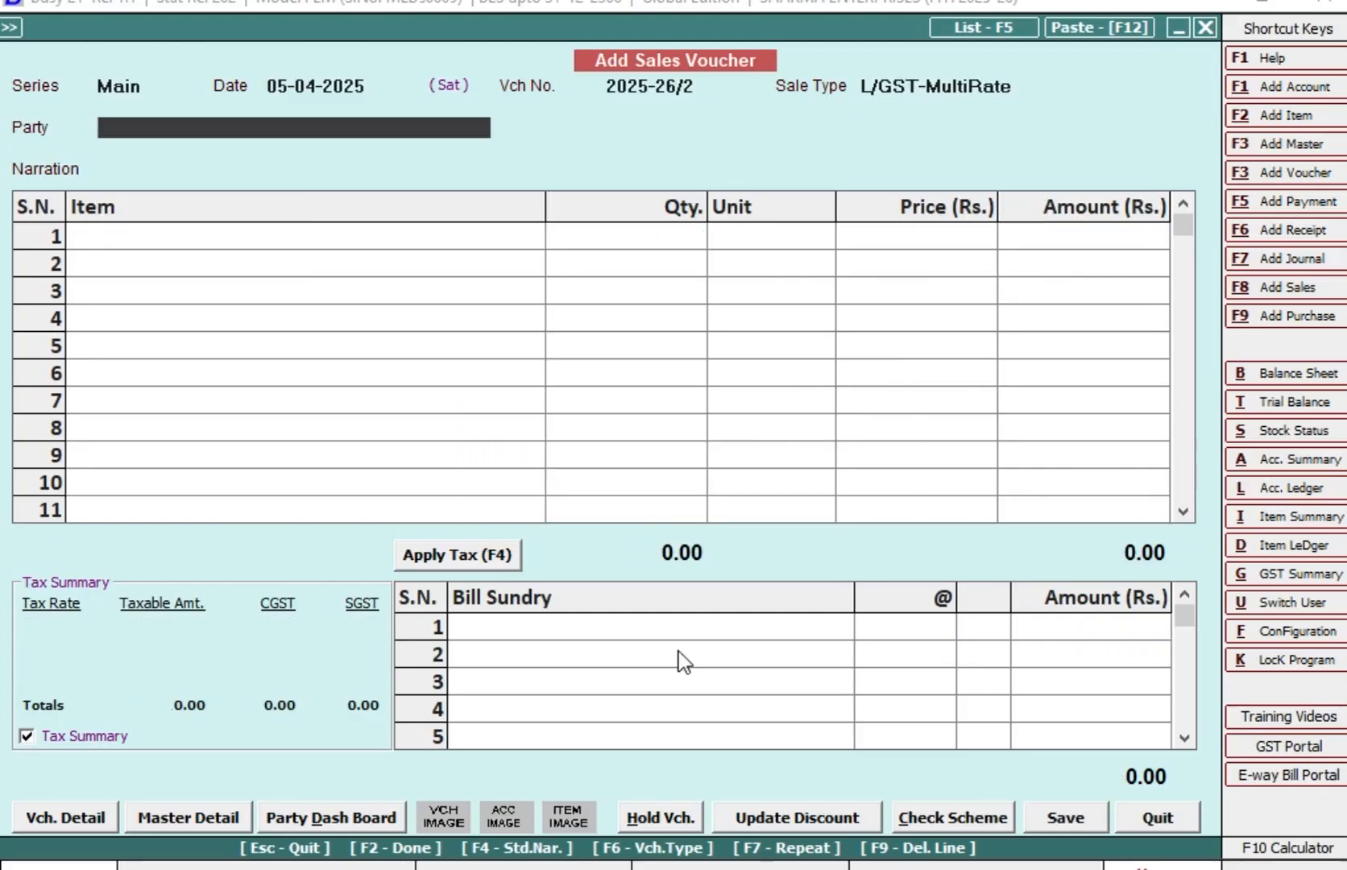
{"action": "type", "text": "MR"}
{"action": "key", "text": "Return"}
{"action": "key", "text": "Return"}
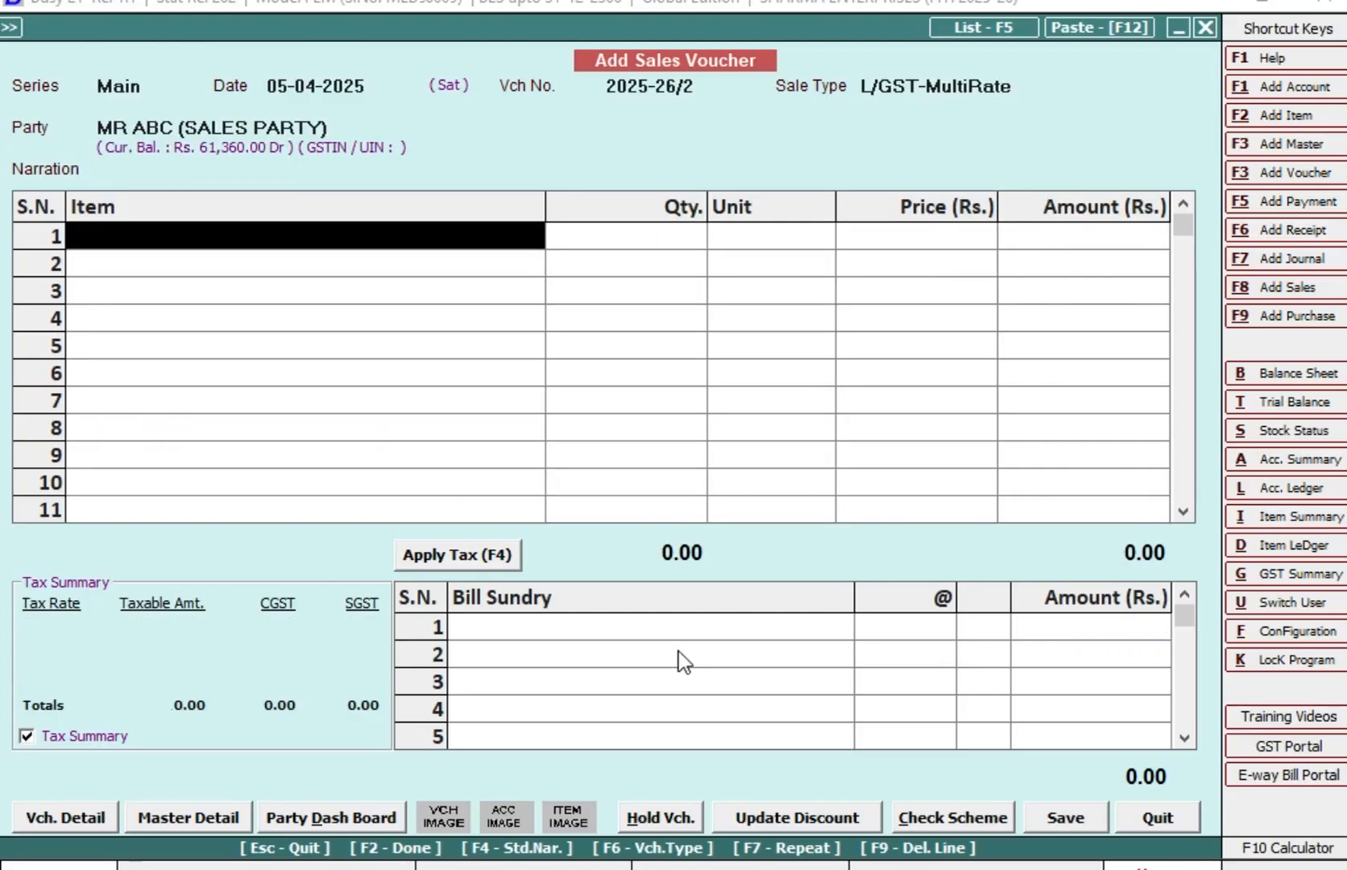
Step: Add ITEM @ 18% to the second voucher with a quantity of 200 and an amount of 28,000
{"action": "type", "text": "i"}
{"action": "key", "text": "Return"}
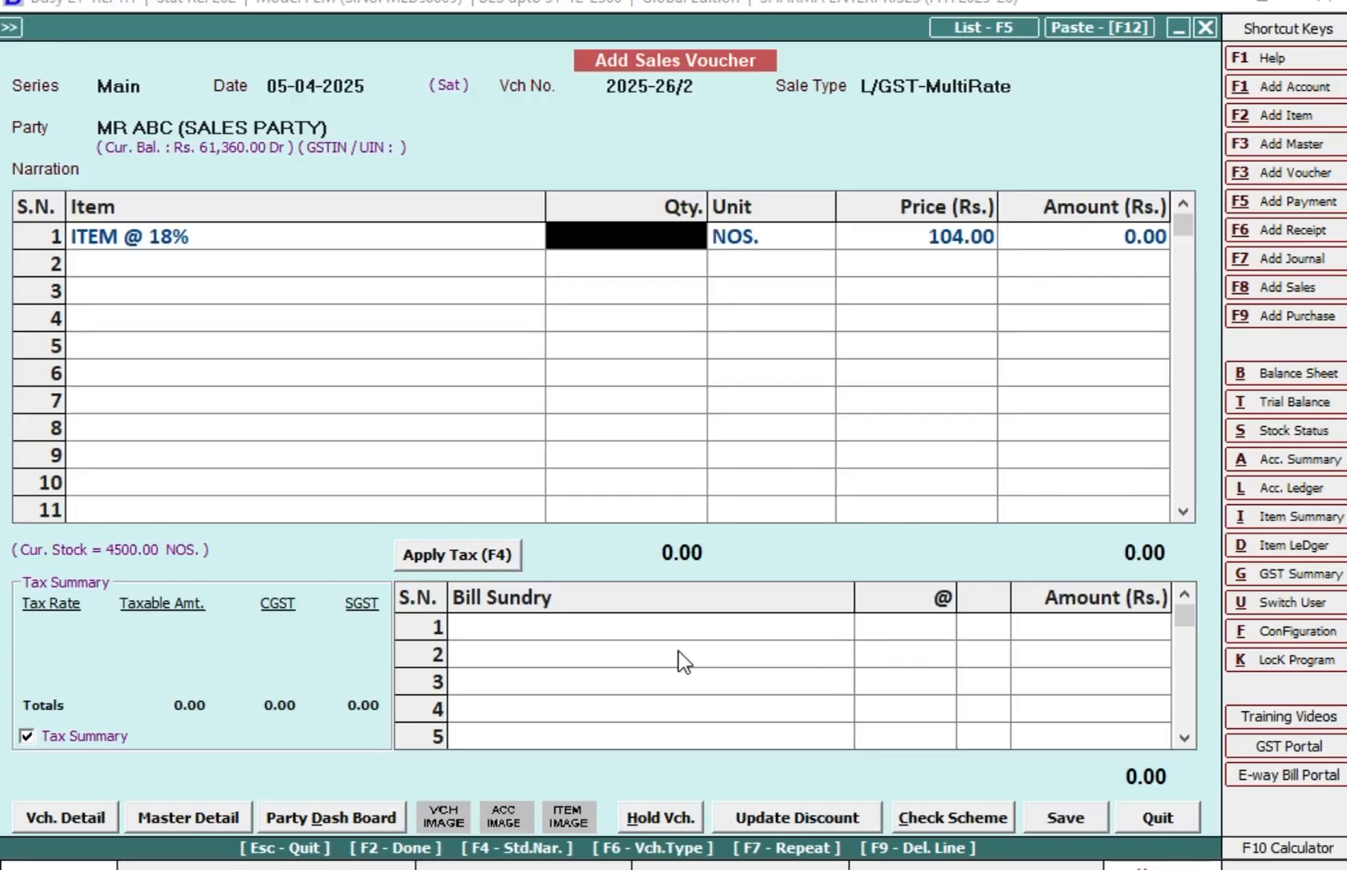
{"action": "type", "text": "500"}
{"action": "key", "text": "Return"}
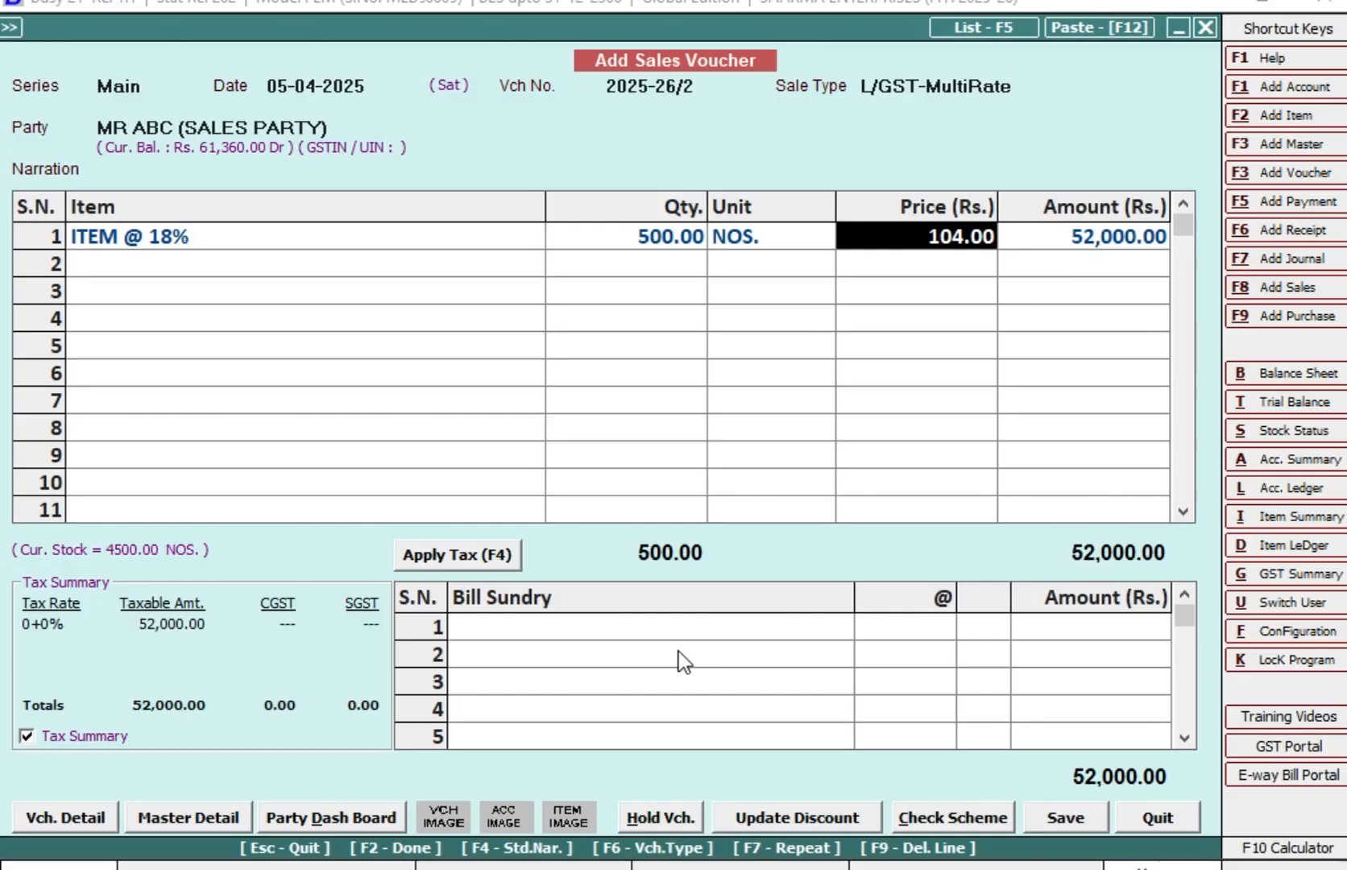
{"action": "key", "text": "Return"}
{"action": "key", "text": "Left"}
{"action": "key", "text": "Left"}
{"action": "type", "text": "200"}
{"action": "key", "text": "Return"}
{"action": "key", "text": "Return"}
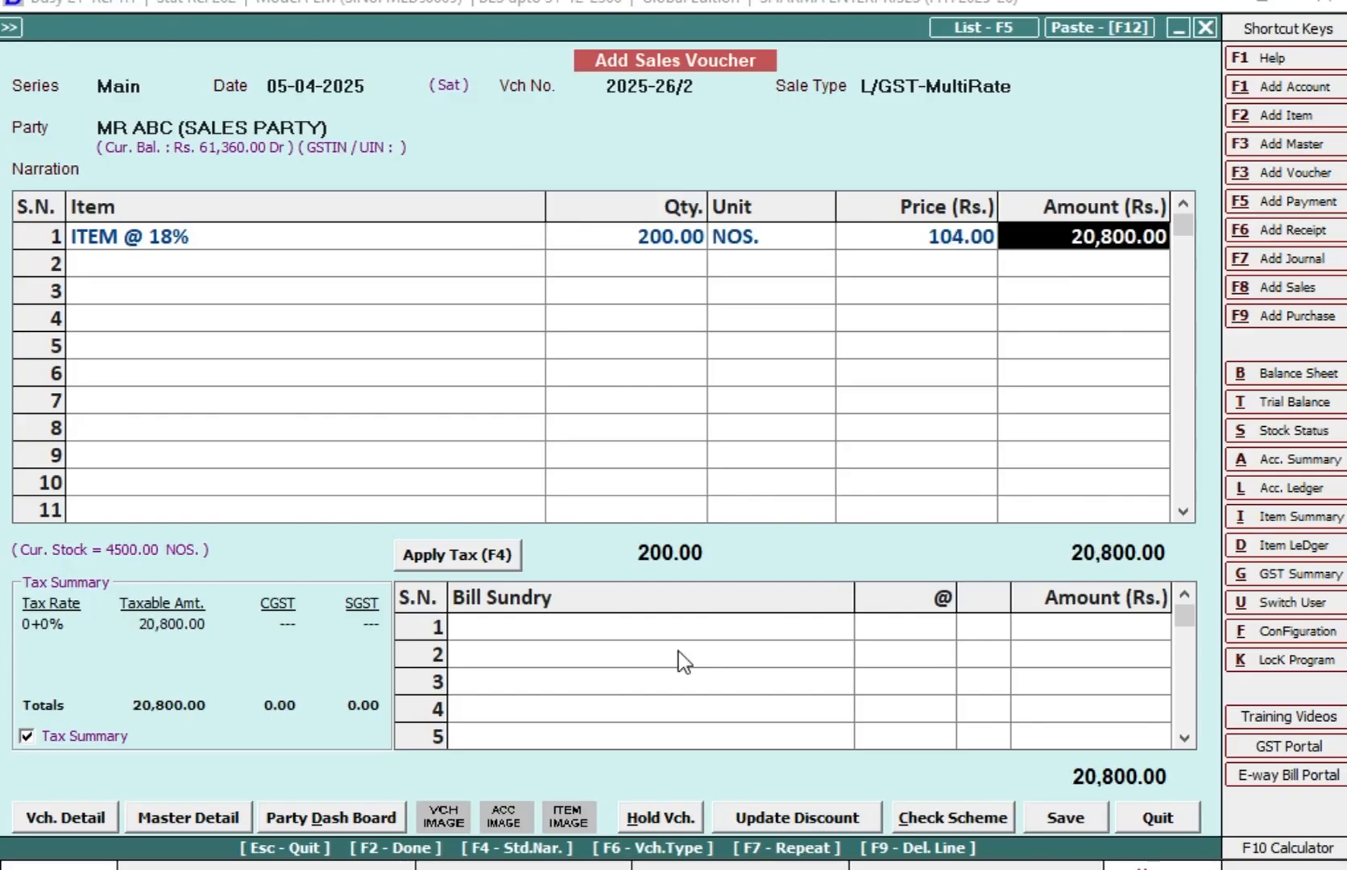
{"action": "type", "text": "2"}
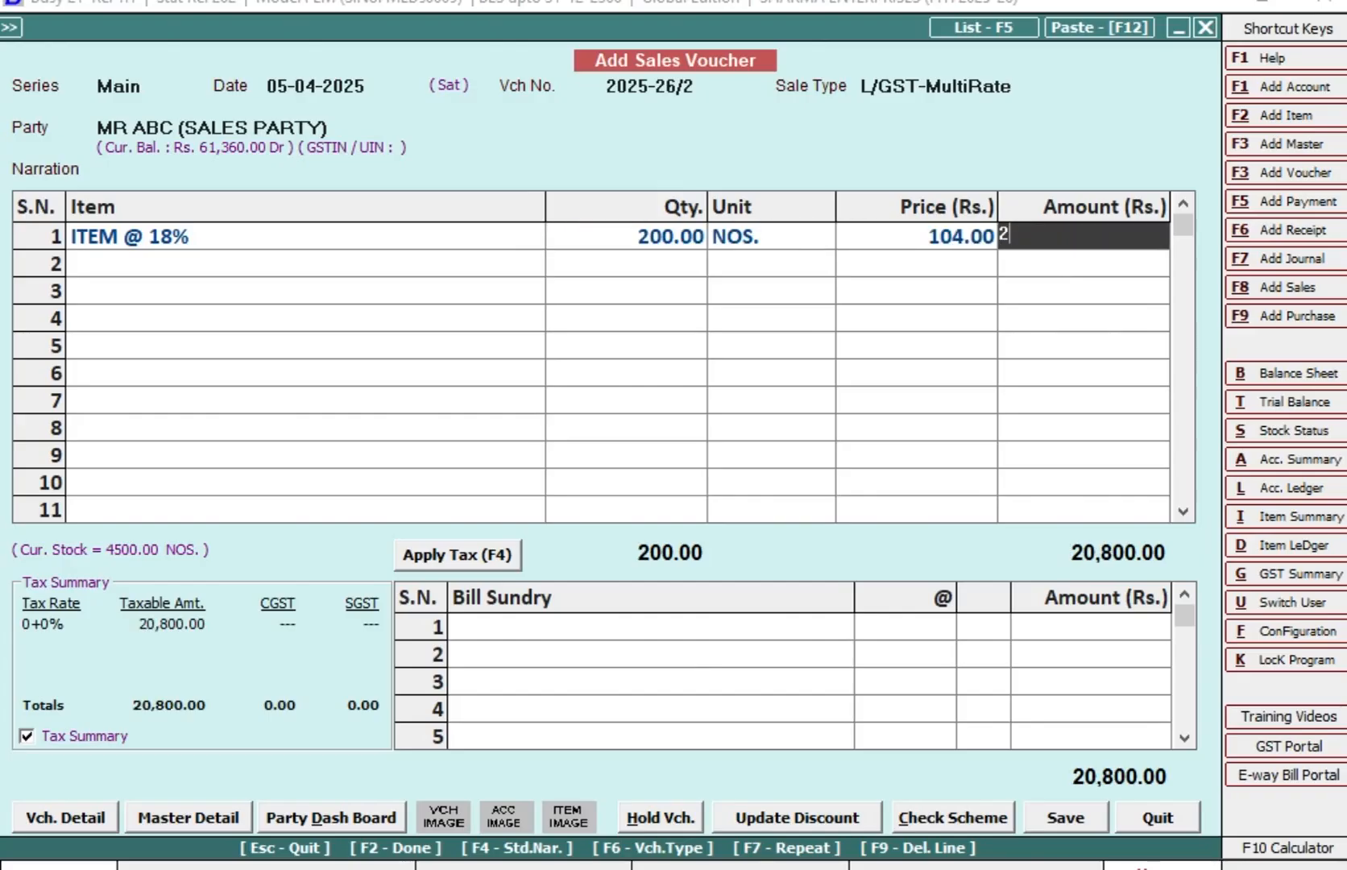
{"action": "type", "text": "8,00000"}
{"action": "key", "text": "Return"}
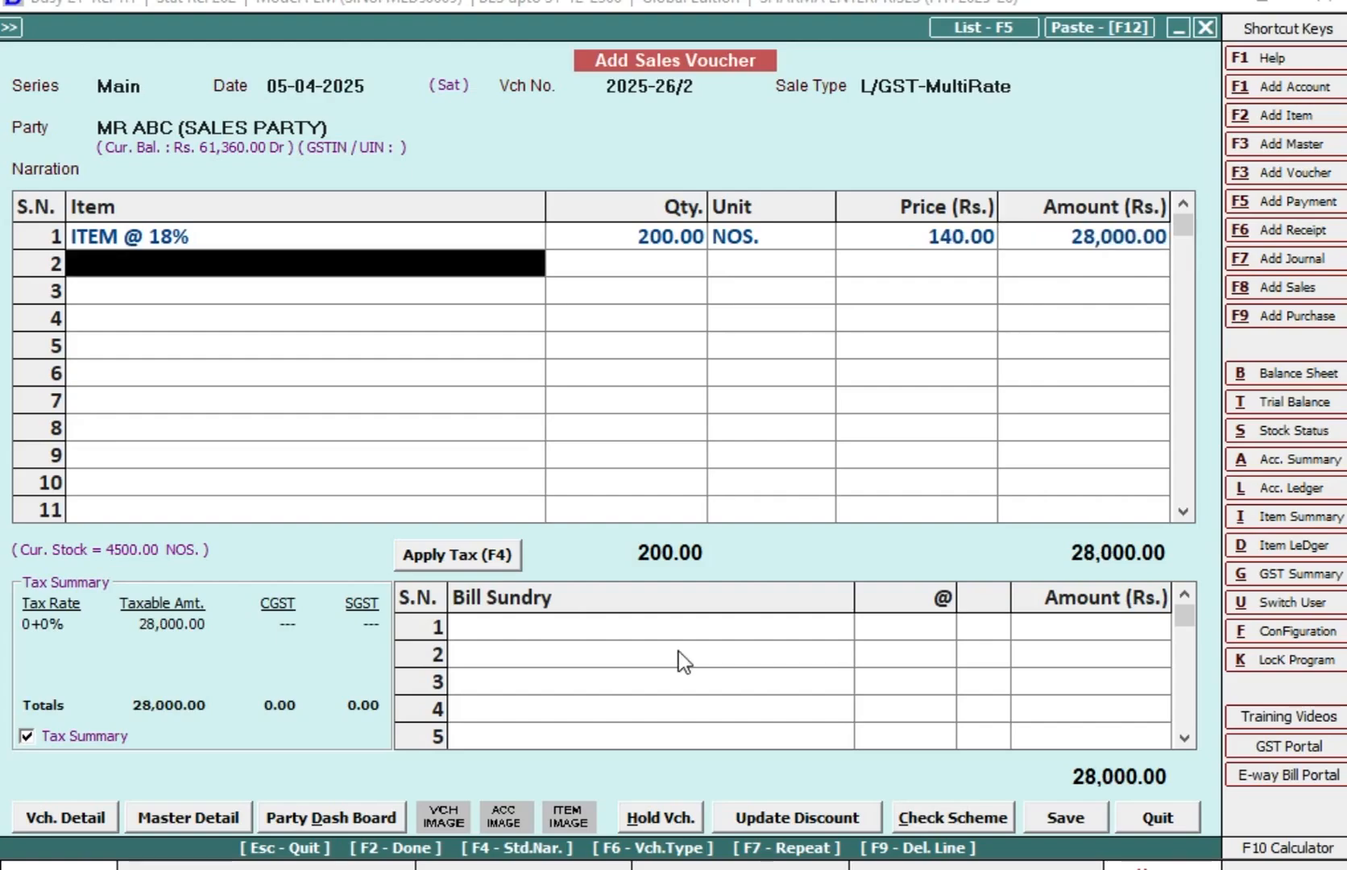
Step: Add 9% CGST and 9% SGST to the second sales voucher
{"action": "key", "text": "Return"}
{"action": "type", "text": "CG"}
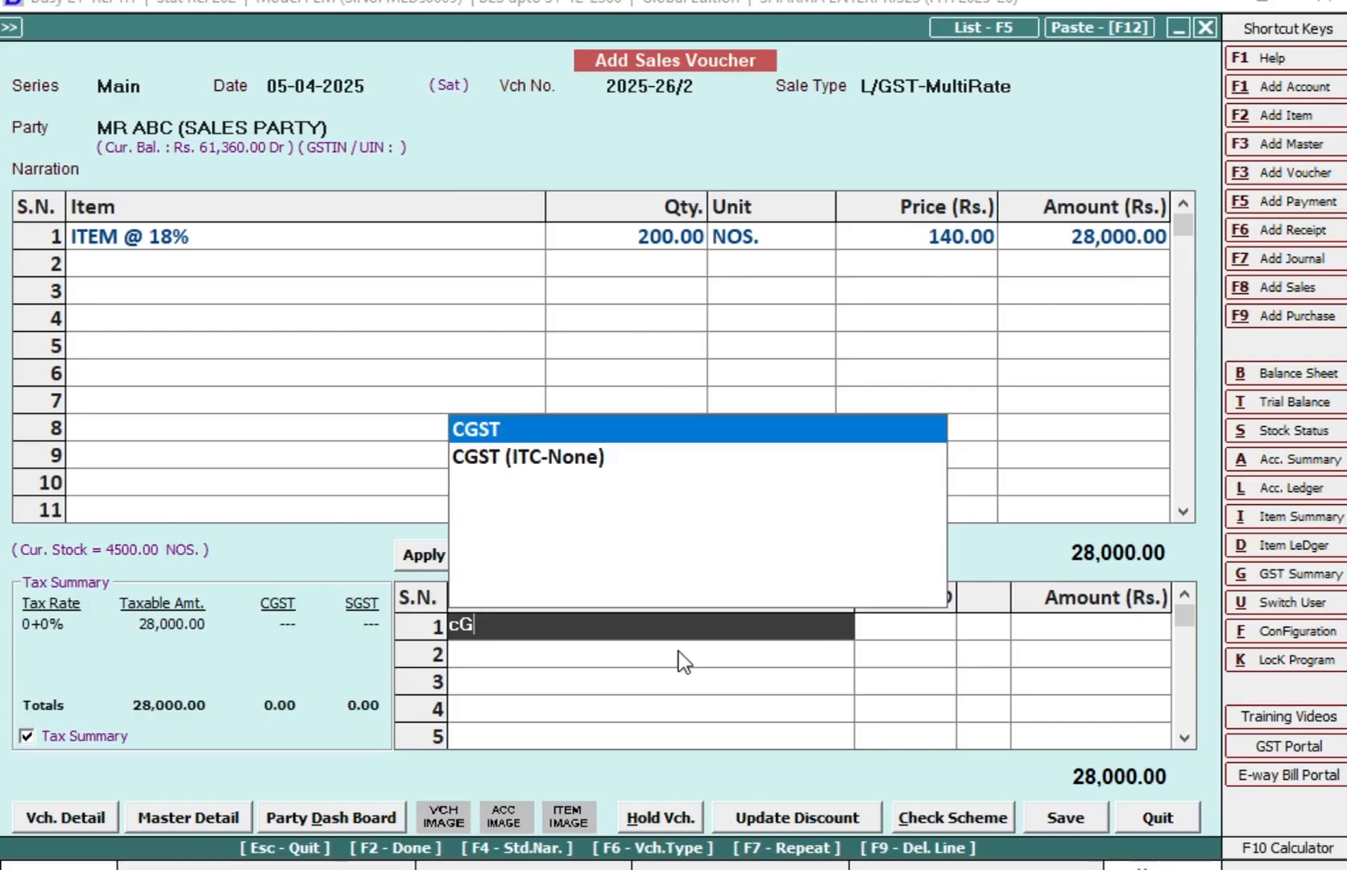
{"action": "key", "text": "Return"}
{"action": "key", "text": "Return"}
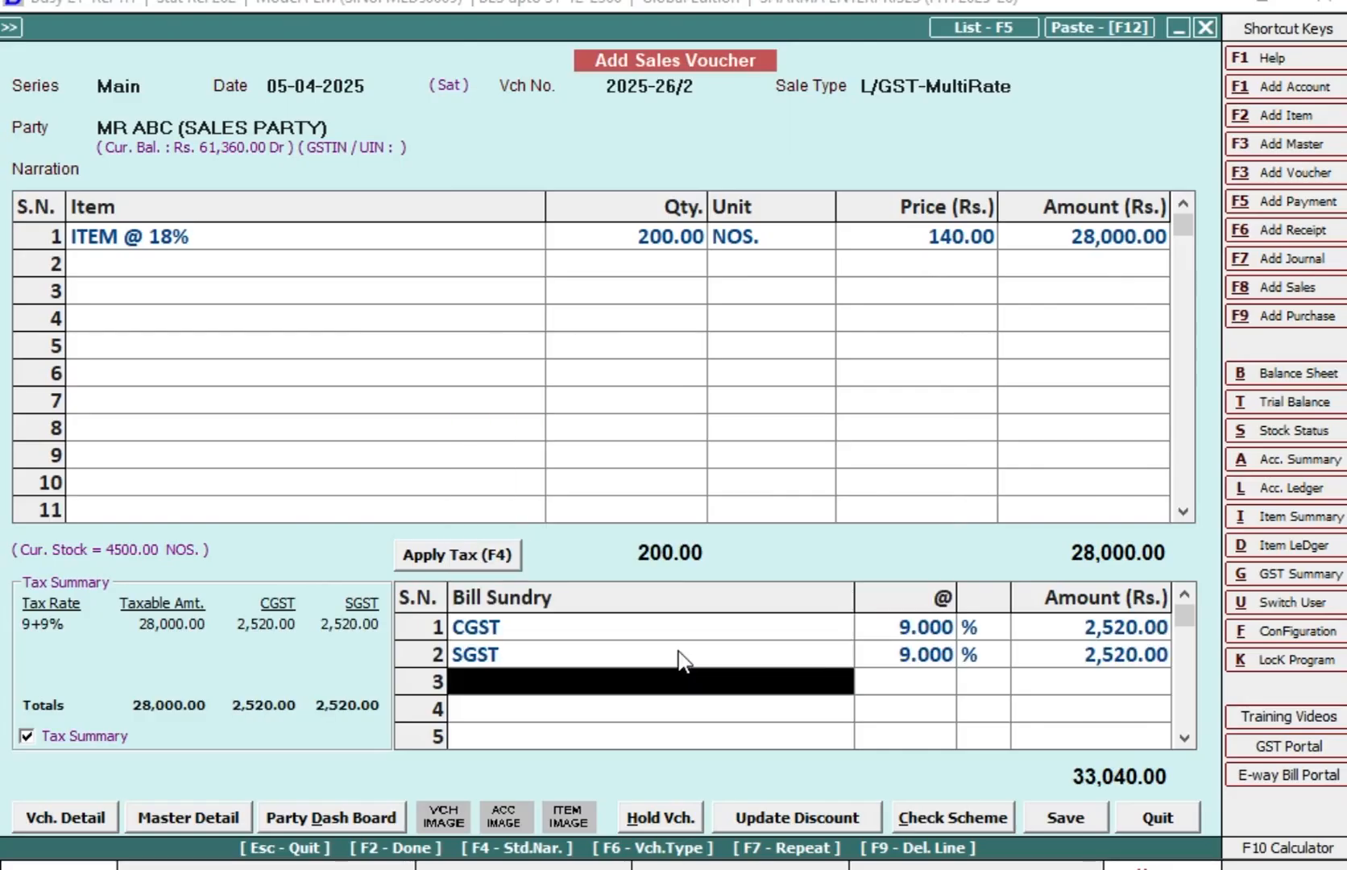
Step: Save the second sales voucher with the default bill reference, skip printing the invoice, and exit voucher entry
{"action": "key", "text": "Up"}
{"action": "key", "text": "Up"}
{"action": "key", "text": "Up"}
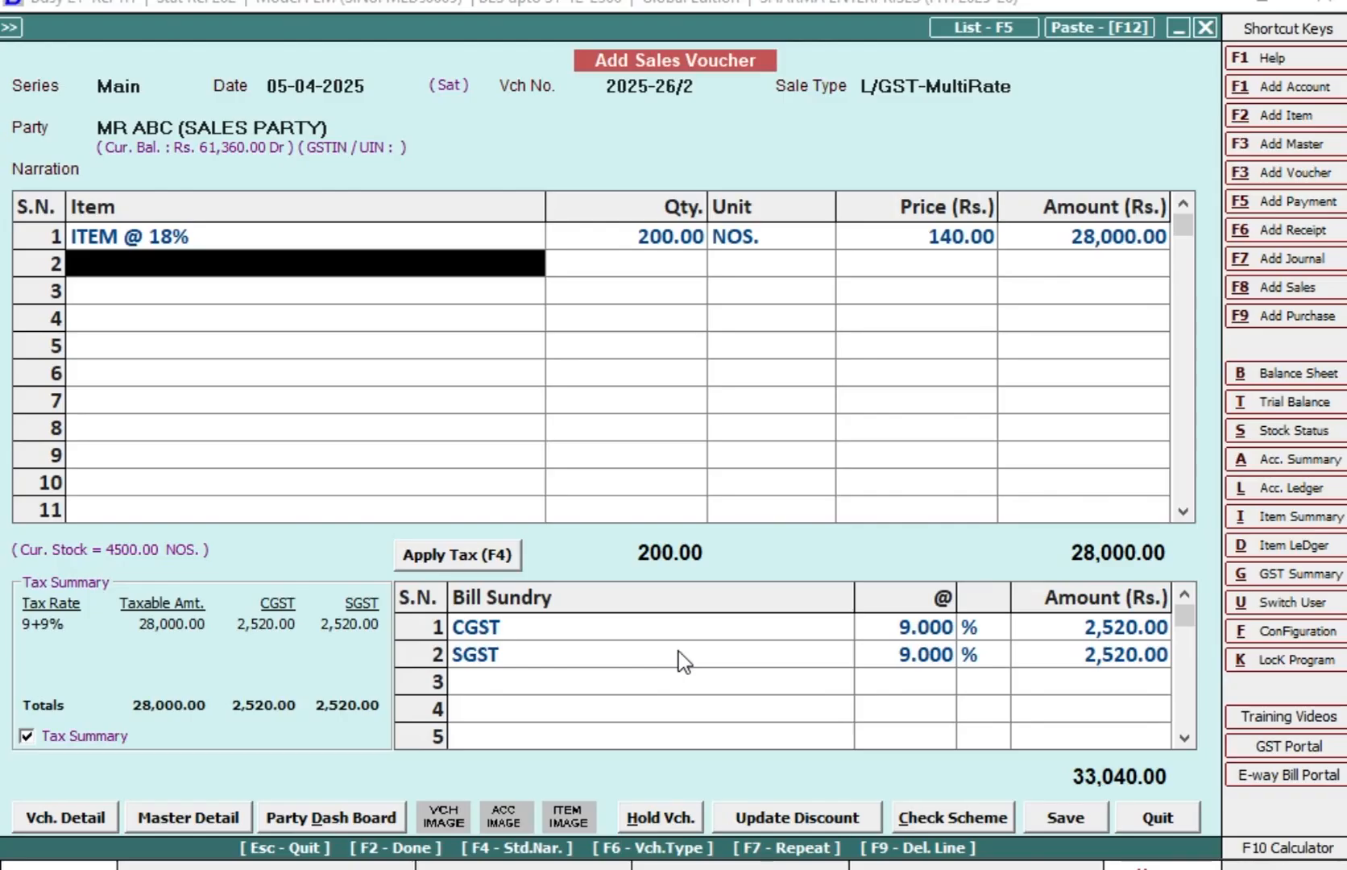
{"action": "key", "text": "Return"}
{"action": "key", "text": "F2"}
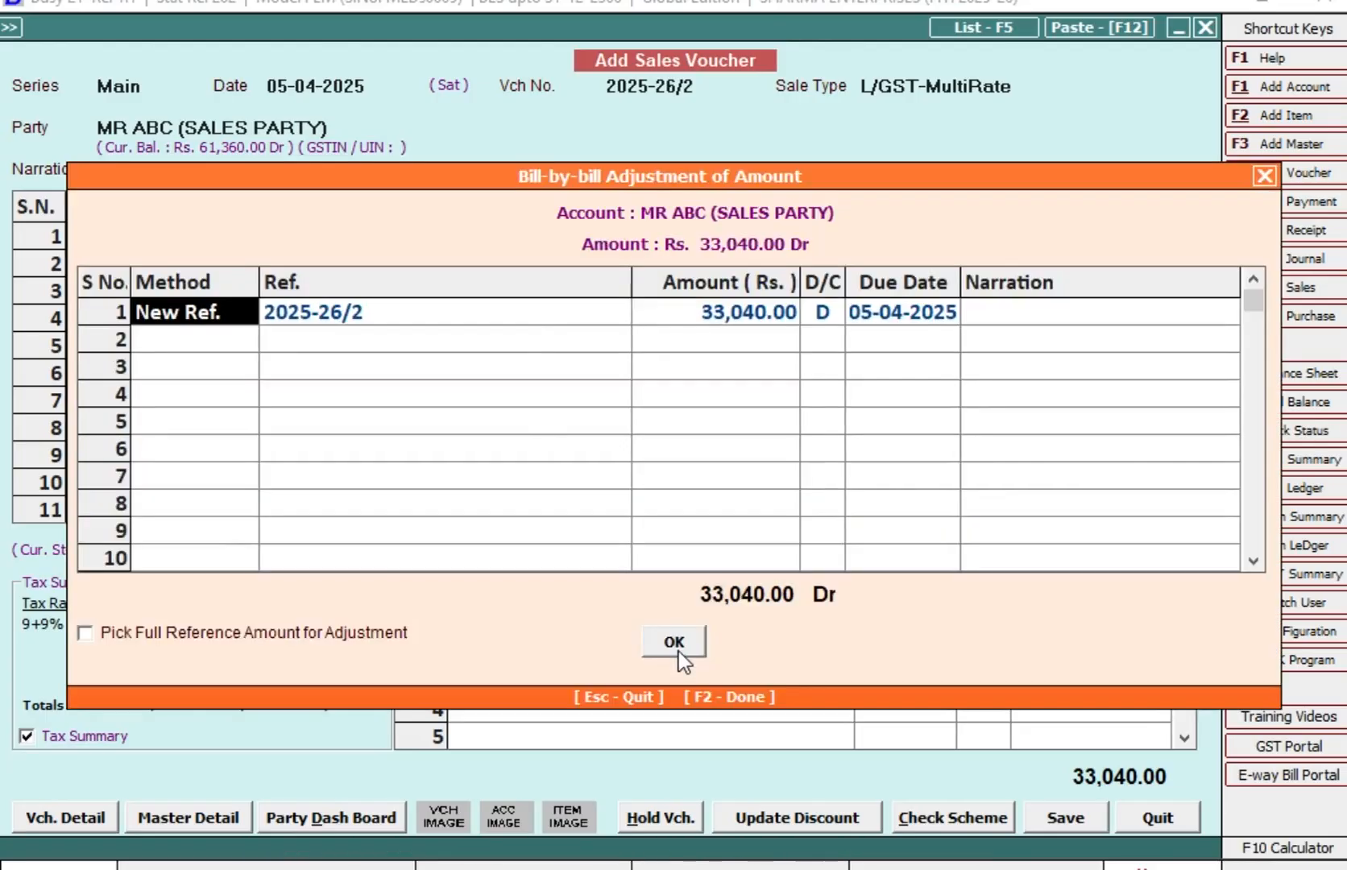
{"action": "key", "text": "F2"}
{"action": "key", "text": "Return"}
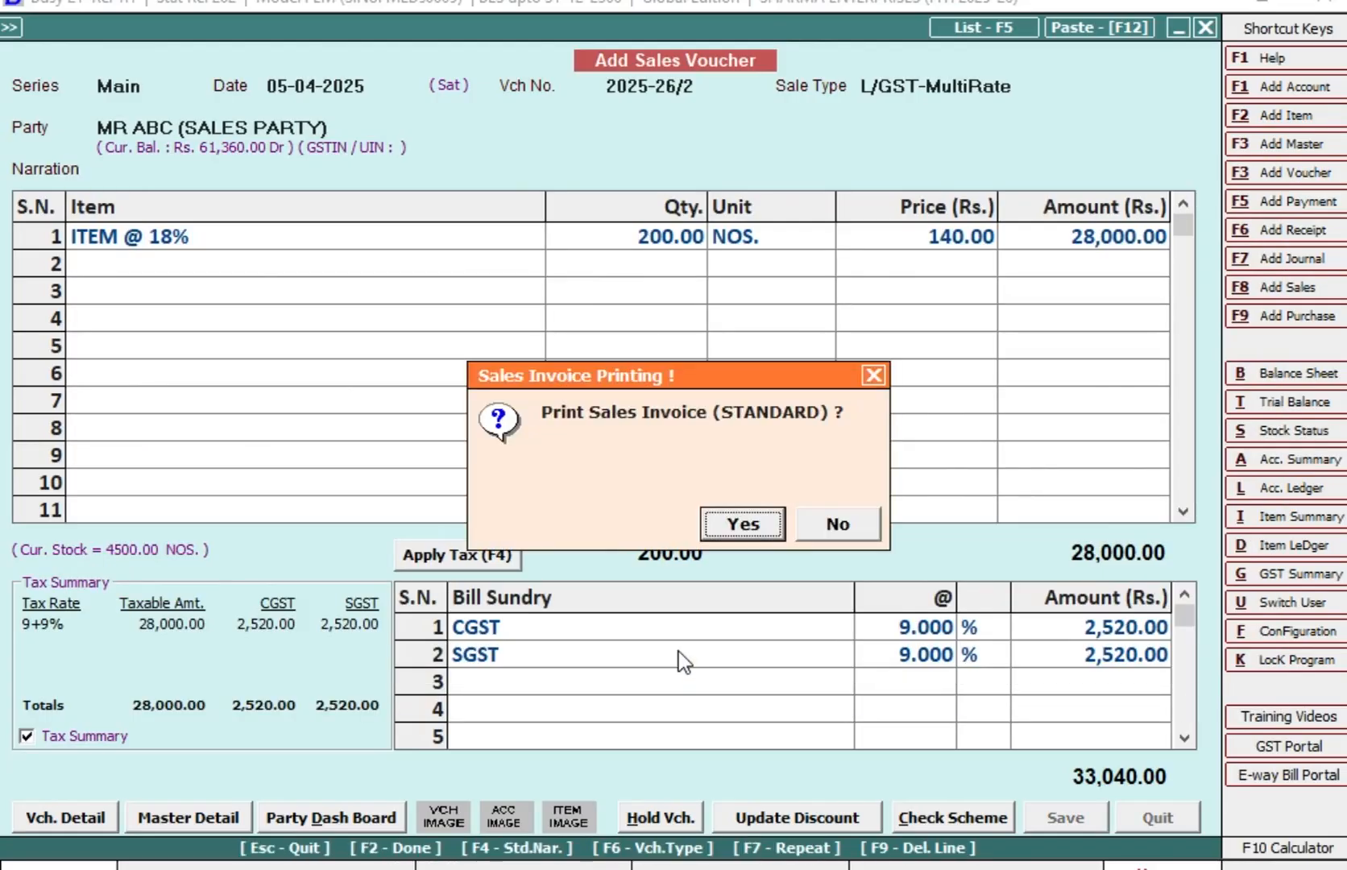
{"action": "key", "text": "Escape"}
{"action": "key", "text": "Escape"}
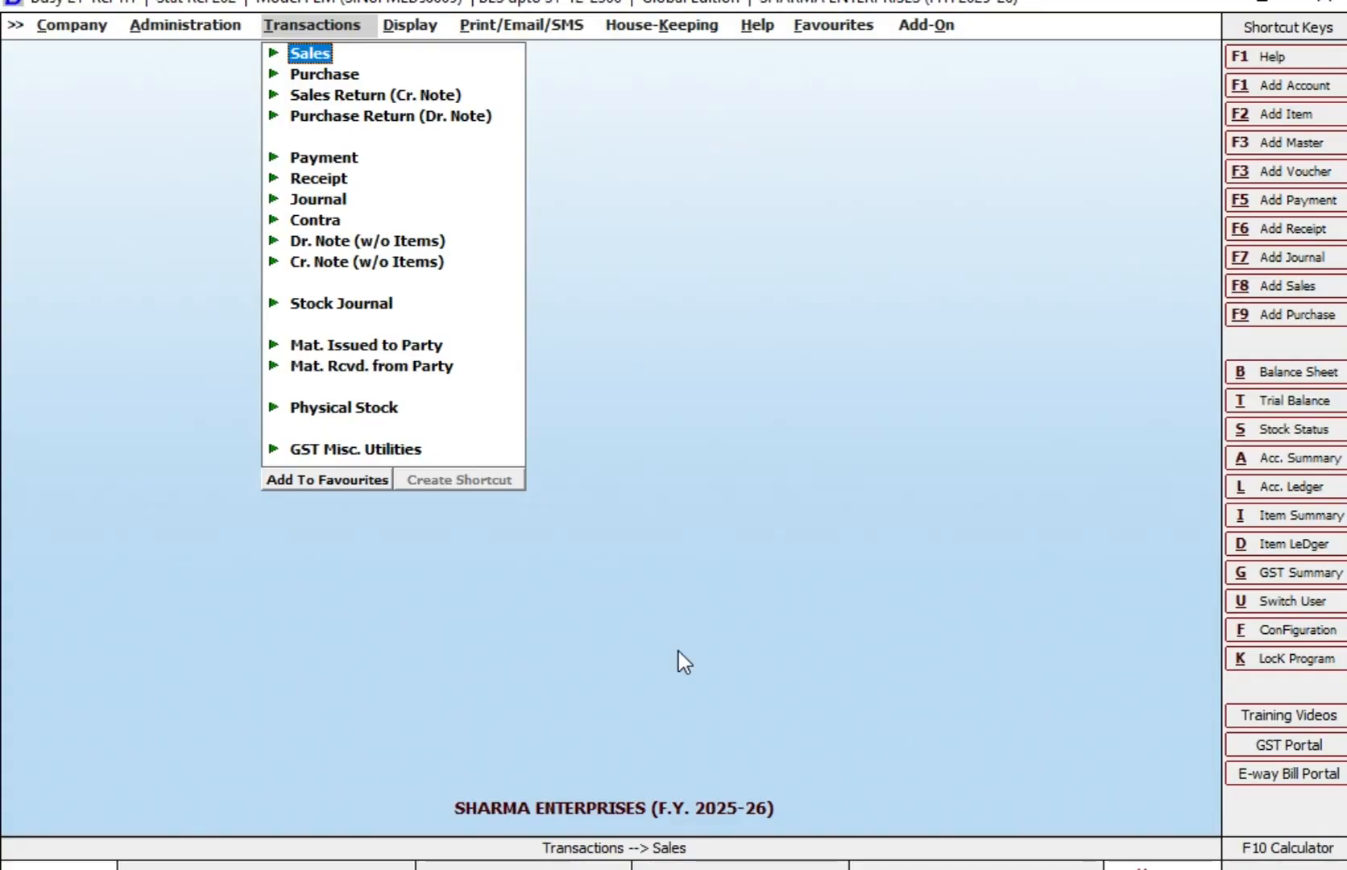
Step: Open the sales target variance report for TARGETS 25-10 from the MIS reports
{"action": "key", "text": "Right"}
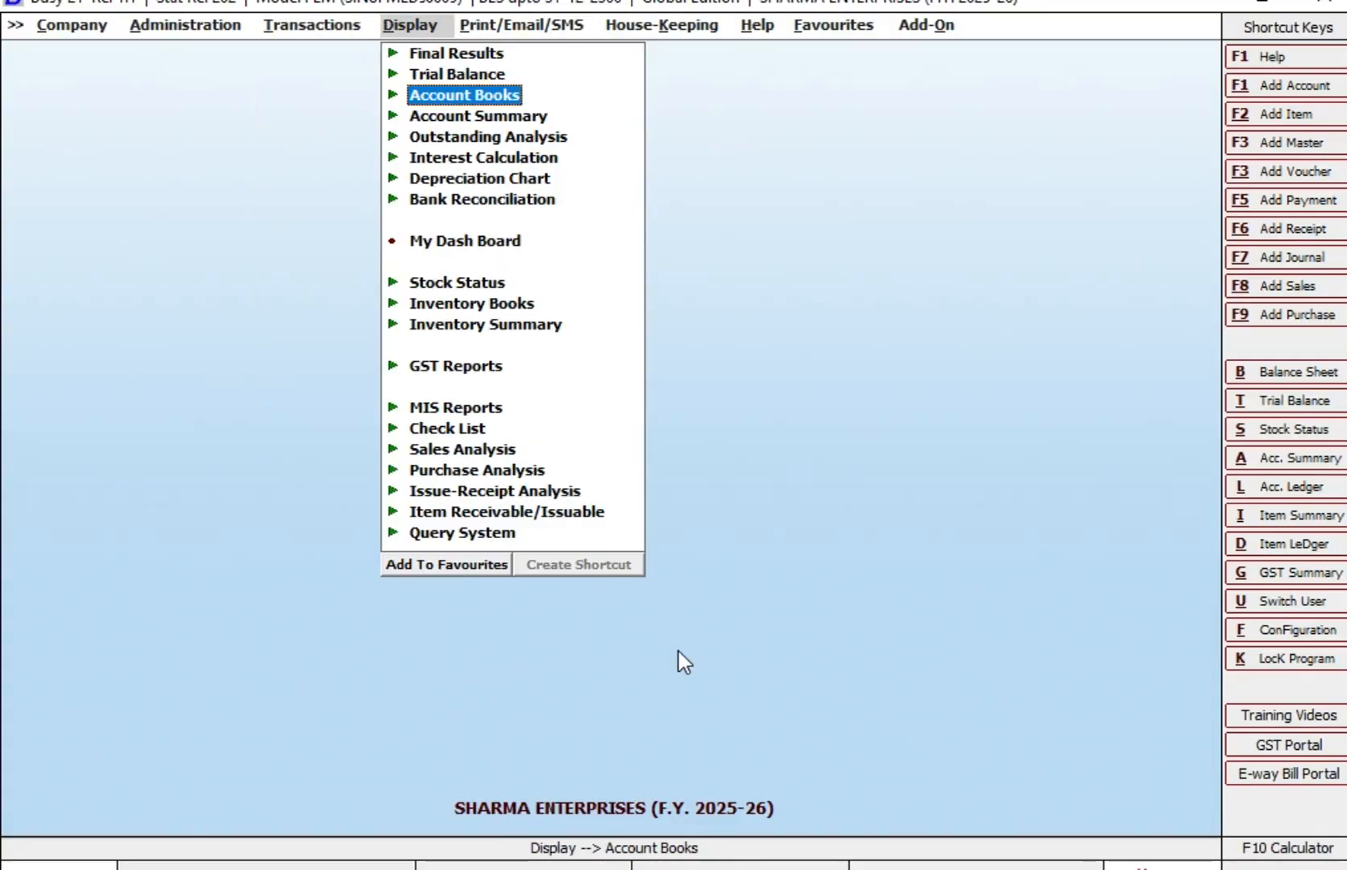
{"action": "key", "text": "Down"}
{"action": "key", "text": "Down"}
{"action": "key", "text": "Down"}
{"action": "key", "text": "Down"}
{"action": "key", "text": "Down"}
{"action": "key", "text": "Down"}
{"action": "key", "text": "Down"}
{"action": "key", "text": "Down"}
{"action": "key", "text": "Down"}
{"action": "key", "text": "Down"}
{"action": "key", "text": "Down"}
{"action": "key", "text": "Down"}
{"action": "key", "text": "Up"}
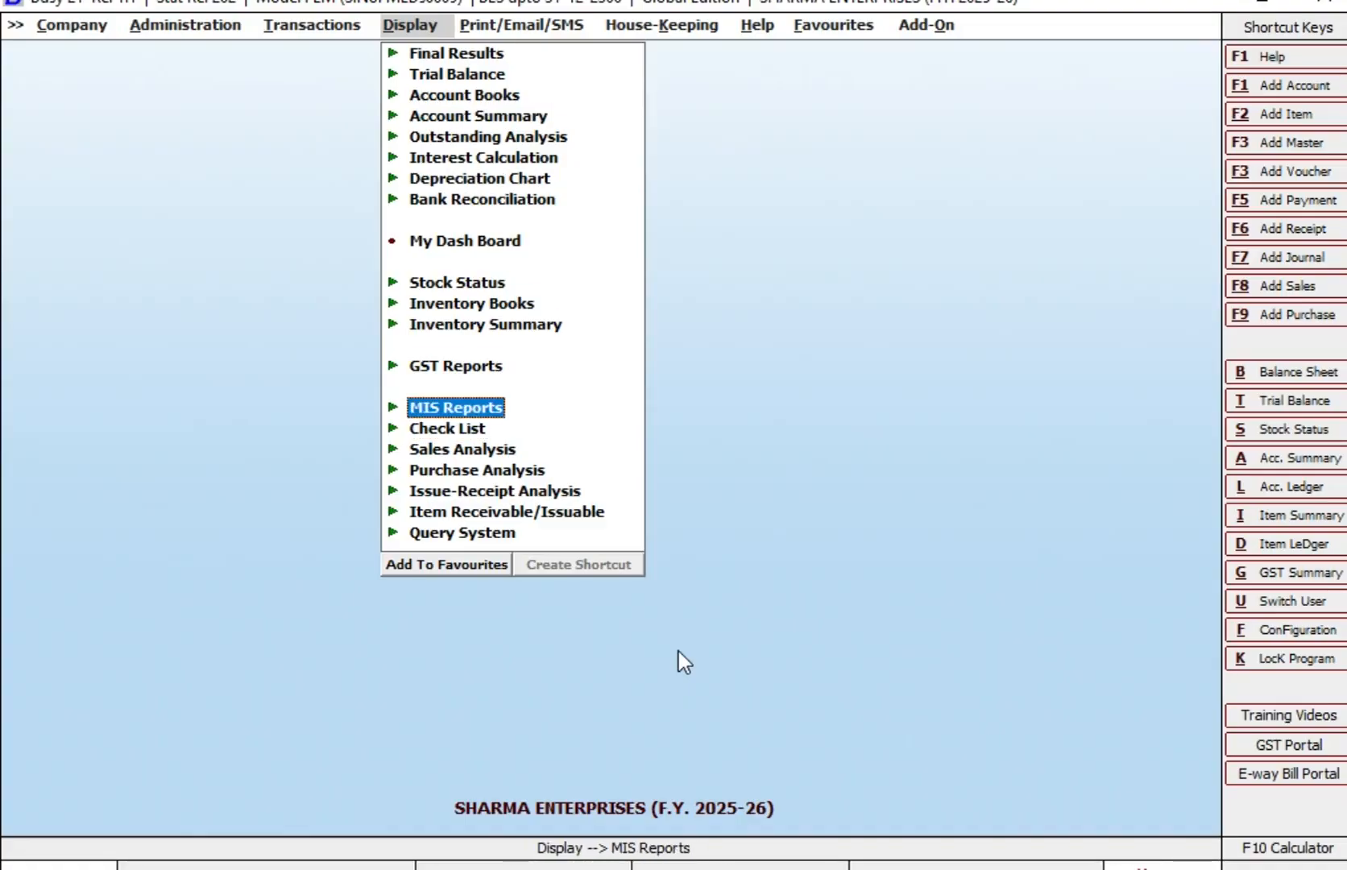
{"action": "left_click", "coordinate": [463, 415]}
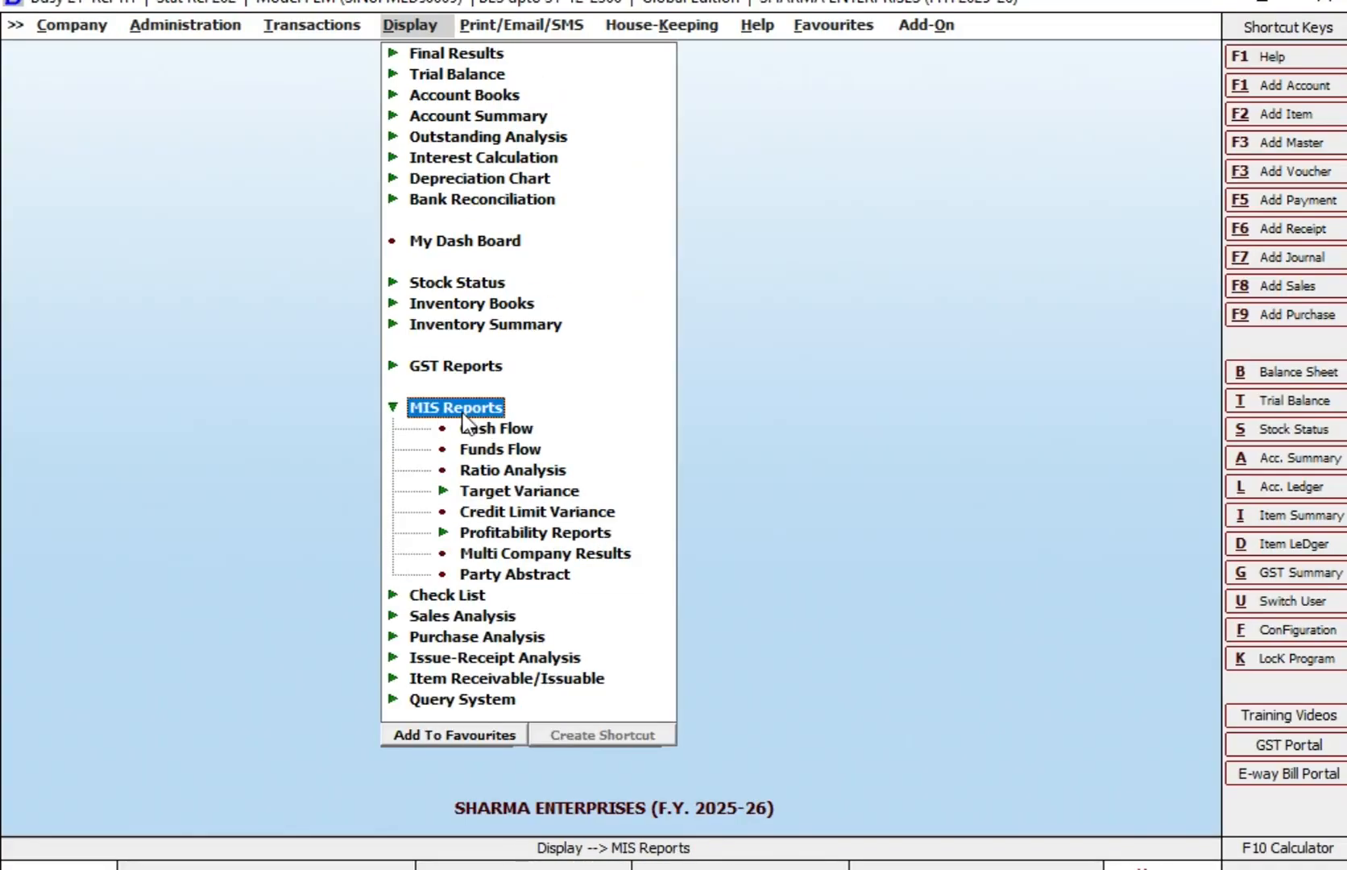
{"action": "left_click", "coordinate": [510, 493]}
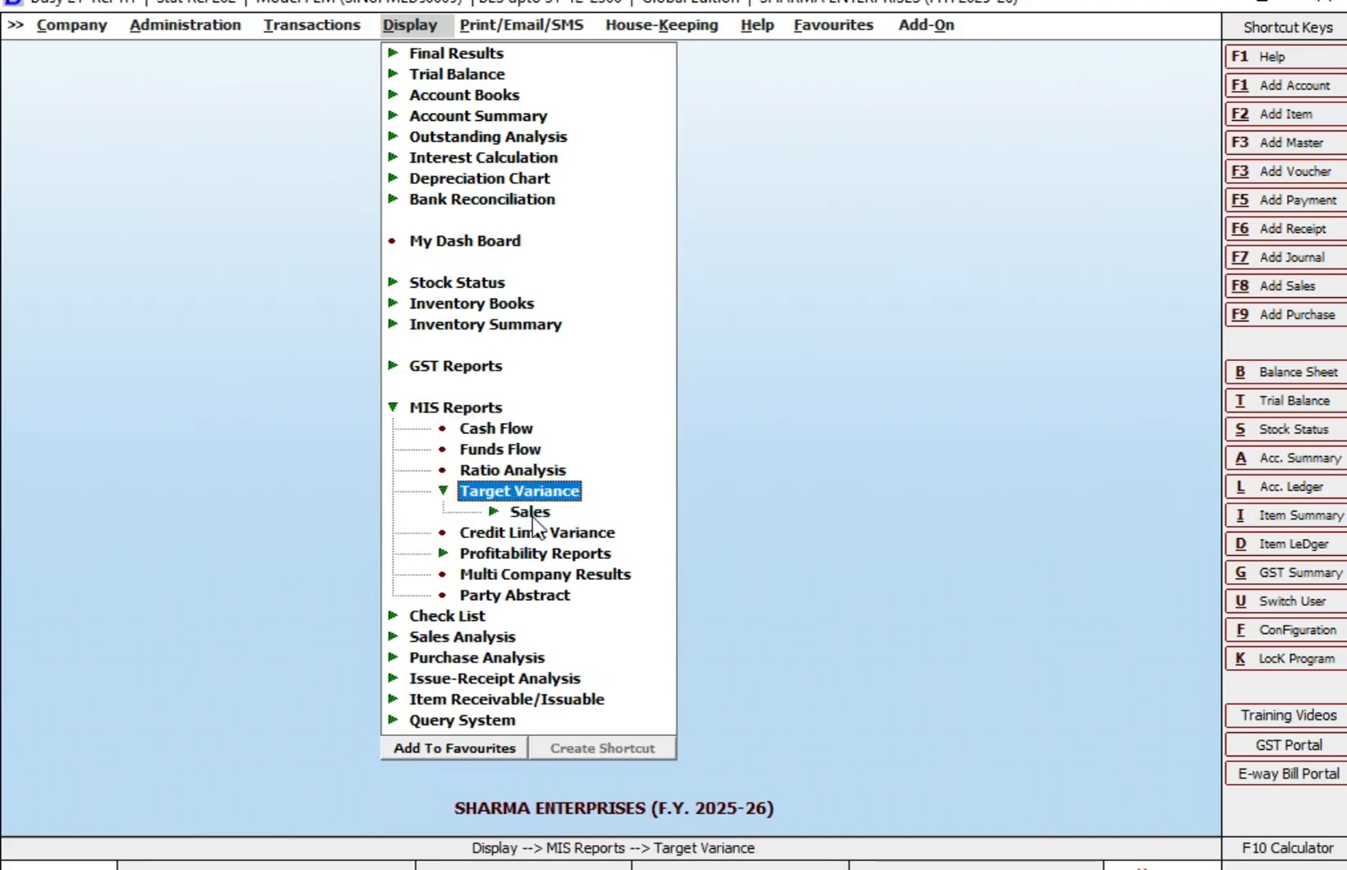
{"action": "left_click", "coordinate": [532, 515]}
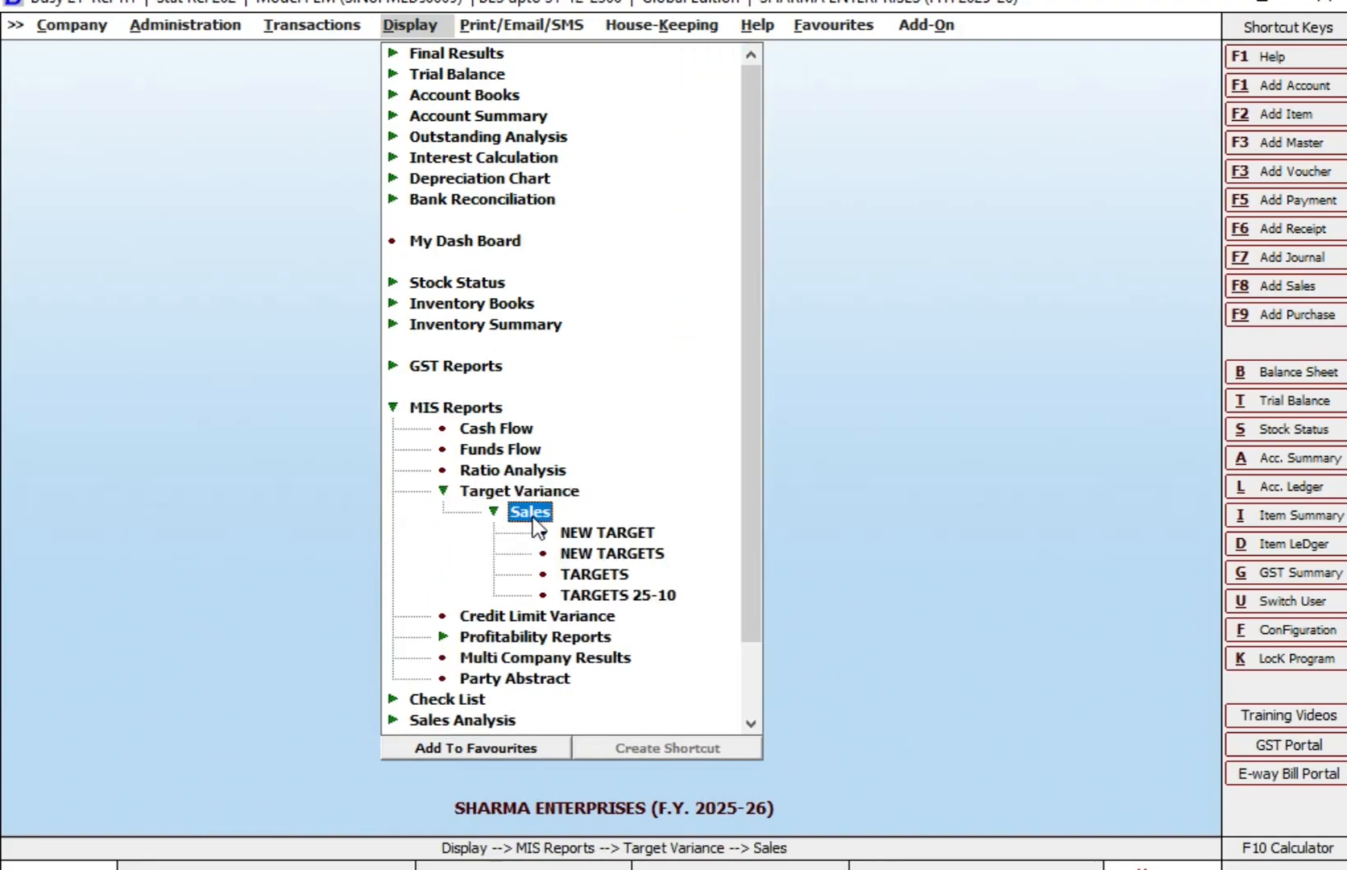
{"action": "left_click", "coordinate": [640, 598]}
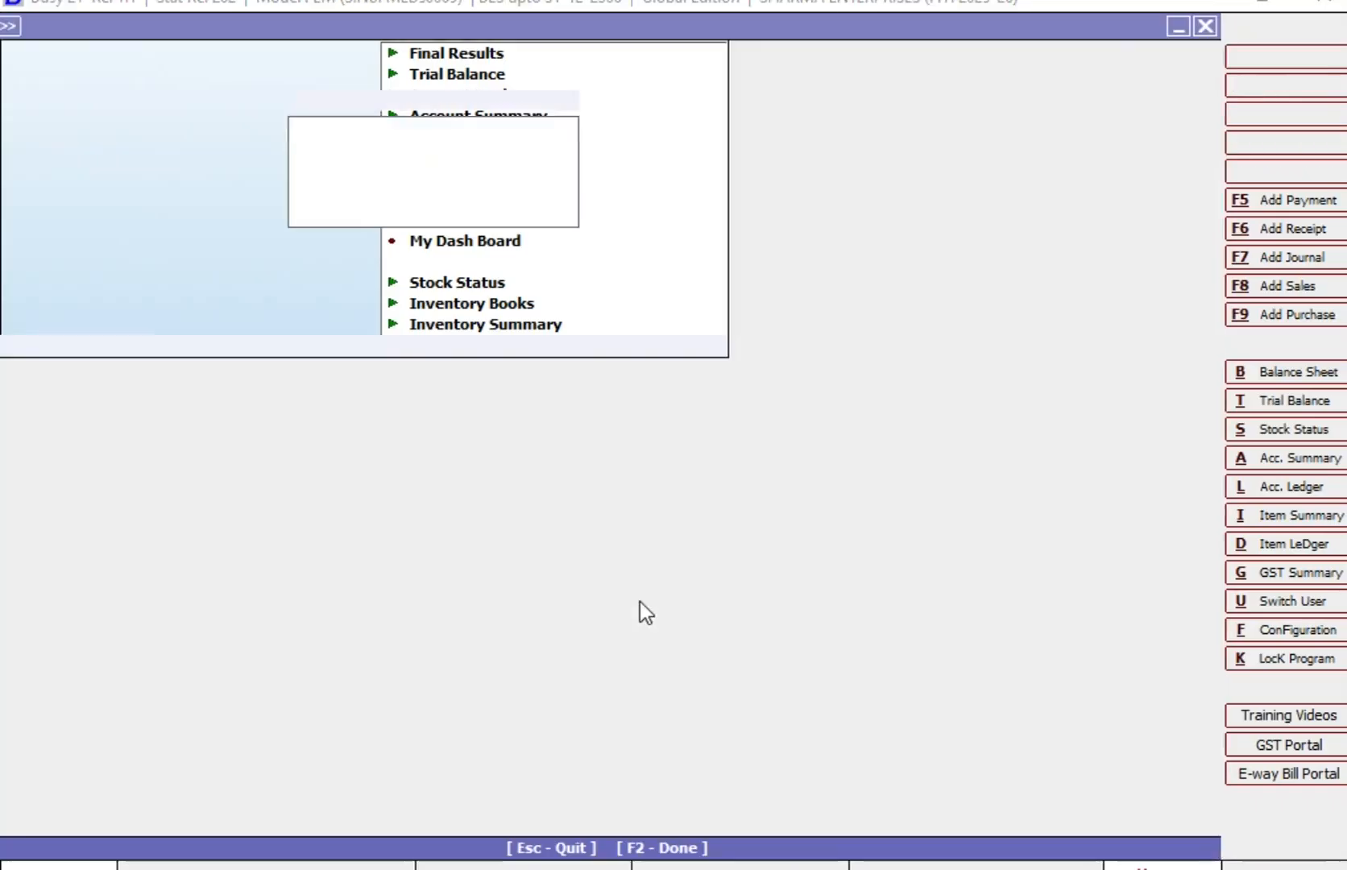
Step: Run the target variance report for one account, the ABC sales party, for the month of April
{"action": "key", "text": "Return"}
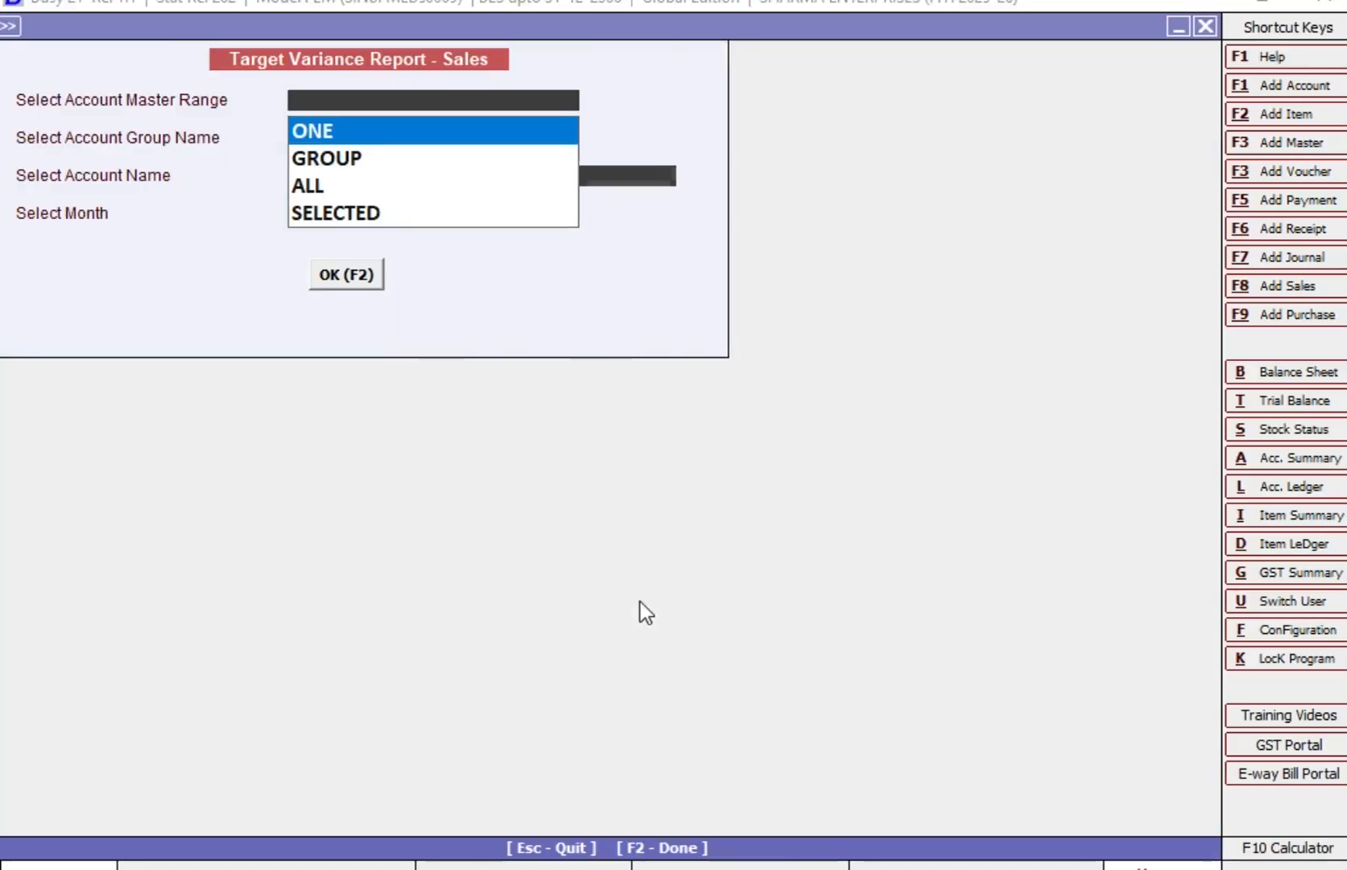
{"action": "type", "text": "MR"}
{"action": "key", "text": "Return"}
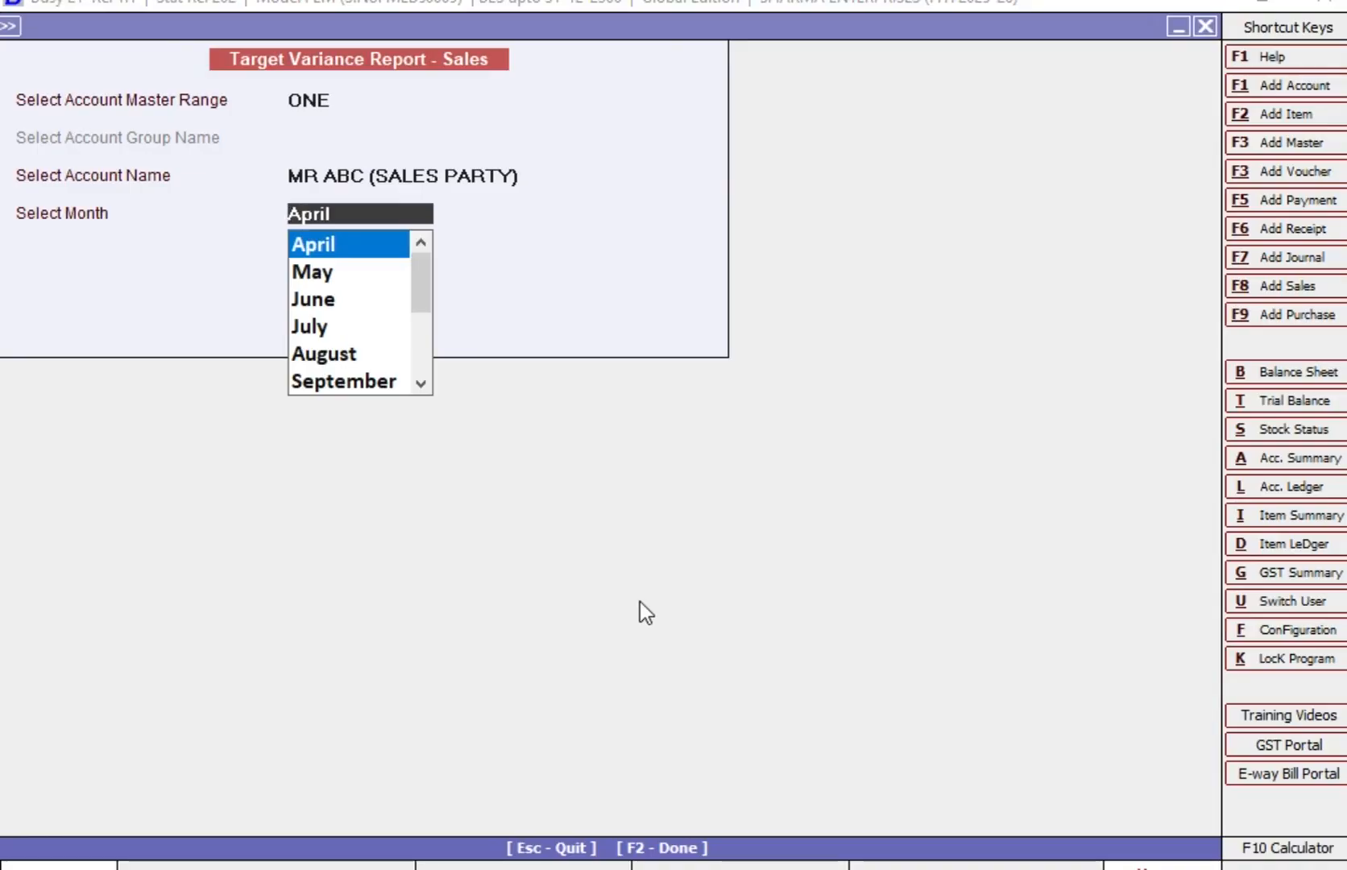
{"action": "key", "text": "Return"}
{"action": "key", "text": "F2"}
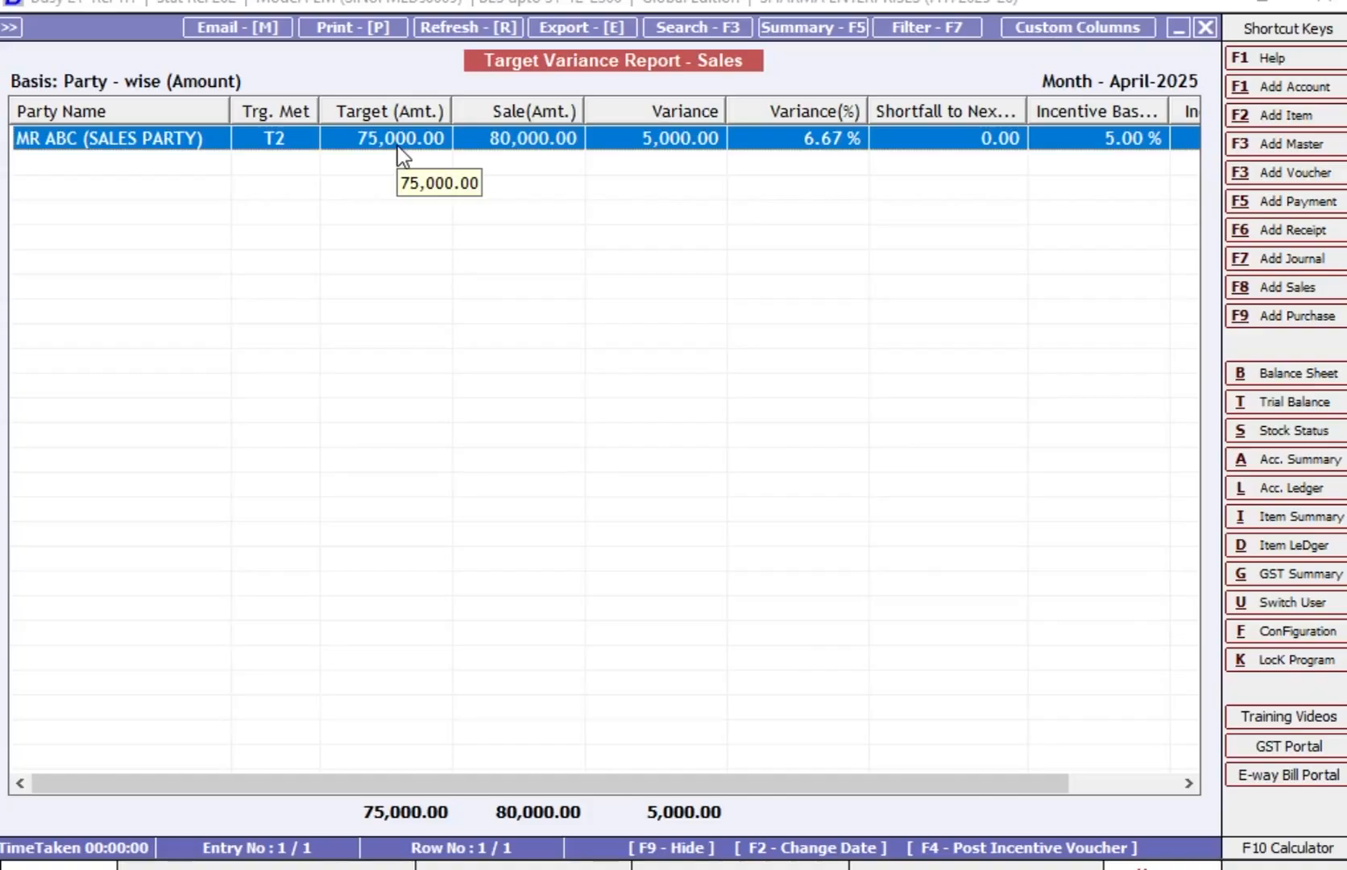
Step: Examine the sales vouchers behind the party's April sale amount, then check its incentive amount in the variance report
{"action": "key", "text": "Return"}
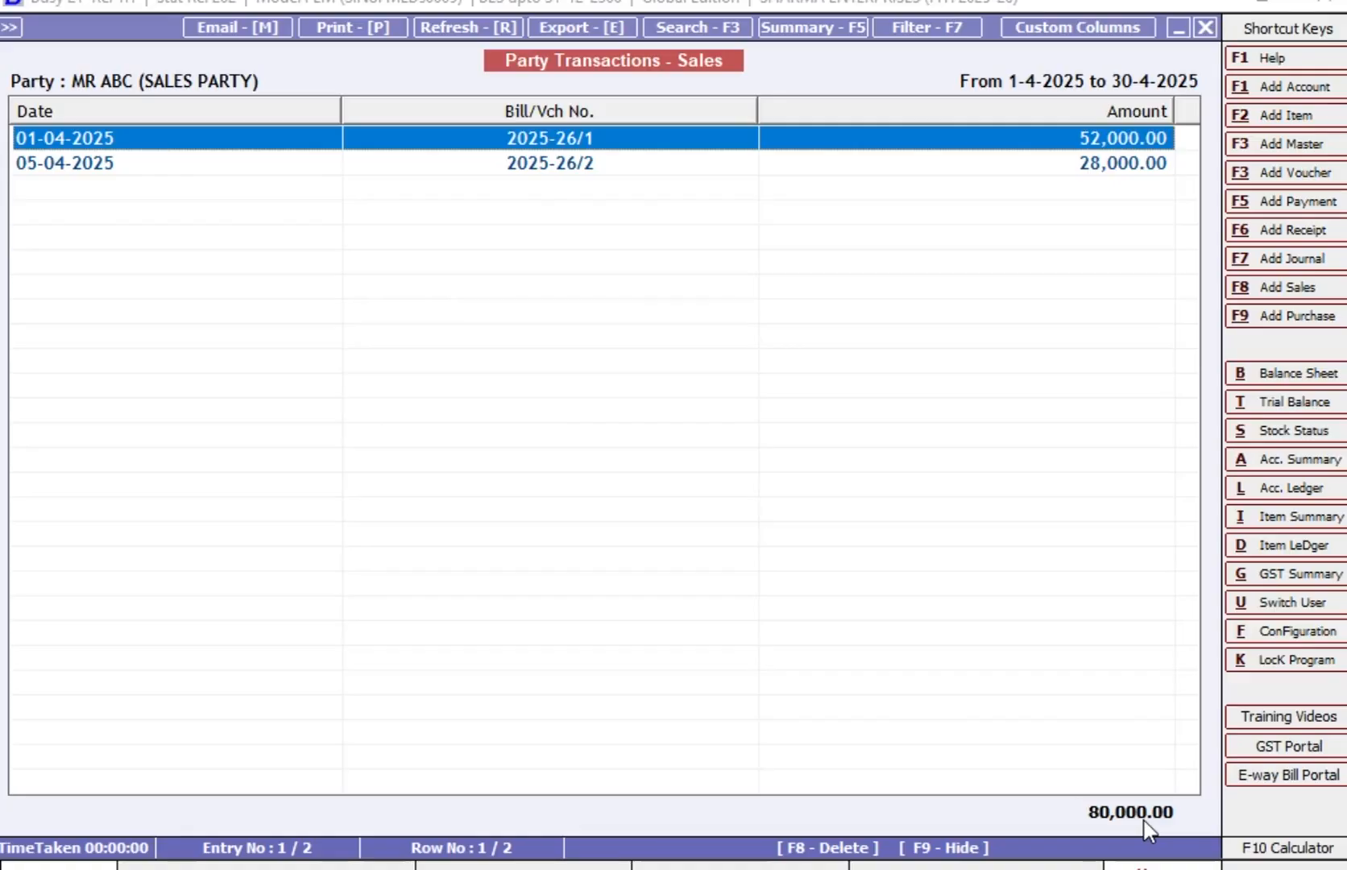
{"action": "key", "text": "Down"}
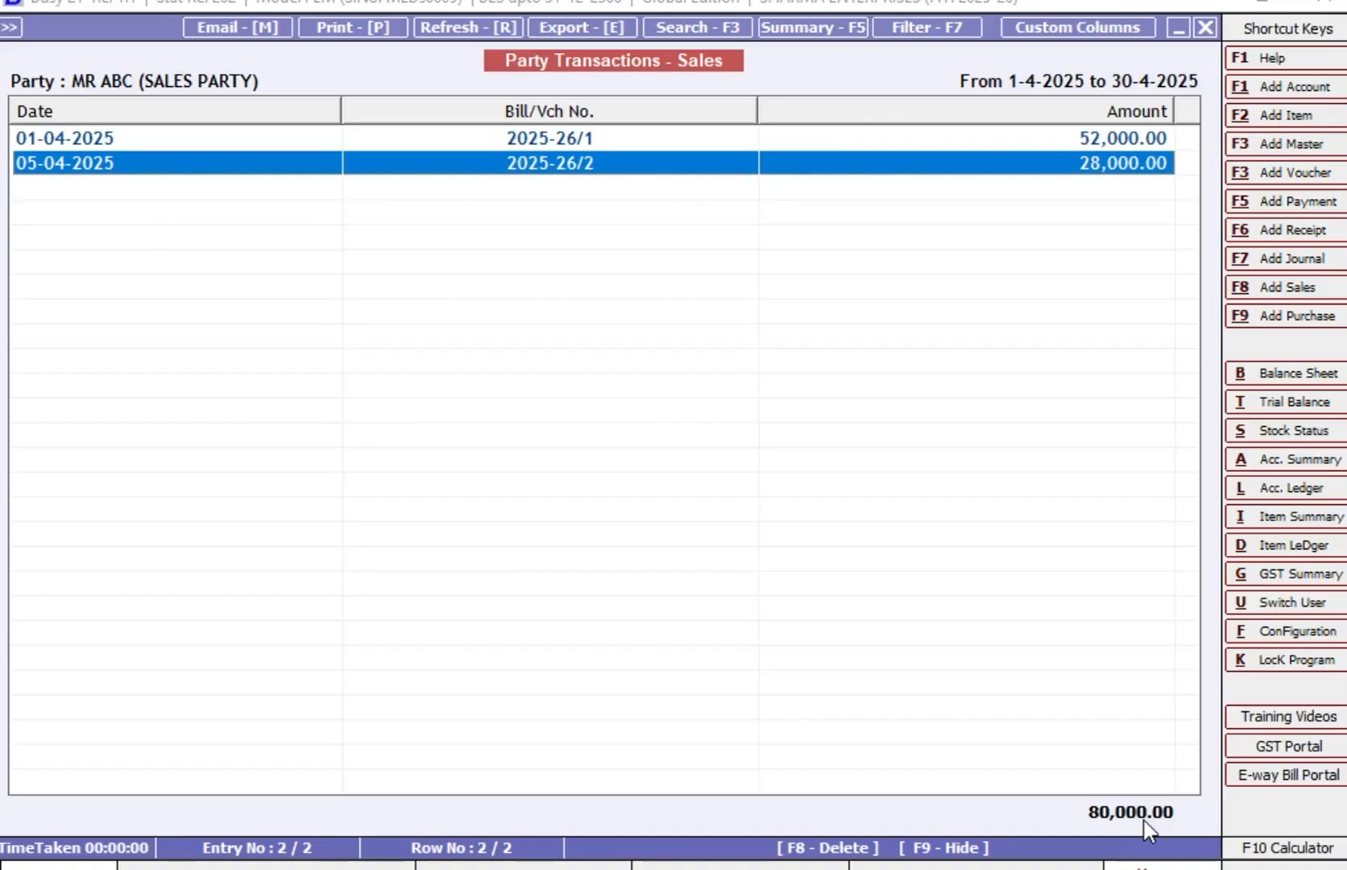
{"action": "key", "text": "Escape"}
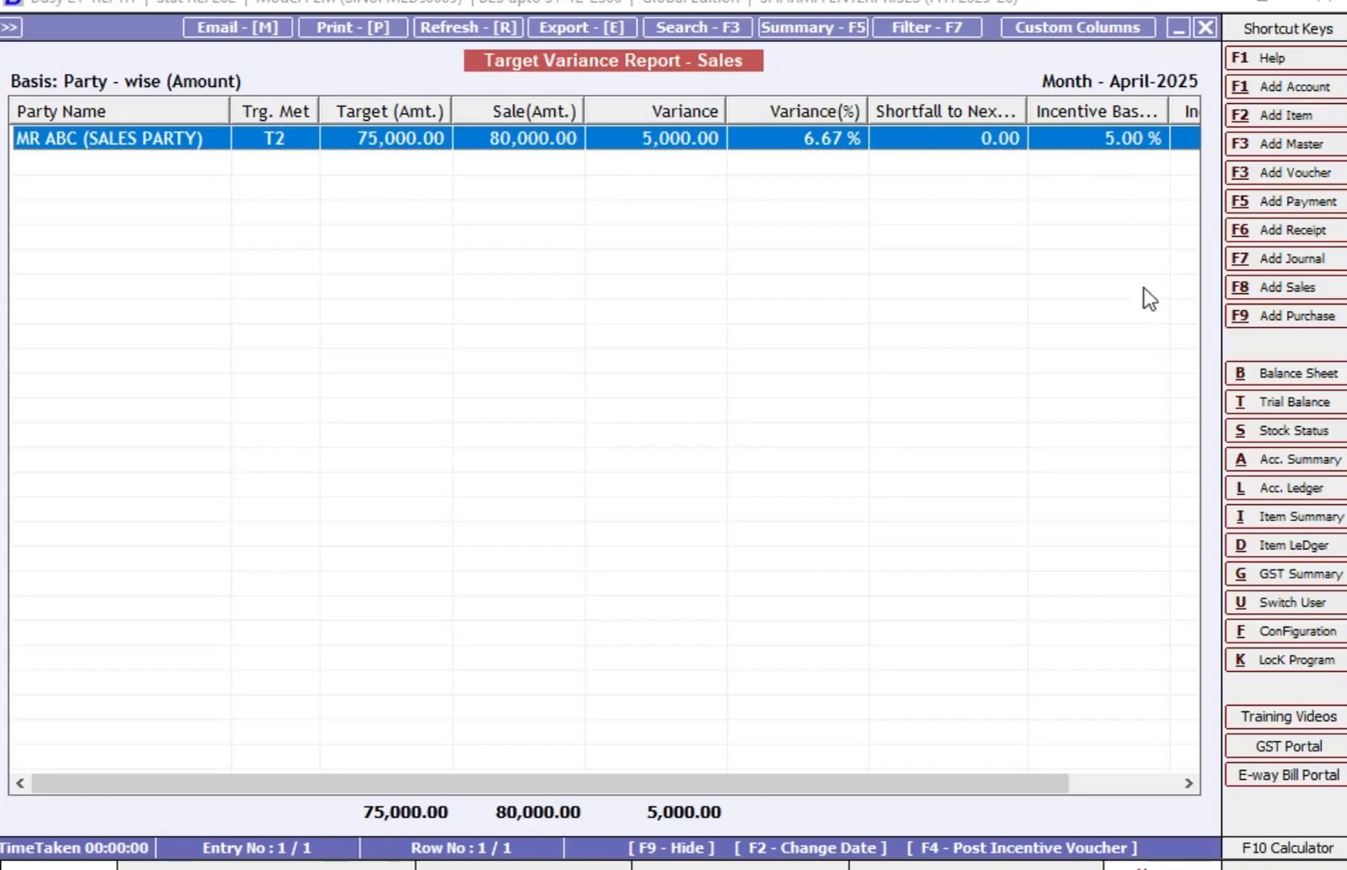
{"action": "left_click_drag", "start_coordinate": [1017, 786], "coordinate": [1128, 788]}
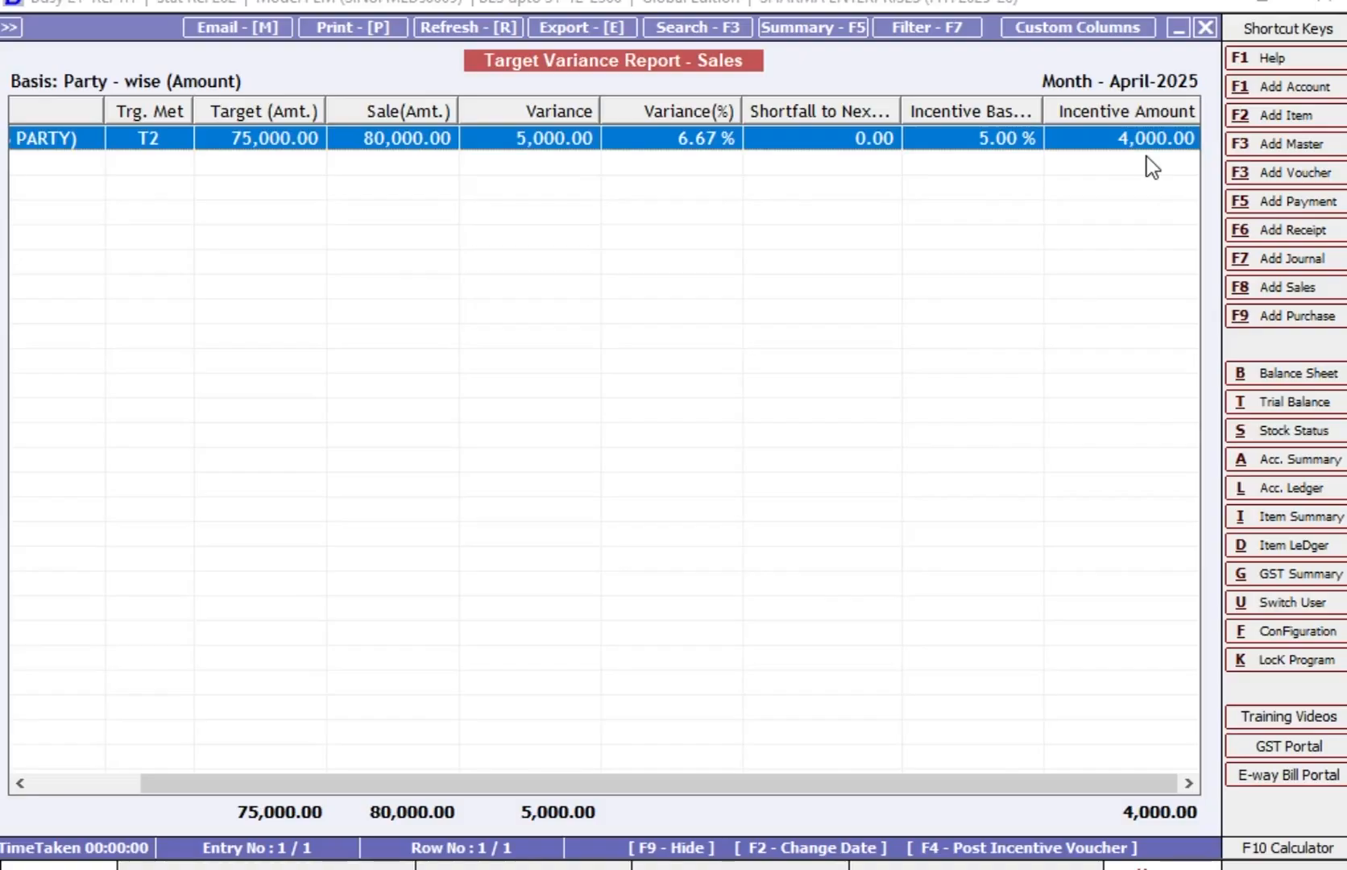
Step: Start a new account master named INCENTIVE EXPENSES under the Expenses (Indirect/Admn.) group
{"action": "left_click", "coordinate": [1290, 91]}
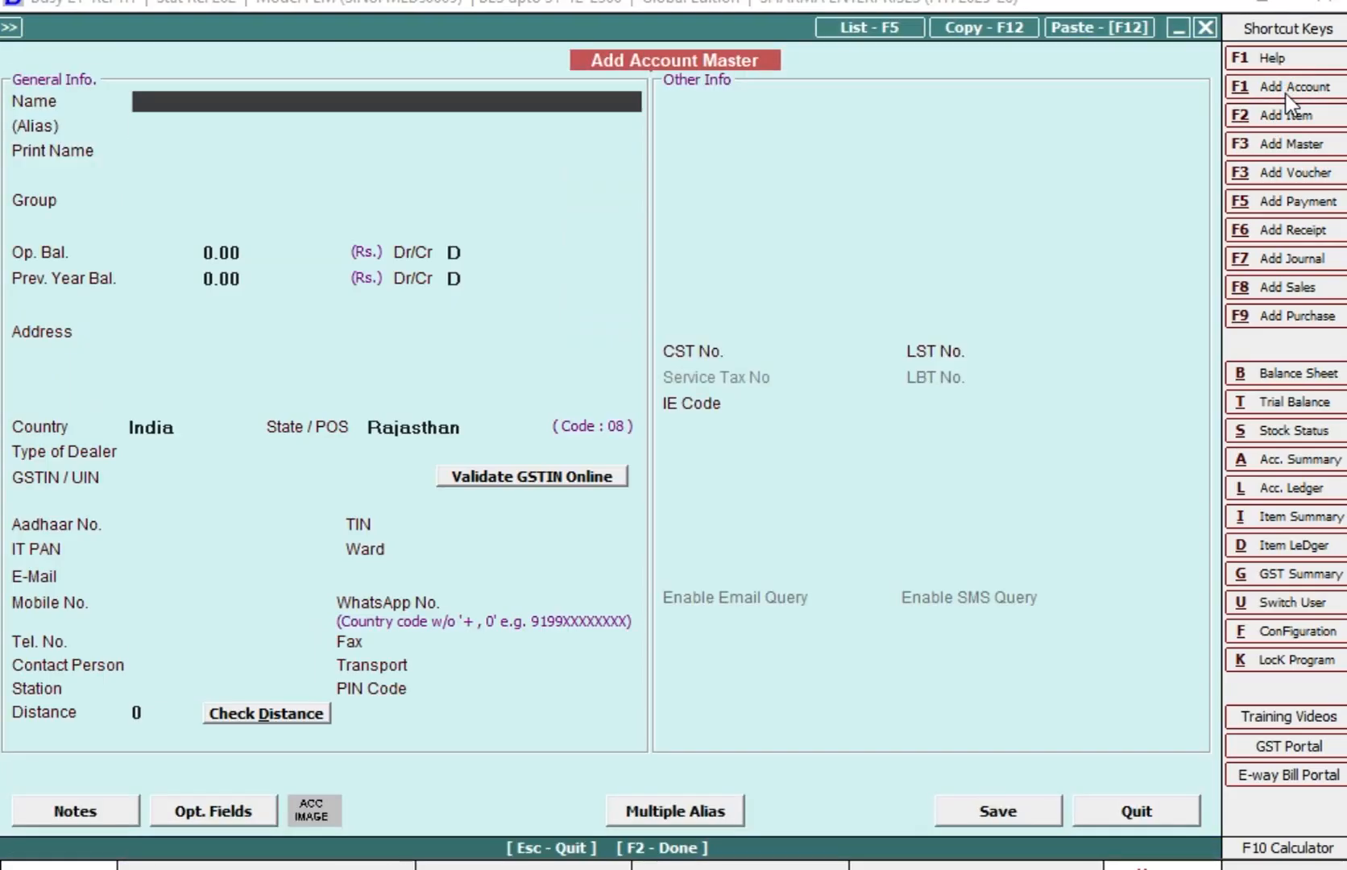
{"action": "type", "text": "INCENTIVE "}
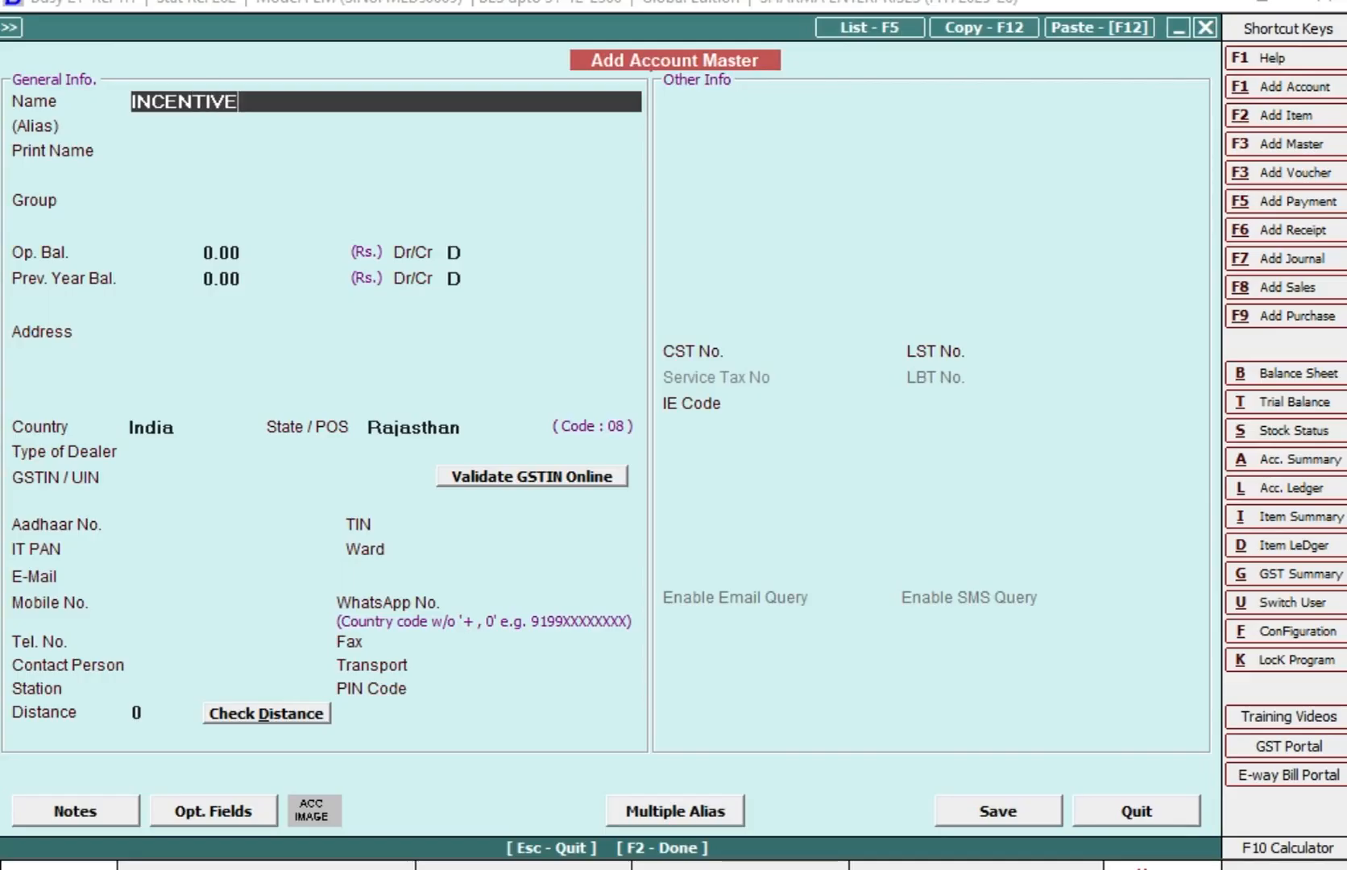
{"action": "type", "text": "EXPENSES"}
{"action": "key", "text": "Return"}
{"action": "key", "text": "Return"}
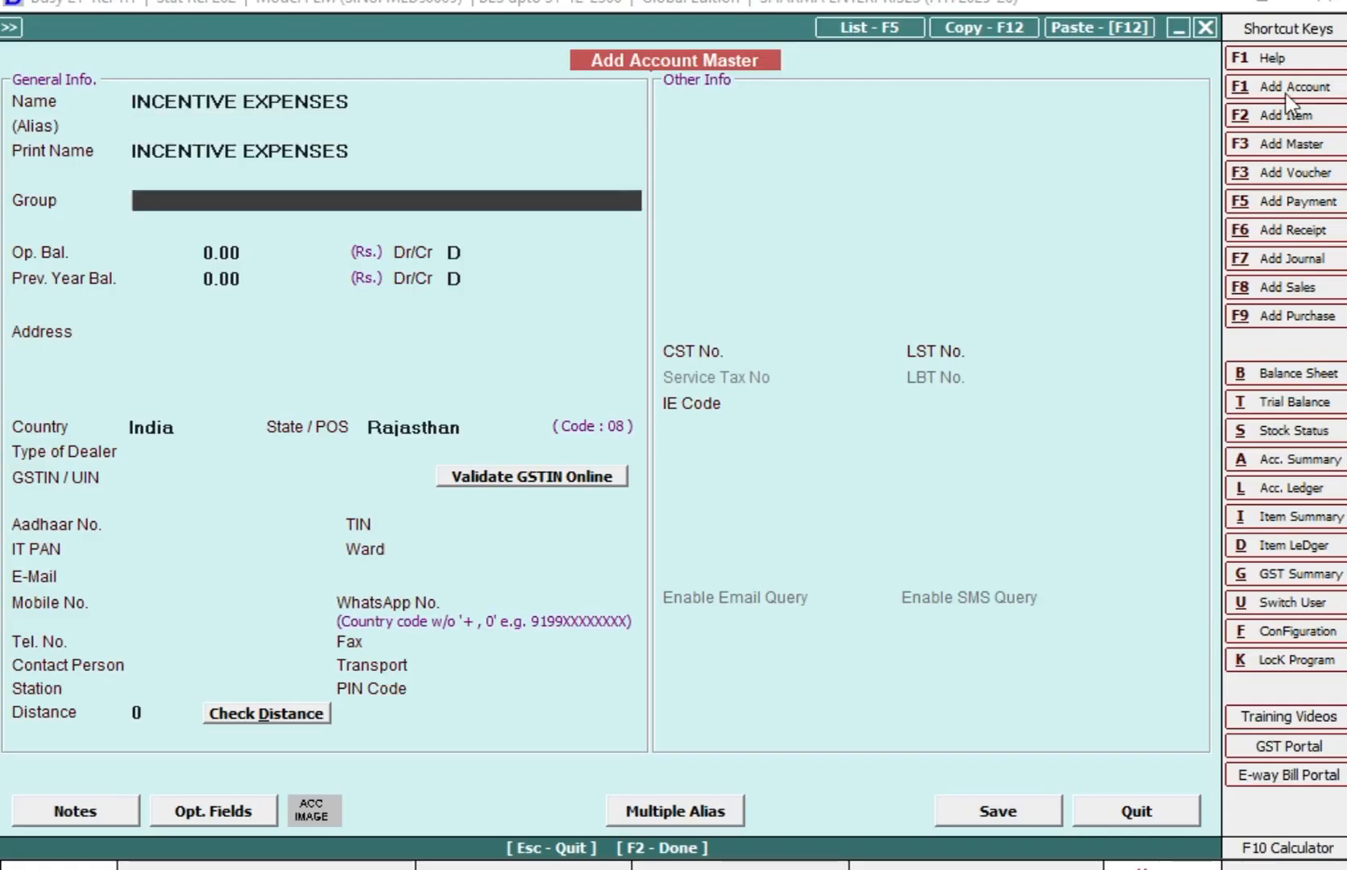
{"action": "type", "text": "EX"}
{"action": "key", "text": "Down"}
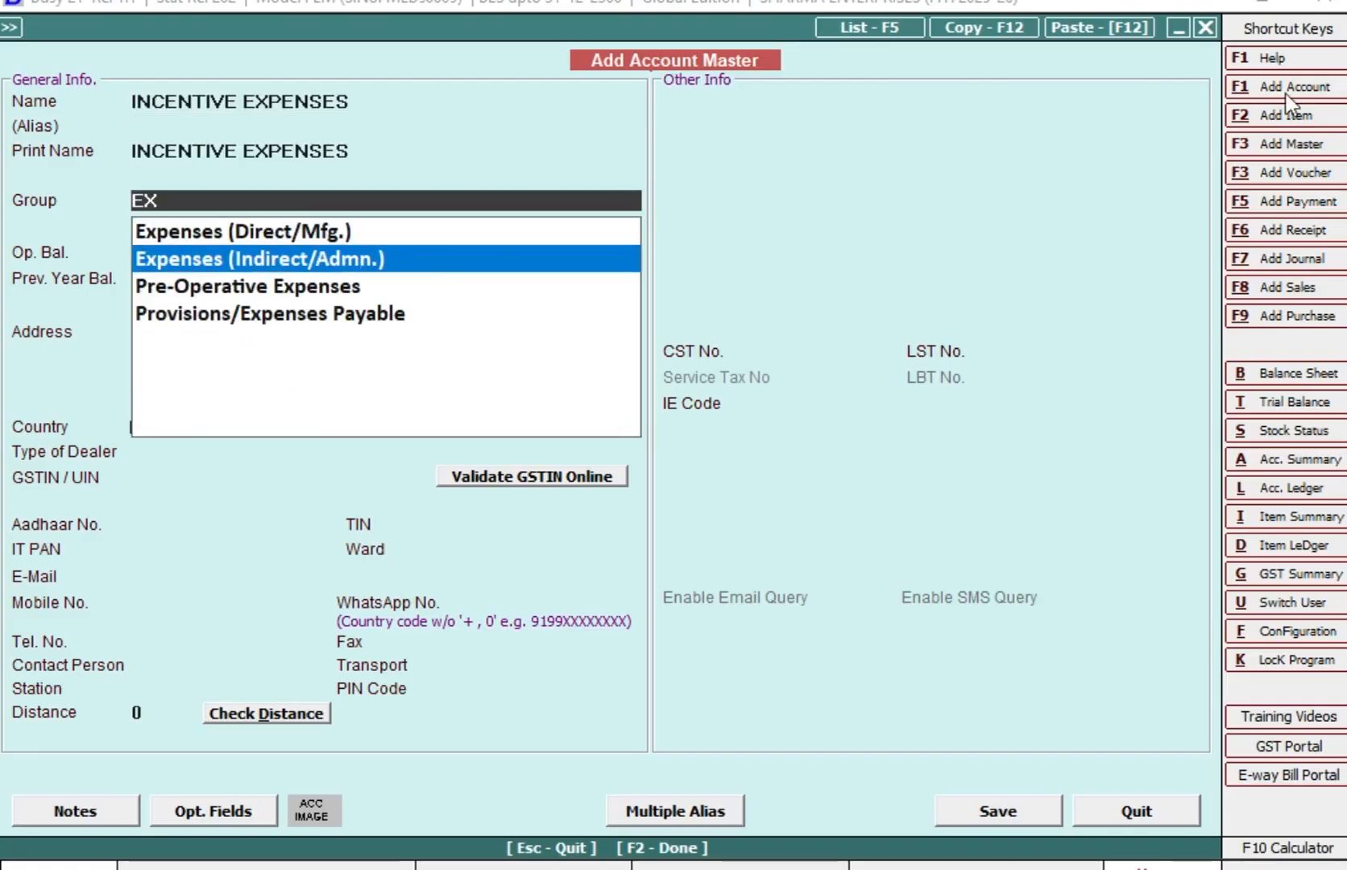
{"action": "key", "text": "Return"}
Step: Set the incentive account's GST type to GST Not Applicable, keep the zero balances, and save the account
{"action": "key", "text": "Return"}
{"action": "key", "text": "Return"}
{"action": "key", "text": "Return"}
{"action": "key", "text": "Return"}
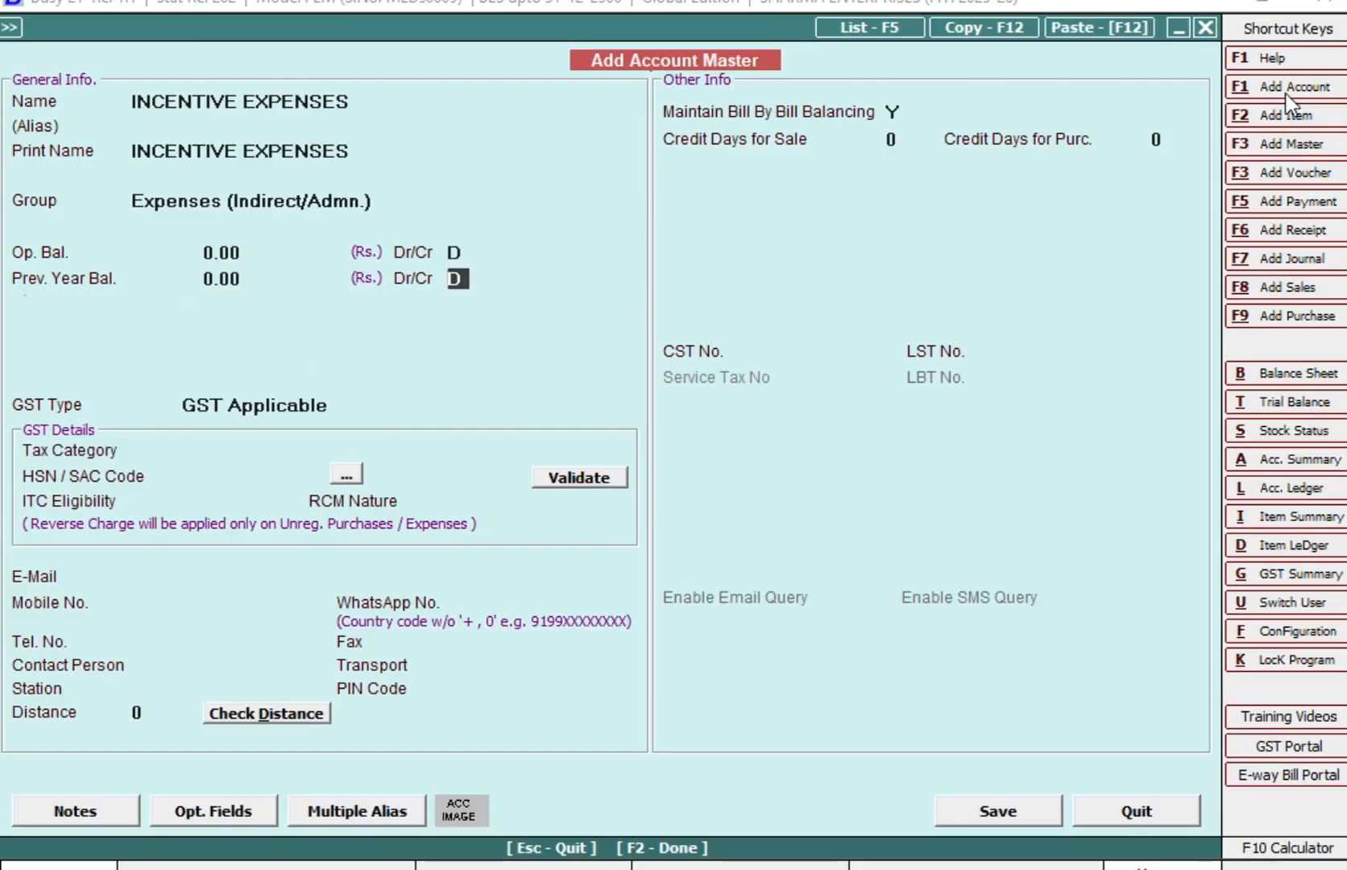
{"action": "key", "text": "Down"}
{"action": "key", "text": "Return"}
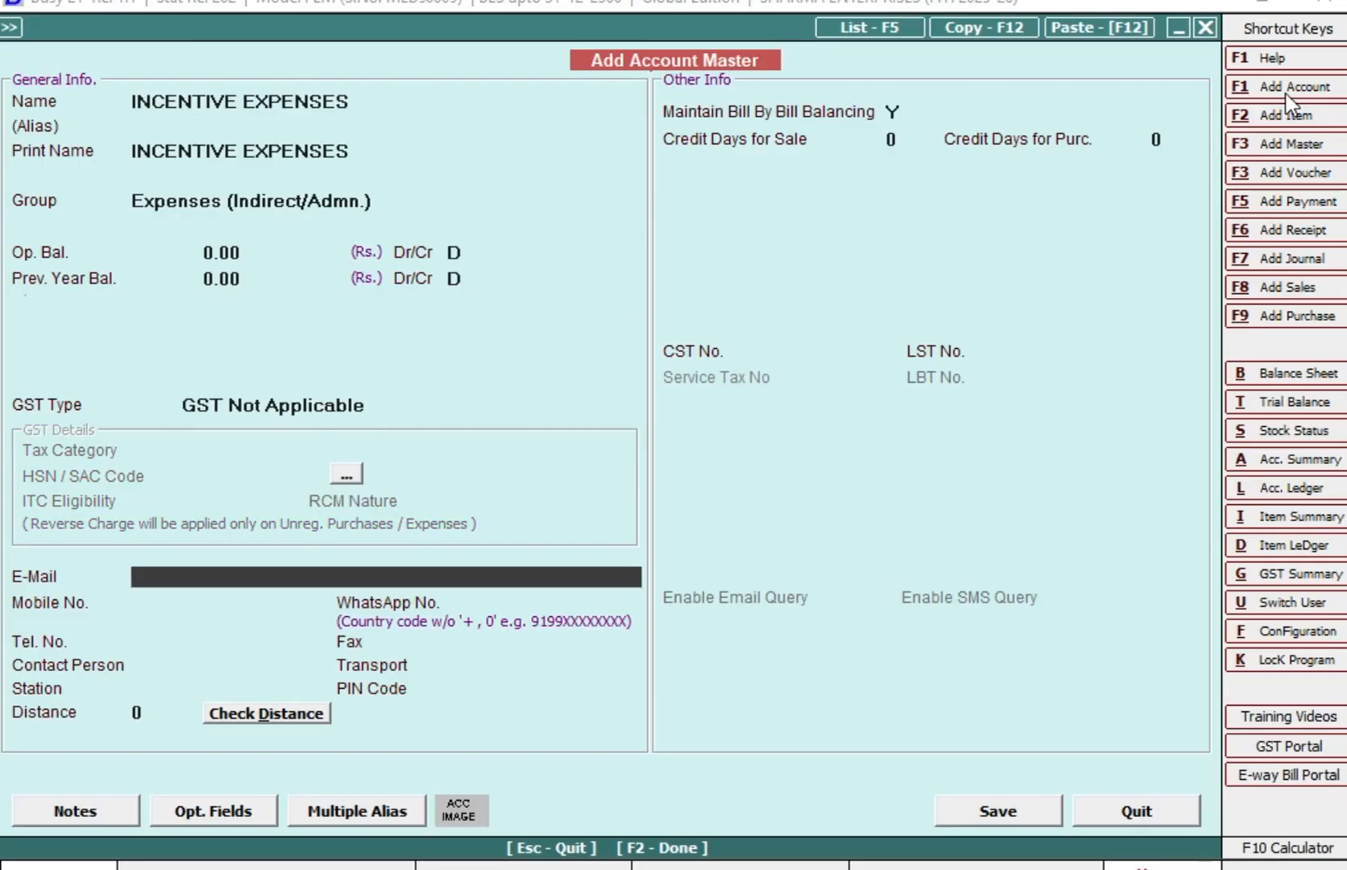
{"action": "key", "text": "F2"}
{"action": "key", "text": "Return"}
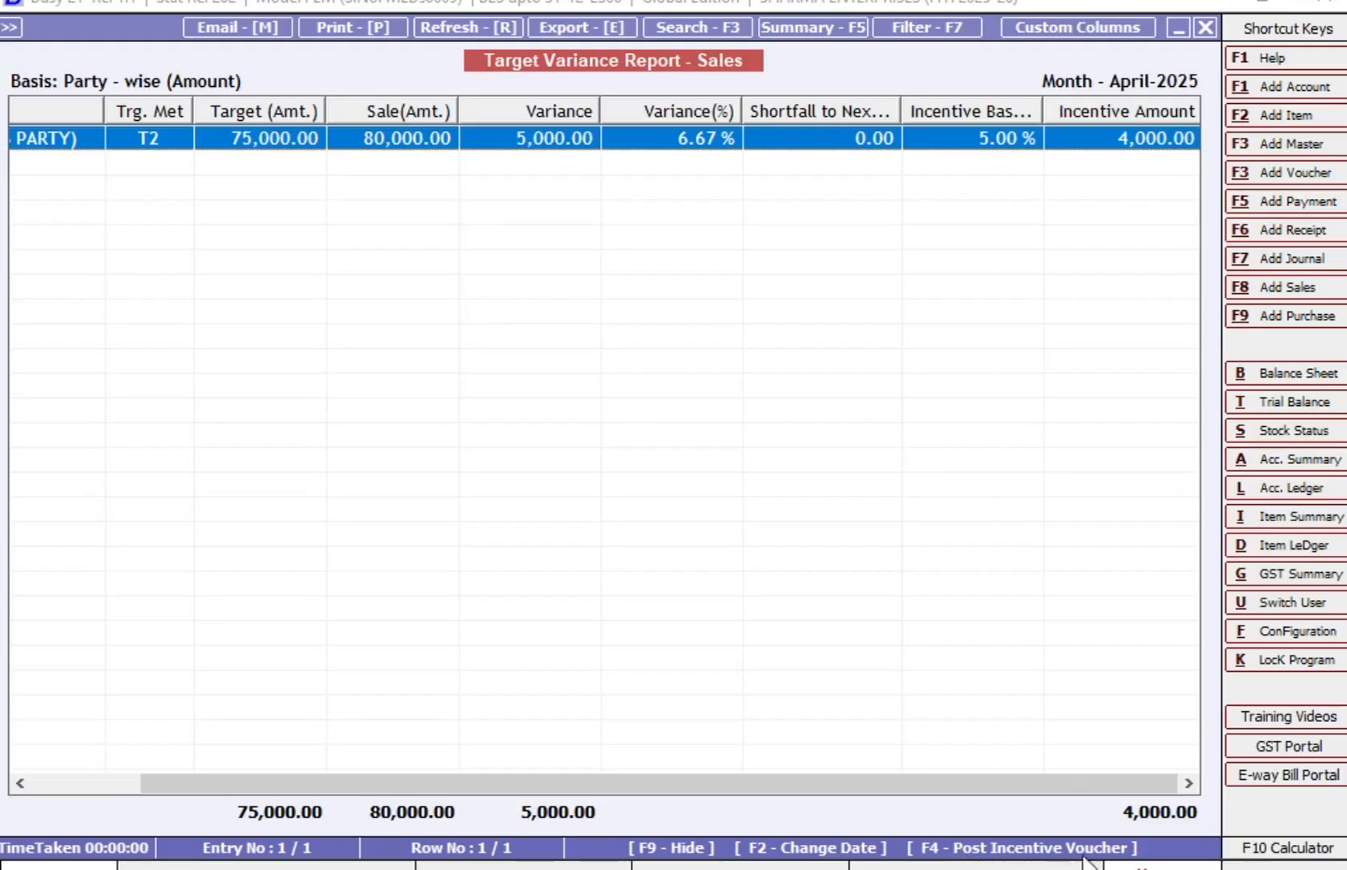
Step: Post the incentive voucher in the Main series dated 30-04-2025 to INCENTIVE EXPENSES, without bill references and with the default narration
{"action": "key", "text": "F4"}
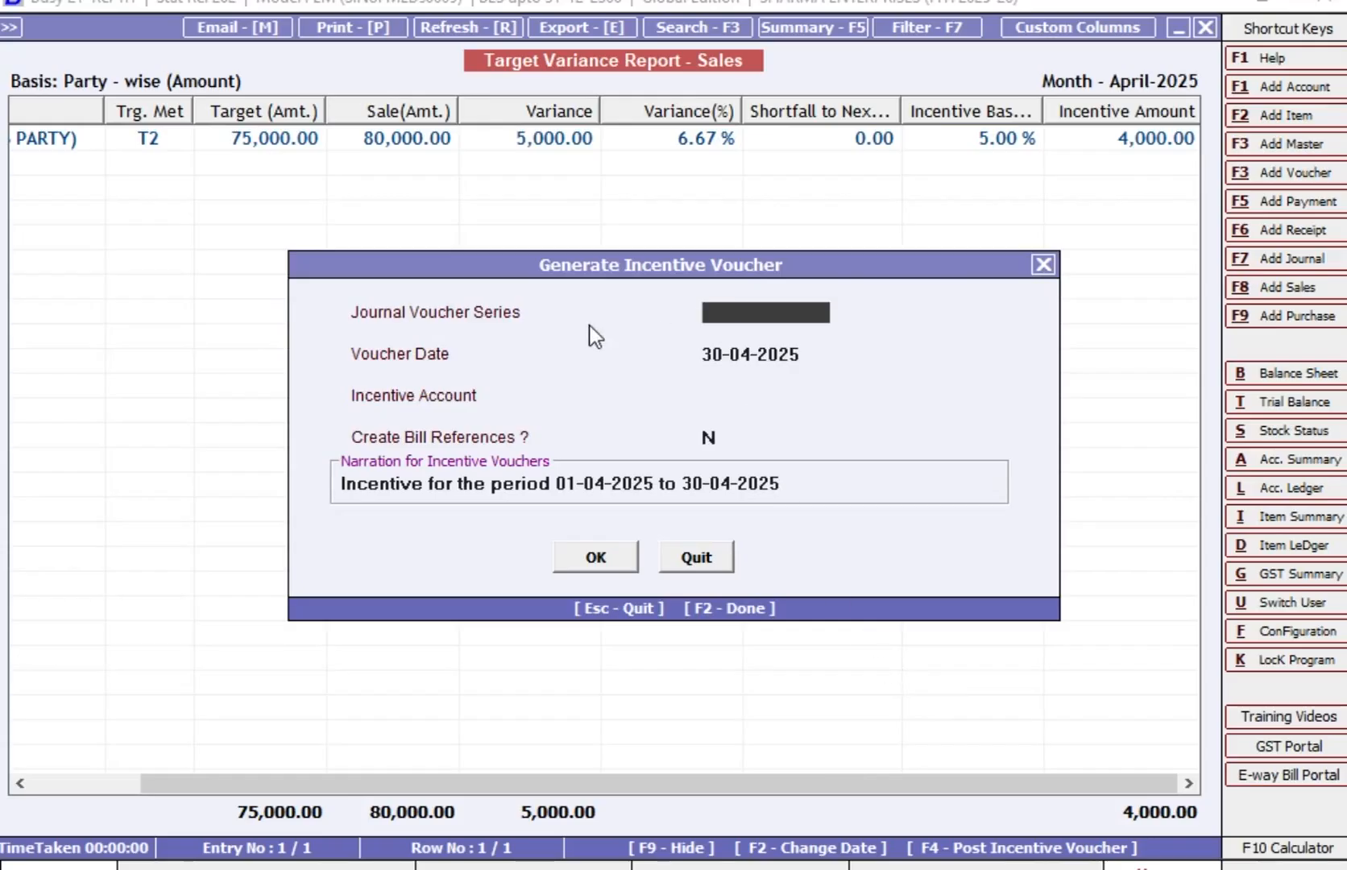
{"action": "left_click", "coordinate": [778, 327]}
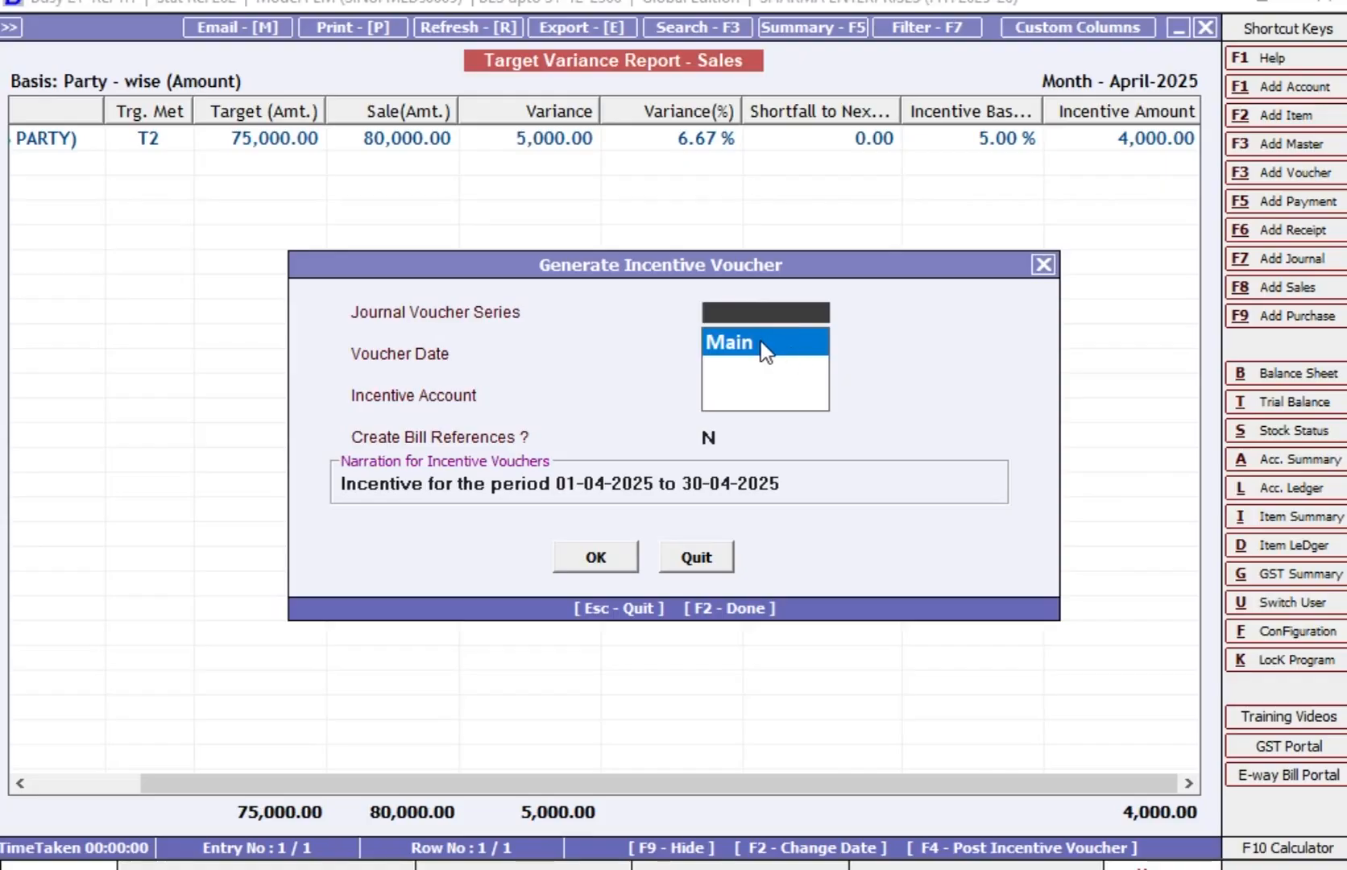
{"action": "left_click", "coordinate": [761, 342]}
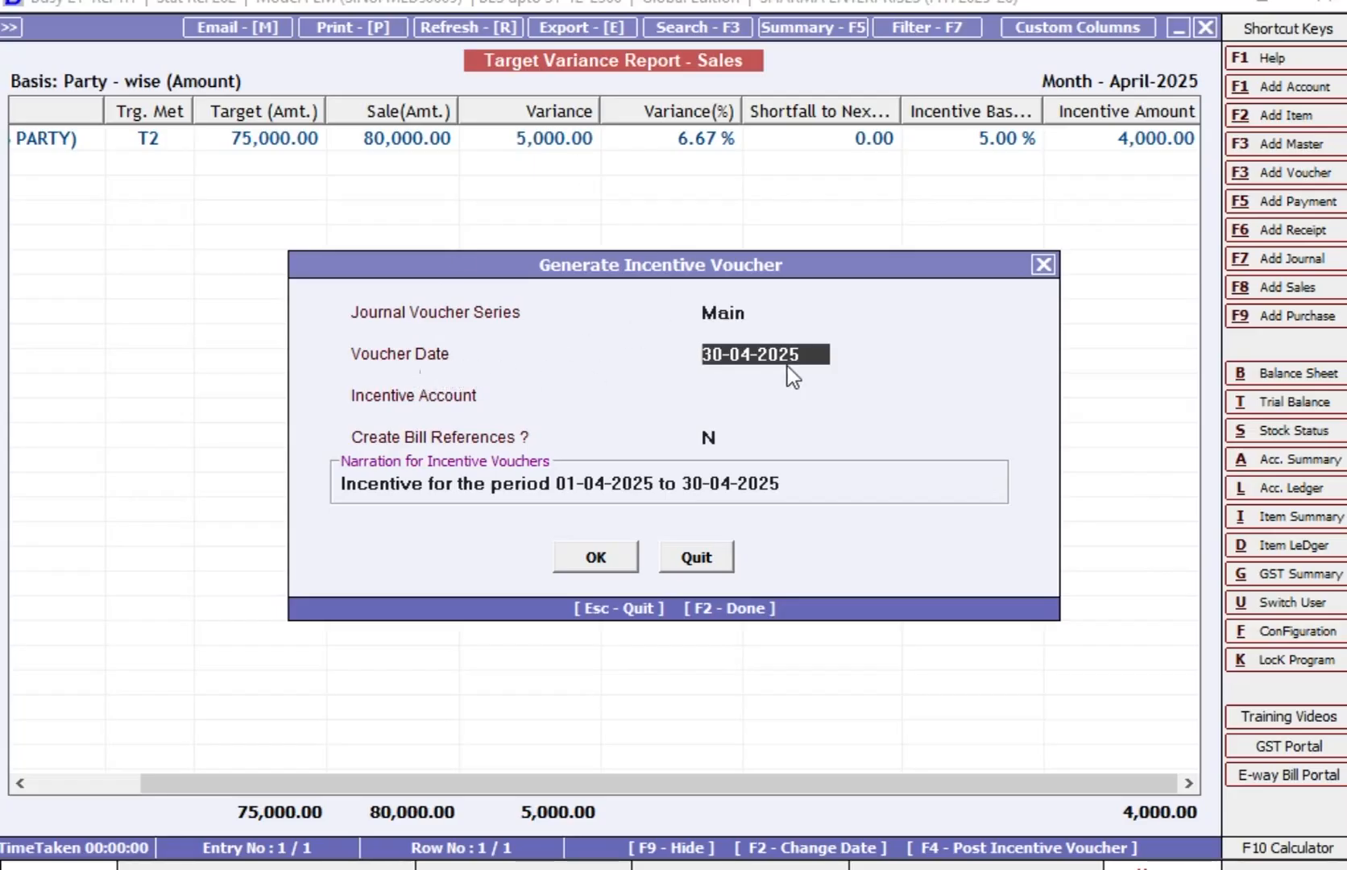
{"action": "left_click", "coordinate": [733, 392]}
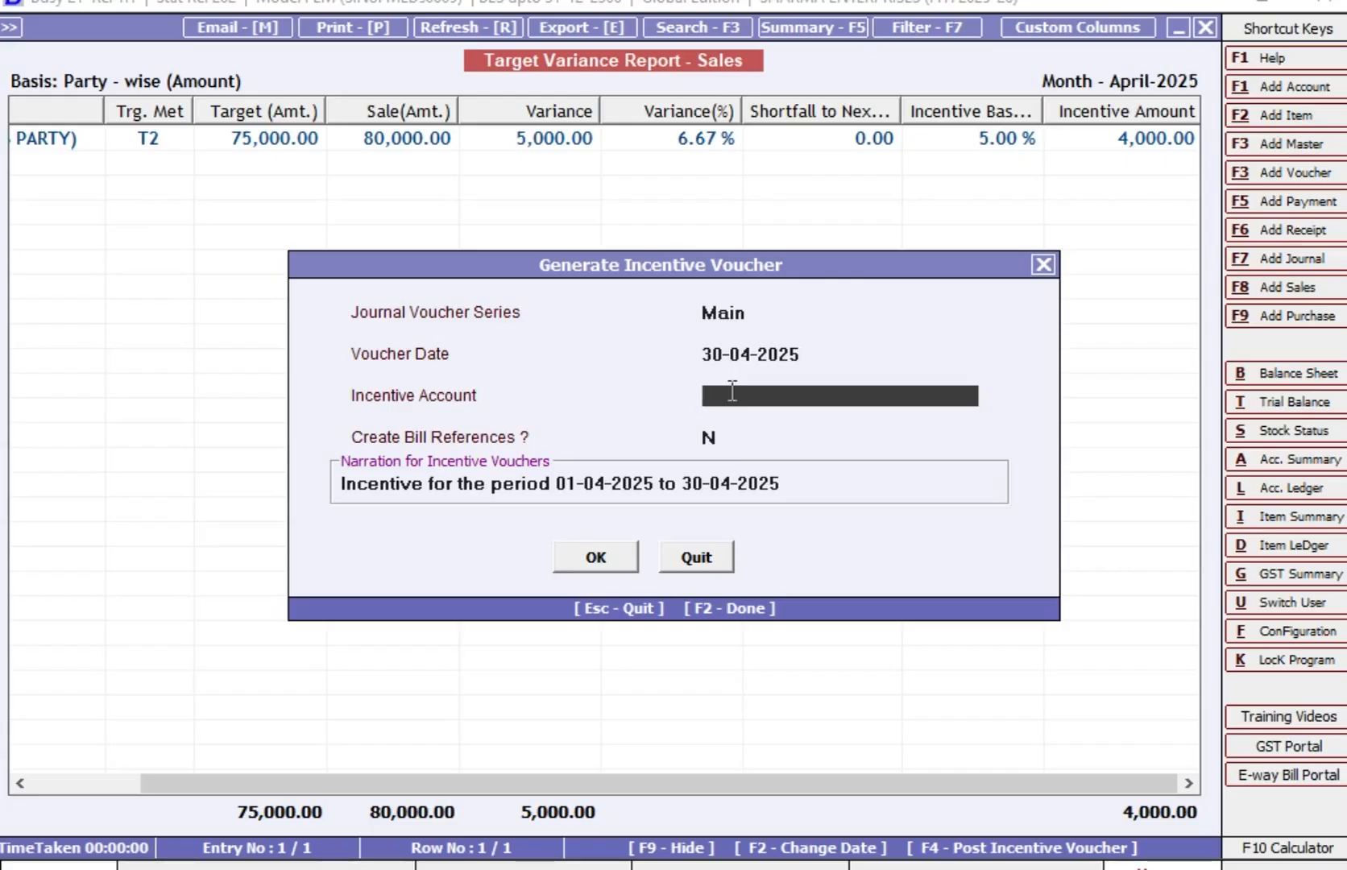
{"action": "type", "text": "IN"}
{"action": "key", "text": "Return"}
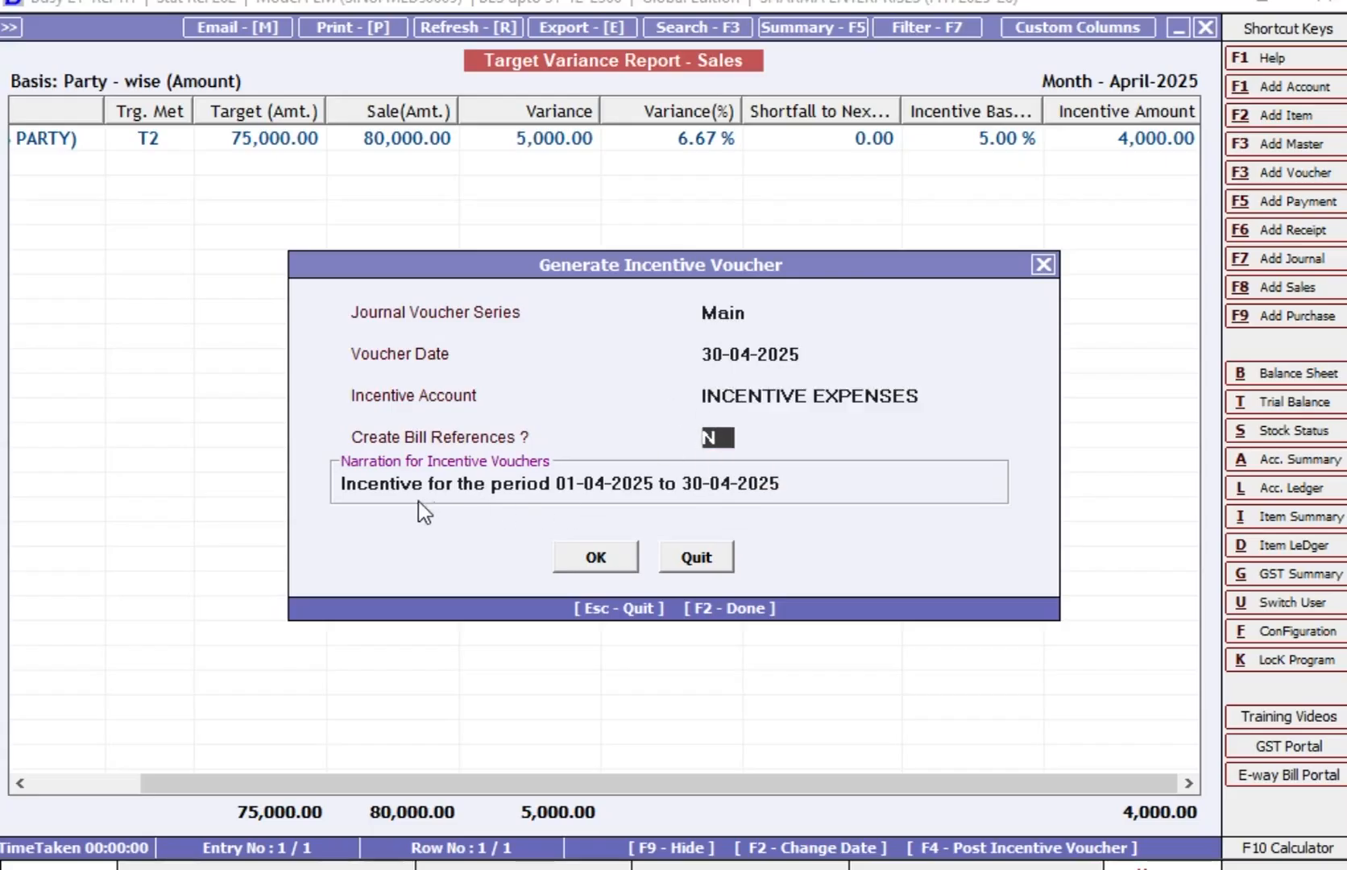
{"action": "left_click", "coordinate": [588, 487]}
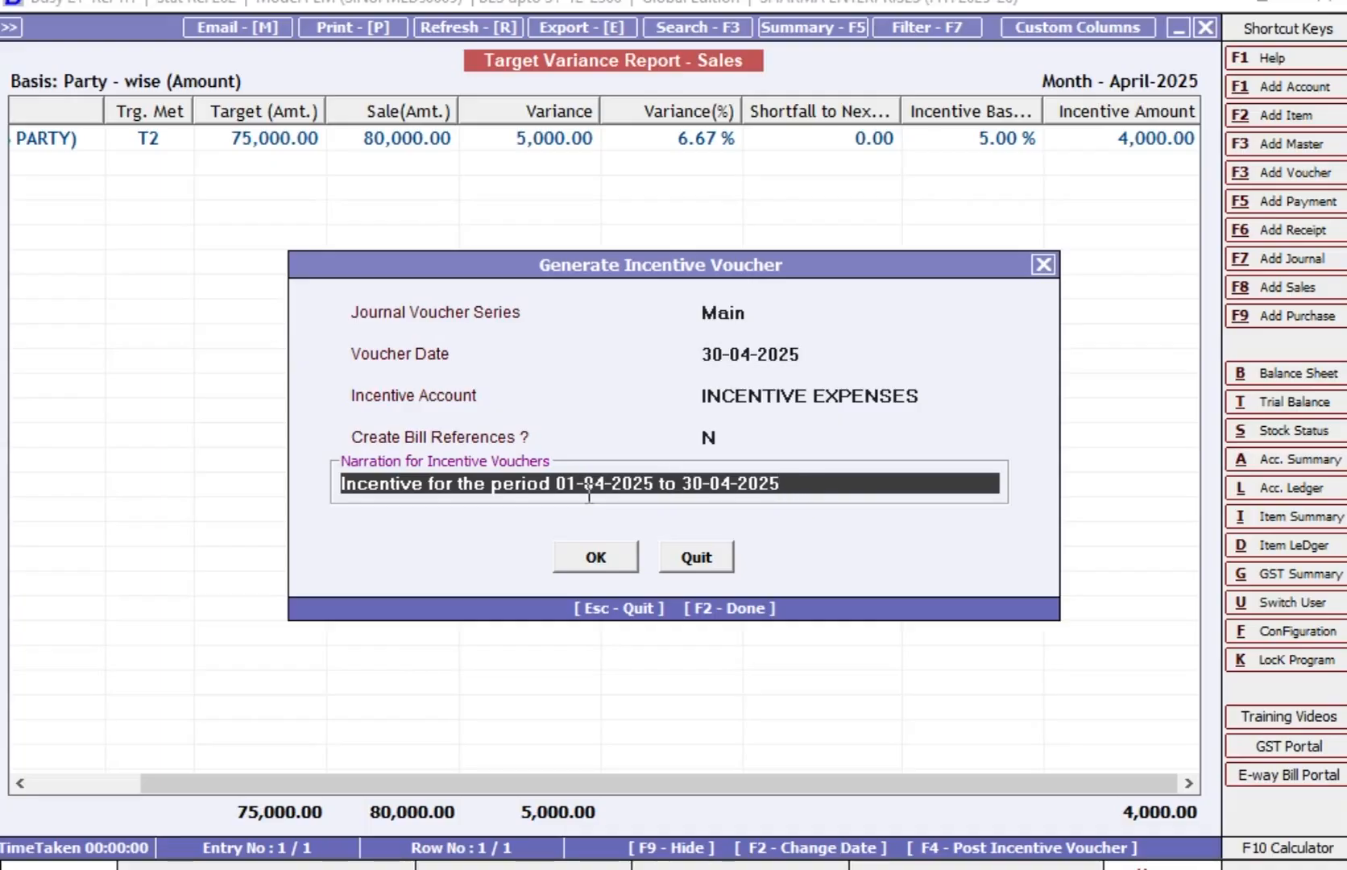
{"action": "left_click", "coordinate": [601, 557]}
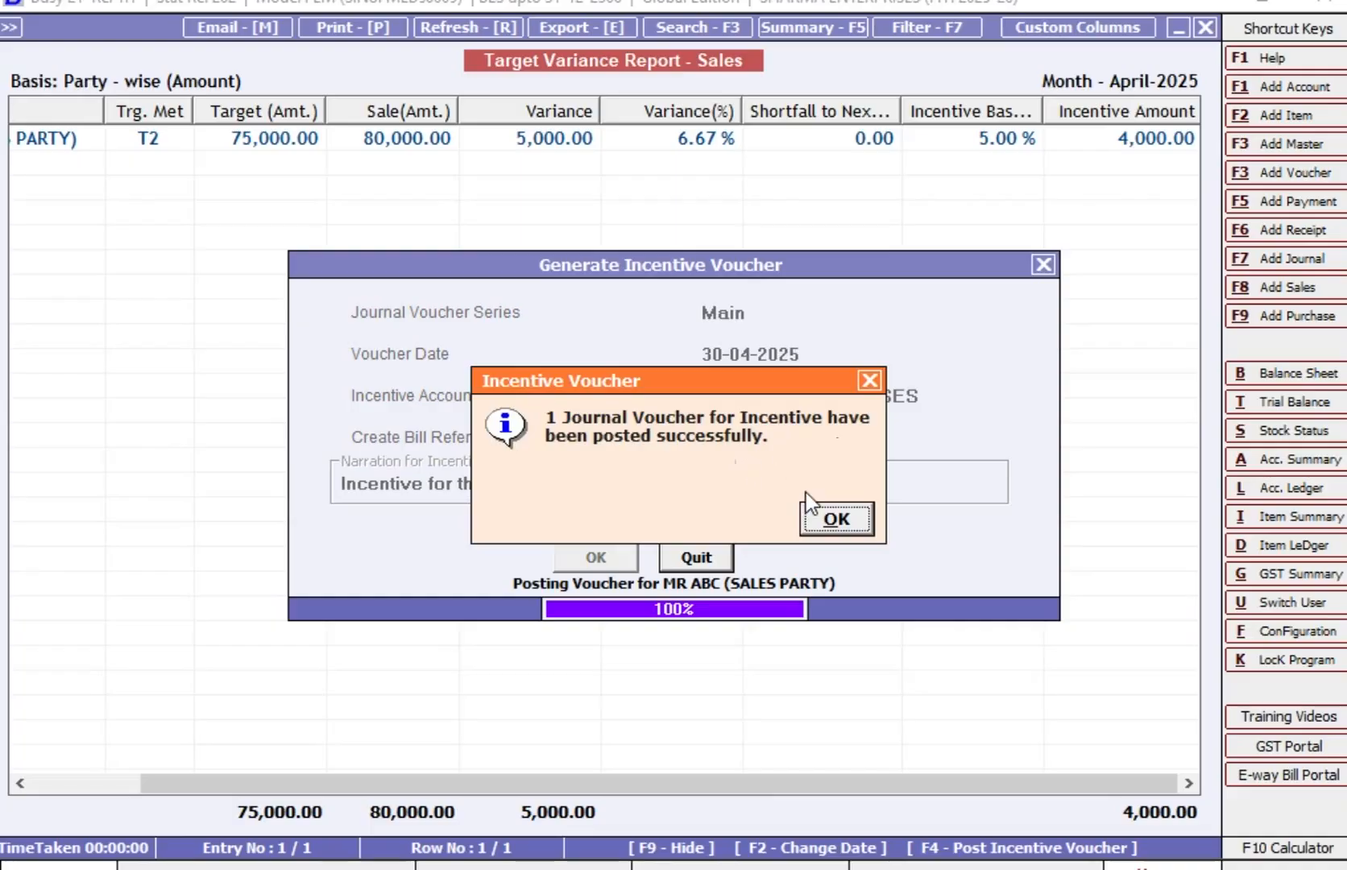
{"action": "left_click", "coordinate": [837, 520]}
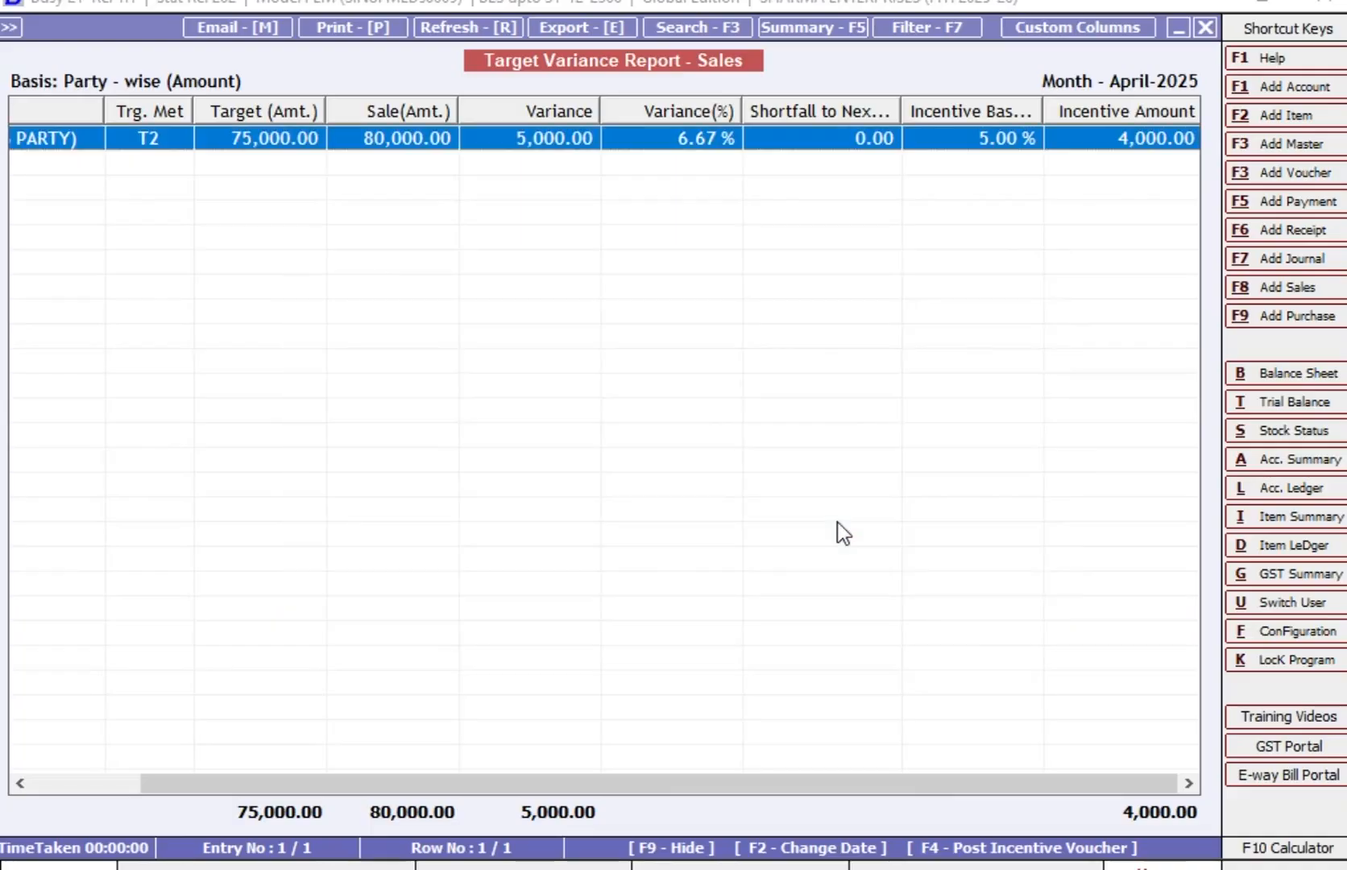
Step: Display the ABC sales party's account ledger from 01-04-2025 to 30-04-2025 and examine its incentive journal entry
{"action": "key", "text": "Escape"}
{"action": "key", "text": "Escape"}
{"action": "key", "text": "Escape"}
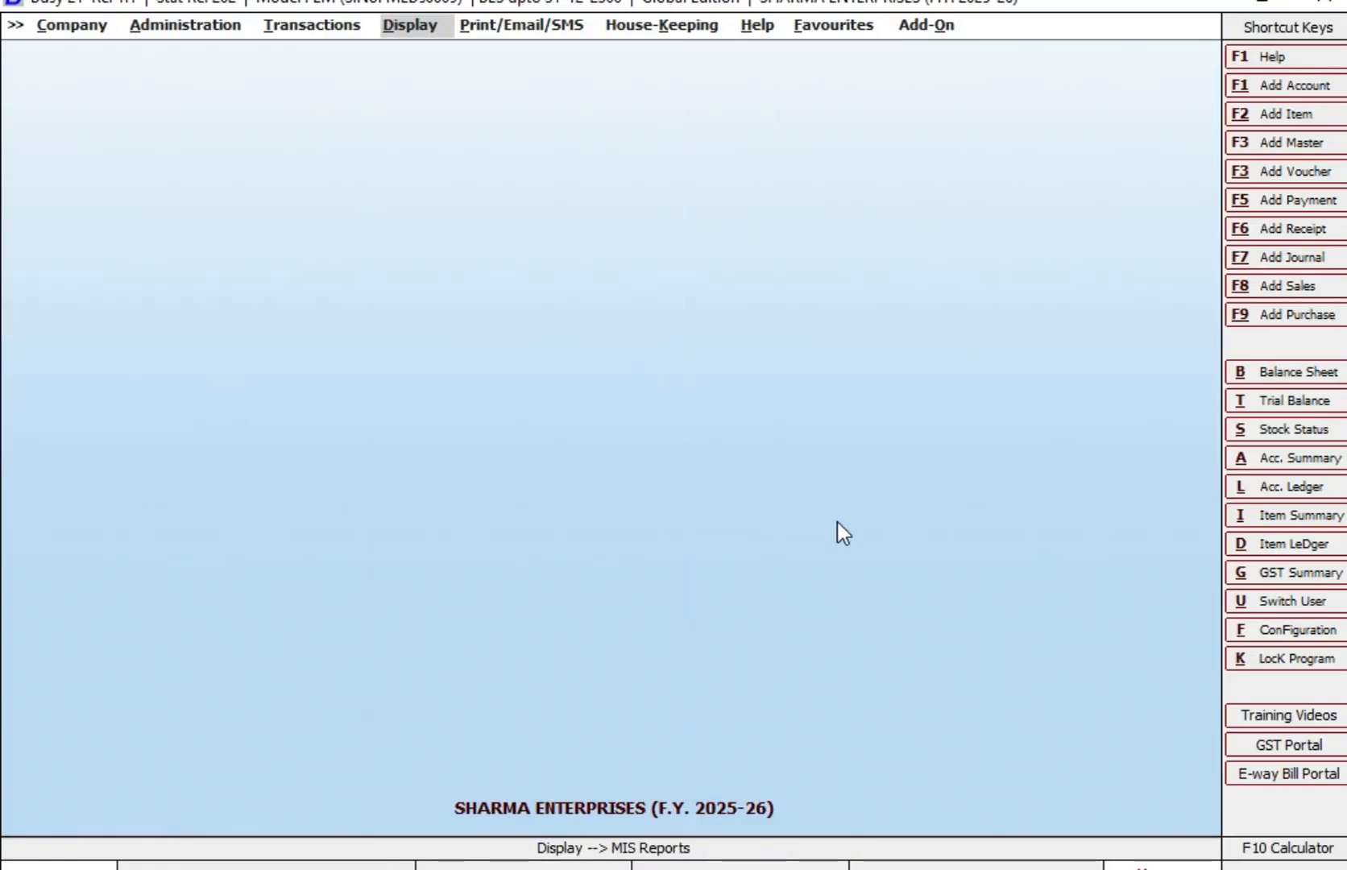
{"action": "type", "text": "l"}
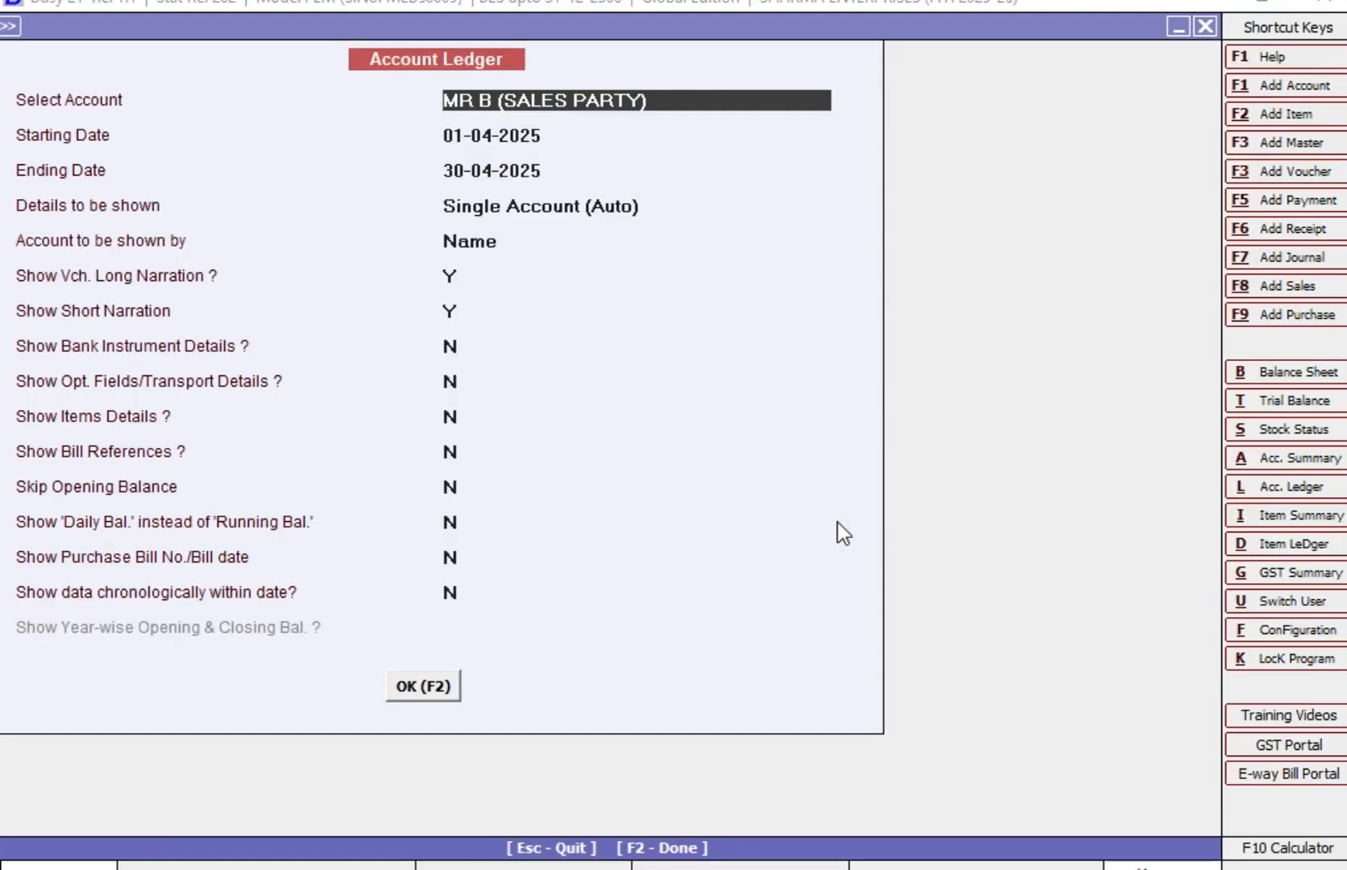
{"action": "type", "text": "MR"}
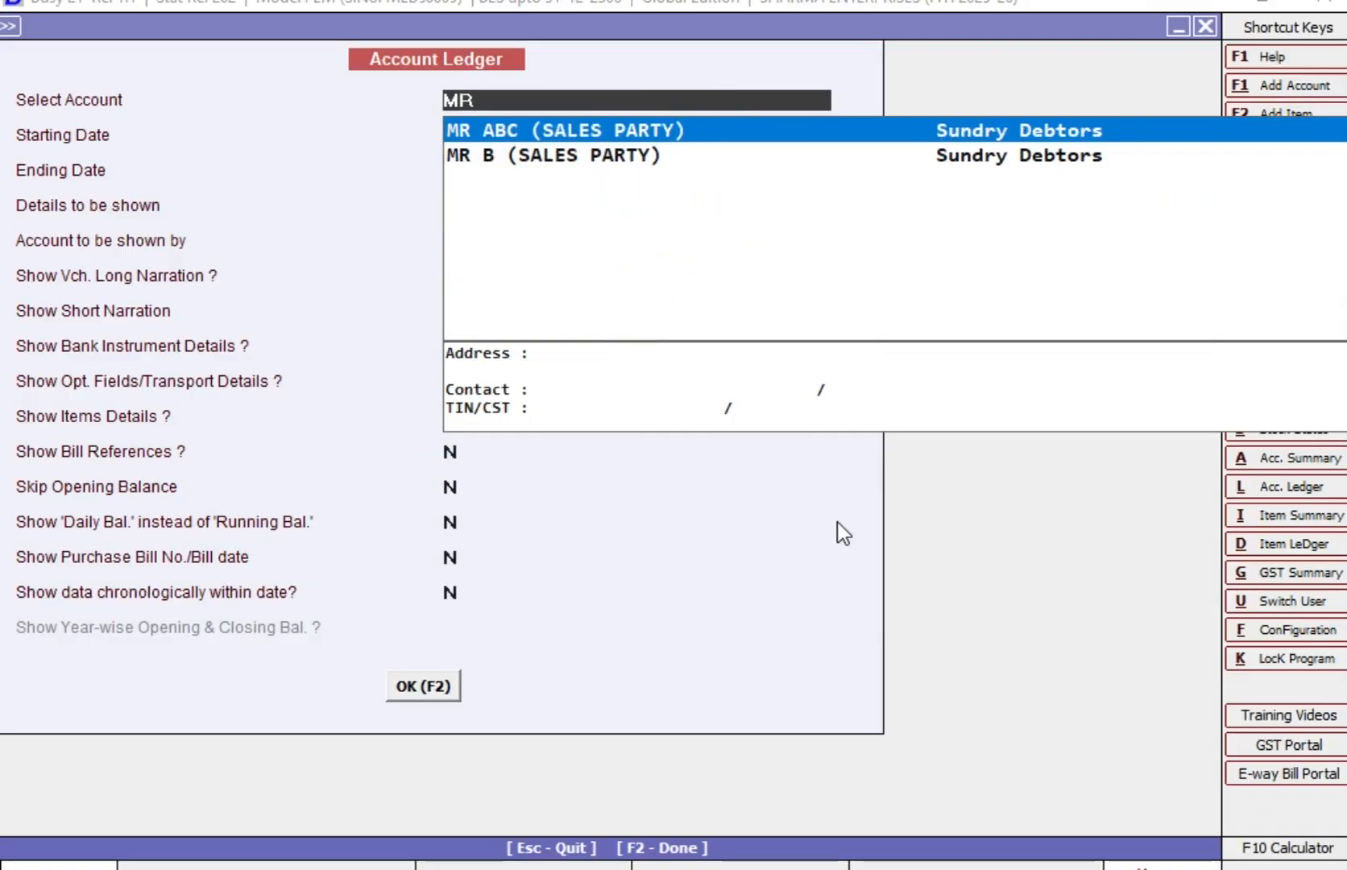
{"action": "key", "text": "Return"}
{"action": "key", "text": "Return"}
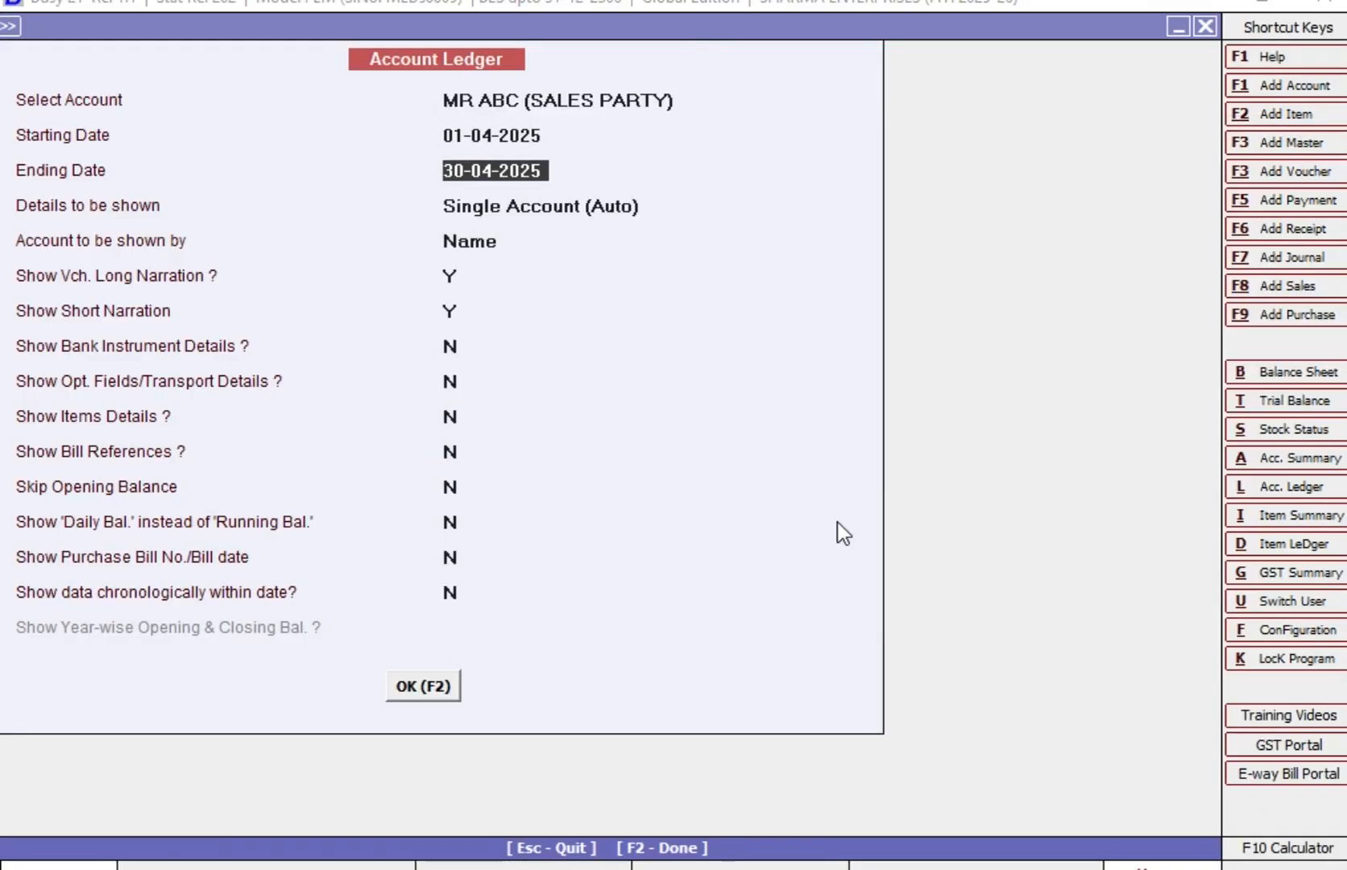
{"action": "key", "text": "F2"}
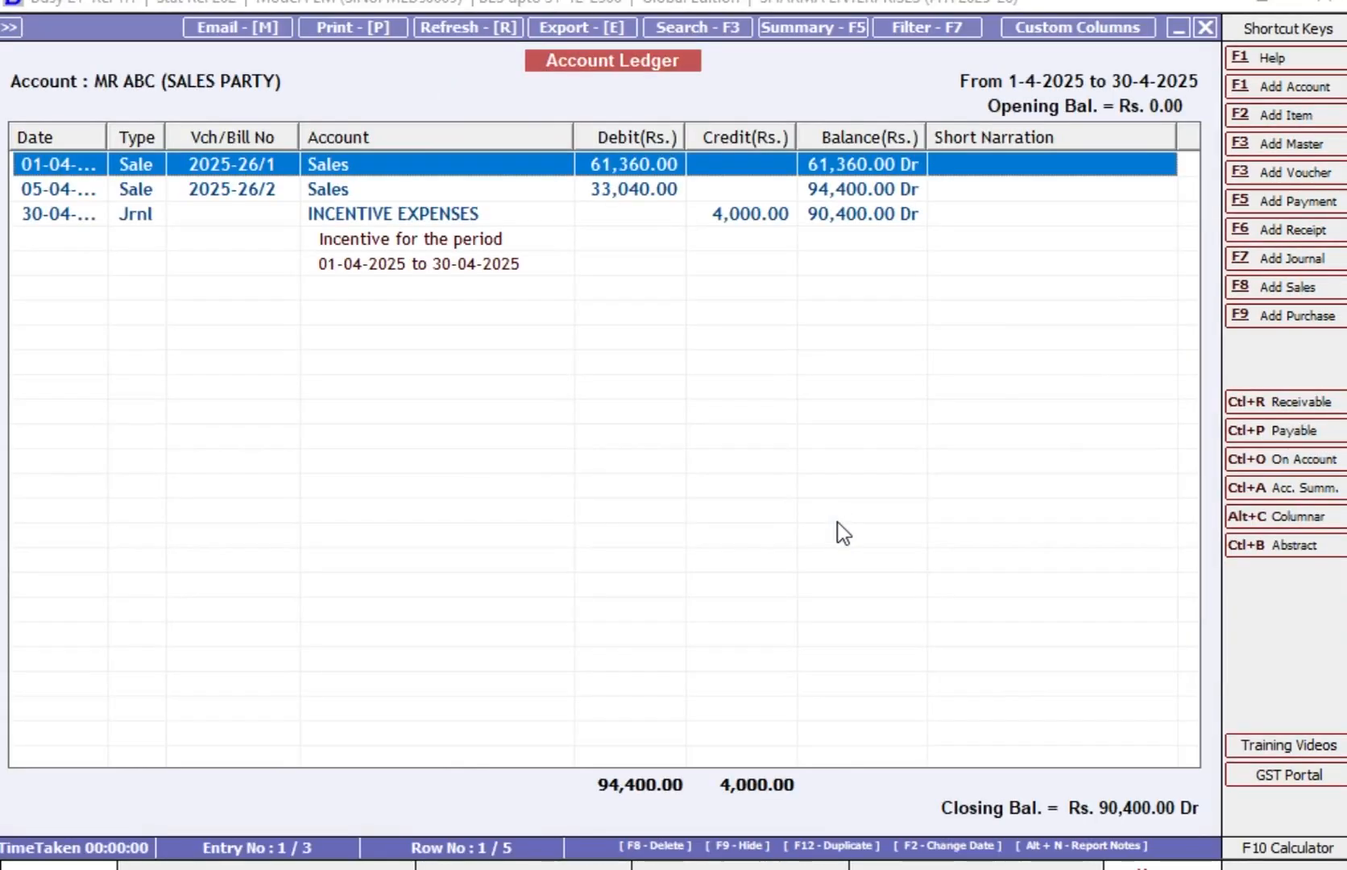
{"action": "key", "text": "Down"}
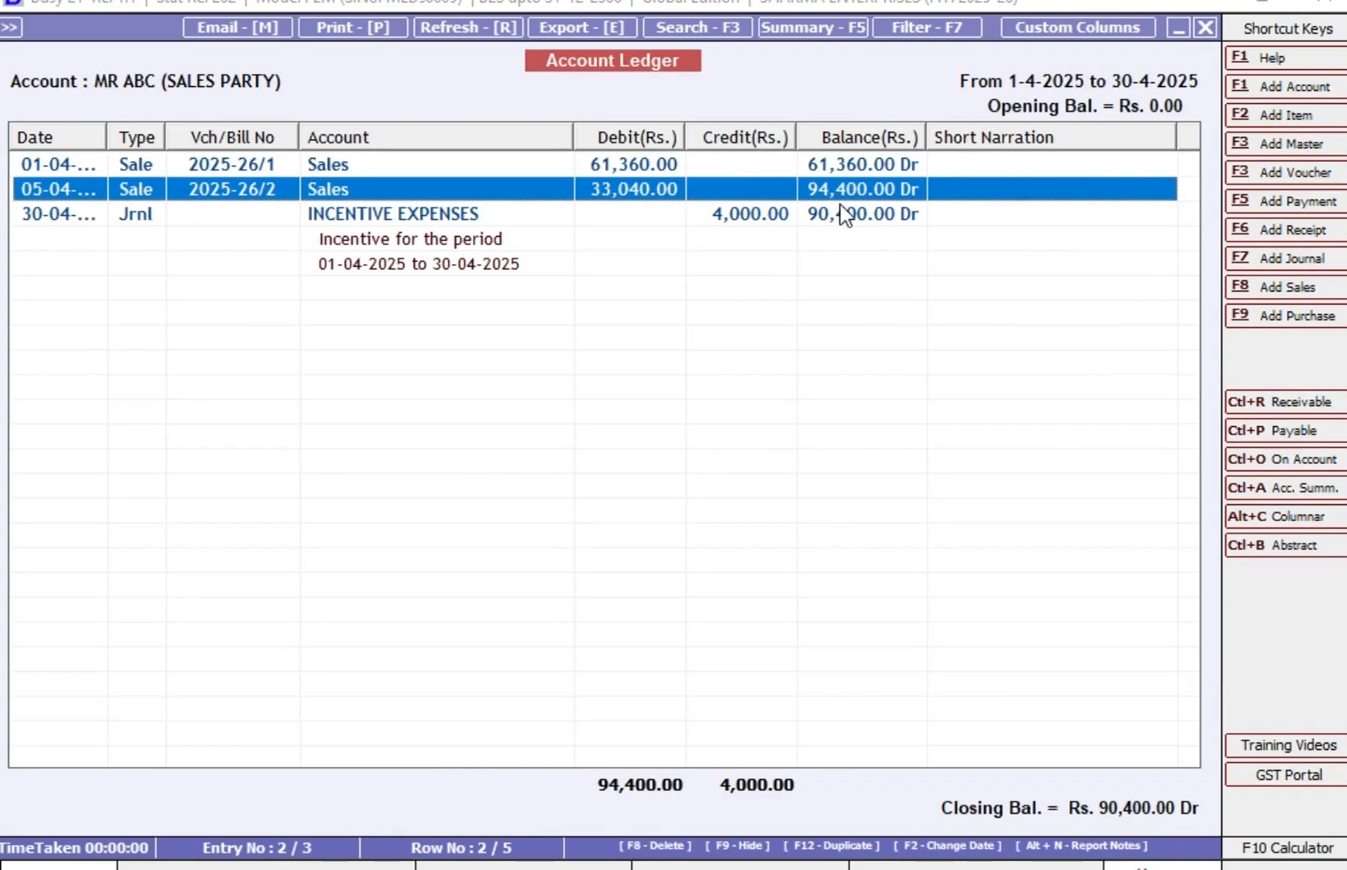
{"action": "left_click", "coordinate": [761, 220]}
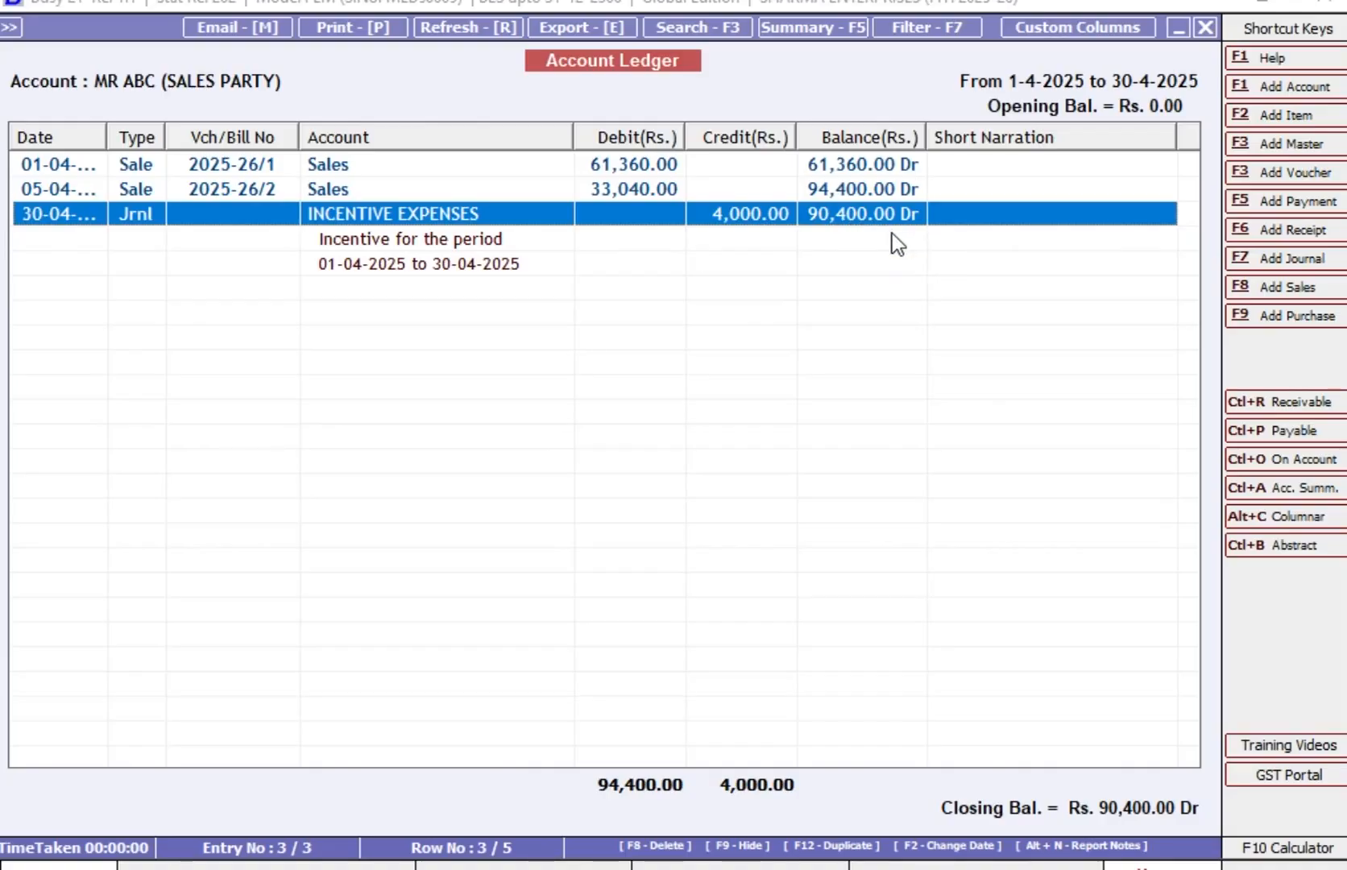
Step: Open the INCENTIVE EXPENSES journal voucher from the sales party's ledger, examine its debit, credit and narration, and close it without changes
{"action": "key", "text": "Return"}
{"action": "key", "text": "Return"}
{"action": "key", "text": "Return"}
{"action": "key", "text": "Return"}
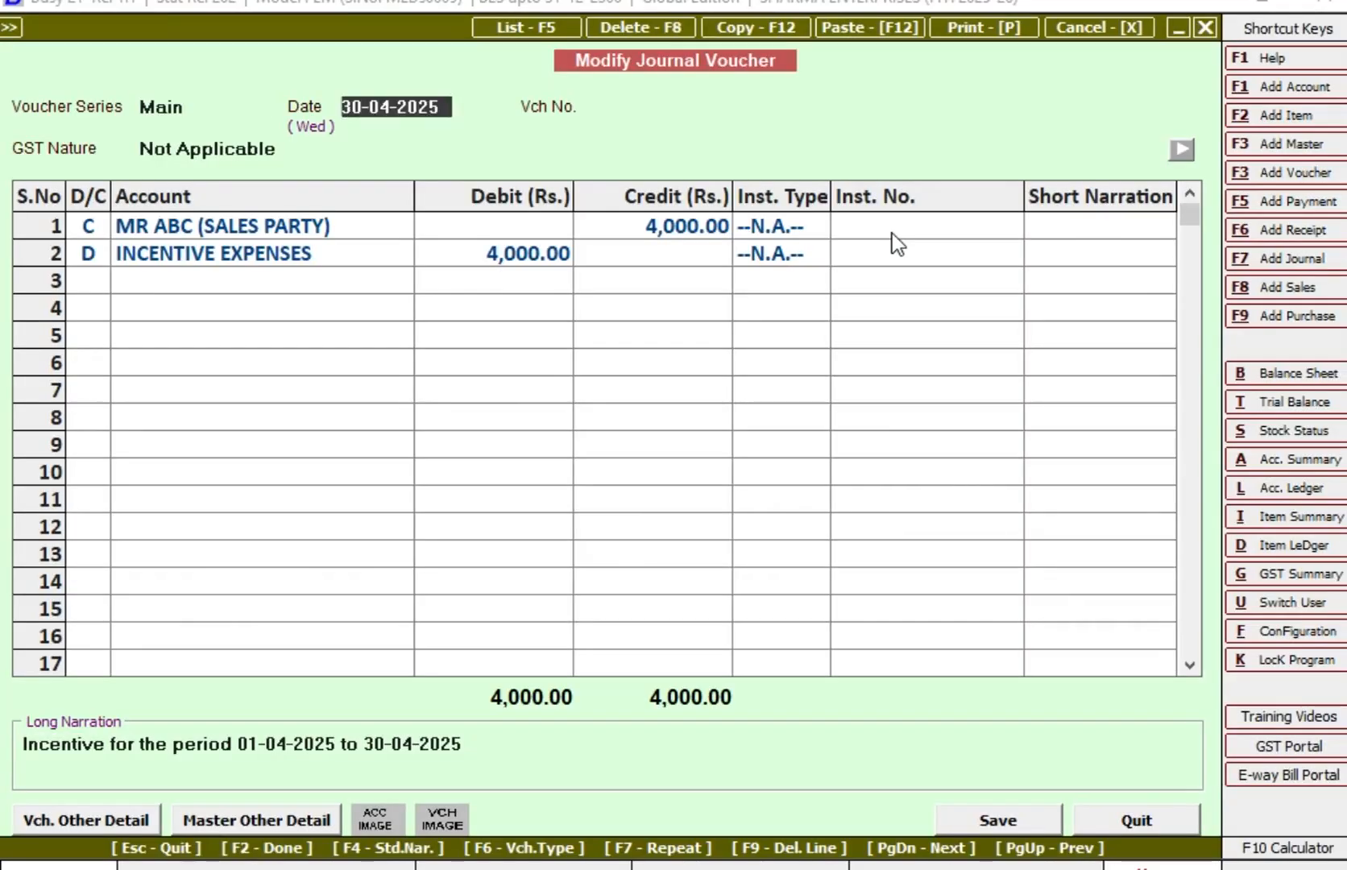
{"action": "key", "text": "Return"}
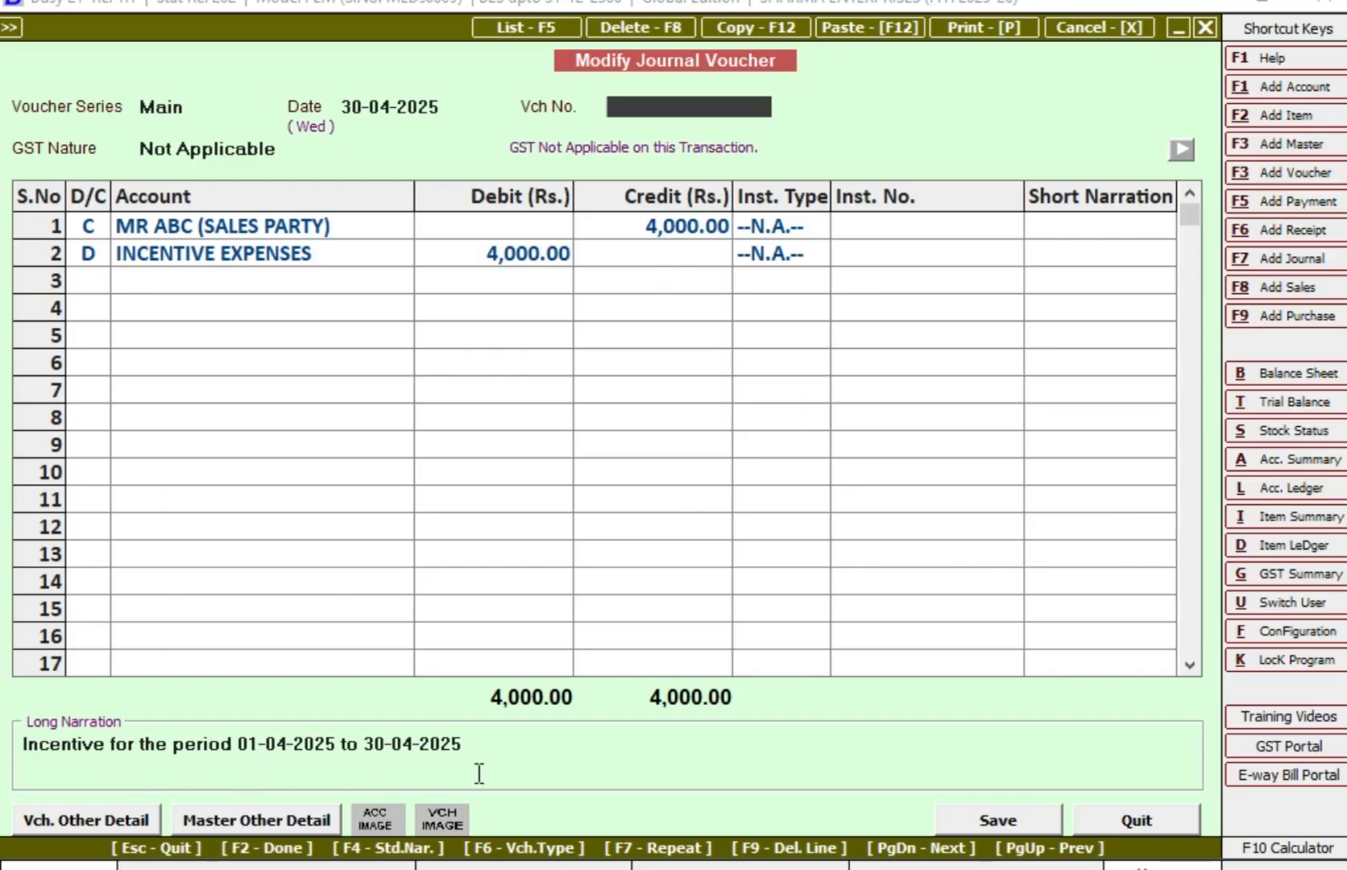
{"action": "key", "text": "Escape"}
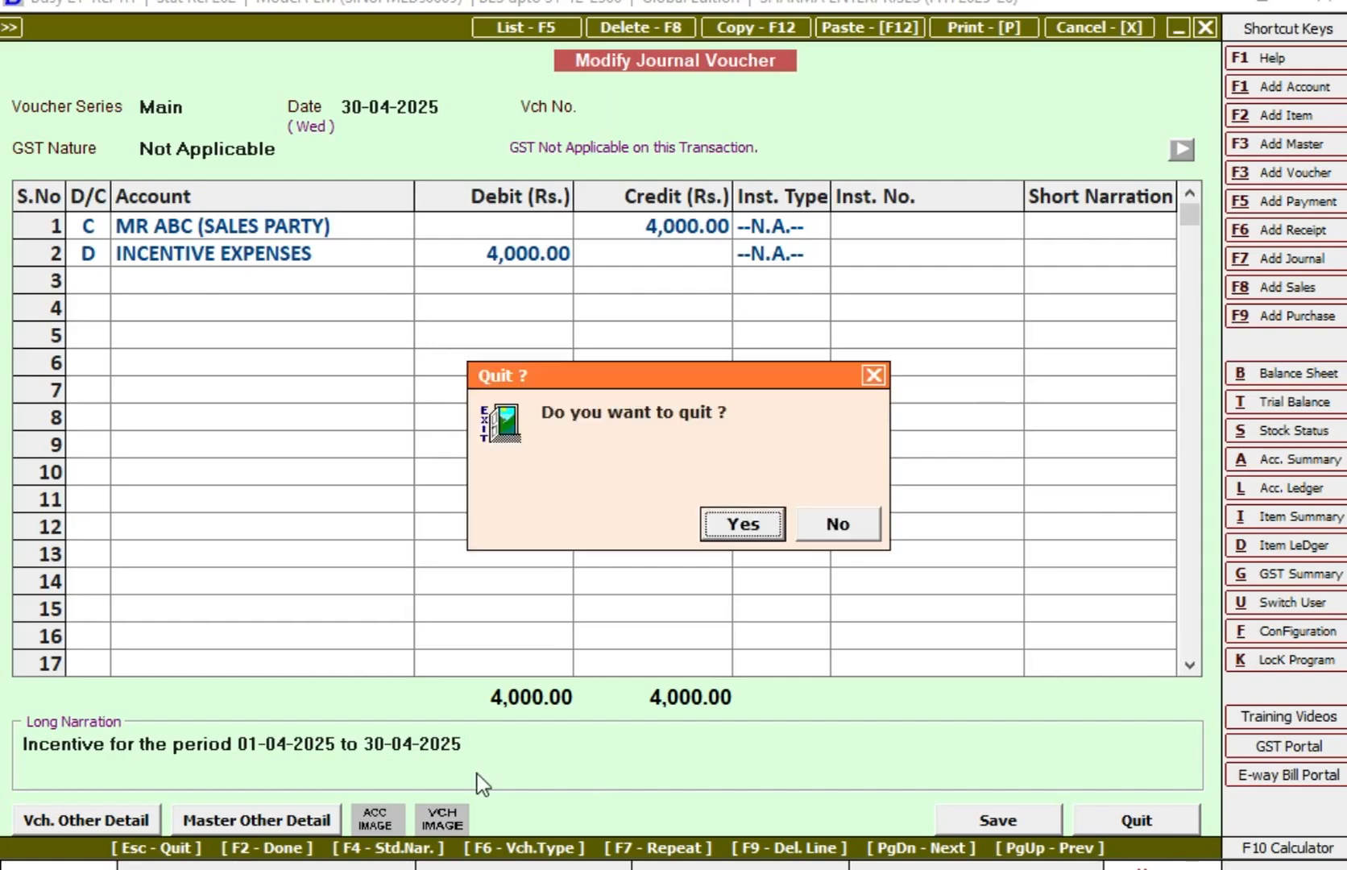
{"action": "key", "text": "Return"}
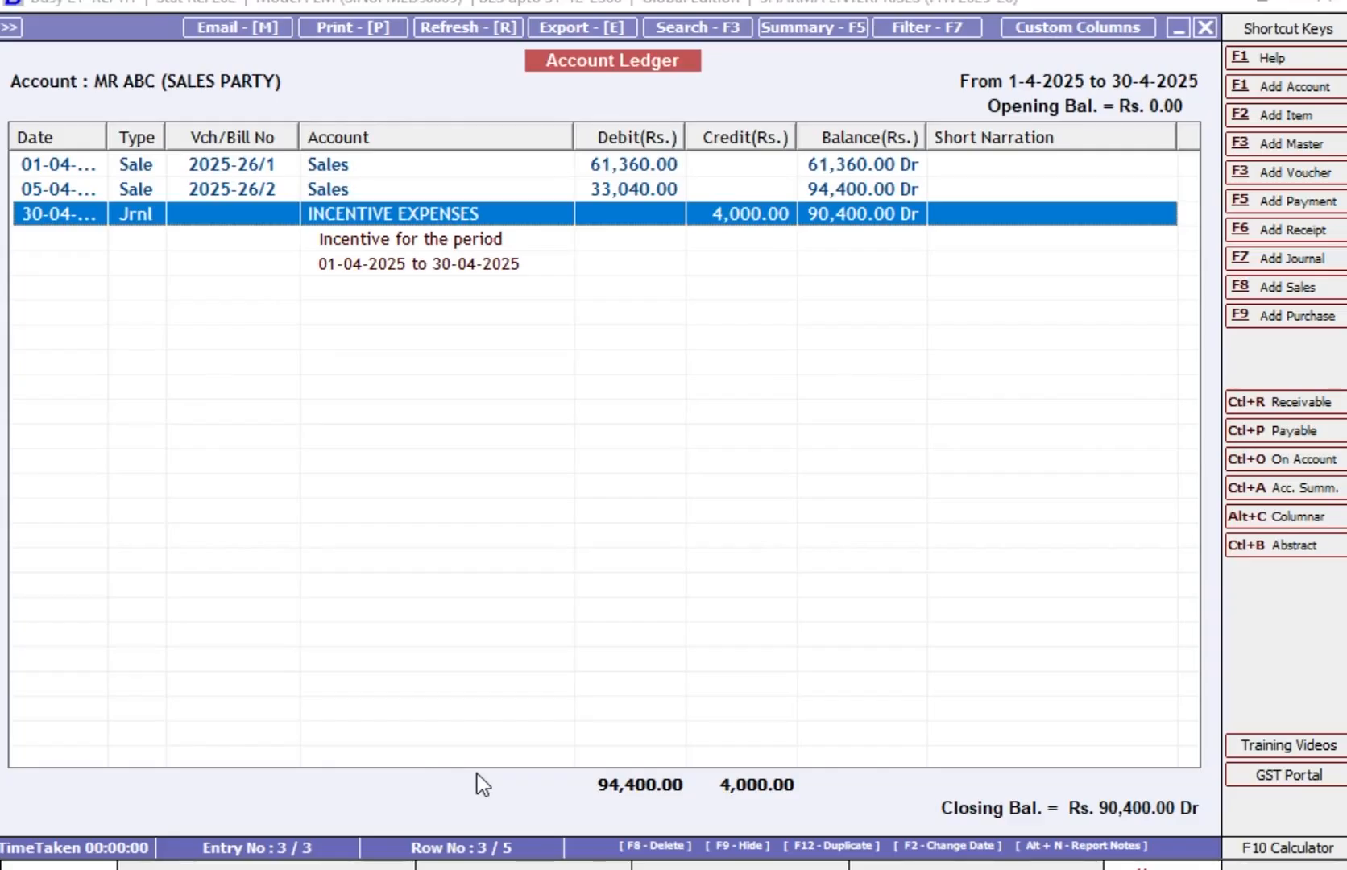
{"action": "key", "text": "Escape"}
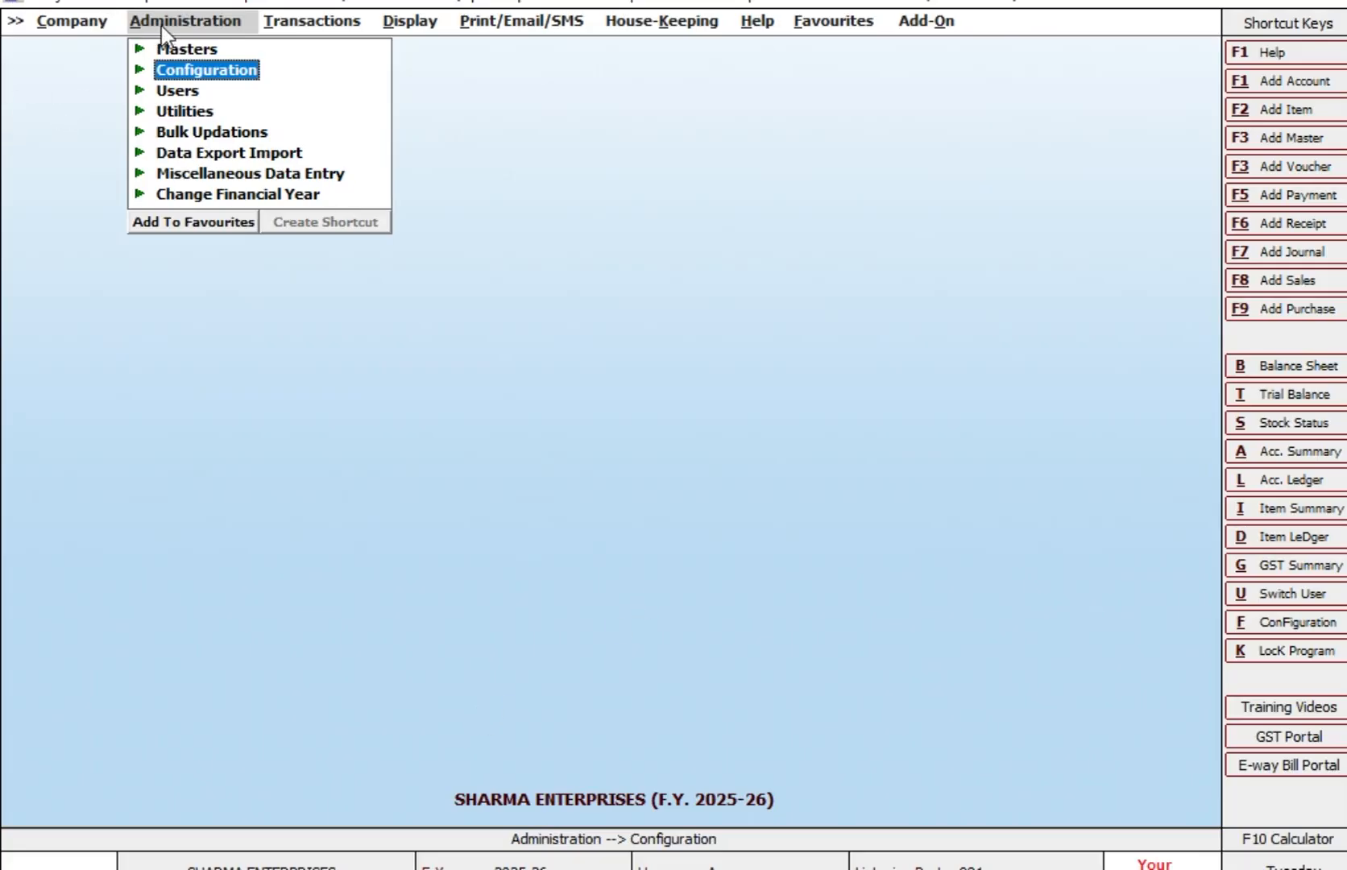
Step: Enable Bank Reconciliation among the banking options of the Accounts features and save the configuration
{"action": "left_click", "coordinate": [196, 70]}
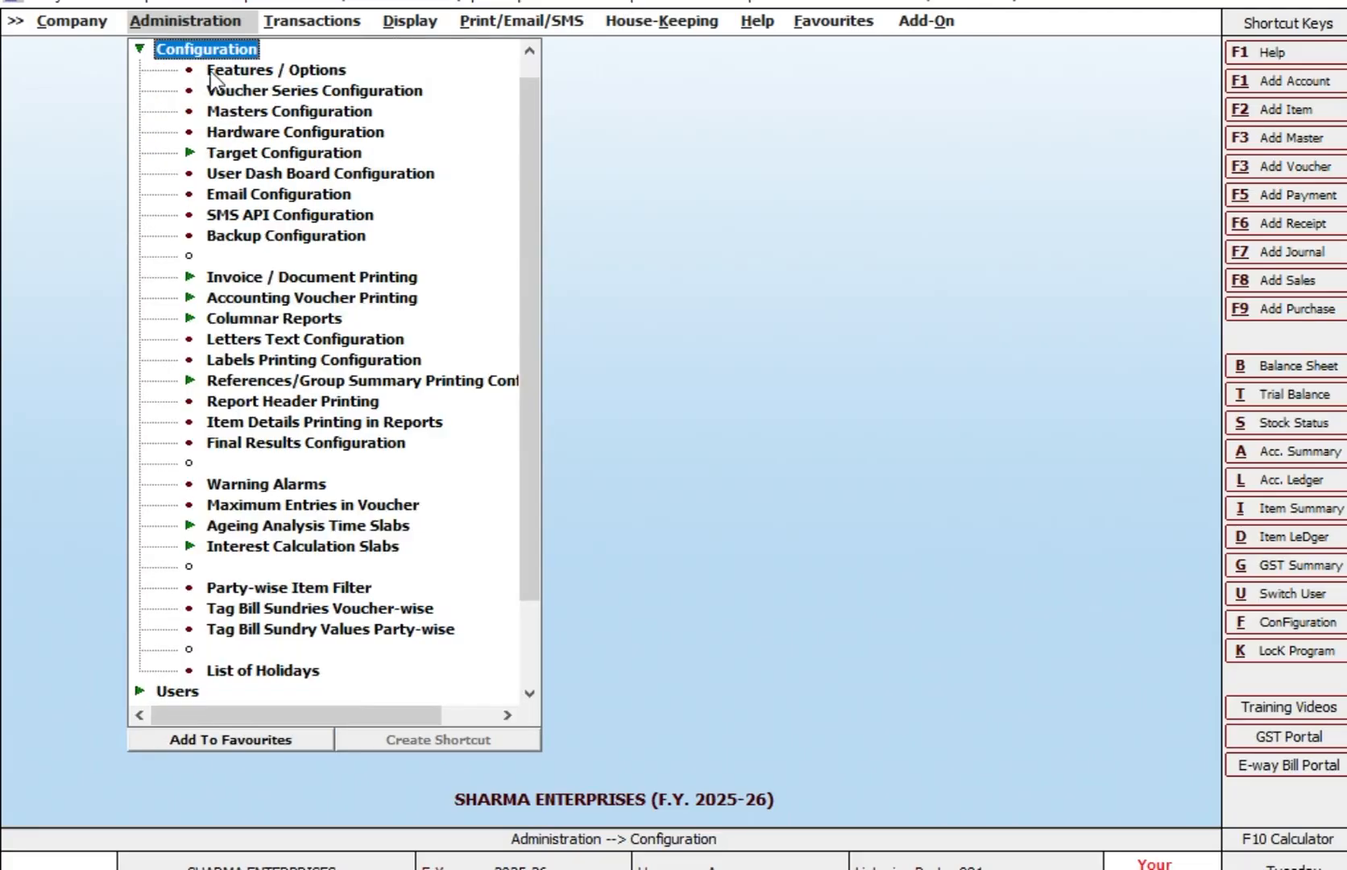
{"action": "left_click", "coordinate": [222, 71]}
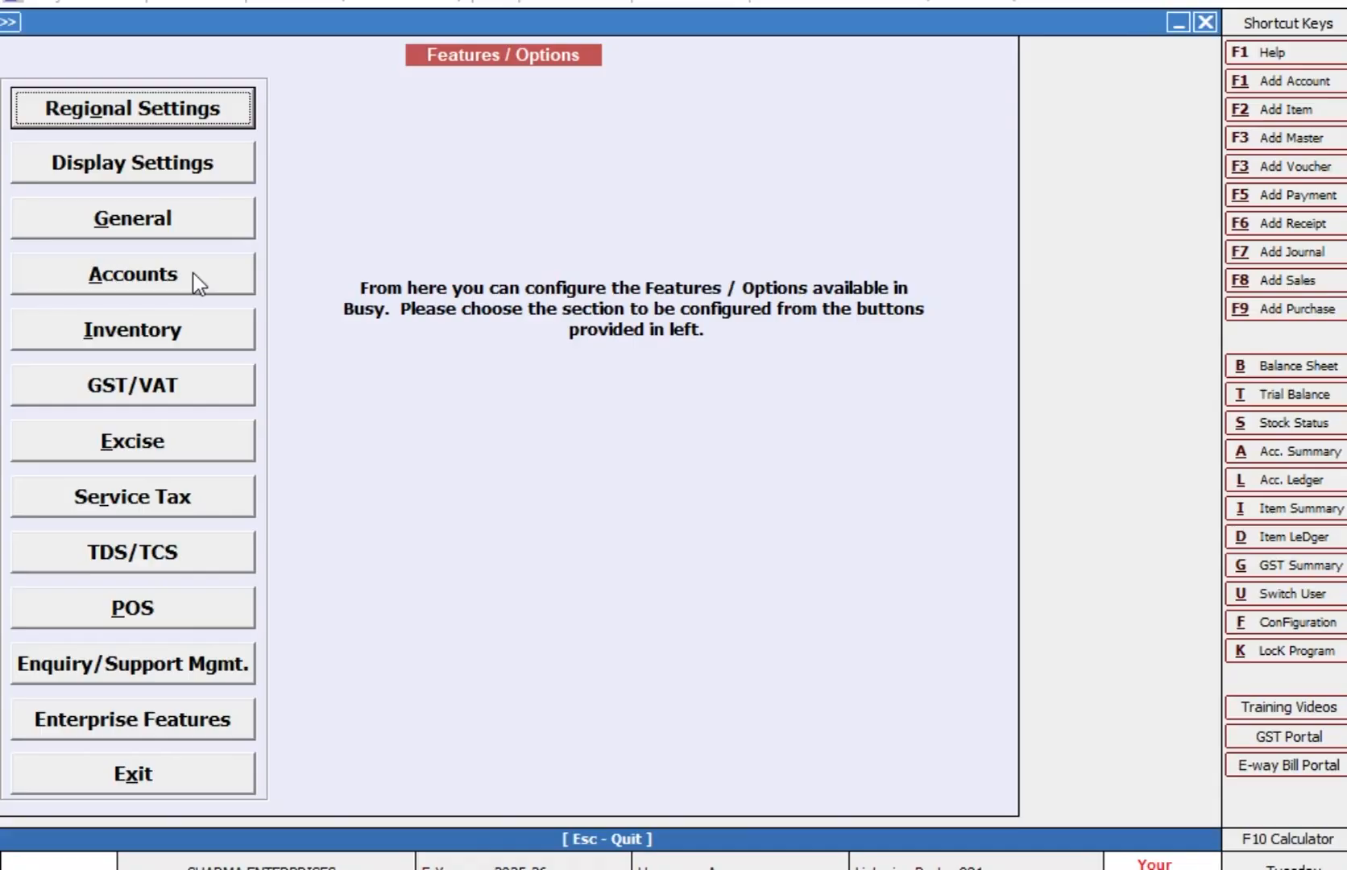
{"action": "left_click", "coordinate": [193, 274]}
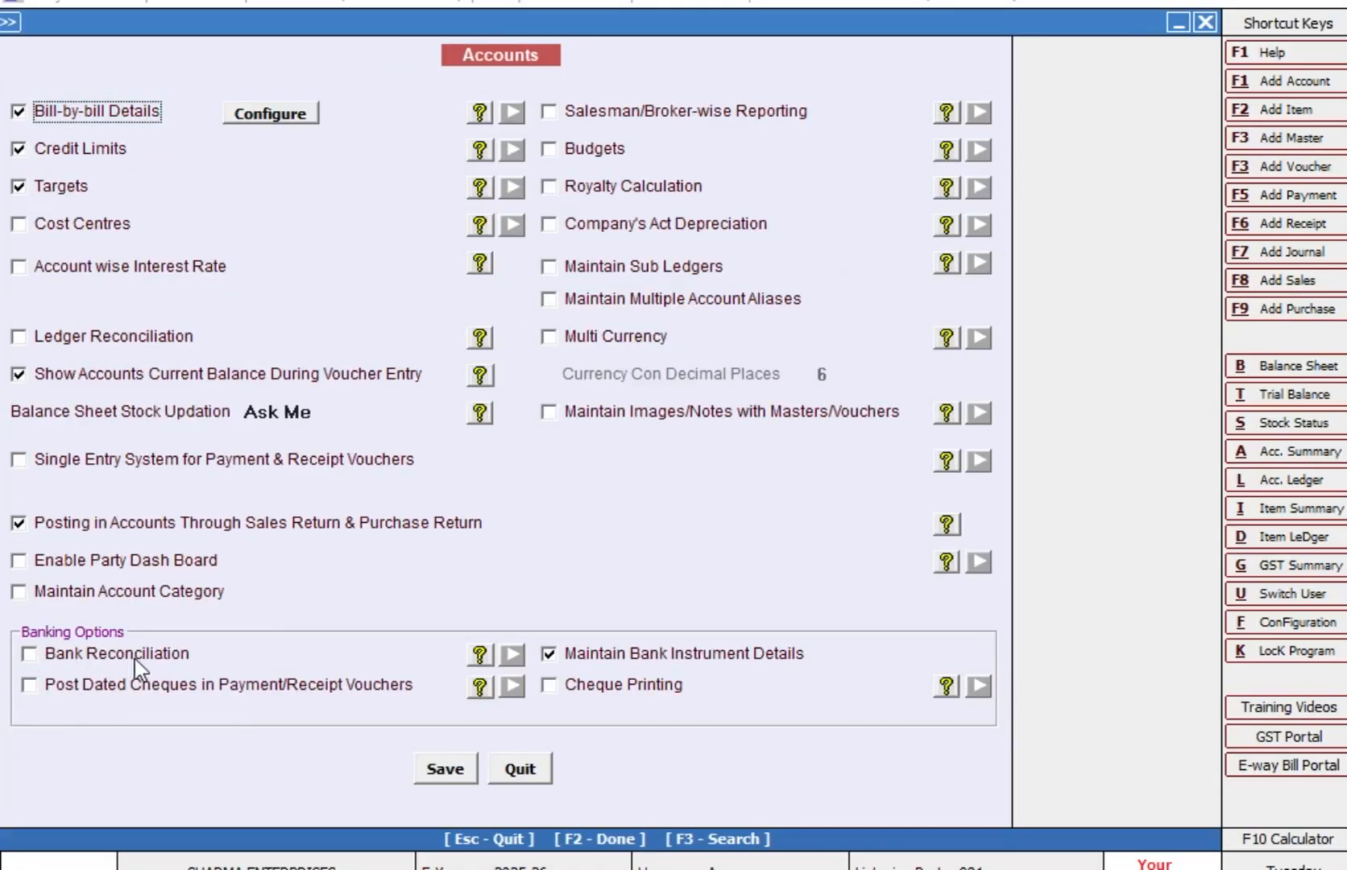
{"action": "left_click", "coordinate": [36, 654]}
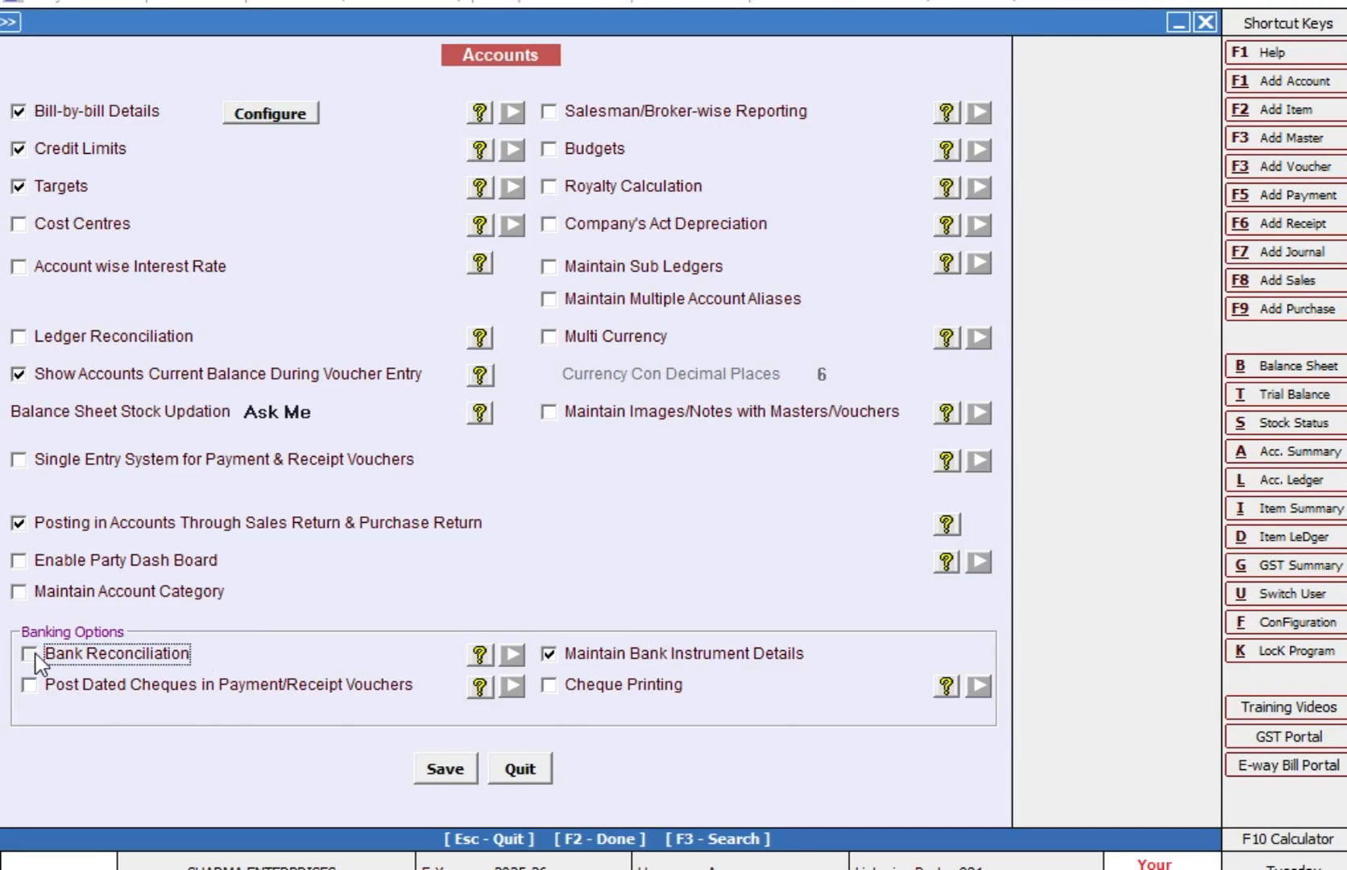
{"action": "left_click", "coordinate": [445, 776]}
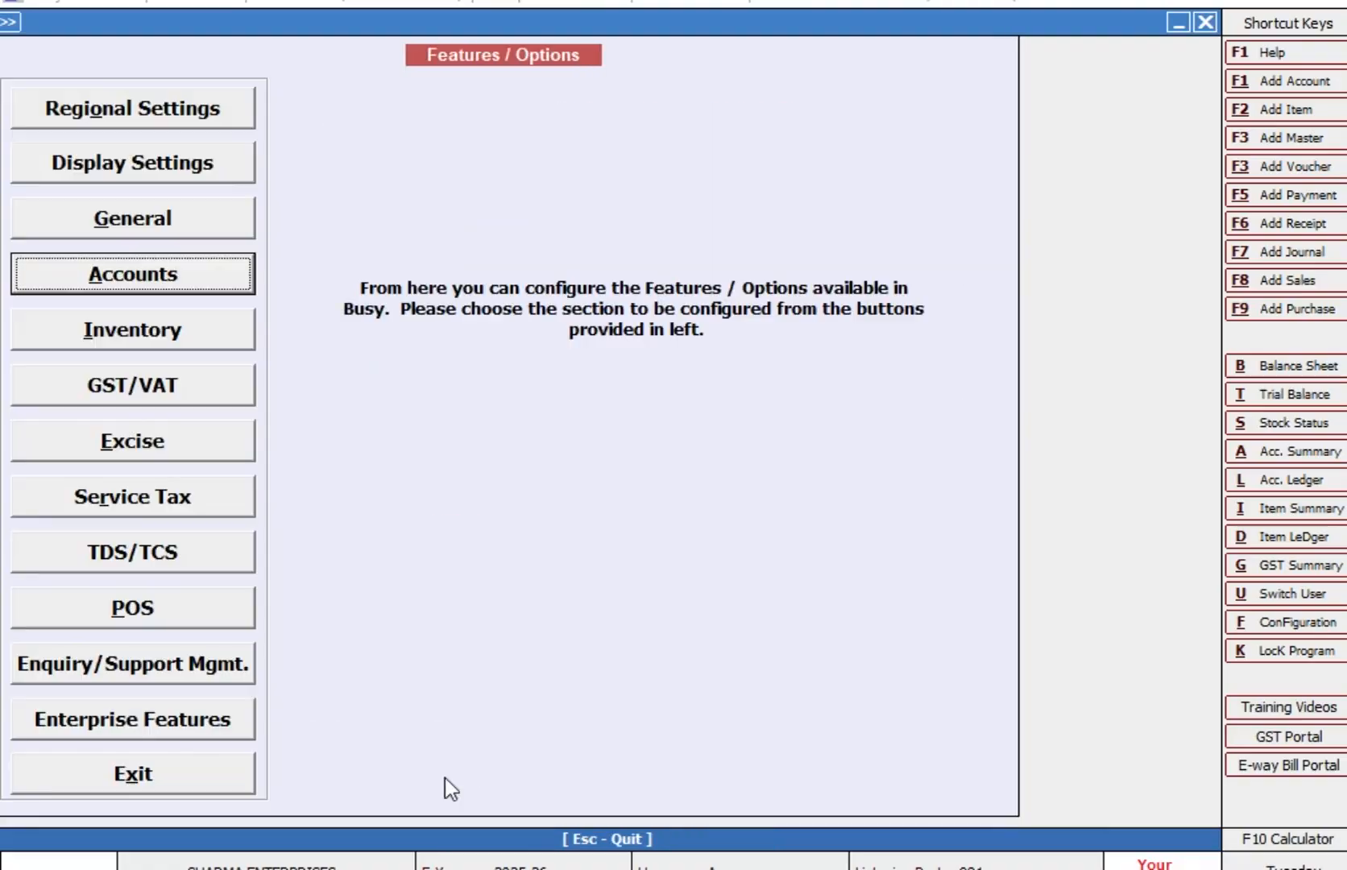
{"action": "key", "text": "Escape"}
{"action": "key", "text": "Escape"}
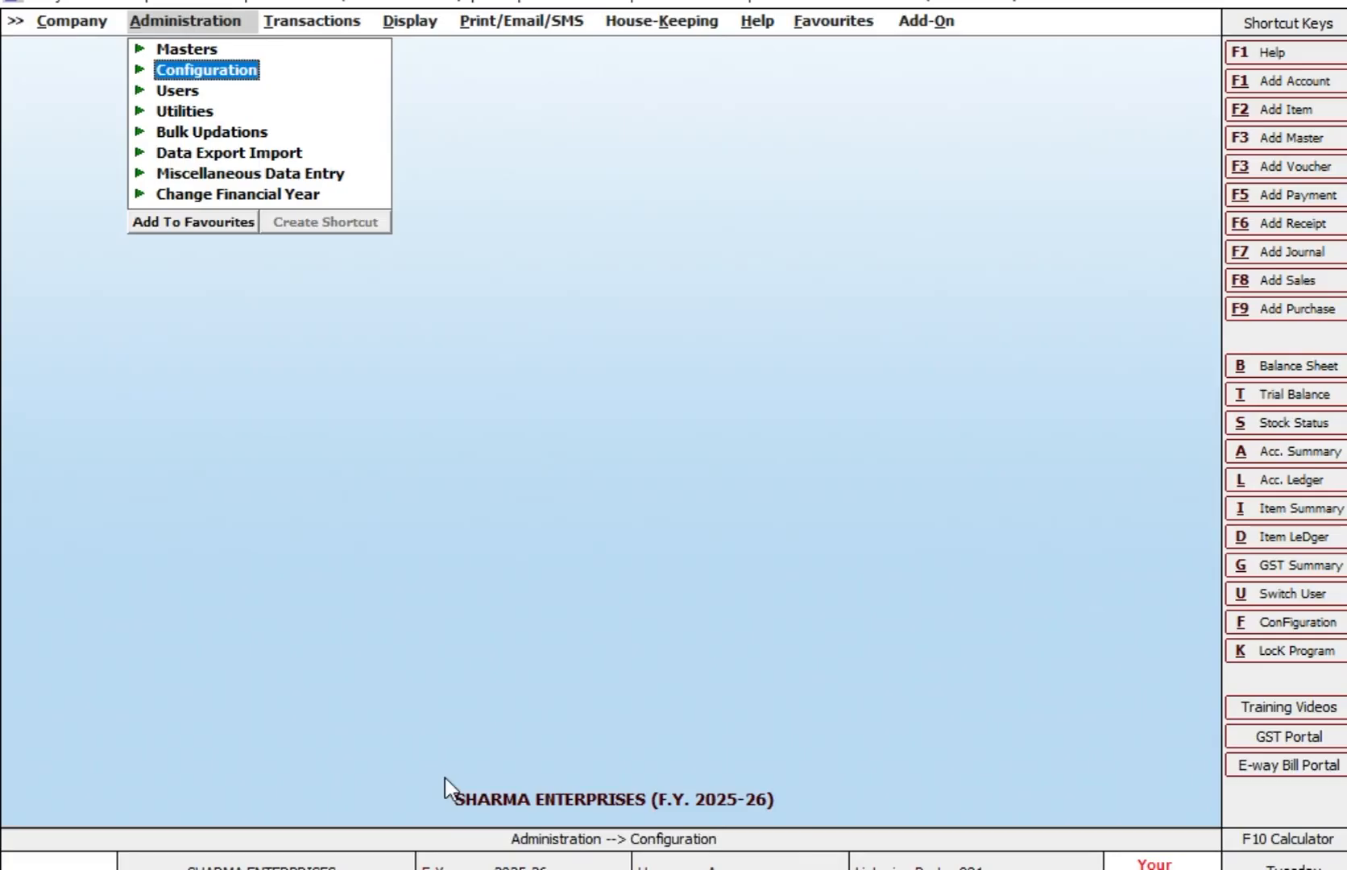
Step: Open the standard Purchase Register report among the account books
{"action": "key", "text": "alt+d"}
{"action": "key", "text": "Down"}
{"action": "key", "text": "Down"}
{"action": "key", "text": "Right"}
{"action": "key", "text": "Down"}
{"action": "key", "text": "Down"}
{"action": "key", "text": "Down"}
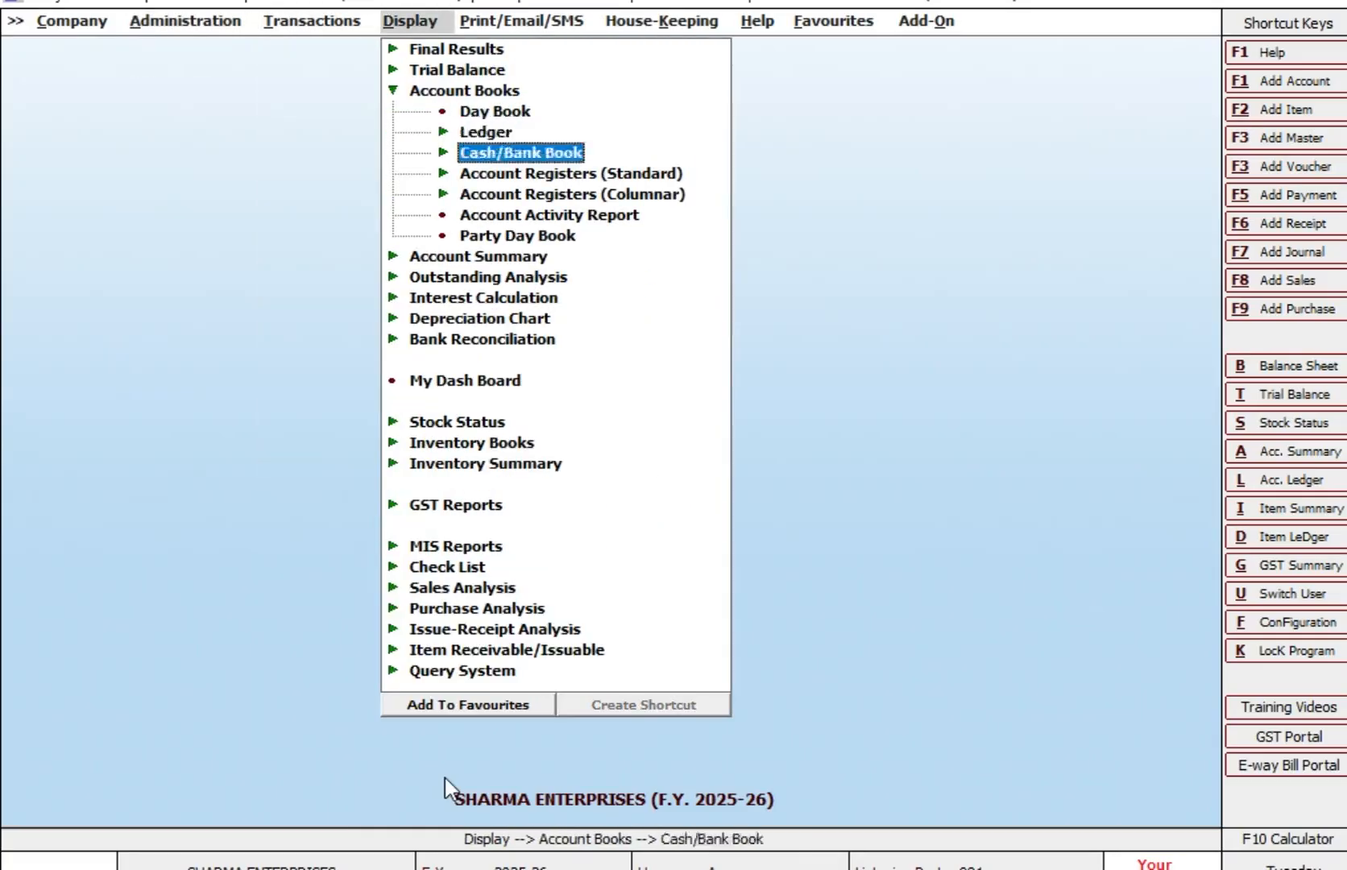
{"action": "key", "text": "Down"}
{"action": "key", "text": "Right"}
{"action": "key", "text": "Down"}
{"action": "key", "text": "Down"}
{"action": "key", "text": "Return"}
Step: Display the purchase register for all voucher series from 01-04-2025 to 25-04-2025, with accounts by name and the optional details off
{"action": "key", "text": "Return"}
{"action": "key", "text": "Return"}
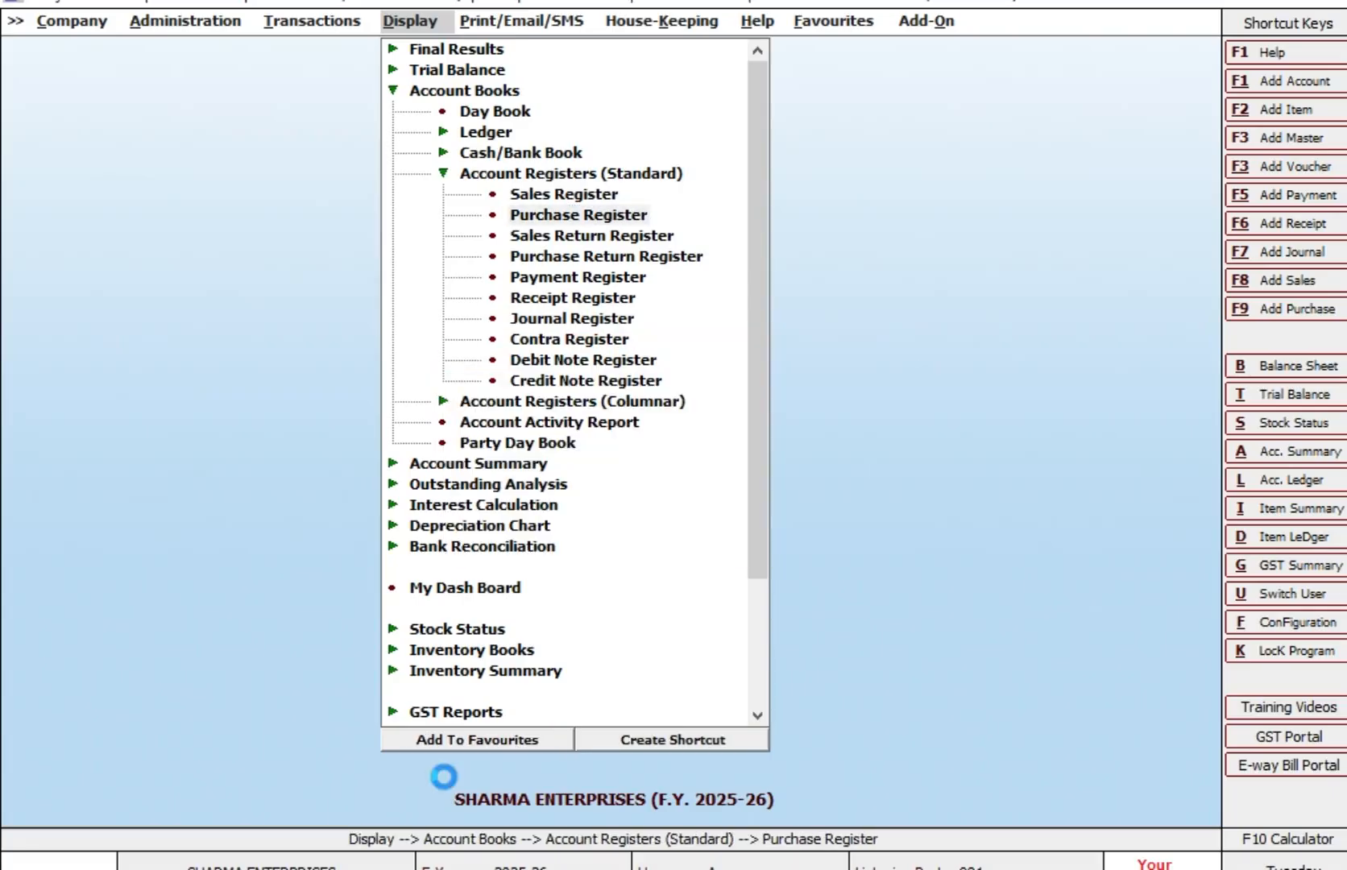
{"action": "key", "text": "Return"}
{"action": "key", "text": "Return"}
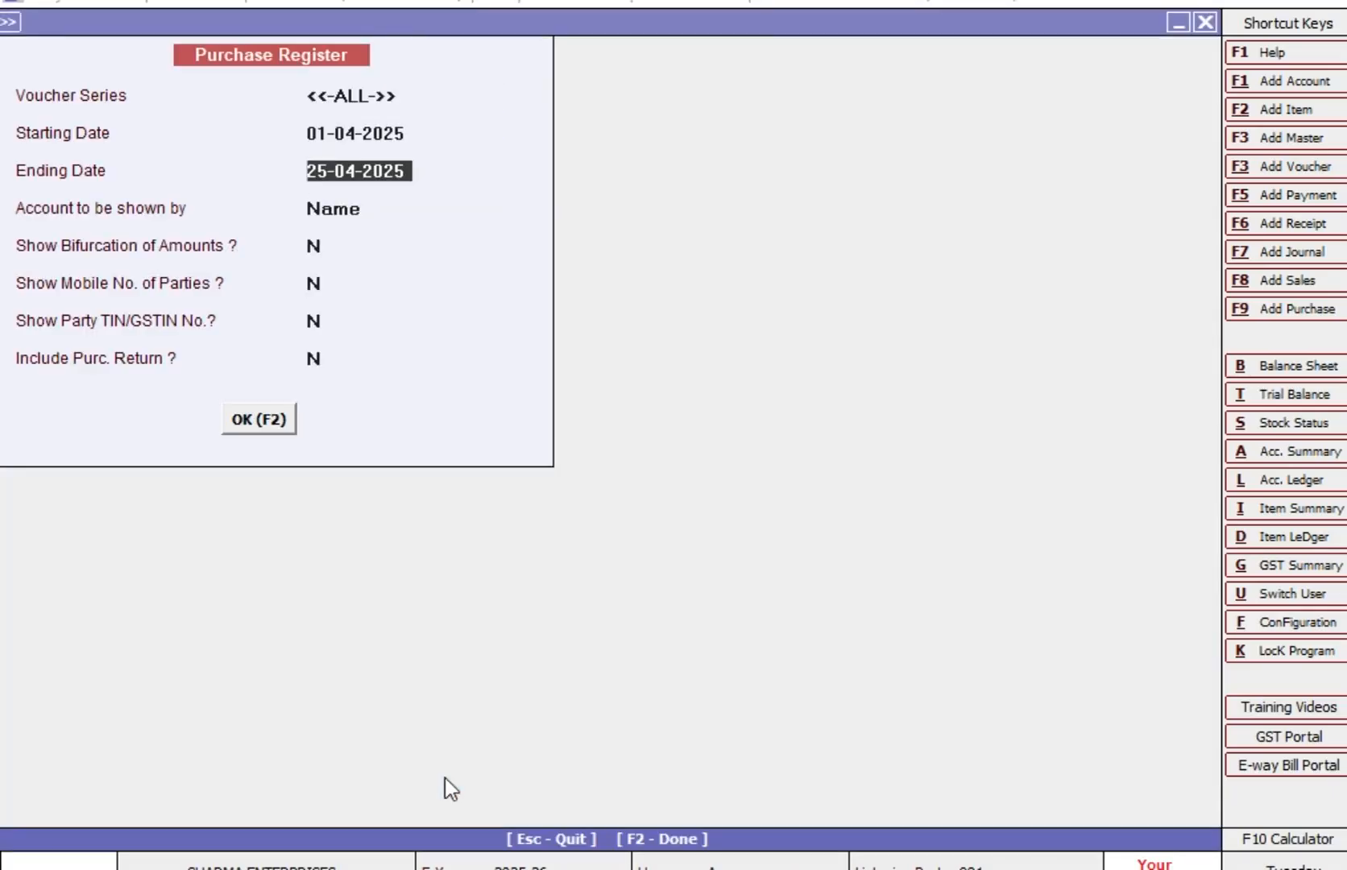
{"action": "key", "text": "Return"}
{"action": "key", "text": "Return"}
{"action": "key", "text": "Return"}
{"action": "key", "text": "Return"}
{"action": "key", "text": "Return"}
{"action": "key", "text": "Return"}
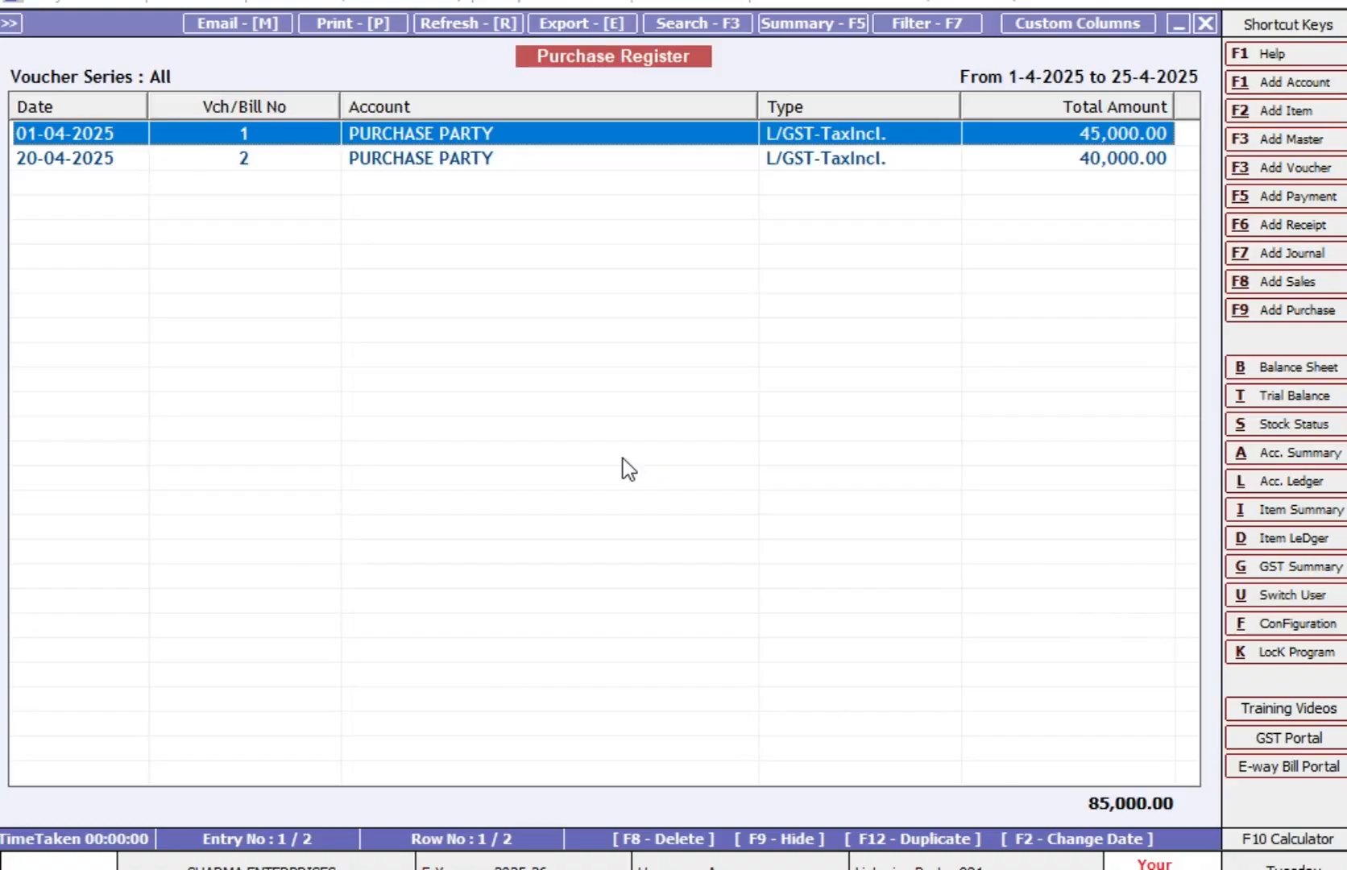
Step: Examine the two PURCHASE PARTY vouchers in the purchase register, checking the 01-04-2025 voucher, and close the report
{"action": "key", "text": "Down"}
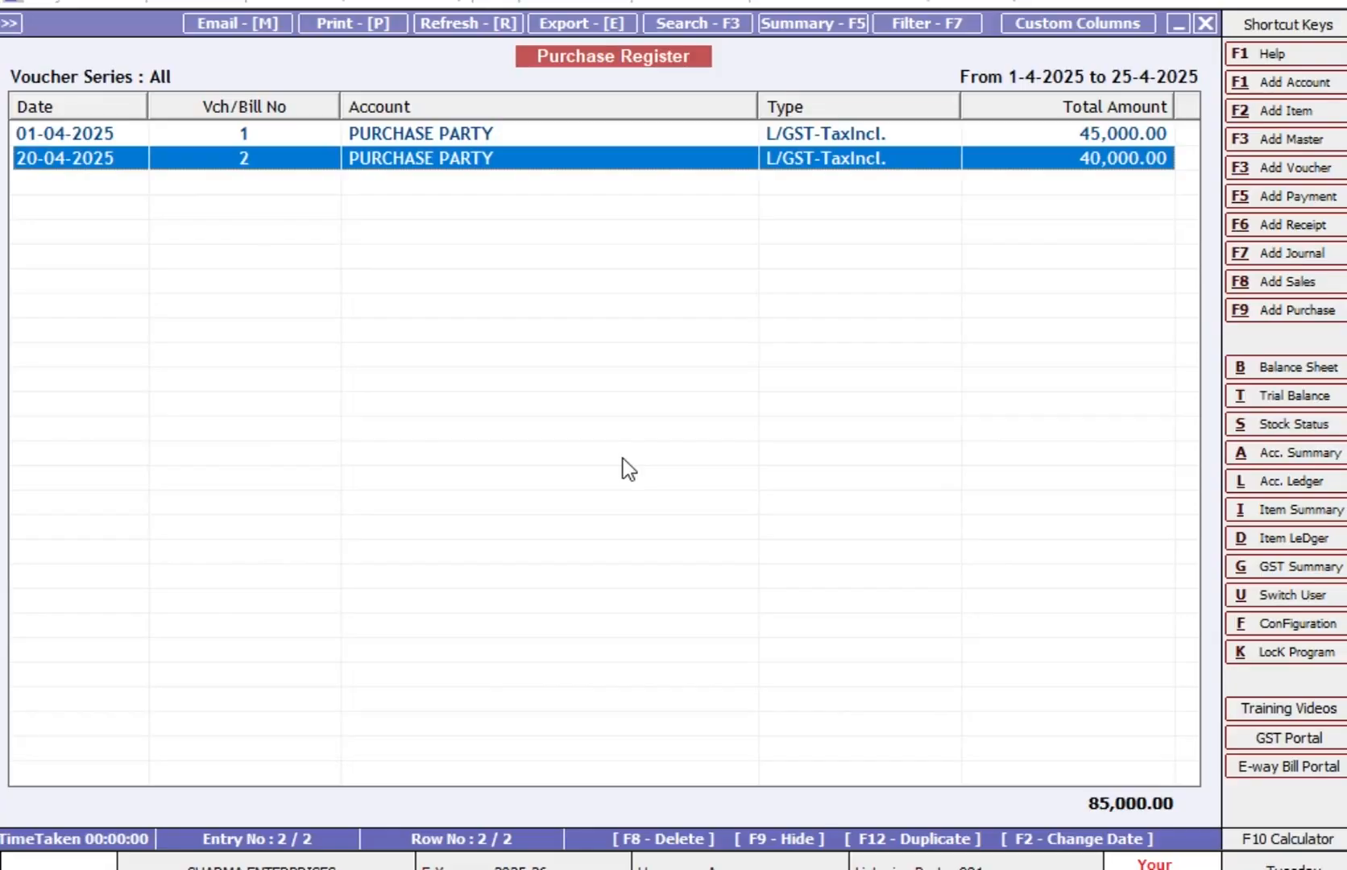
{"action": "key", "text": "Up"}
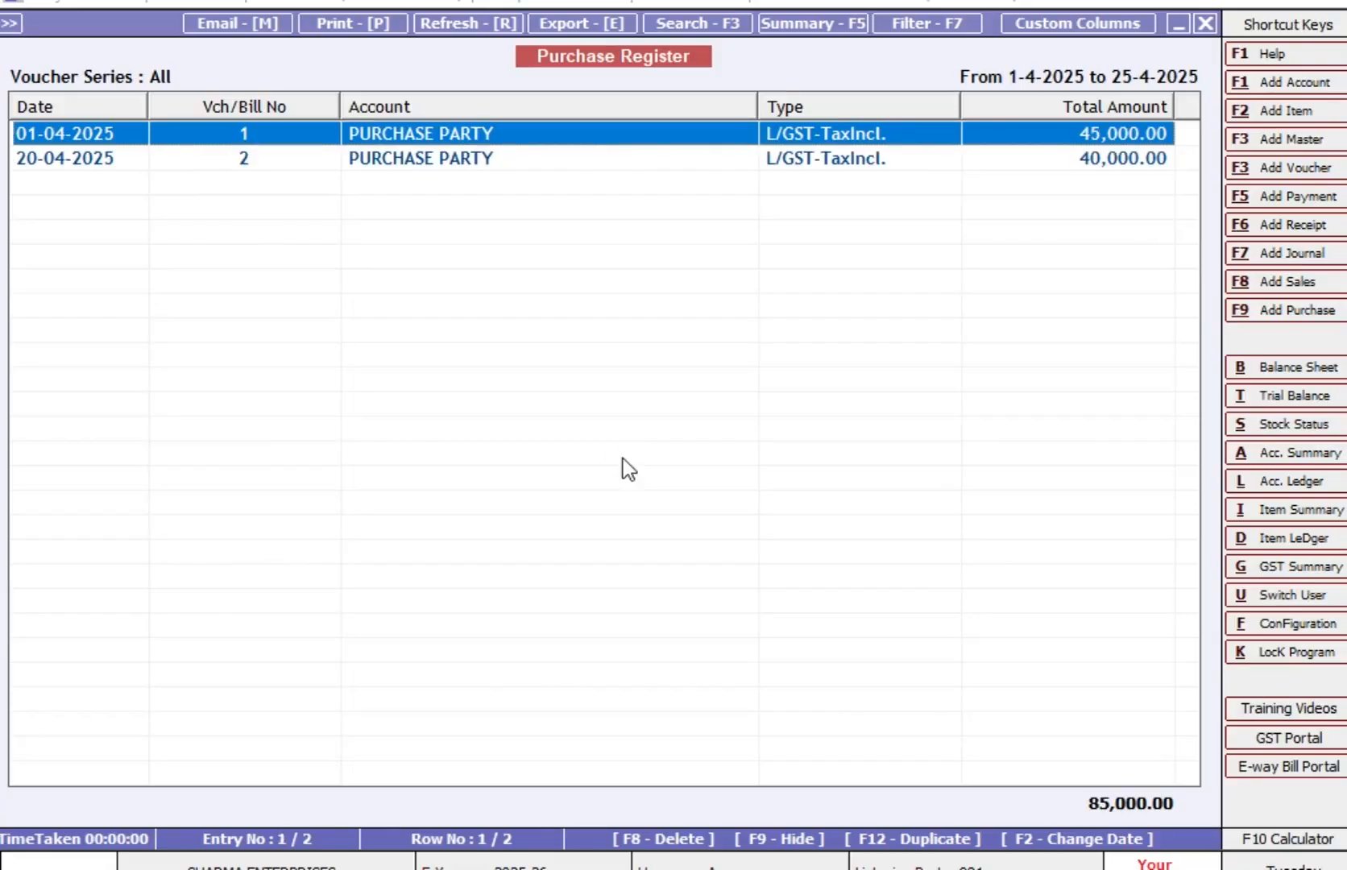
{"action": "key", "text": "Return"}
{"action": "key", "text": "Escape"}
{"action": "key", "text": "Down"}
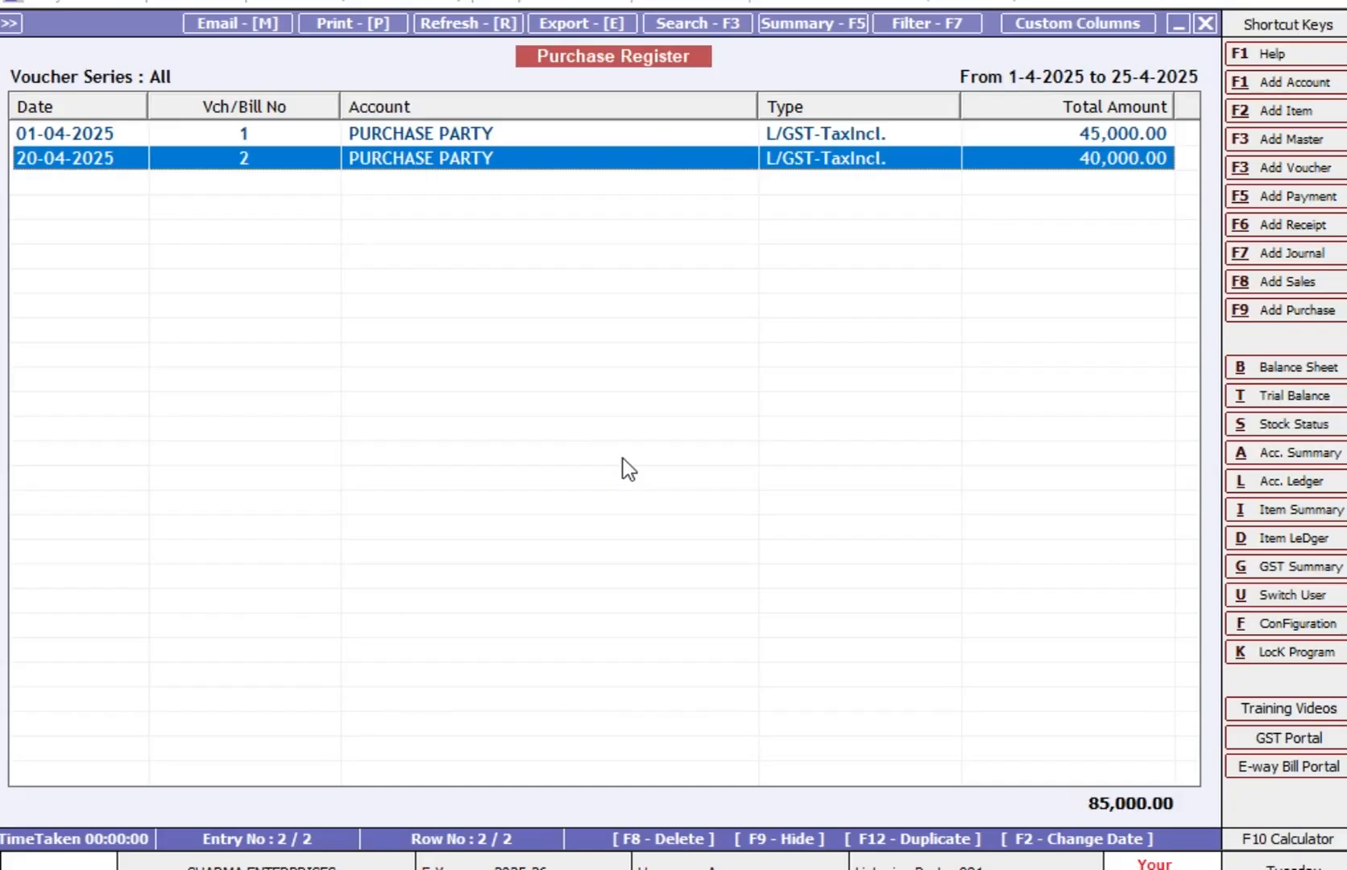
{"action": "key", "text": "Escape"}
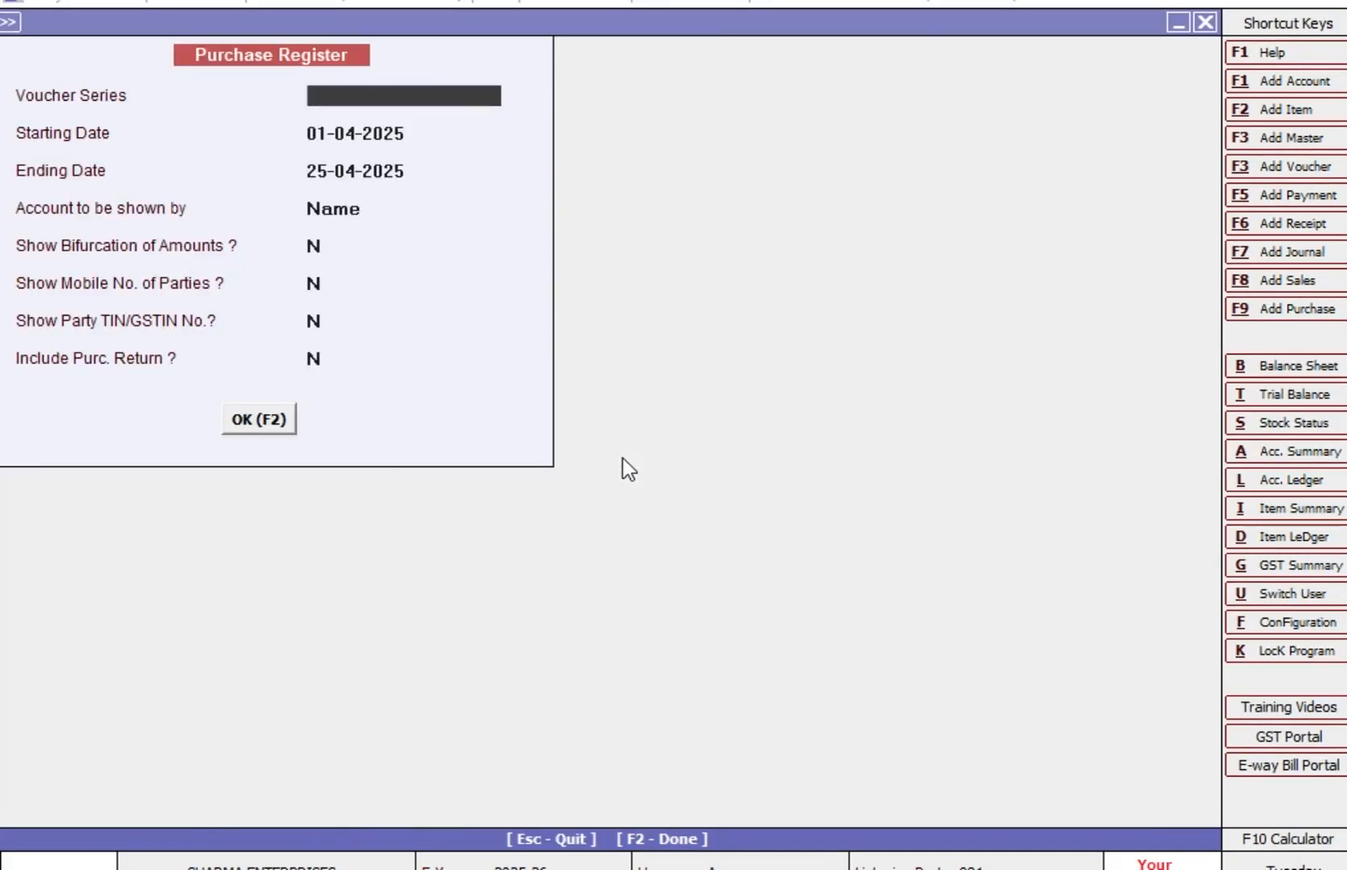
{"action": "key", "text": "Escape"}
{"action": "key", "text": "Escape"}
Step: Start a payment voucher in the Main series dated 10-04-2025 with GST nature Not Applicable
{"action": "key", "text": "Left"}
{"action": "key", "text": "Down"}
{"action": "key", "text": "Down"}
{"action": "key", "text": "Down"}
{"action": "key", "text": "Down"}
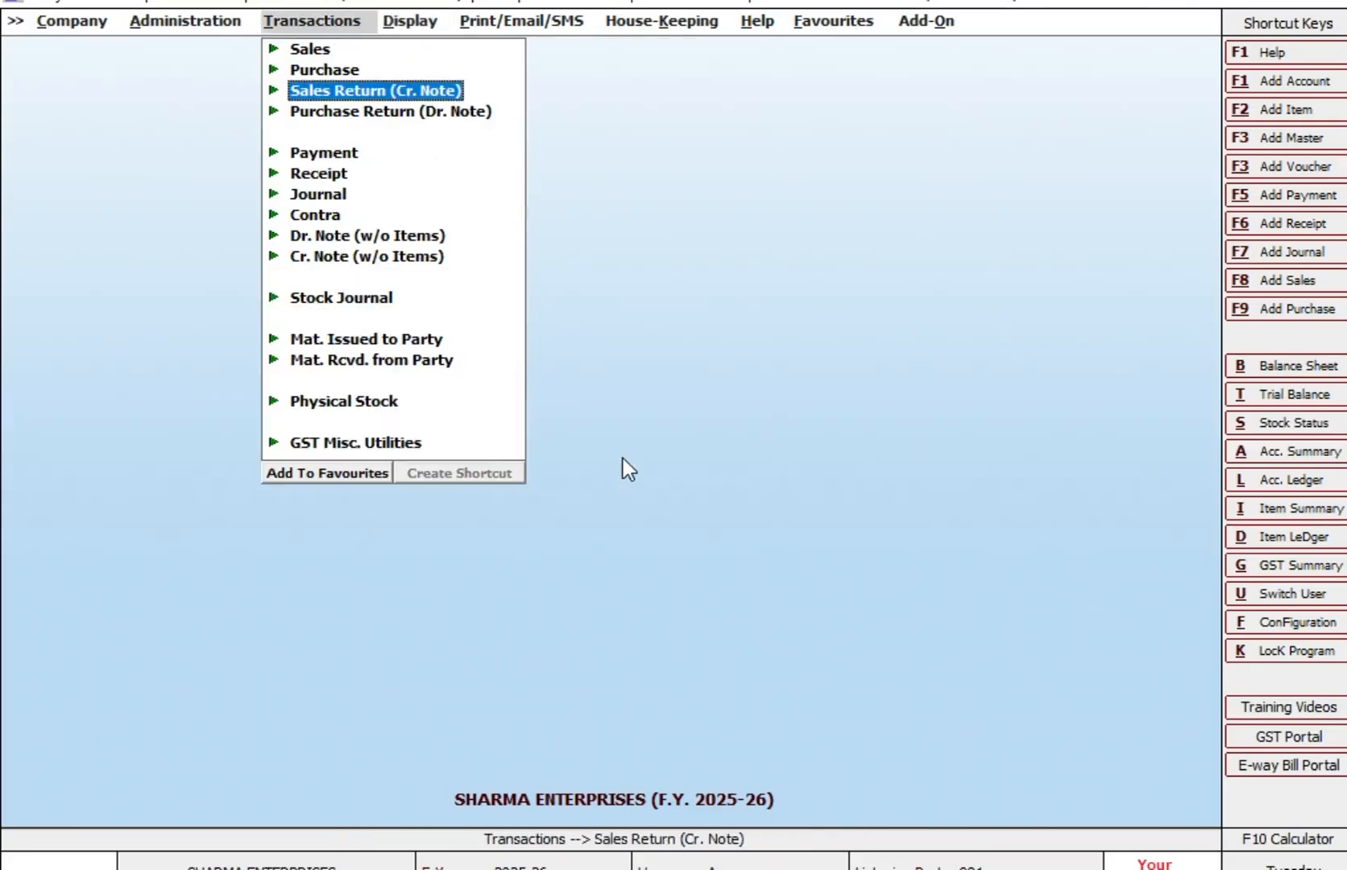
{"action": "key", "text": "Return"}
{"action": "key", "text": "Return"}
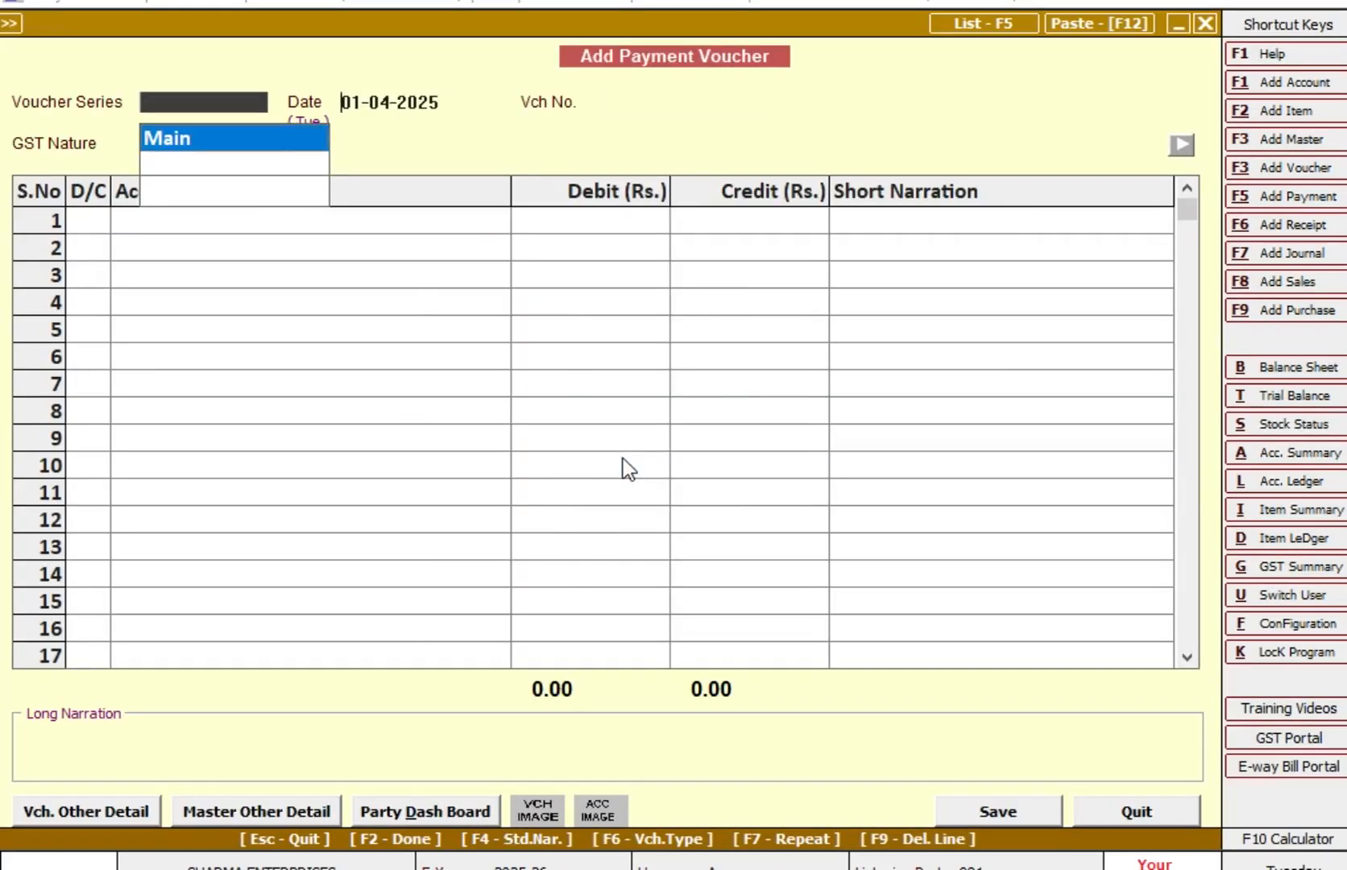
{"action": "key", "text": "Return"}
{"action": "type", "text": "10-04"}
{"action": "key", "text": "Return"}
{"action": "key", "text": "Return"}
{"action": "key", "text": "Return"}
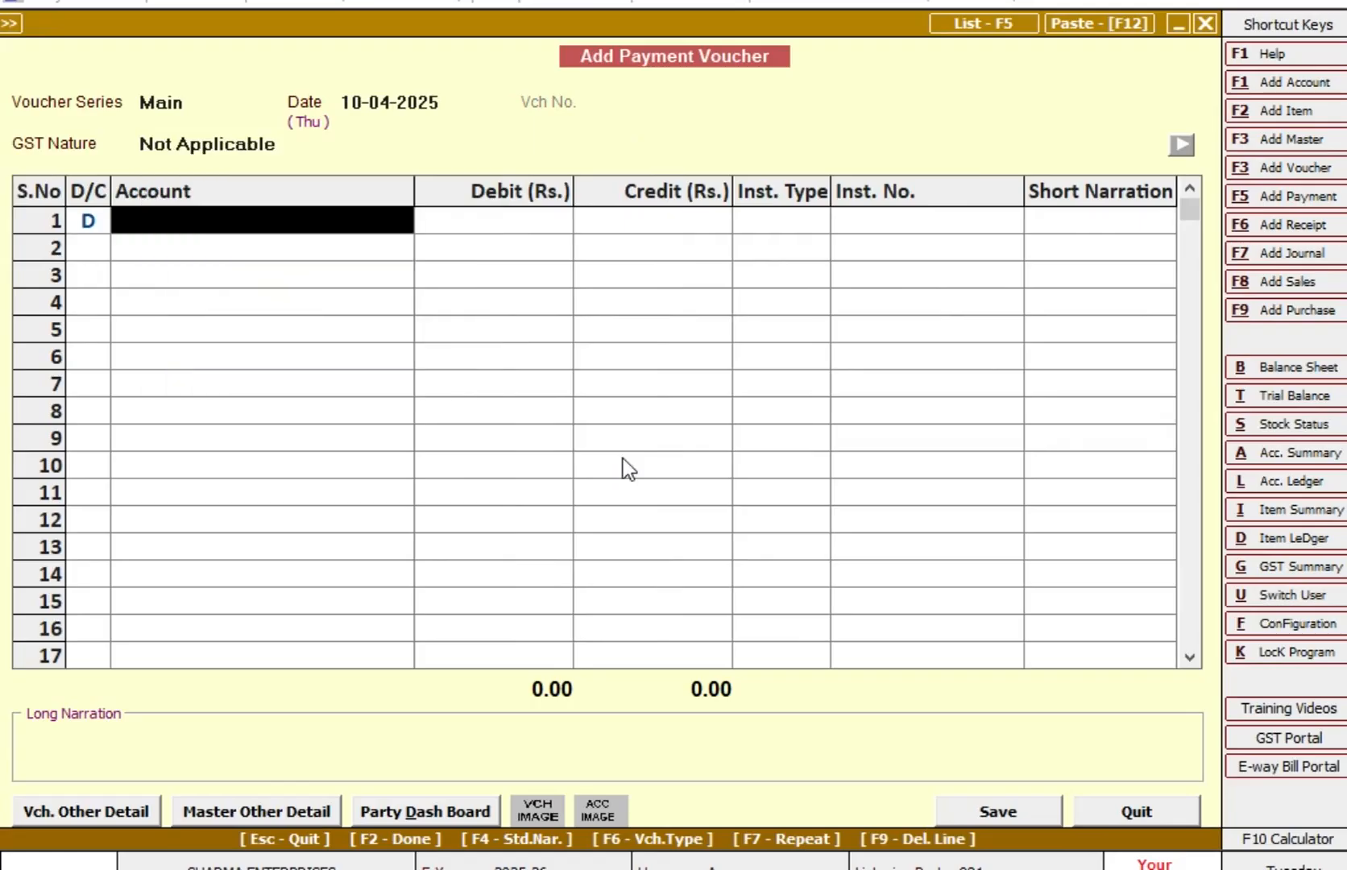
Step: Debit PURCHASE PARTY with 45,000 on the first line of the payment voucher
{"action": "type", "text": "pu"}
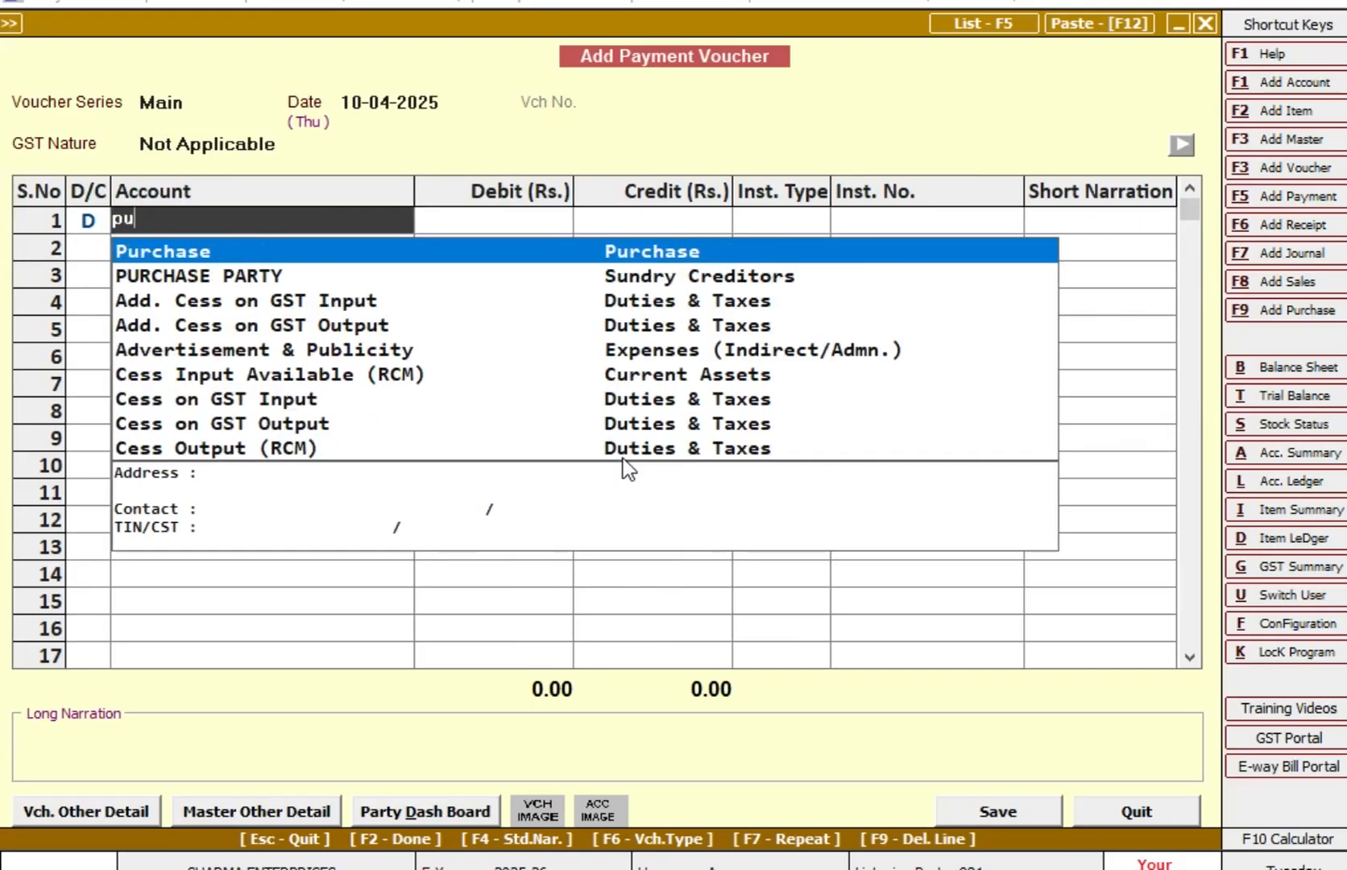
{"action": "key", "text": "Down"}
{"action": "key", "text": "Return"}
{"action": "type", "text": "45"}
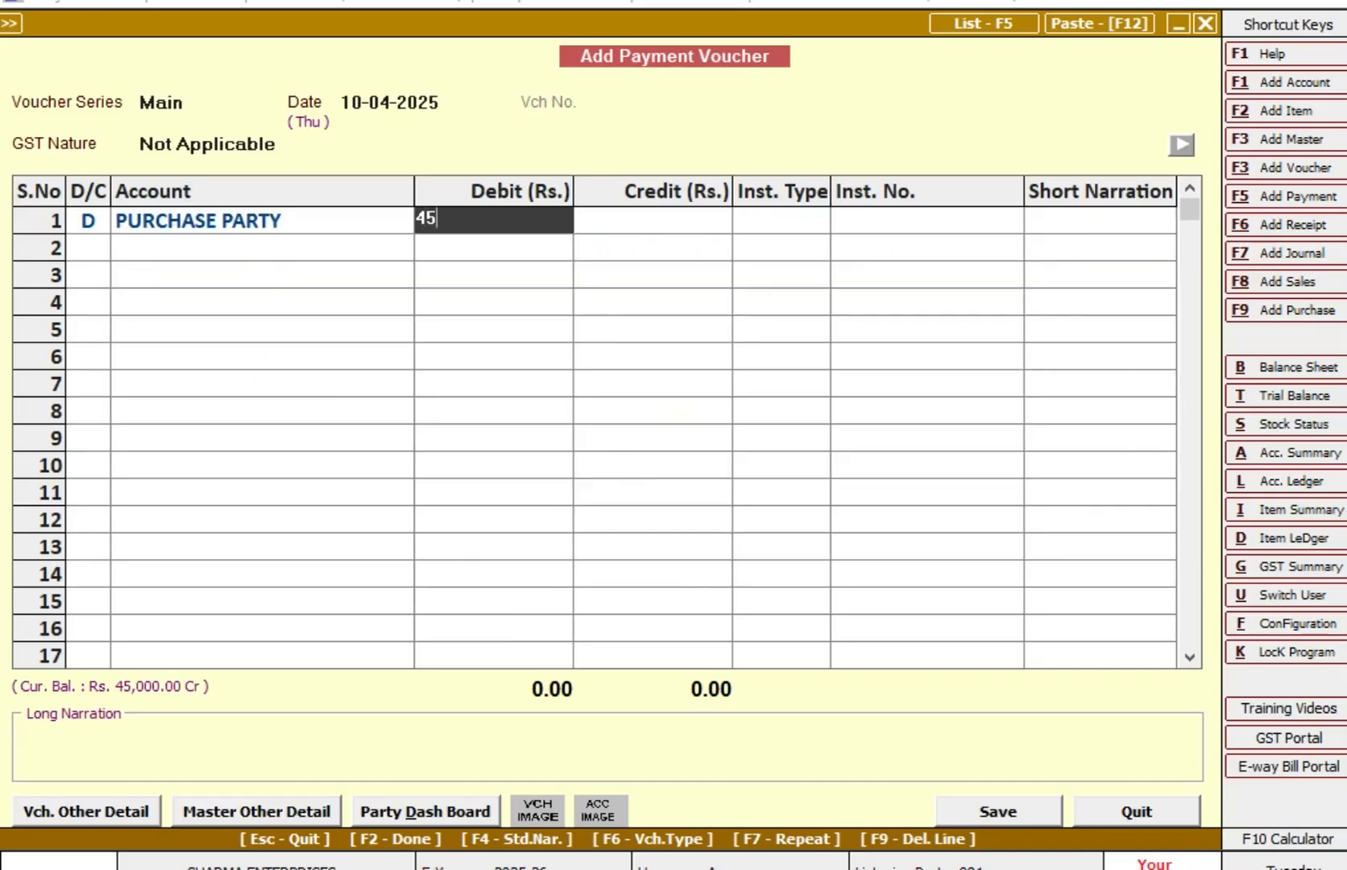
{"action": "type", "text": "000"}
{"action": "key", "text": "Return"}
Step: Adjust the 45,000 payment fully against purchase bill reference 1 using the Adjustment method
{"action": "key", "text": "Return"}
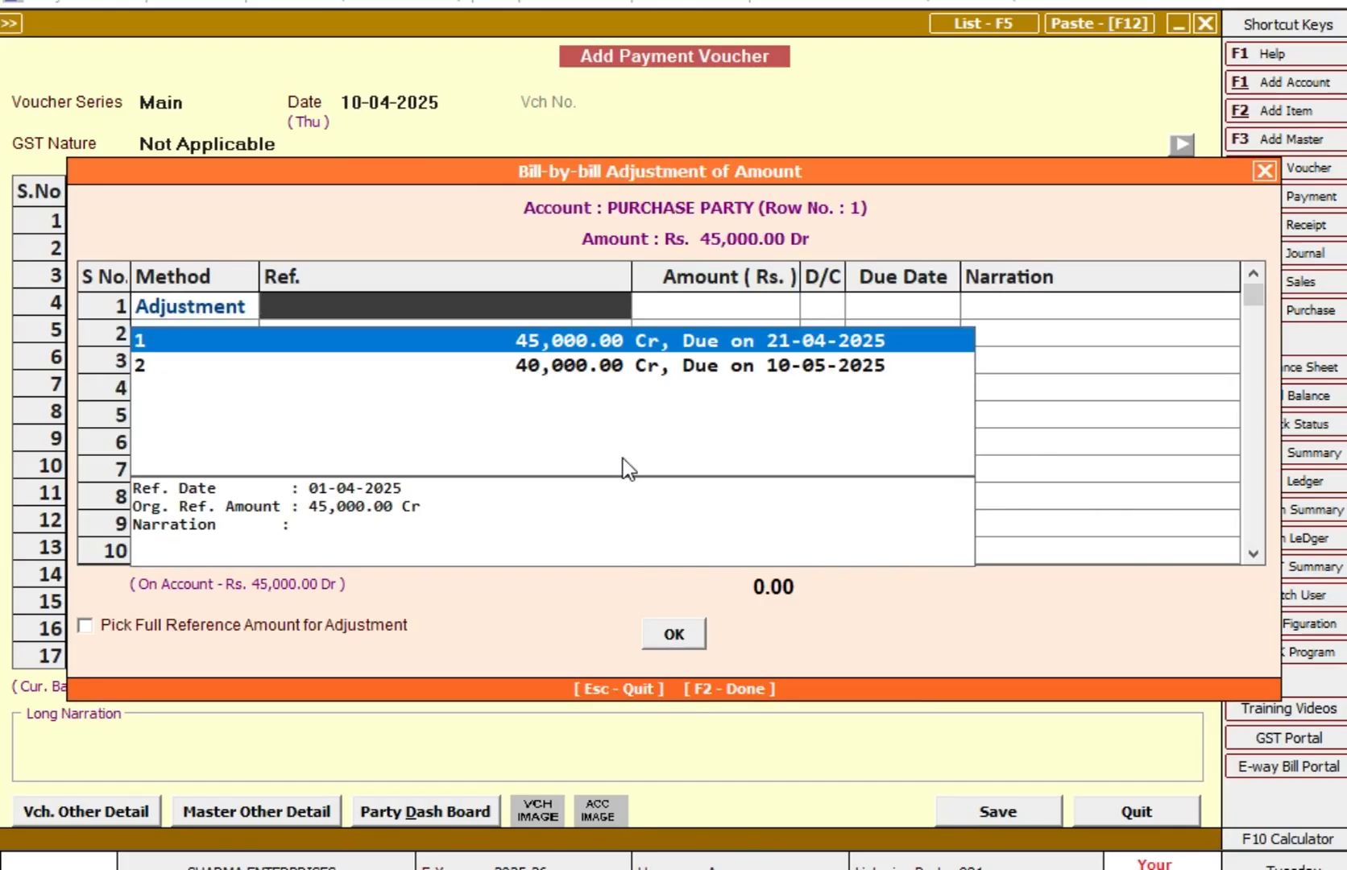
{"action": "key", "text": "Return"}
{"action": "key", "text": "Return"}
{"action": "key", "text": "Return"}
{"action": "key", "text": "Return"}
{"action": "key", "text": "Return"}
{"action": "key", "text": "Return"}
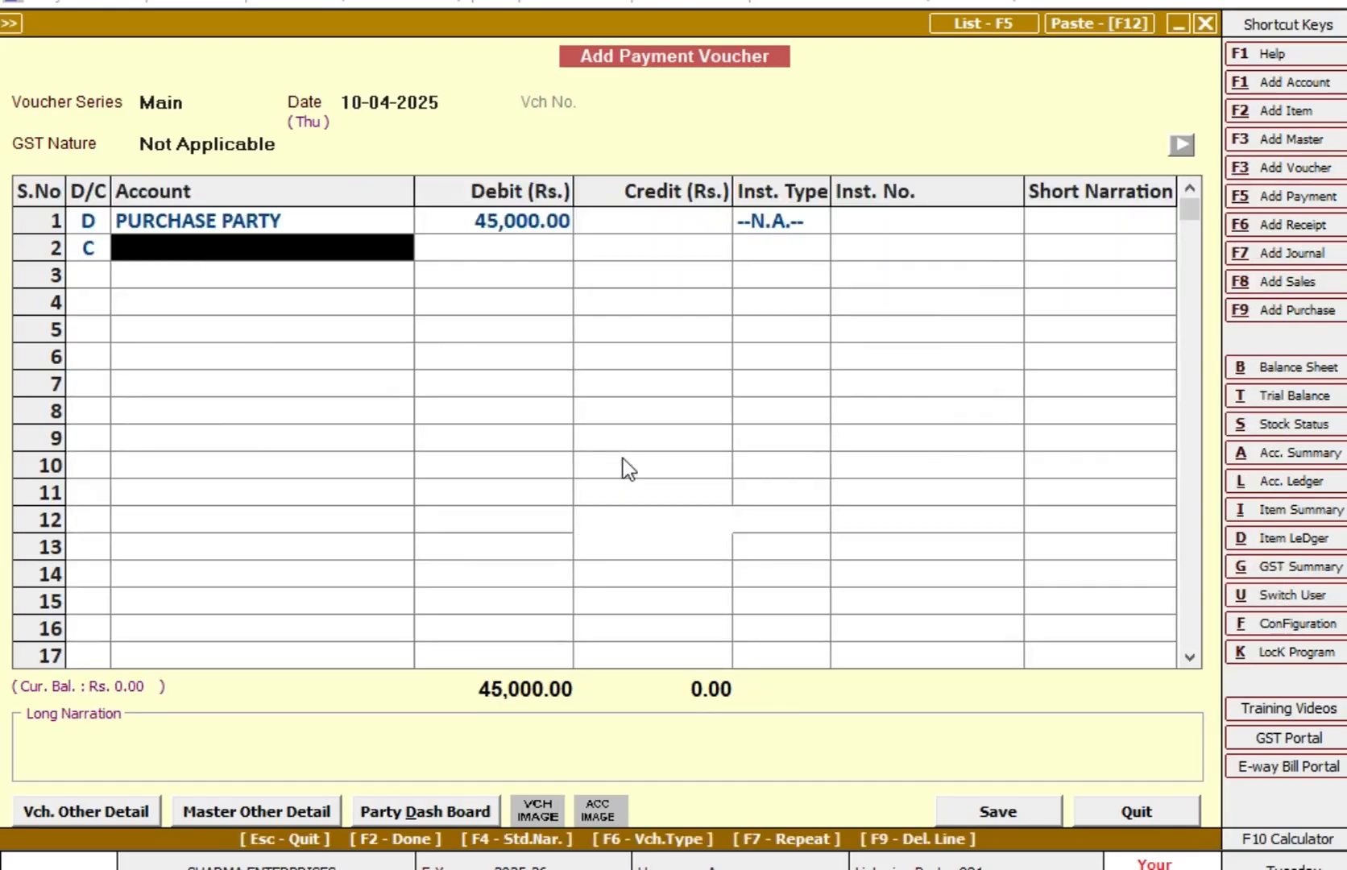
Step: Credit SBI CURRENT ACCOUNT with 45,000 on the second line of the payment voucher
{"action": "type", "text": "sb"}
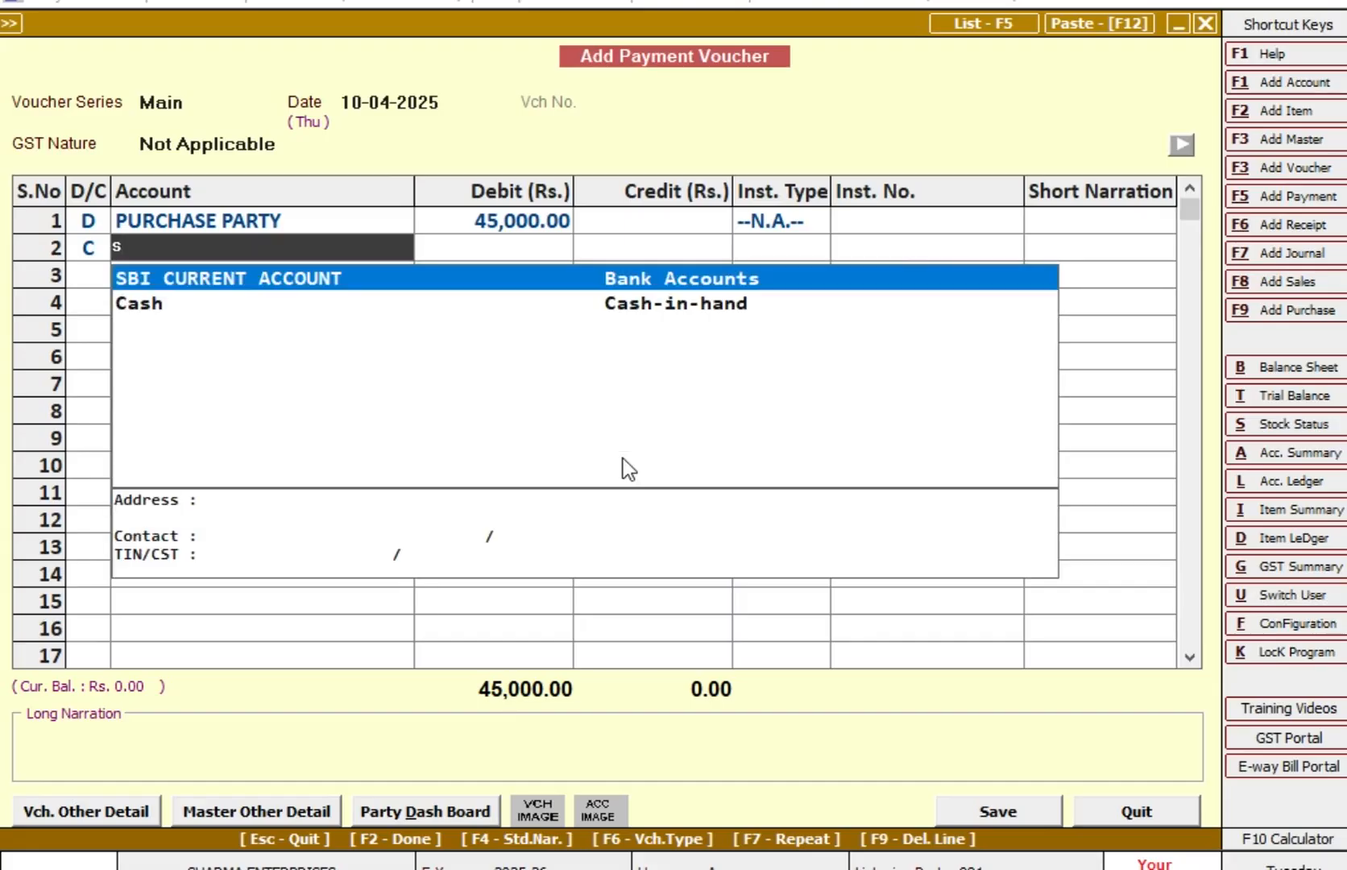
{"action": "key", "text": "Return"}
{"action": "key", "text": "Return"}
{"action": "key", "text": "Return"}
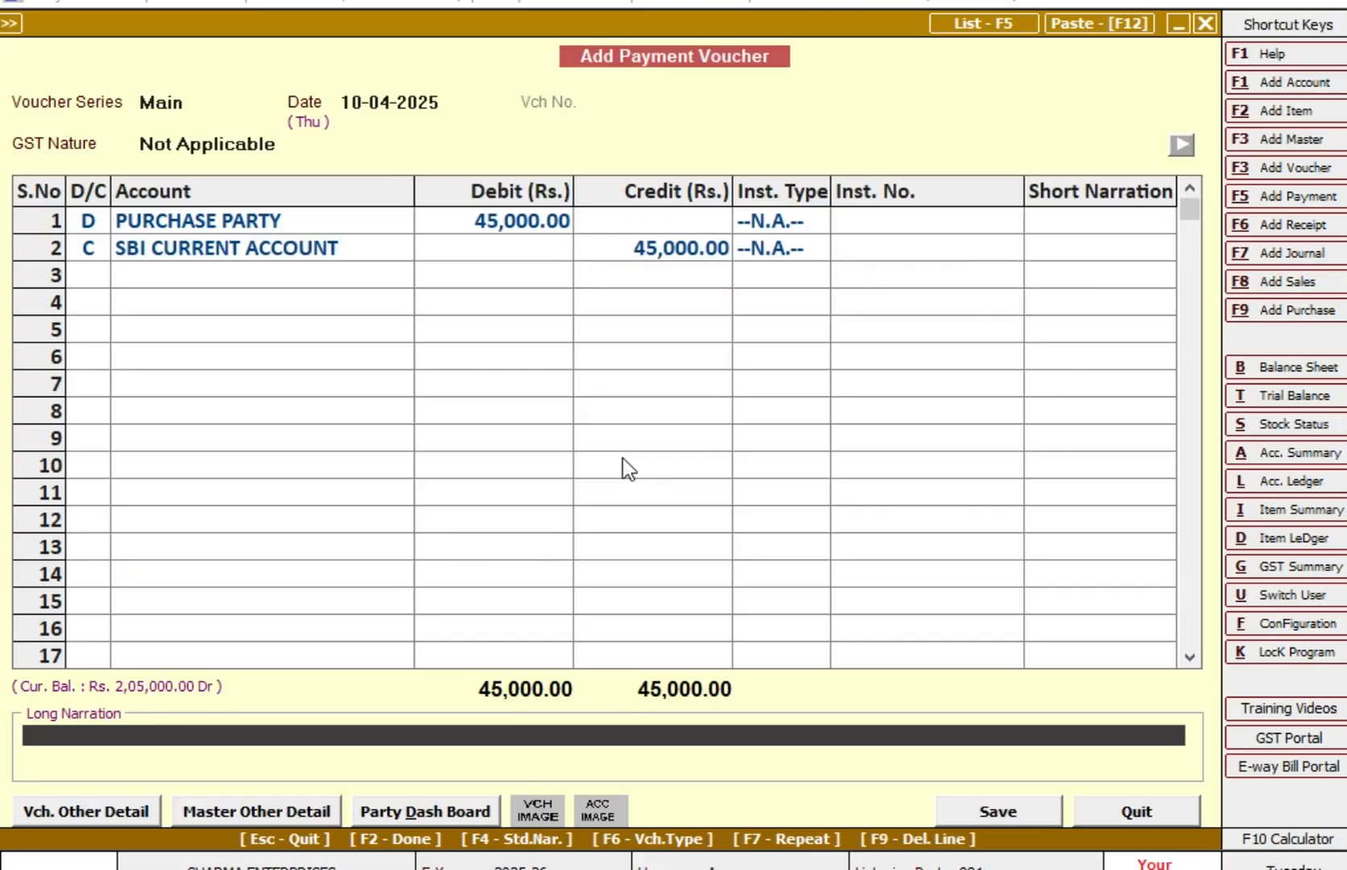
Step: Enter "cheque no 123456" as the long narration and save the payment voucher
{"action": "type", "text": "cheque no 123456"}
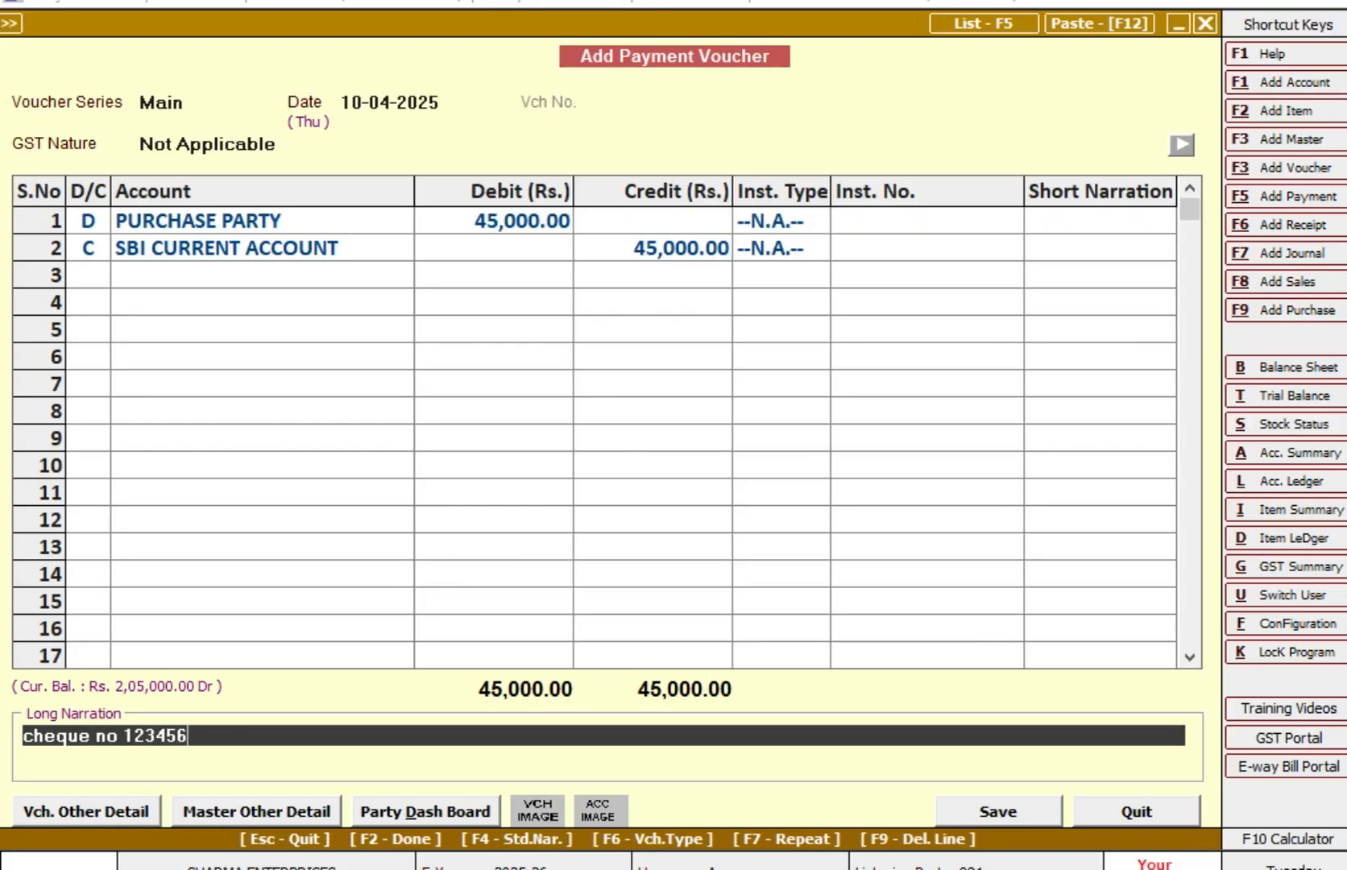
{"action": "key", "text": "Return"}
{"action": "key", "text": "Return"}
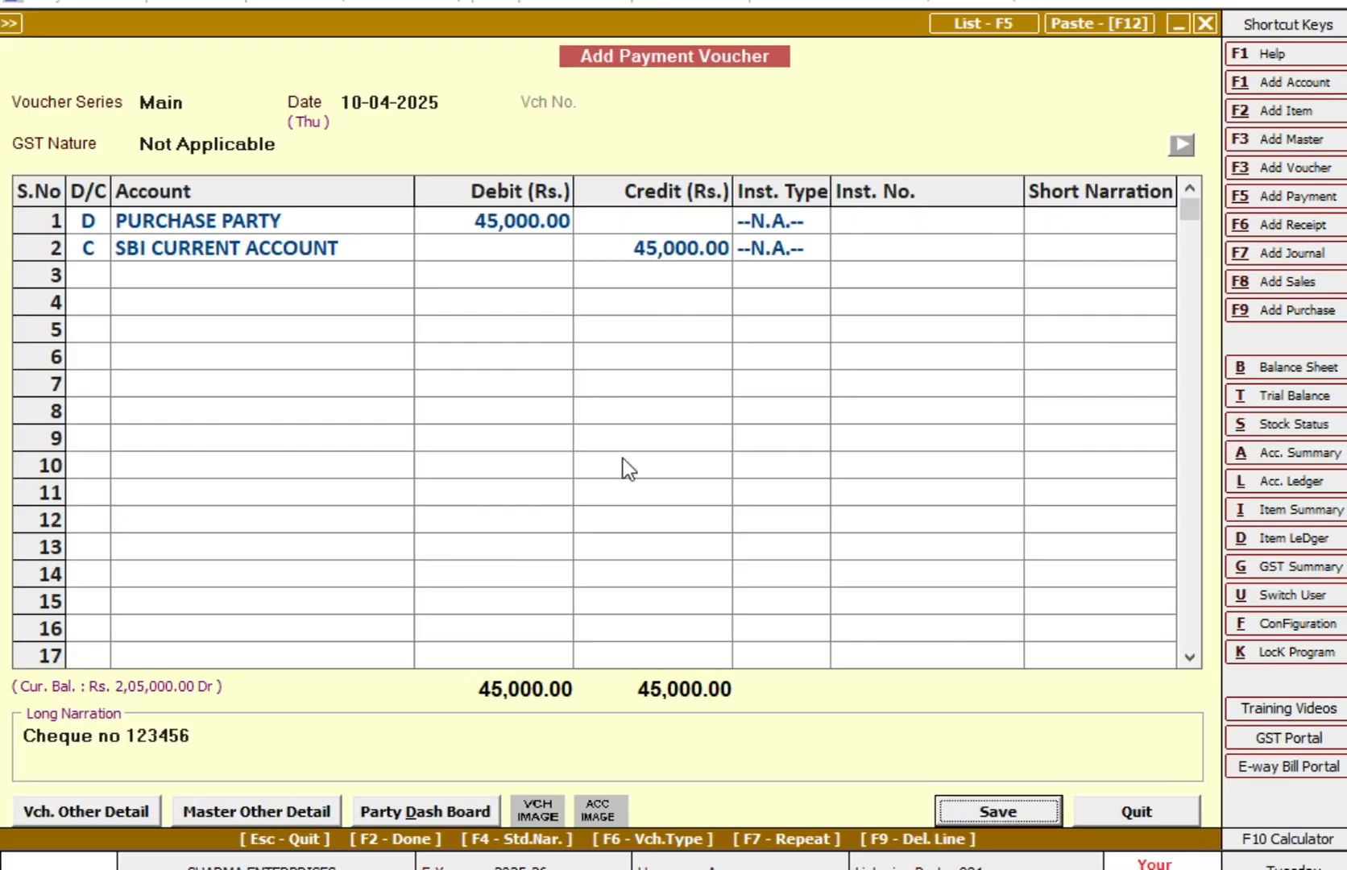
{"action": "key", "text": "Return"}
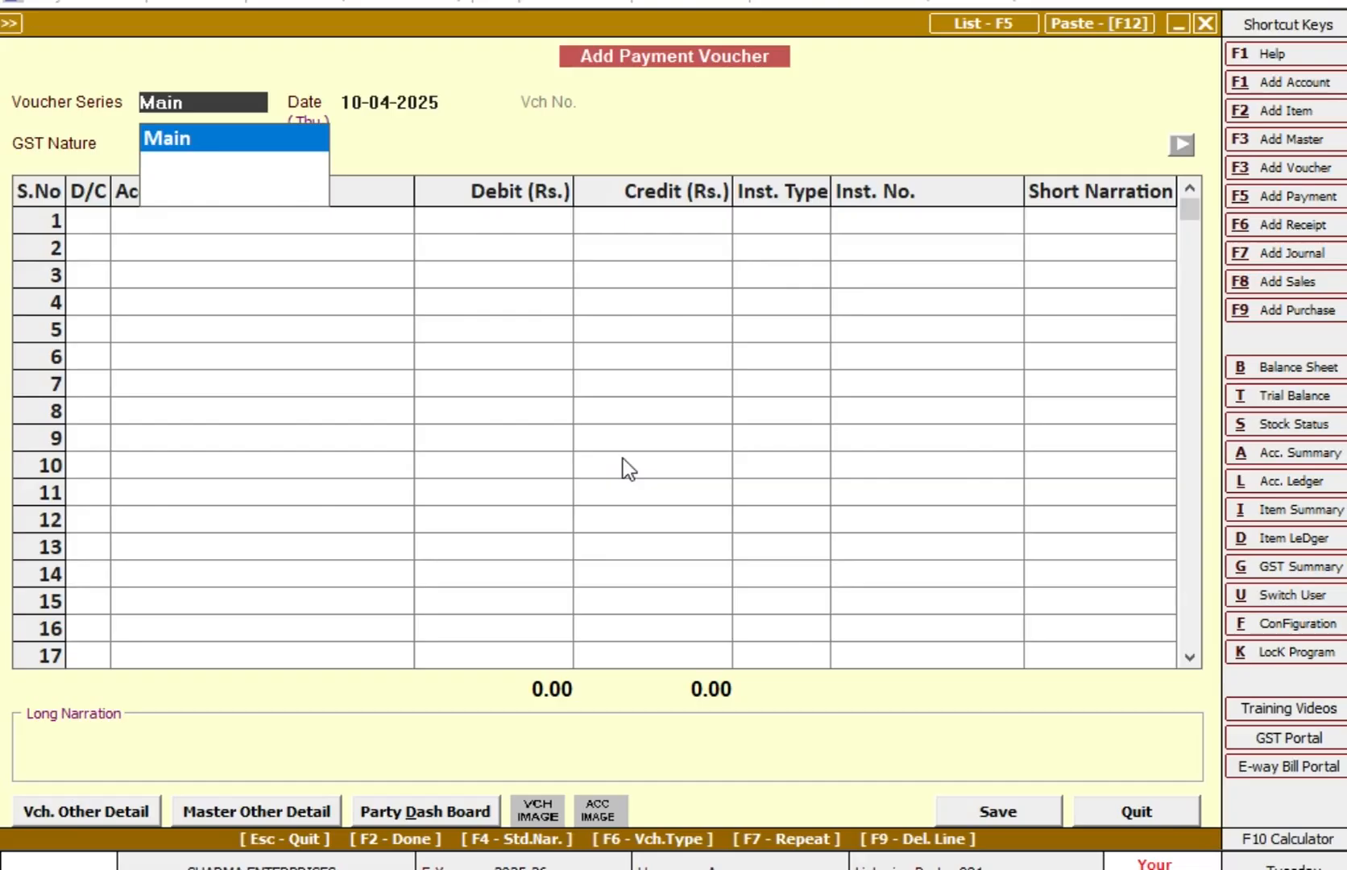
Step: Start a second payment voucher in the Main series dated 22-04-2025 with GST nature Not Applicable
{"action": "key", "text": "Return"}
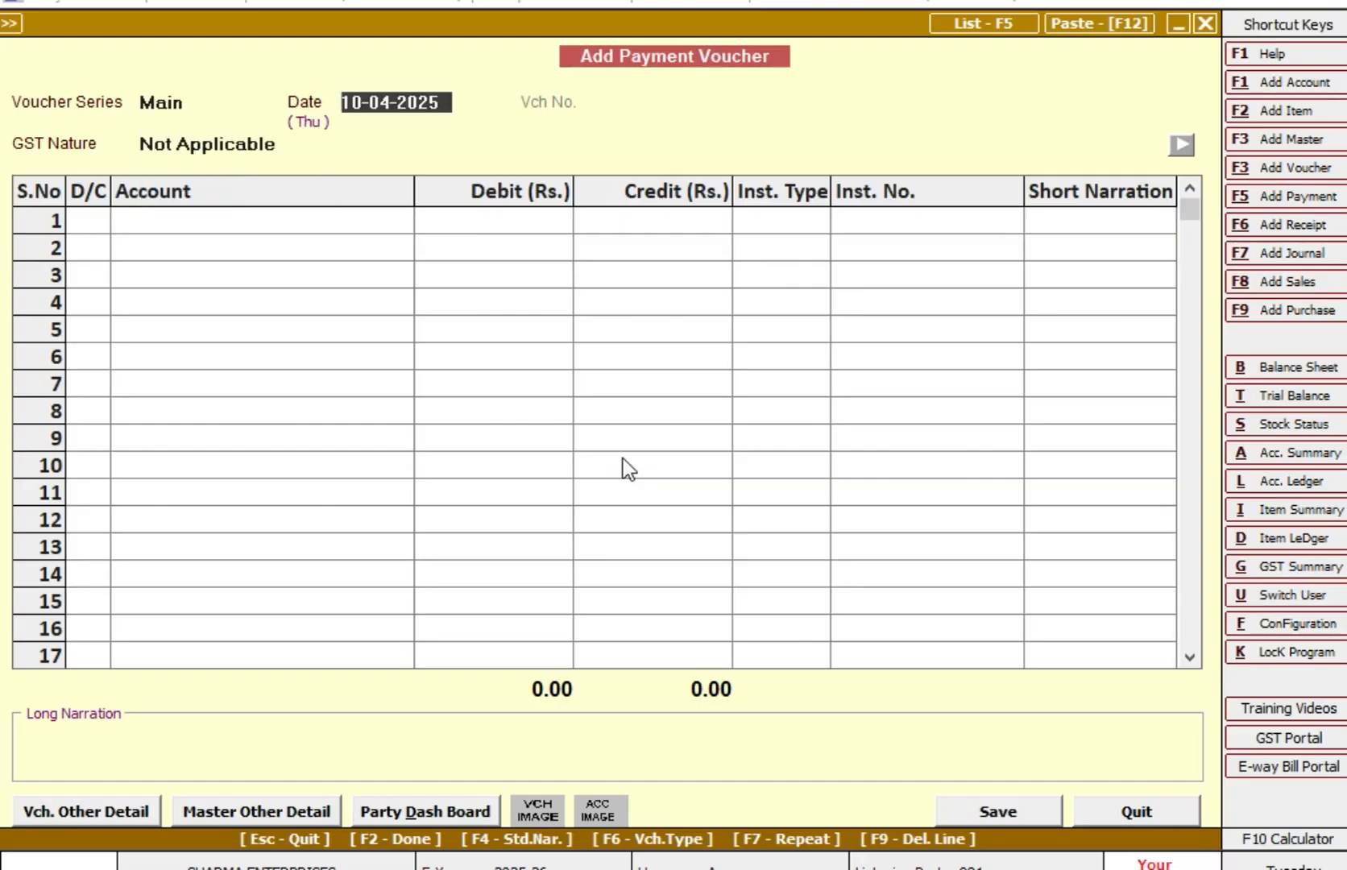
{"action": "type", "text": "25"}
{"action": "key", "text": "BackSpace"}
{"action": "key", "text": "BackSpace"}
{"action": "type", "text": "22"}
{"action": "key", "text": "Return"}
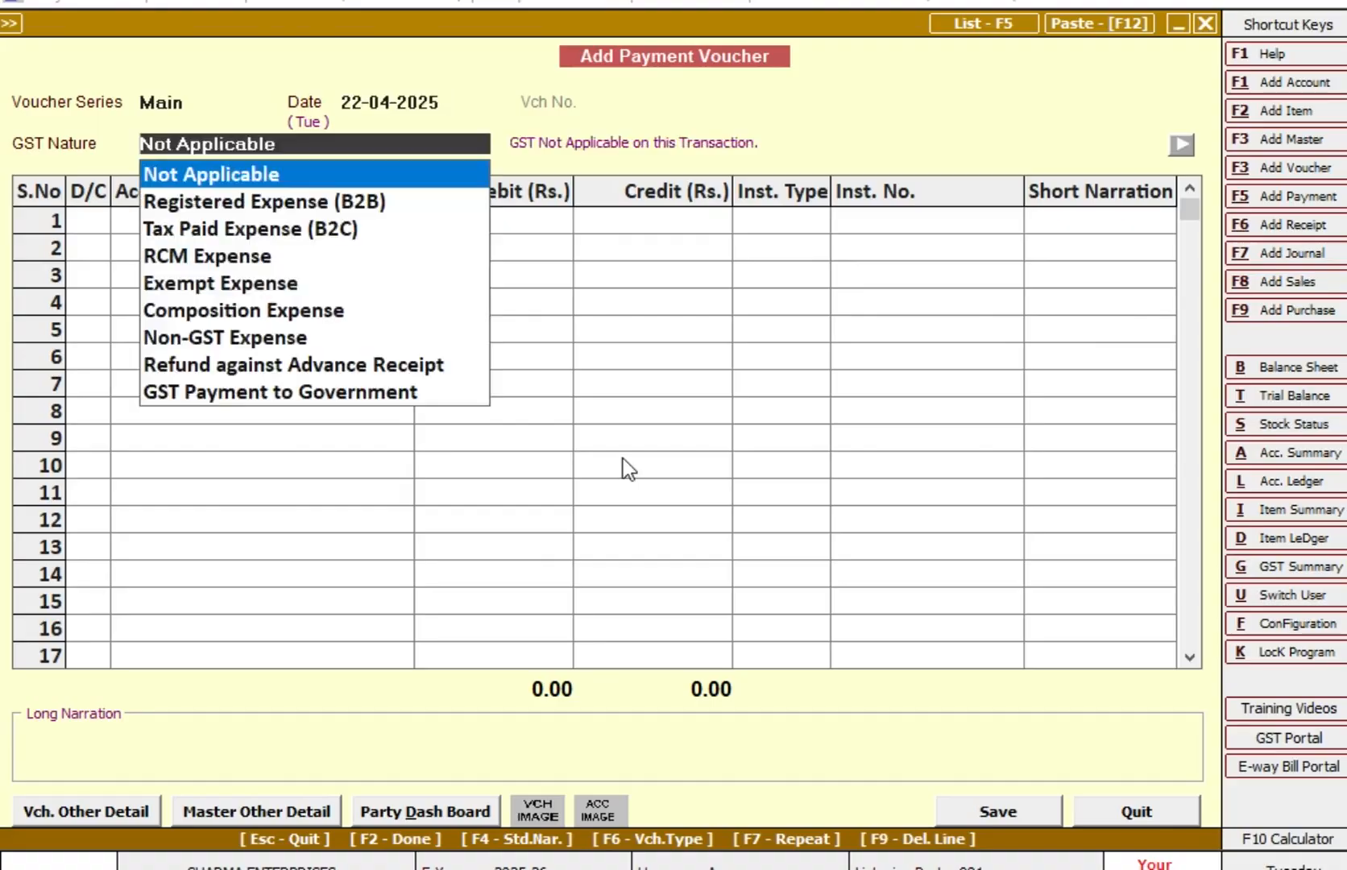
{"action": "key", "text": "Return"}
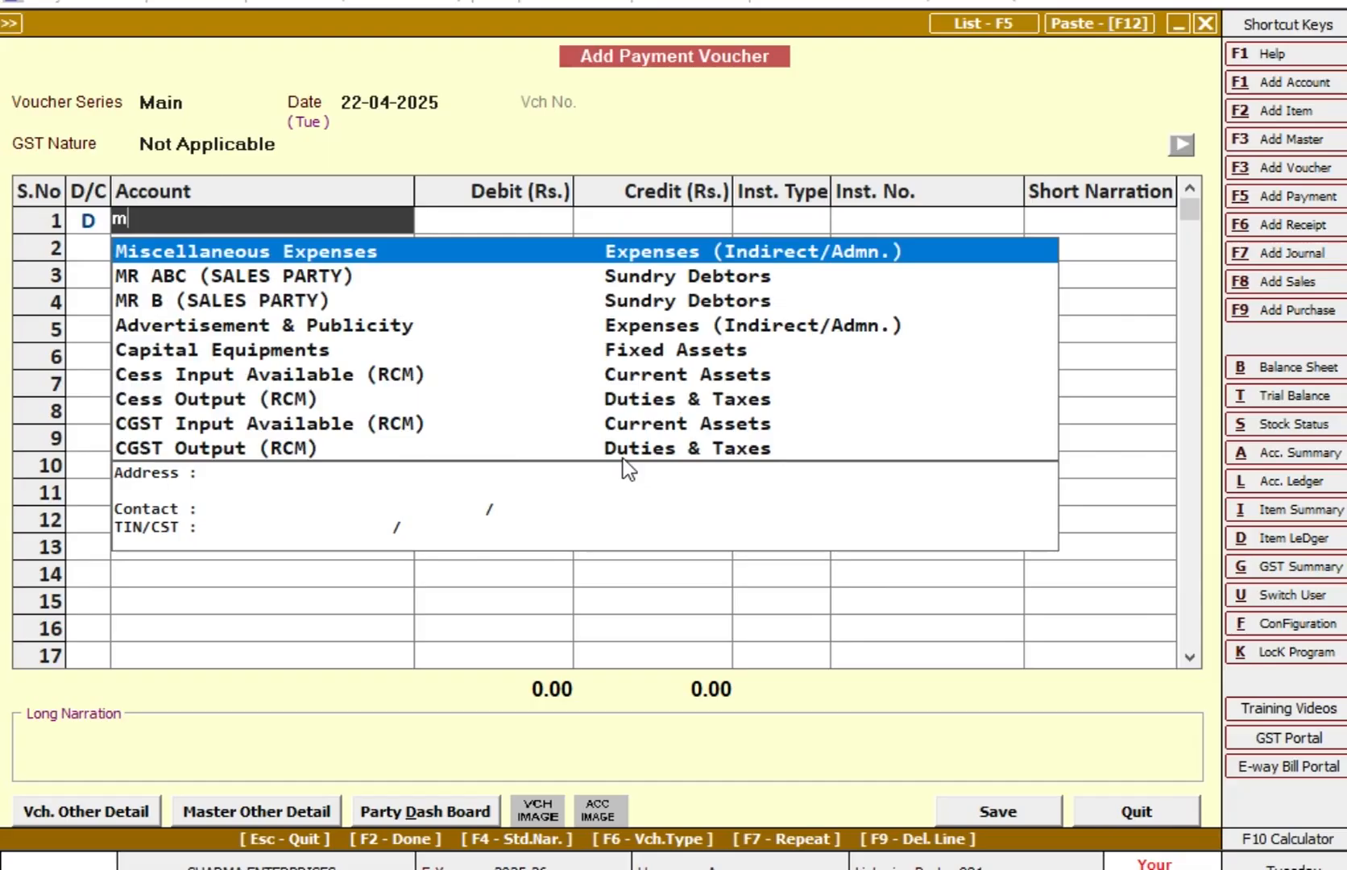
Step: Debit PURCHASE PARTY with 40,000 on the first line of the payment voucher
{"action": "type", "text": "mr"}
{"action": "key", "text": "BackSpace"}
{"action": "key", "text": "BackSpace"}
{"action": "type", "text": "pu"}
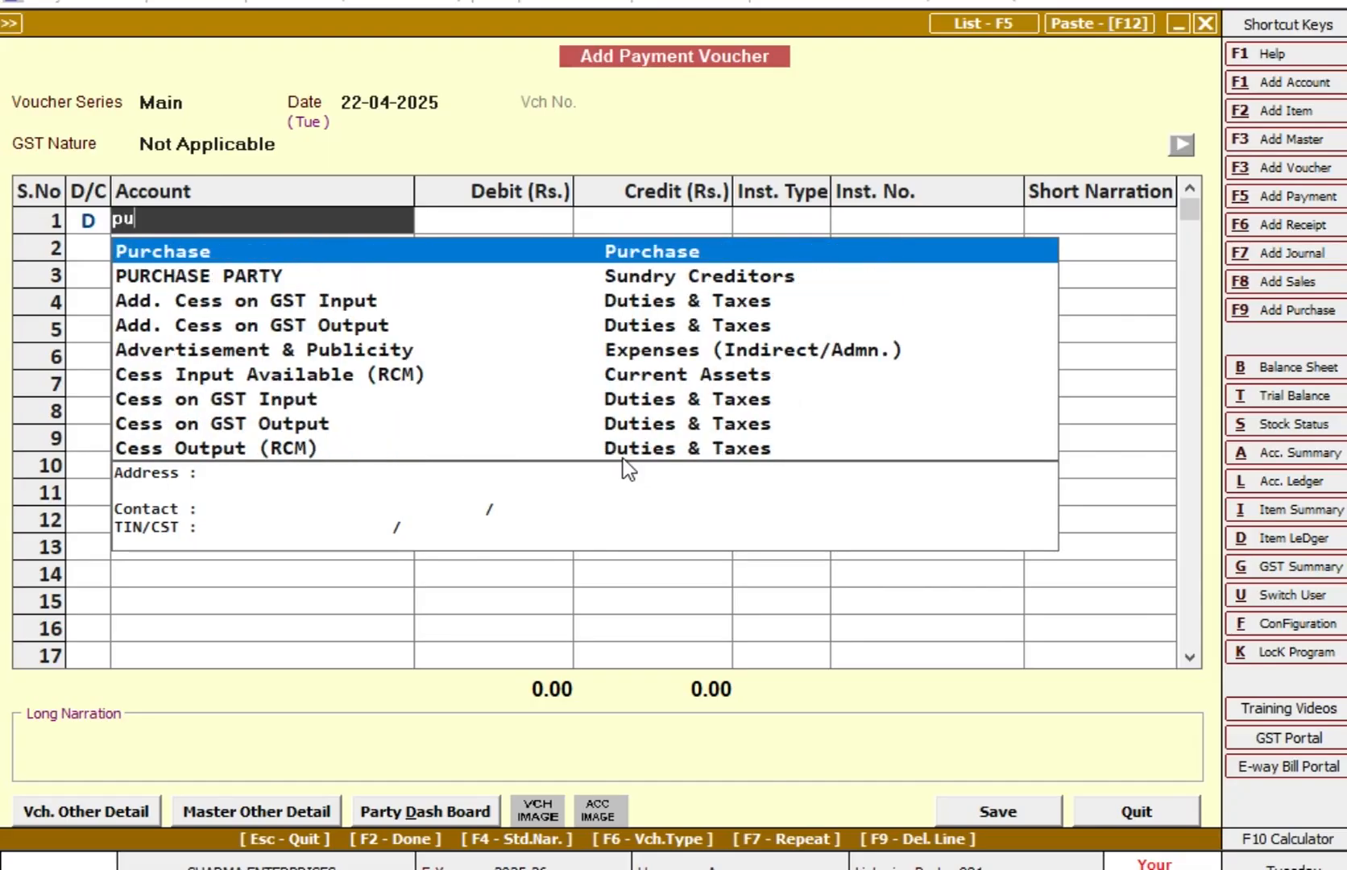
{"action": "key", "text": "Down"}
{"action": "key", "text": "Return"}
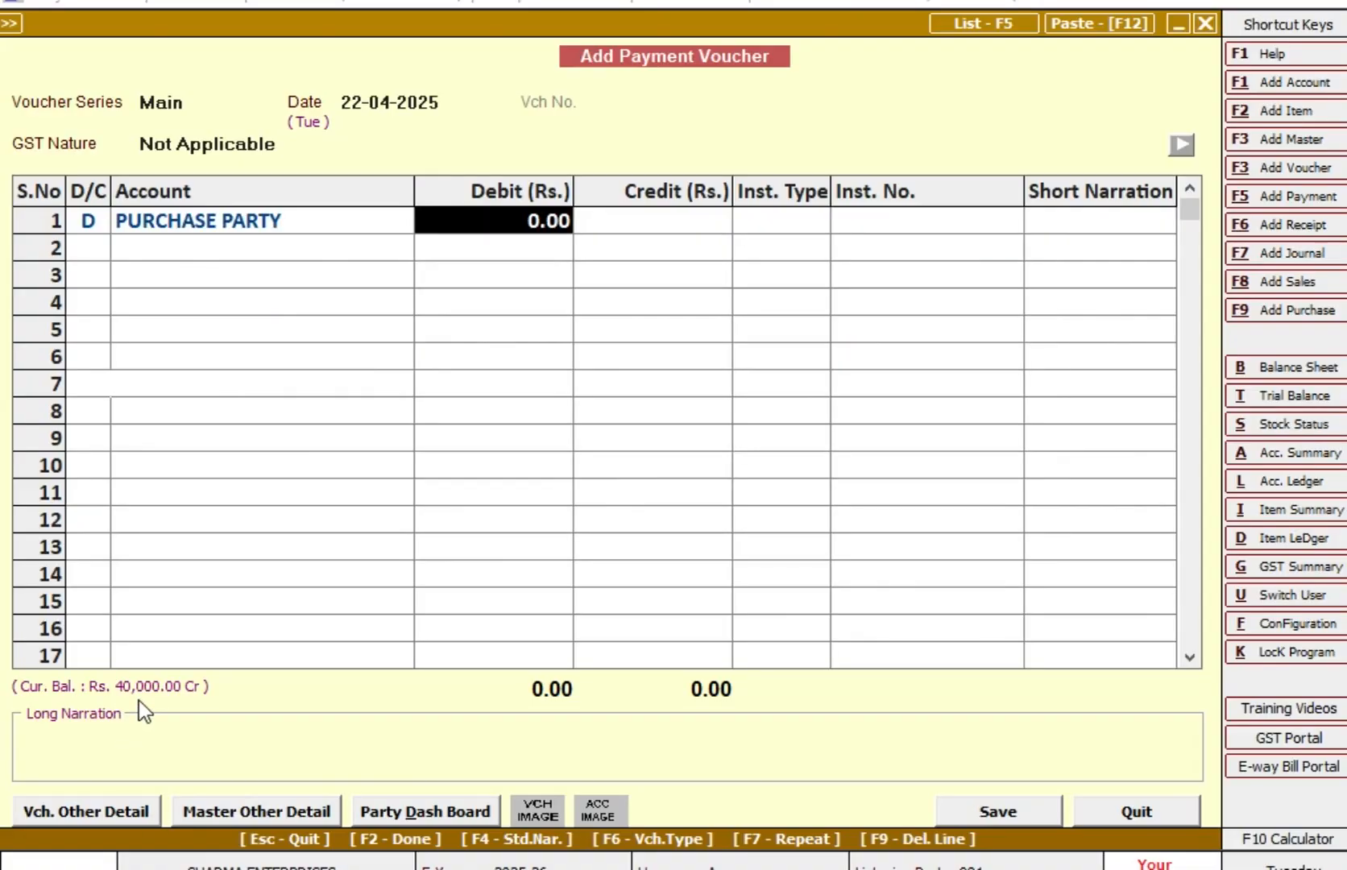
{"action": "type", "text": "40000"}
{"action": "key", "text": "Return"}
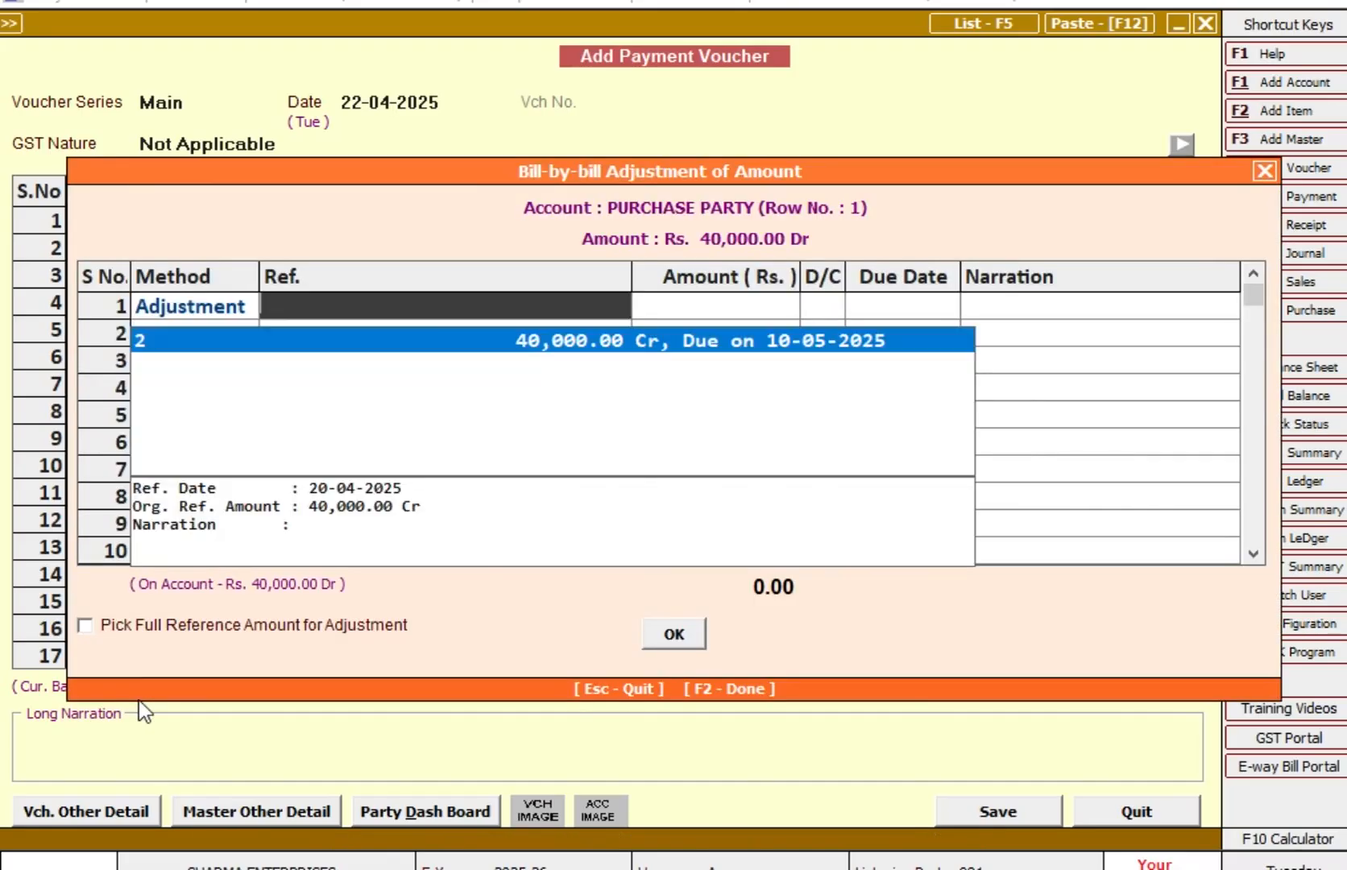
Step: Adjust the 40,000 payment fully against purchase bill reference 2 and choose SBI CURRENT ACCOUNT as the credit account on the second line
{"action": "key", "text": "Return"}
{"action": "key", "text": "Return"}
{"action": "key", "text": "Return"}
{"action": "key", "text": "Return"}
{"action": "key", "text": "Return"}
{"action": "key", "text": "Return"}
{"action": "key", "text": "Return"}
{"action": "key", "text": "Return"}
{"action": "key", "text": "Return"}
{"action": "key", "text": "Return"}
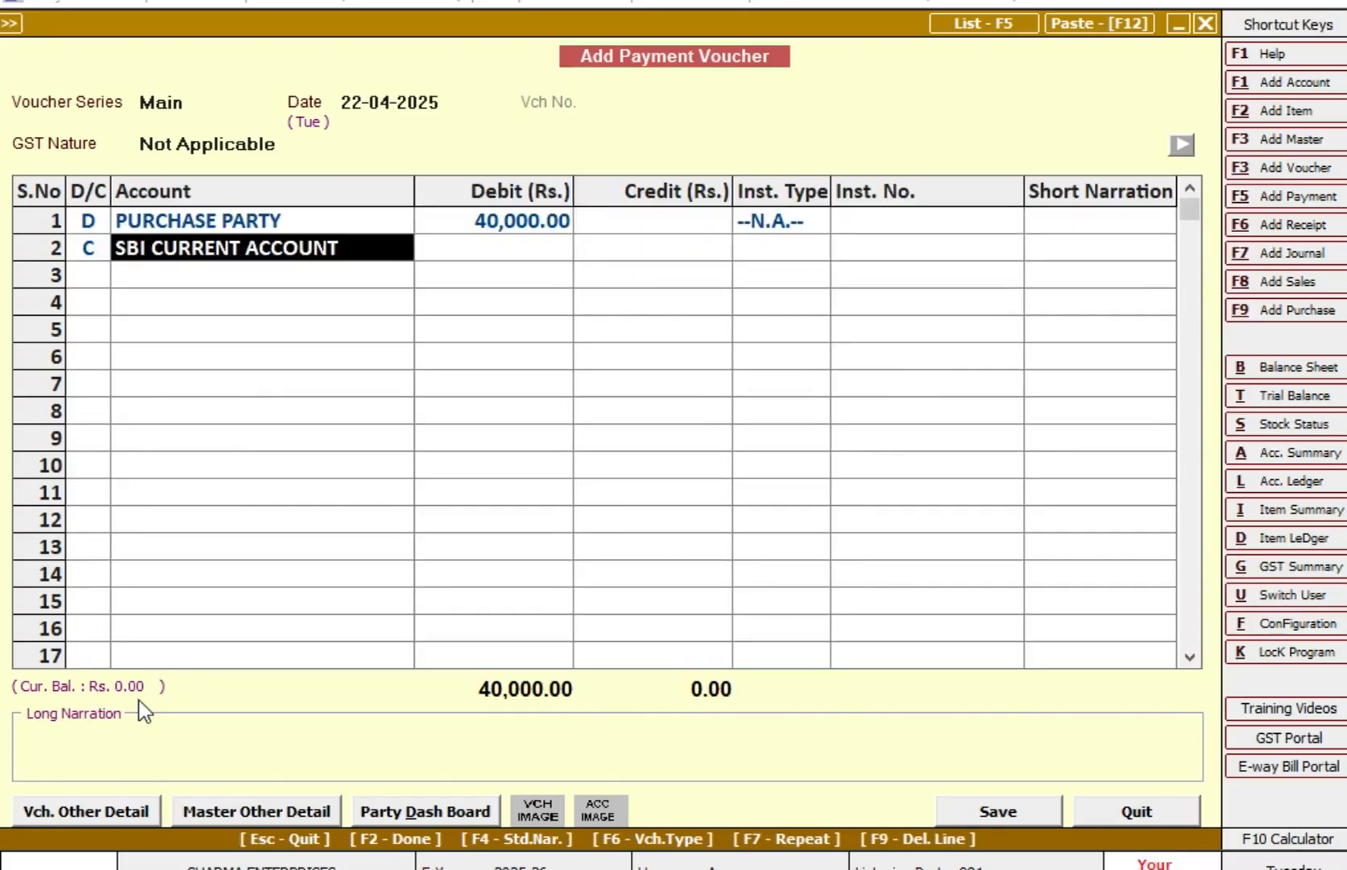
Step: Enter "cheque no 123457" as the long narration, save the 40,000 payment voucher and leave voucher entry
{"action": "type", "text": "c"}
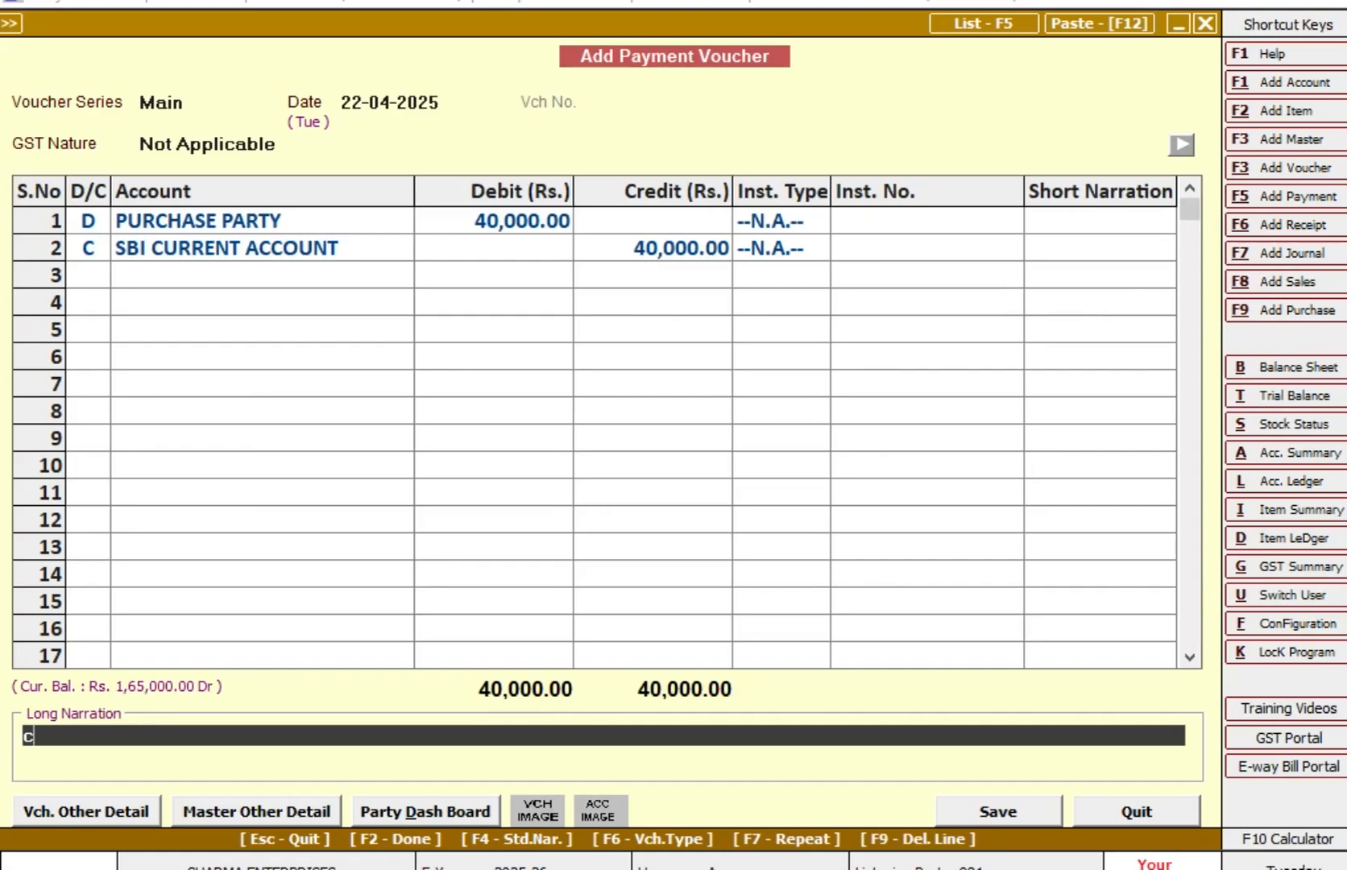
{"action": "type", "text": "heque no 123"}
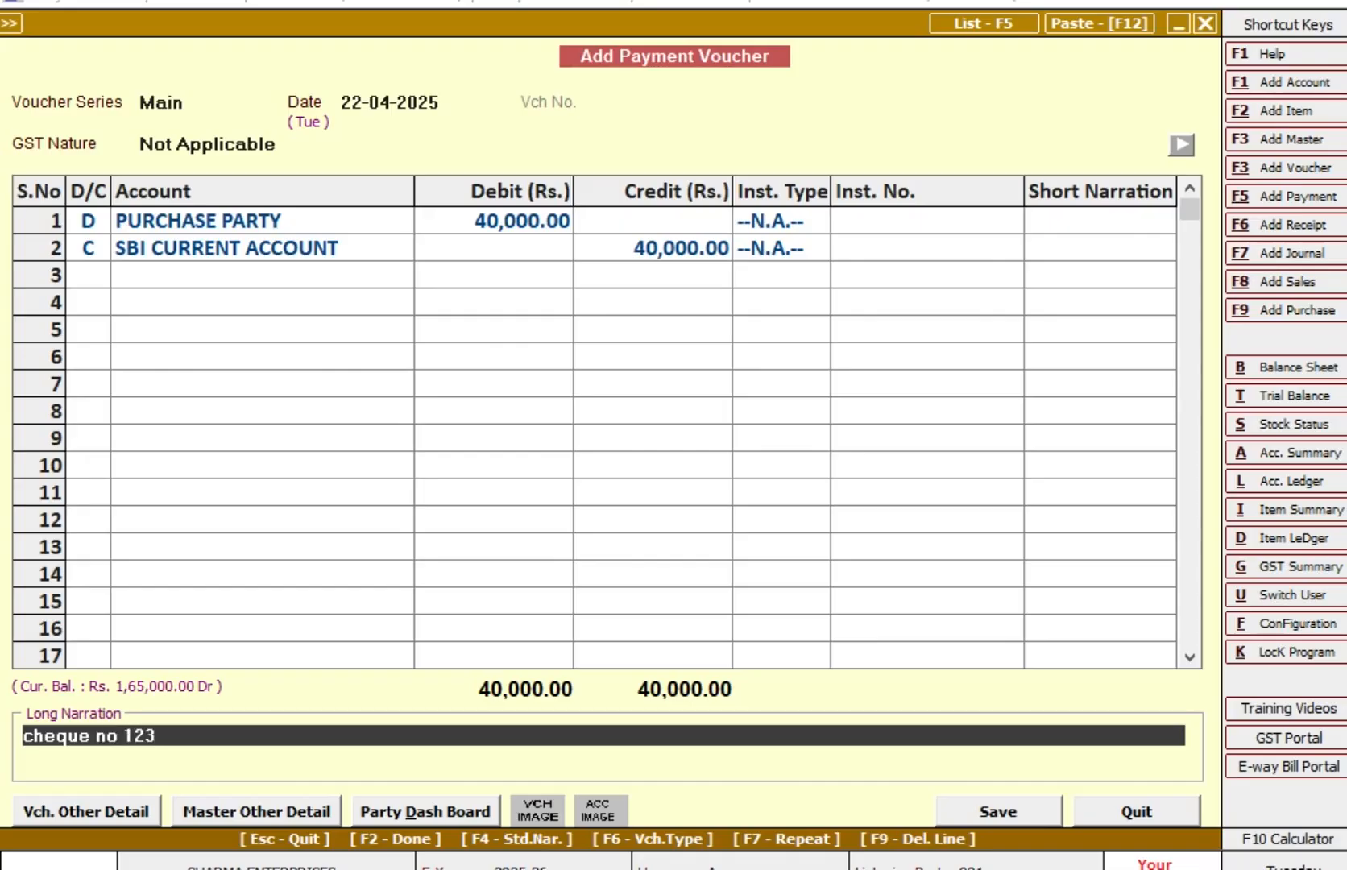
{"action": "type", "text": "457"}
{"action": "key", "text": "Return"}
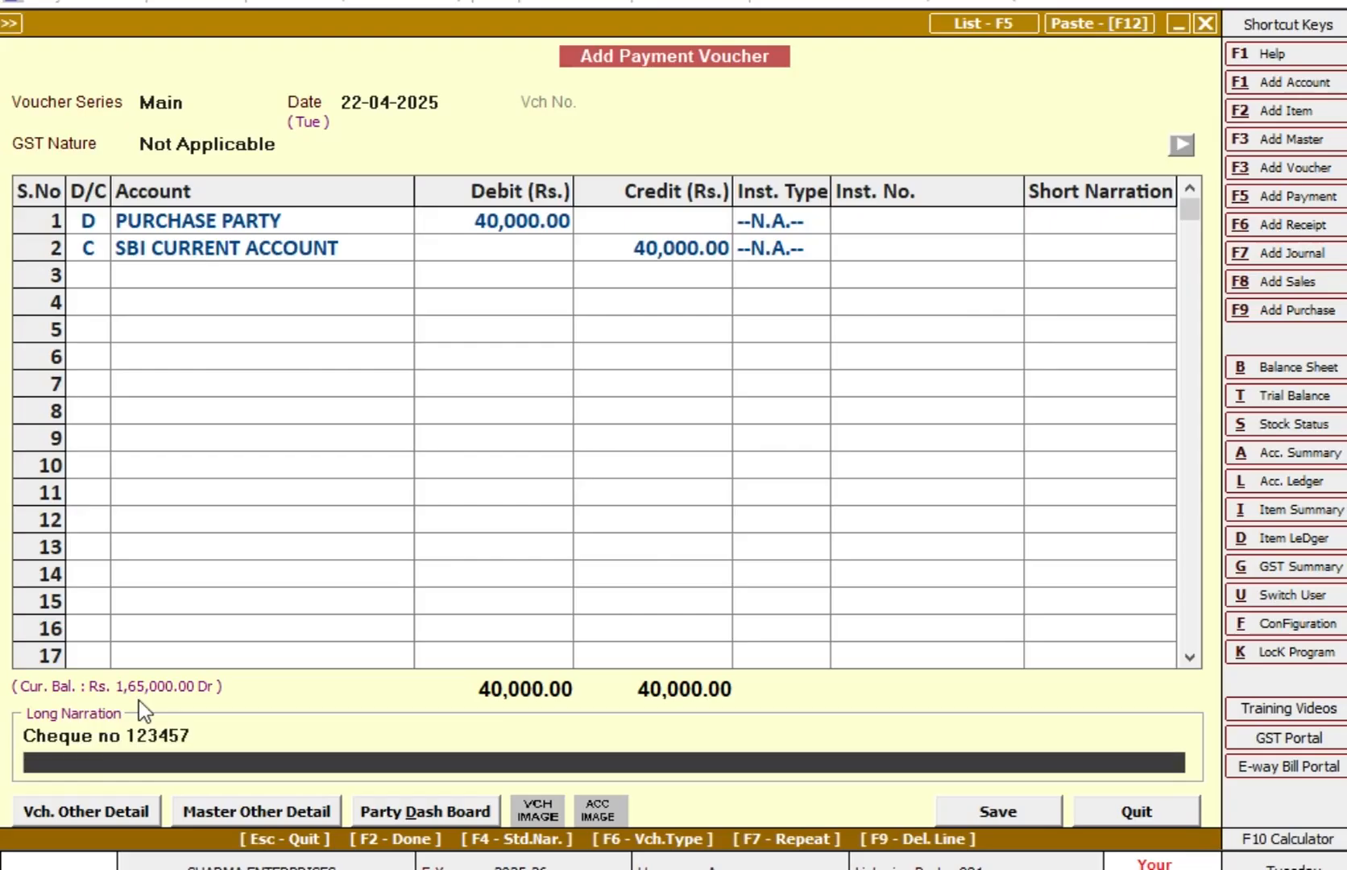
{"action": "left_click", "coordinate": [955, 810]}
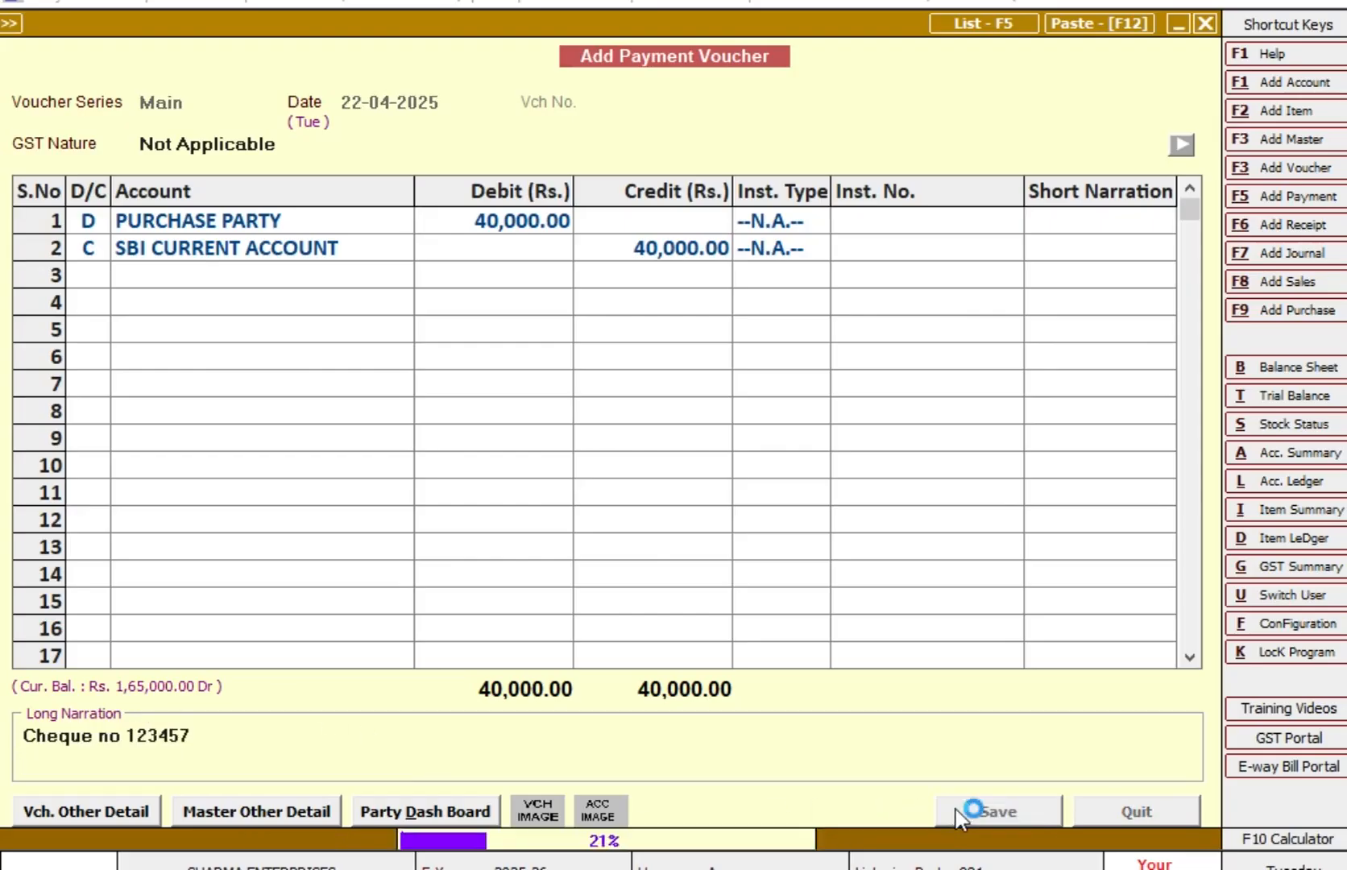
{"action": "key", "text": "Escape"}
{"action": "key", "text": "Escape"}
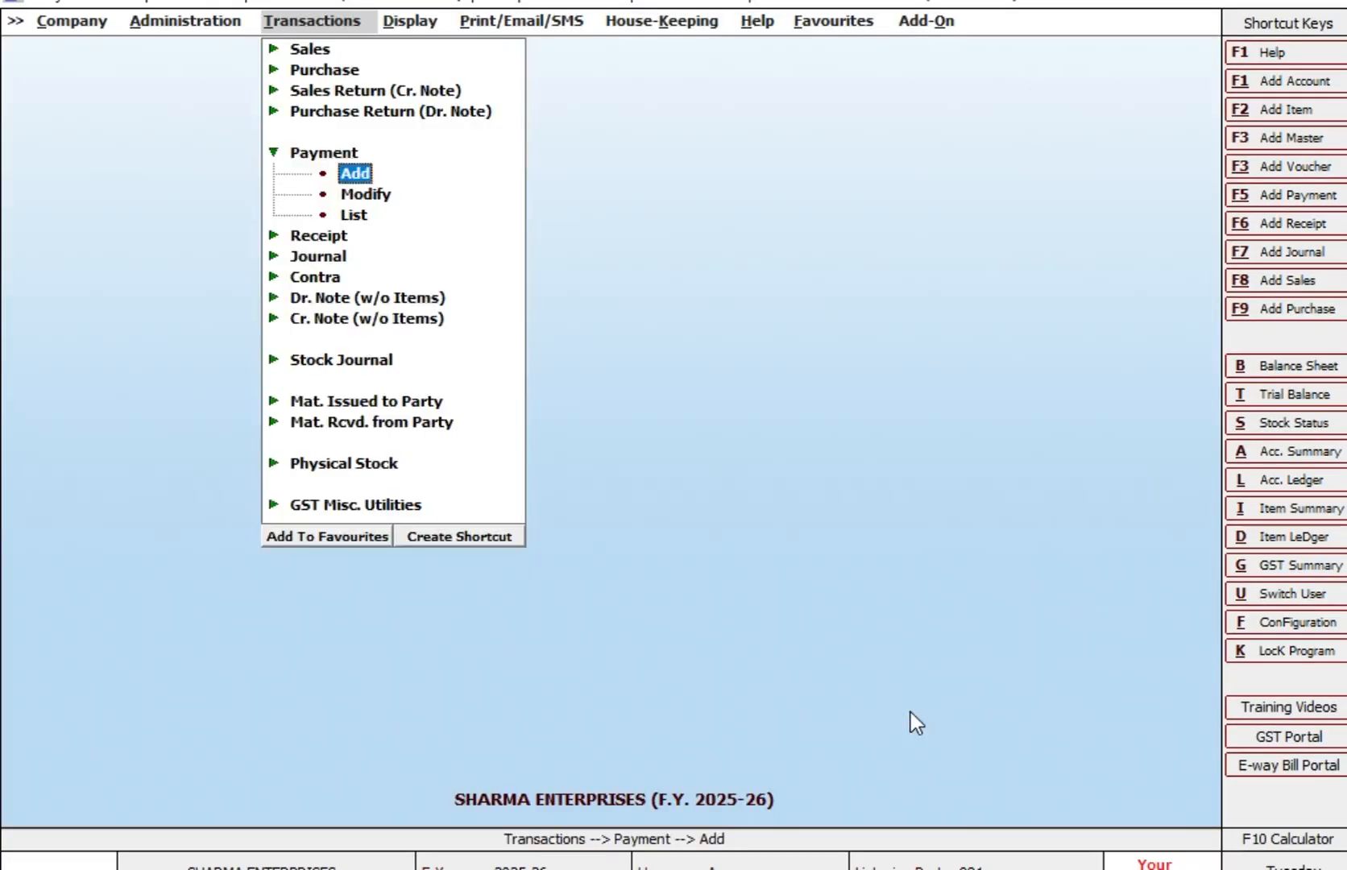
{"action": "key", "text": "Escape"}
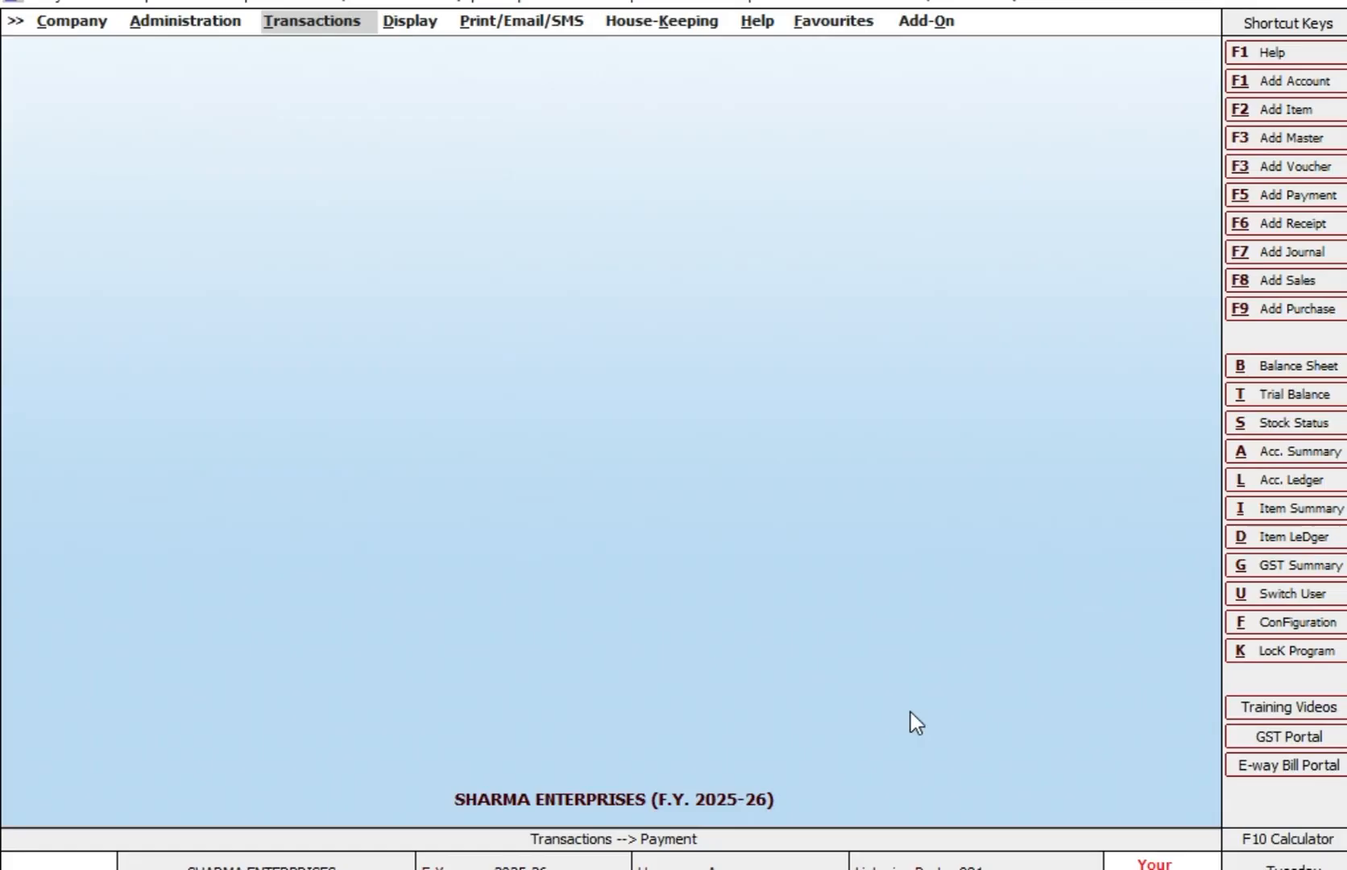
Step: Display the account ledger of PURCHASE PARTY from 01-04-2025 to 25-04-2025
{"action": "key", "text": "l"}
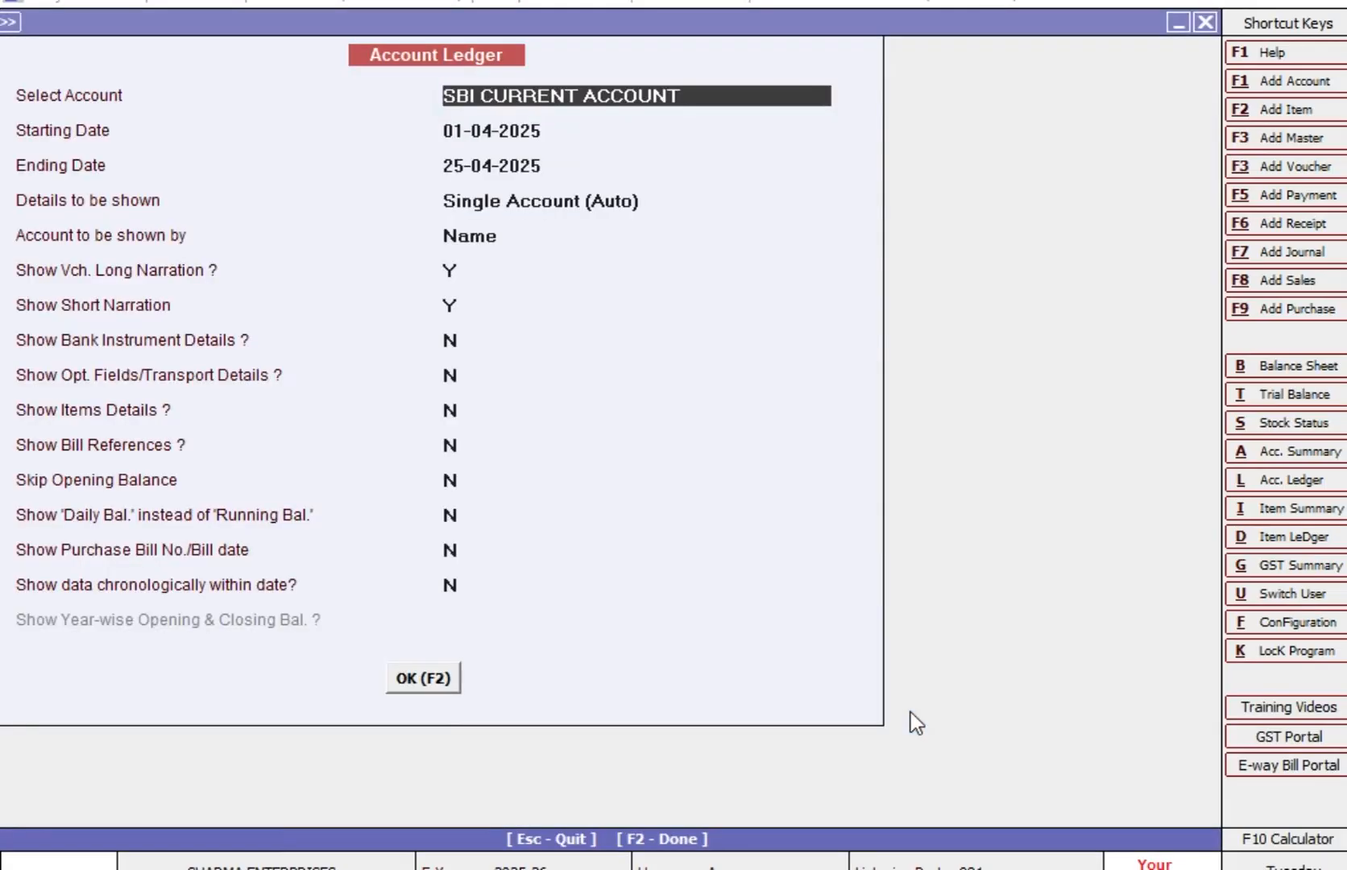
{"action": "type", "text": "pu"}
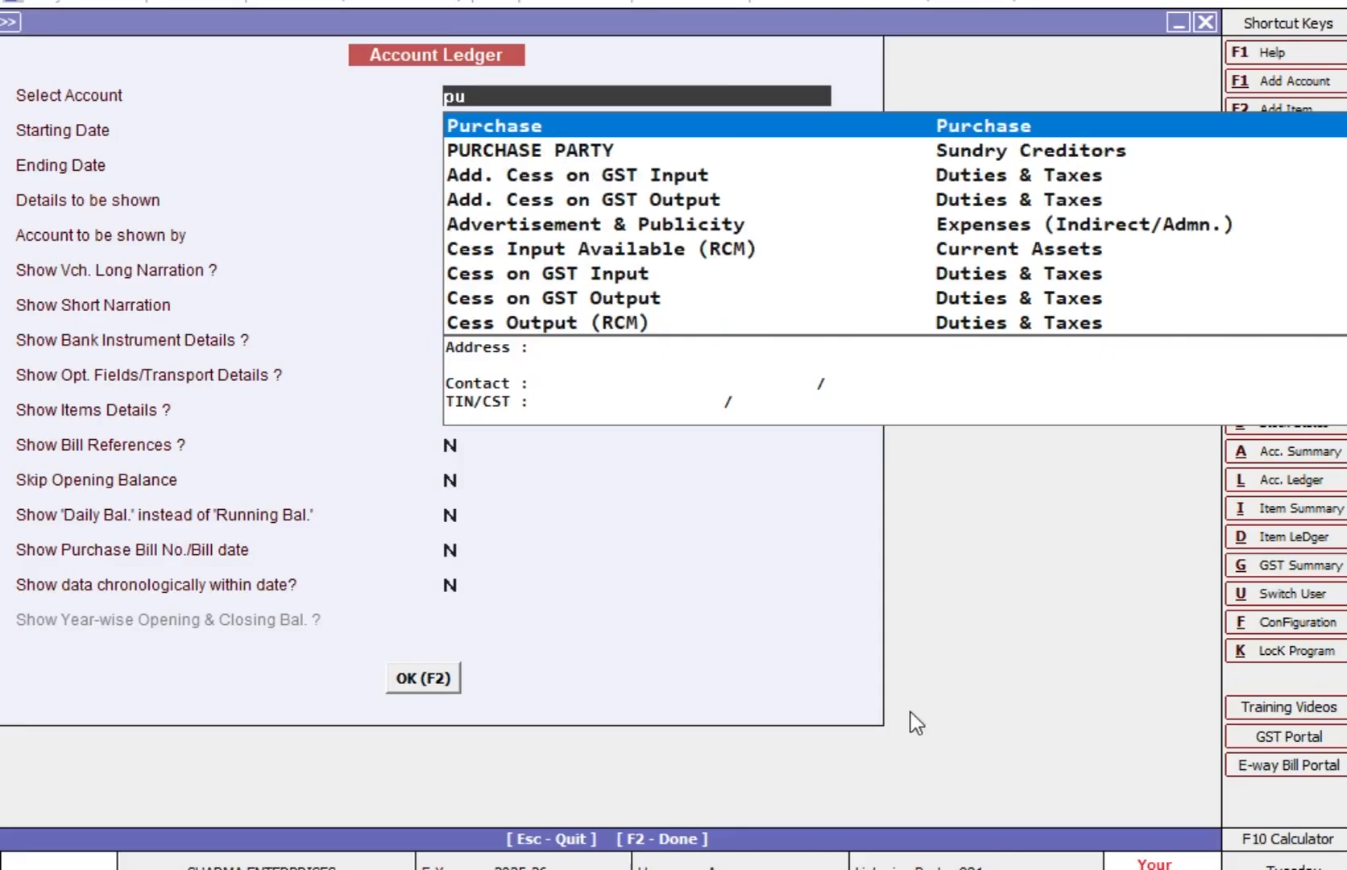
{"action": "key", "text": "Down"}
{"action": "key", "text": "Return"}
{"action": "key", "text": "Return"}
{"action": "key", "text": "Return"}
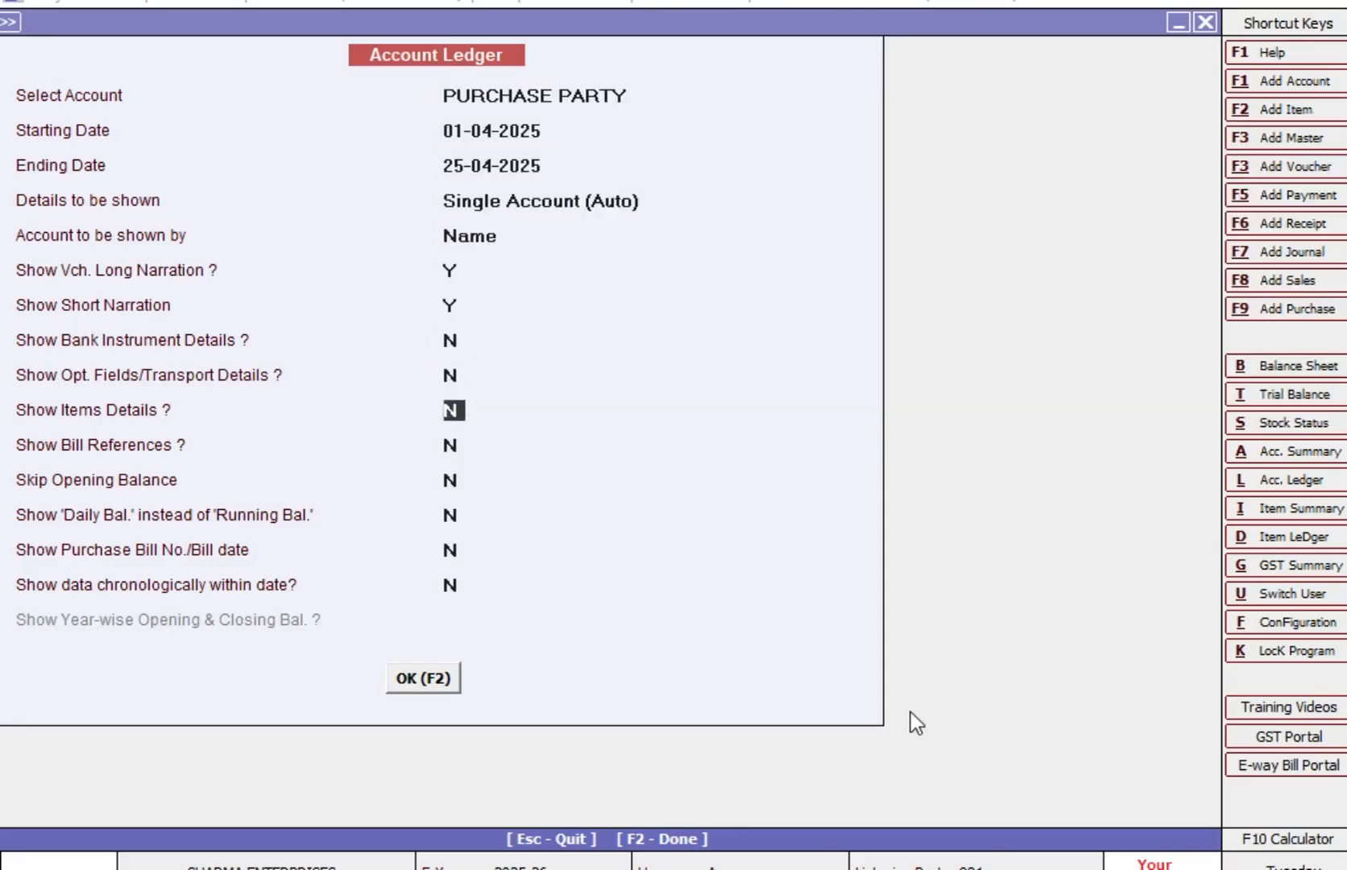
{"action": "key", "text": "F2"}
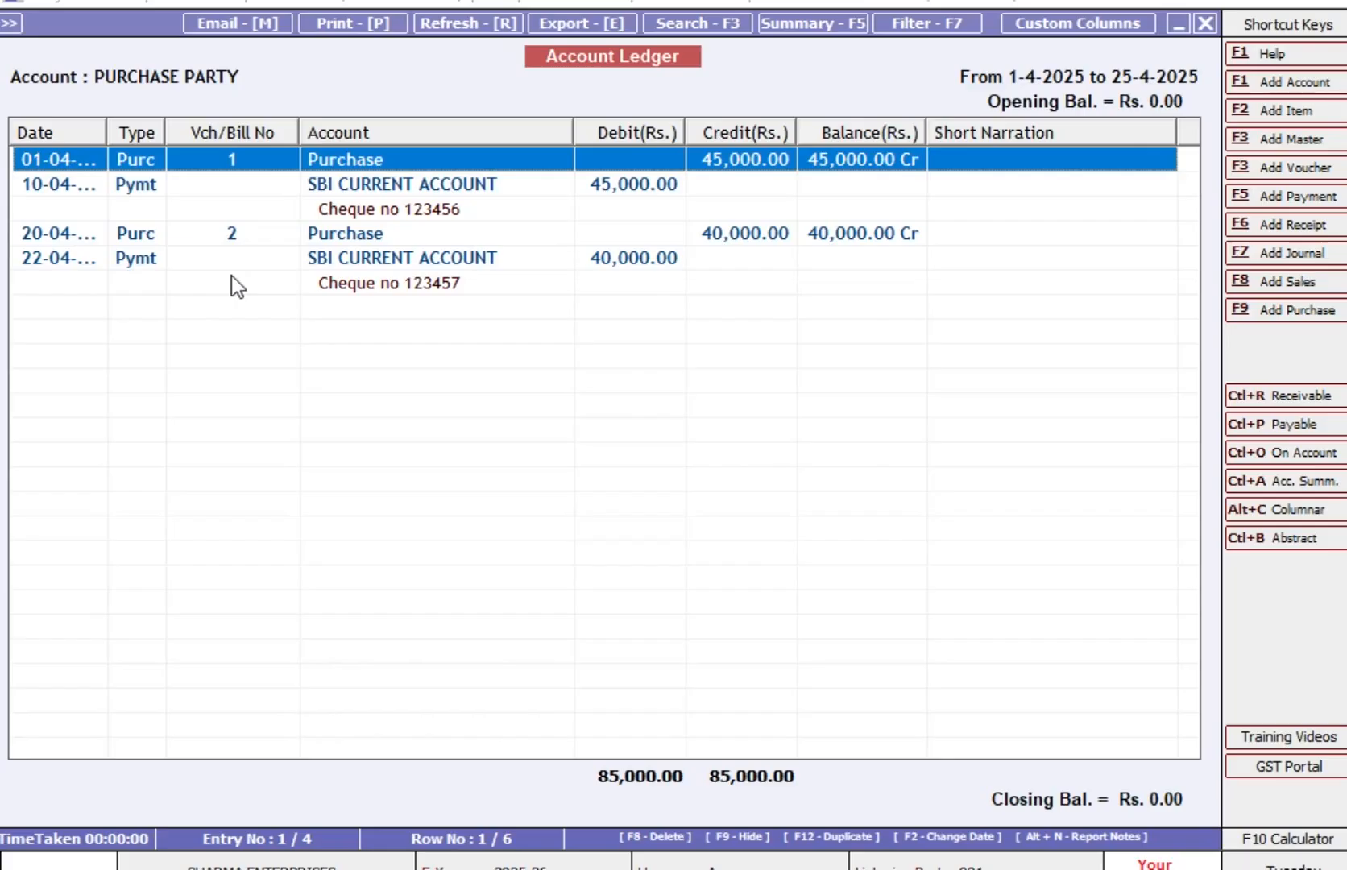
Step: Compare the purchase bills with their cheque payments in the PURCHASE PARTY ledger and close the report
{"action": "key", "text": "Down"}
{"action": "key", "text": "Down"}
{"action": "key", "text": "Down"}
{"action": "key", "text": "Down"}
{"action": "key", "text": "Down"}
{"action": "key", "text": "Up"}
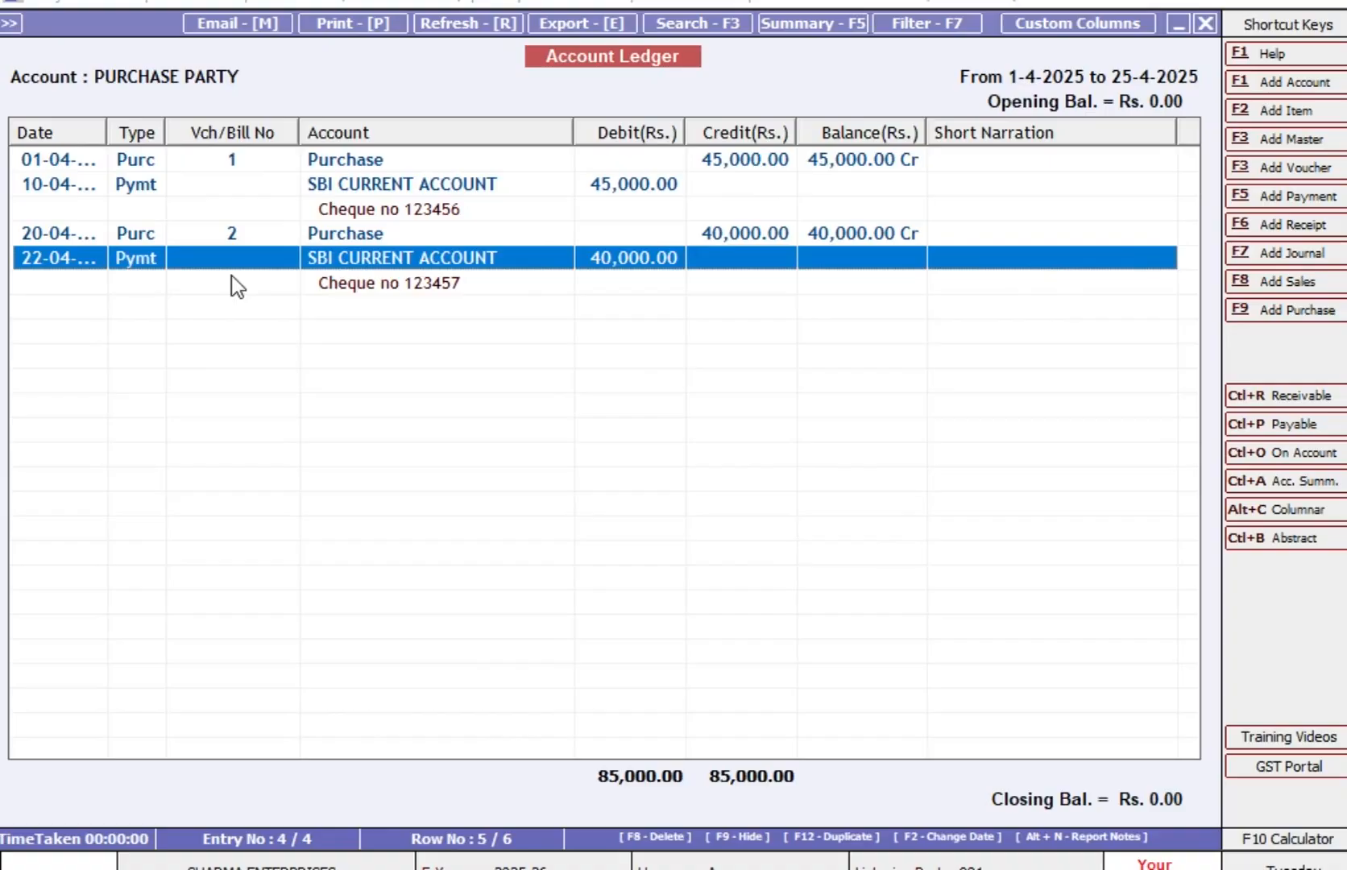
{"action": "key", "text": "Up"}
{"action": "key", "text": "Up"}
{"action": "key", "text": "Up"}
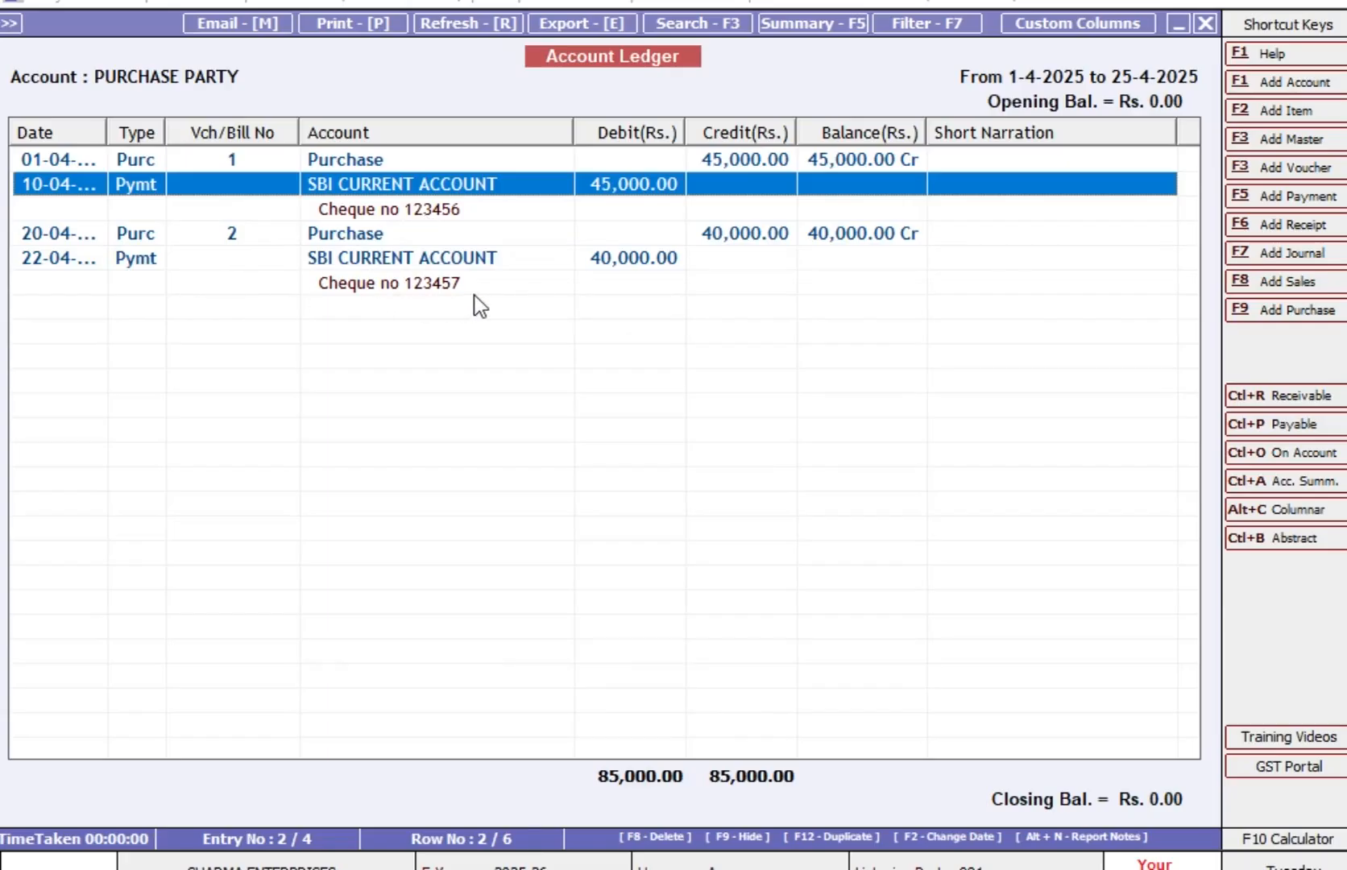
{"action": "key", "text": "Escape"}
{"action": "key", "text": "Escape"}
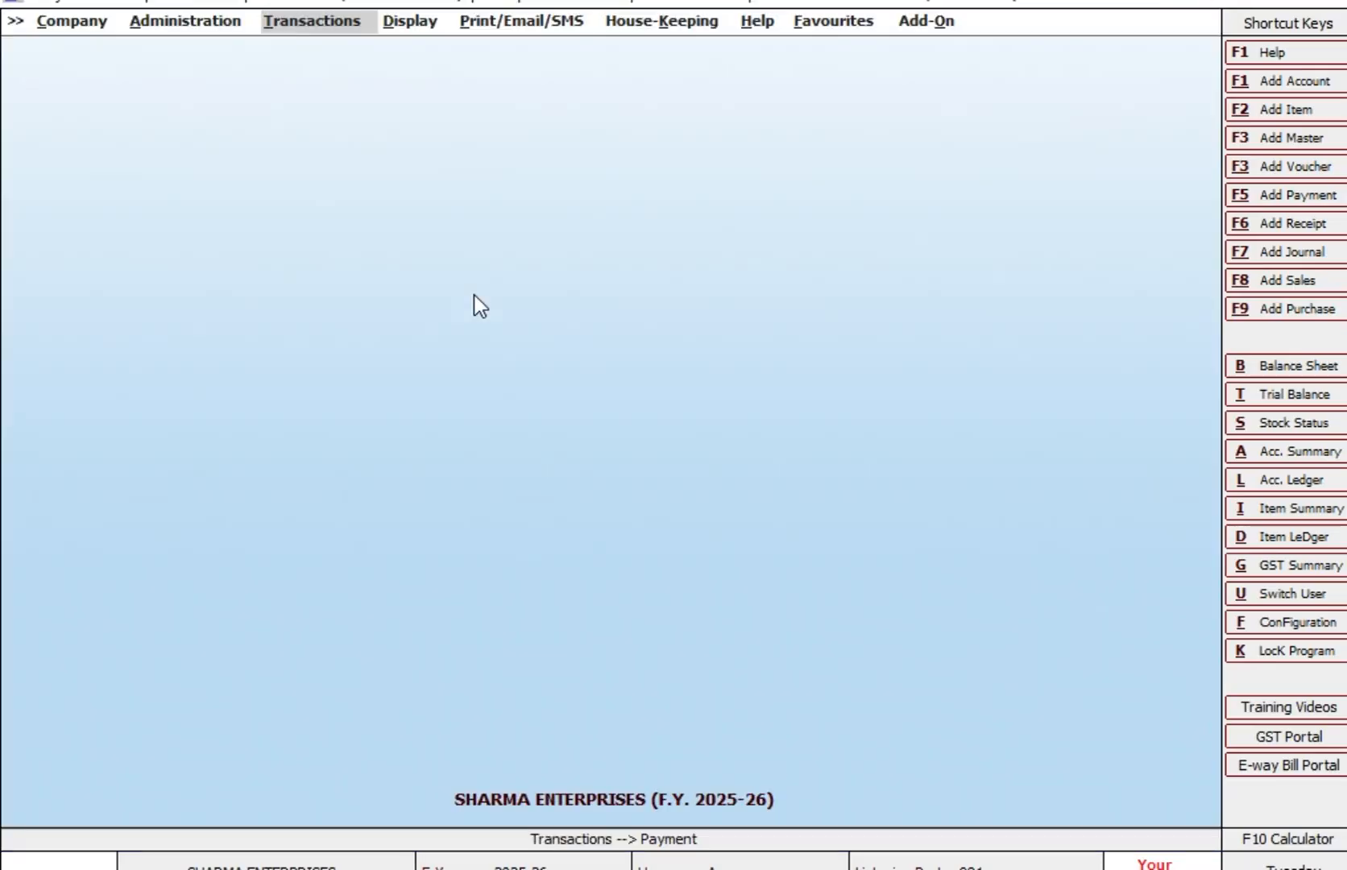
Step: Open the Bank Reconciliation group of the display reports
{"action": "key", "text": "Right"}
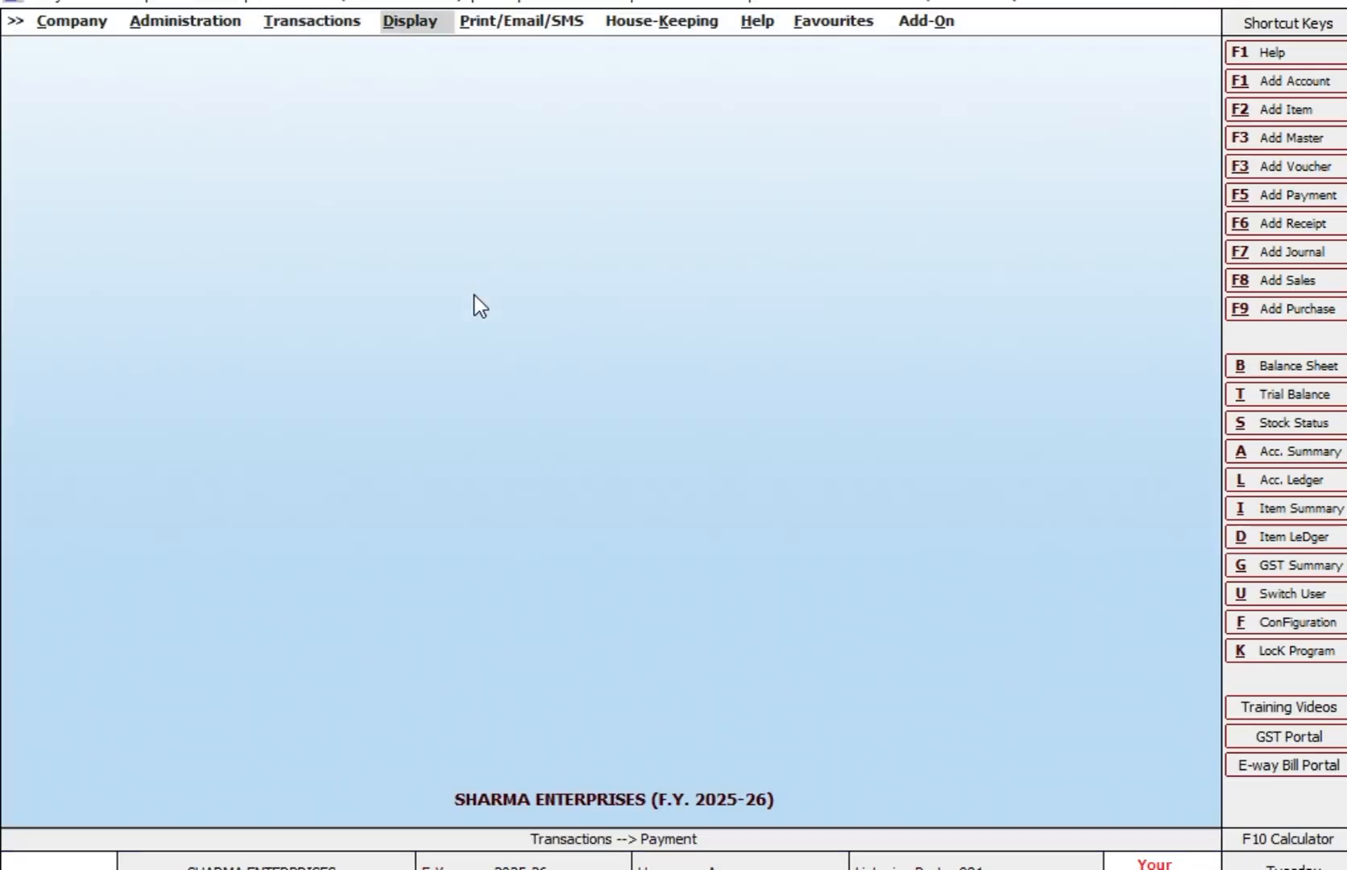
{"action": "key", "text": "Return"}
{"action": "key", "text": "Left"}
{"action": "key", "text": "Left"}
{"action": "key", "text": "Left"}
{"action": "key", "text": "Left"}
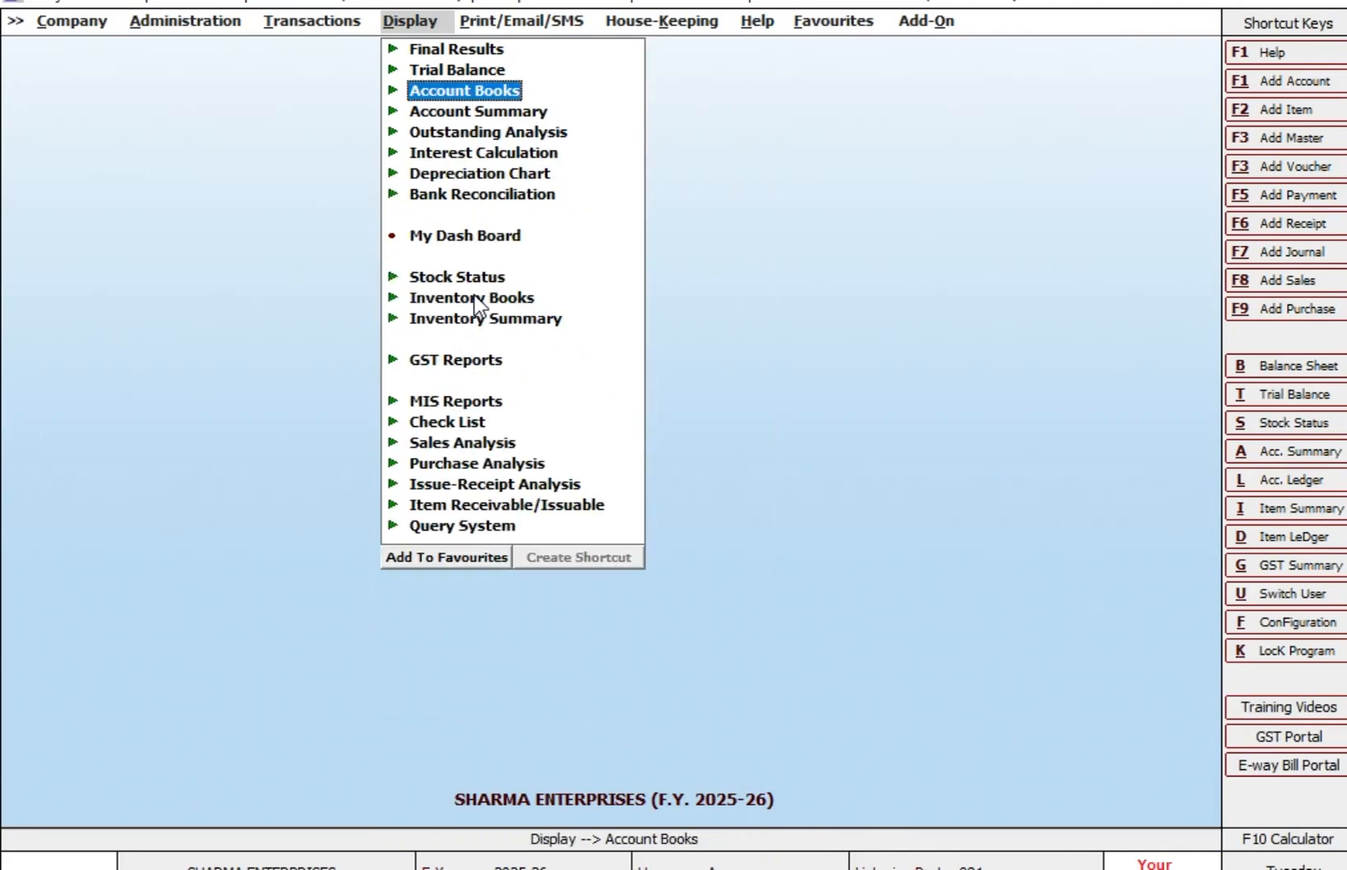
{"action": "key", "text": "Down"}
{"action": "key", "text": "Down"}
{"action": "key", "text": "Down"}
{"action": "key", "text": "Down"}
{"action": "key", "text": "Down"}
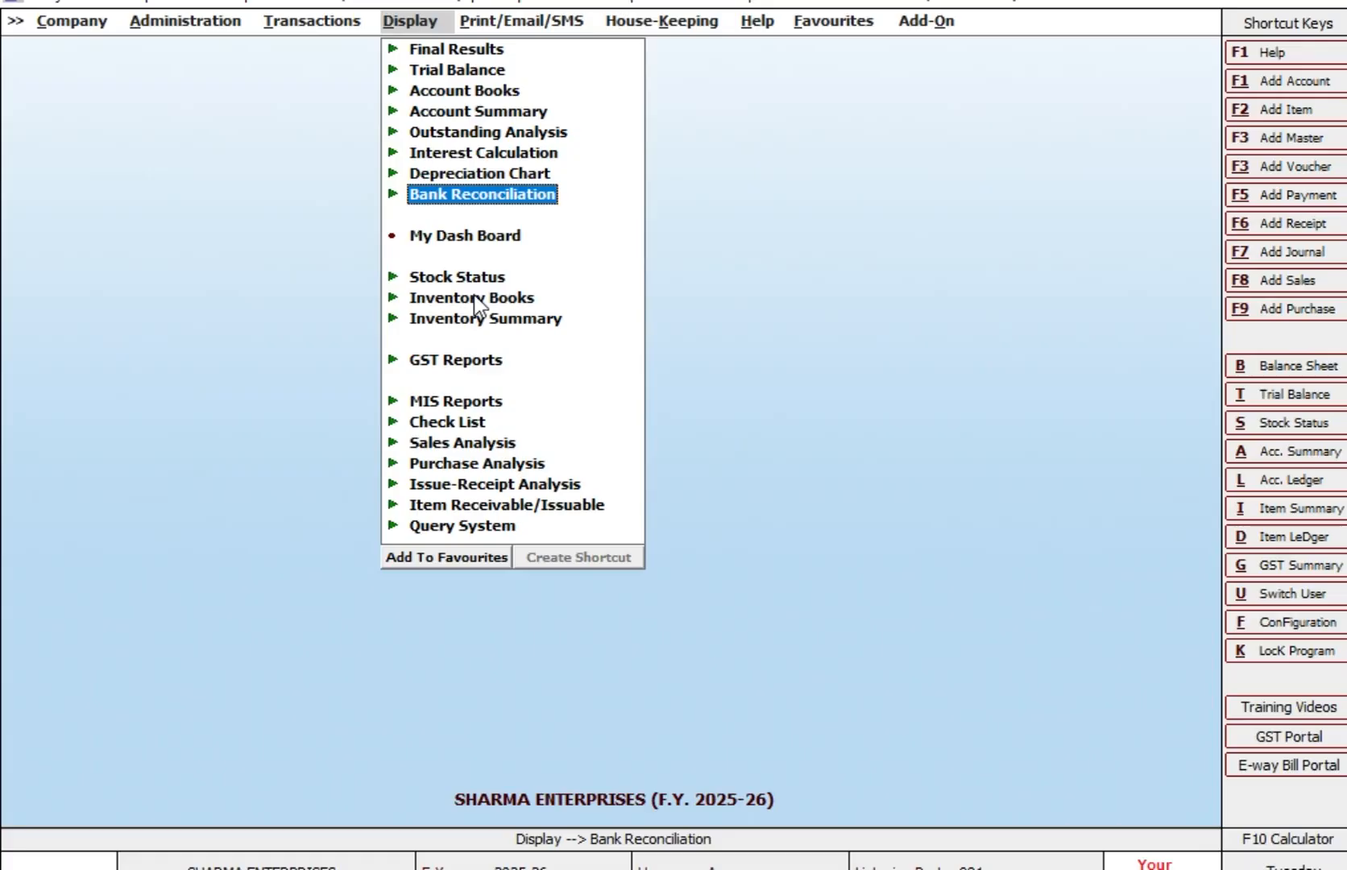
{"action": "left_click", "coordinate": [527, 201]}
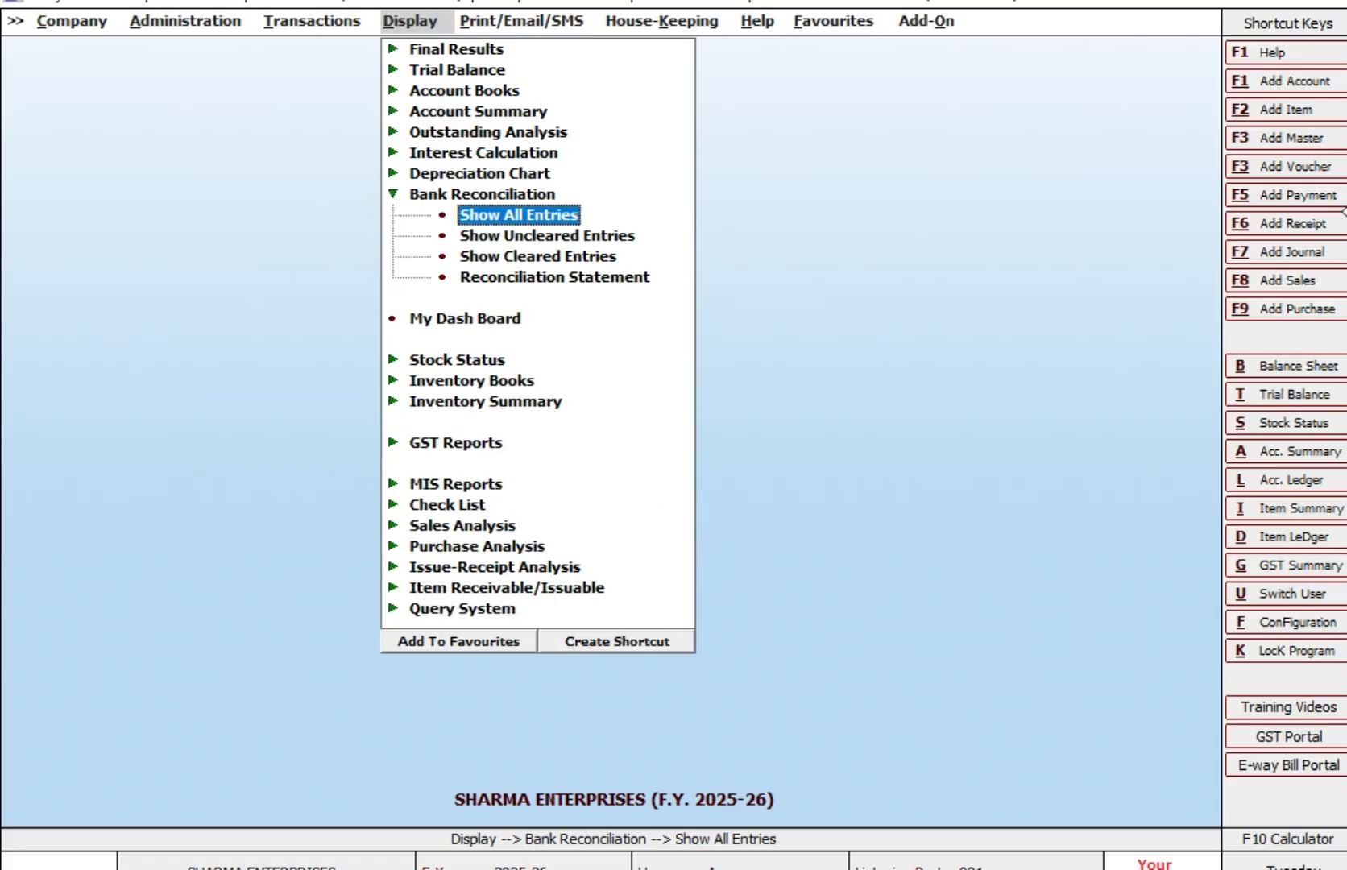
{"action": "key", "text": "Down"}
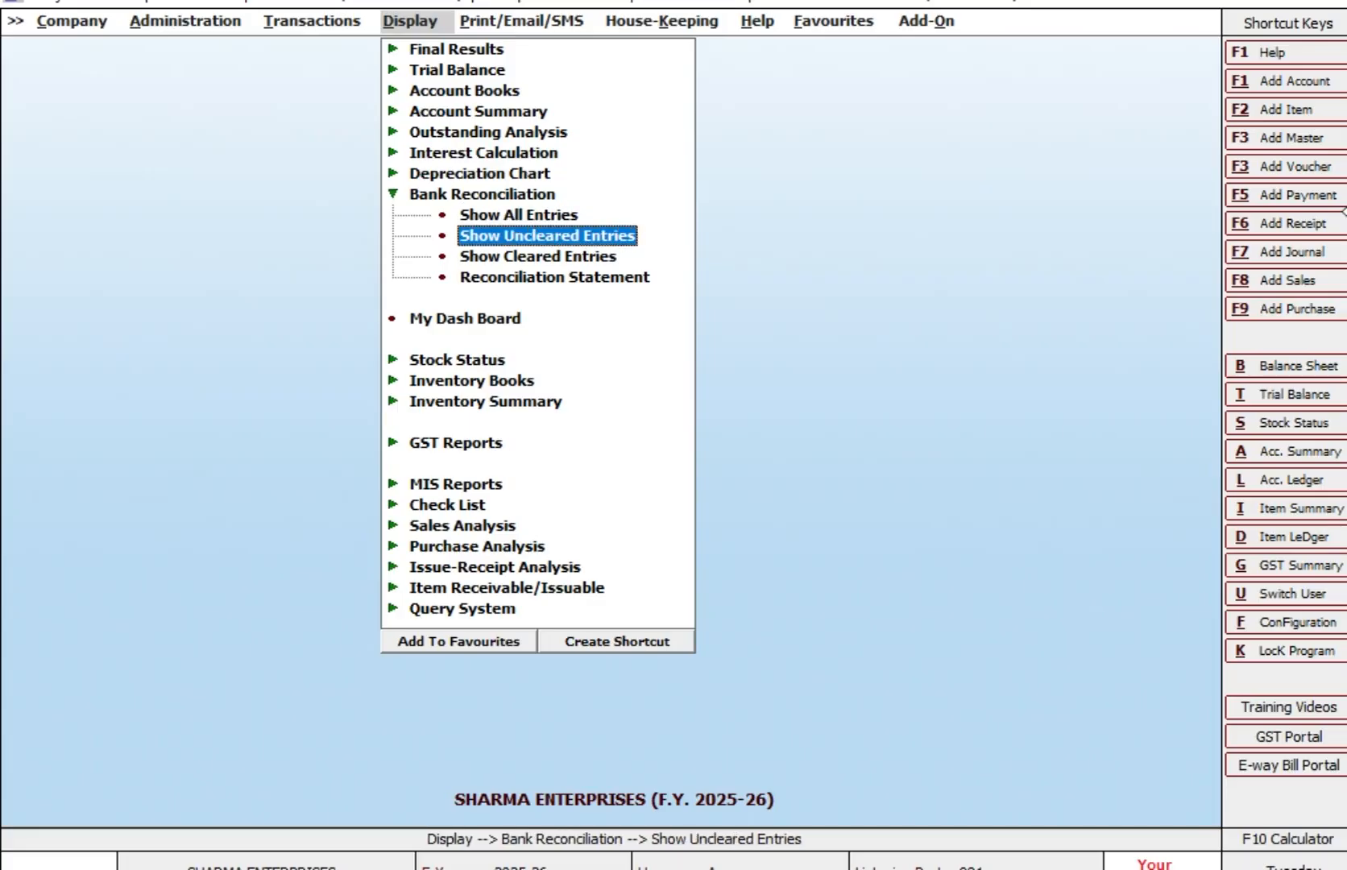
{"action": "key", "text": "Down"}
{"action": "key", "text": "Down"}
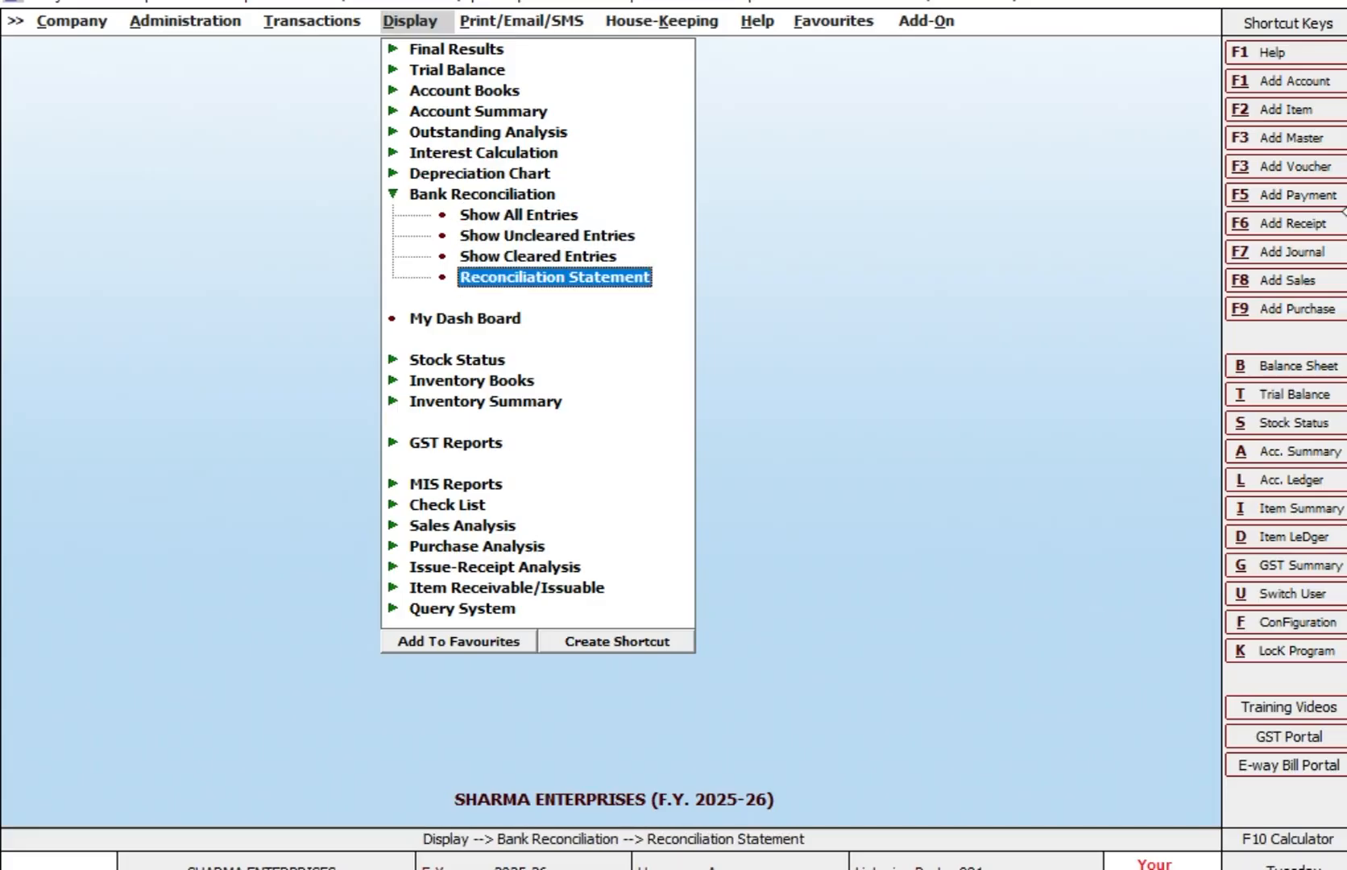
{"action": "key", "text": "Up"}
{"action": "key", "text": "Up"}
{"action": "key", "text": "Up"}
Step: Show all bank reconciliation entries of SBI CURRENT ACCOUNT from 01-04-2025 to 30-04-2025, check both payments' clearing dates and close the report
{"action": "key", "text": "Return"}
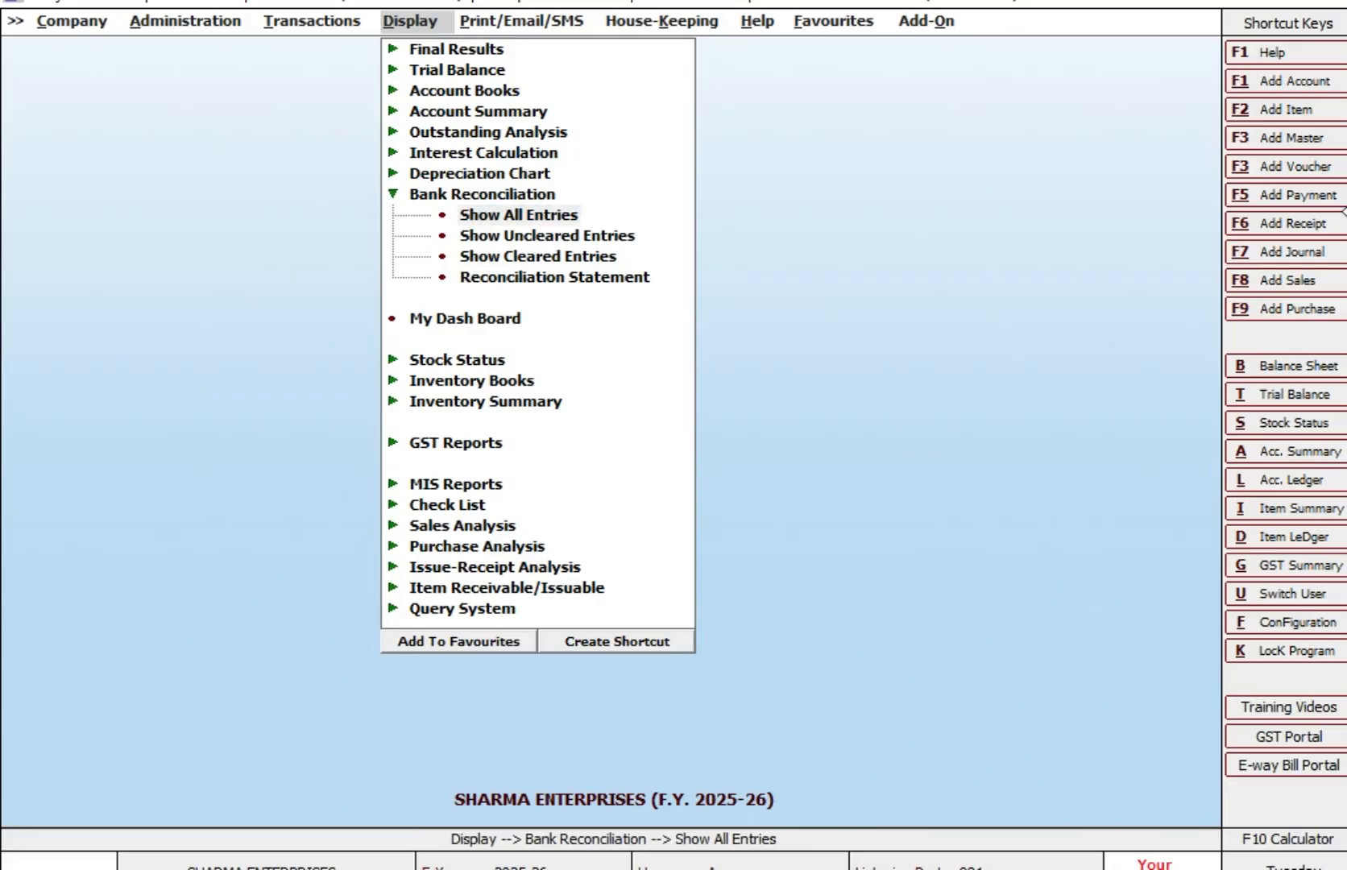
{"action": "key", "text": "Return"}
{"action": "key", "text": "Return"}
{"action": "type", "text": "30-"}
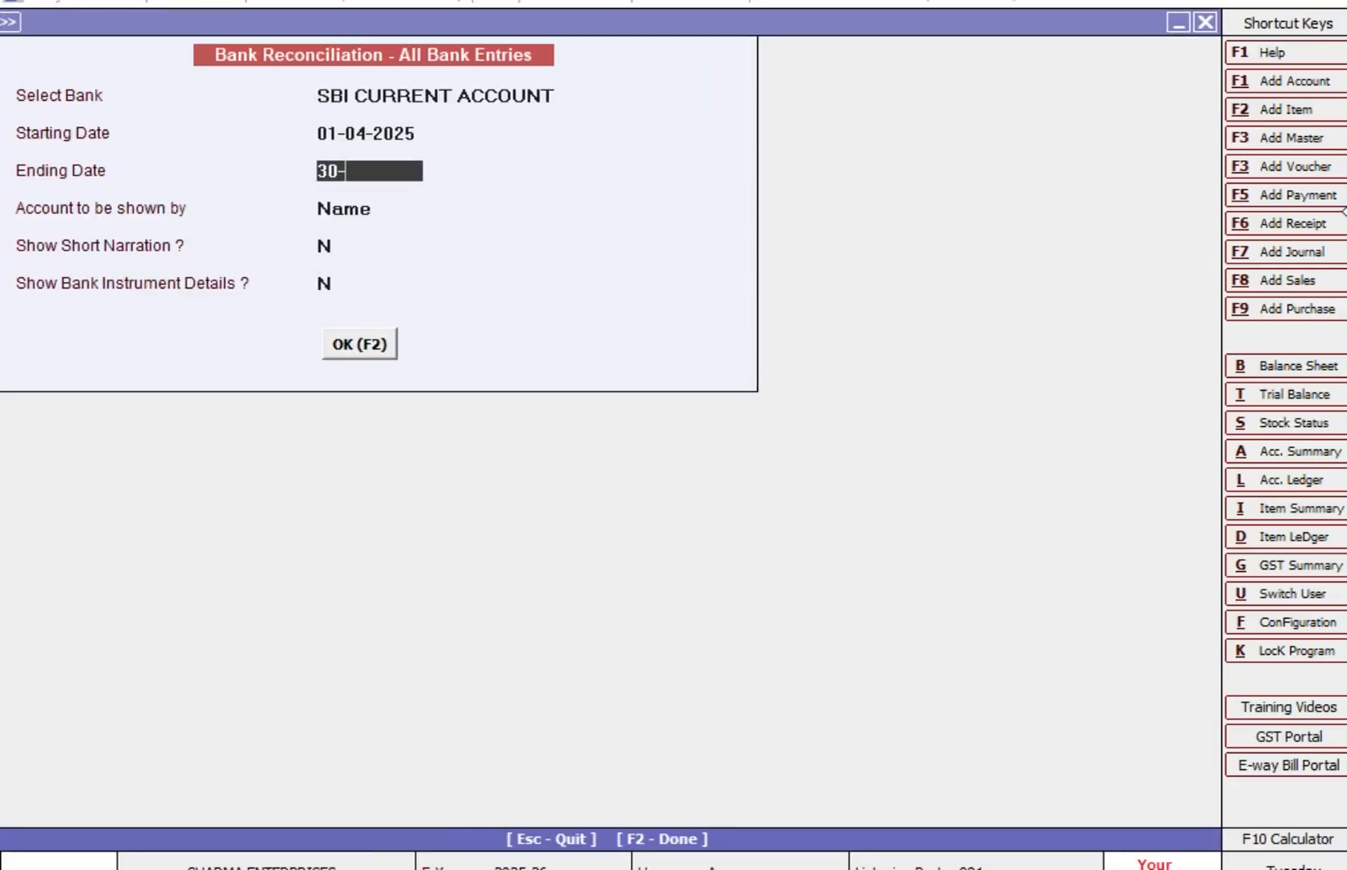
{"action": "key", "text": "Return"}
{"action": "key", "text": "Return"}
{"action": "key", "text": "F2"}
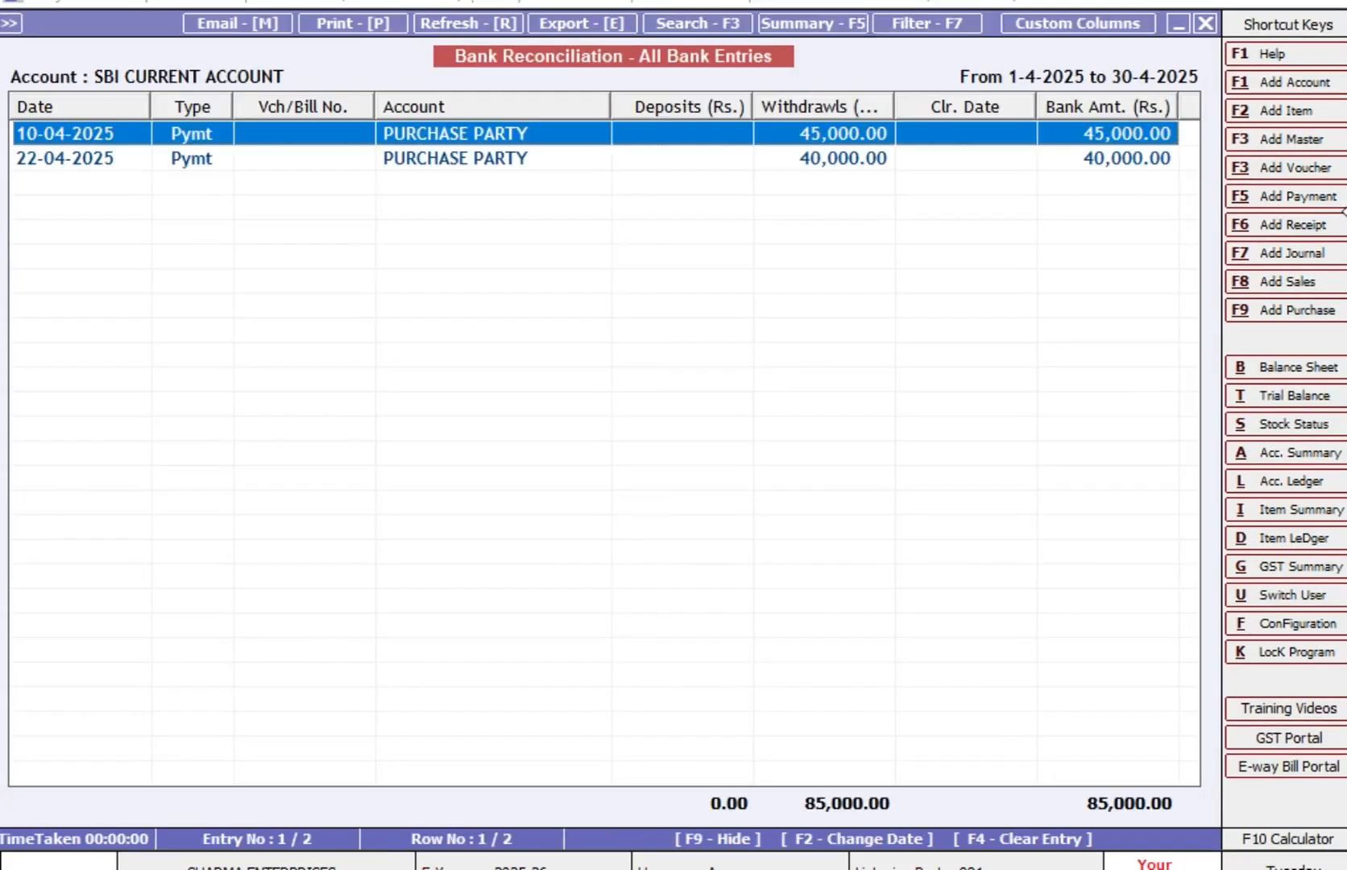
{"action": "key", "text": "Down"}
{"action": "key", "text": "Up"}
{"action": "key", "text": "Down"}
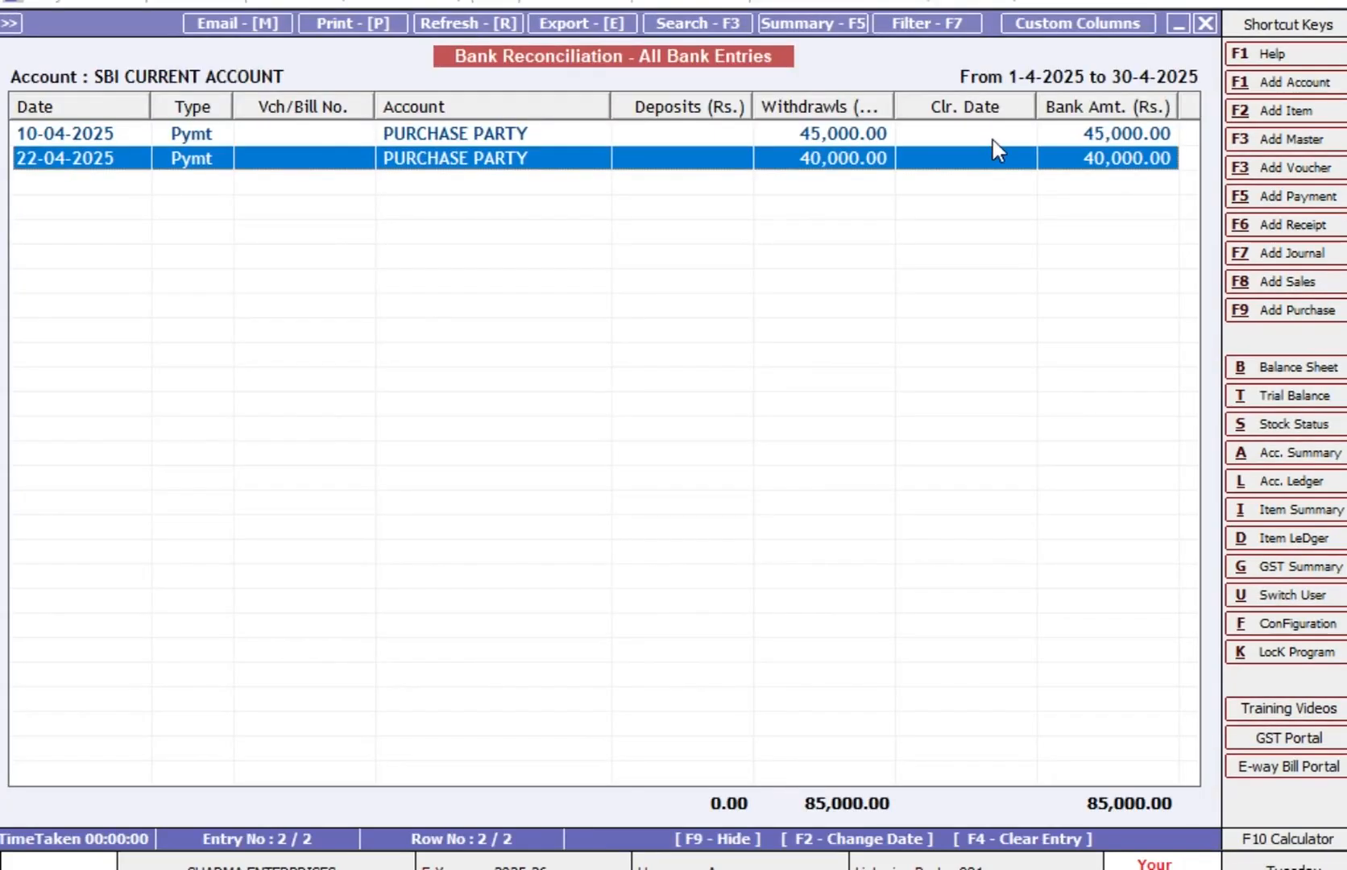
{"action": "key", "text": "Escape"}
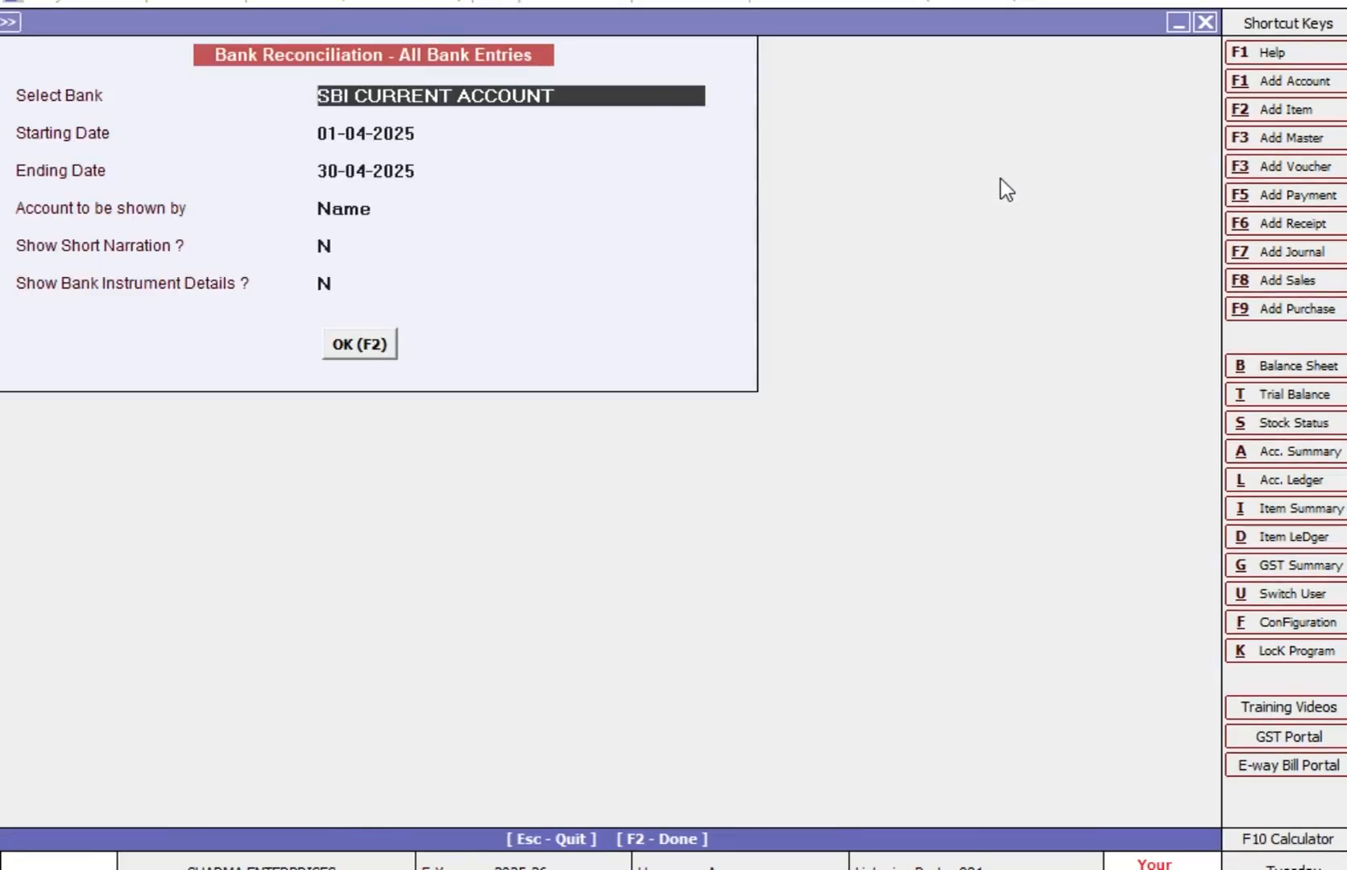
{"action": "key", "text": "Escape"}
Step: Review the uncleared bank entries of SBI CURRENT ACCOUNT from 01-04-2025 to 25-04-2025 with status as on 25-04-2025
{"action": "key", "text": "Down"}
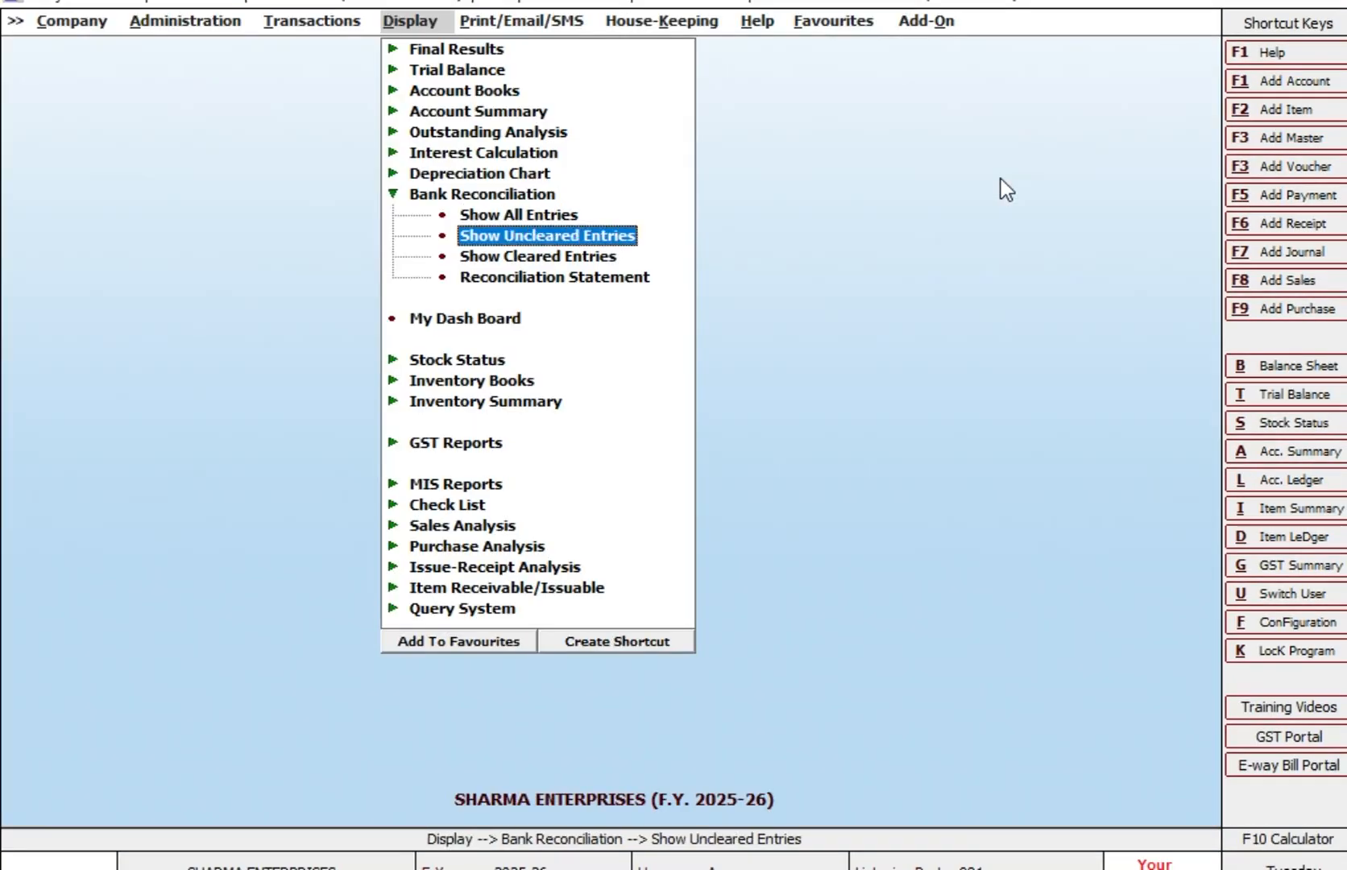
{"action": "key", "text": "Return"}
{"action": "key", "text": "Return"}
{"action": "key", "text": "Return"}
{"action": "key", "text": "Return"}
{"action": "key", "text": "Return"}
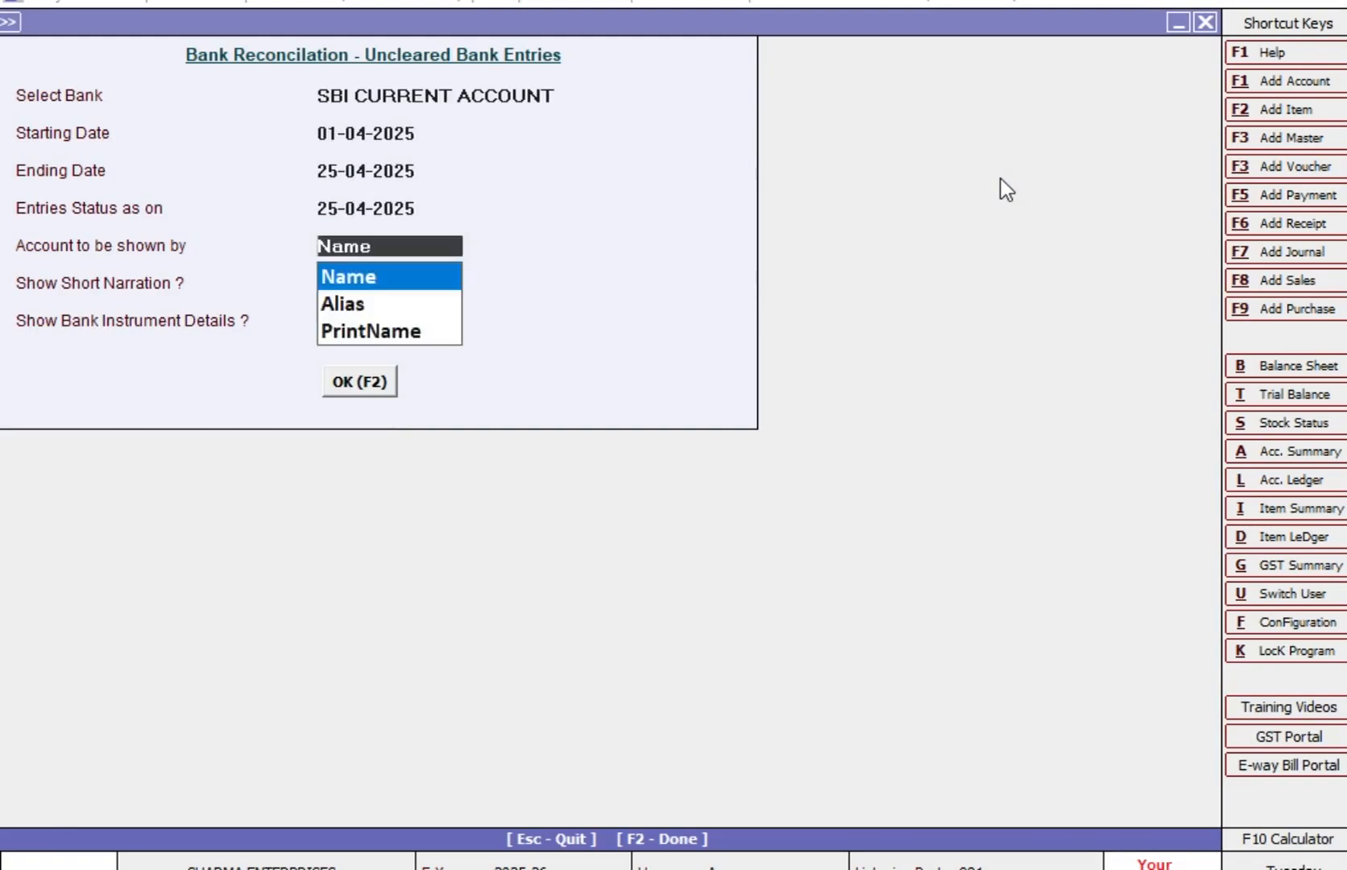
{"action": "key", "text": "Return"}
{"action": "key", "text": "Return"}
{"action": "key", "text": "Return"}
{"action": "key", "text": "Return"}
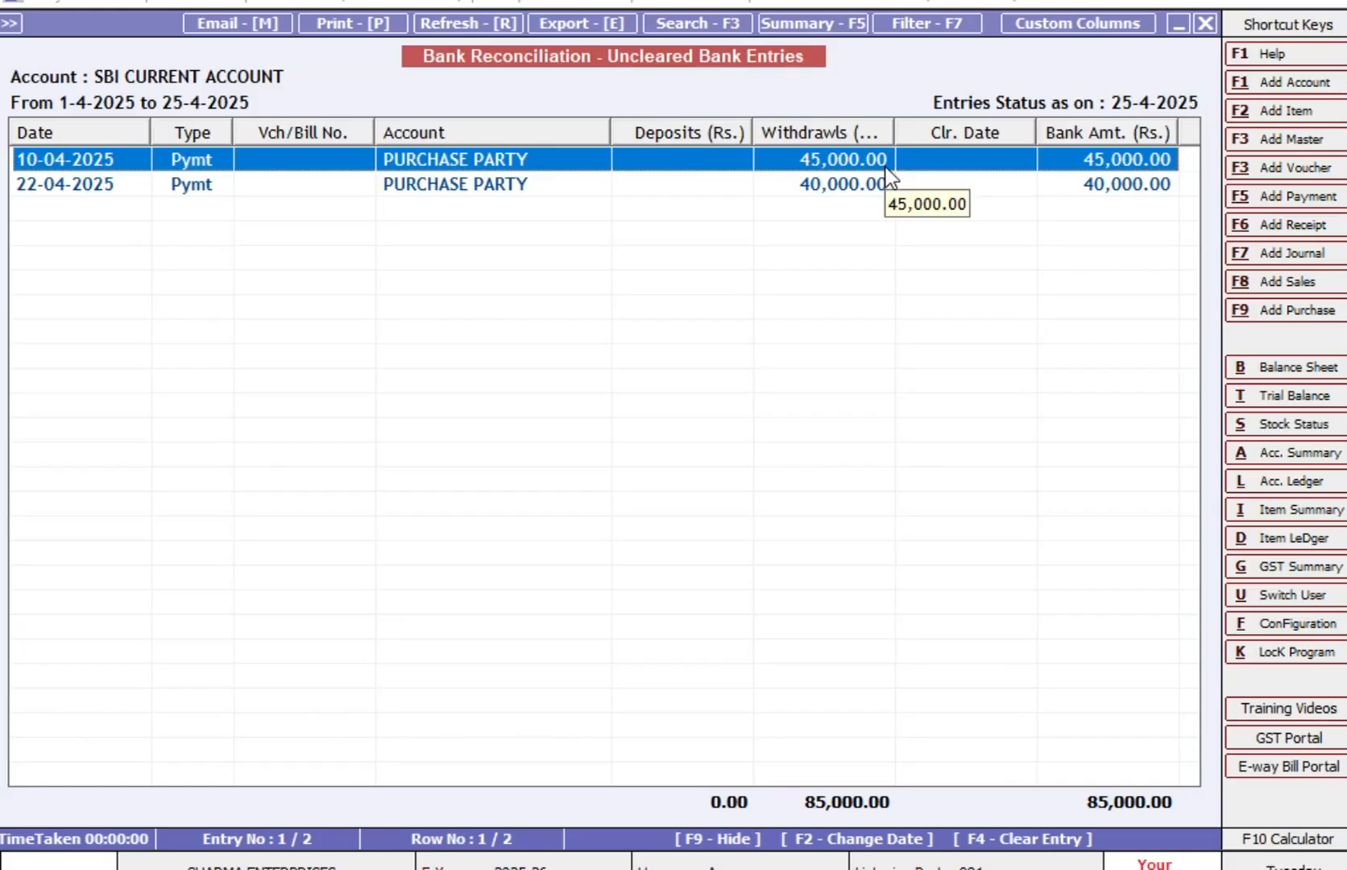
{"action": "key", "text": "Escape"}
{"action": "key", "text": "Escape"}
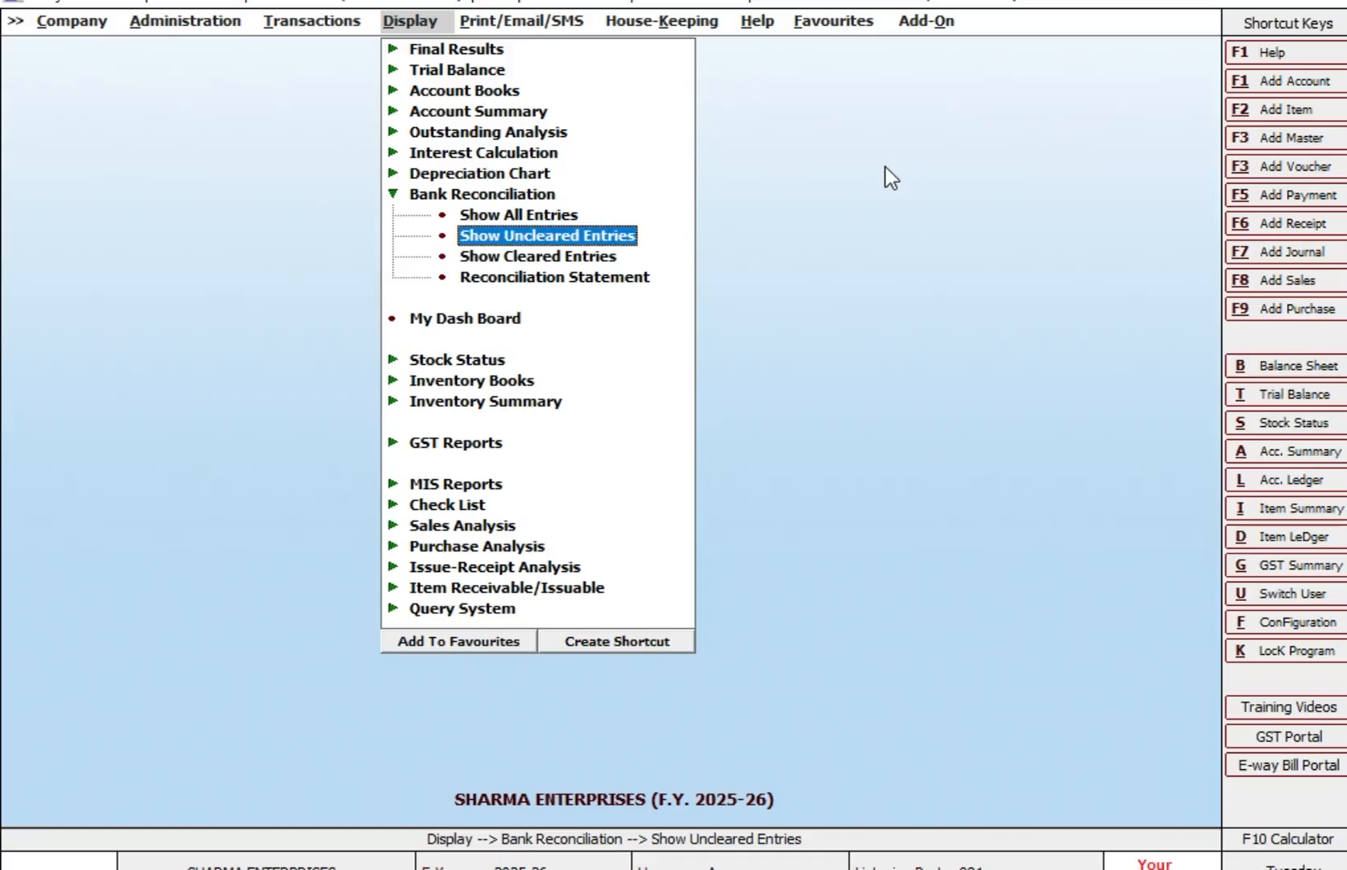
Step: Check the cleared bank entries of SBI CURRENT ACCOUNT from 01-04-2025 to 25-04-2025 and close the report
{"action": "key", "text": "Down"}
{"action": "key", "text": "Return"}
{"action": "key", "text": "Return"}
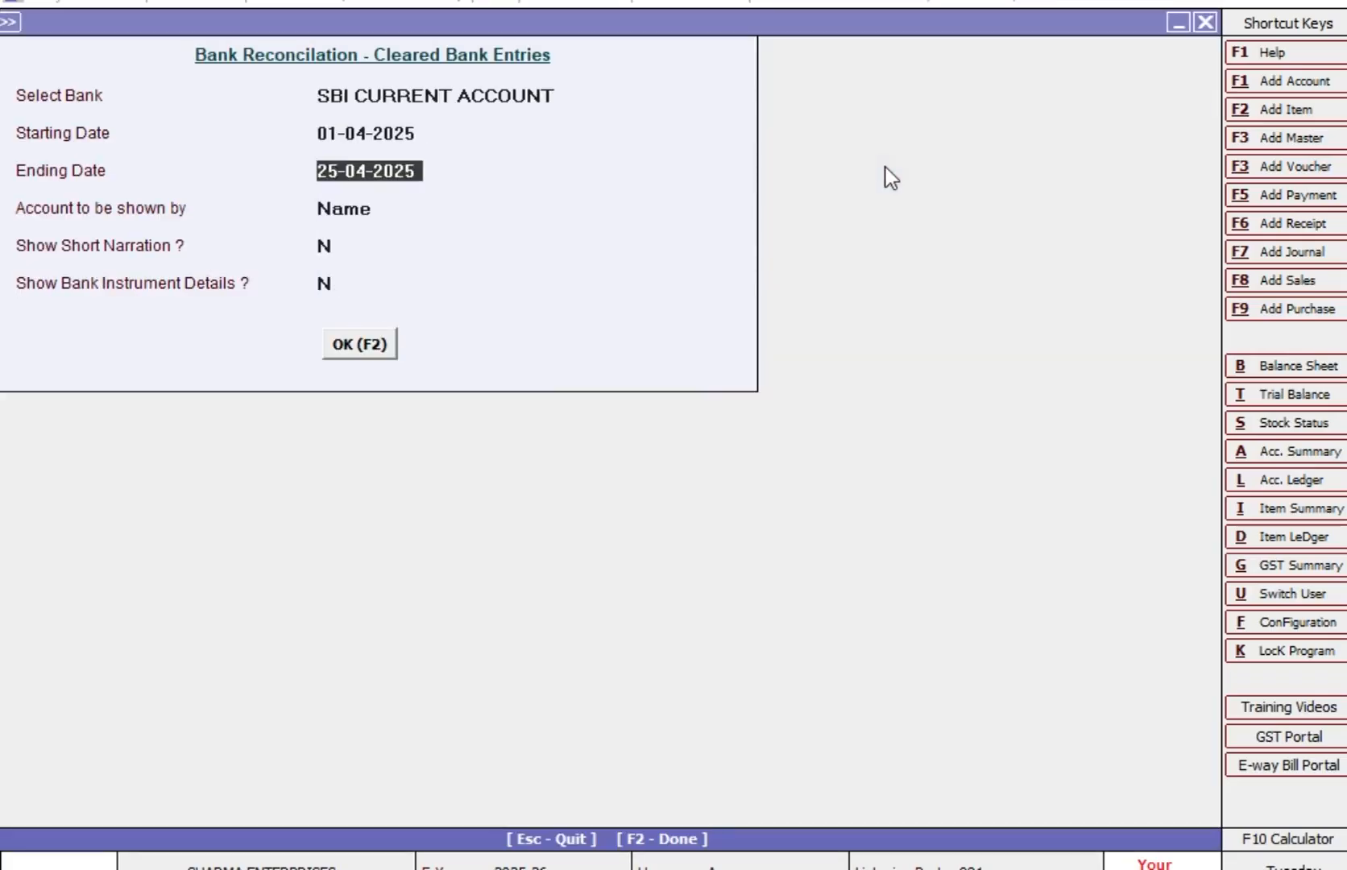
{"action": "key", "text": "F2"}
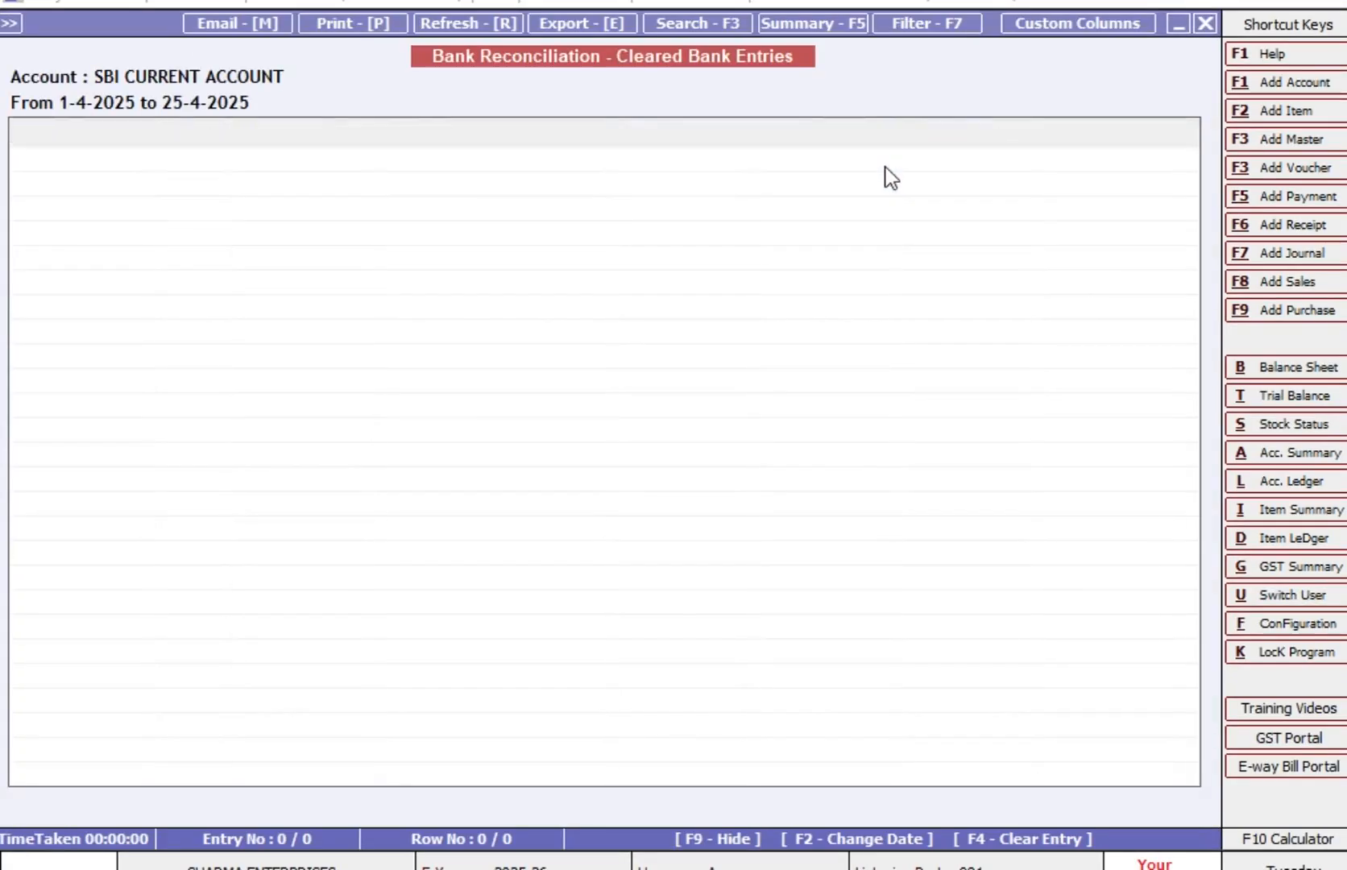
{"action": "key", "text": "Escape"}
{"action": "key", "text": "Escape"}
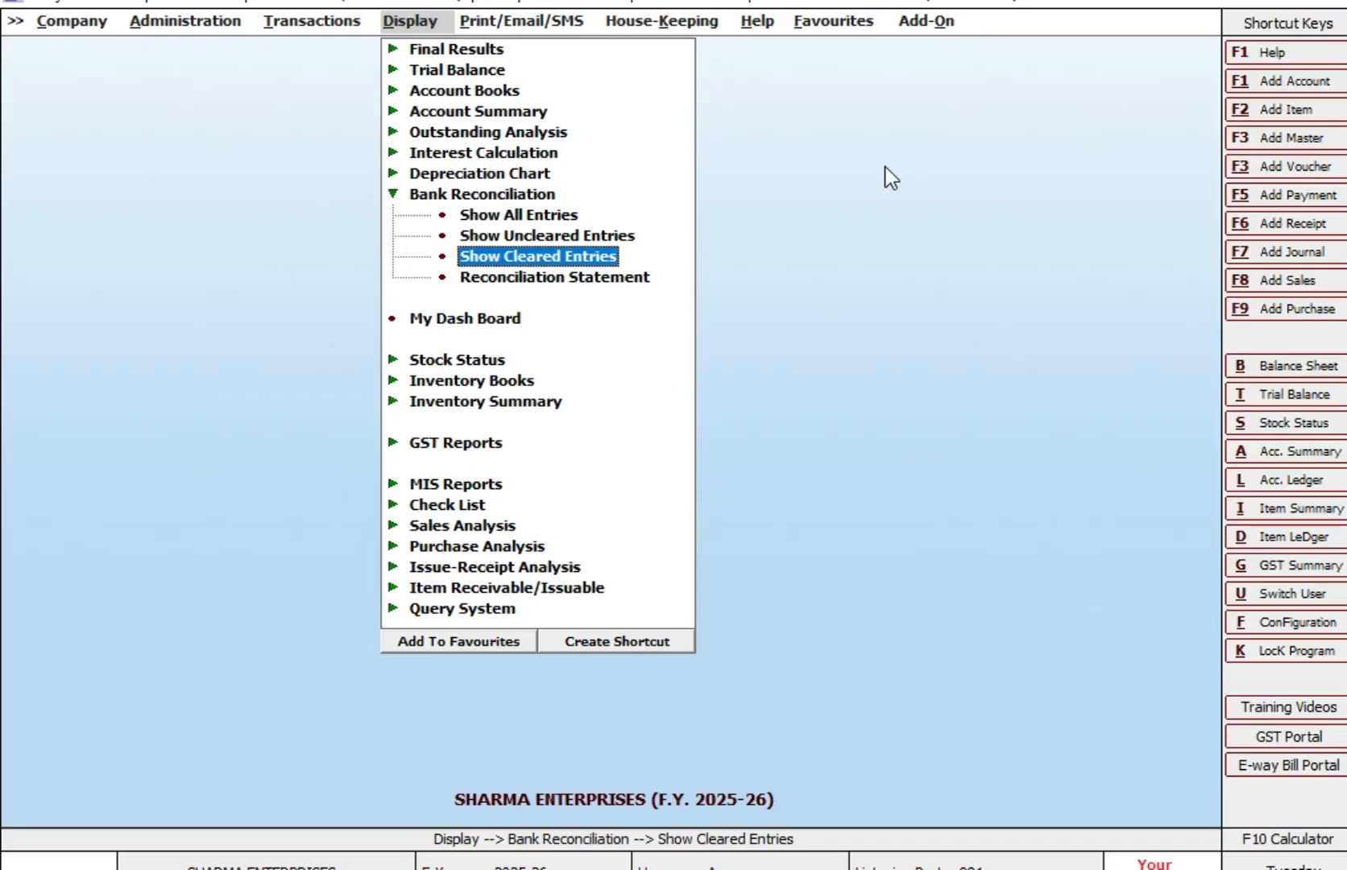
Step: Open the uncleared bank entries of SBI CURRENT ACCOUNT from 01-04-2025 to 25-04-2025 with status as on 25-04-2025
{"action": "key", "text": "Up"}
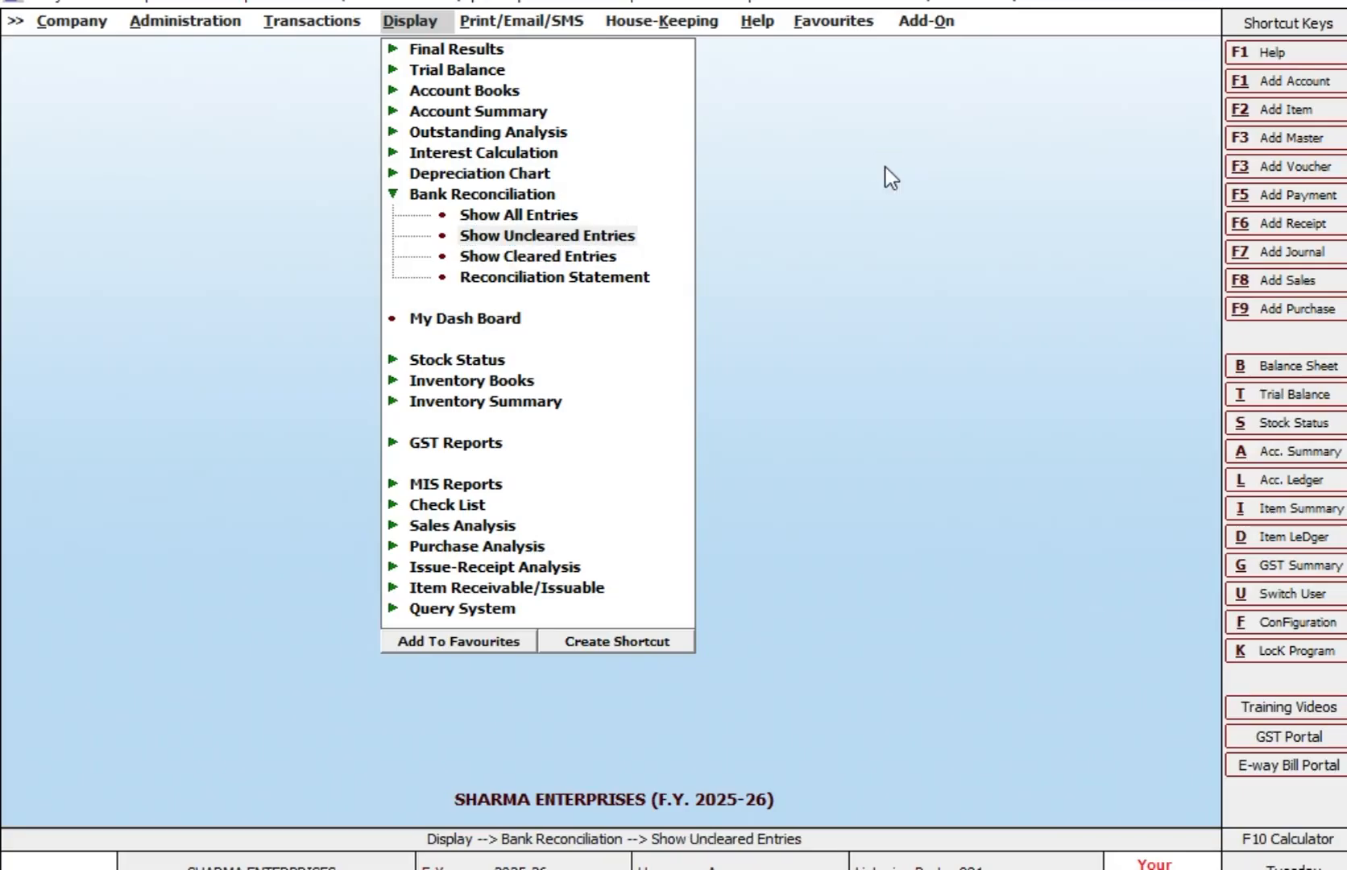
{"action": "key", "text": "Return"}
{"action": "key", "text": "Return"}
{"action": "key", "text": "Return"}
{"action": "key", "text": "Return"}
{"action": "key", "text": "Return"}
{"action": "key", "text": "Return"}
{"action": "key", "text": "Return"}
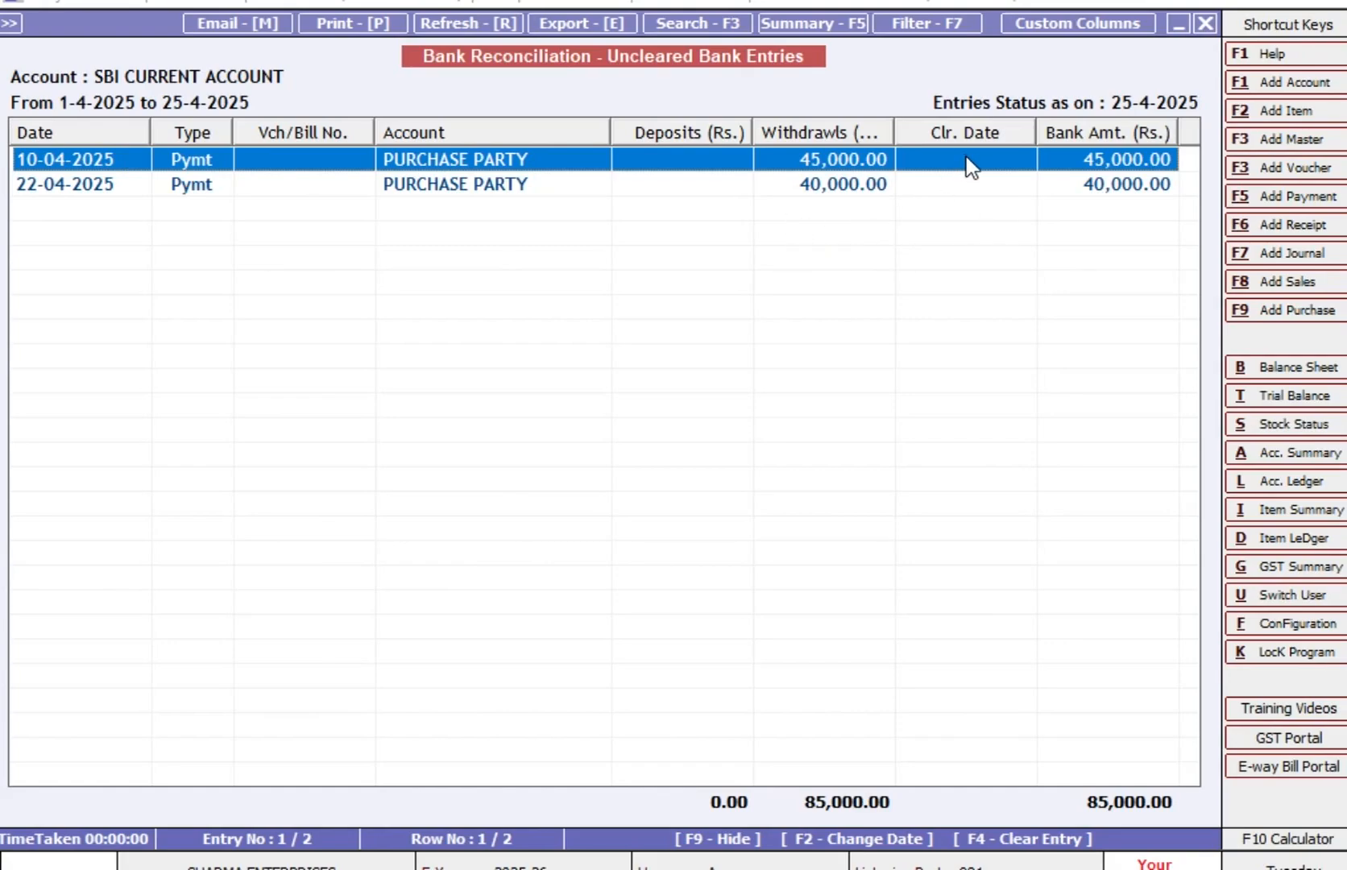
Step: Clear the purchase party payment dated 10-04-2025 with clearing date 12-04-2025, clearing the full voucher
{"action": "left_click", "coordinate": [1054, 846]}
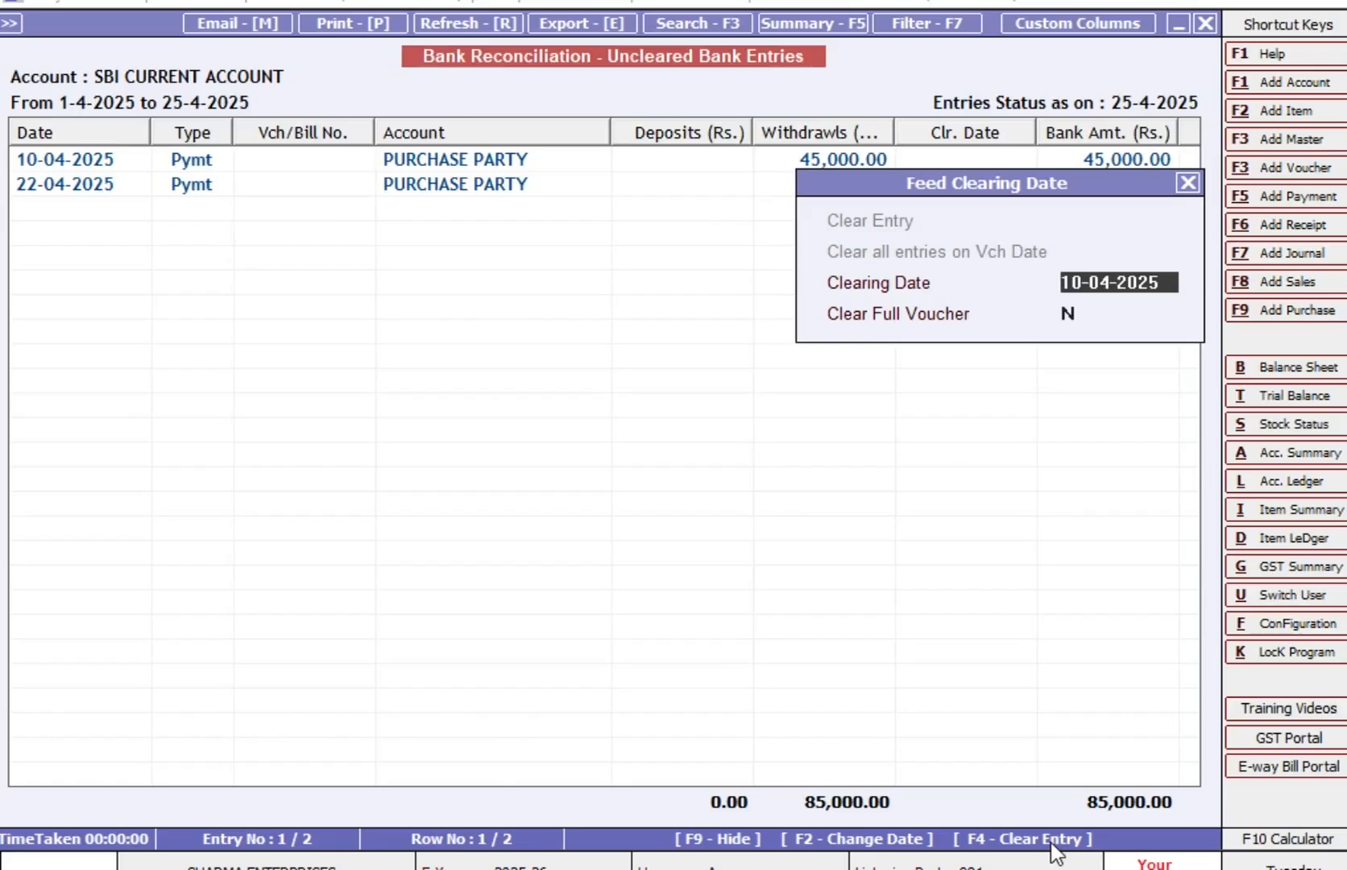
{"action": "type", "text": "12-4"}
{"action": "key", "text": "Return"}
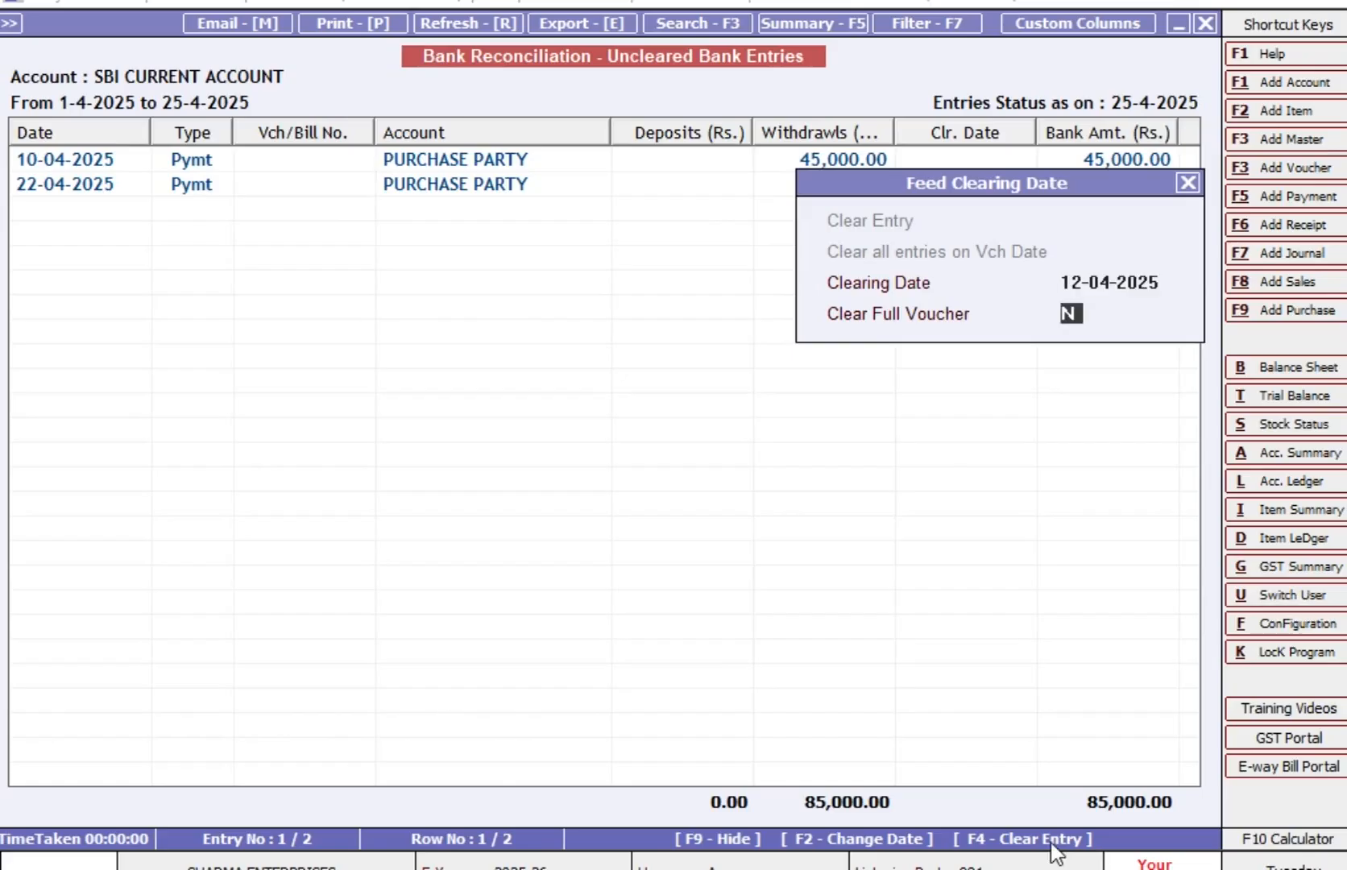
{"action": "type", "text": "Y"}
{"action": "key", "text": "Return"}
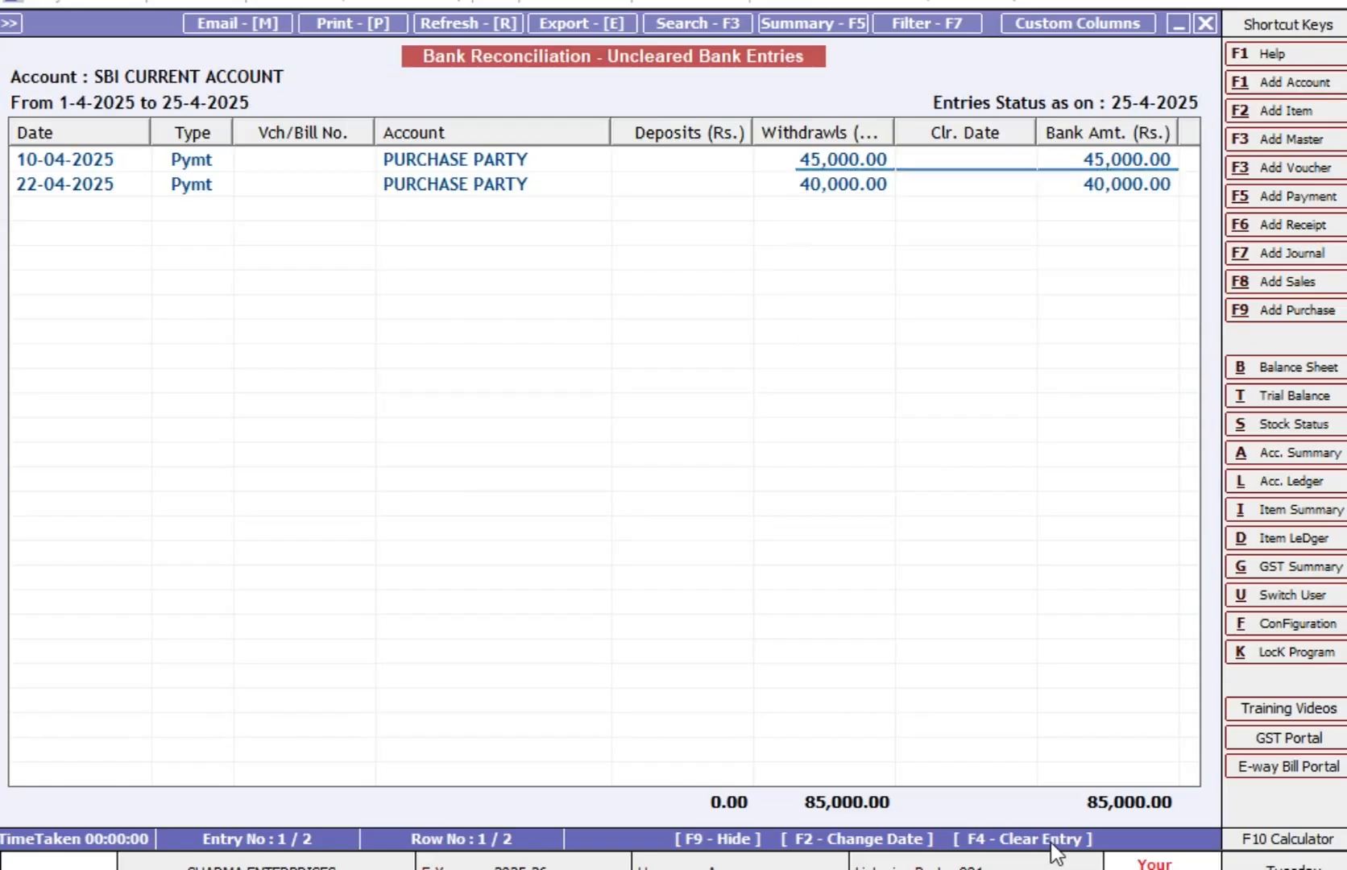
Step: Clear the full voucher of the payment dated 22-04-2025 with clearing date 25-04-2025 and close the report
{"action": "key", "text": "Down"}
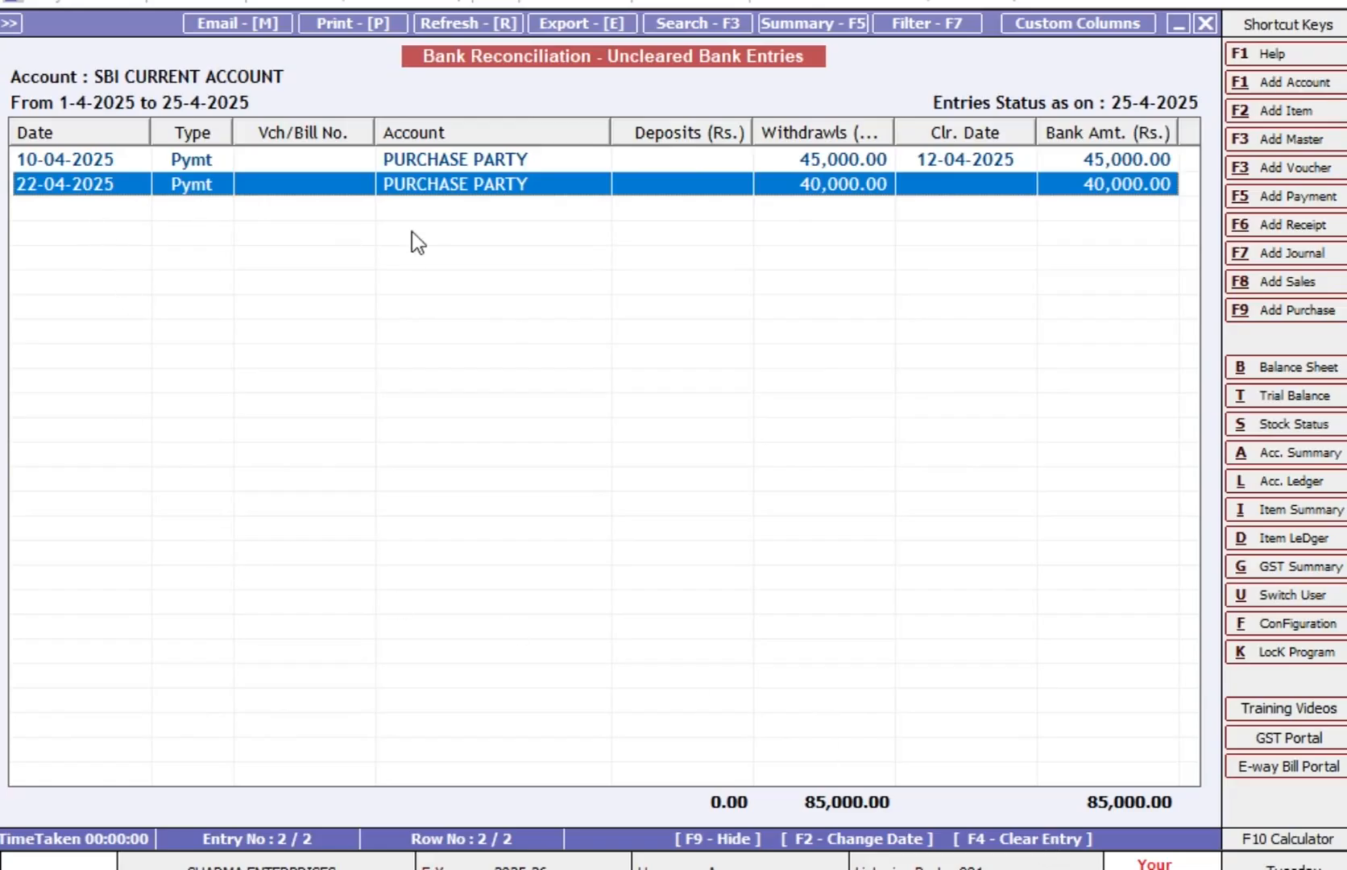
{"action": "key", "text": "Return"}
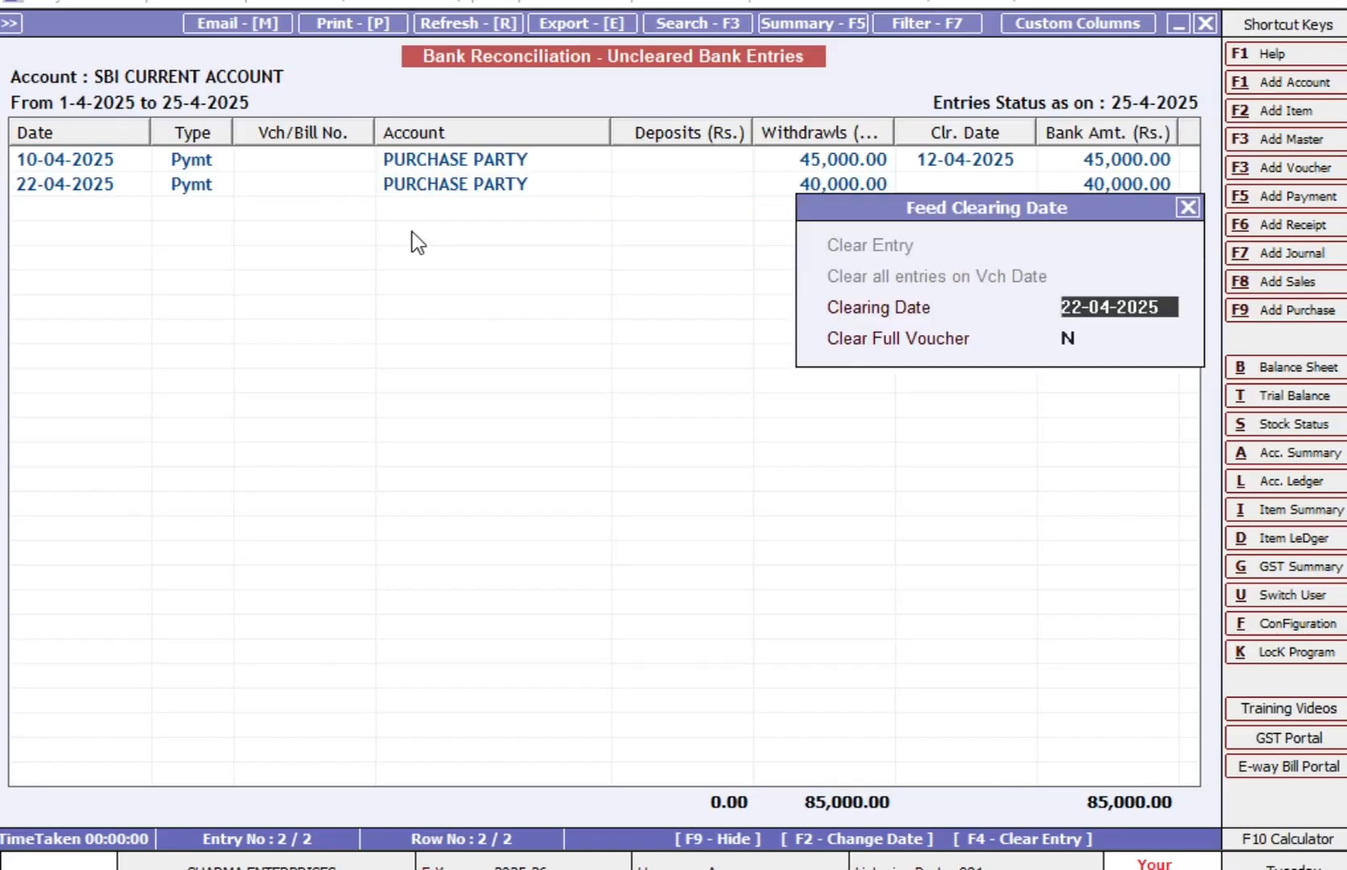
{"action": "type", "text": "25-4"}
{"action": "key", "text": "Return"}
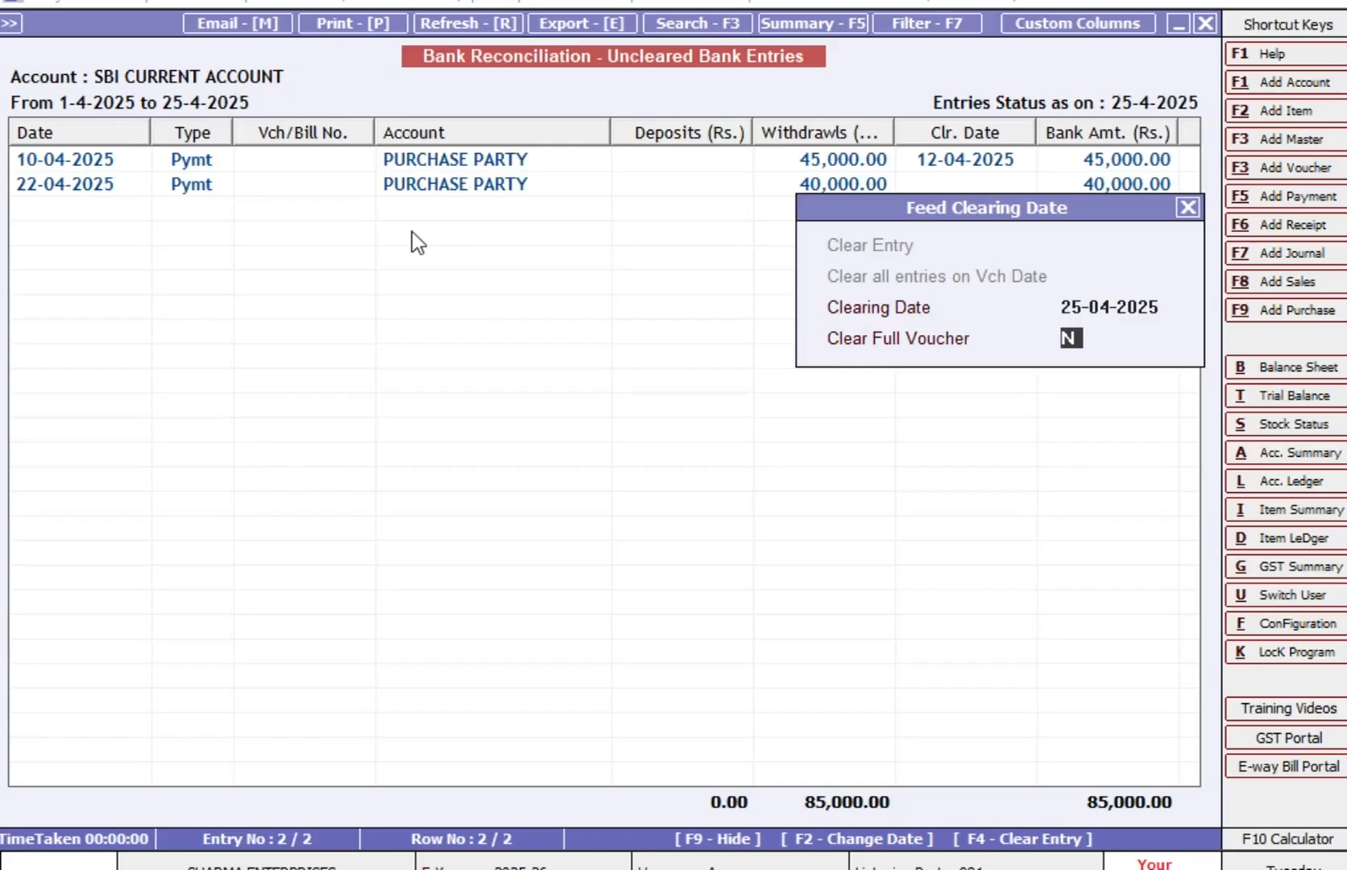
{"action": "type", "text": "y"}
{"action": "key", "text": "Return"}
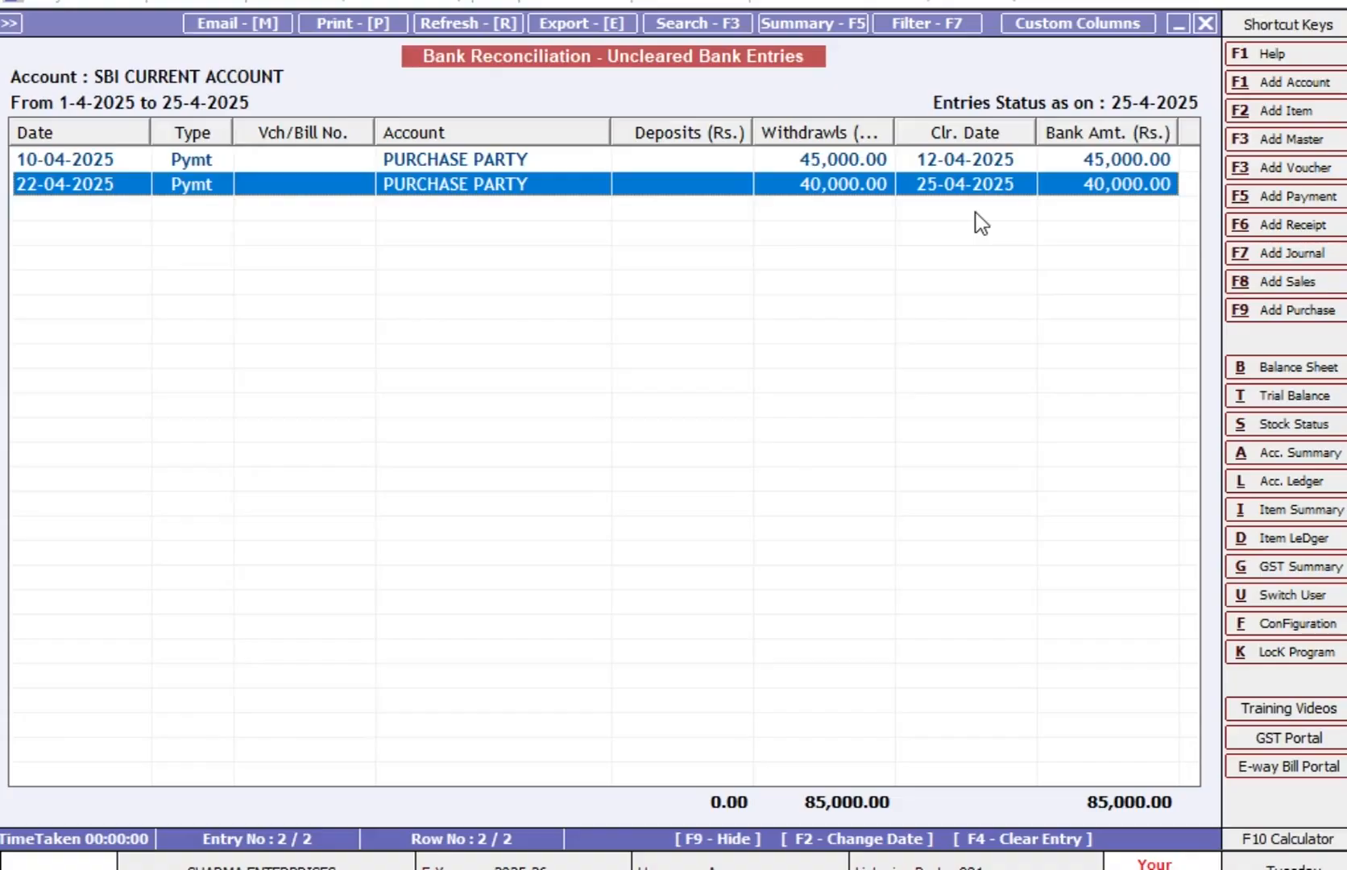
{"action": "key", "text": "Escape"}
{"action": "key", "text": "Escape"}
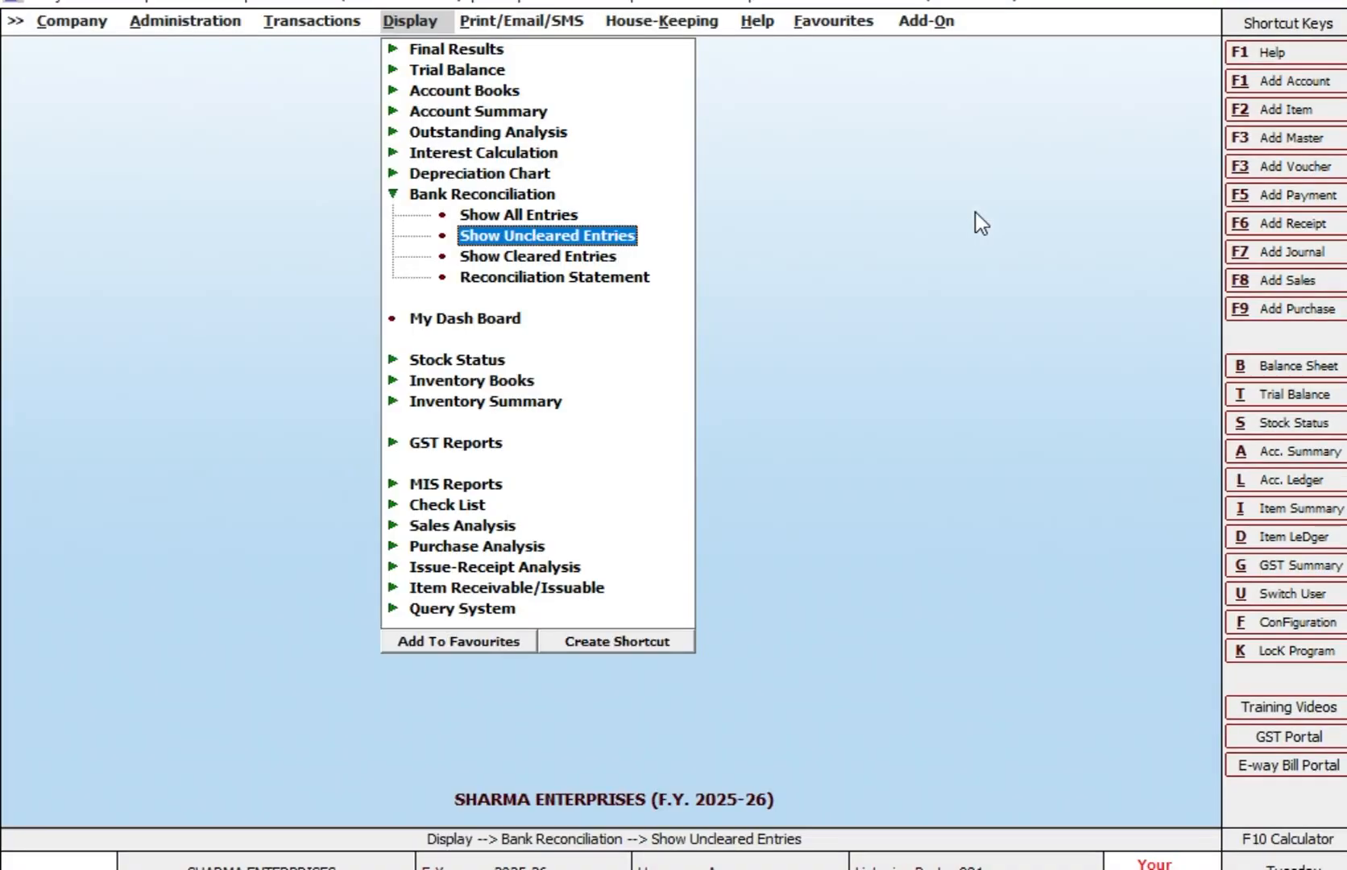
Step: Recheck the uncleared bank entries of SBI CURRENT ACCOUNT for 01-04-2025 to 25-04-2025 and close the report
{"action": "key", "text": "Down"}
{"action": "key", "text": "Up"}
{"action": "key", "text": "Return"}
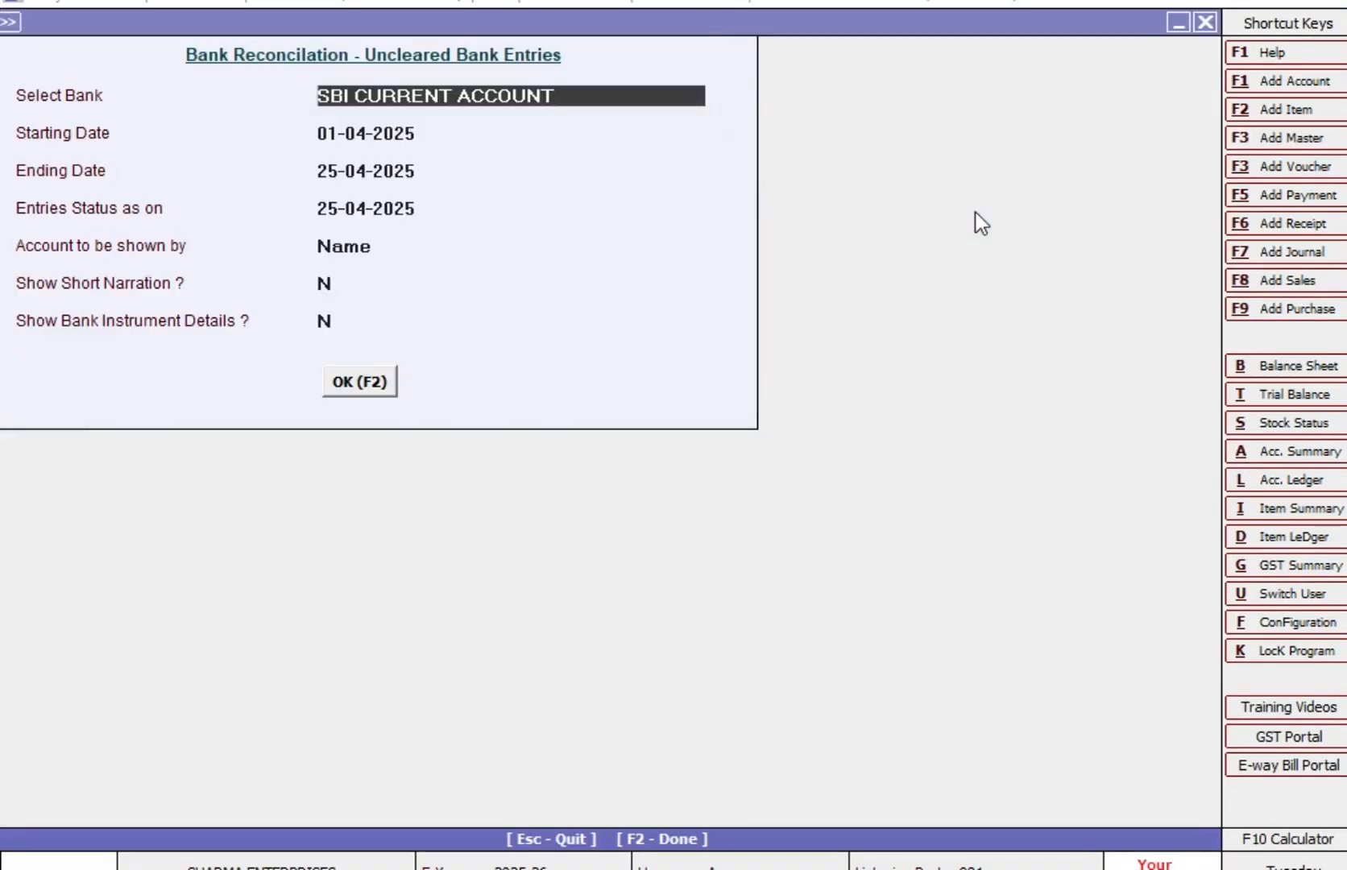
{"action": "key", "text": "Return"}
{"action": "key", "text": "Return"}
{"action": "key", "text": "Return"}
{"action": "key", "text": "Return"}
{"action": "key", "text": "F2"}
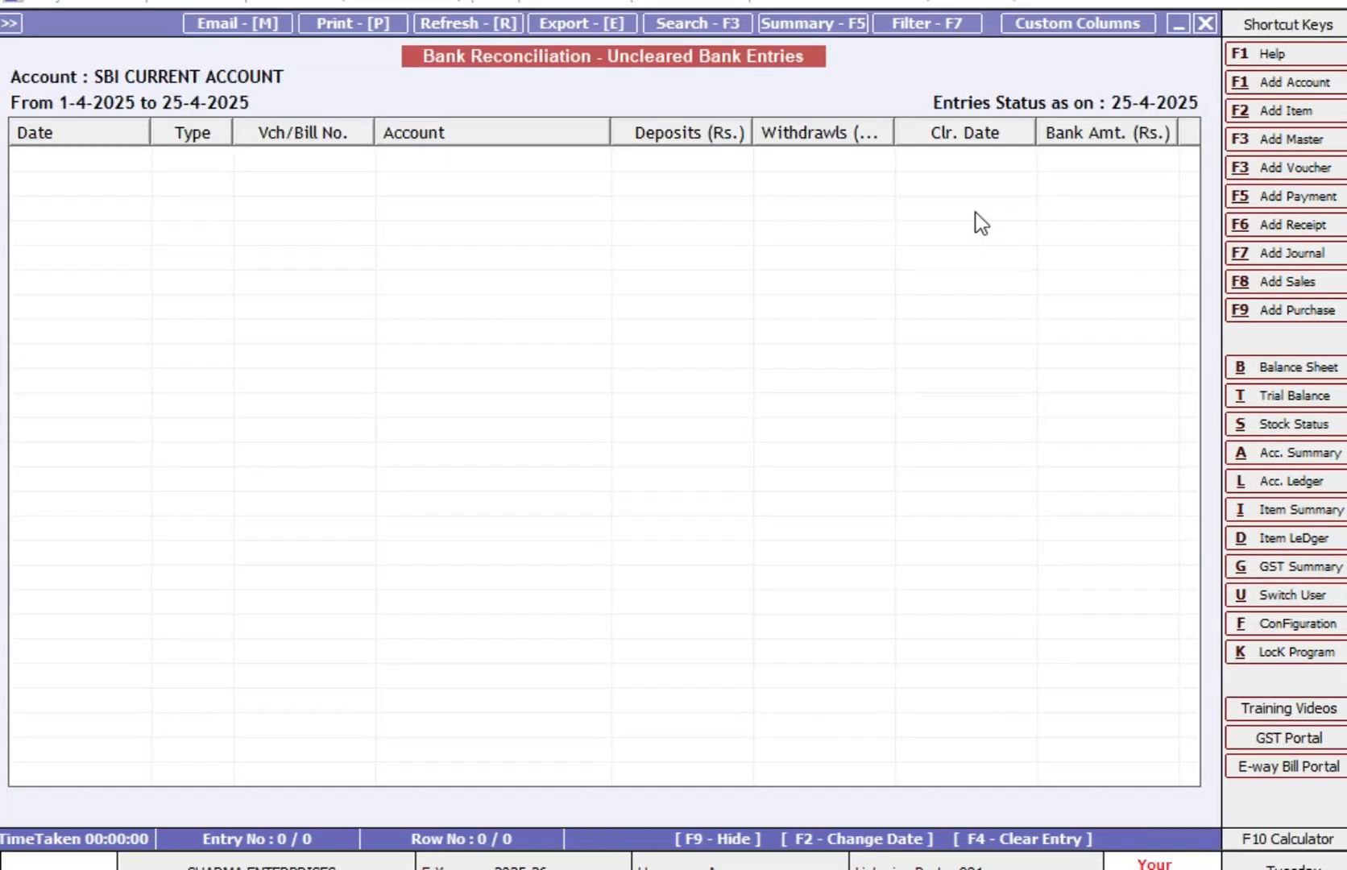
{"action": "key", "text": "Escape"}
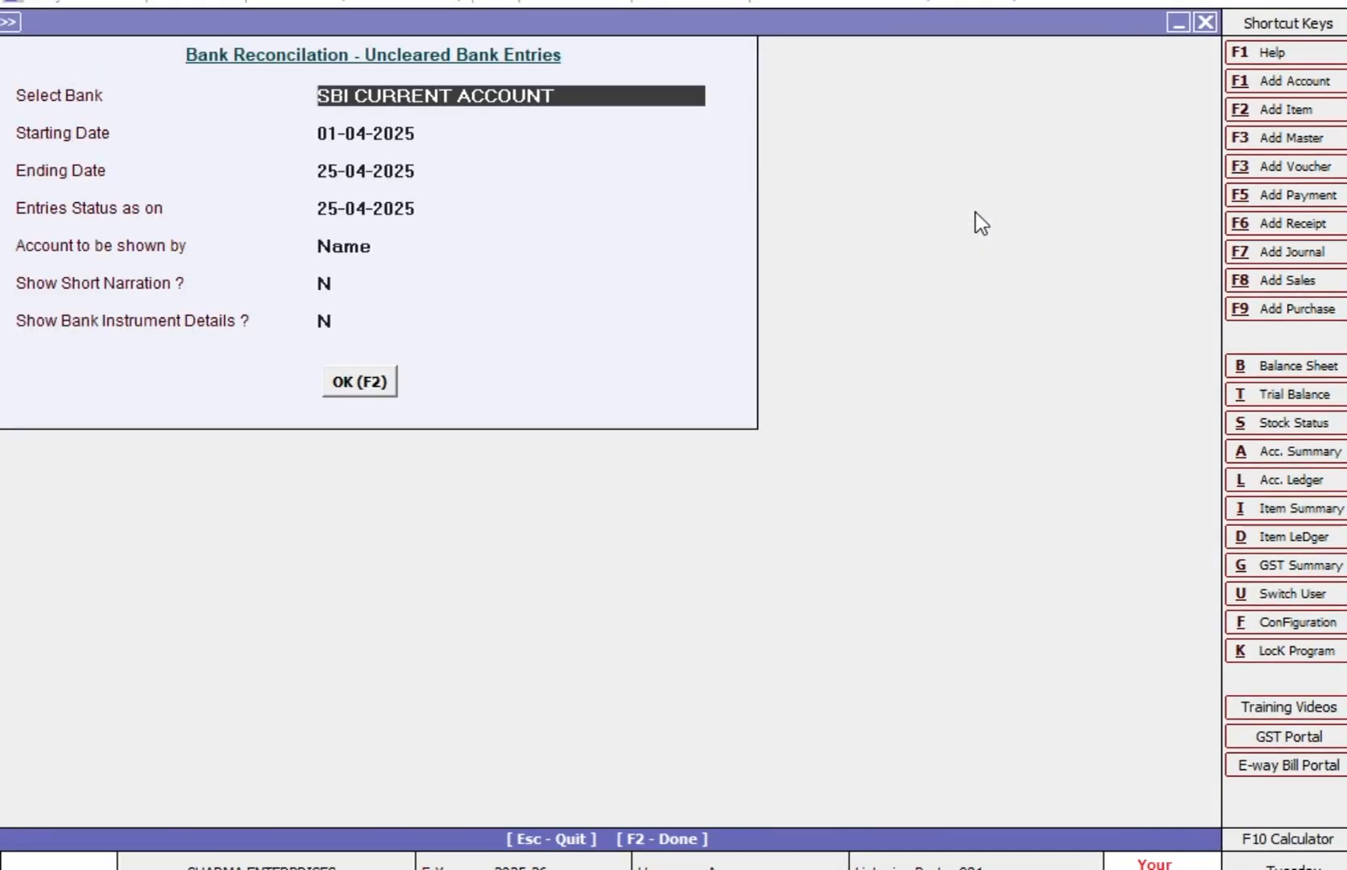
{"action": "key", "text": "Escape"}
Step: Review the cleared bank entries of SBI CURRENT ACCOUNT from 01-04-2025 to 25-04-2025, including both payments' clearing dates, and close the report
{"action": "key", "text": "Down"}
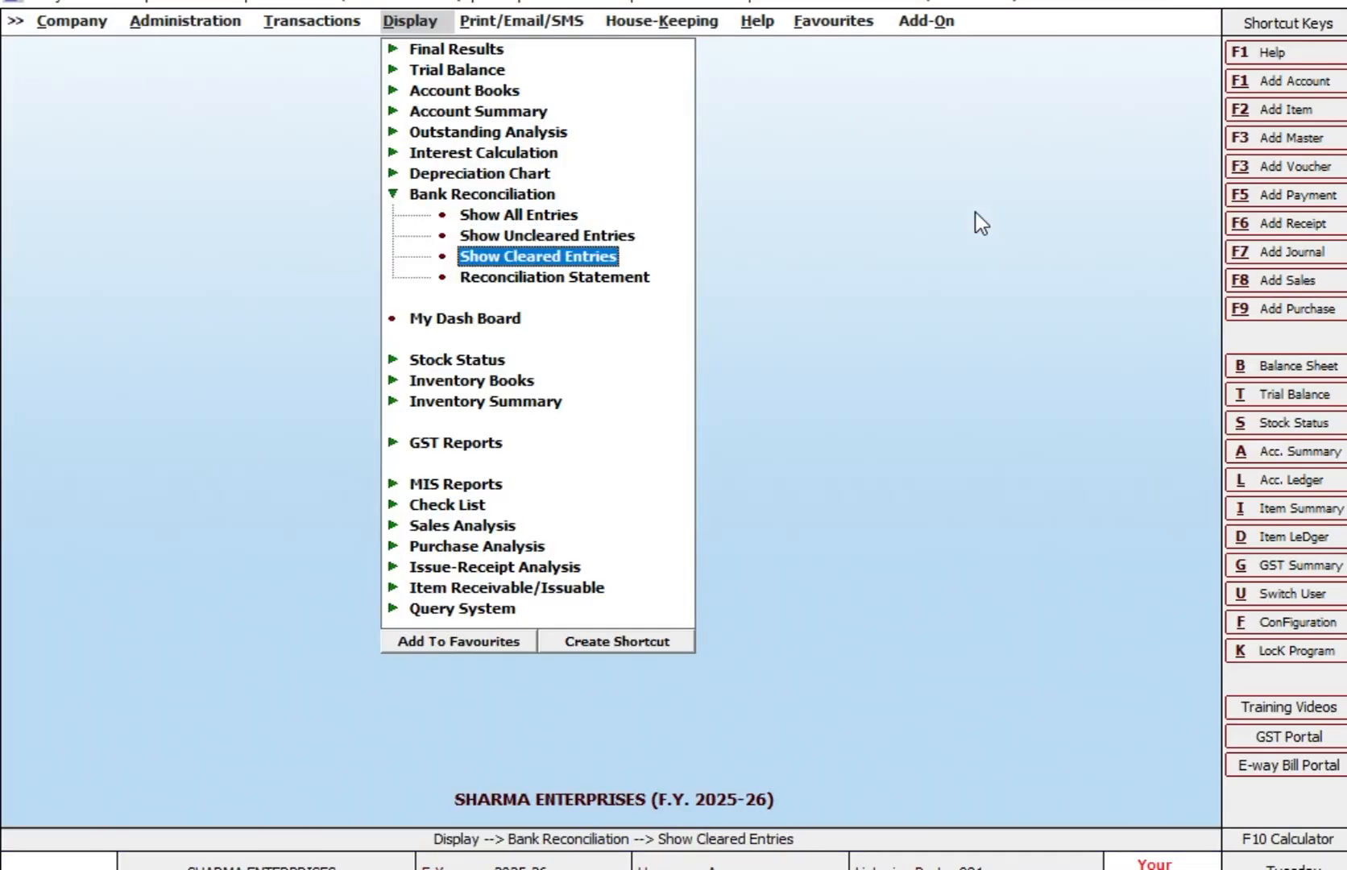
{"action": "key", "text": "Return"}
{"action": "key", "text": "Return"}
{"action": "key", "text": "Return"}
{"action": "key", "text": "Return"}
{"action": "key", "text": "Return"}
{"action": "key", "text": "Return"}
{"action": "key", "text": "Return"}
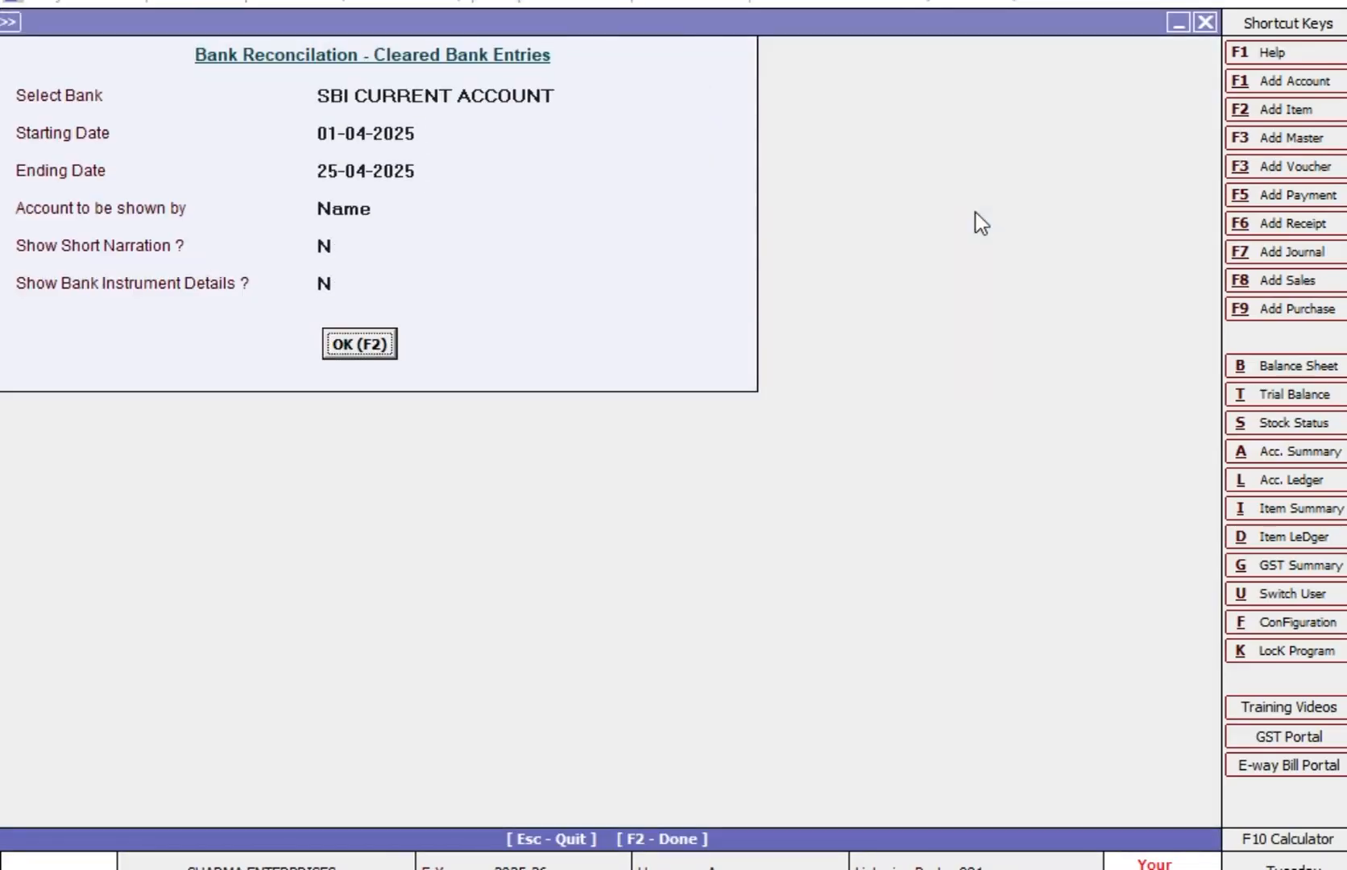
{"action": "key", "text": "Return"}
{"action": "key", "text": "Down"}
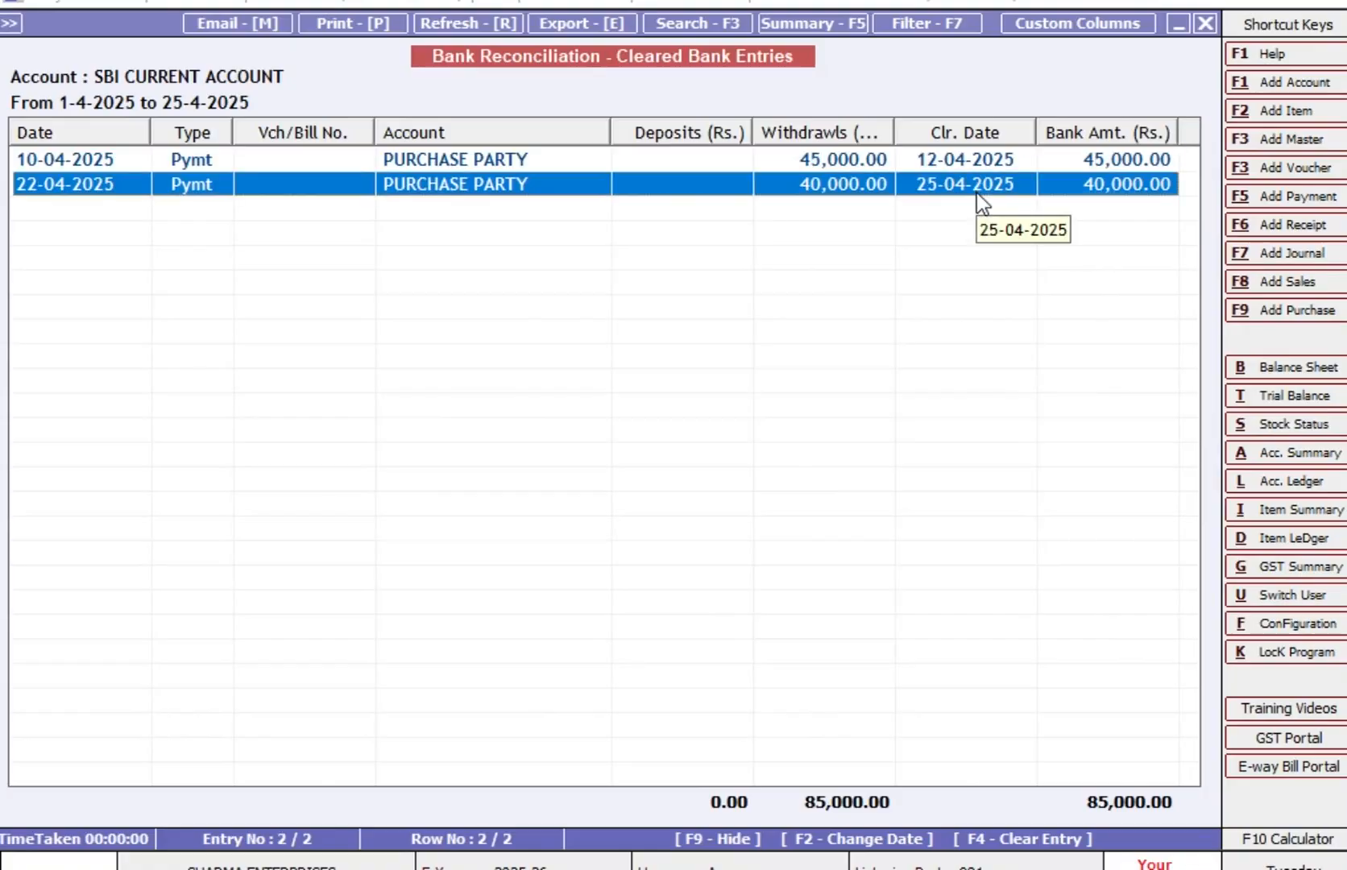
{"action": "key", "text": "Escape"}
{"action": "key", "text": "Escape"}
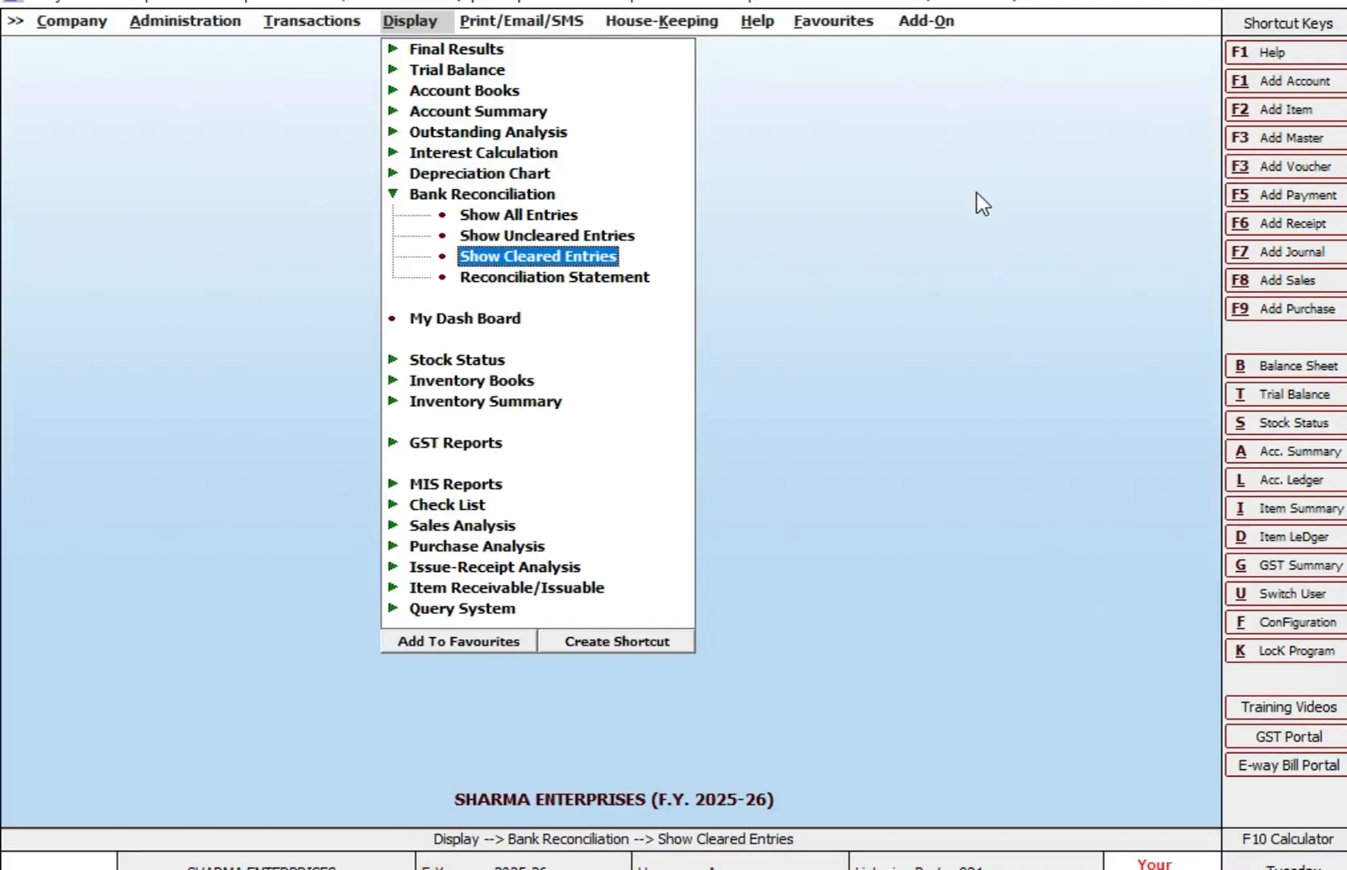
Step: View the Bank Reconciliation Statement of SBI CURRENT ACCOUNT from 01-04-2025 to 25-04-2025, compare ledger and actual balances, and close it
{"action": "key", "text": "Down"}
{"action": "key", "text": "Return"}
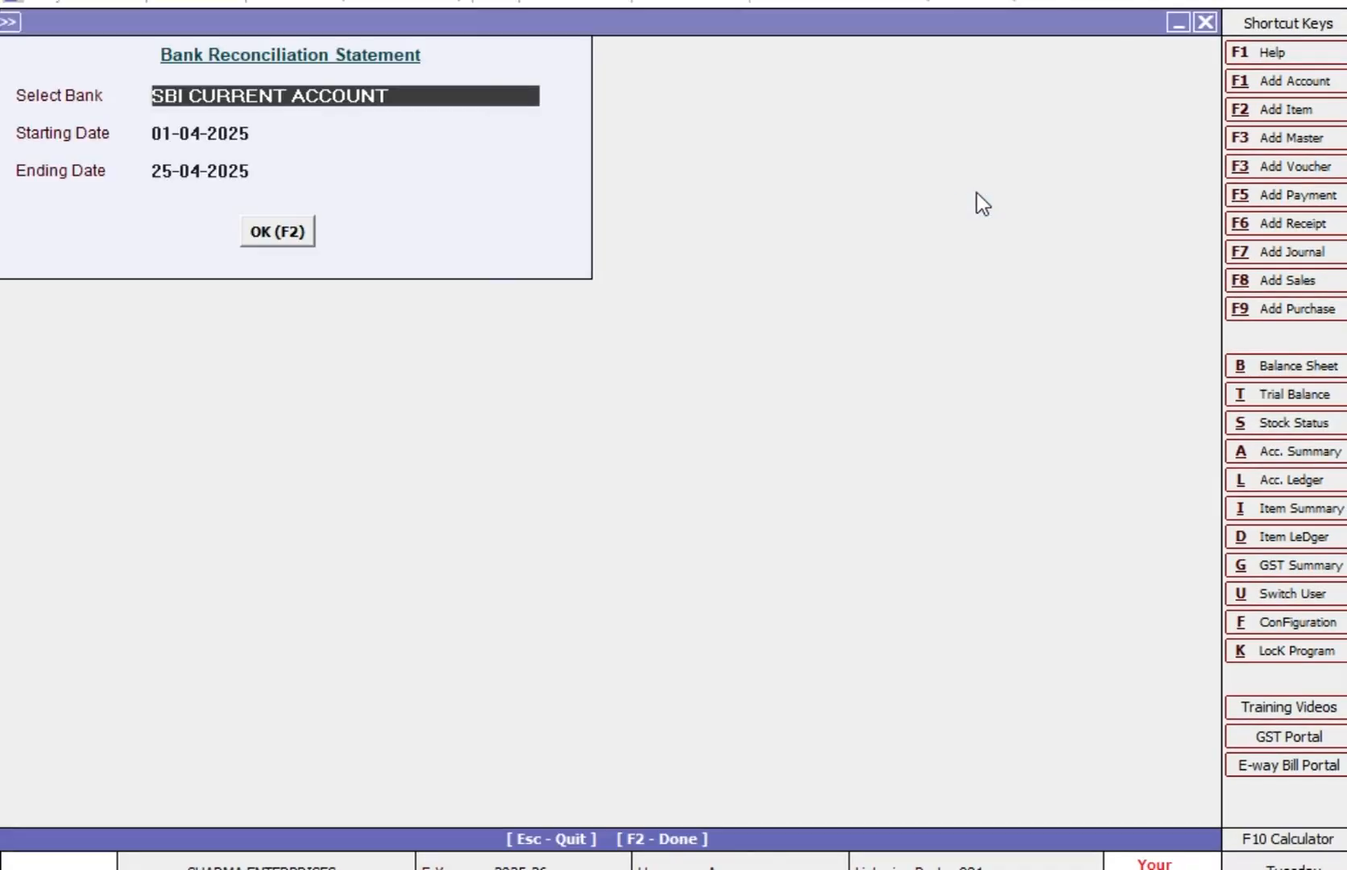
{"action": "key", "text": "Return"}
{"action": "key", "text": "Return"}
{"action": "key", "text": "Return"}
{"action": "key", "text": "Return"}
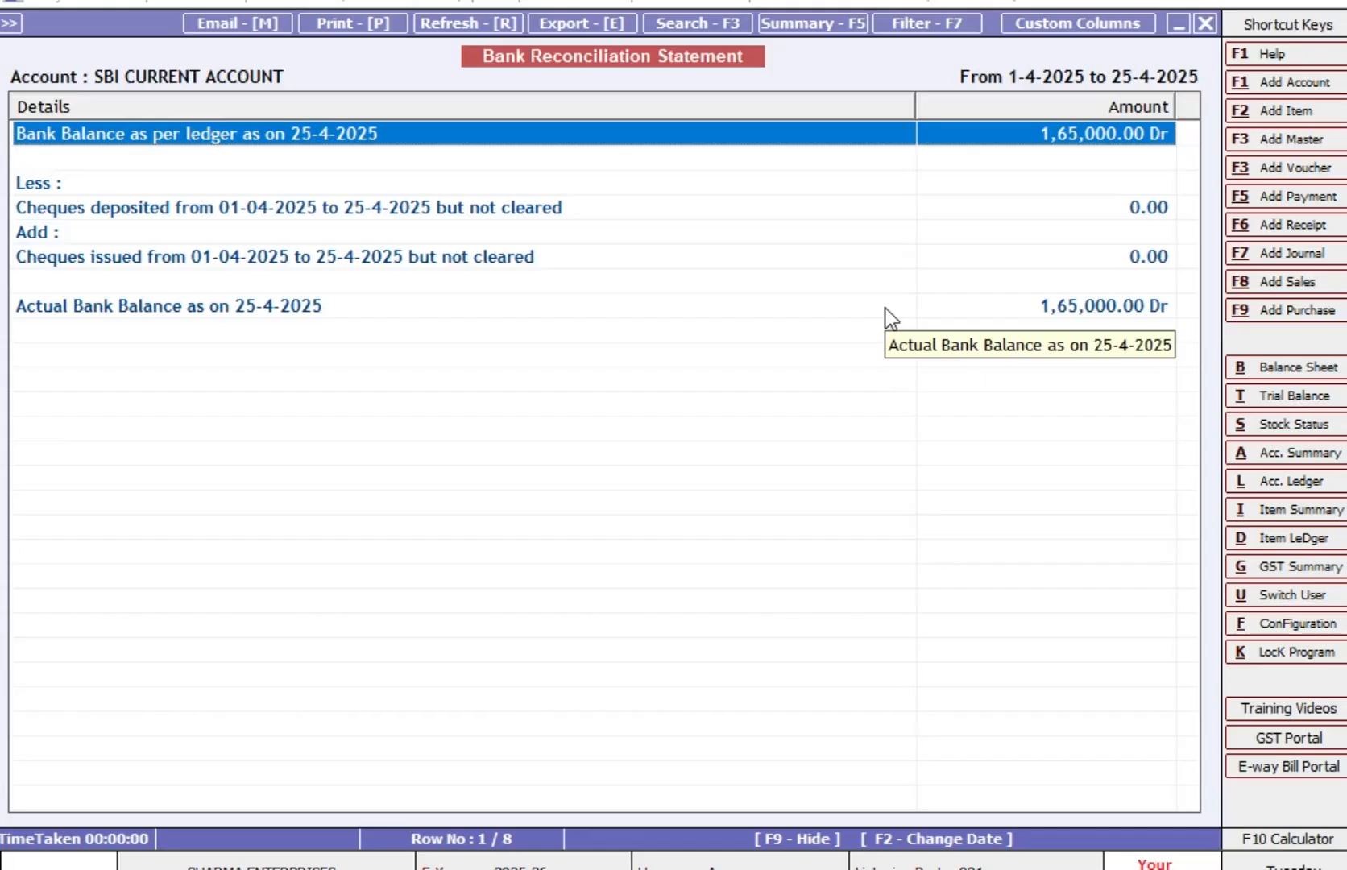
{"action": "key", "text": "Escape"}
{"action": "key", "text": "Escape"}
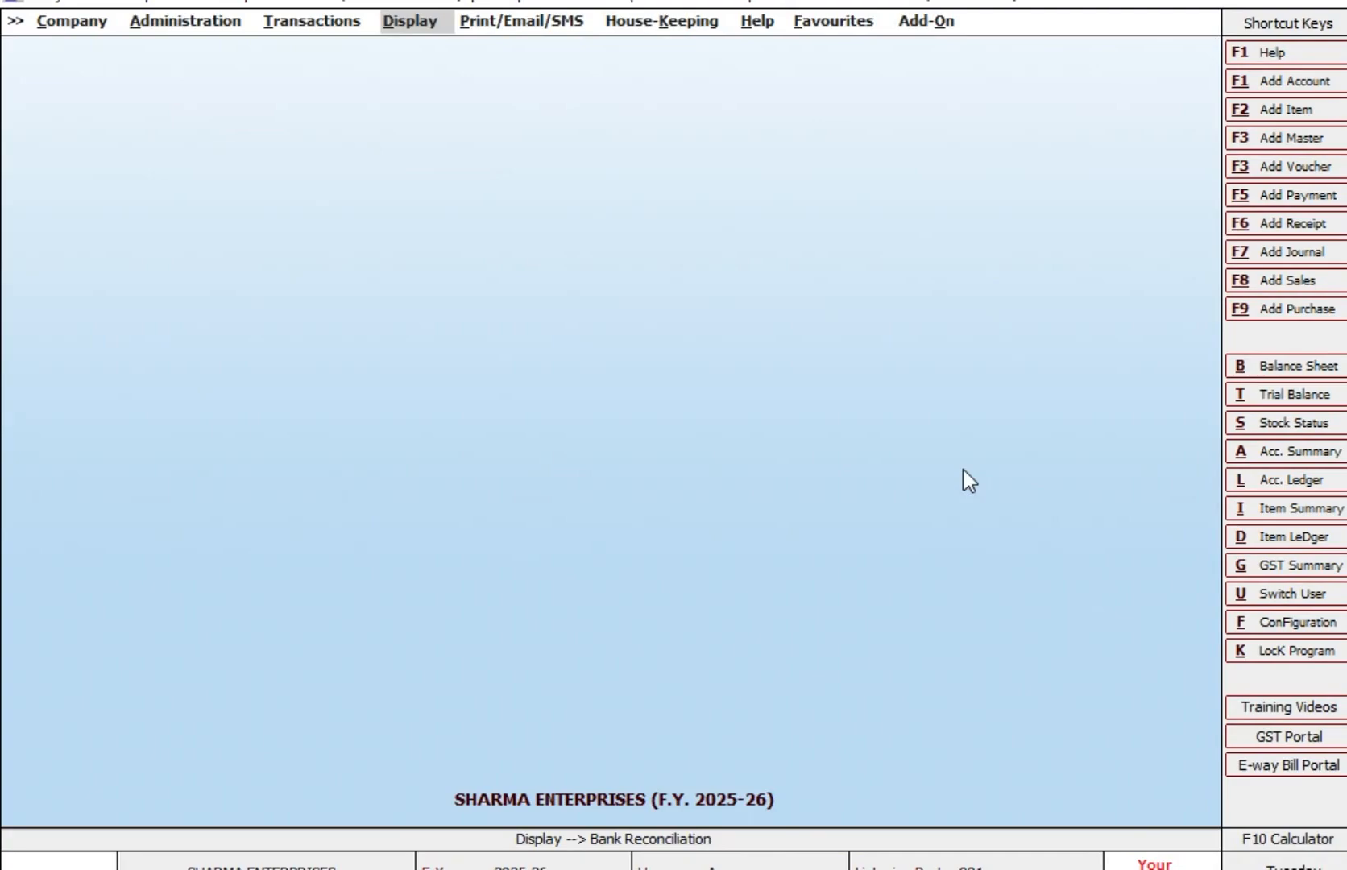
Step: Review the account ledger of MR ABC (SALES PARTY) from 01-04-2025 to 25-04-2025 with full dates shown, then close it, keeping the company open
{"action": "type", "text": "l"}
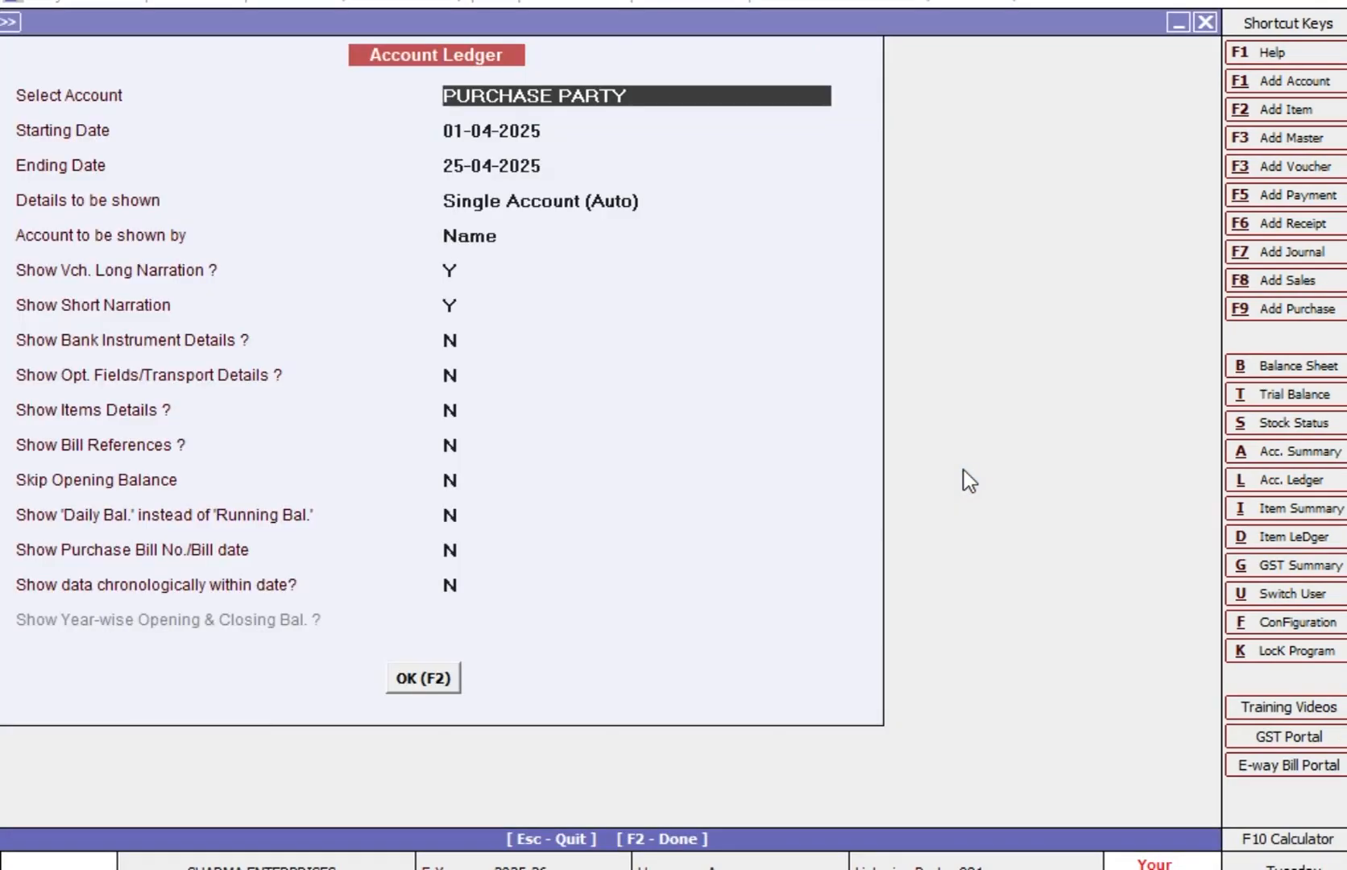
{"action": "type", "text": "mr"}
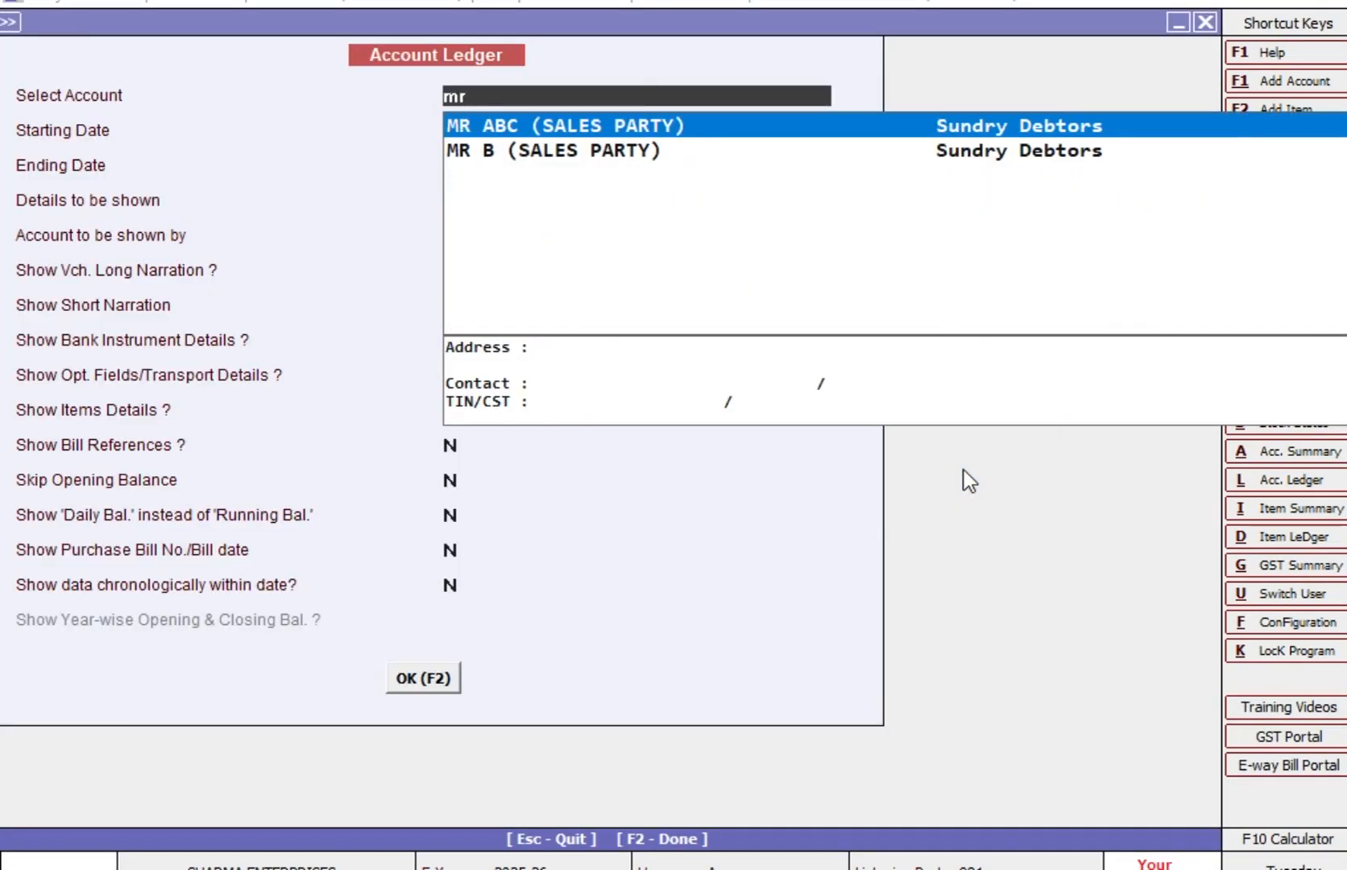
{"action": "key", "text": "Return"}
{"action": "key", "text": "Return"}
{"action": "key", "text": "Return"}
{"action": "key", "text": "Return"}
{"action": "key", "text": "Return"}
{"action": "key", "text": "Return"}
{"action": "key", "text": "Return"}
{"action": "key", "text": "Return"}
{"action": "key", "text": "Return"}
{"action": "key", "text": "Return"}
{"action": "key", "text": "Return"}
{"action": "key", "text": "Return"}
{"action": "key", "text": "Return"}
{"action": "key", "text": "Return"}
{"action": "key", "text": "Return"}
{"action": "key", "text": "Return"}
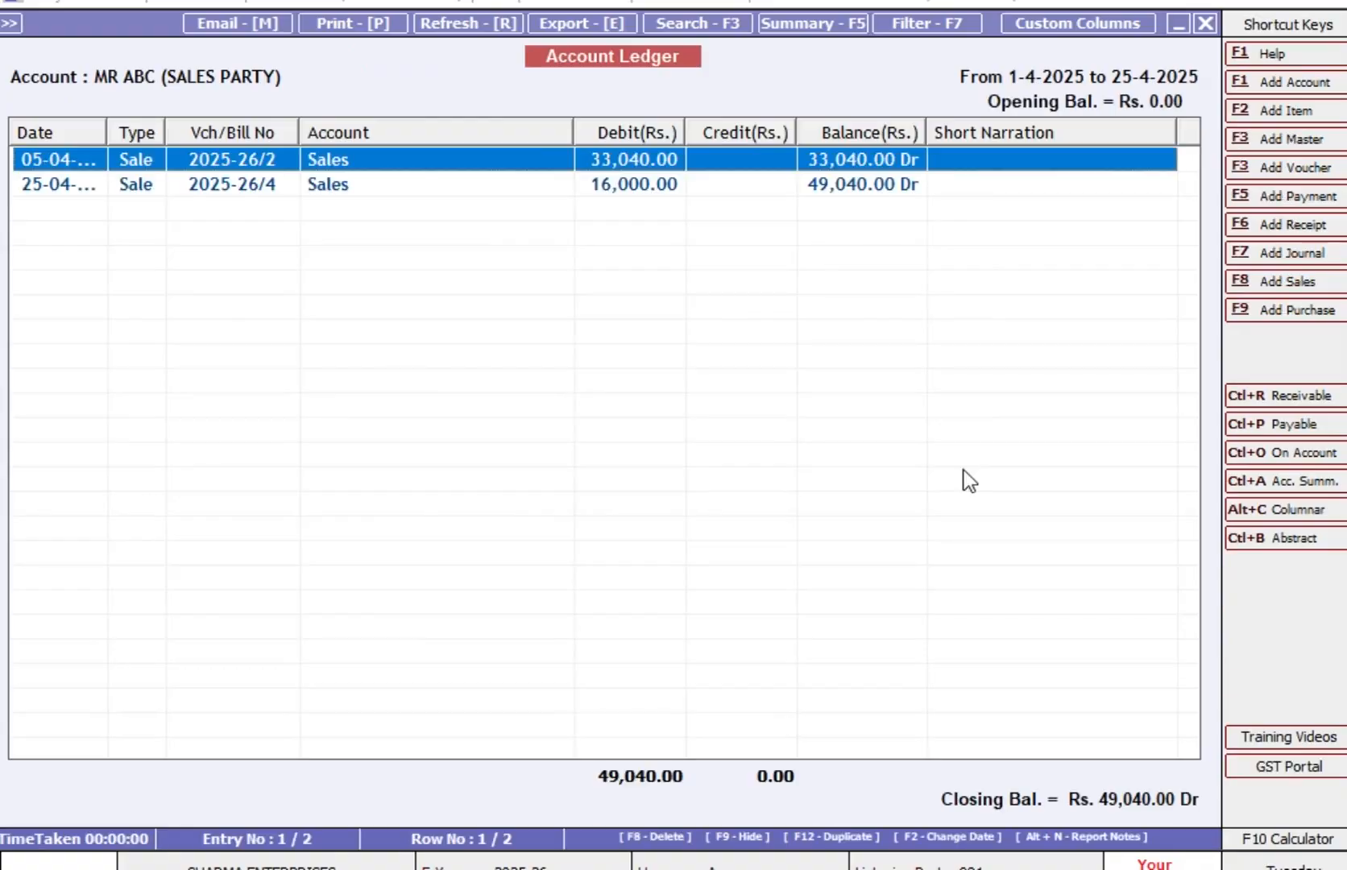
{"action": "left_click_drag", "start_coordinate": [104, 120], "coordinate": [149, 127]}
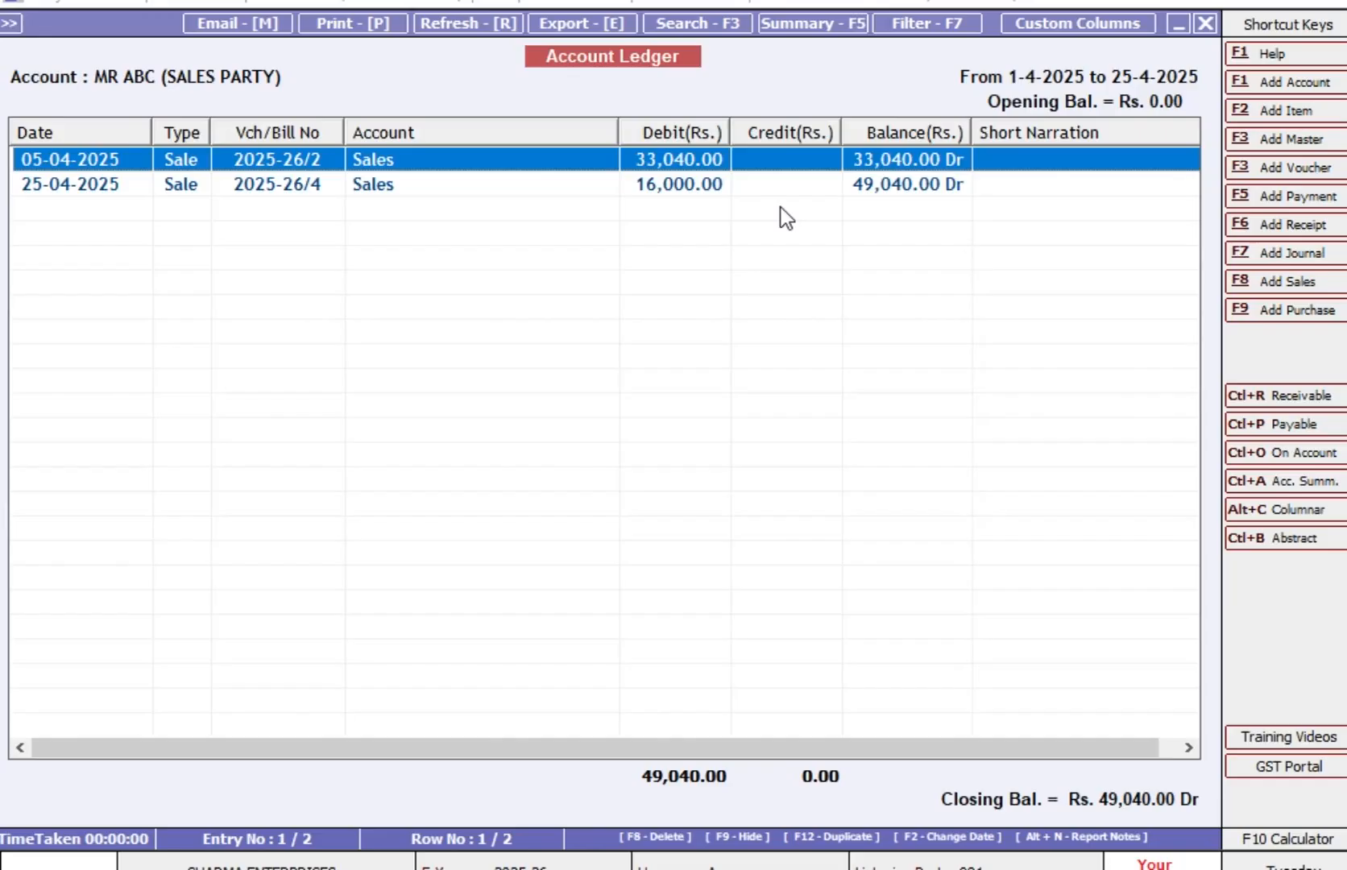
{"action": "key", "text": "Escape"}
{"action": "key", "text": "Escape"}
{"action": "key", "text": "Escape"}
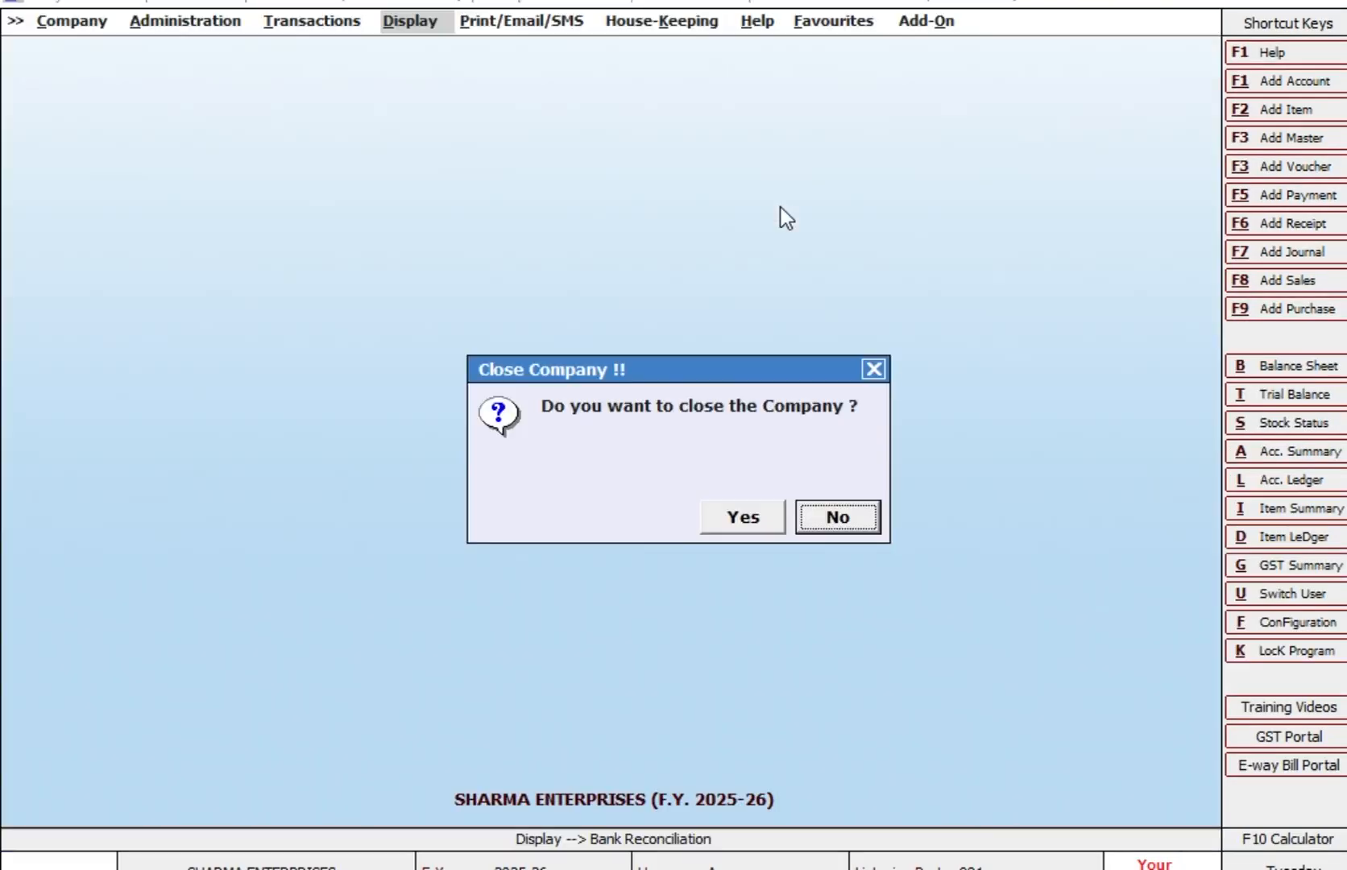
{"action": "key", "text": "Escape"}
Step: Start a new receipt voucher in the Main series dated 10-04-2025 with GST nature Not Applicable
{"action": "key", "text": "Left"}
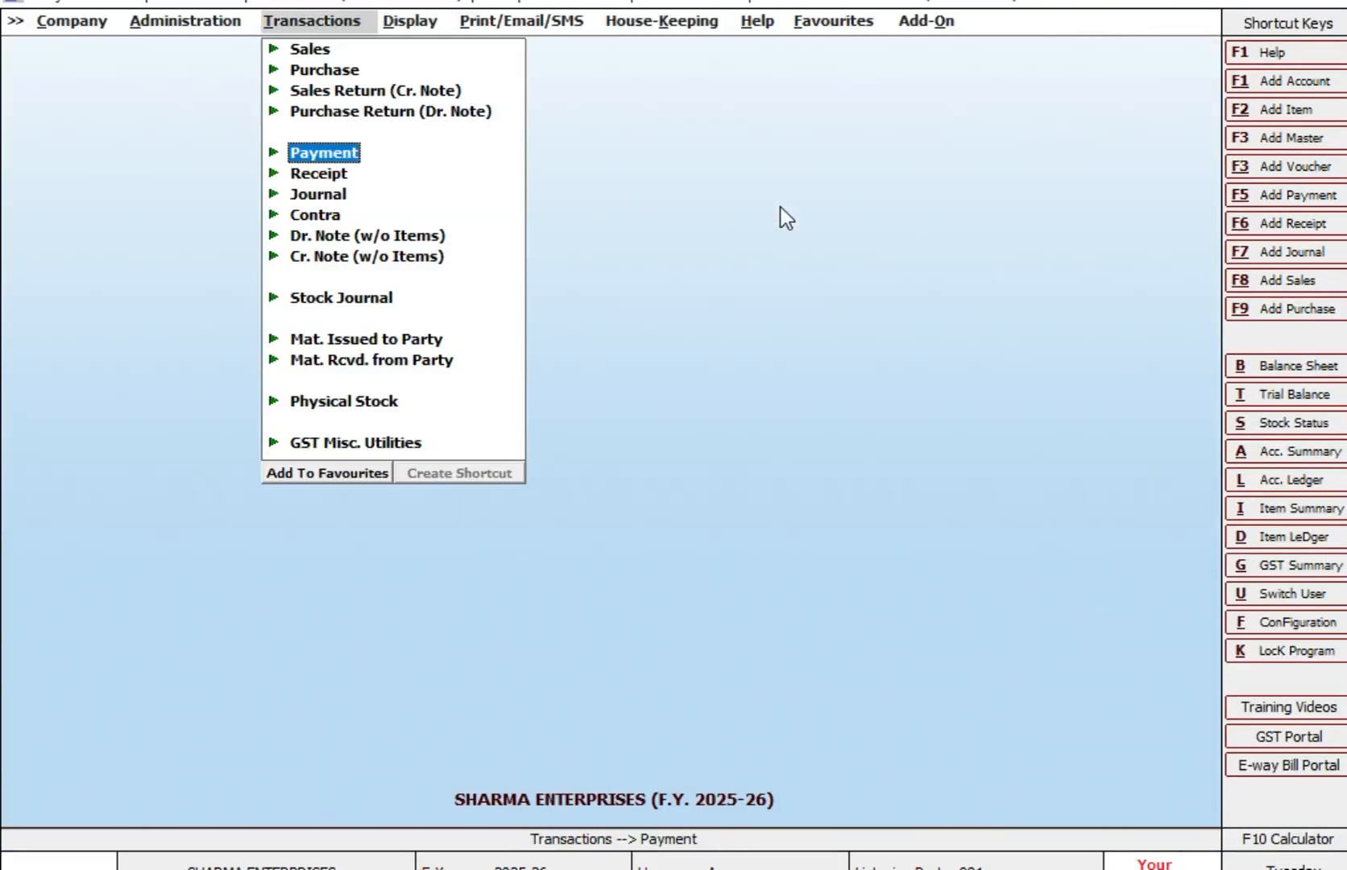
{"action": "key", "text": "Down"}
{"action": "key", "text": "Return"}
{"action": "key", "text": "Return"}
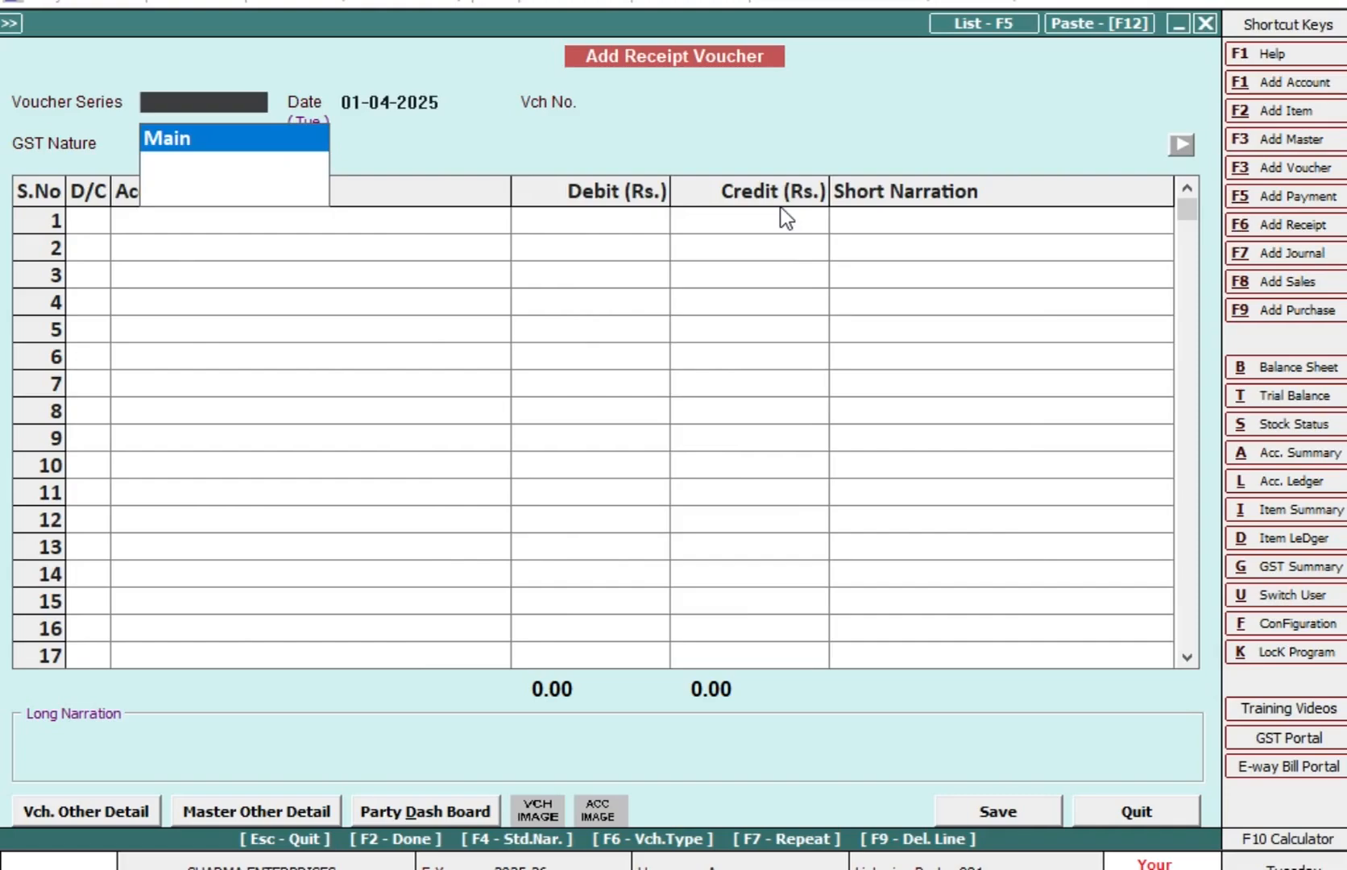
{"action": "key", "text": "Return"}
{"action": "type", "text": "10-04"}
{"action": "key", "text": "Return"}
{"action": "key", "text": "Return"}
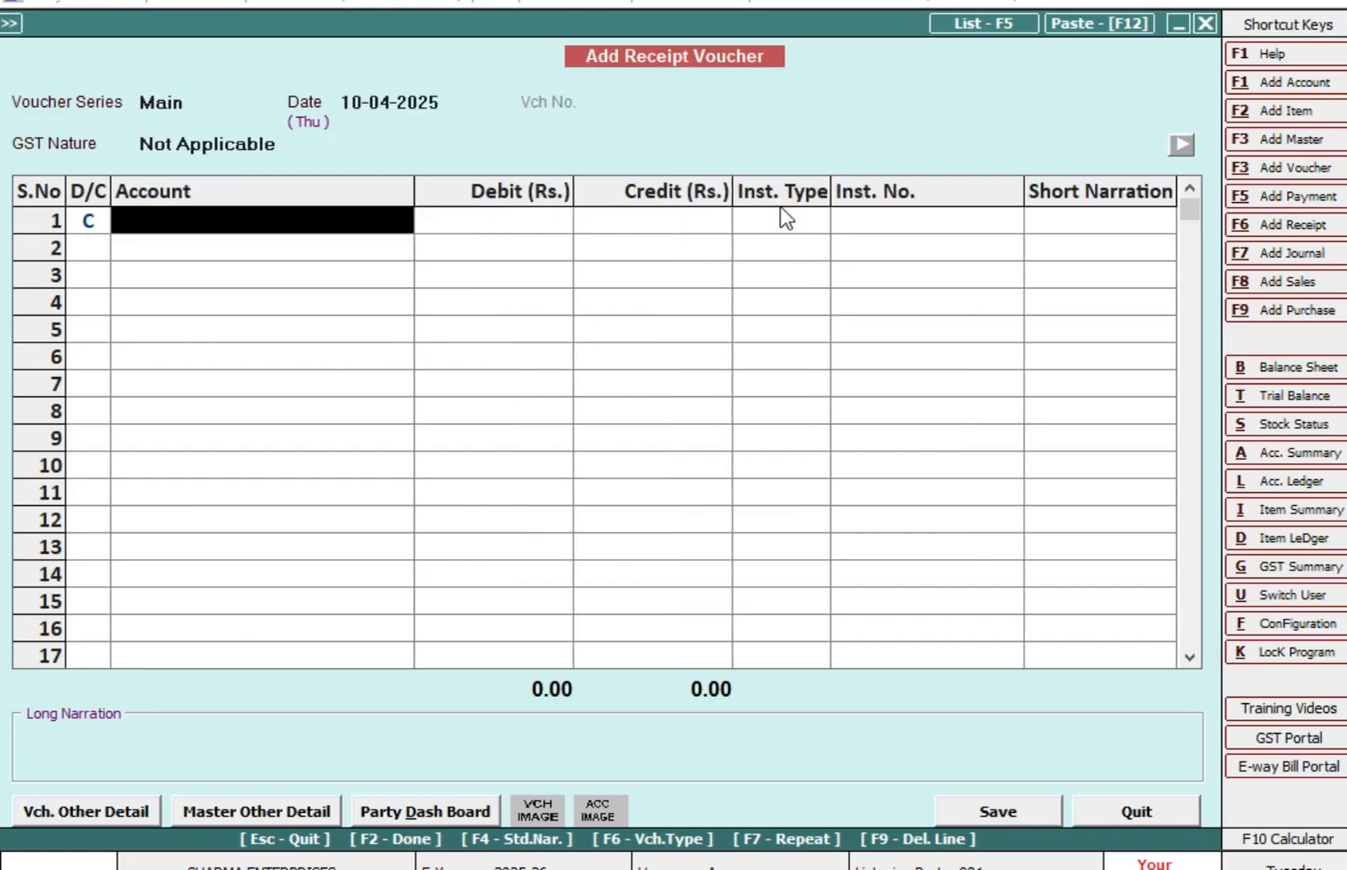
Step: Credit MR ABC (SALES PARTY) with 33,040 and adjust the full amount against bill 2025-26/2
{"action": "type", "text": "Mr"}
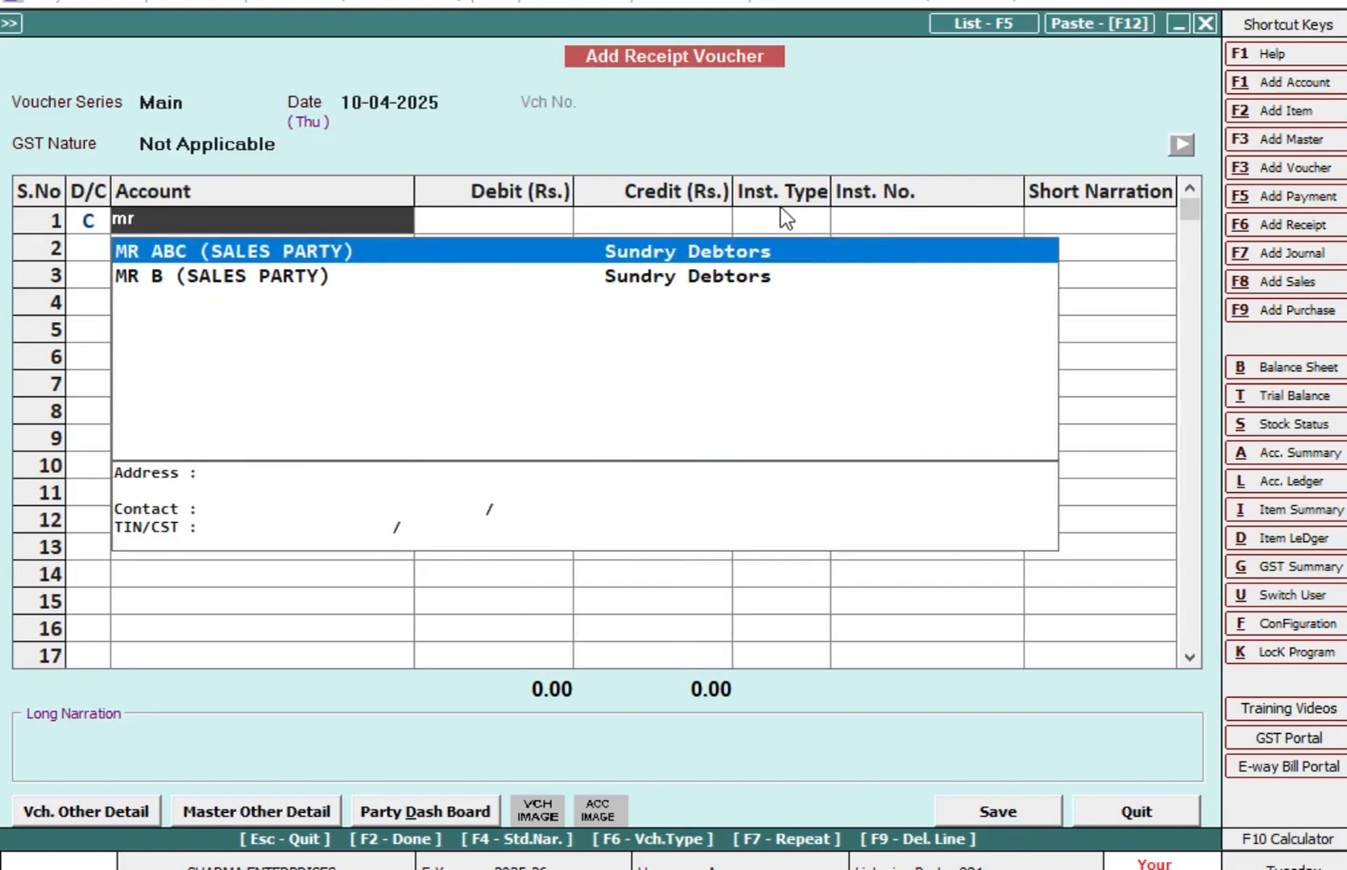
{"action": "key", "text": "Return"}
{"action": "type", "text": "33040"}
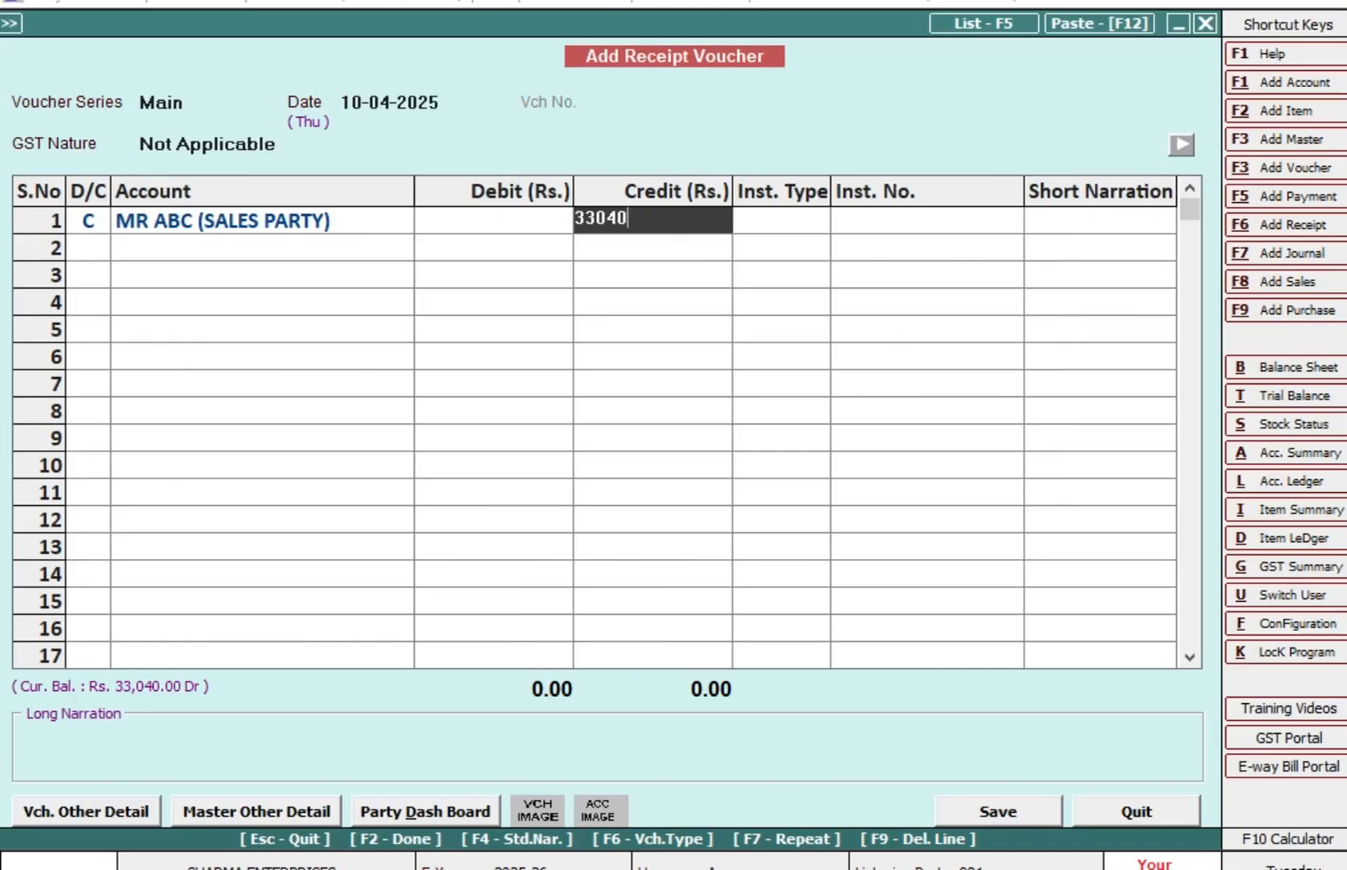
{"action": "key", "text": "Return"}
{"action": "key", "text": "Return"}
{"action": "key", "text": "Return"}
{"action": "key", "text": "Return"}
{"action": "key", "text": "Return"}
{"action": "key", "text": "Return"}
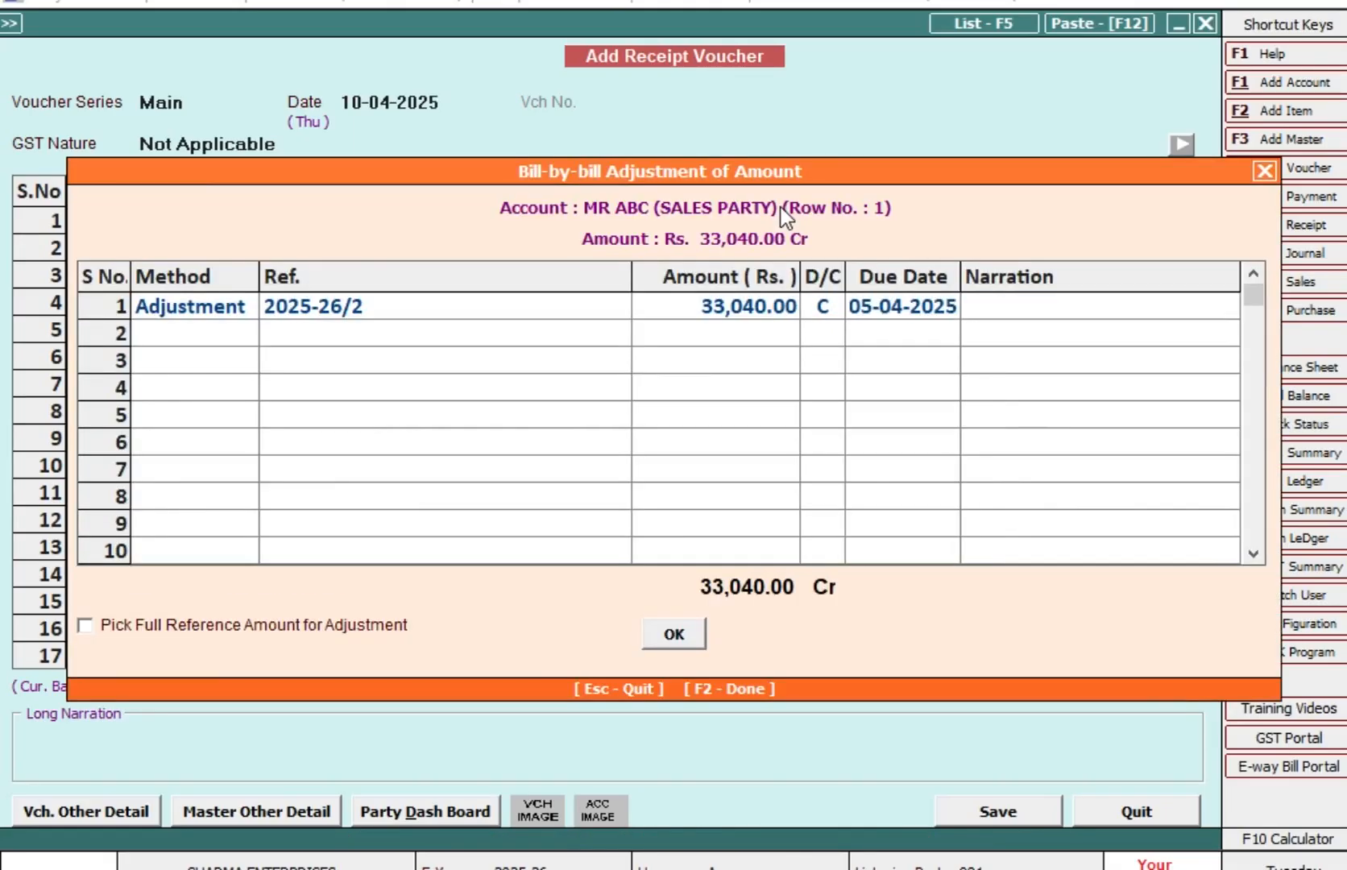
{"action": "key", "text": "Return"}
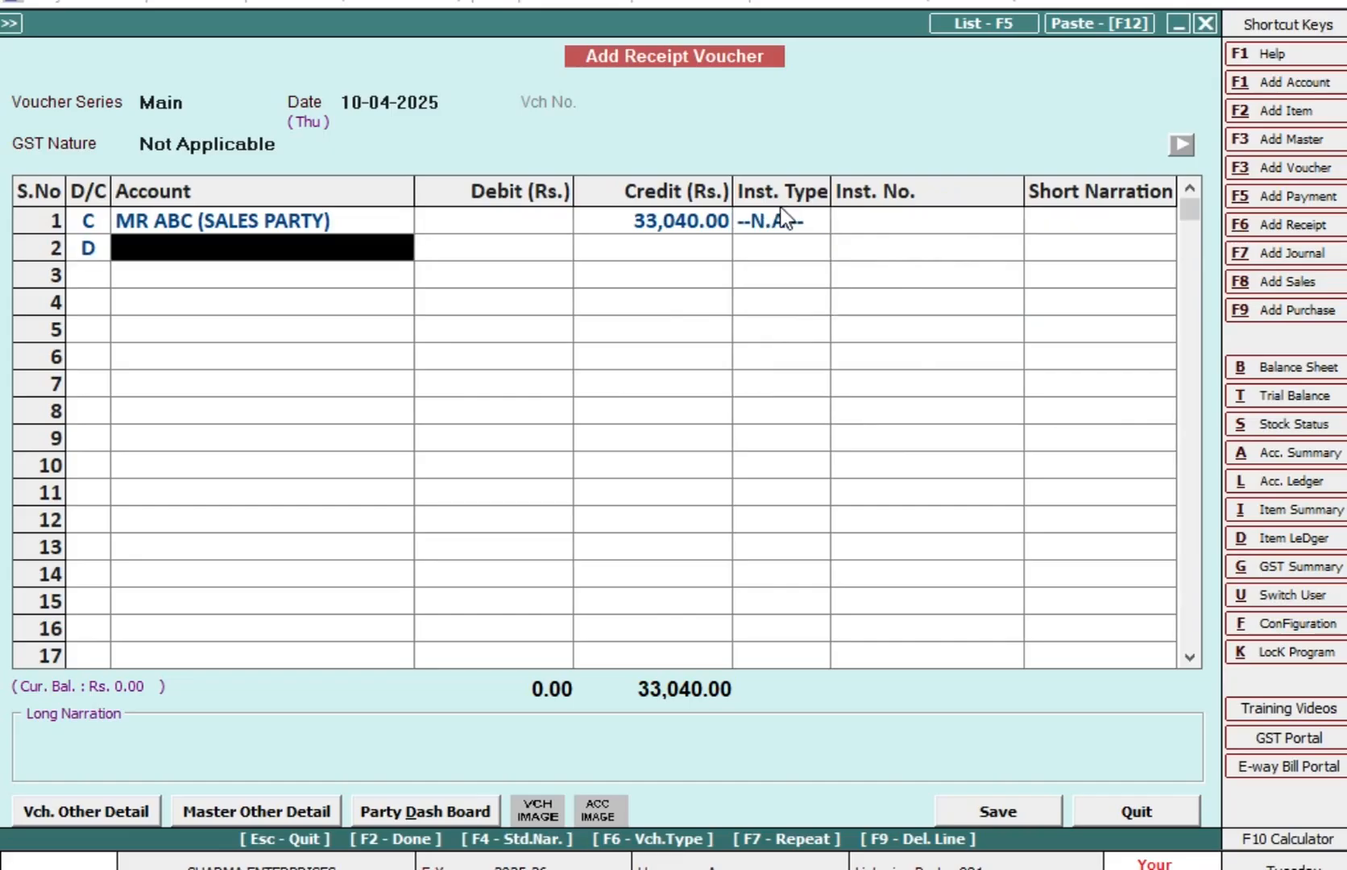
Step: Debit SBI CURRENT ACCOUNT with 33,040 and enter the long narration "cheque 111123"
{"action": "type", "text": "sbi"}
{"action": "key", "text": "Return"}
{"action": "key", "text": "Return"}
{"action": "key", "text": "Return"}
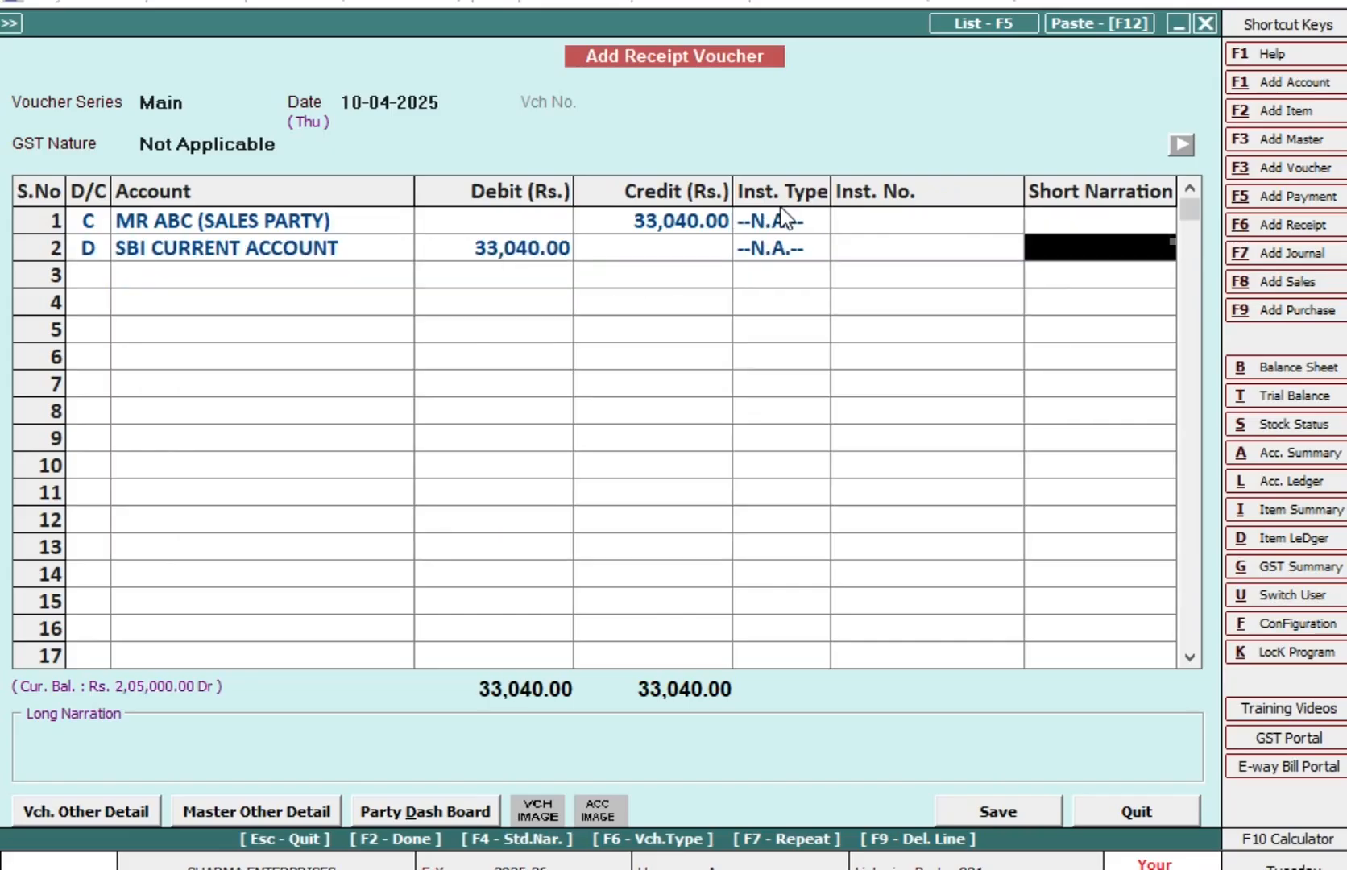
{"action": "key", "text": "Return"}
{"action": "type", "text": "ch"}
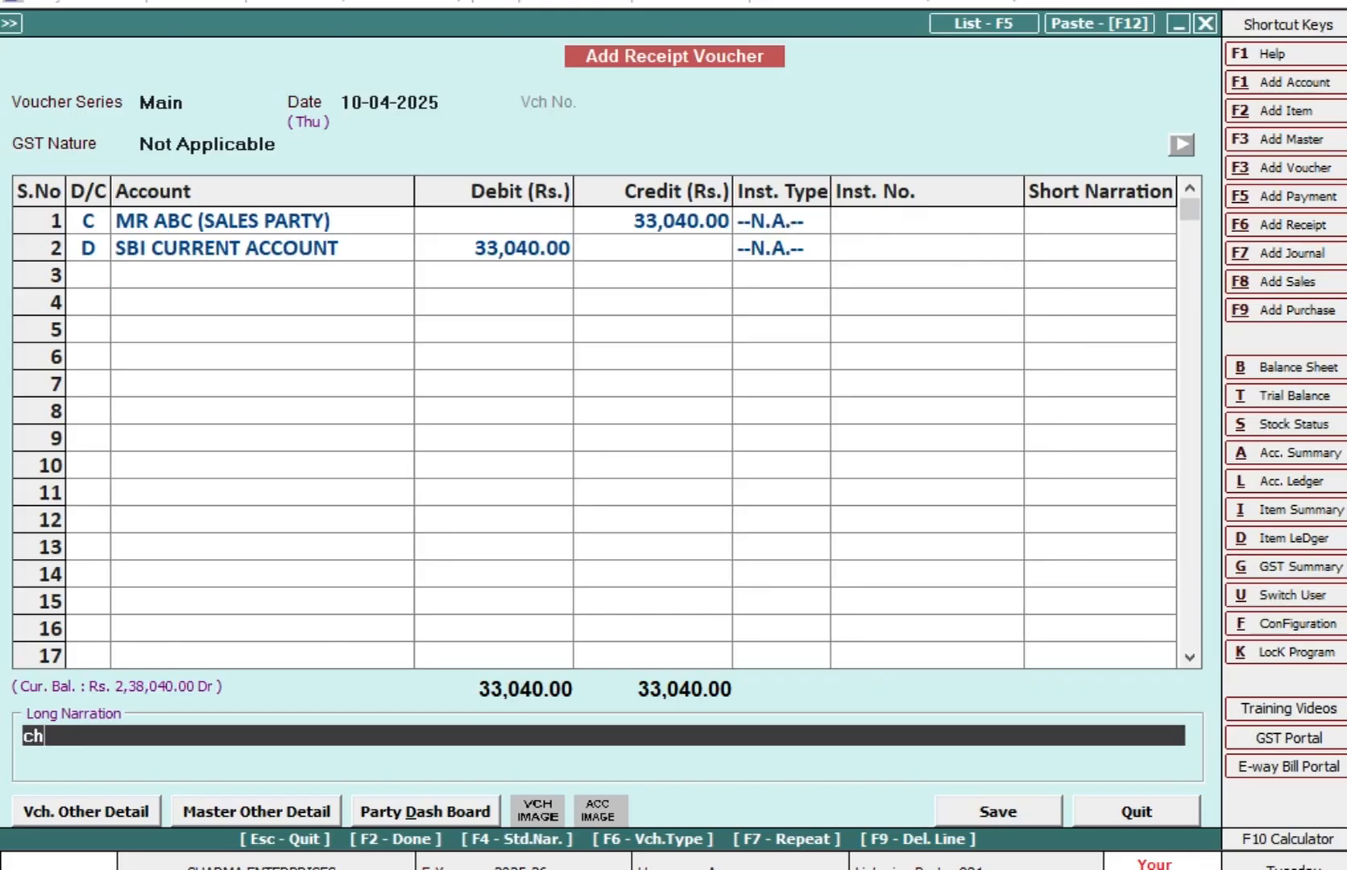
{"action": "type", "text": "eque 111123"}
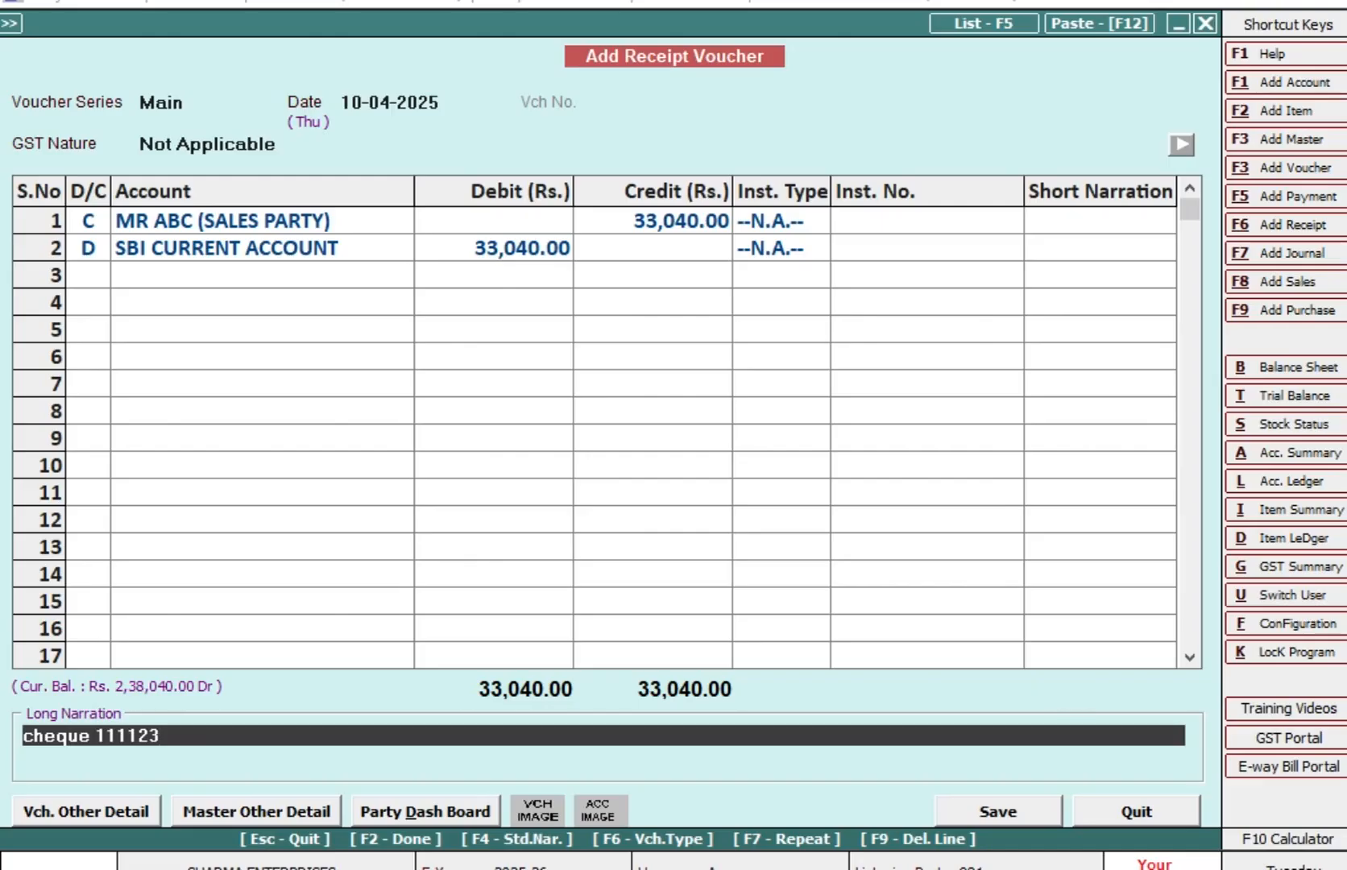
Step: Complete the narration, dismiss the Windows notification and save the 33,040 receipt voucher
{"action": "key", "text": "Return"}
{"action": "key", "text": "Return"}
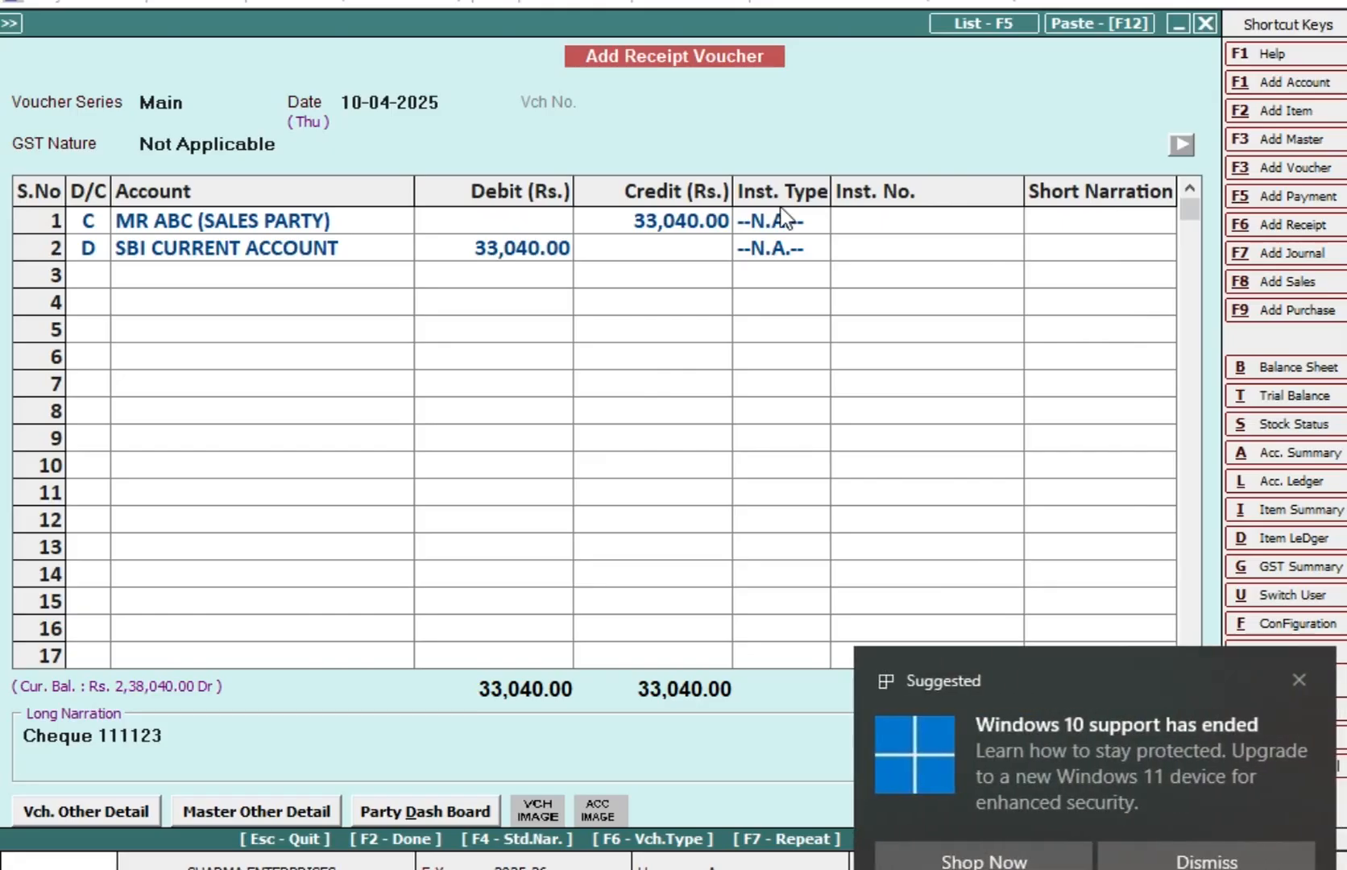
{"action": "left_click", "coordinate": [1299, 680]}
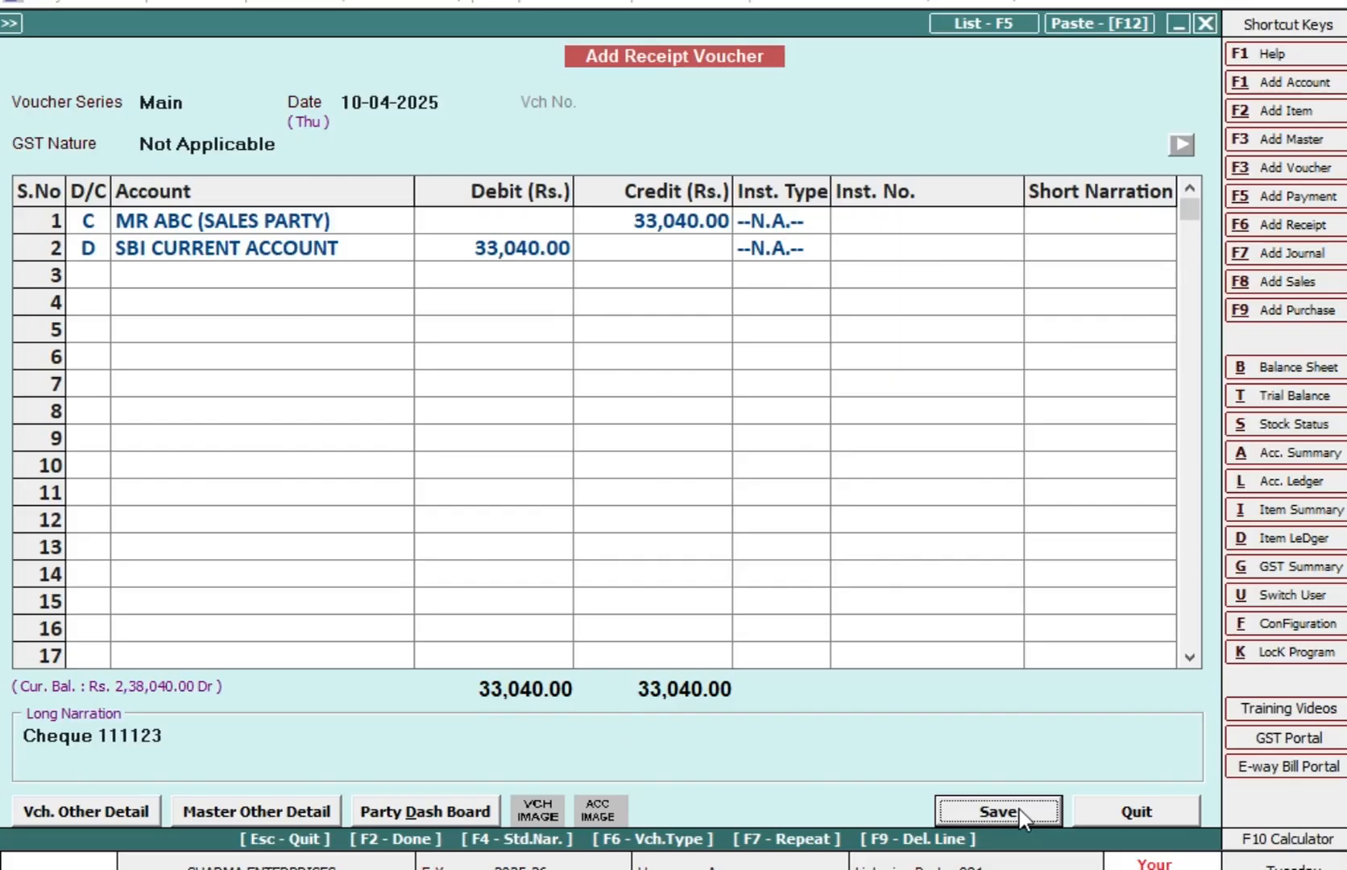
{"action": "left_click", "coordinate": [999, 811]}
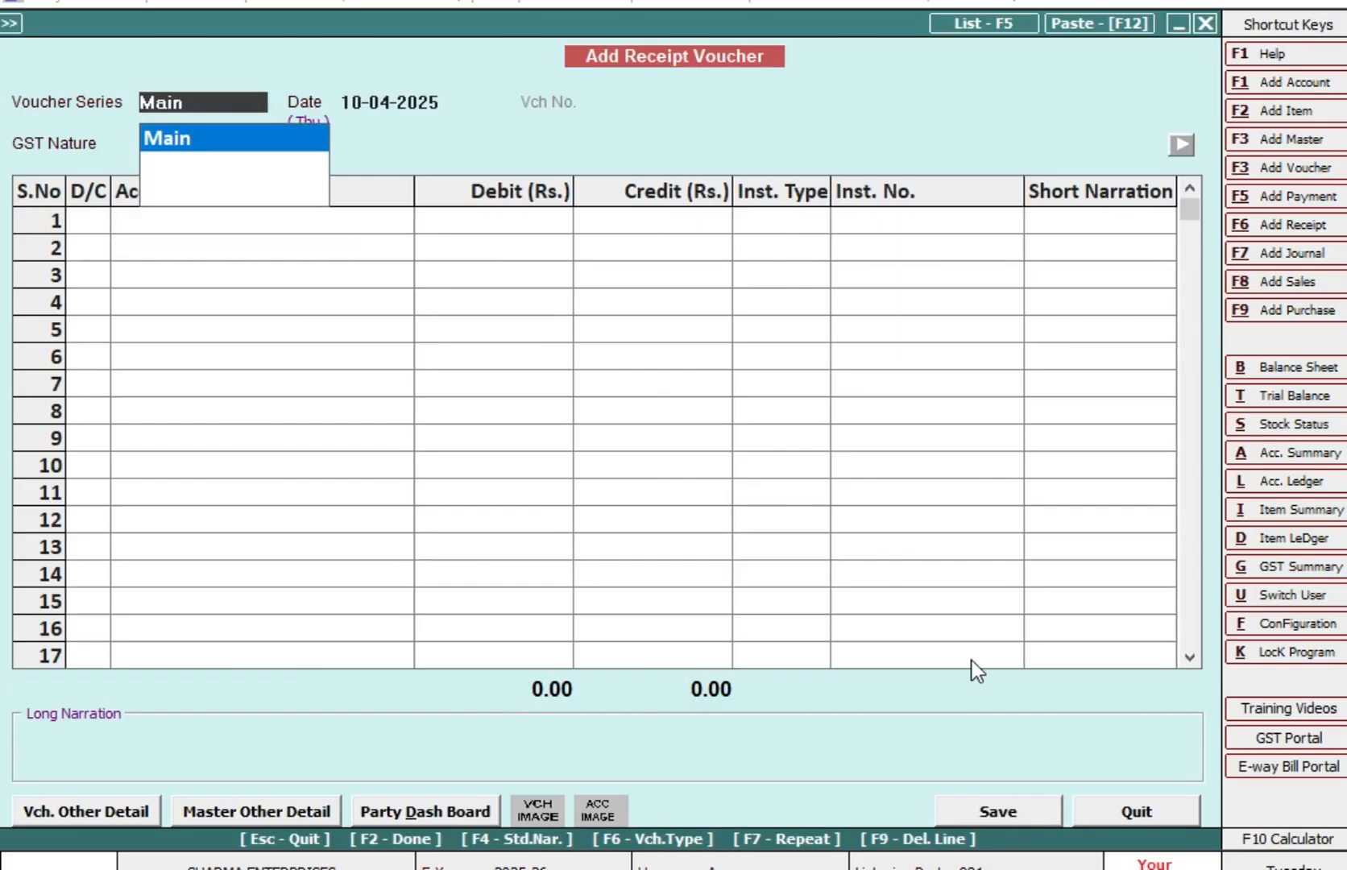
Step: Start another receipt voucher in the Main series dated 28-04-2025 with GST nature Not Applicable
{"action": "key", "text": "Return"}
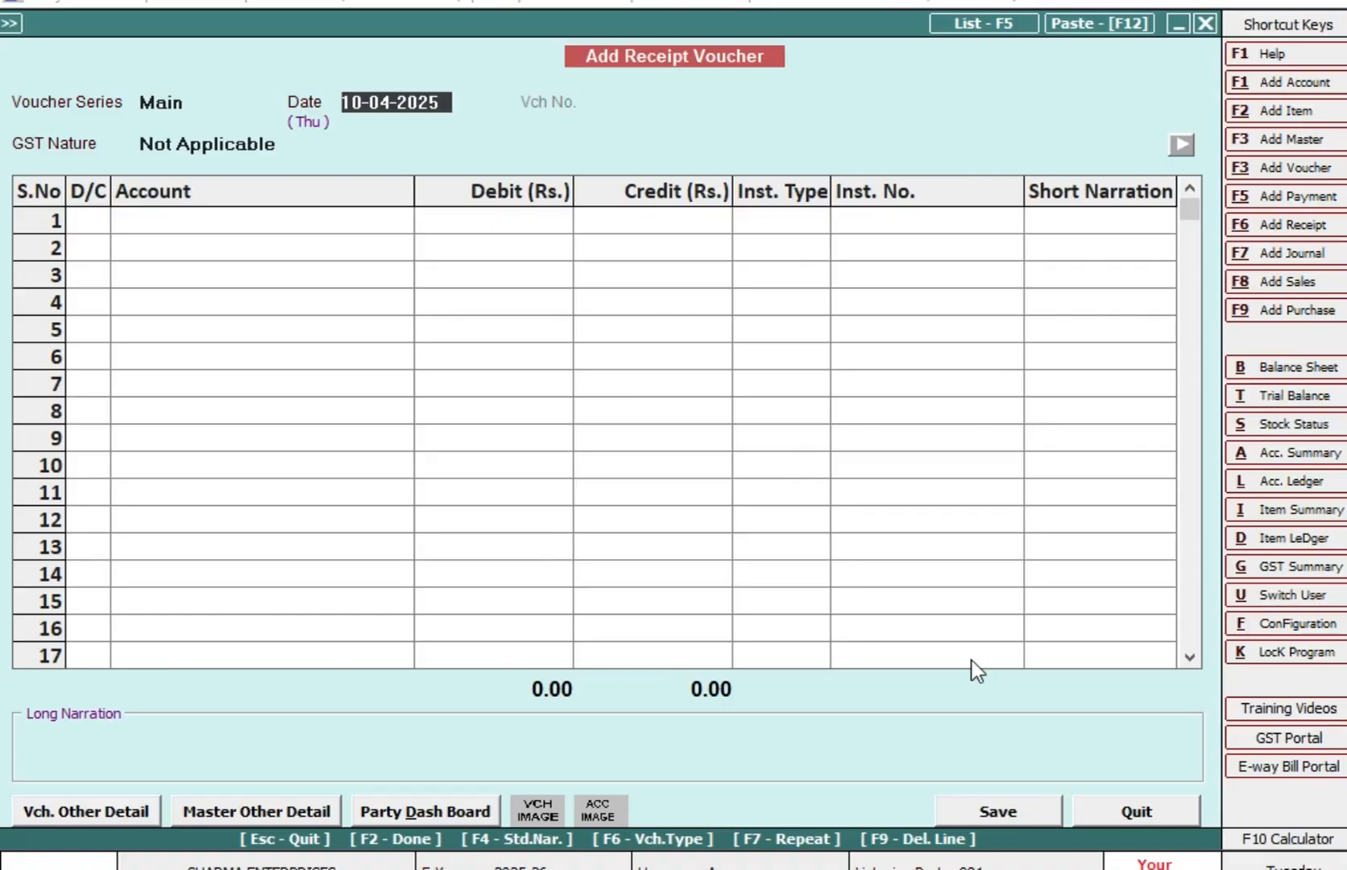
{"action": "type", "text": "28-04-2025"}
{"action": "key", "text": "Return"}
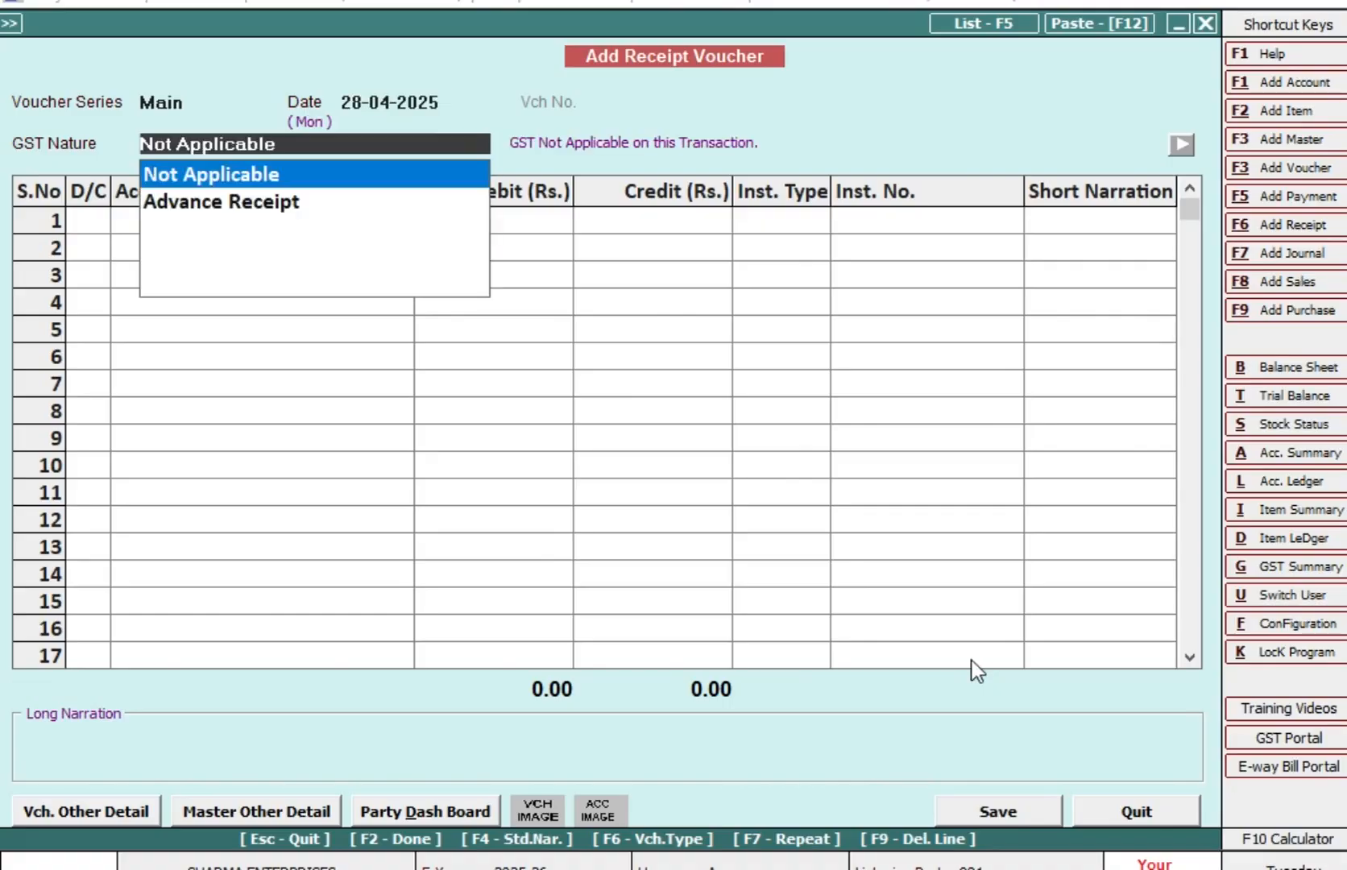
{"action": "key", "text": "Return"}
{"action": "key", "text": "Return"}
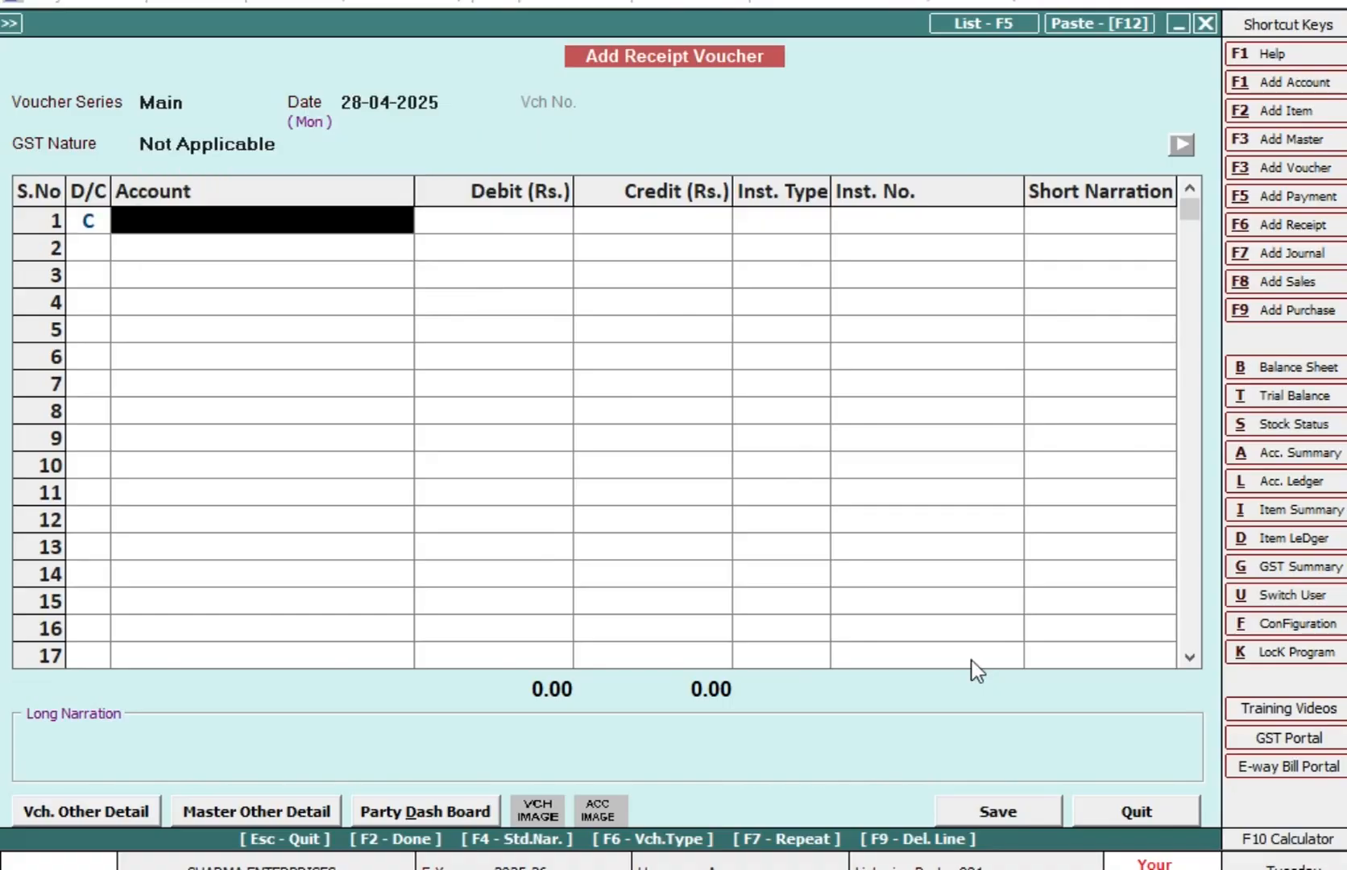
Step: Credit MR ABC (SALES PARTY) with 16,000 and adjust the full amount against the party's pending bill
{"action": "type", "text": "MR"}
{"action": "key", "text": "Return"}
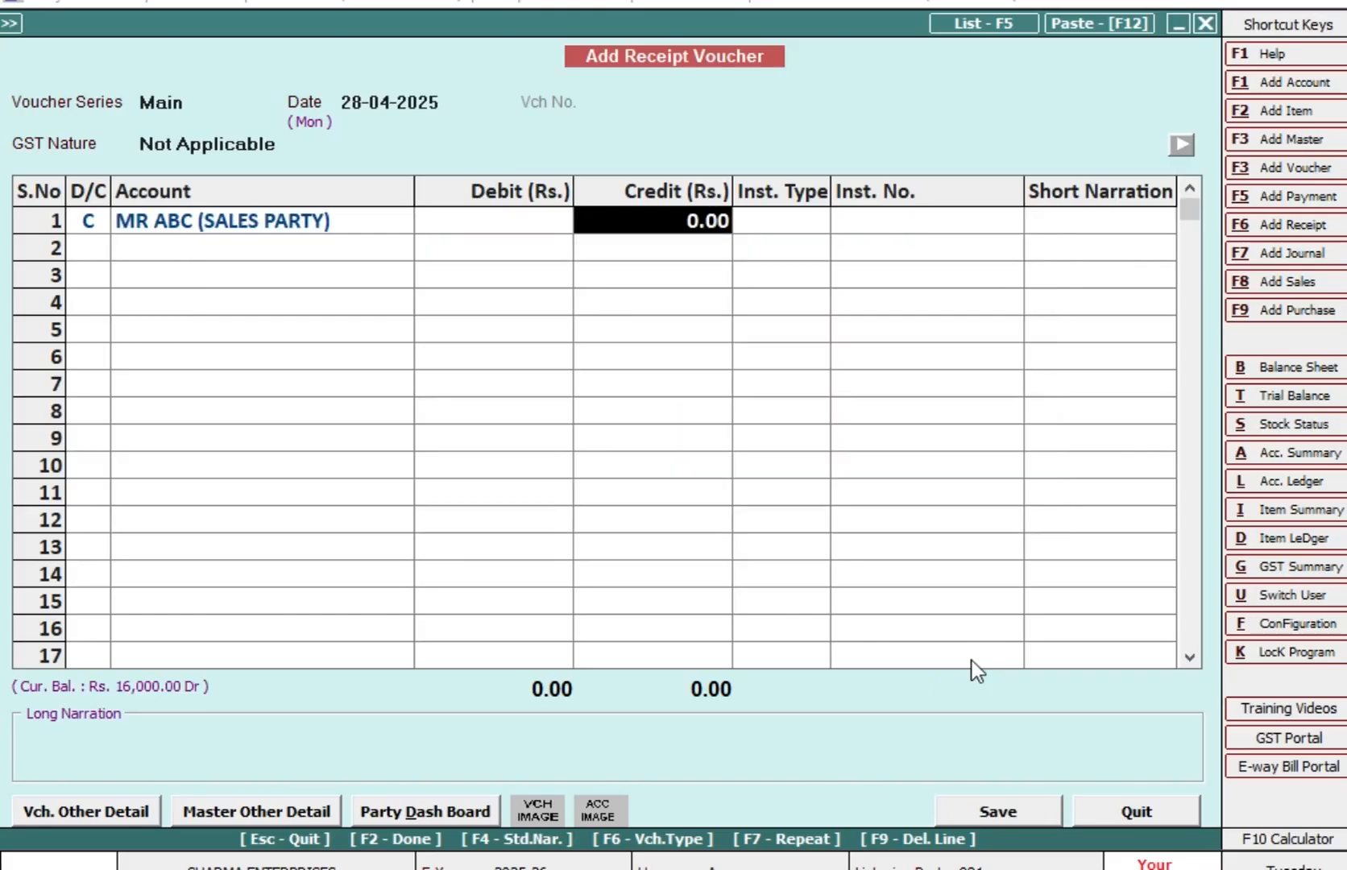
{"action": "type", "text": "16000"}
{"action": "key", "text": "Return"}
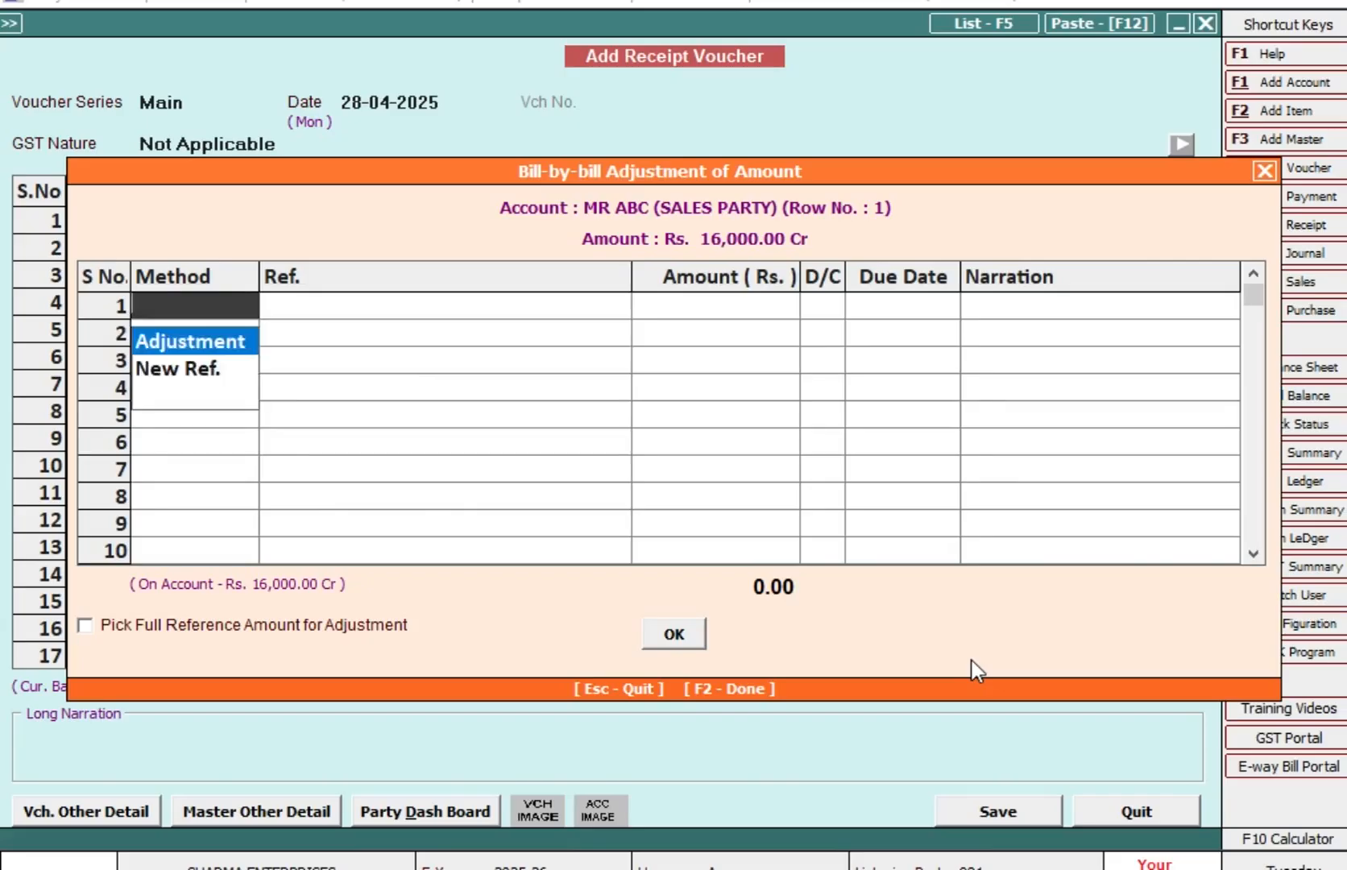
{"action": "key", "text": "Return"}
{"action": "key", "text": "Return"}
{"action": "key", "text": "Return"}
{"action": "key", "text": "Return"}
{"action": "key", "text": "Return"}
{"action": "key", "text": "Return"}
{"action": "key", "text": "Return"}
{"action": "key", "text": "Return"}
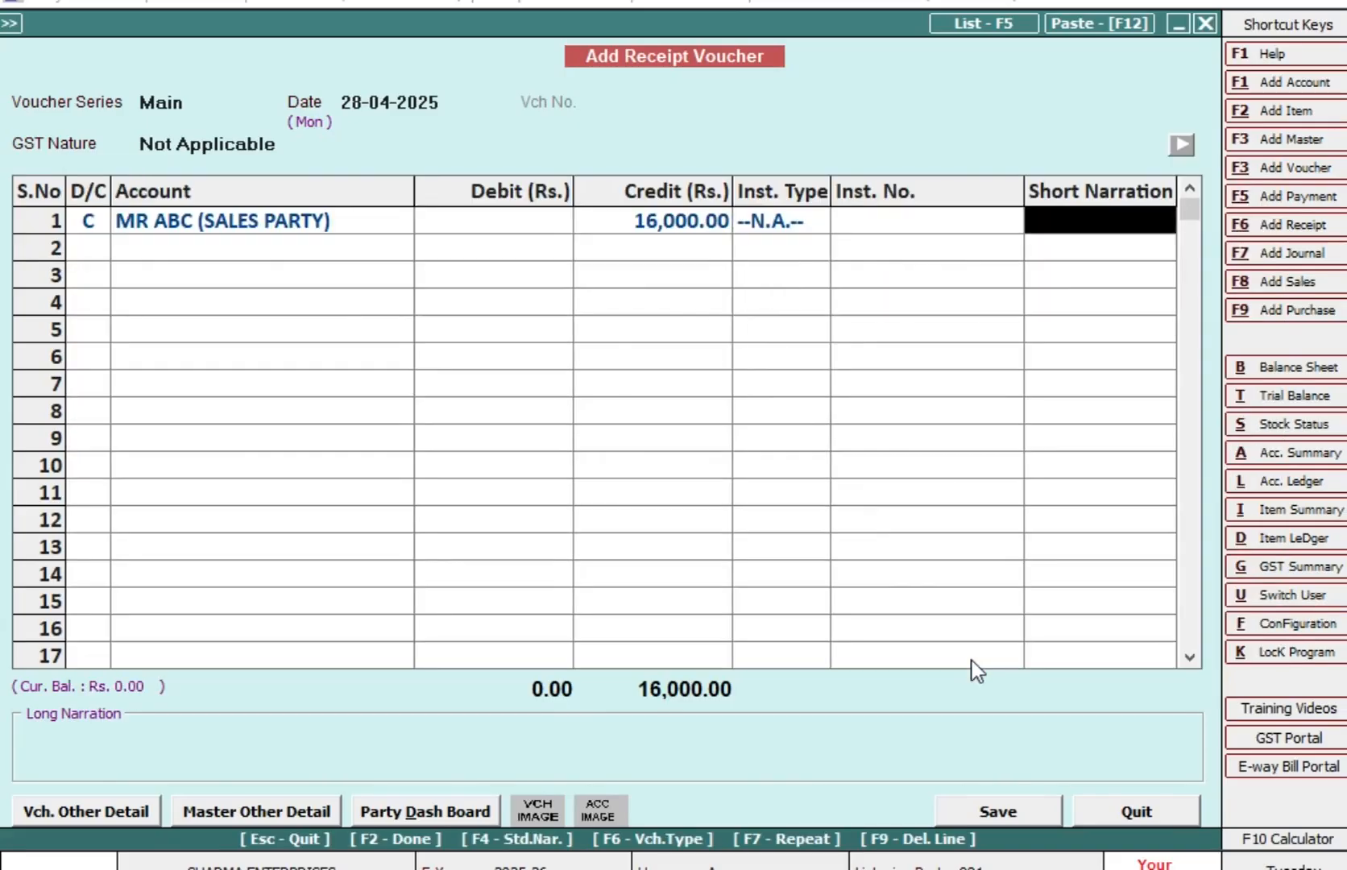
Step: Debit SBI CURRENT ACCOUNT with 16,000 and enter the long narration "Cheque no 111128"
{"action": "key", "text": "Return"}
{"action": "key", "text": "Return"}
{"action": "key", "text": "Return"}
{"action": "key", "text": "Return"}
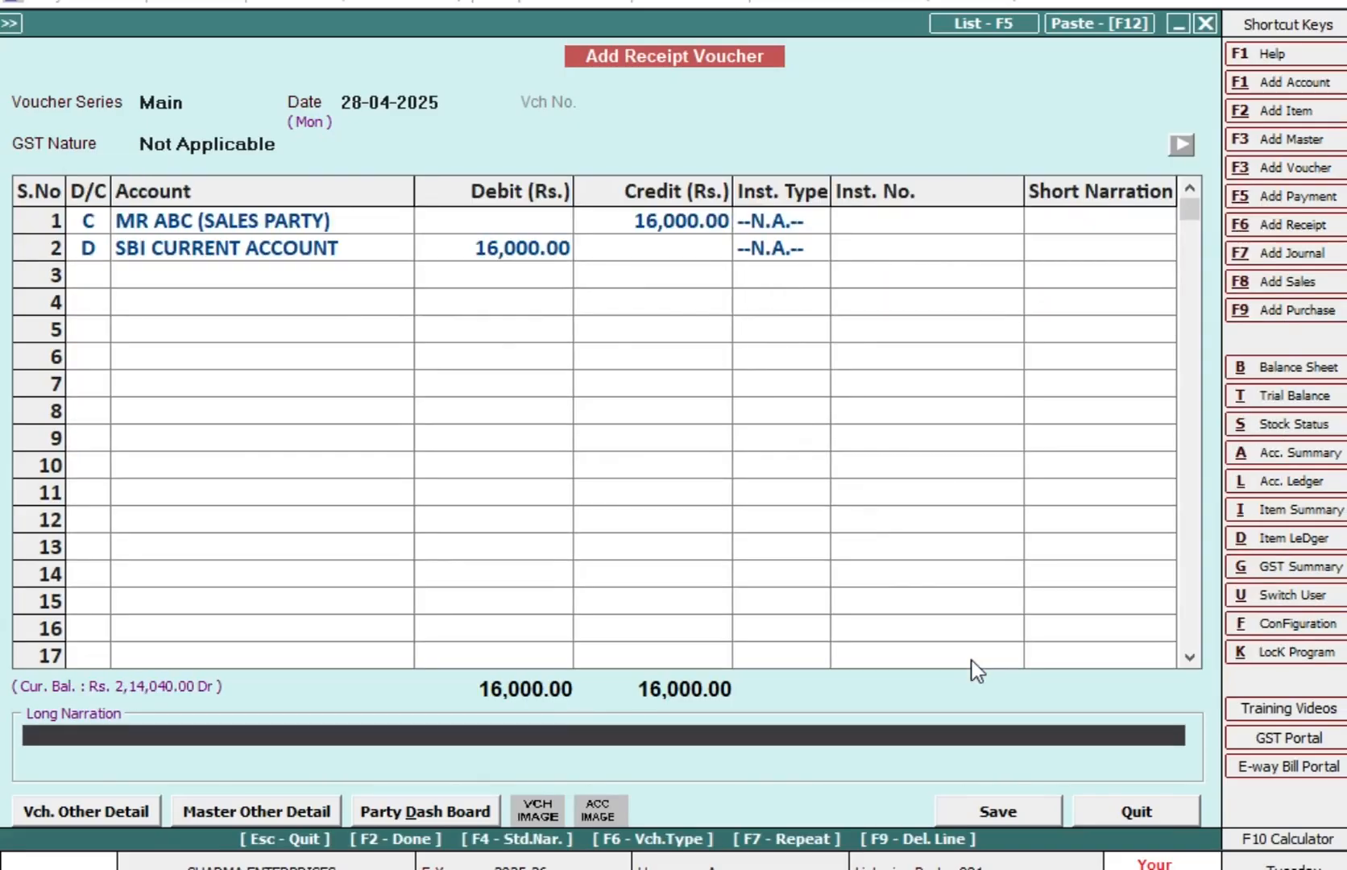
{"action": "type", "text": "Cheque no"}
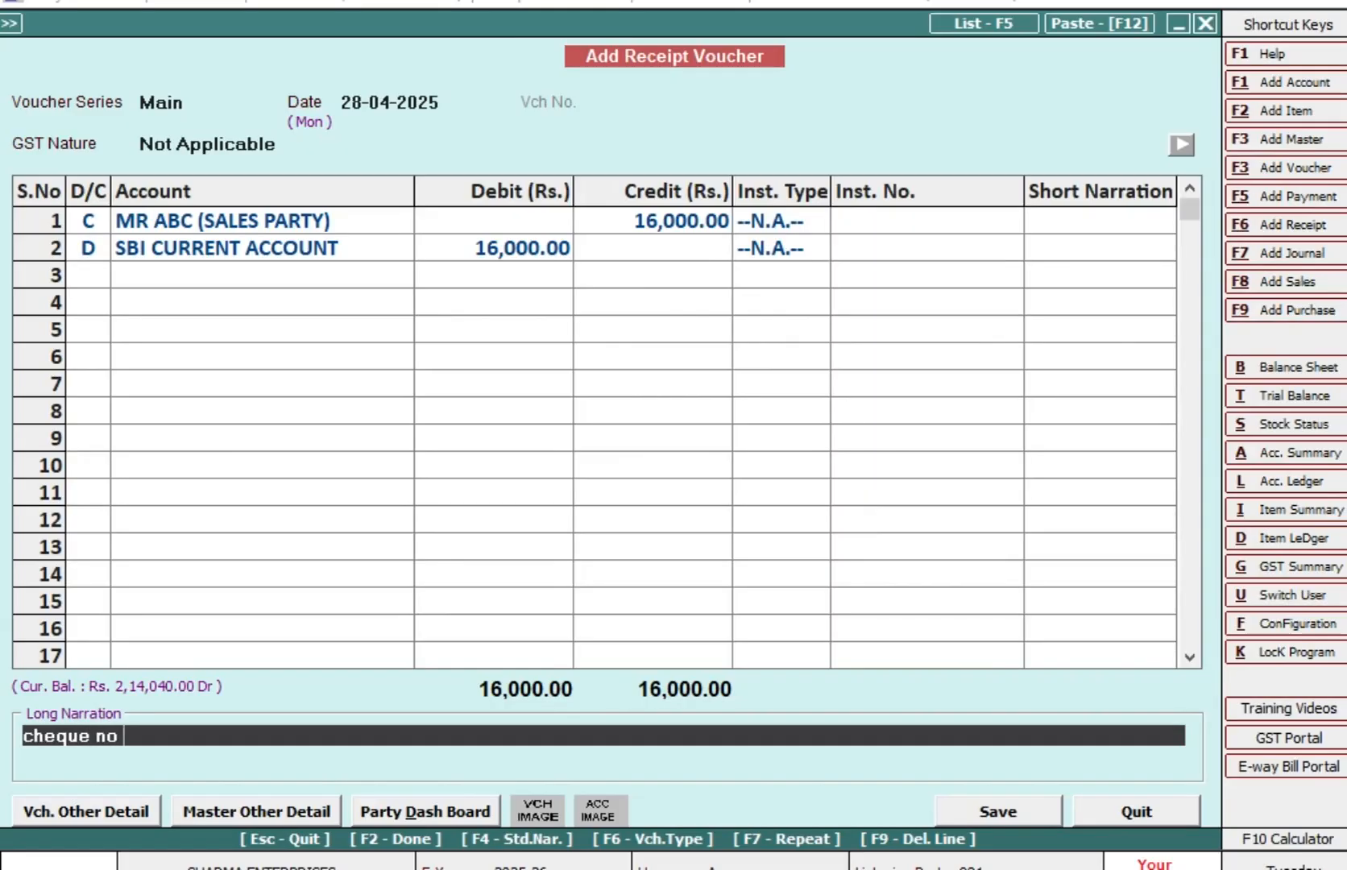
{"action": "type", "text": " 111128"}
{"action": "key", "text": "Return"}
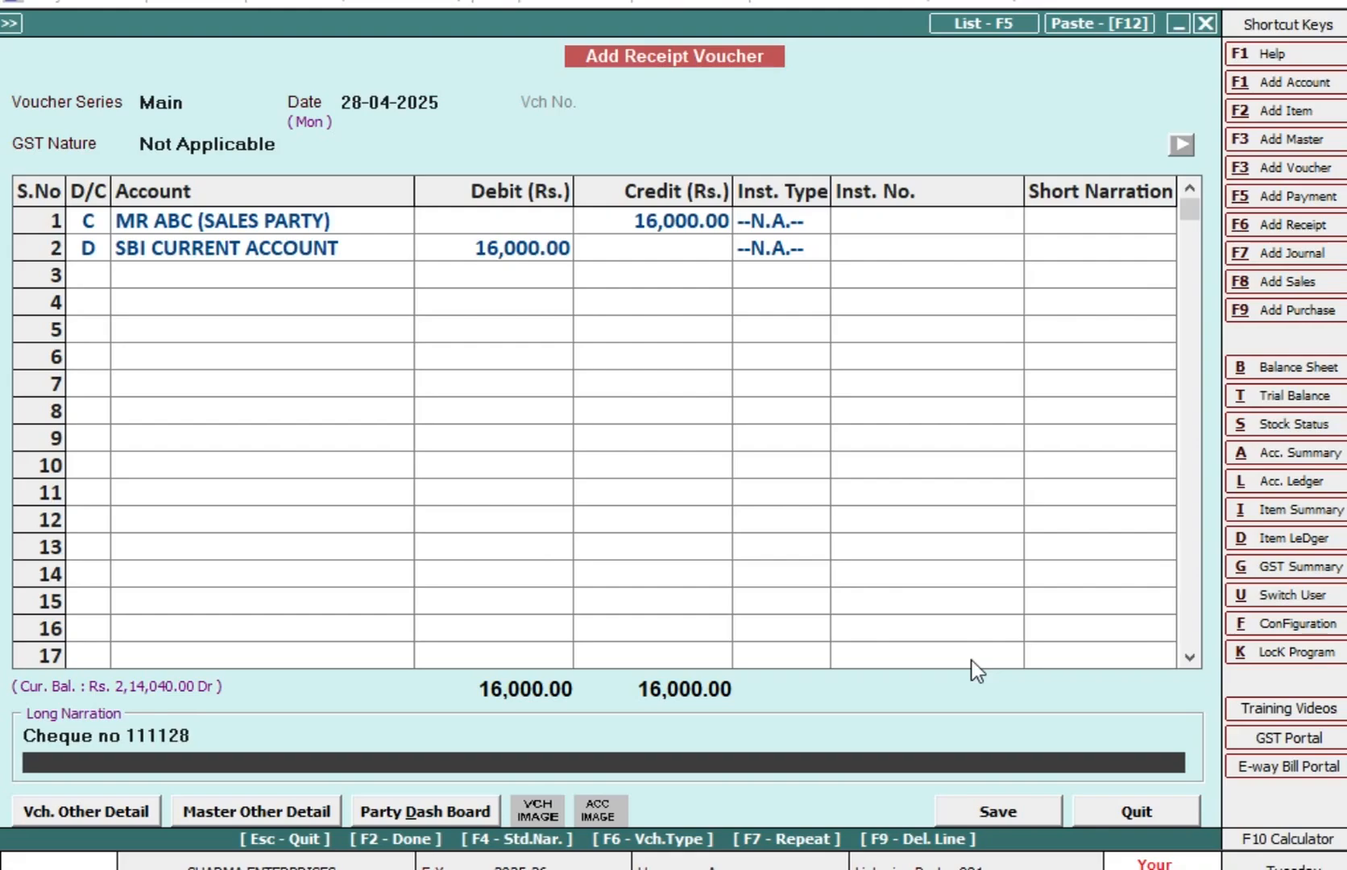
Step: Save the 16,000 receipt voucher and leave receipt entry
{"action": "key", "text": "Return"}
{"action": "key", "text": "Return"}
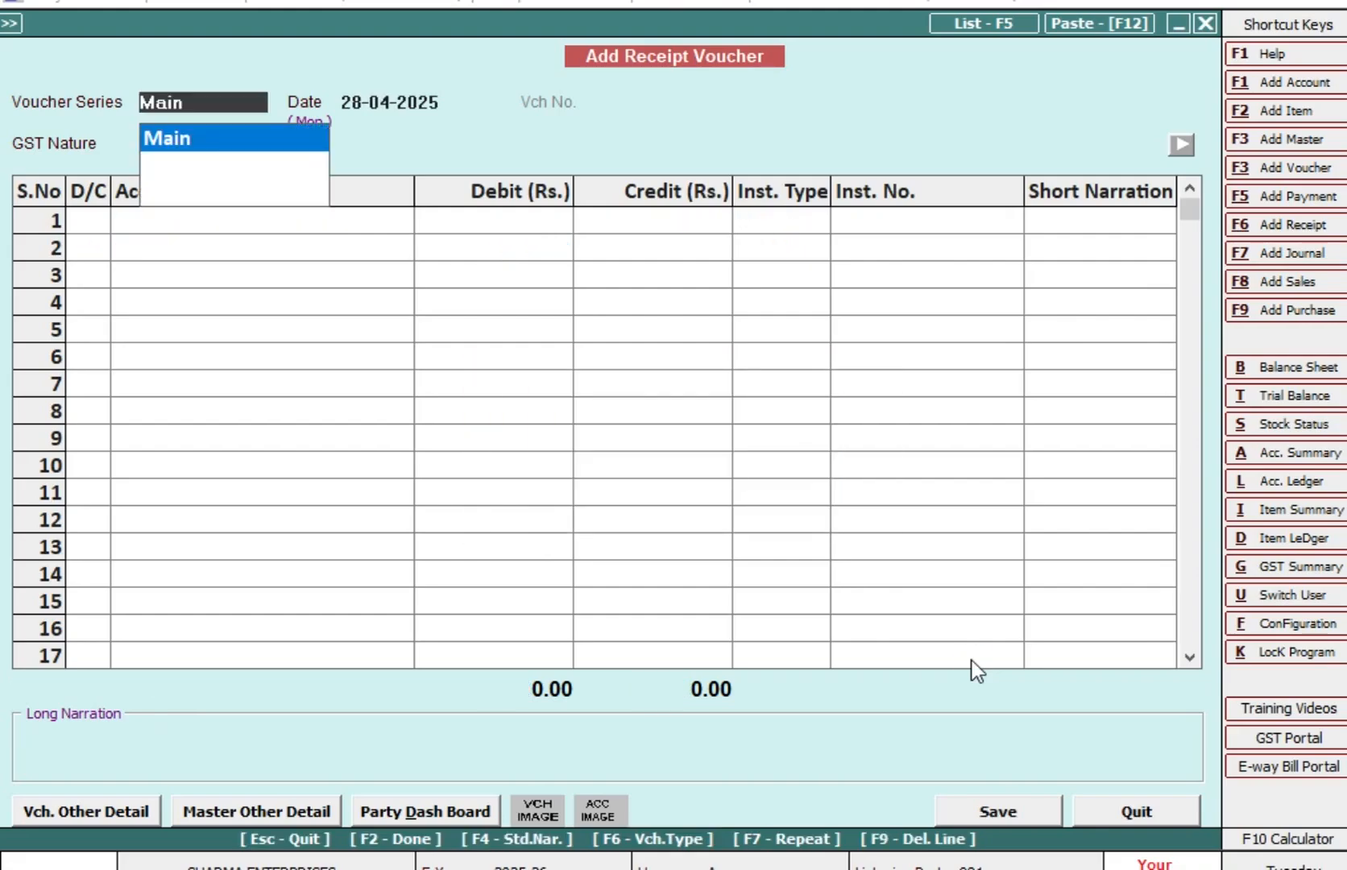
{"action": "key", "text": "Return"}
{"action": "key", "text": "Escape"}
{"action": "key", "text": "Escape"}
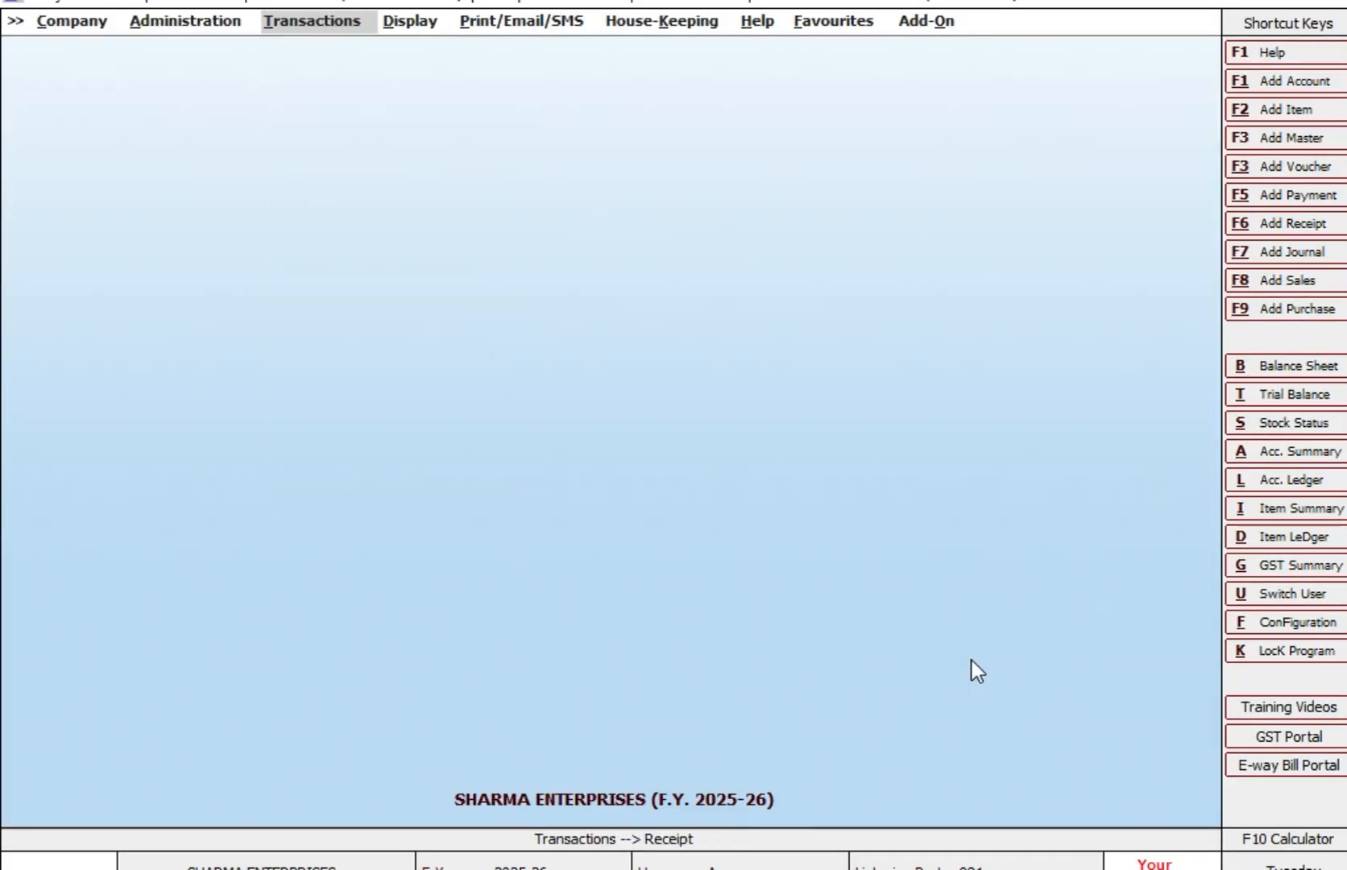
Step: Review the MR ABC (SALES PARTY) account ledger from 01-04-2025 to 28-04-2025, checking bills against receipts, then close it
{"action": "key", "text": "alt+l"}
{"action": "key", "text": "Return"}
{"action": "key", "text": "Return"}
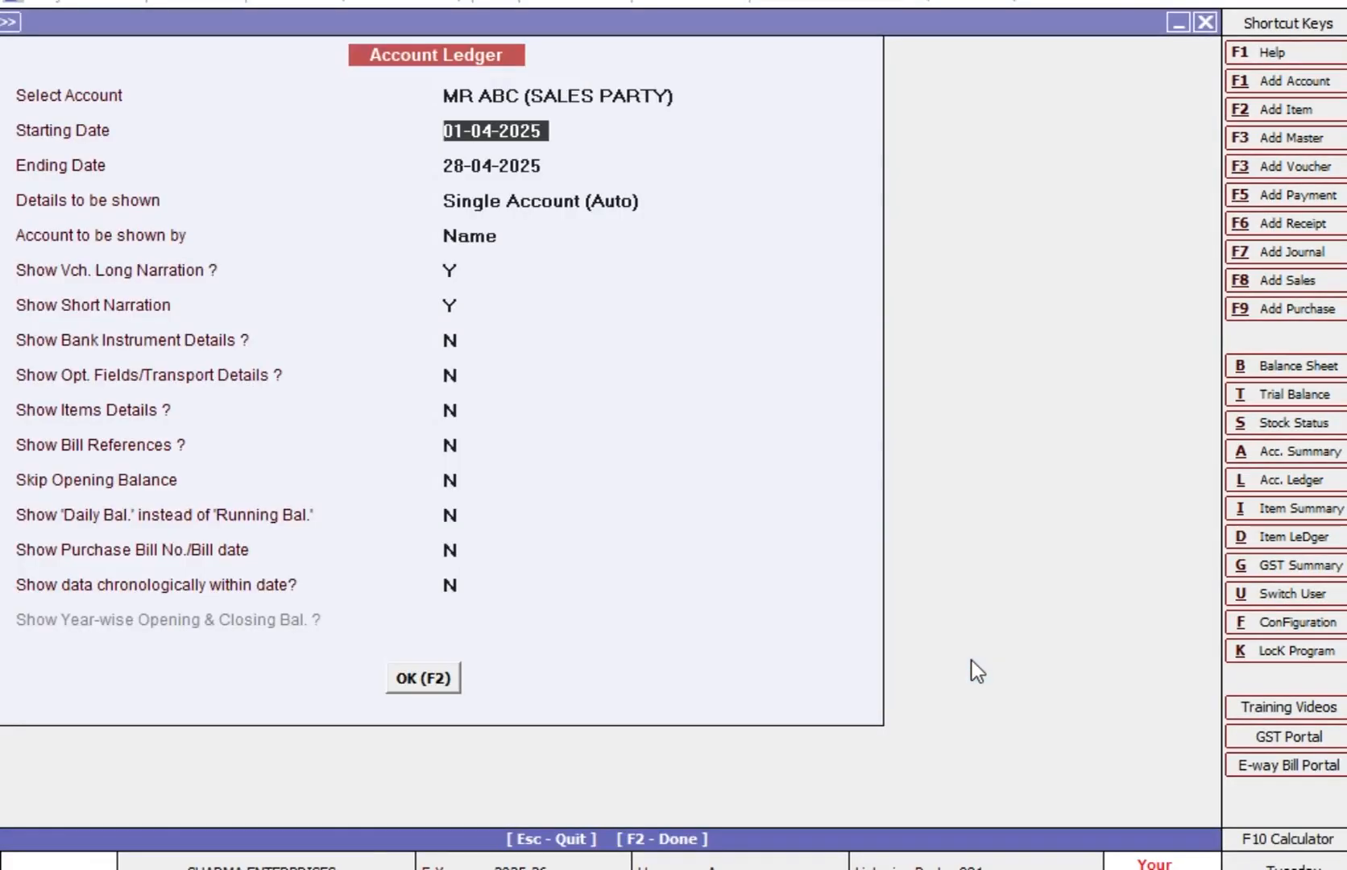
{"action": "key", "text": "F2"}
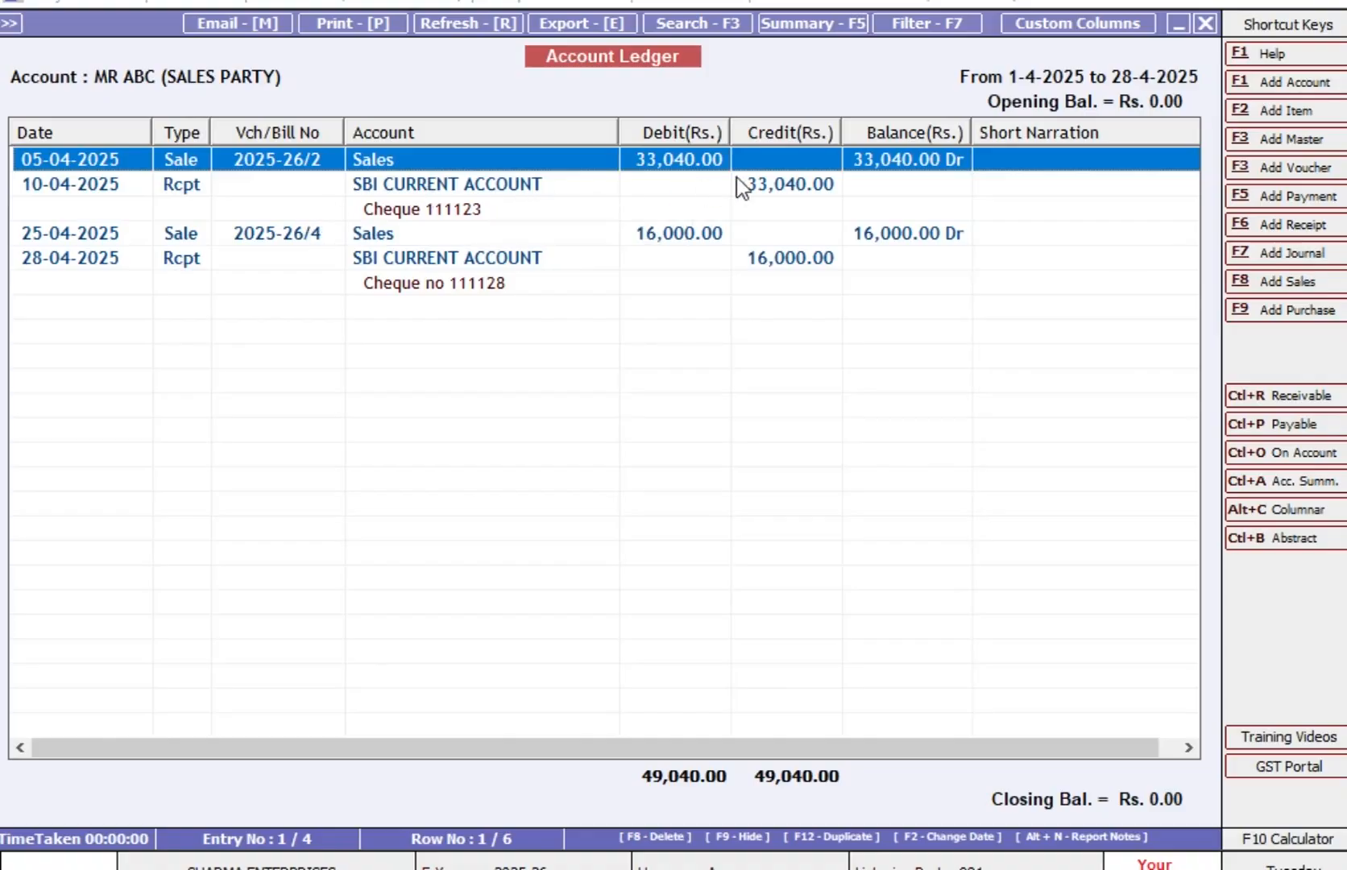
{"action": "left_click", "coordinate": [790, 187]}
{"action": "left_click", "coordinate": [110, 237]}
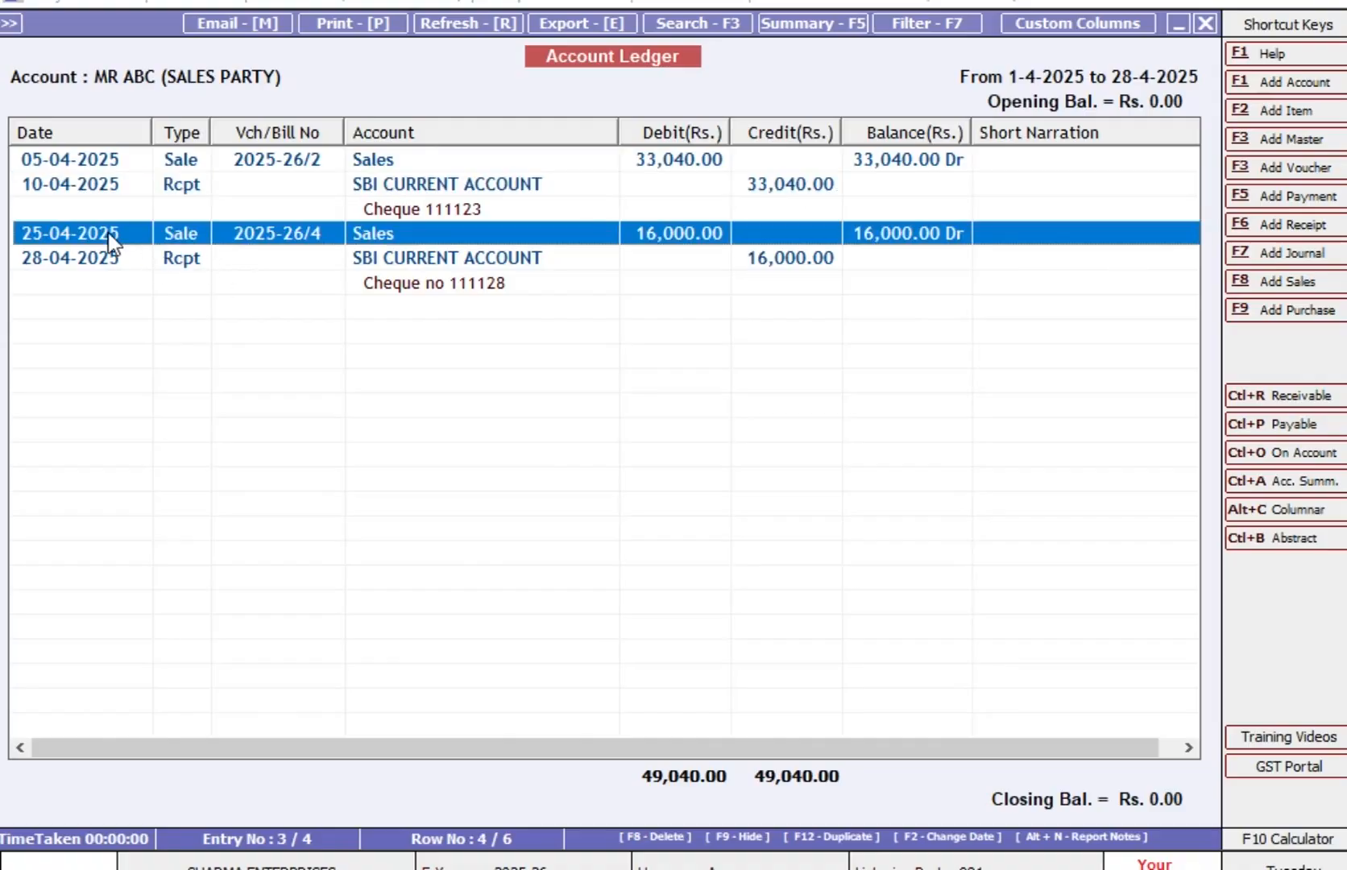
{"action": "left_click", "coordinate": [95, 264]}
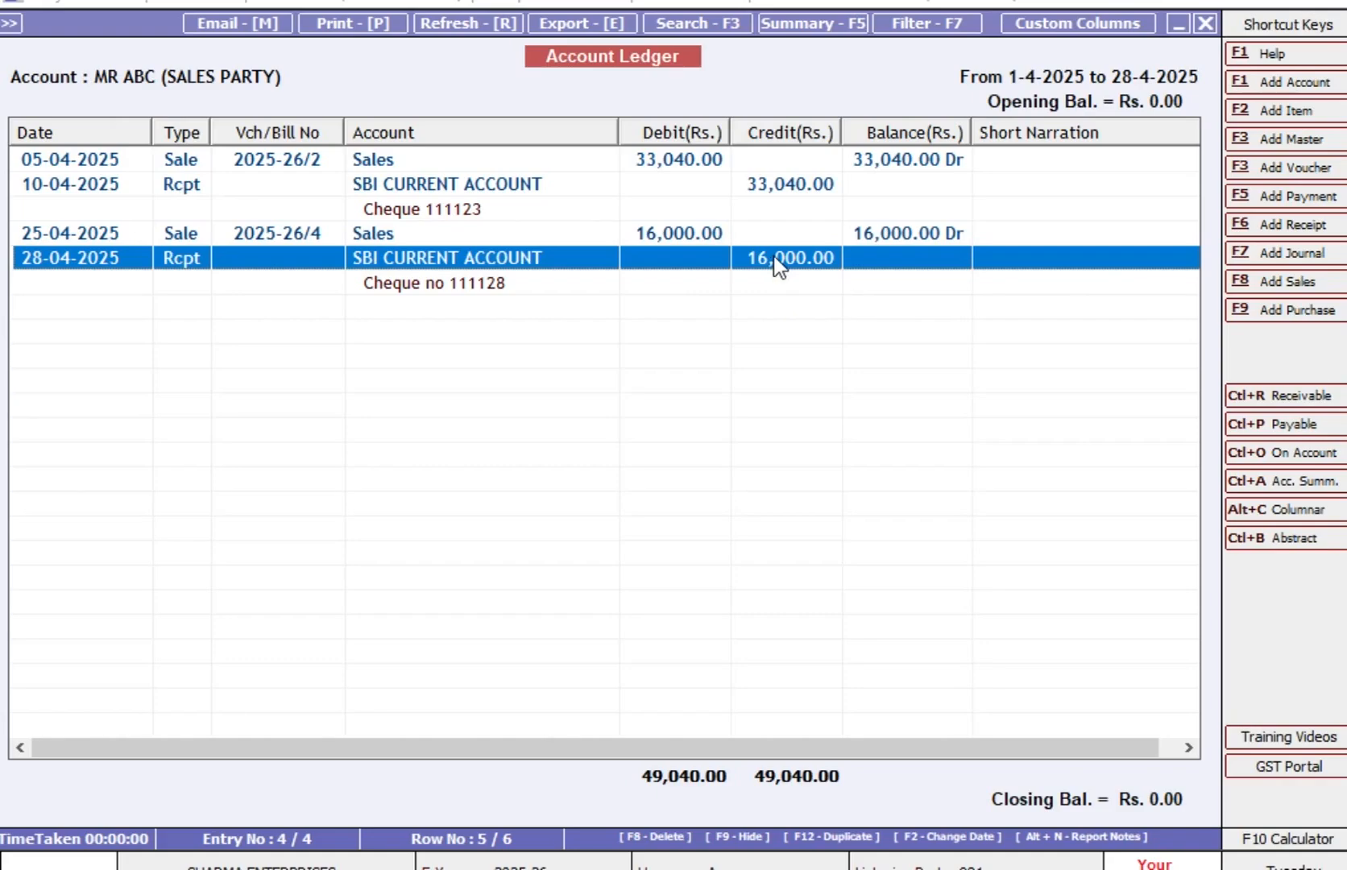
{"action": "key", "text": "Escape"}
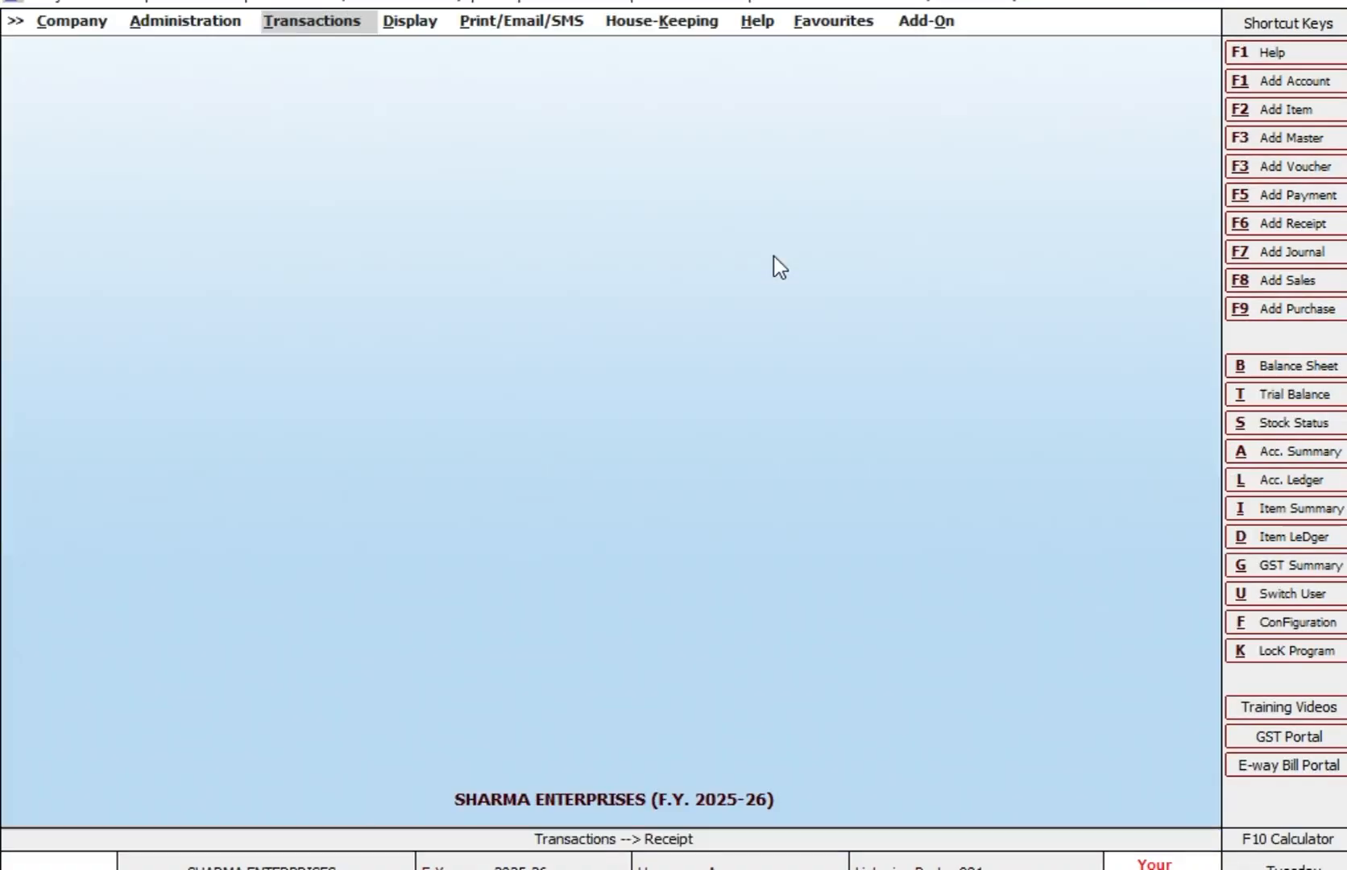
Step: Display all bank reconciliation entries of SBI CURRENT ACCOUNT from 01-04-2025 to 28-04-2025, with accounts shown by name
{"action": "key", "text": "Right"}
{"action": "key", "text": "Return"}
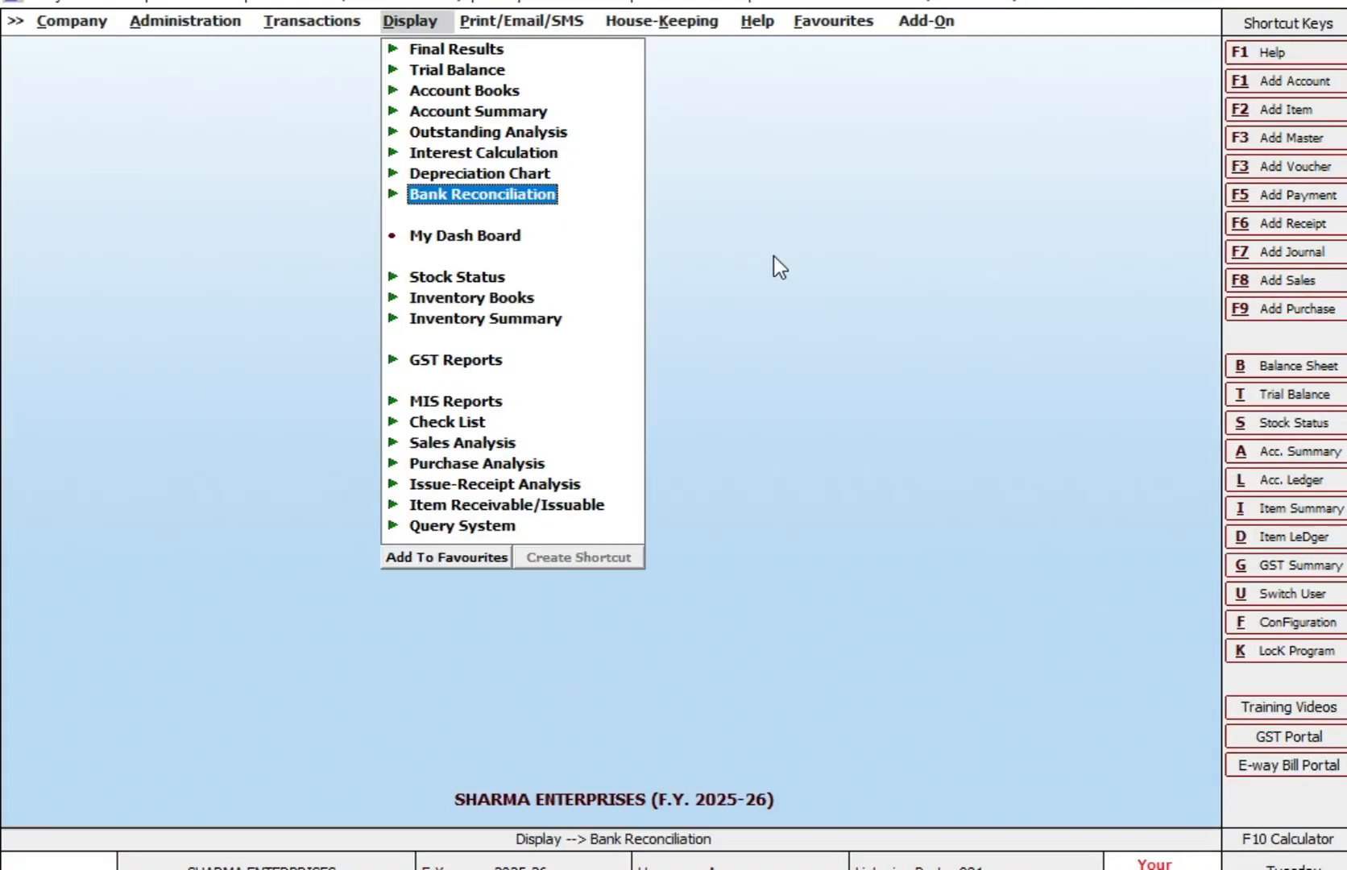
{"action": "key", "text": "Return"}
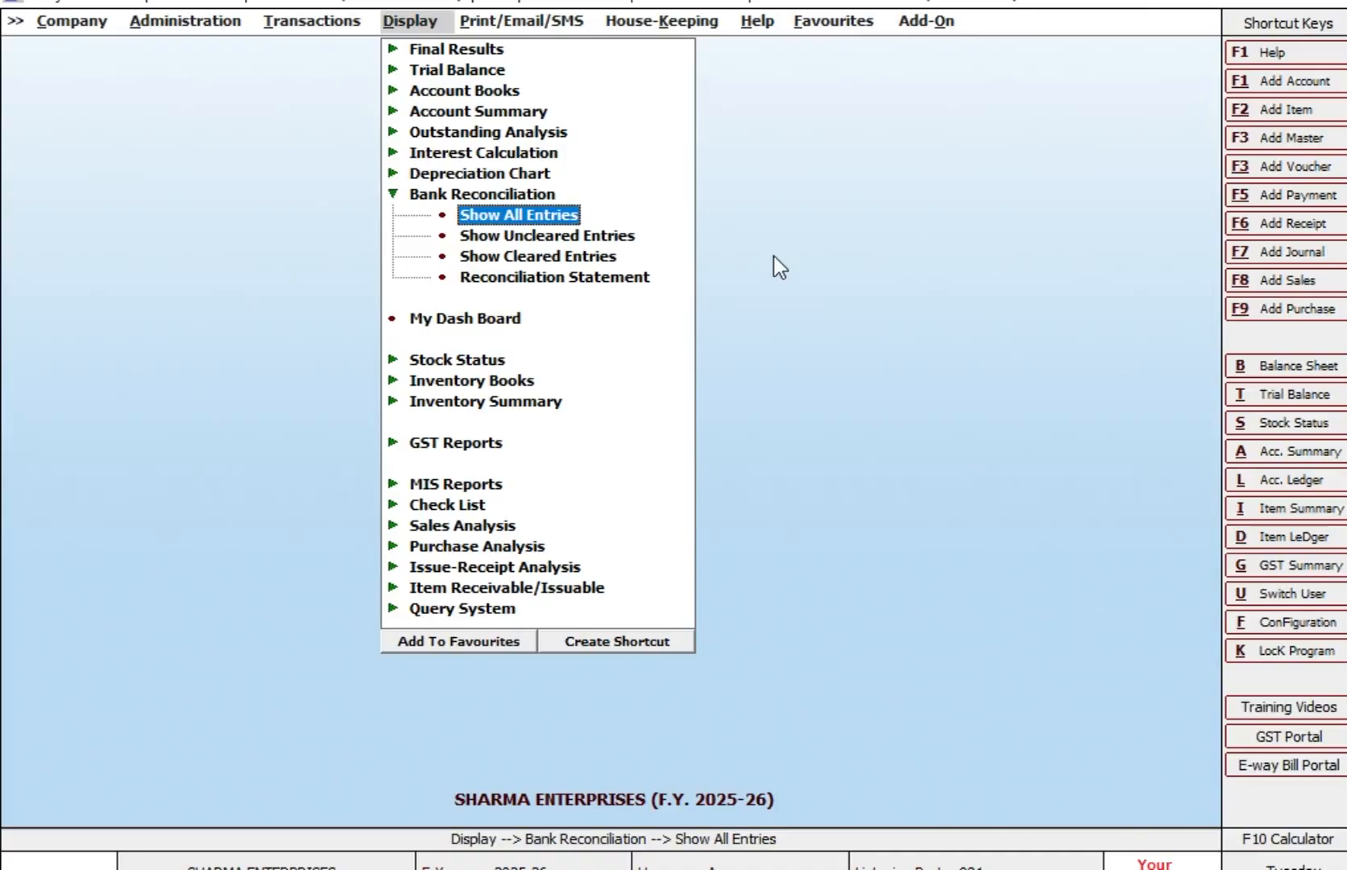
{"action": "key", "text": "Return"}
{"action": "key", "text": "Return"}
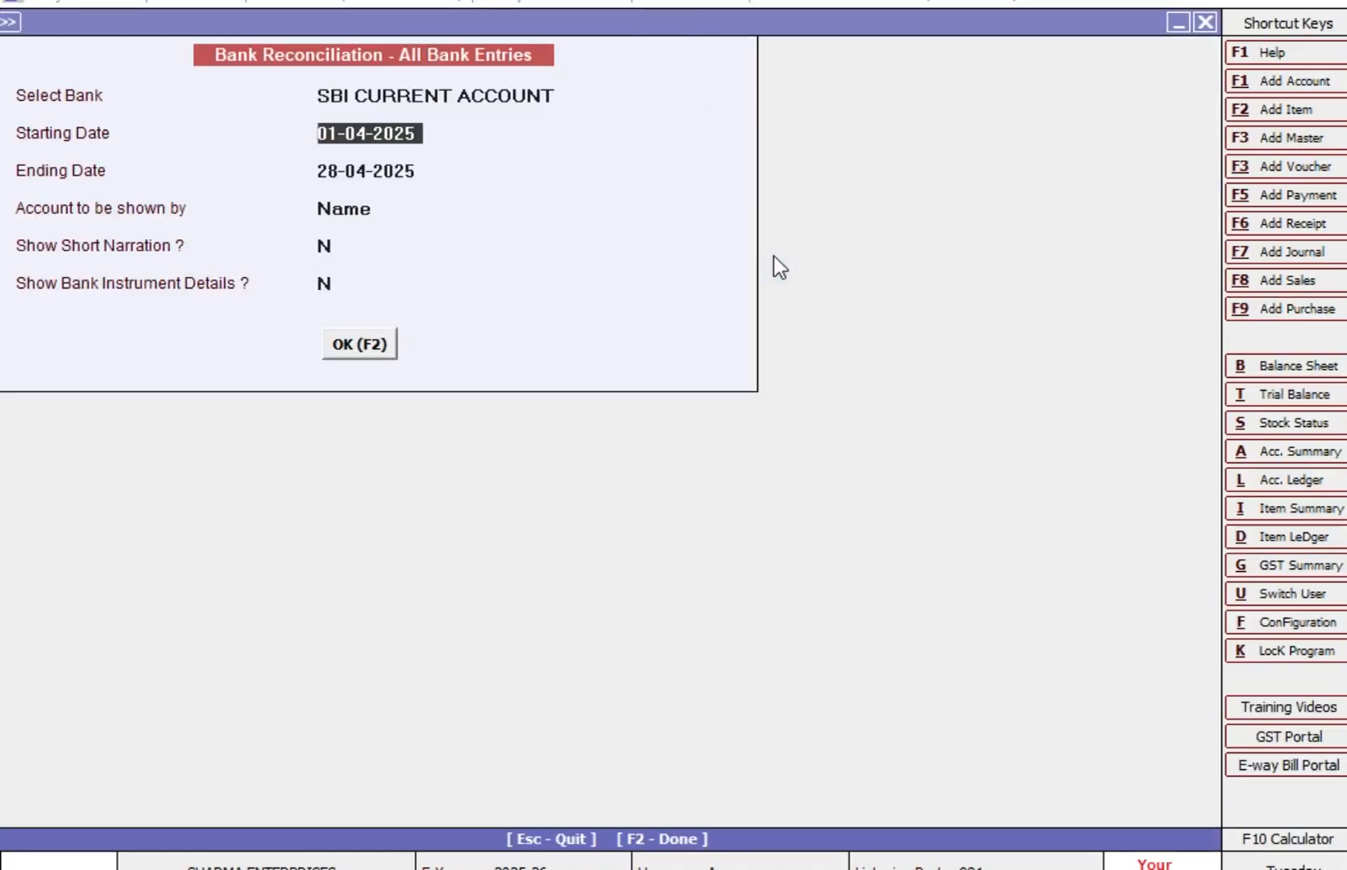
{"action": "key", "text": "Return"}
{"action": "key", "text": "Return"}
{"action": "key", "text": "Return"}
{"action": "key", "text": "Return"}
{"action": "key", "text": "Return"}
{"action": "key", "text": "Return"}
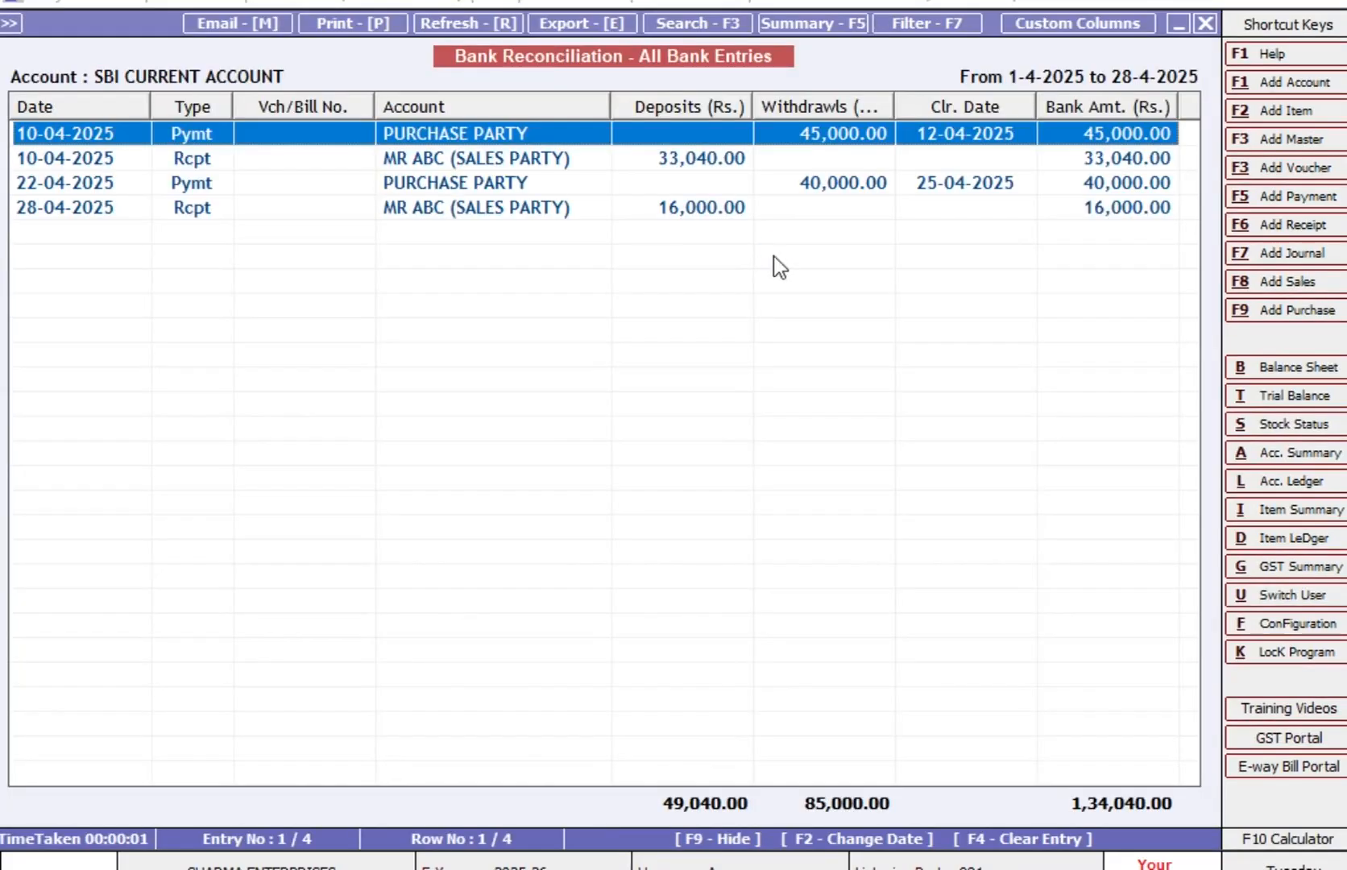
Step: Examine the clearing dates of the payment and receipt entries in the all-entries report, then close it
{"action": "key", "text": "Down"}
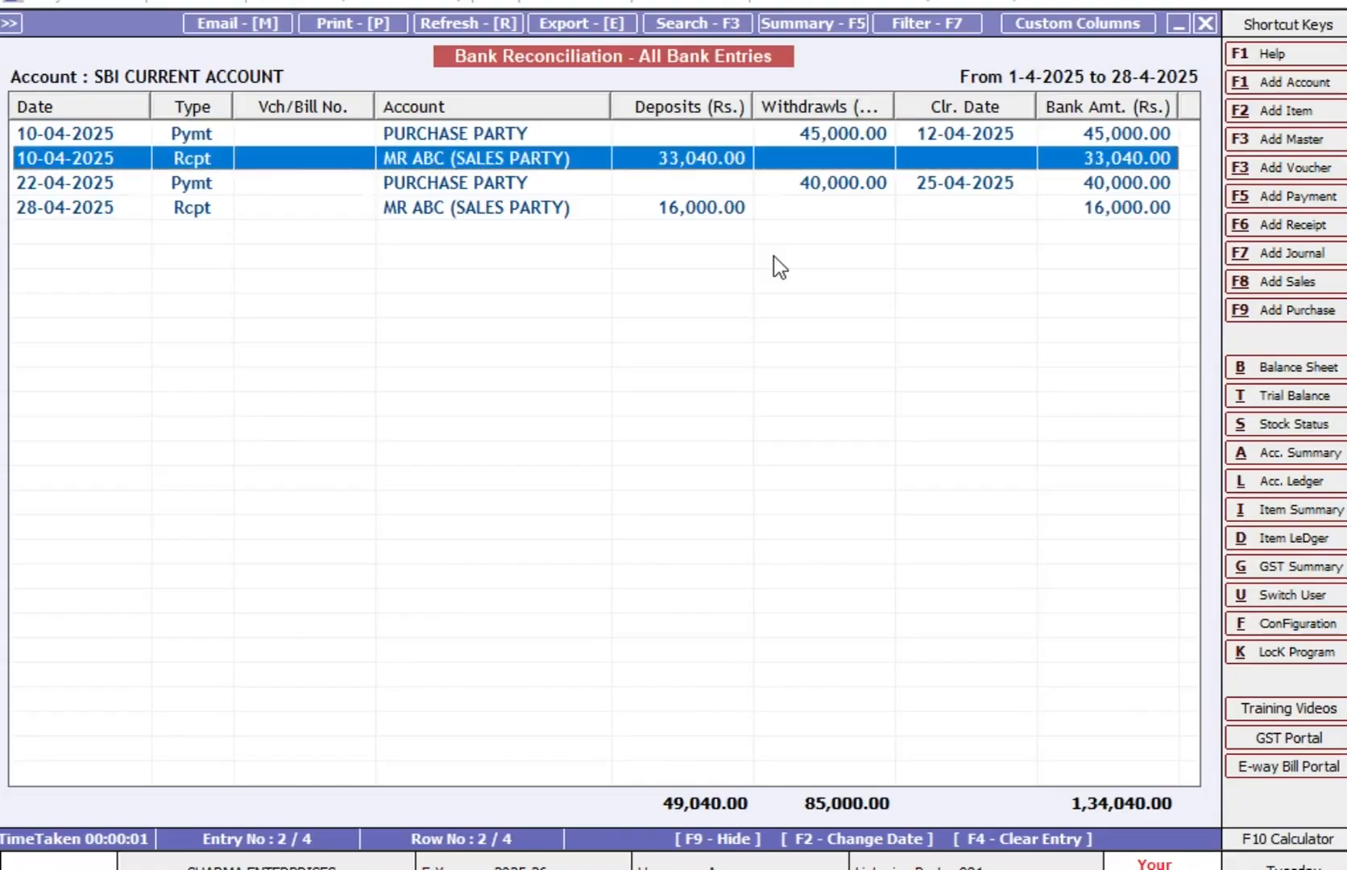
{"action": "key", "text": "Down"}
{"action": "key", "text": "Up"}
{"action": "key", "text": "Up"}
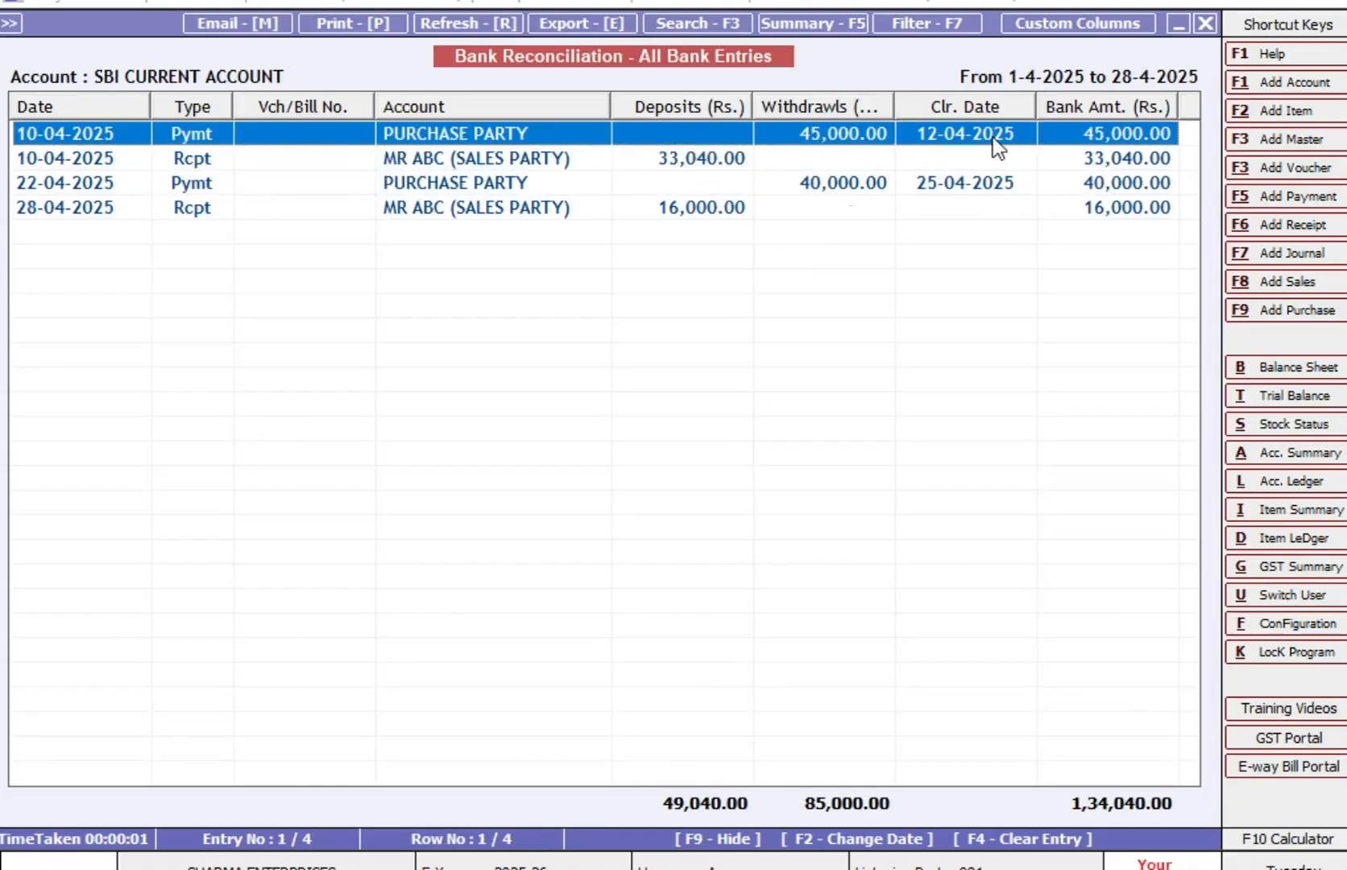
{"action": "left_click", "coordinate": [473, 184]}
{"action": "key", "text": "Up"}
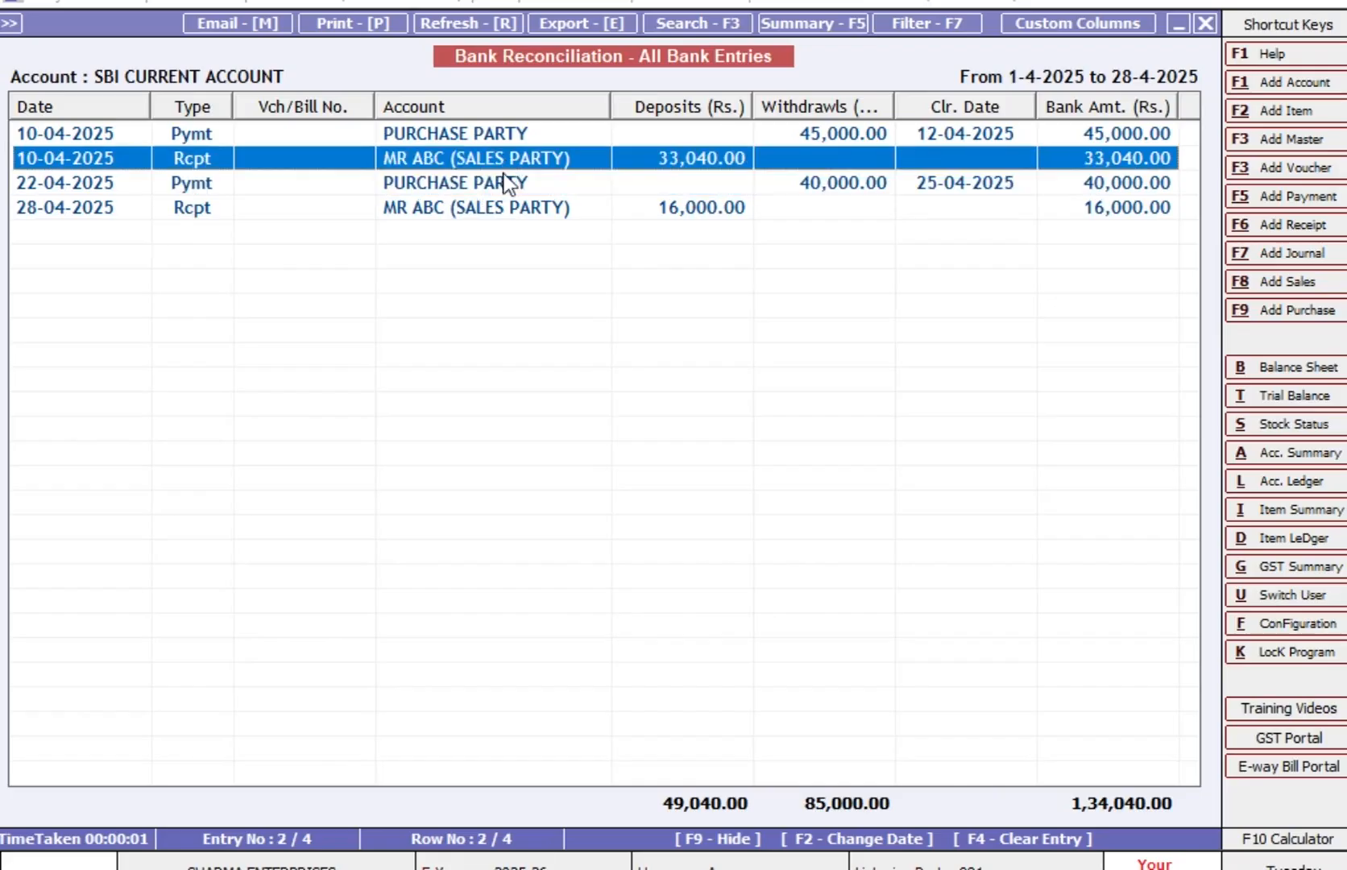
{"action": "key", "text": "Down"}
{"action": "key", "text": "Down"}
{"action": "left_click", "coordinate": [958, 162]}
{"action": "left_click", "coordinate": [964, 214]}
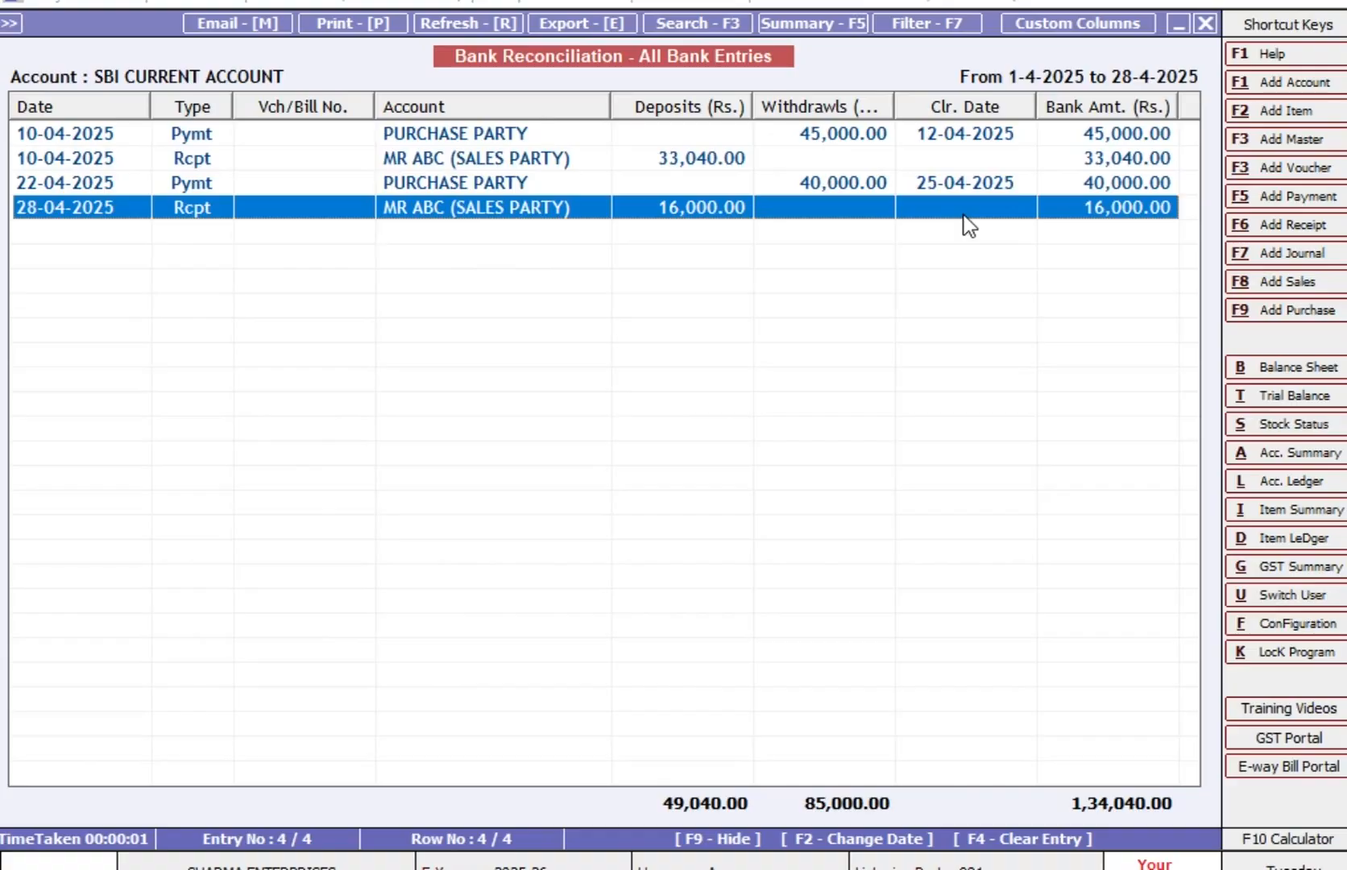
{"action": "key", "text": "Escape"}
{"action": "key", "text": "Escape"}
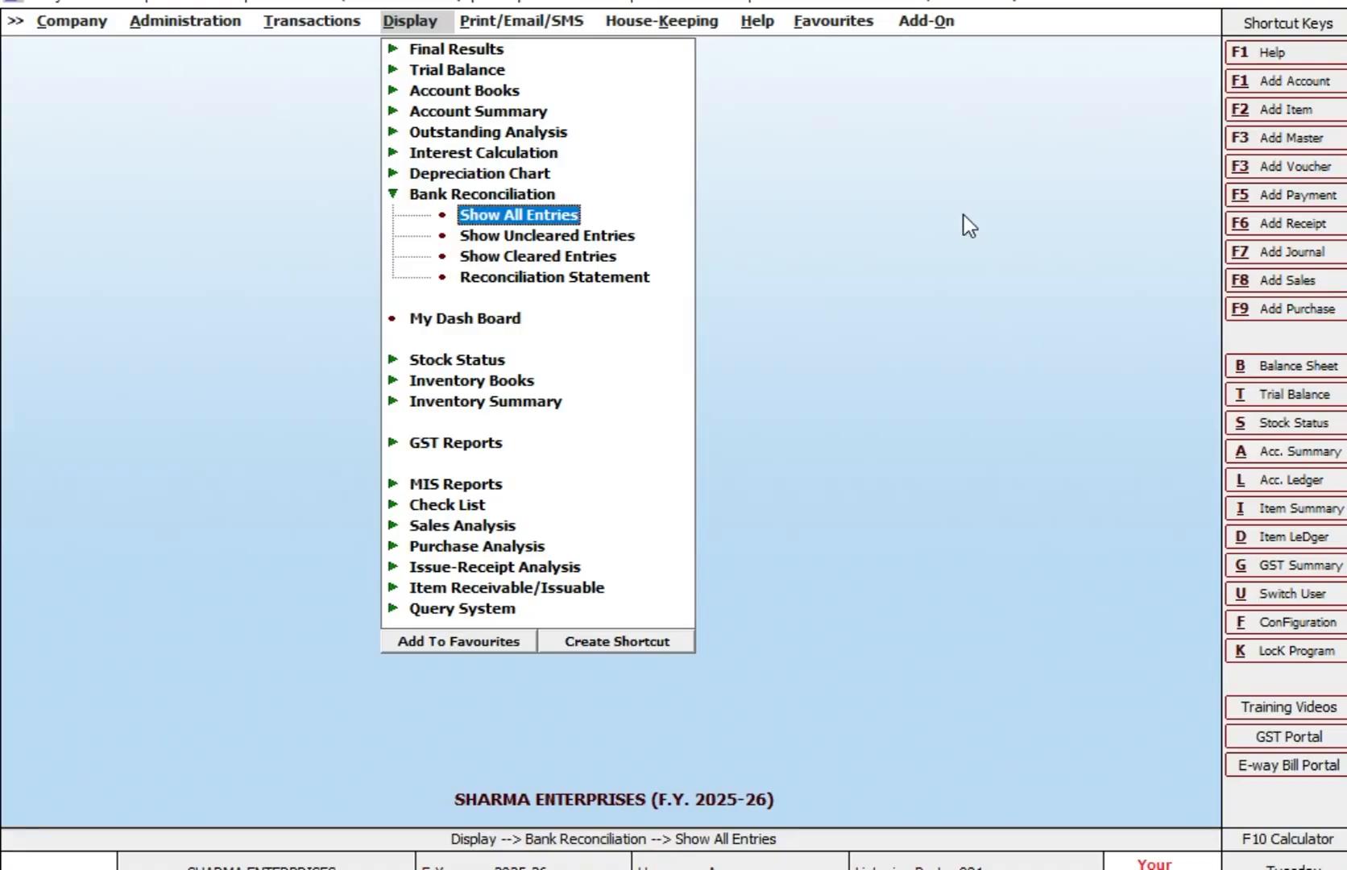
Step: Review the uncleared bank entries of SBI CURRENT ACCOUNT from 01-04-2025 to 28-04-2025, with status as on 28-04-2025, then close the report
{"action": "key", "text": "Down"}
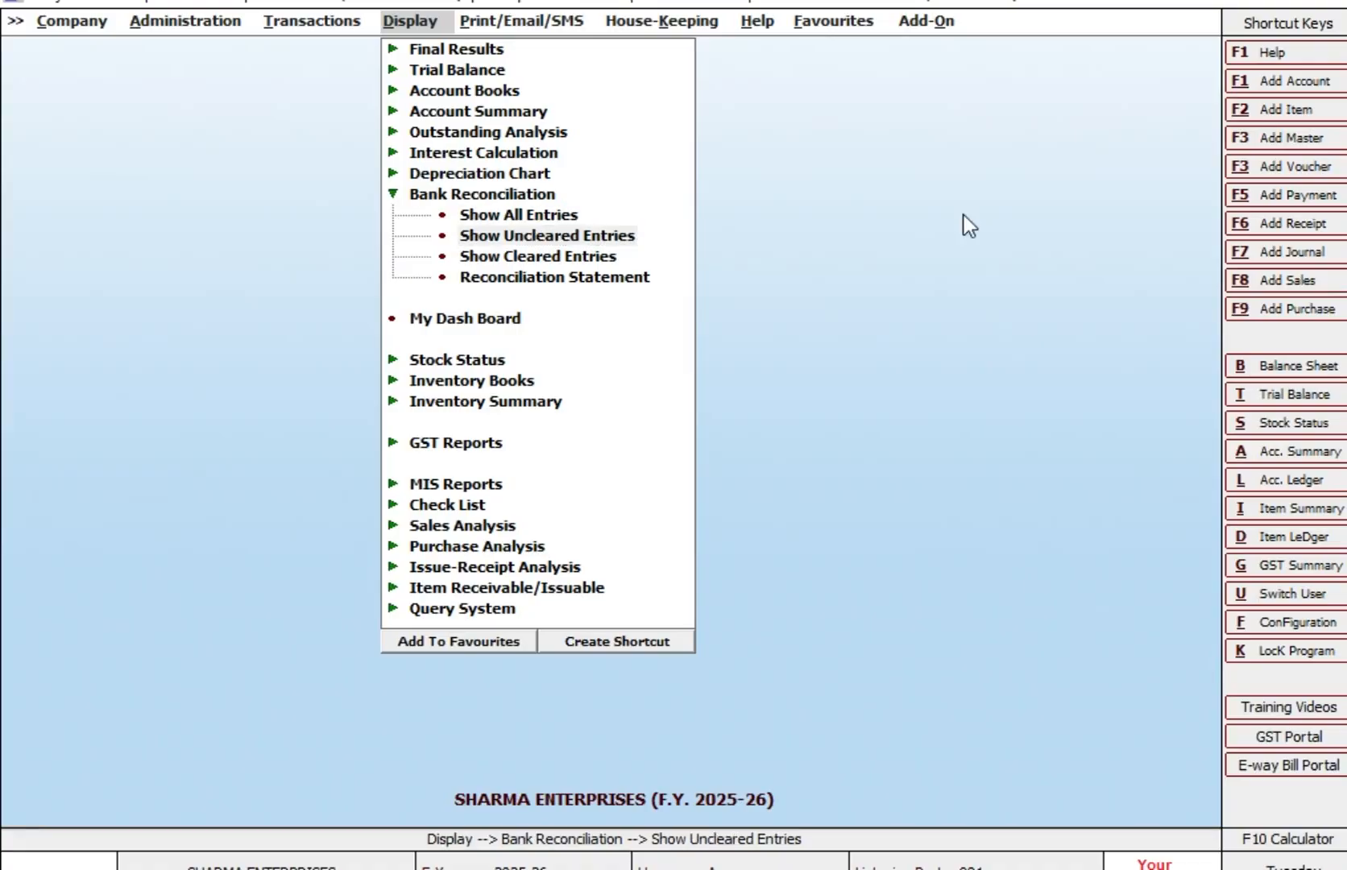
{"action": "key", "text": "Return"}
{"action": "key", "text": "Return"}
{"action": "key", "text": "Return"}
{"action": "key", "text": "Return"}
{"action": "key", "text": "Return"}
{"action": "key", "text": "Return"}
{"action": "key", "text": "Return"}
{"action": "key", "text": "Return"}
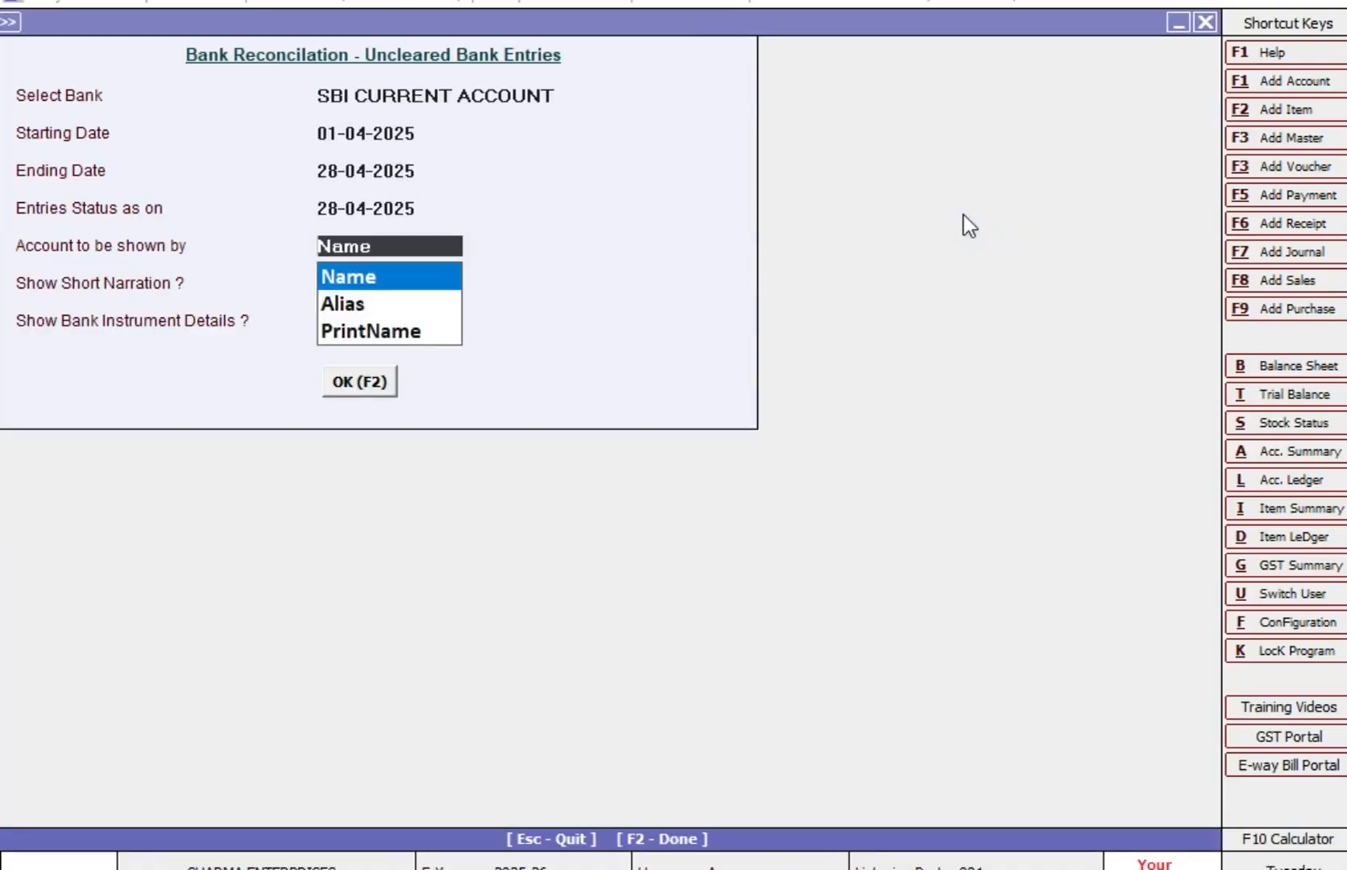
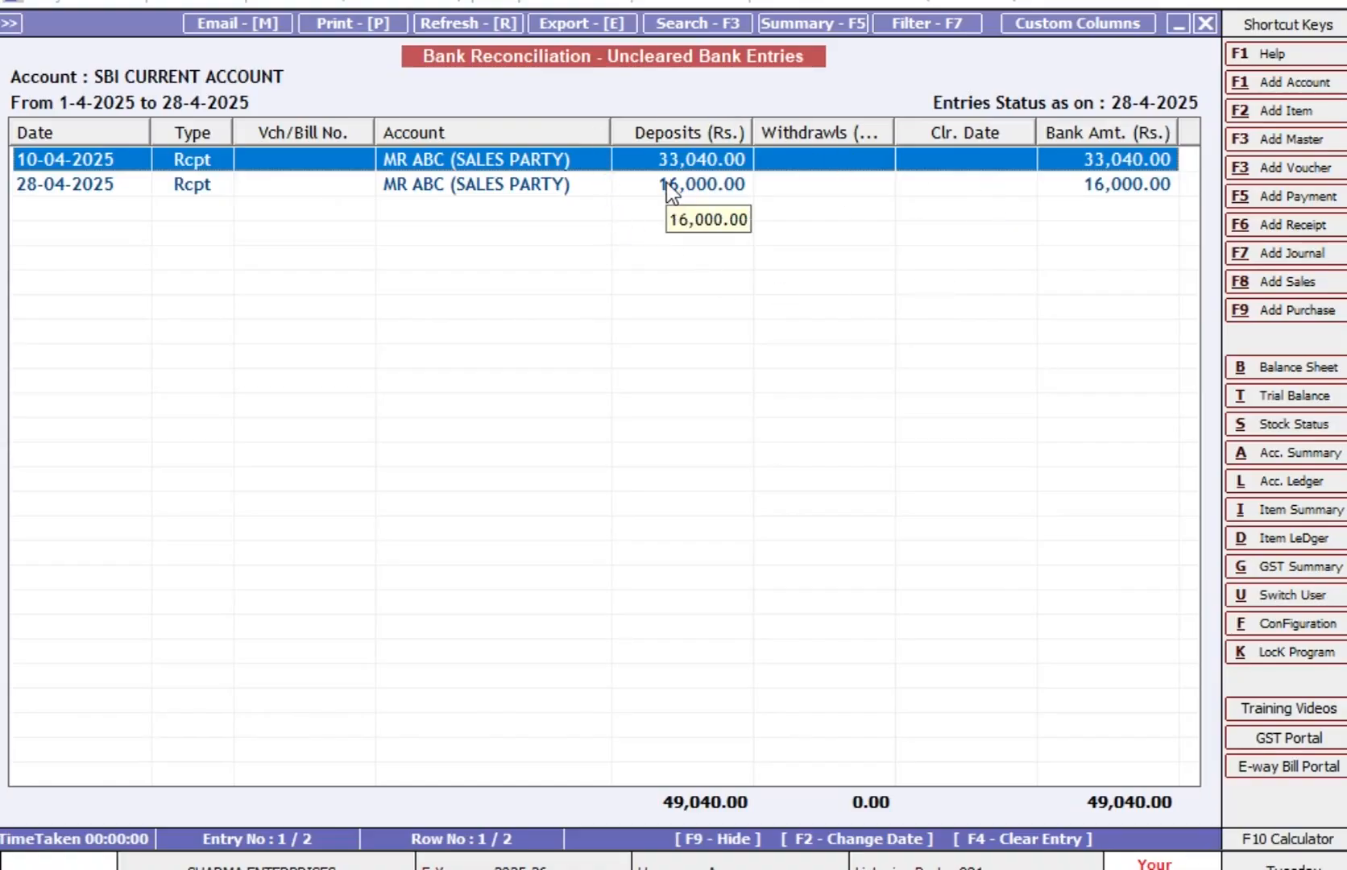
{"action": "key", "text": "Escape"}
{"action": "key", "text": "Escape"}
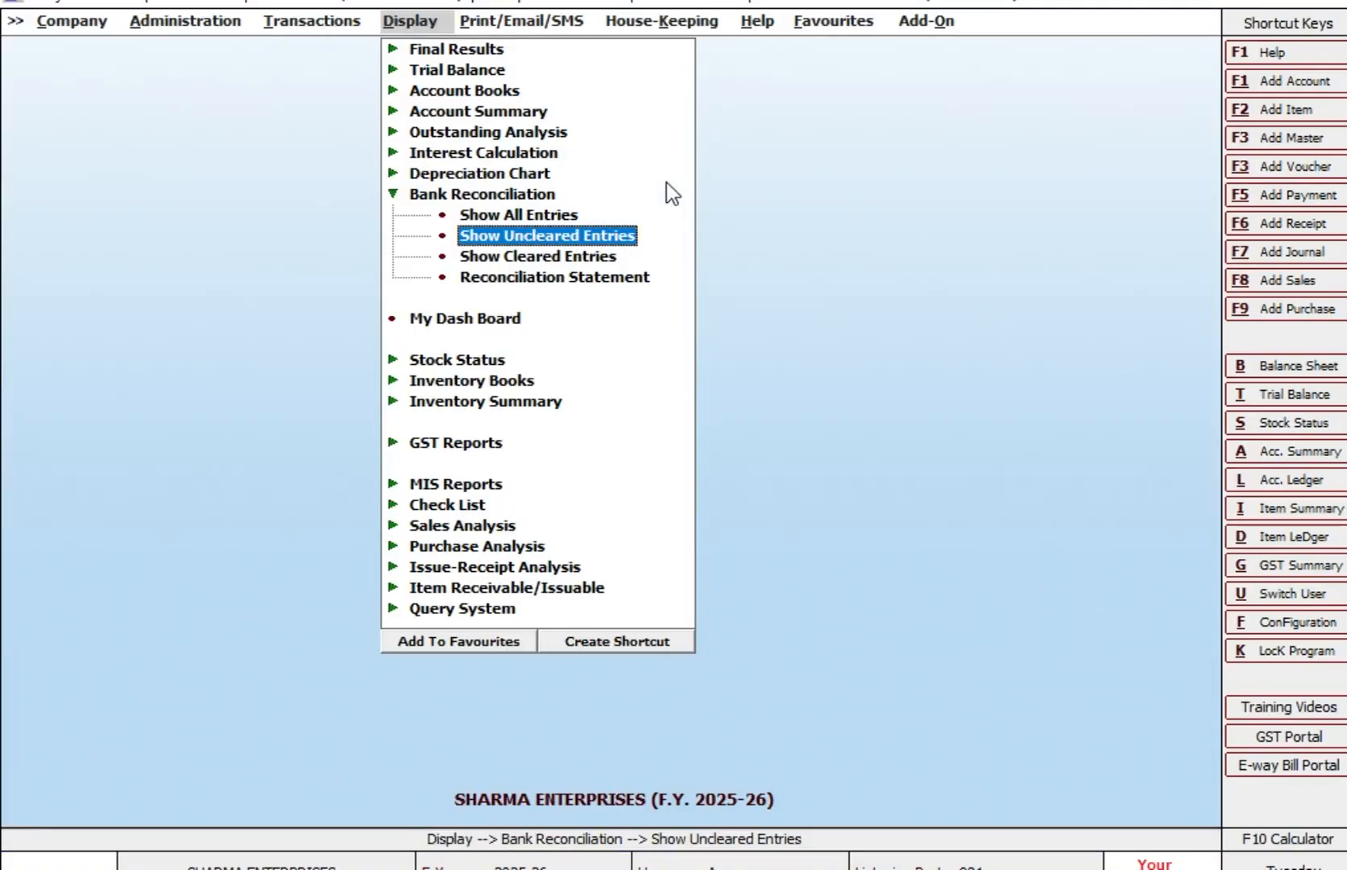
Step: Review the cleared bank entries of SBI CURRENT ACCOUNT from 01-04-2025 to 28-04-2025, then close the report
{"action": "key", "text": "Down"}
{"action": "key", "text": "Return"}
{"action": "key", "text": "Return"}
{"action": "key", "text": "Return"}
{"action": "key", "text": "Return"}
{"action": "key", "text": "Return"}
{"action": "key", "text": "Return"}
{"action": "key", "text": "Return"}
{"action": "key", "text": "Return"}
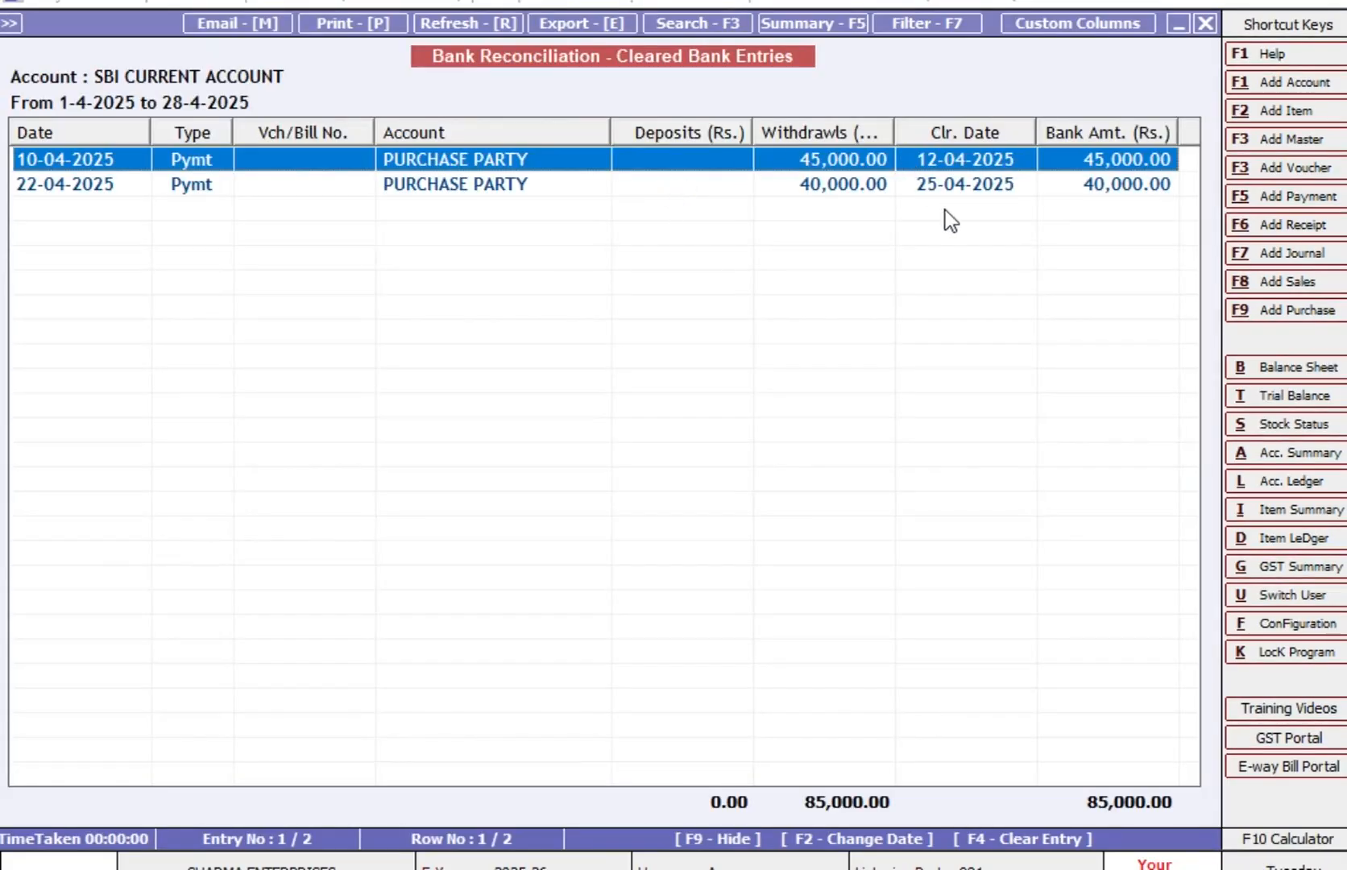
{"action": "key", "text": "Escape"}
{"action": "key", "text": "Escape"}
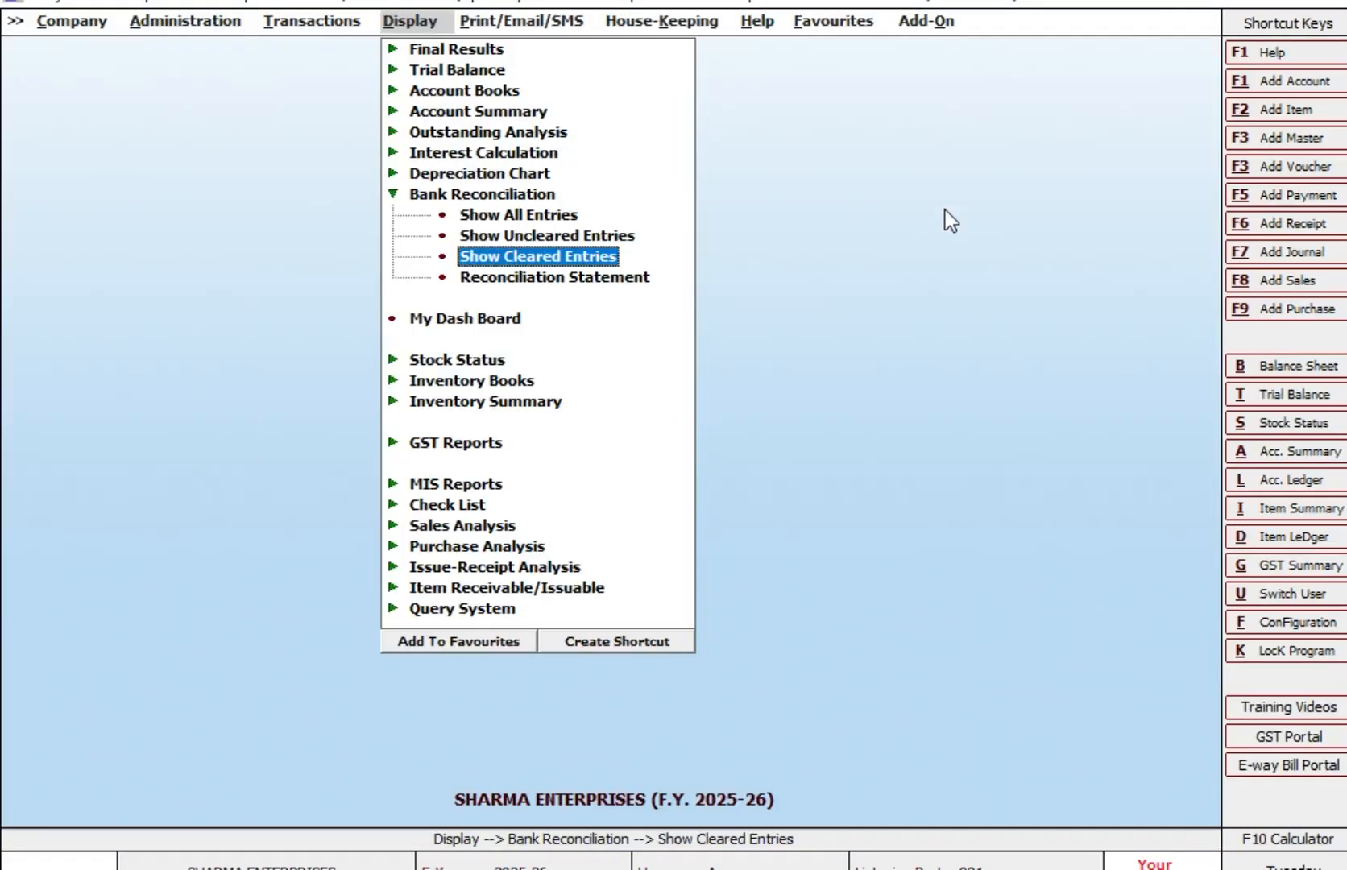
Step: Display the bank reconciliation statement of SBI CURRENT ACCOUNT from 01-04-2025 to 30-04-2025
{"action": "key", "text": "Down"}
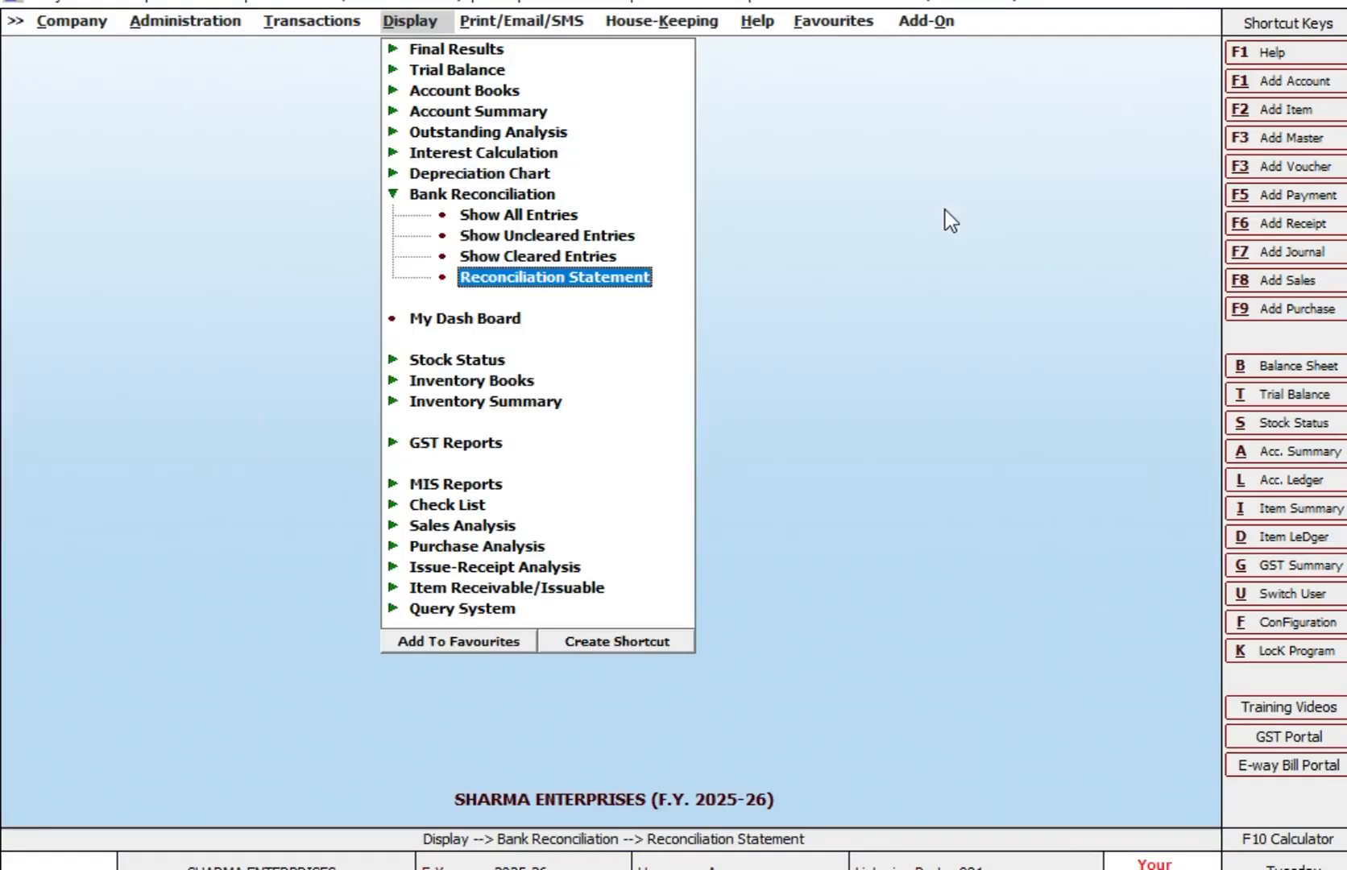
{"action": "key", "text": "Return"}
{"action": "key", "text": "Return"}
{"action": "key", "text": "Return"}
{"action": "type", "text": "30-"}
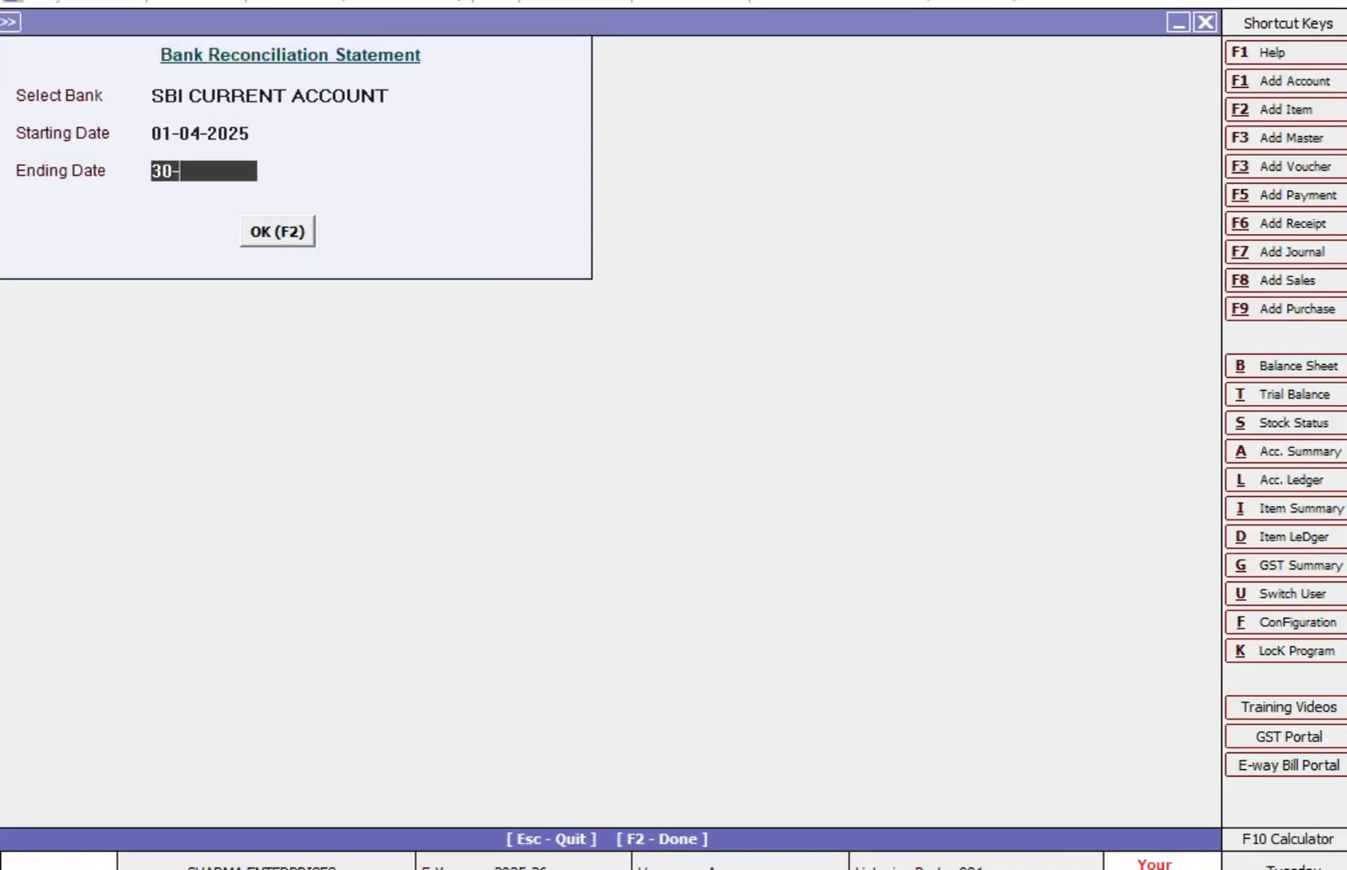
{"action": "key", "text": "Return"}
{"action": "key", "text": "Return"}
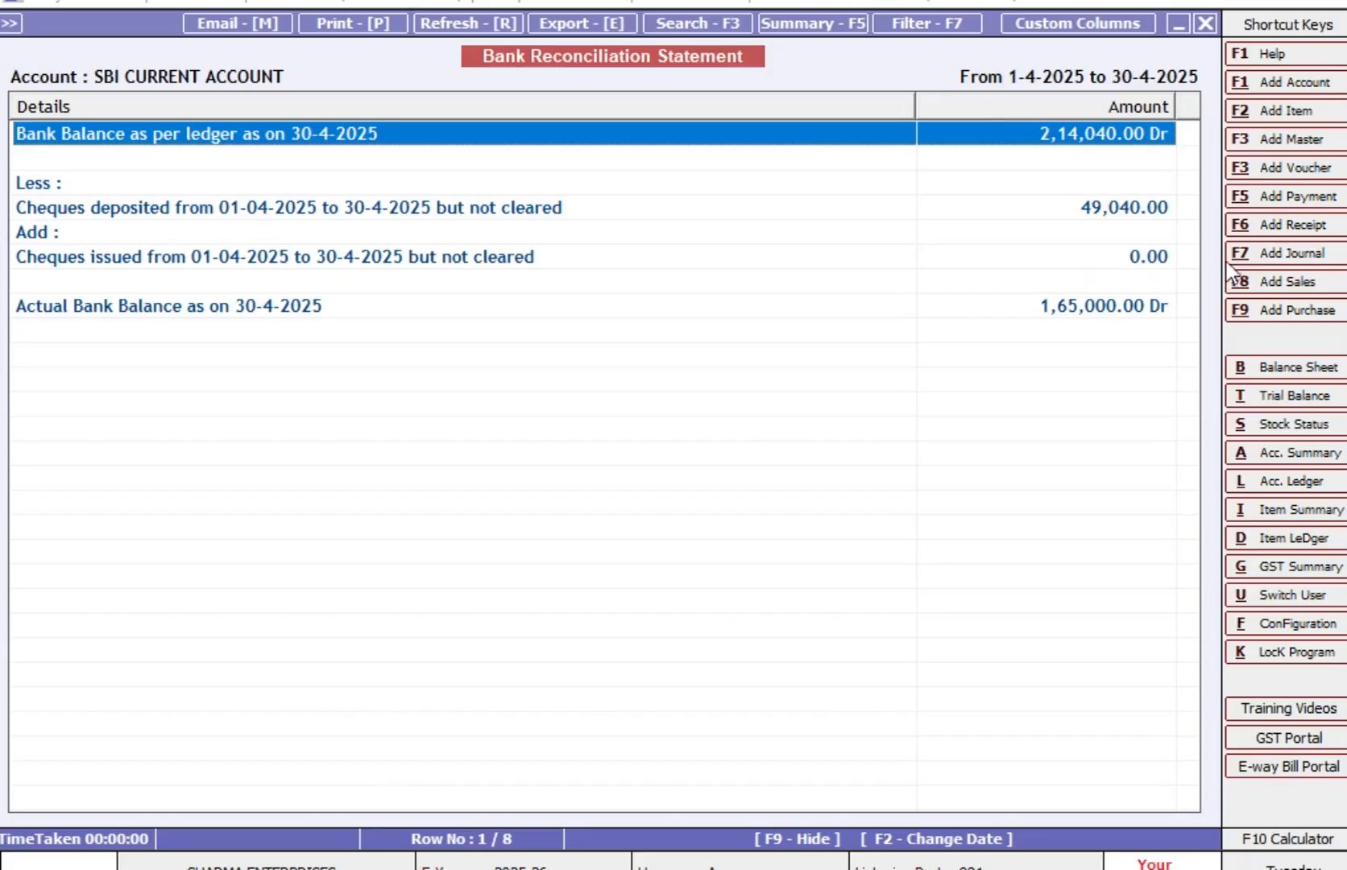
Step: Compare the ledger balance, uncleared cheque deposits and actual bank balance in the reconciliation statement, then close it
{"action": "left_click", "coordinate": [1135, 212]}
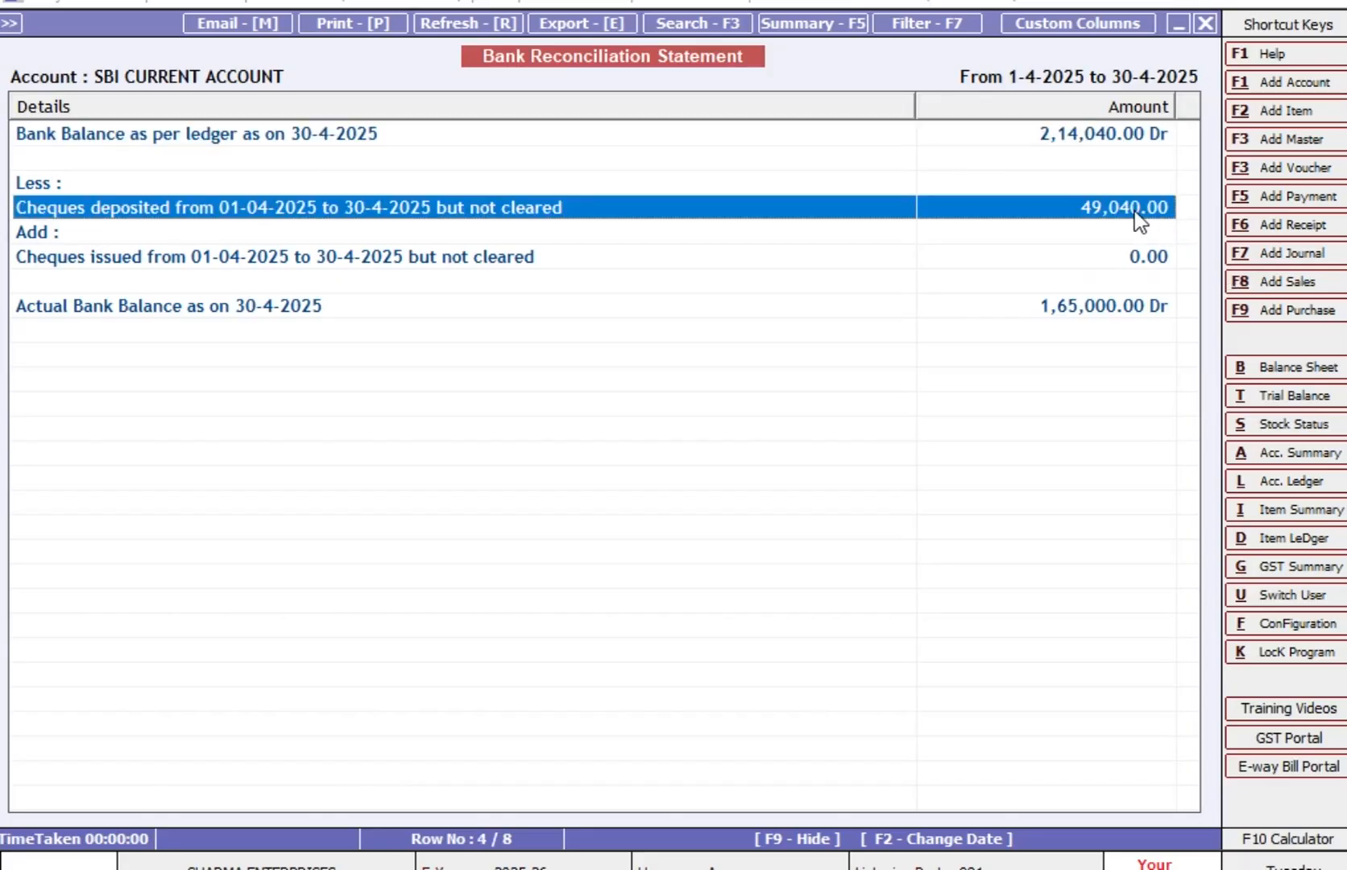
{"action": "left_click", "coordinate": [174, 306]}
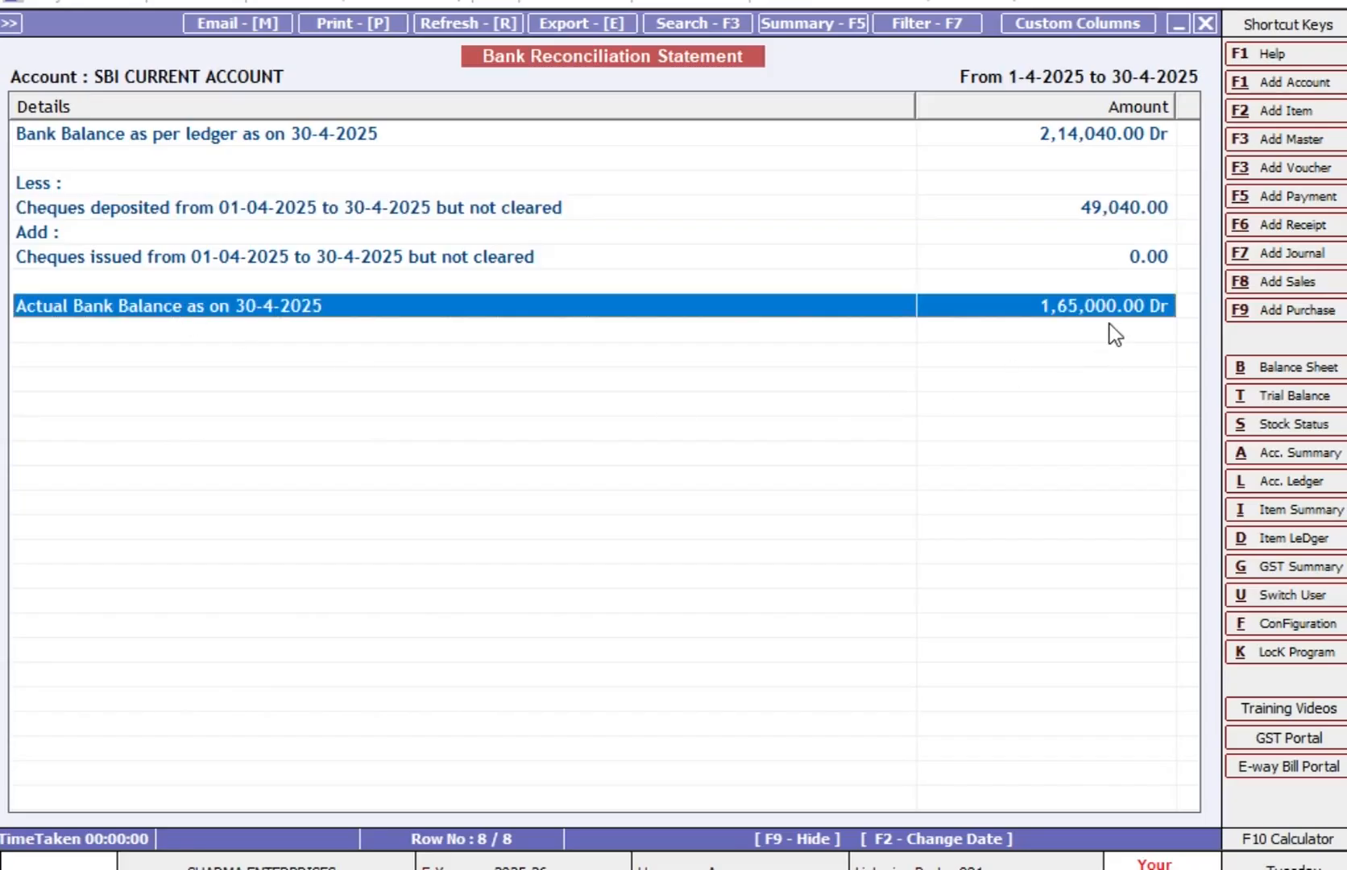
{"action": "left_click", "coordinate": [1101, 135]}
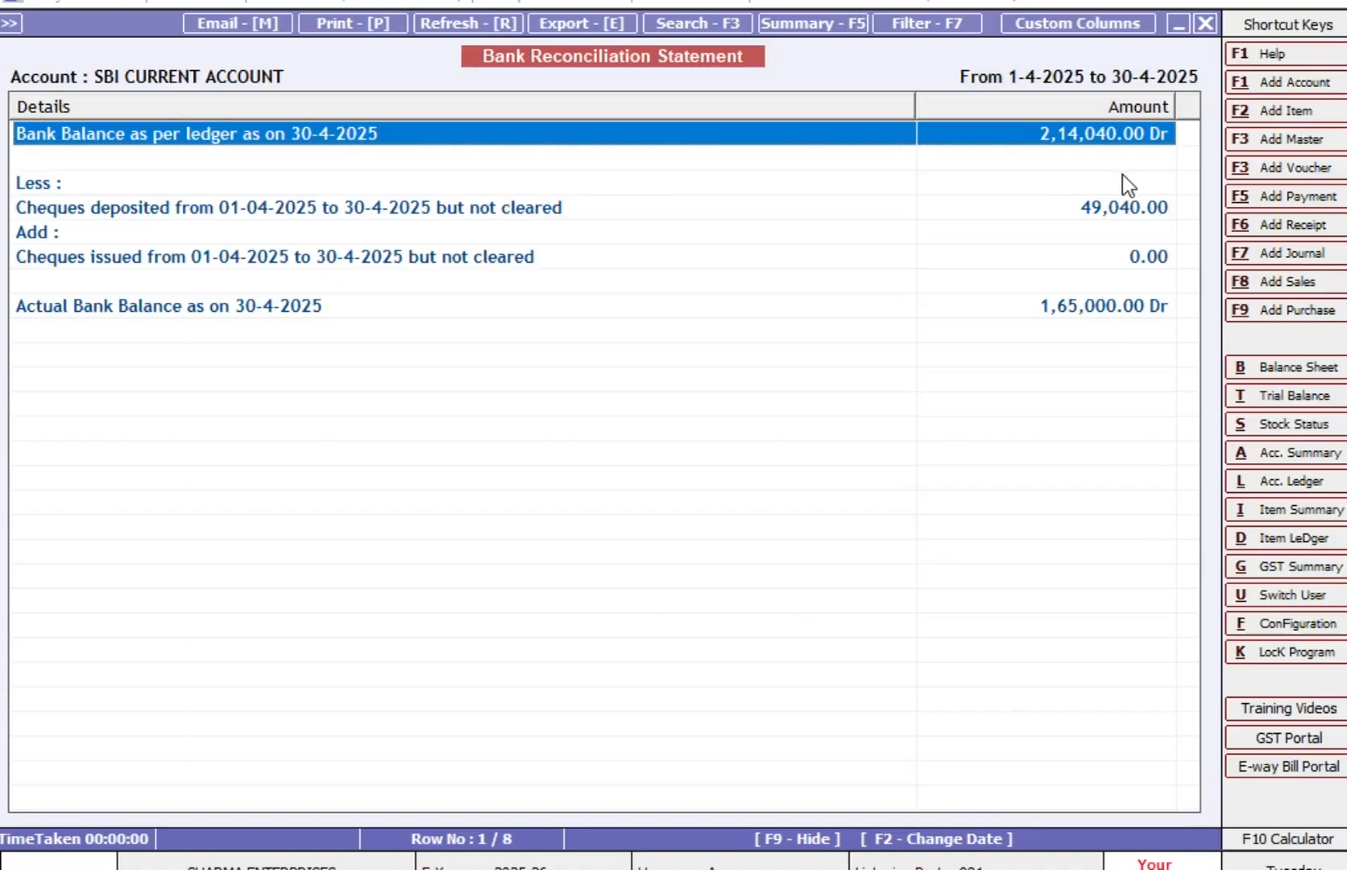
{"action": "left_click", "coordinate": [272, 307]}
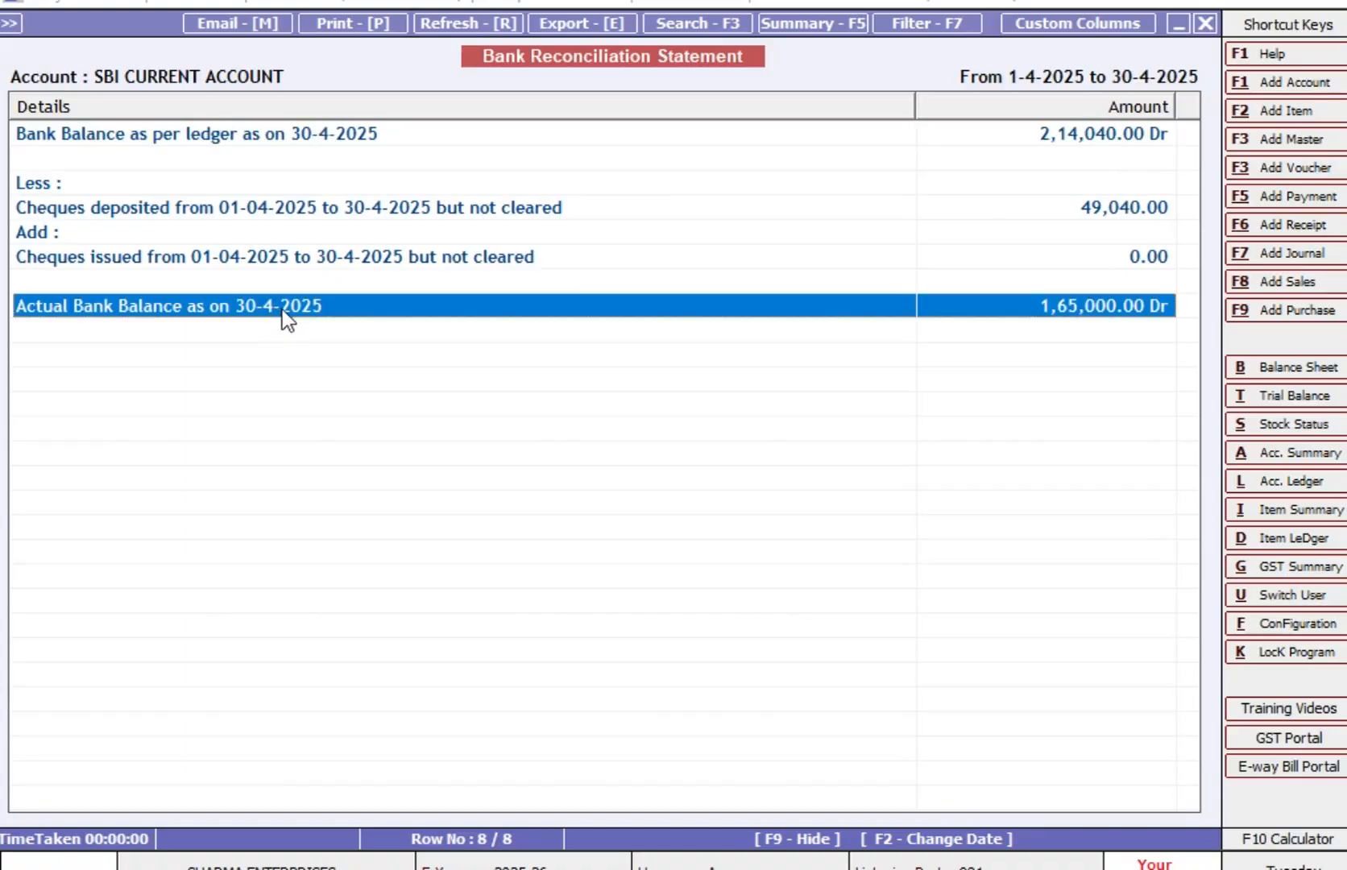
{"action": "left_click", "coordinate": [451, 206]}
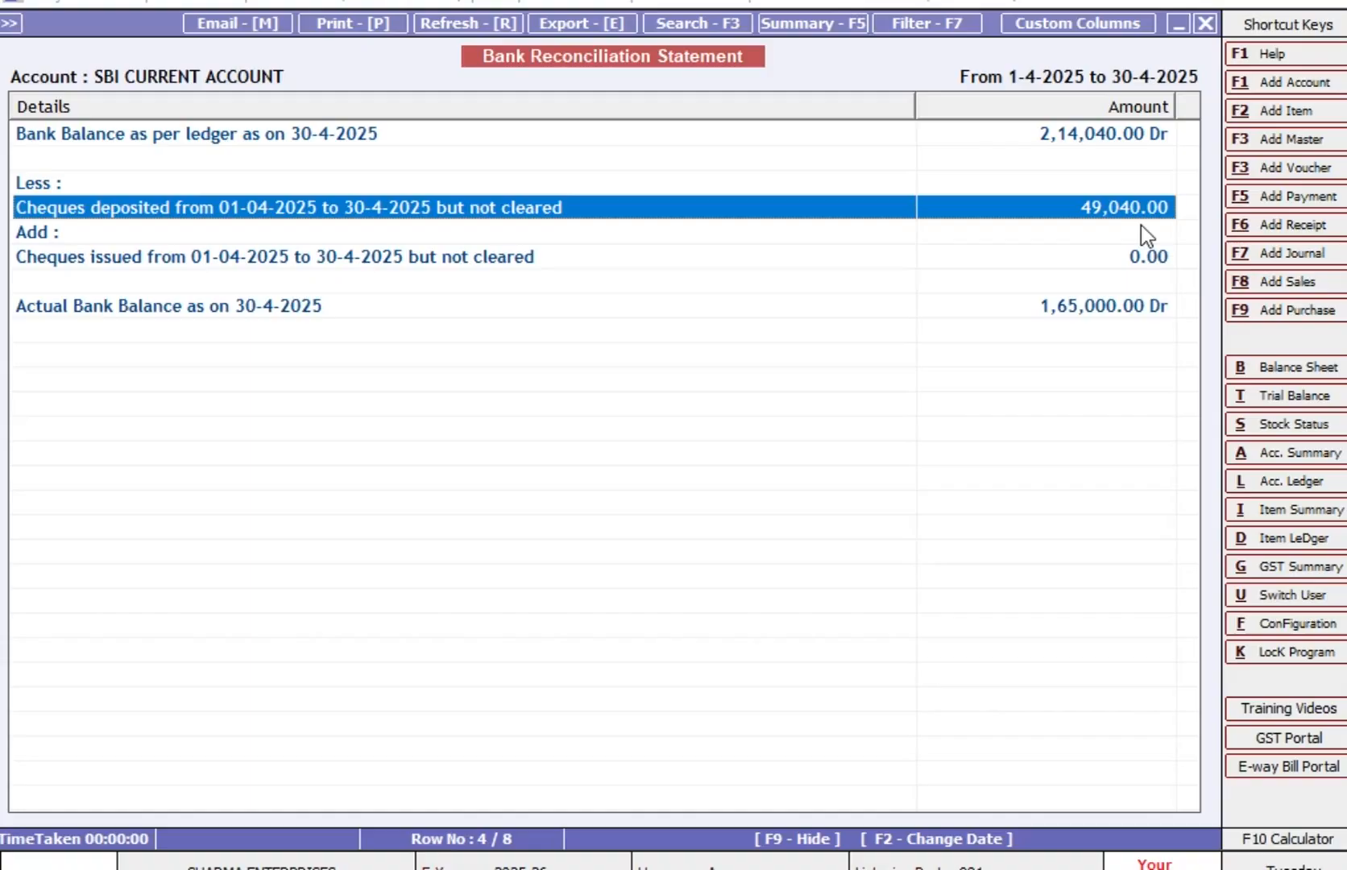
{"action": "key", "text": "Escape"}
{"action": "key", "text": "Escape"}
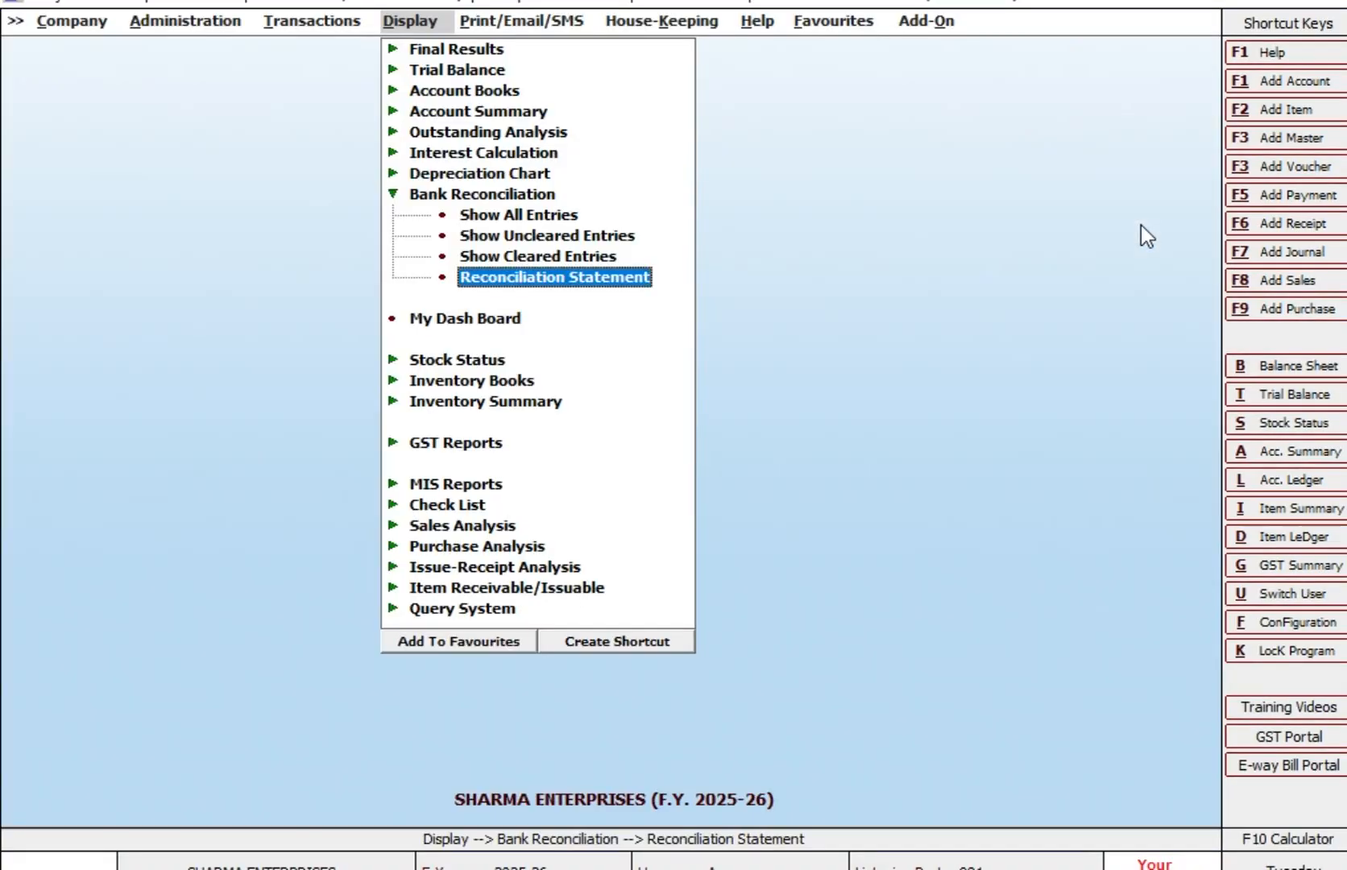
Step: Display the uncleared bank entries of SBI CURRENT ACCOUNT from 01-04-2025 to 30-04-2025, with entry status as on 30-04-2025
{"action": "key", "text": "Up"}
{"action": "key", "text": "Up"}
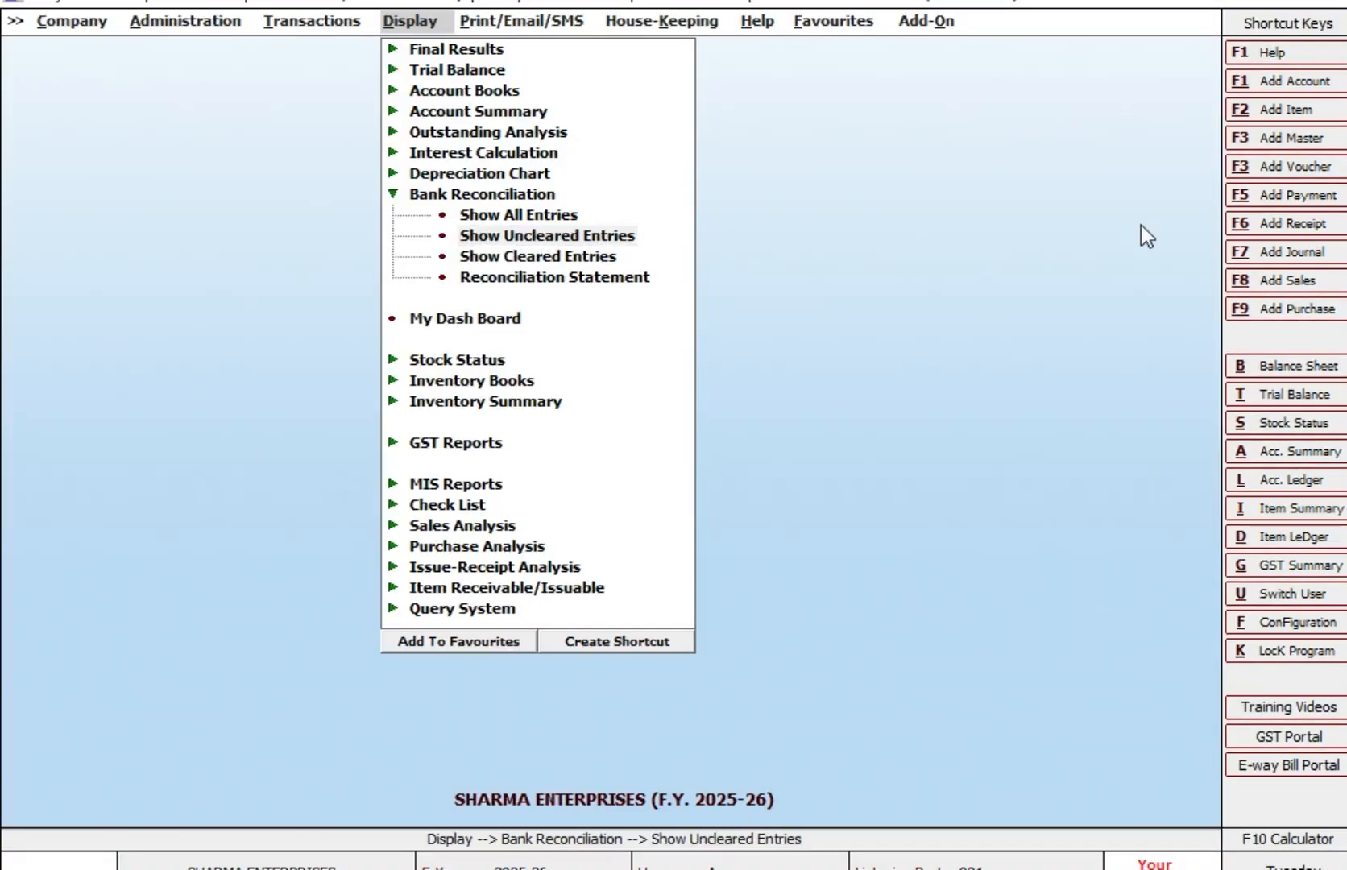
{"action": "key", "text": "Return"}
{"action": "key", "text": "Return"}
{"action": "key", "text": "Return"}
{"action": "key", "text": "Return"}
{"action": "key", "text": "Up"}
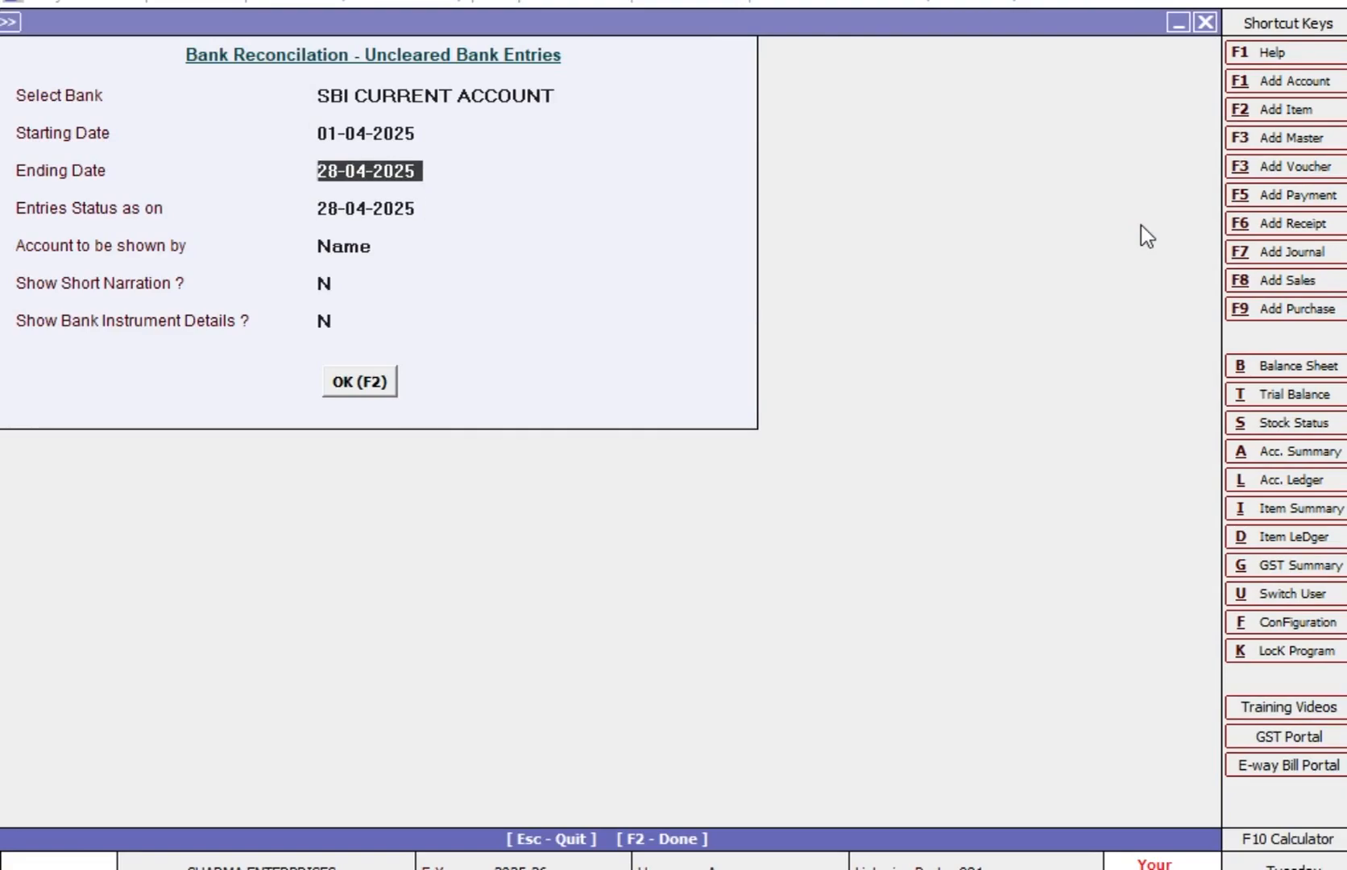
{"action": "type", "text": "30"}
{"action": "key", "text": "Return"}
{"action": "type", "text": "30"}
{"action": "key", "text": "Return"}
{"action": "key", "text": "Return"}
{"action": "key", "text": "Return"}
{"action": "key", "text": "Return"}
{"action": "key", "text": "Return"}
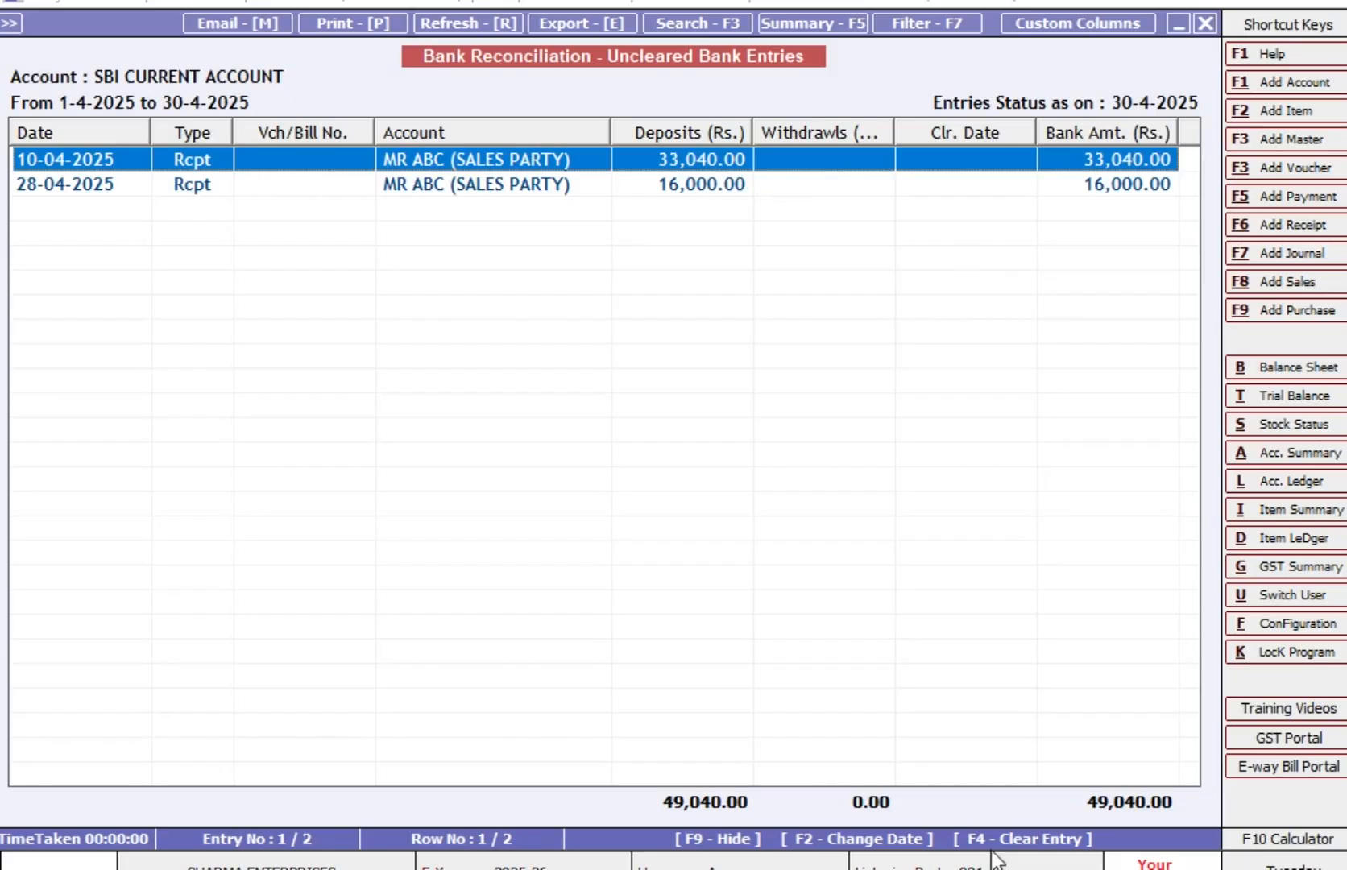
Step: Give the 10-04-2025 receipt a clearing date of 12-04-2025 and clear the full voucher
{"action": "key", "text": "F4"}
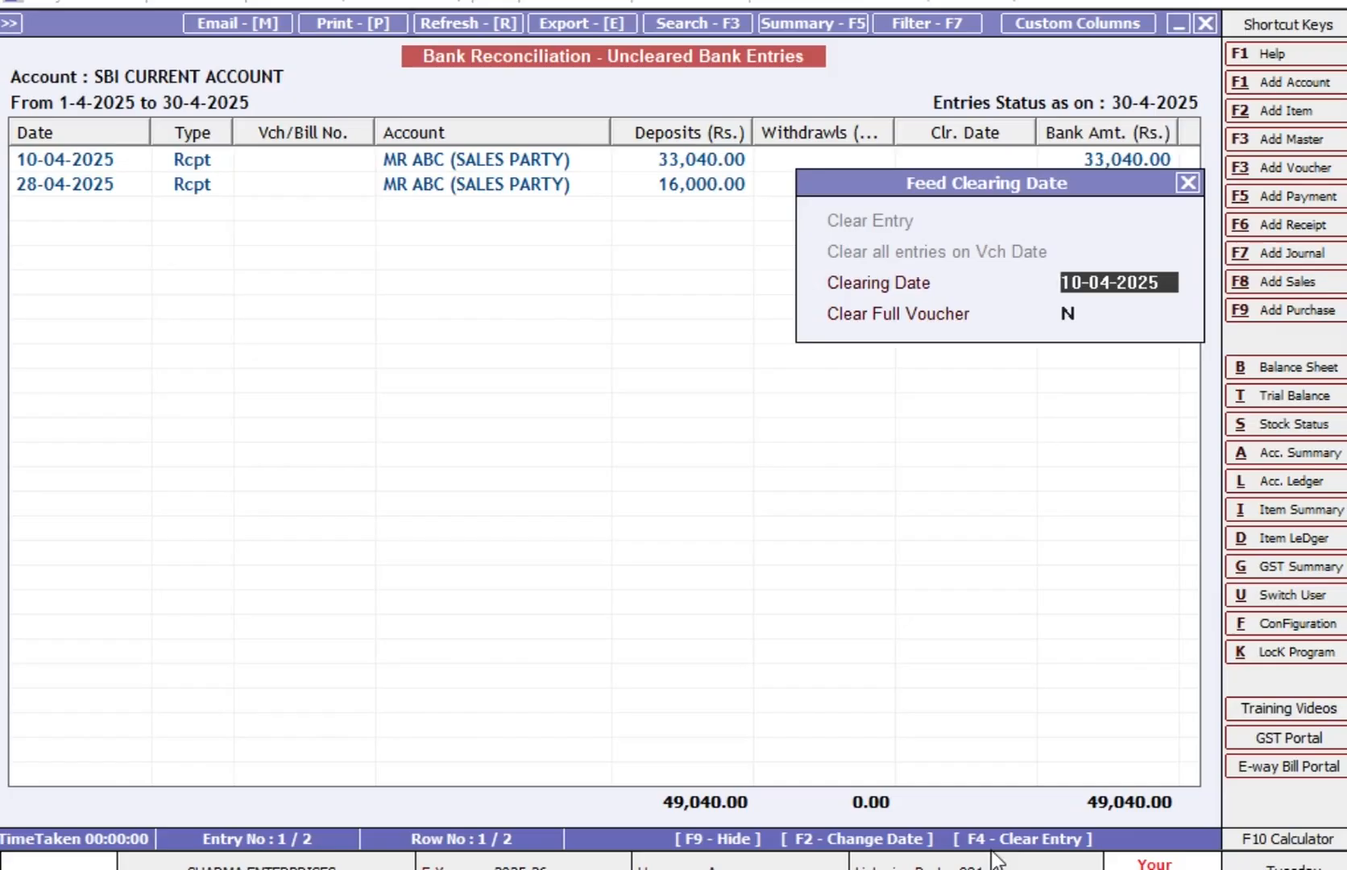
{"action": "type", "text": "12-04"}
{"action": "key", "text": "Return"}
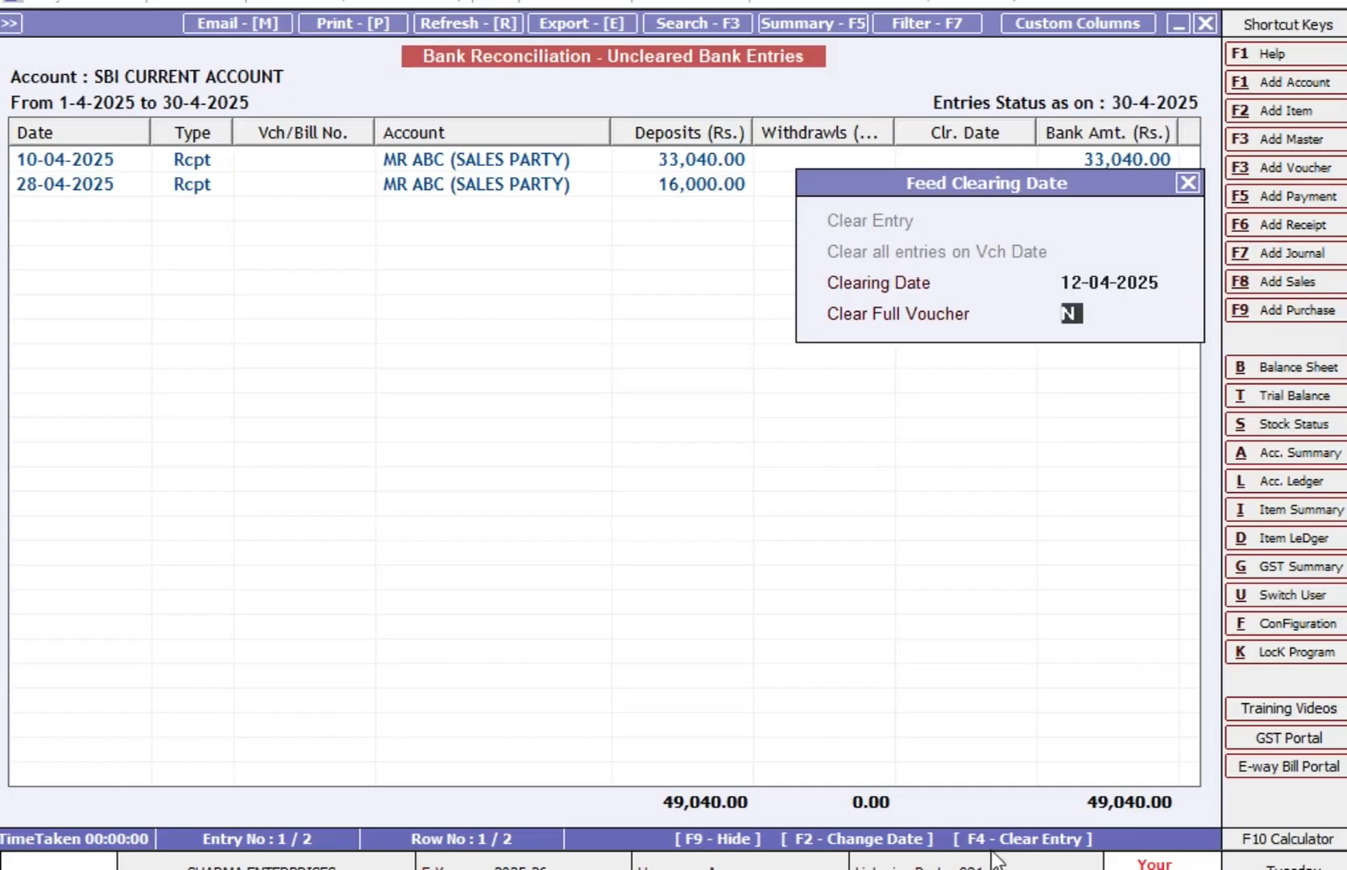
{"action": "key", "text": "y"}
{"action": "key", "text": "Return"}
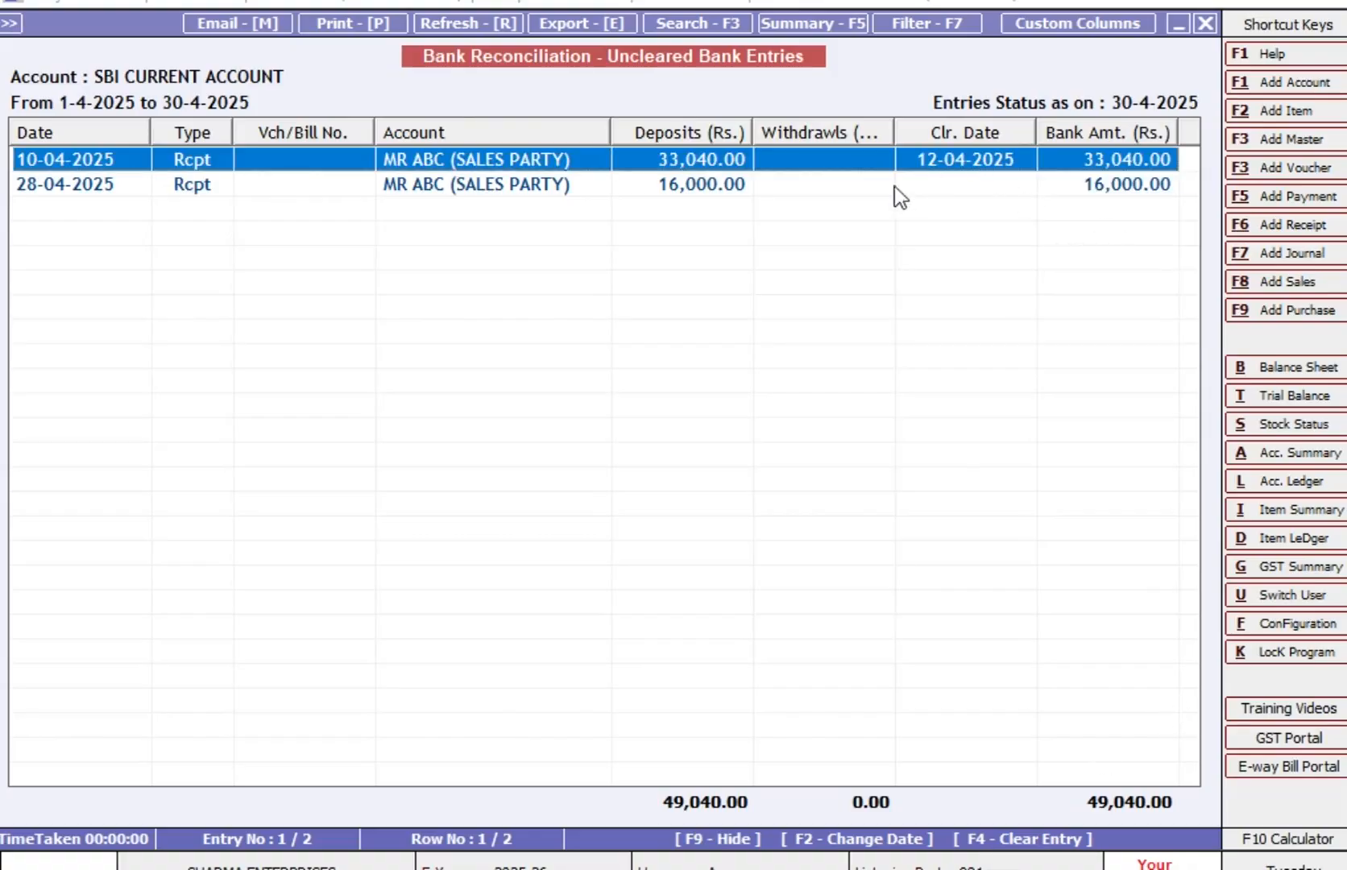
Step: Give the 28-04-2025 receipt a clearing date of 30-04-2025 and clear the full voucher
{"action": "left_click", "coordinate": [375, 187]}
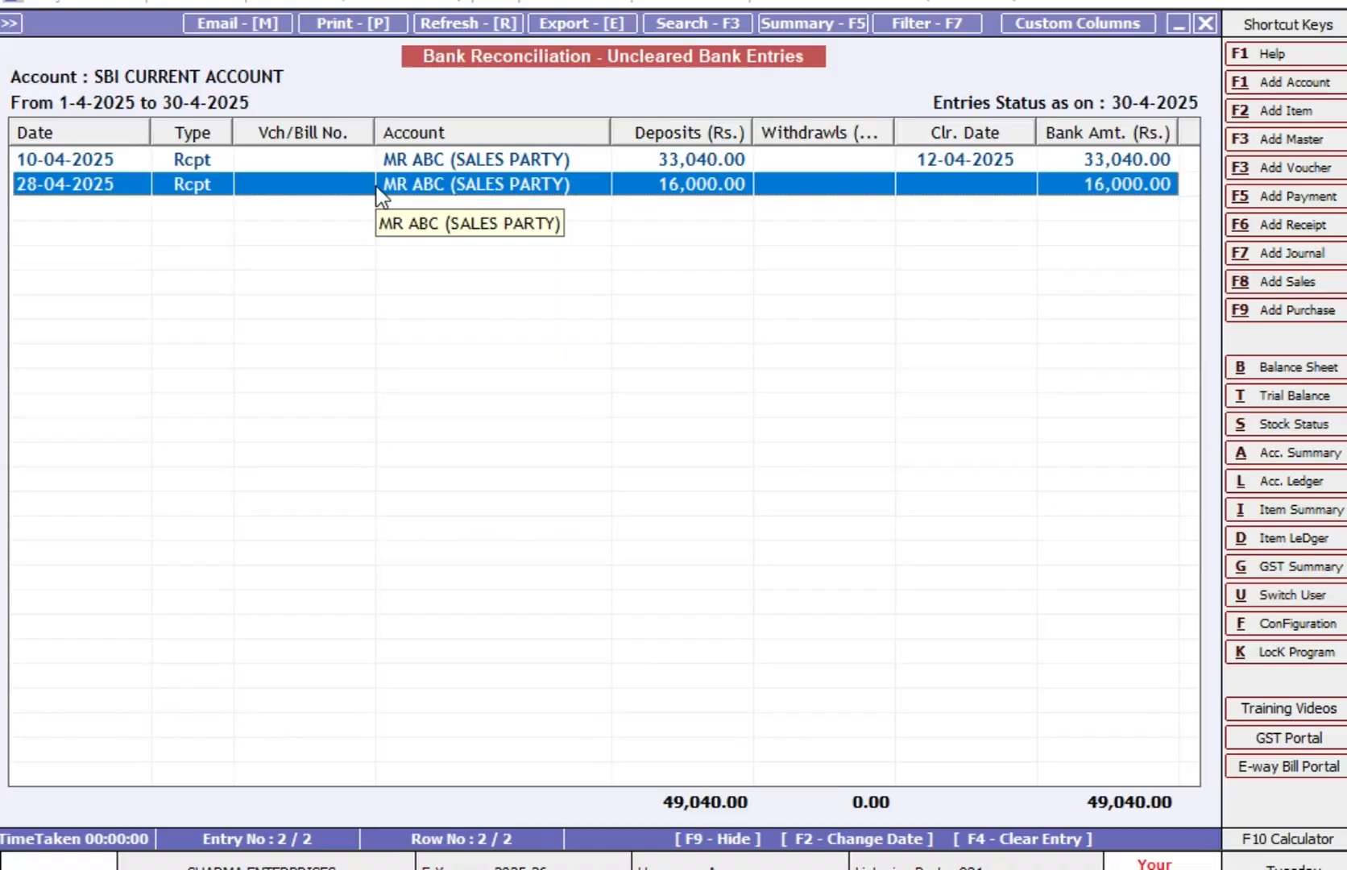
{"action": "key", "text": "Return"}
{"action": "type", "text": "30-4"}
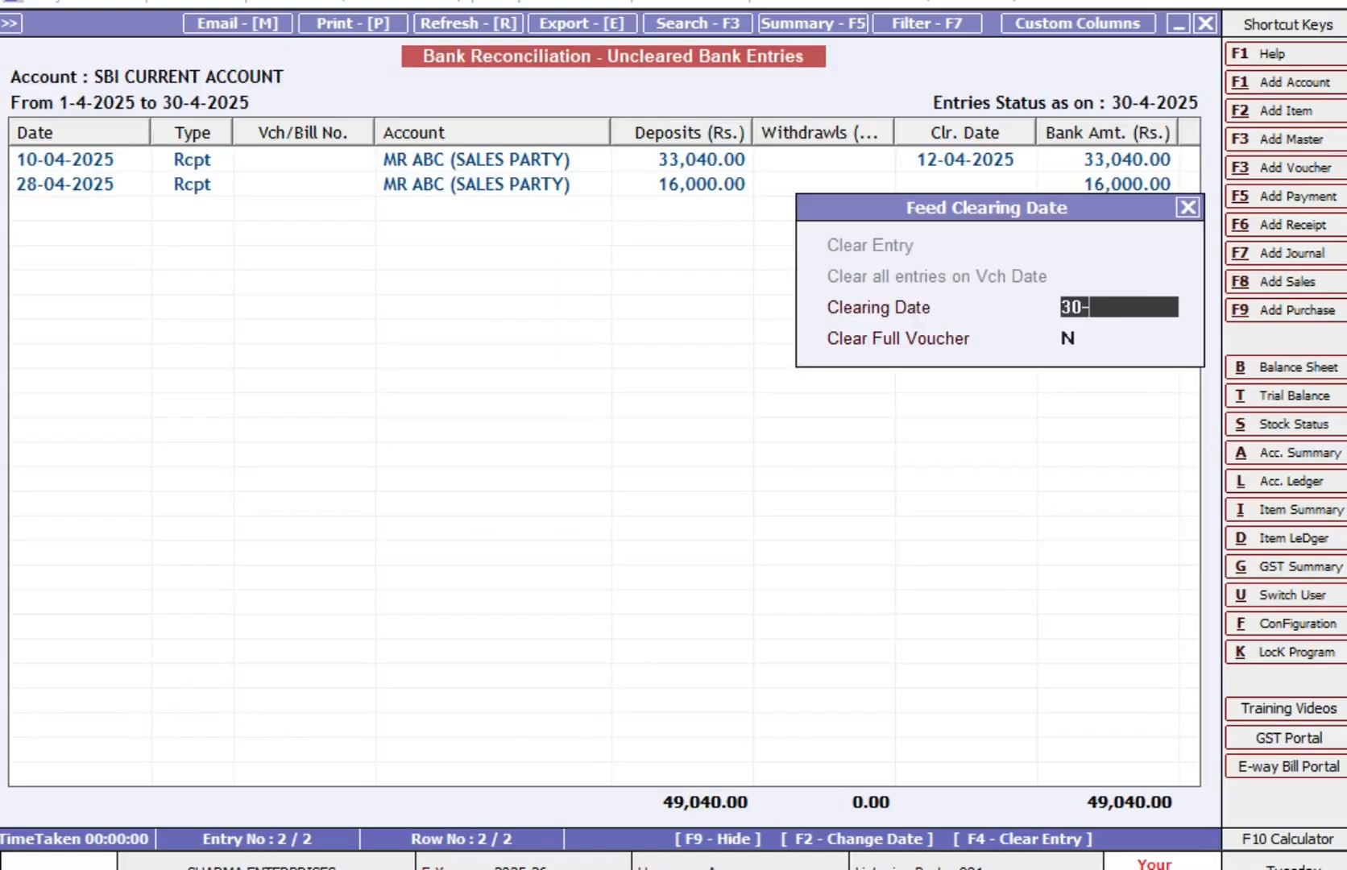
{"action": "key", "text": "Return"}
{"action": "type", "text": "Y"}
{"action": "key", "text": "Return"}
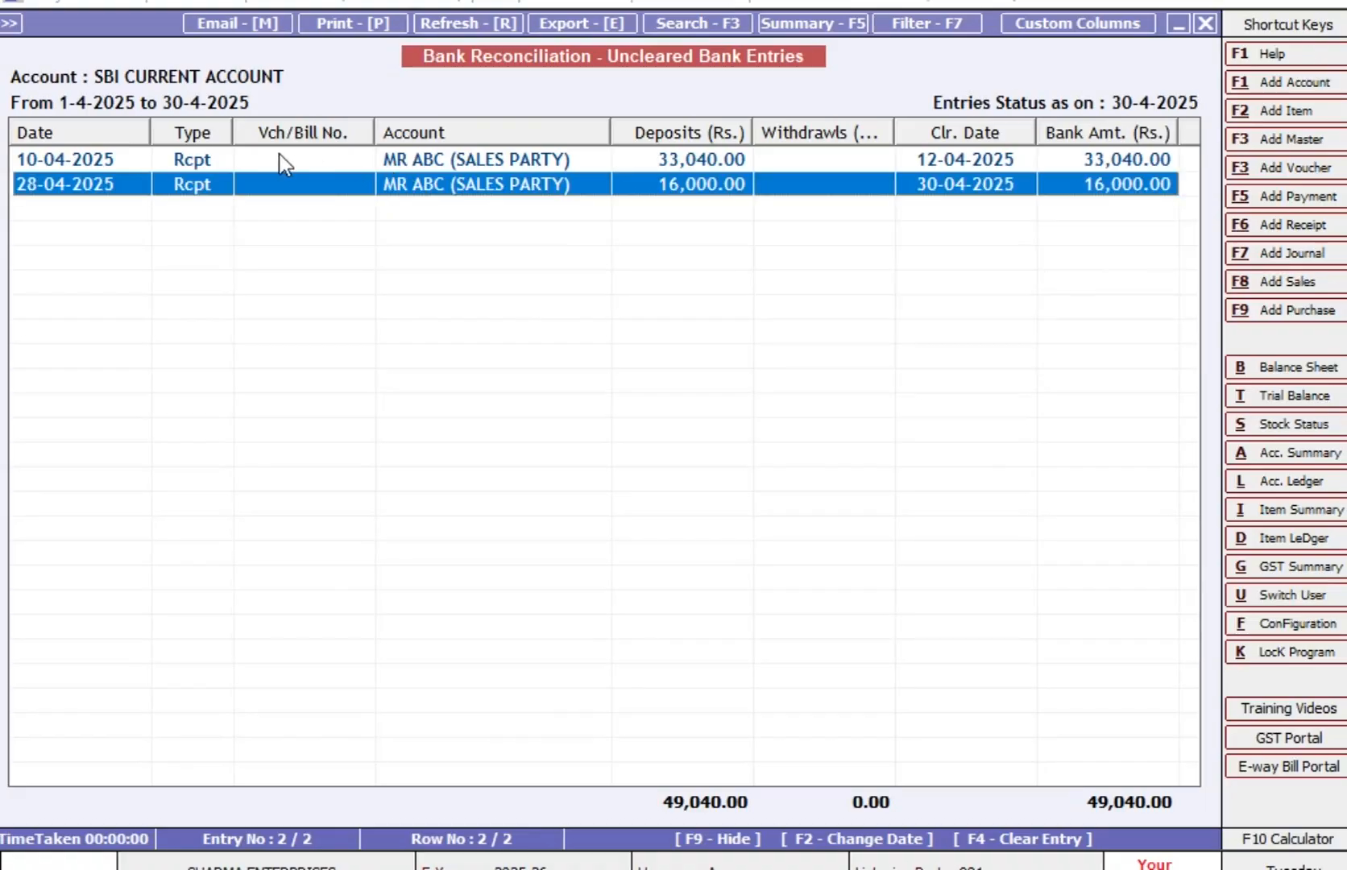
Step: Check the clearing dates entered for both receipts, then close the uncleared entries report
{"action": "left_click", "coordinate": [997, 168]}
{"action": "left_click", "coordinate": [108, 187]}
{"action": "key", "text": "Escape"}
{"action": "key", "text": "Escape"}
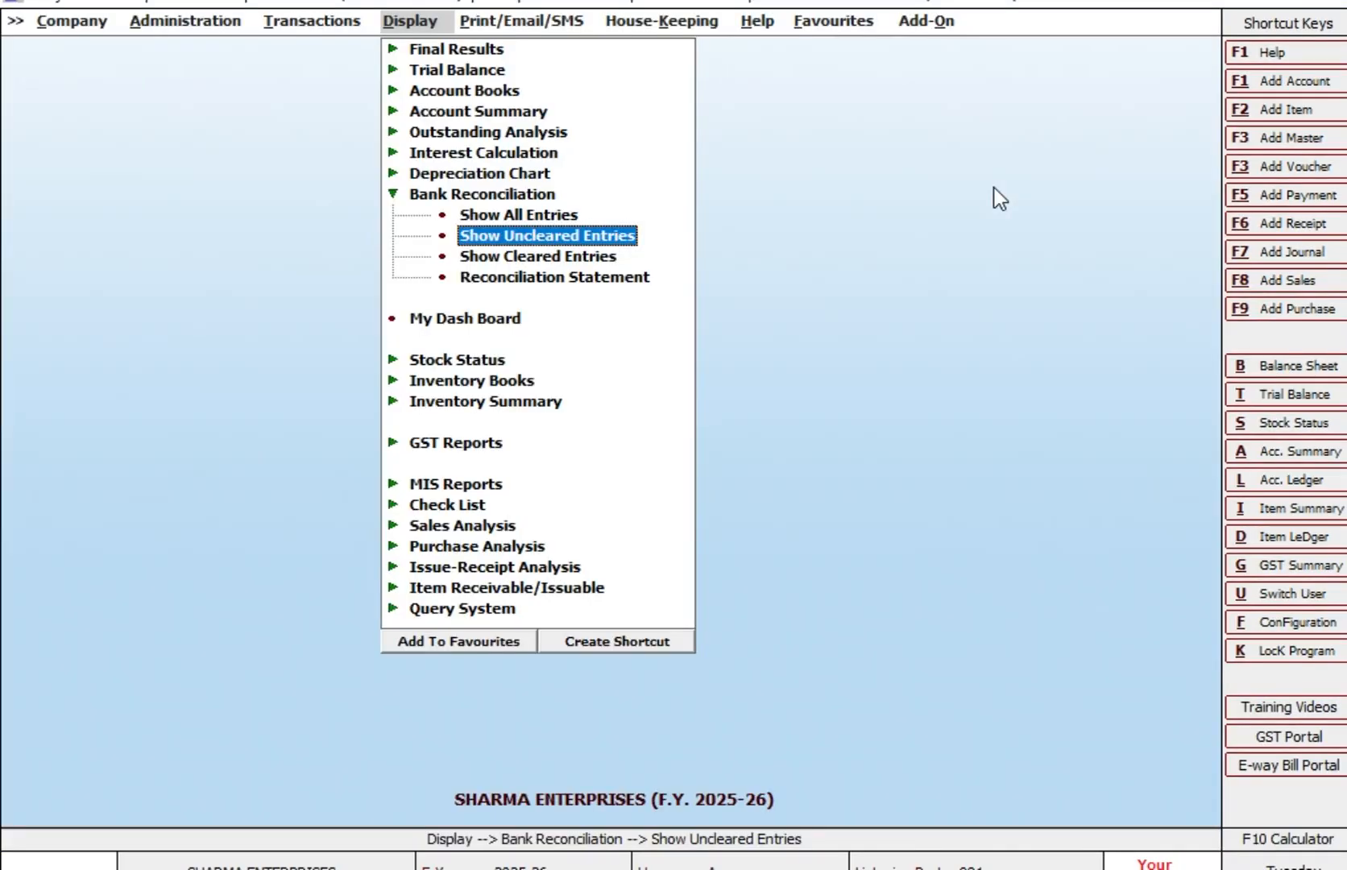
Step: Recheck SBI CURRENT ACCOUNT for uncleared entries from 01-04-2025 to 30-04-2025, with status as on 30-04-2025, then leave the report
{"action": "key", "text": "Return"}
{"action": "key", "text": "Return"}
{"action": "key", "text": "Return"}
{"action": "type", "text": "3"}
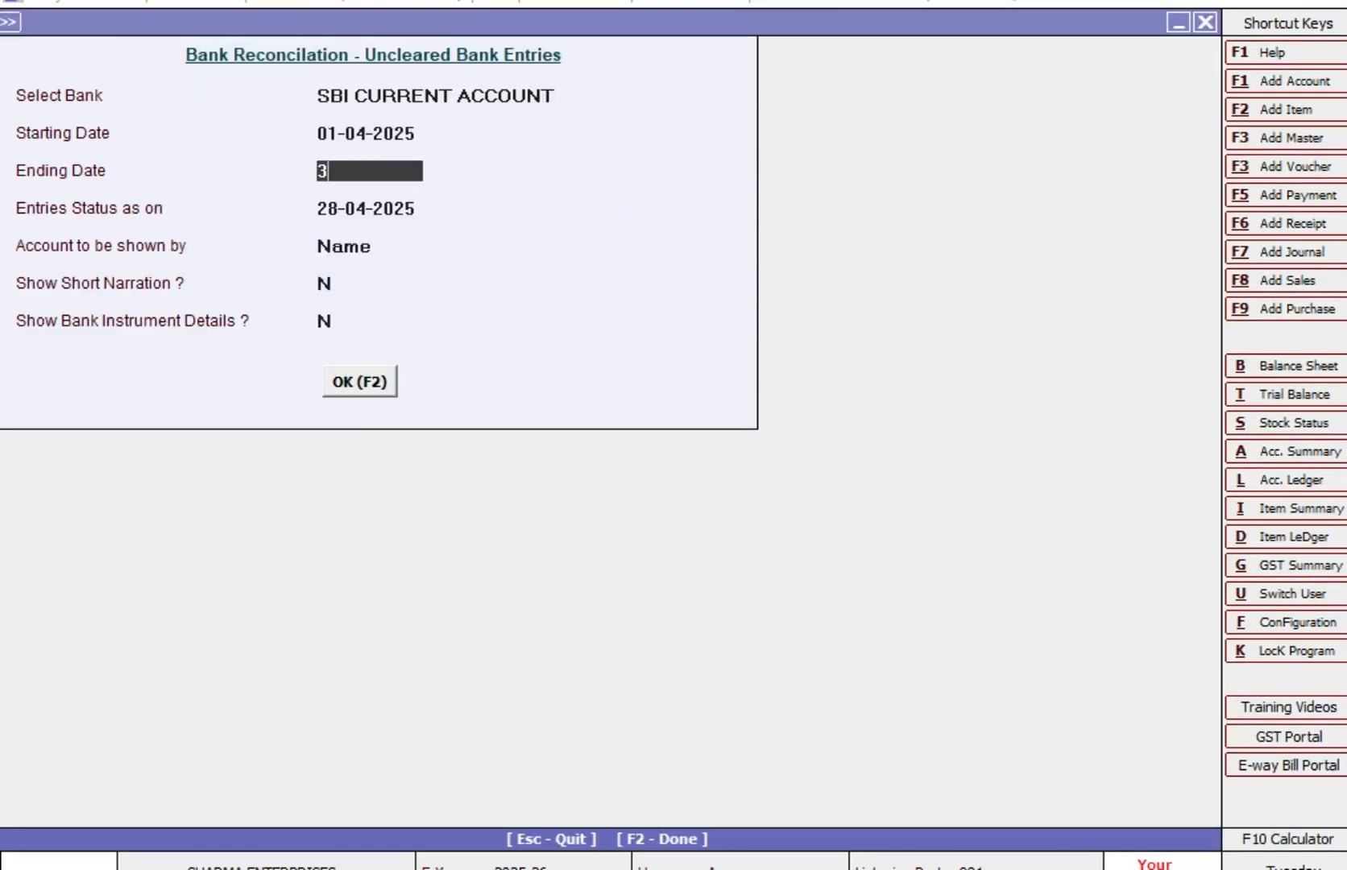
{"action": "type", "text": "0"}
{"action": "key", "text": "Return"}
{"action": "type", "text": "30"}
{"action": "key", "text": "Return"}
{"action": "key", "text": "Return"}
{"action": "key", "text": "Return"}
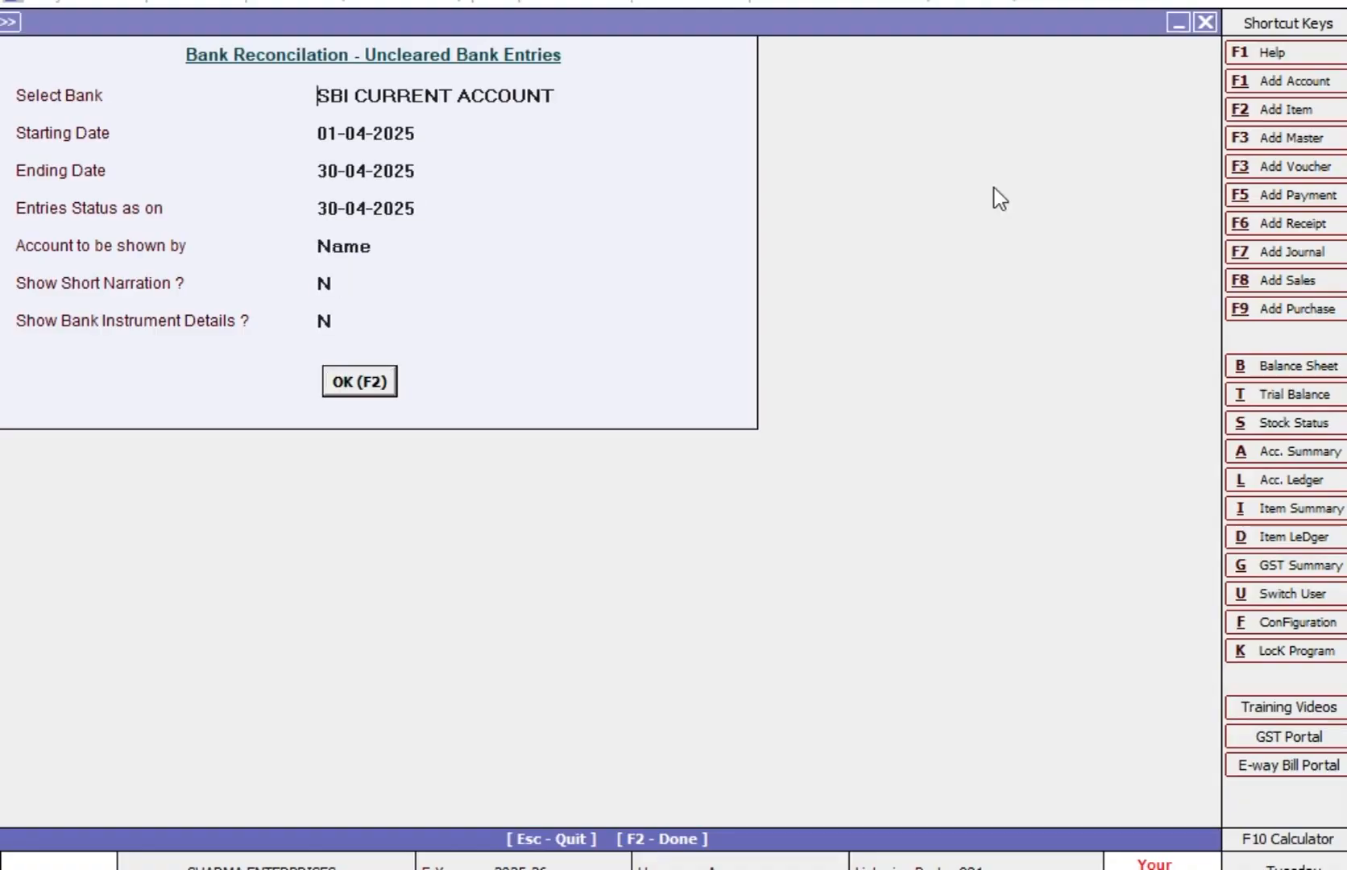
{"action": "key", "text": "F2"}
{"action": "key", "text": "Escape"}
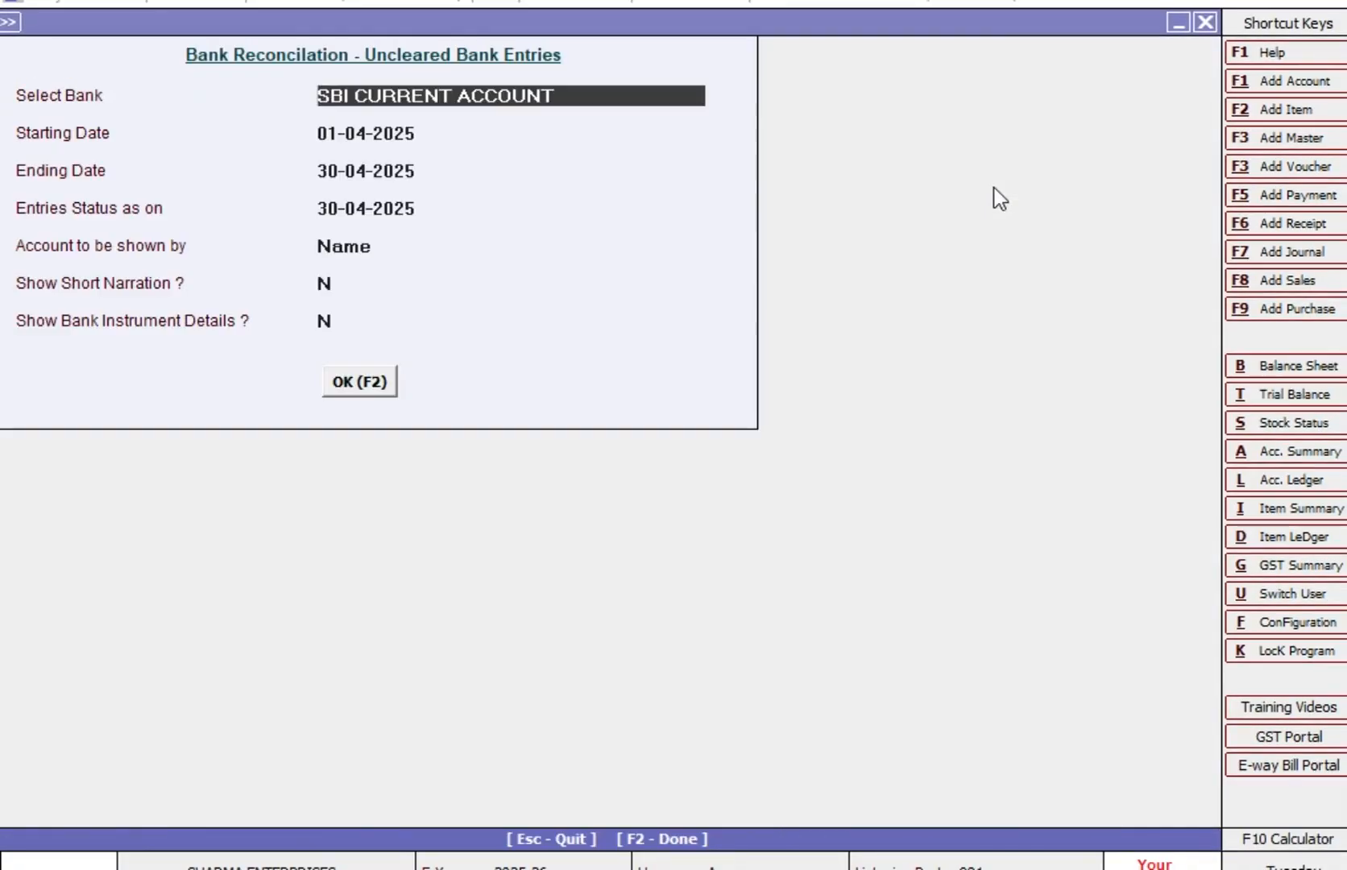
{"action": "key", "text": "Escape"}
Step: Display the cleared bank entries of SBI CURRENT ACCOUNT from 01-04-2025 to 30-04-2025, with accounts shown by name
{"action": "key", "text": "Down"}
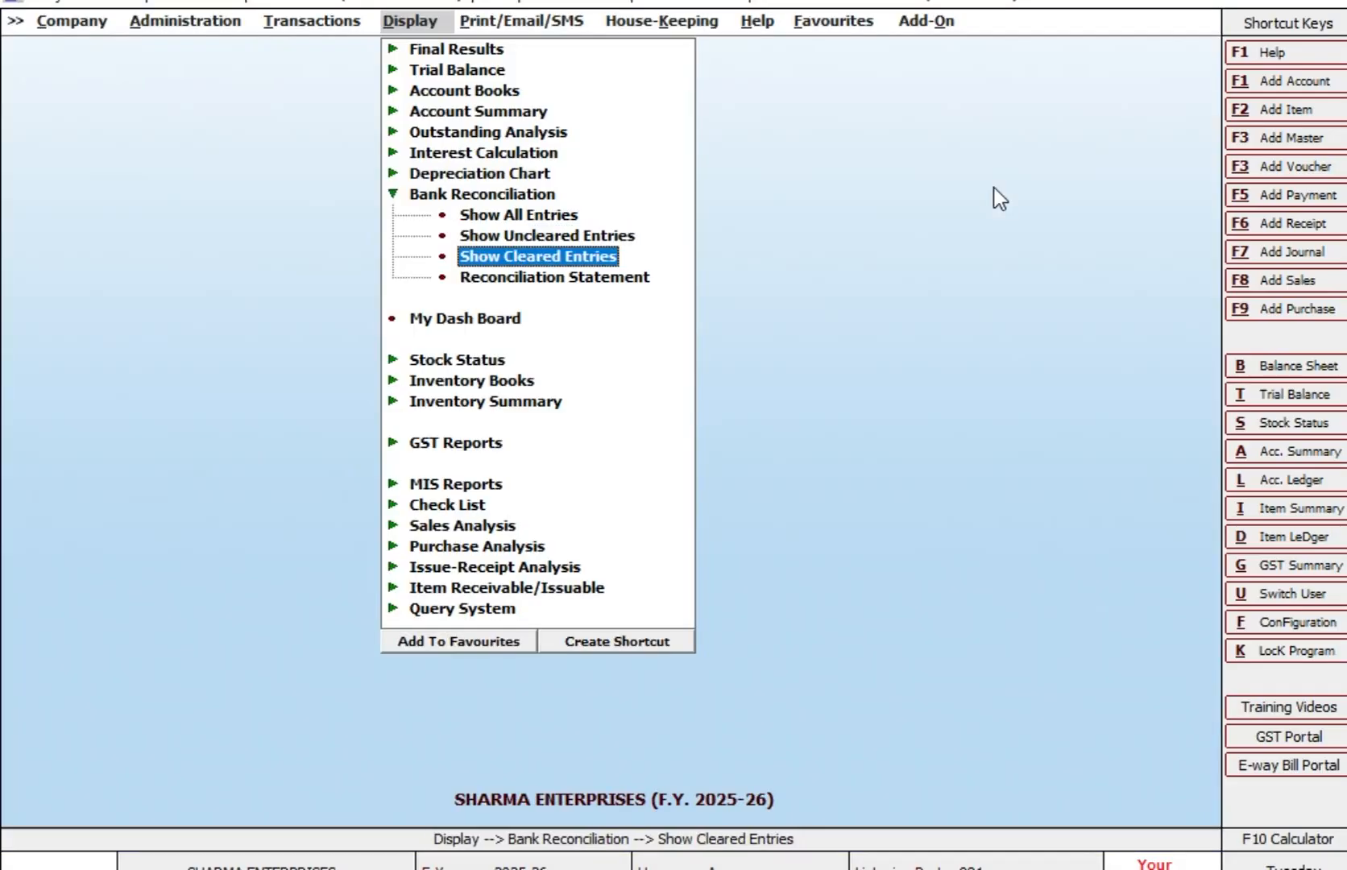
{"action": "key", "text": "Return"}
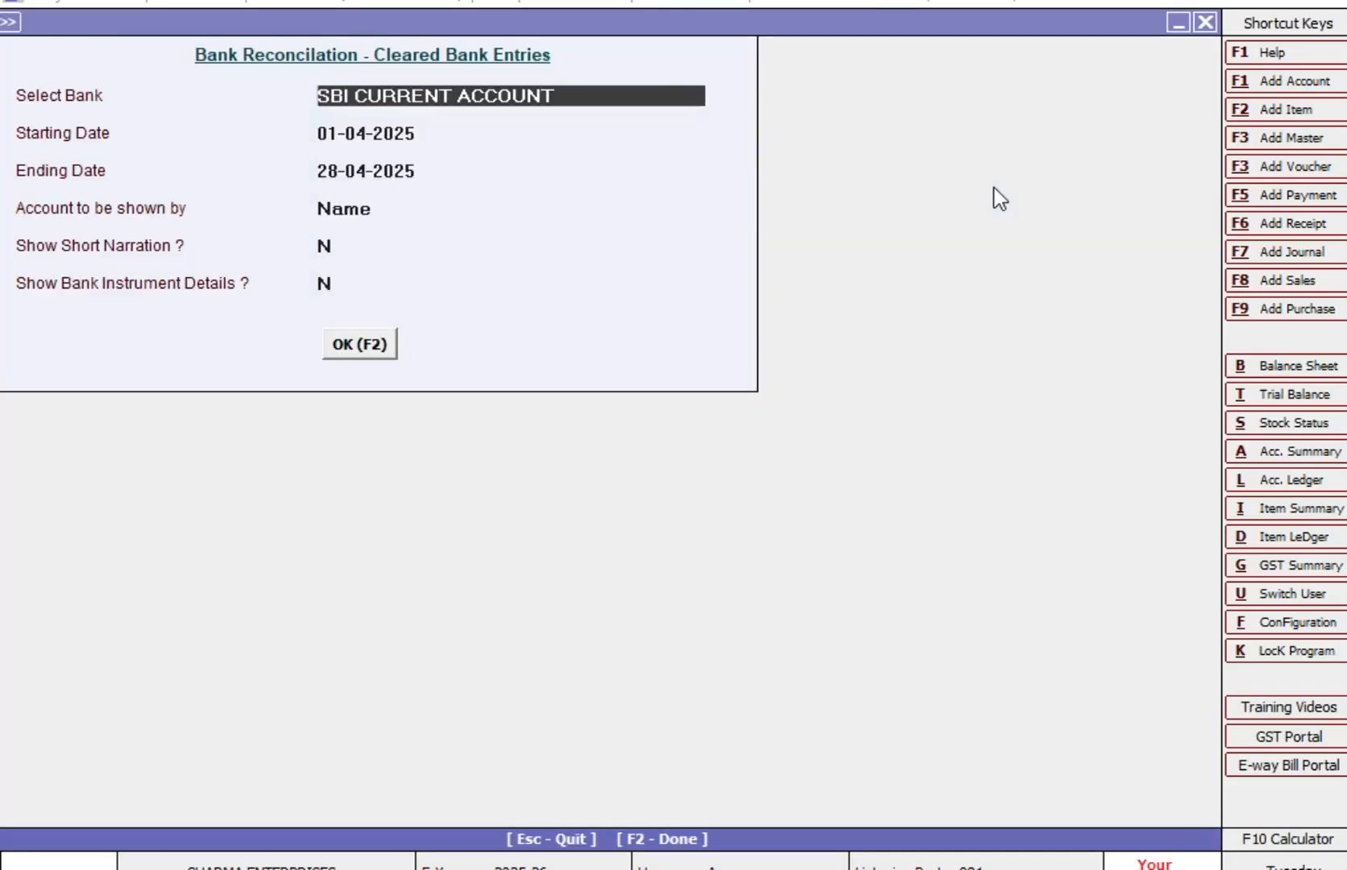
{"action": "key", "text": "Return"}
{"action": "key", "text": "Return"}
{"action": "type", "text": "30"}
{"action": "key", "text": "Return"}
{"action": "key", "text": "Return"}
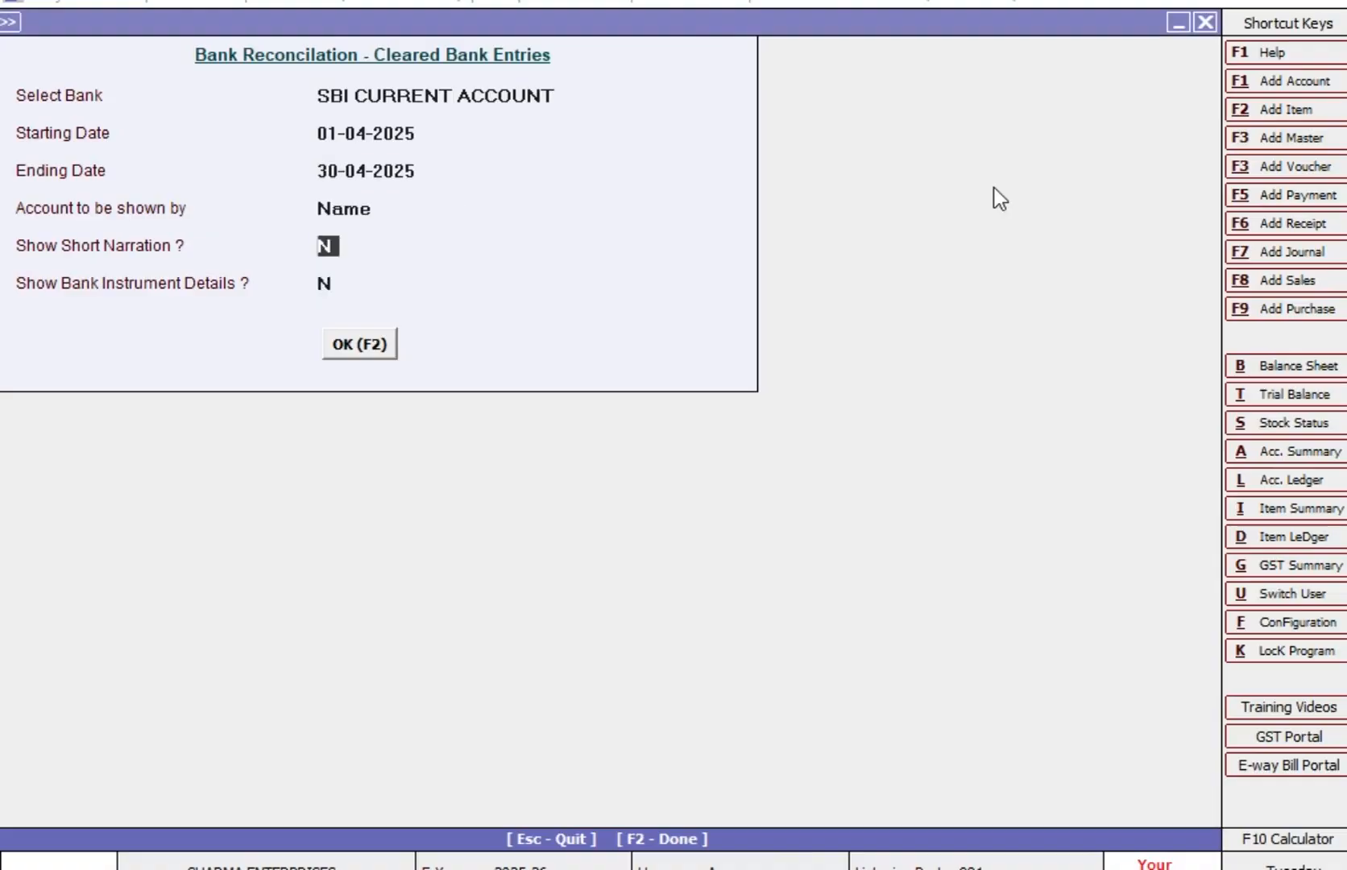
{"action": "key", "text": "Return"}
{"action": "key", "text": "Return"}
{"action": "key", "text": "Return"}
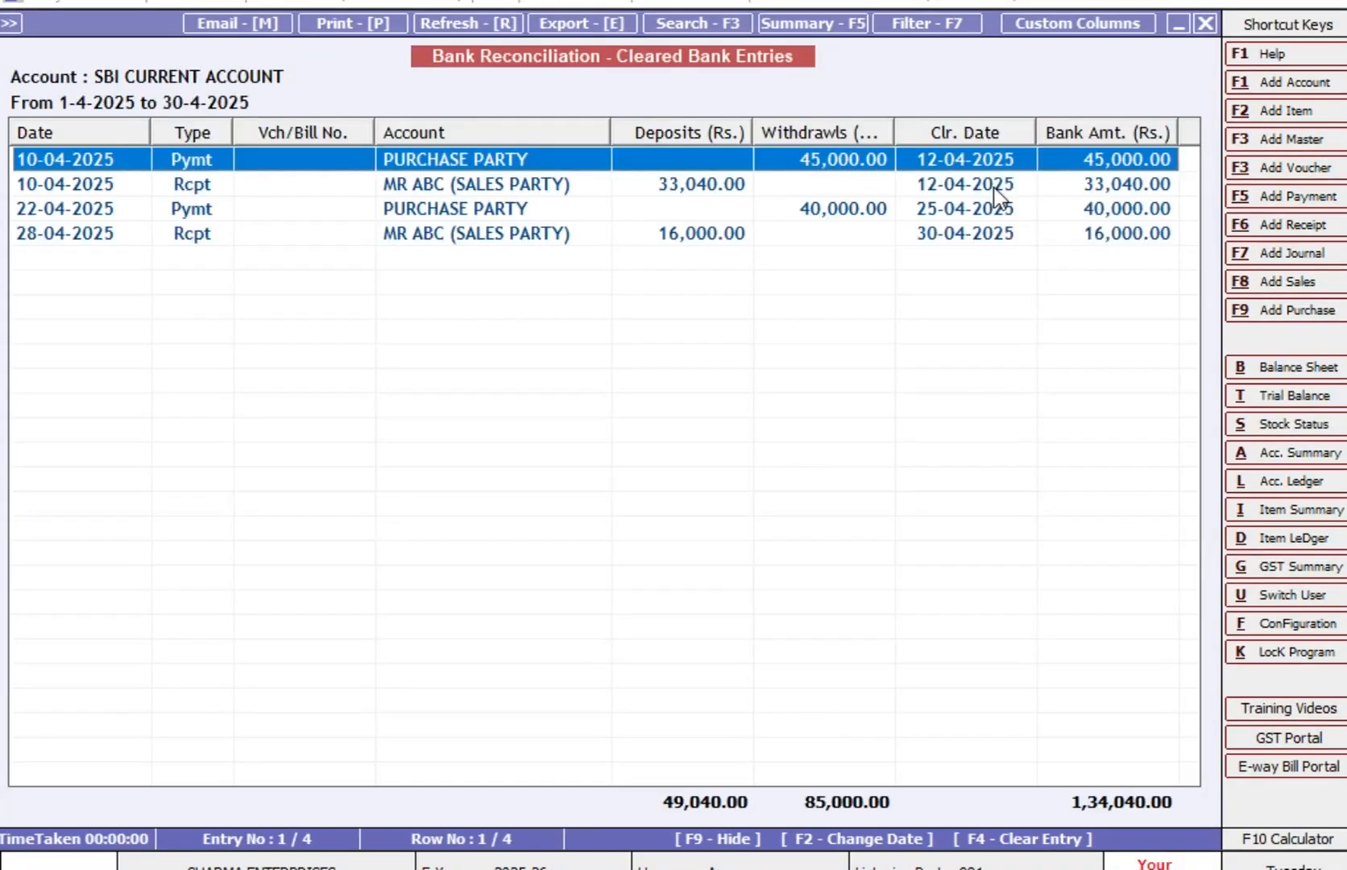
Step: Examine the clearing dates of the payments and receipts in the cleared entries report, then close it
{"action": "key", "text": "Down"}
{"action": "key", "text": "Down"}
{"action": "key", "text": "Down"}
{"action": "key", "text": "Up"}
{"action": "key", "text": "Up"}
{"action": "key", "text": "Up"}
{"action": "left_click", "coordinate": [980, 243]}
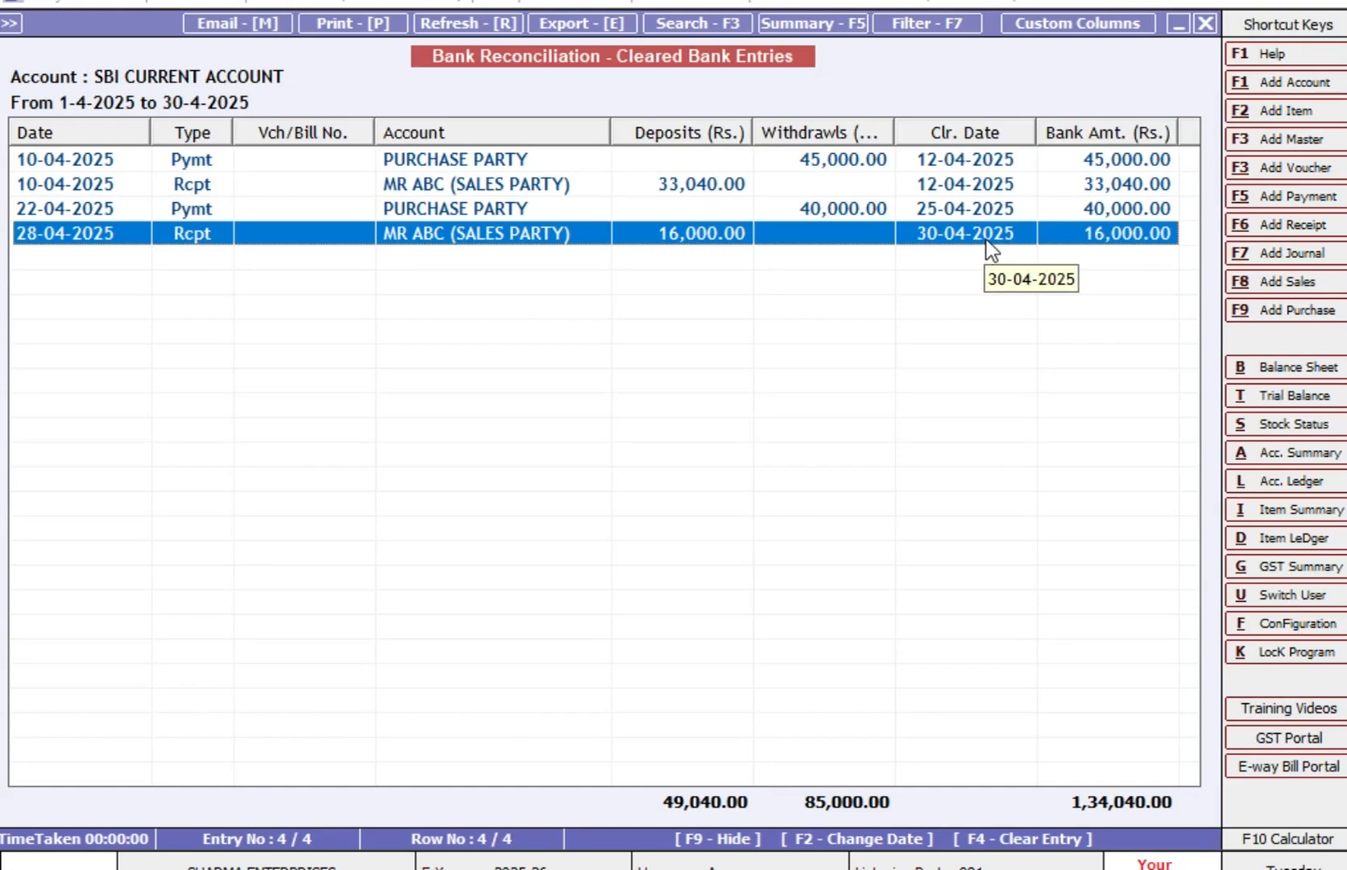
{"action": "key", "text": "Escape"}
{"action": "key", "text": "Escape"}
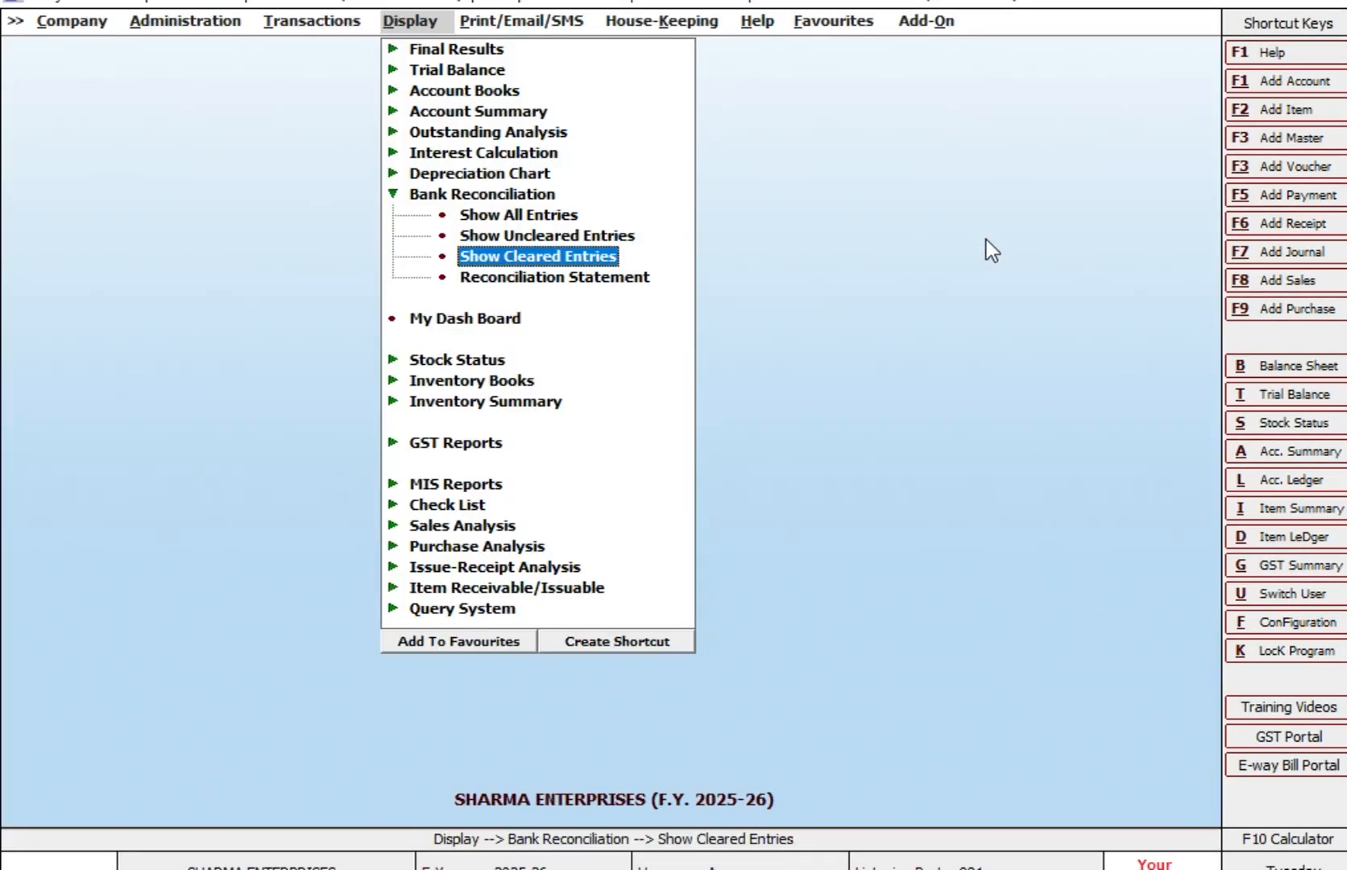
Step: Display all bank reconciliation entries of SBI CURRENT ACCOUNT from 01-04-2025 to 30-04-2025, with accounts shown by name
{"action": "key", "text": "Up"}
{"action": "key", "text": "Up"}
{"action": "key", "text": "Down"}
{"action": "key", "text": "Up"}
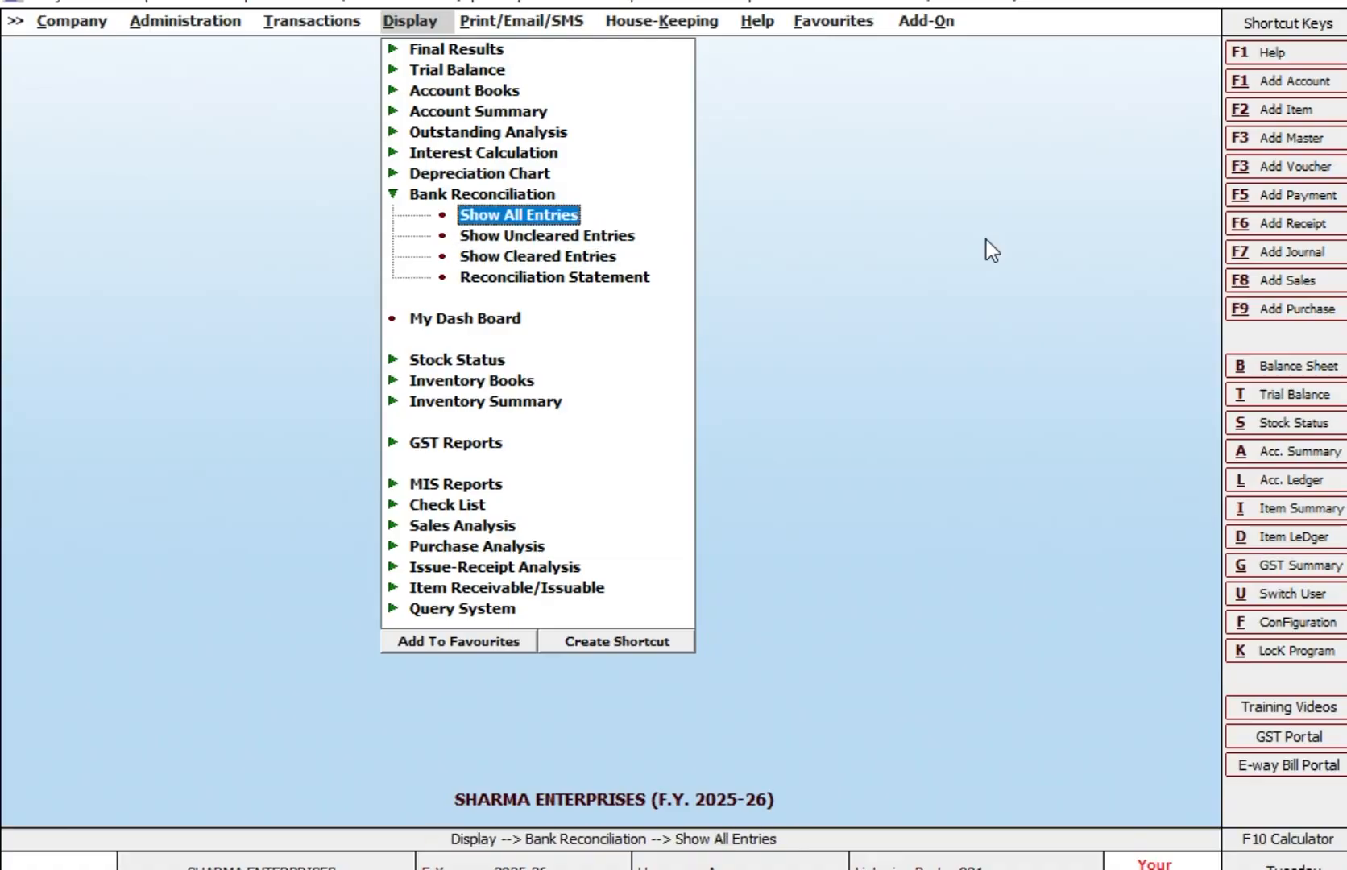
{"action": "key", "text": "Return"}
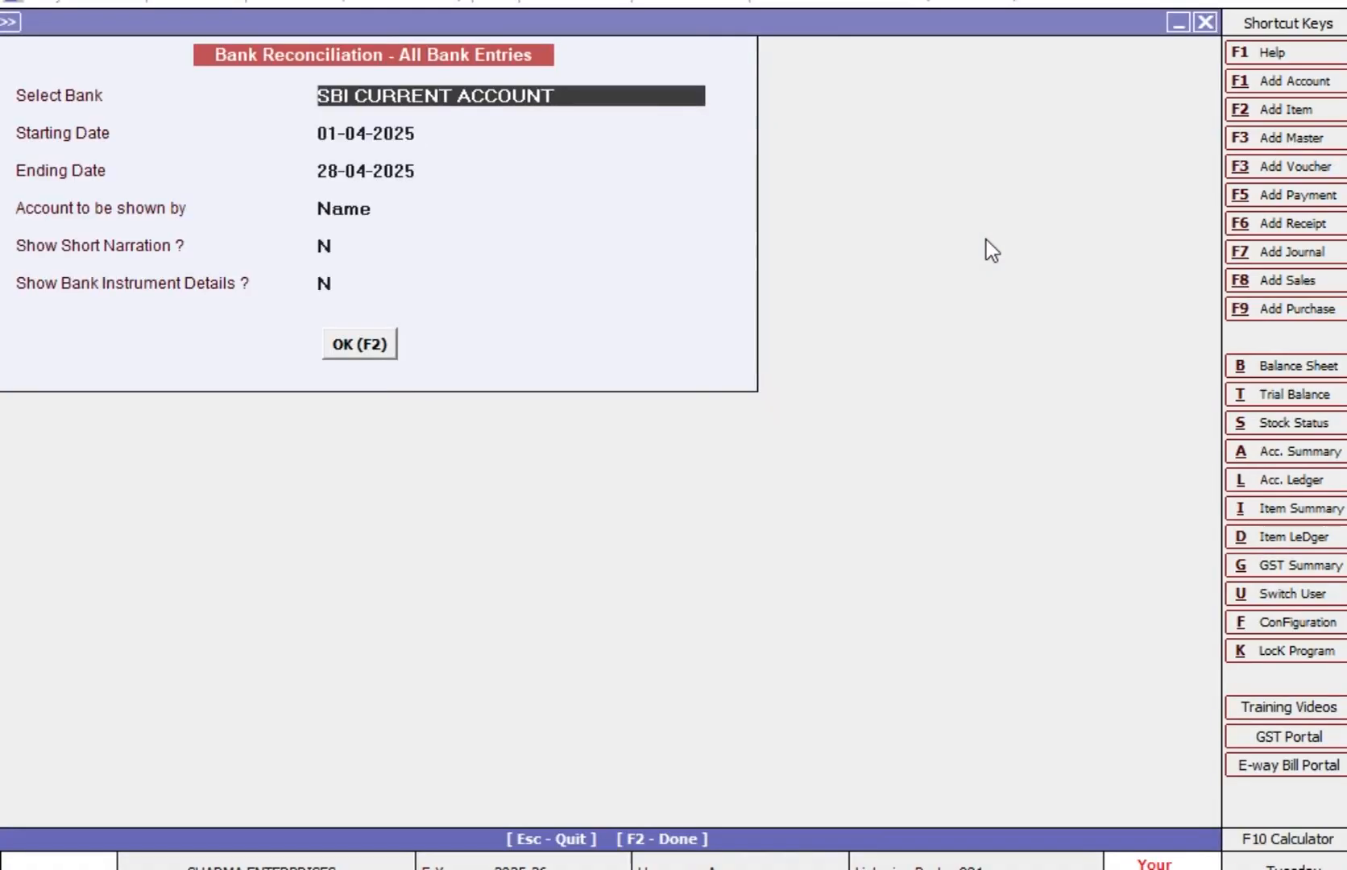
{"action": "key", "text": "Return"}
{"action": "key", "text": "Return"}
{"action": "type", "text": "30-4"}
{"action": "key", "text": "F2"}
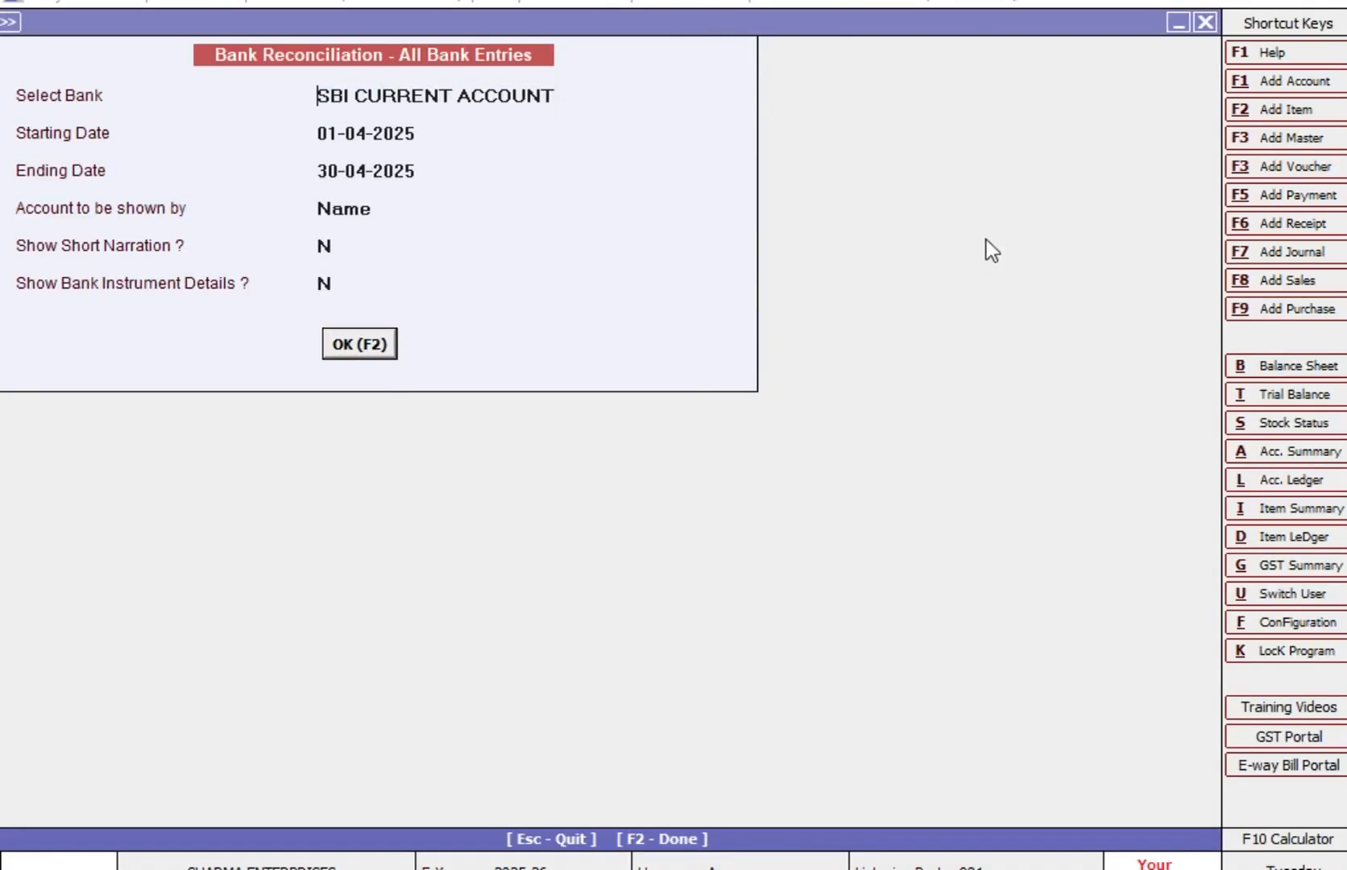
Step: Go through the payment and receipt entries with their clearing dates in the all-entries report, then close it
{"action": "key", "text": "Down"}
{"action": "key", "text": "Down"}
{"action": "key", "text": "Down"}
{"action": "key", "text": "Up"}
{"action": "key", "text": "Up"}
{"action": "key", "text": "Up"}
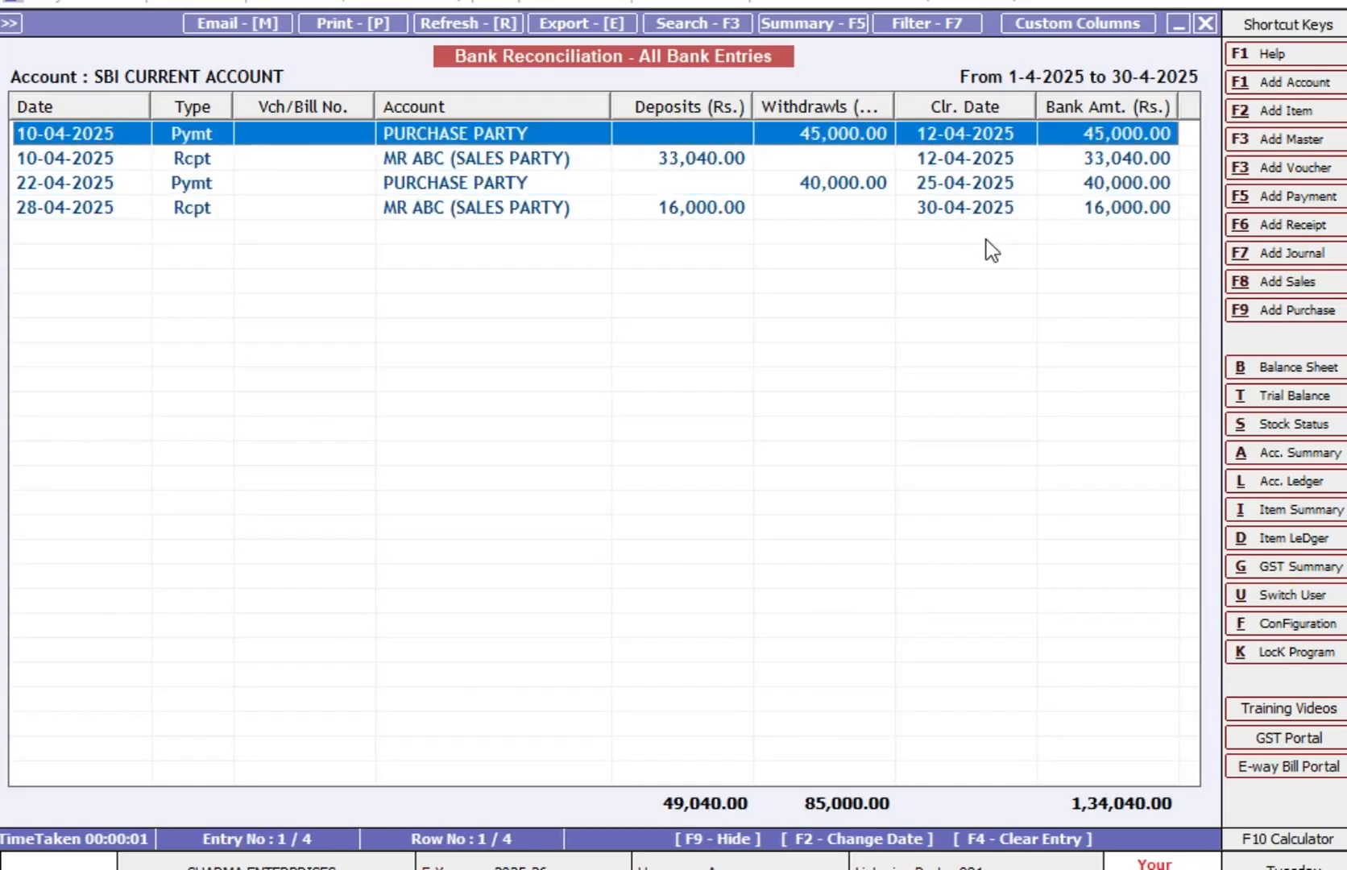
{"action": "key", "text": "Down"}
{"action": "key", "text": "Down"}
{"action": "key", "text": "Down"}
{"action": "key", "text": "Escape"}
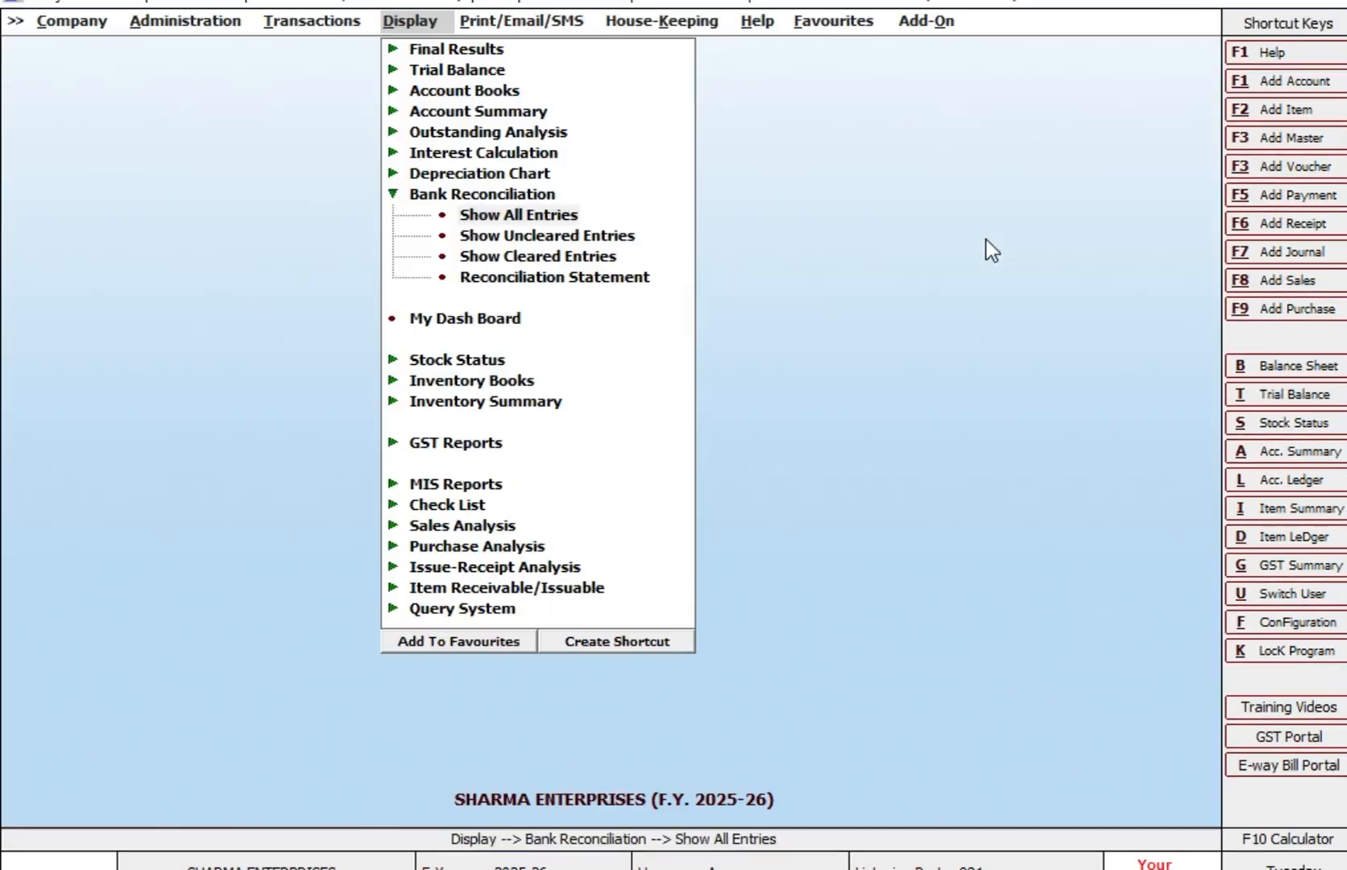
Step: Display the bank reconciliation statement of SBI CURRENT ACCOUNT from 01-04-2025 to 30-04-2025
{"action": "key", "text": "Down"}
{"action": "key", "text": "Down"}
{"action": "key", "text": "Down"}
{"action": "key", "text": "Return"}
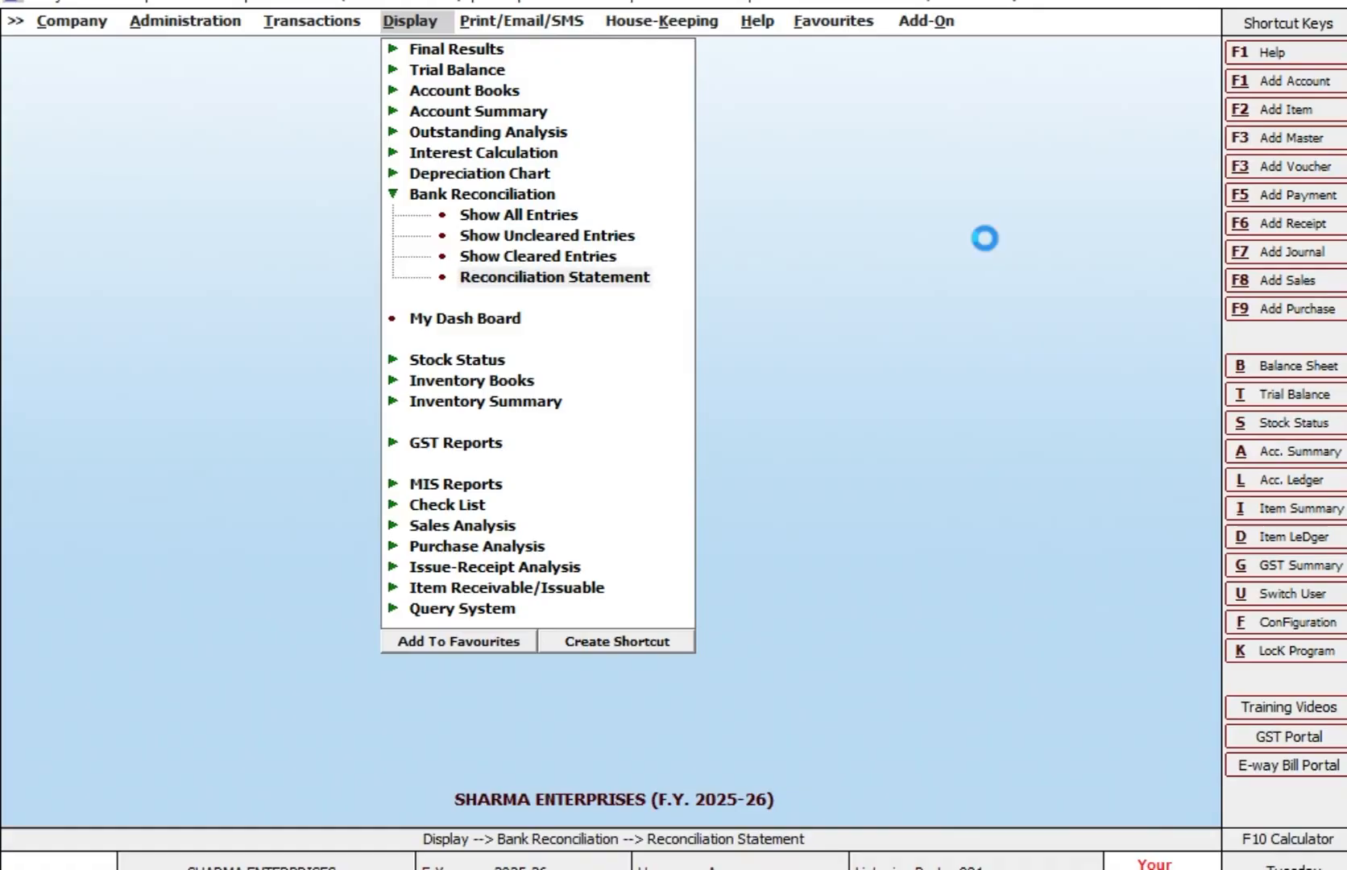
{"action": "key", "text": "Return"}
{"action": "key", "text": "Return"}
{"action": "type", "text": "30-"}
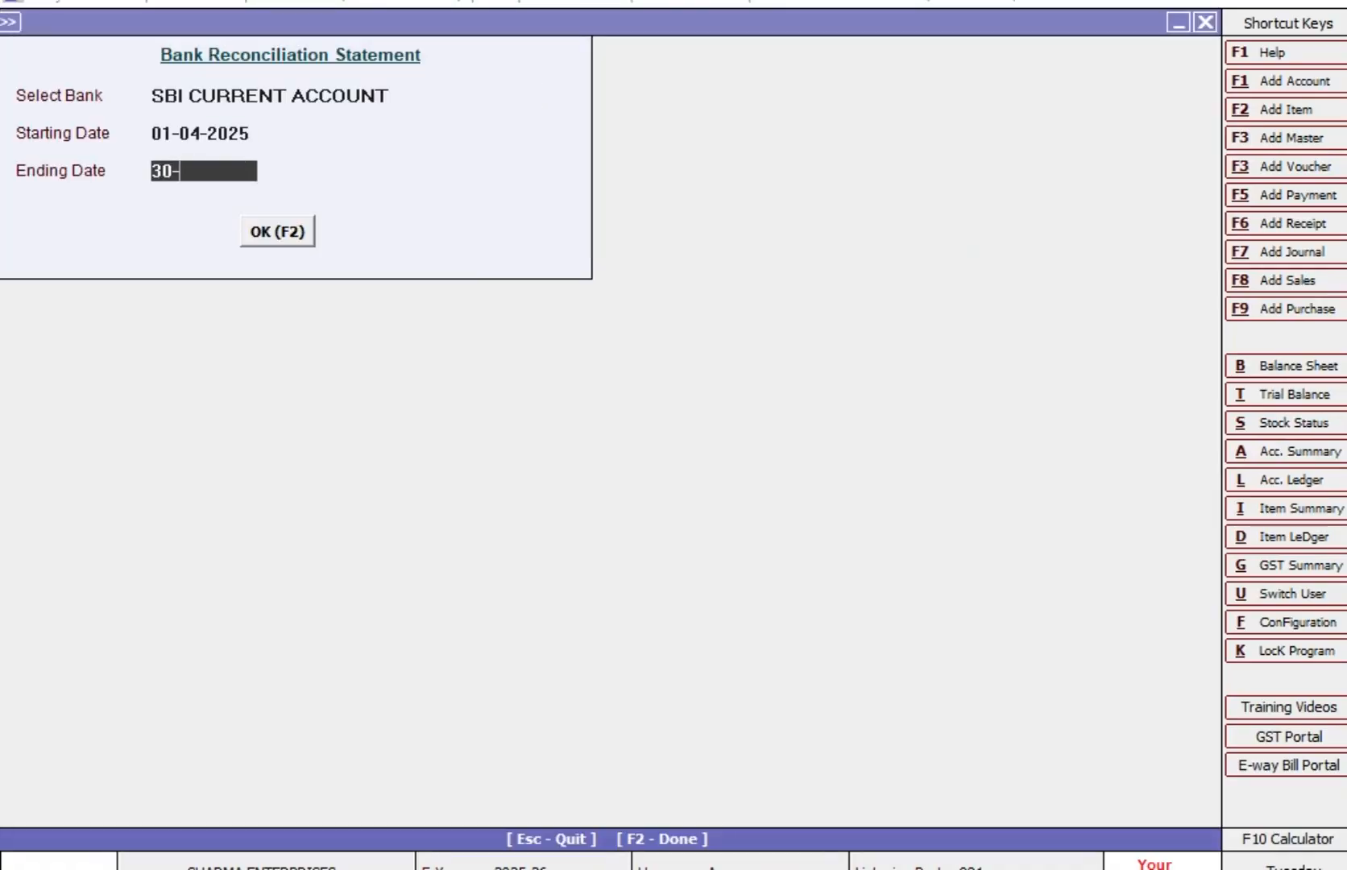
{"action": "key", "text": "Return"}
{"action": "key", "text": "Return"}
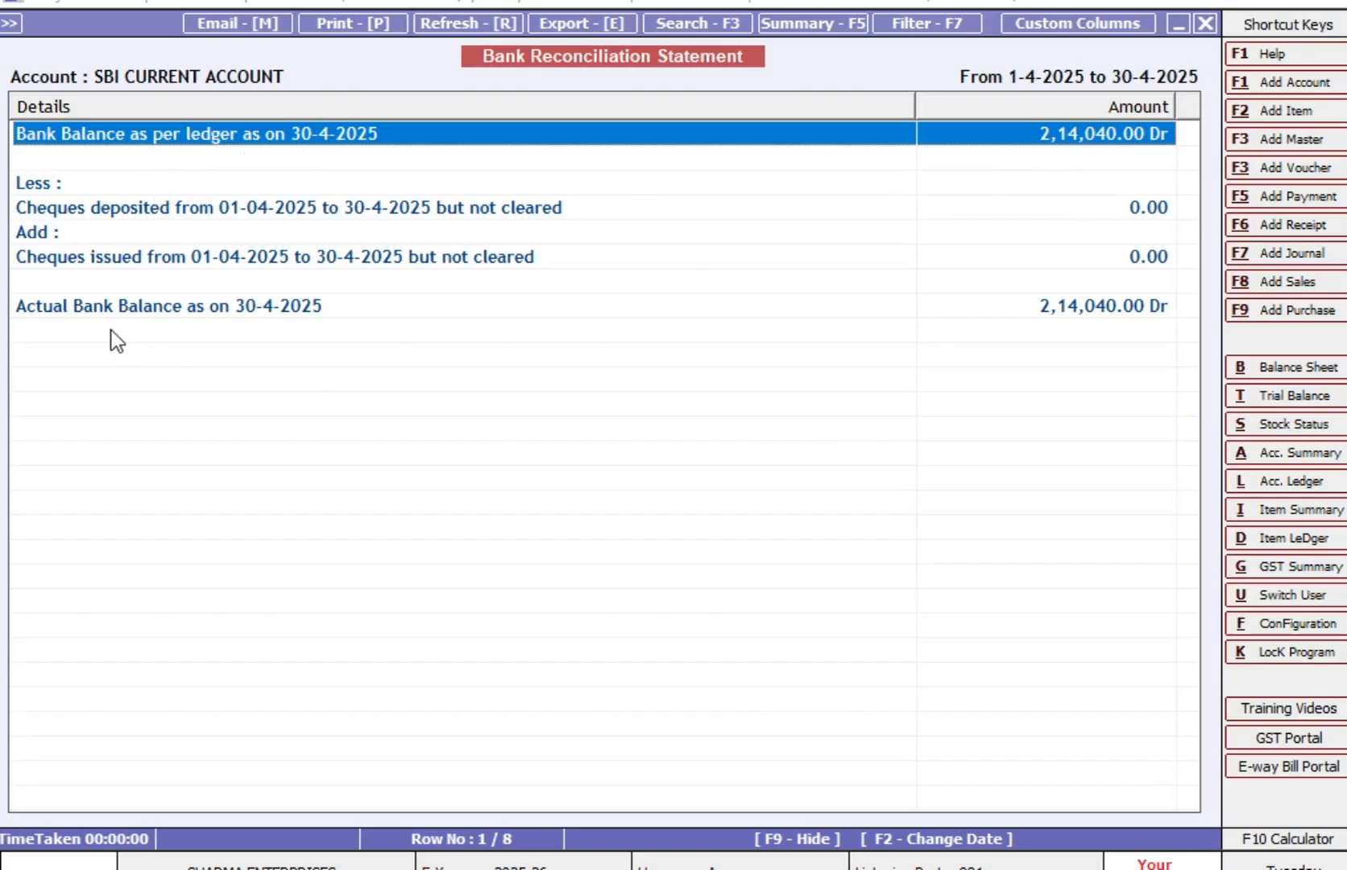
Step: Compare the ledger balance, uncleared deposited and issued cheques, and actual bank balance as on 30-4-2025 in the reconciliation statement
{"action": "left_click", "coordinate": [1103, 315]}
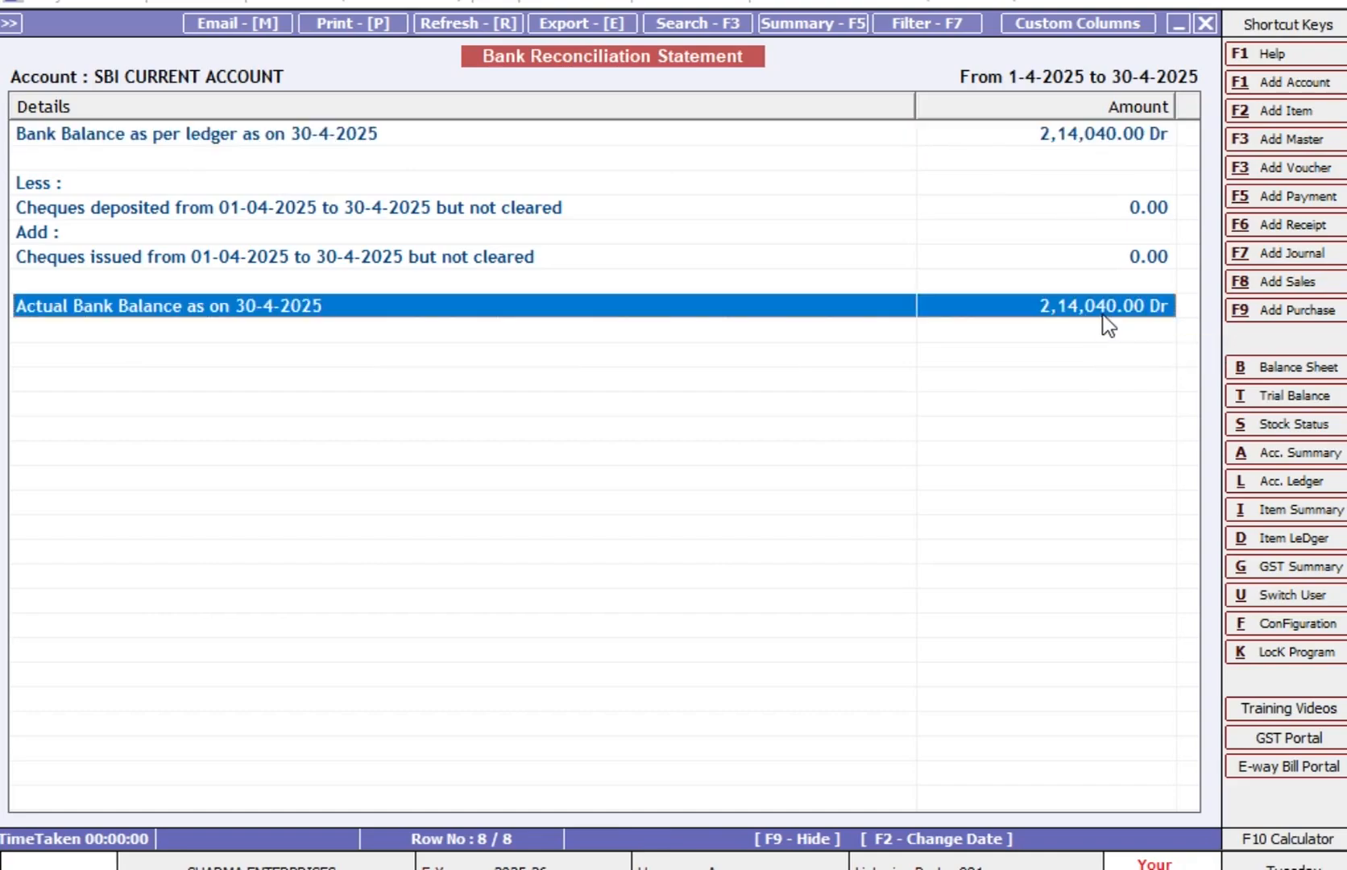
{"action": "left_click", "coordinate": [568, 210]}
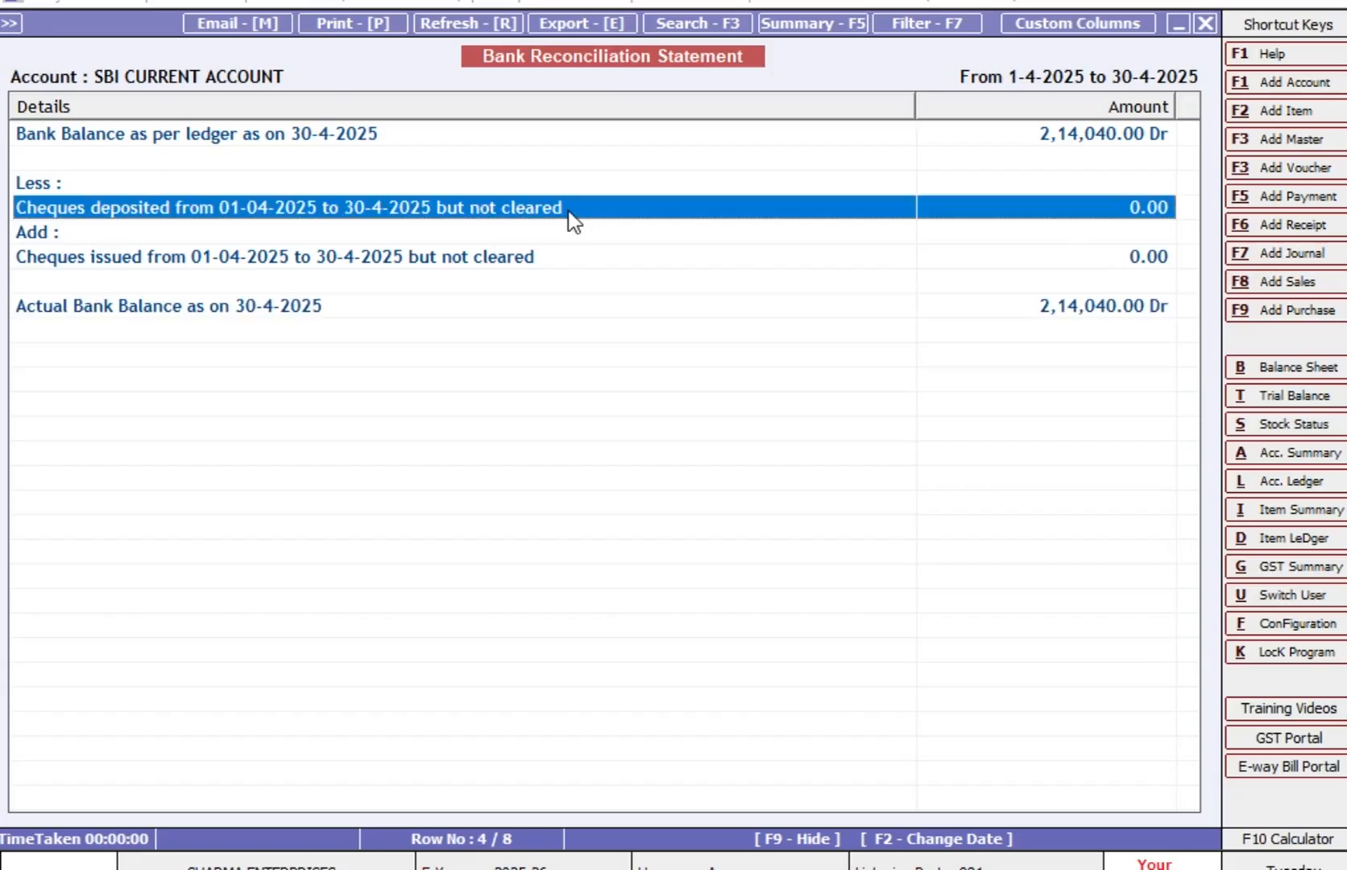
{"action": "left_click", "coordinate": [546, 256]}
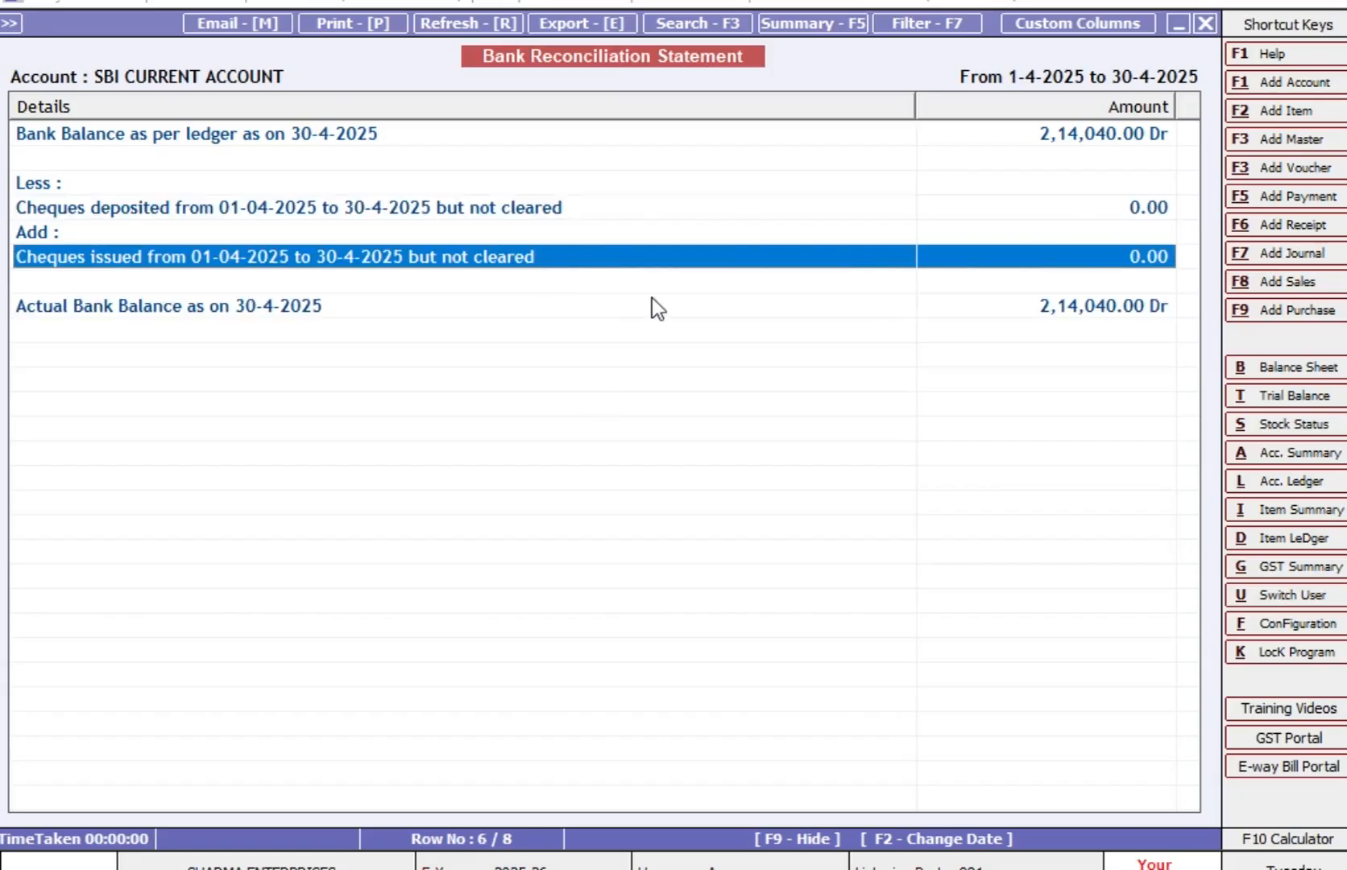
{"action": "left_click", "coordinate": [1084, 138]}
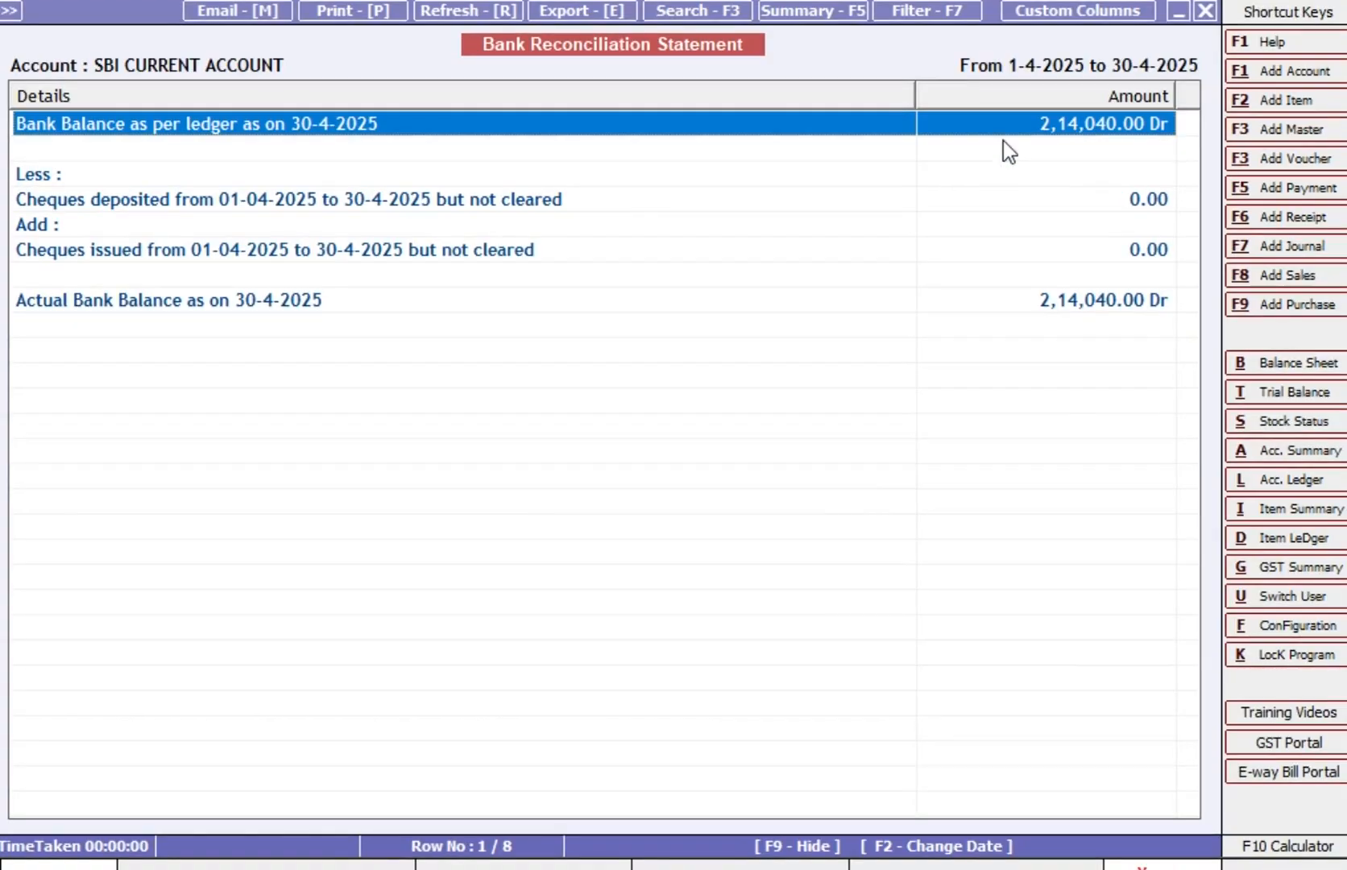
{"action": "key", "text": "Down"}
{"action": "key", "text": "Down"}
{"action": "key", "text": "Up"}
{"action": "key", "text": "Up"}
{"action": "key", "text": "Down"}
{"action": "key", "text": "Down"}
{"action": "key", "text": "Down"}
{"action": "key", "text": "Down"}
{"action": "key", "text": "Down"}
{"action": "key", "text": "Down"}
{"action": "key", "text": "Down"}
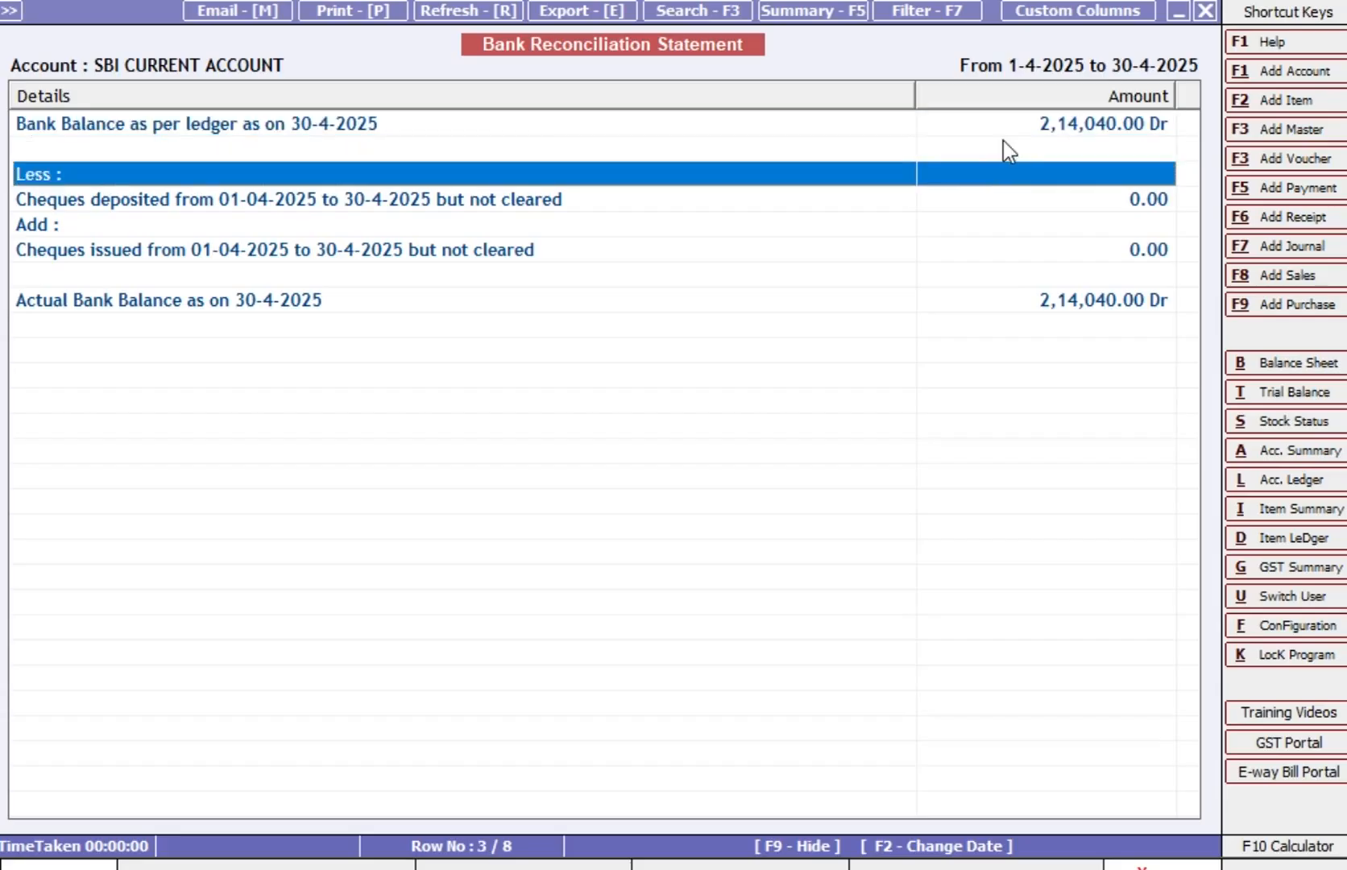